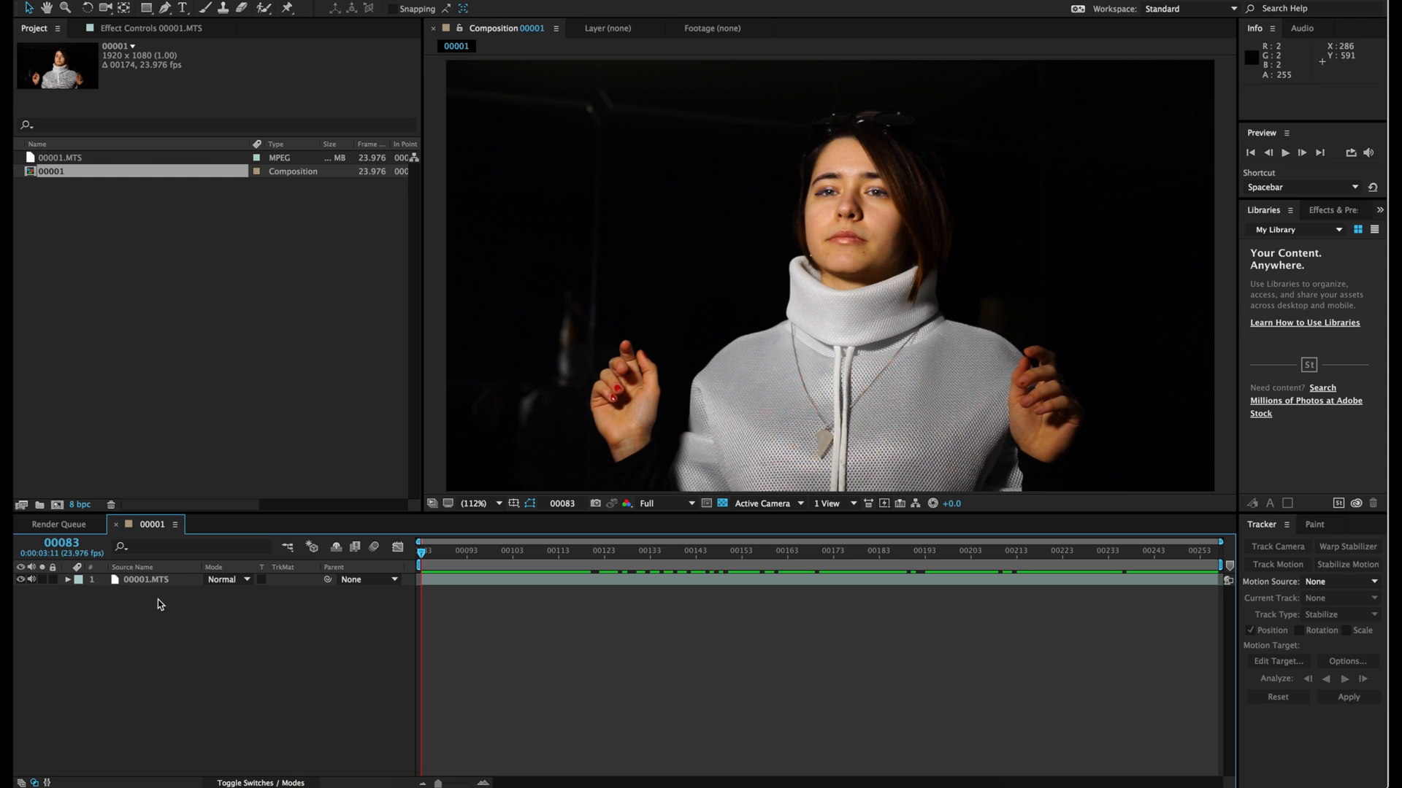
# Save the project as Gravity AE in a new Desktop folder named Gravity.
pyautogui.press('super+s')
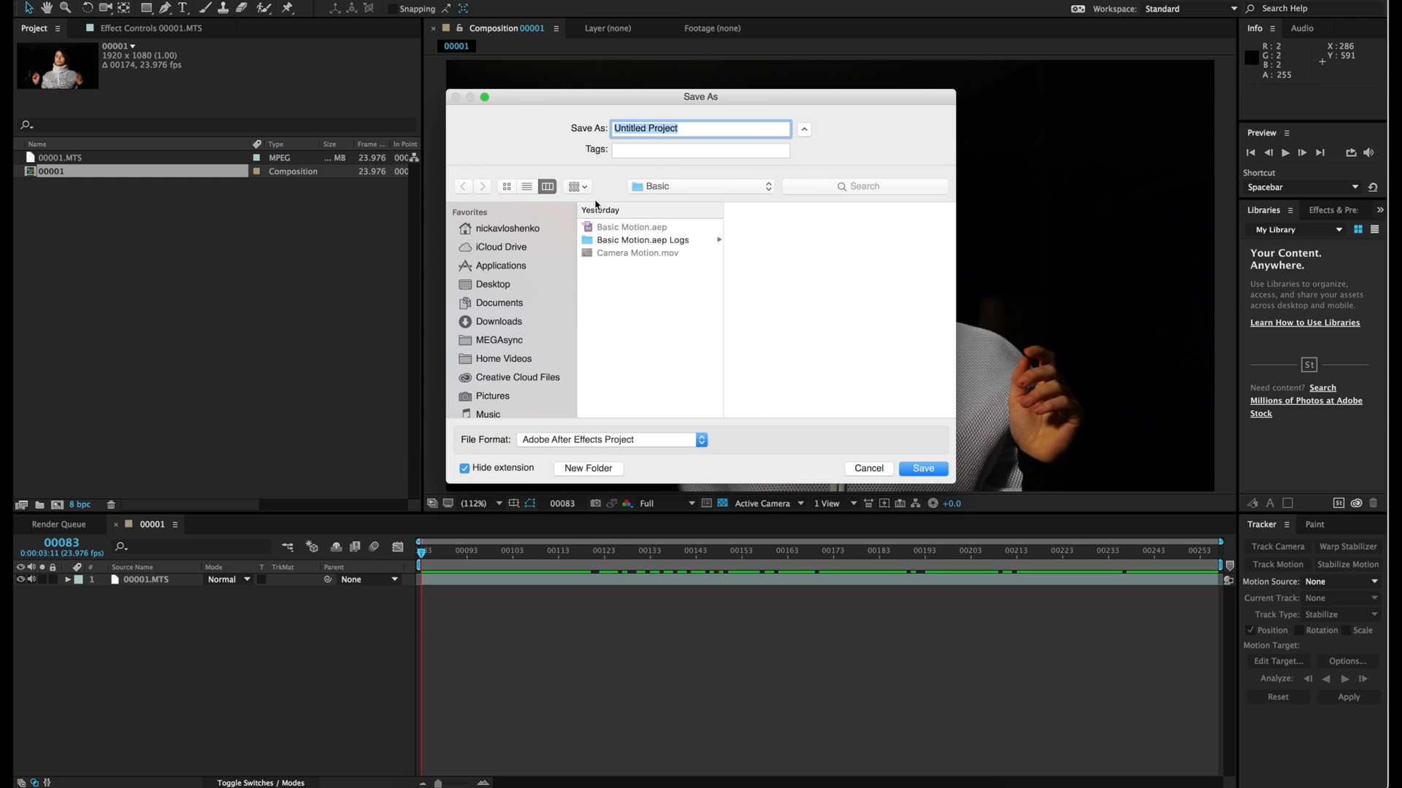
pyautogui.click(493, 285)
pyautogui.click(588, 468)
pyautogui.write('Gravity')
pyautogui.press('Return')
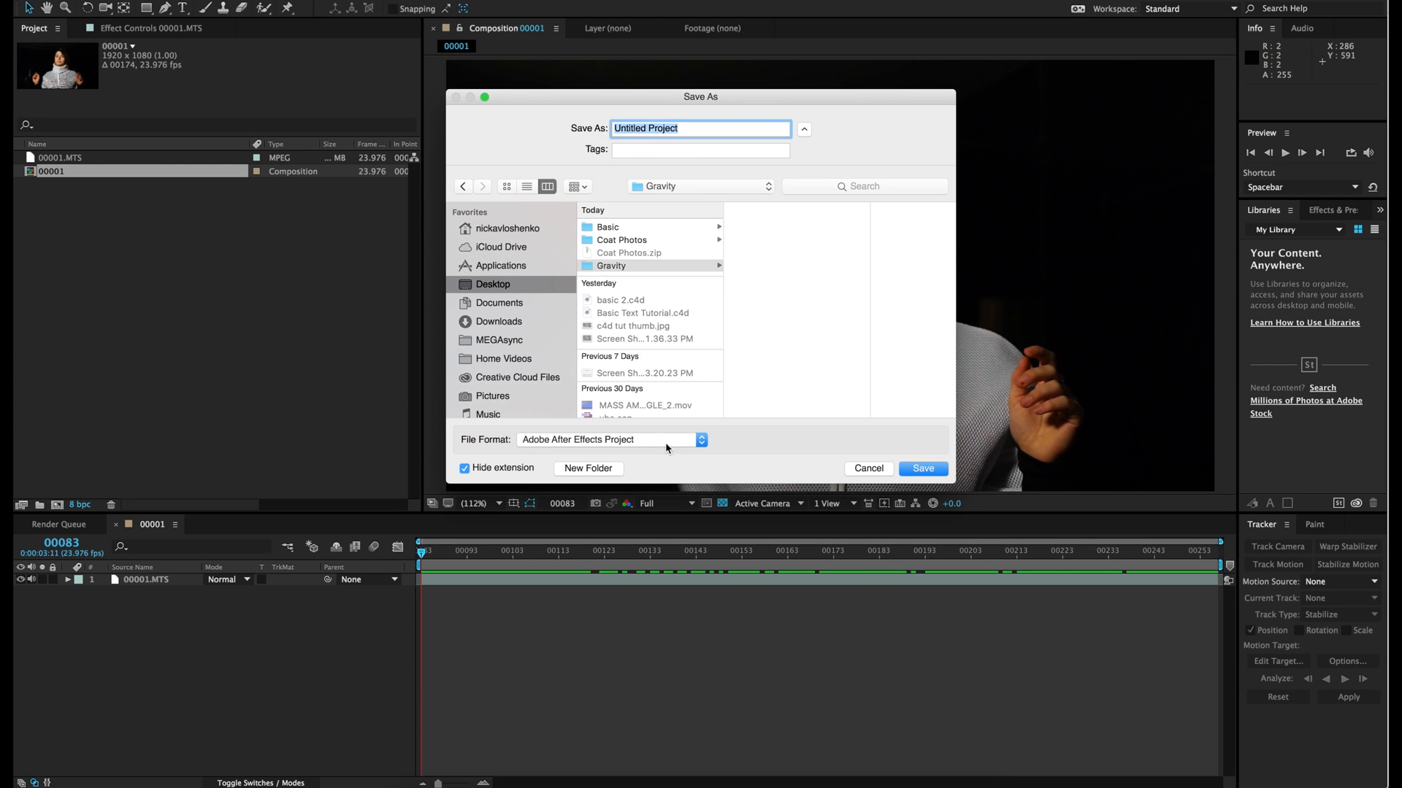
pyautogui.write('Gra')
pyautogui.press('Return')
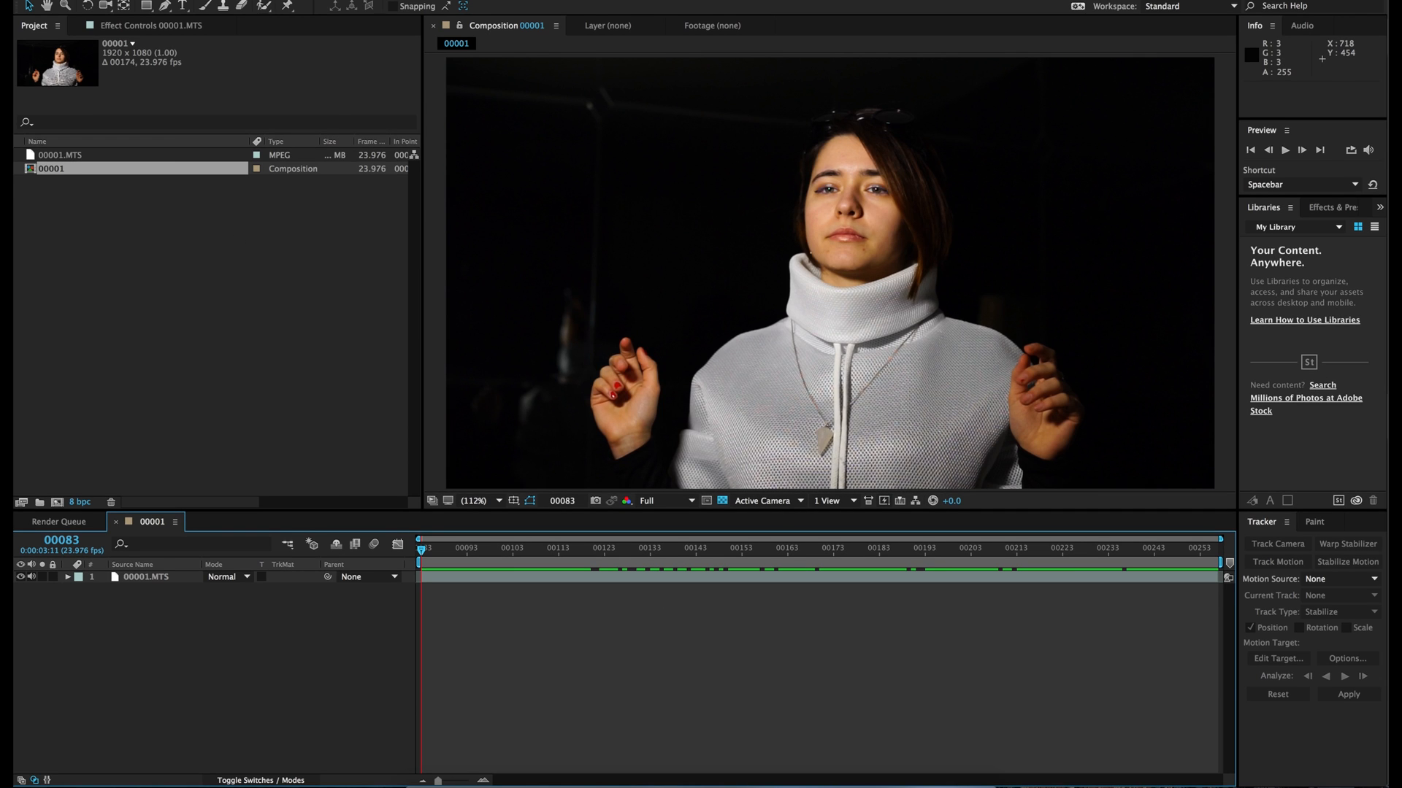
# Add composition 00001 to the render queue and set its output module to QuickTime with the H.264 codec.
pyautogui.click(150, 0)
pyautogui.moveTo(246, 187)
pyautogui.click(365, 202)
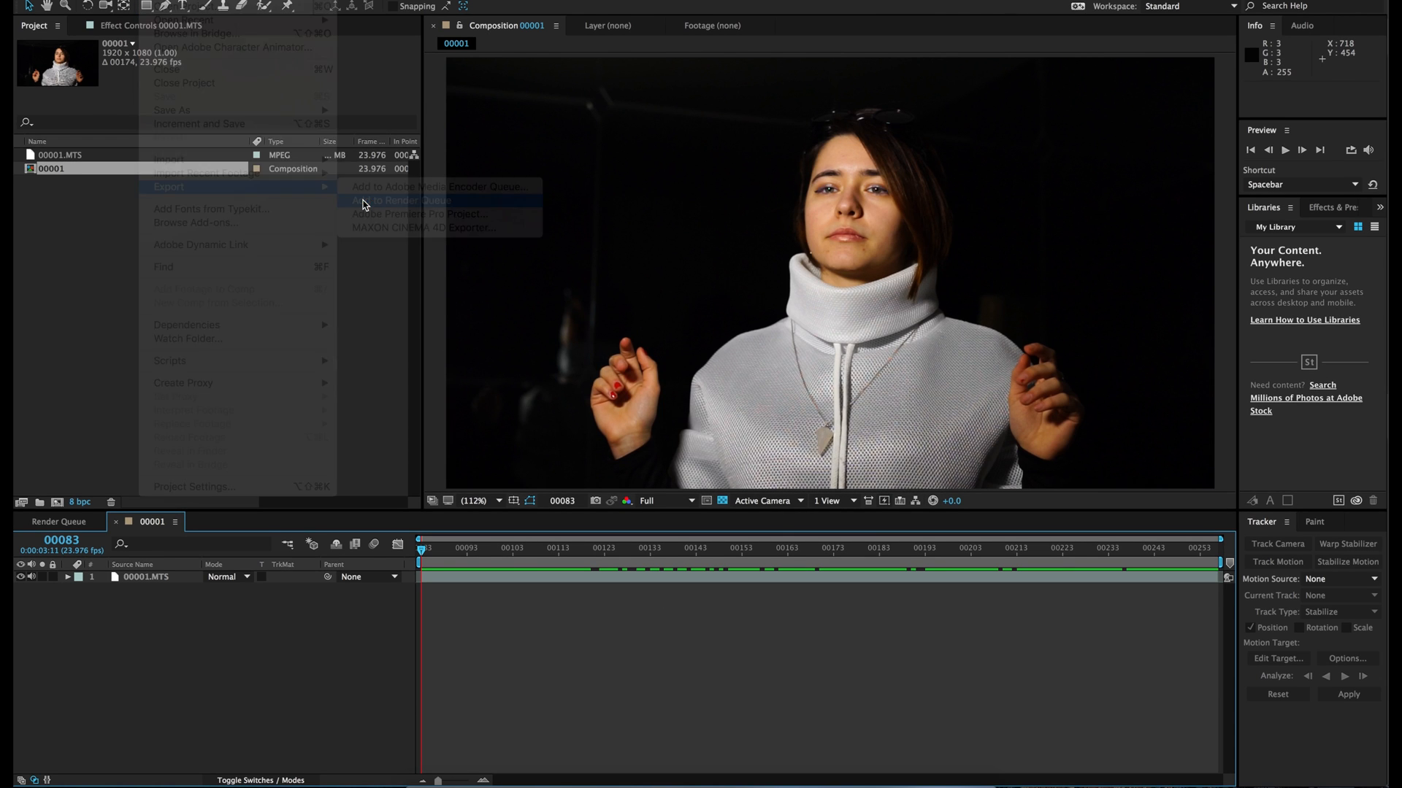
pyautogui.click(132, 652)
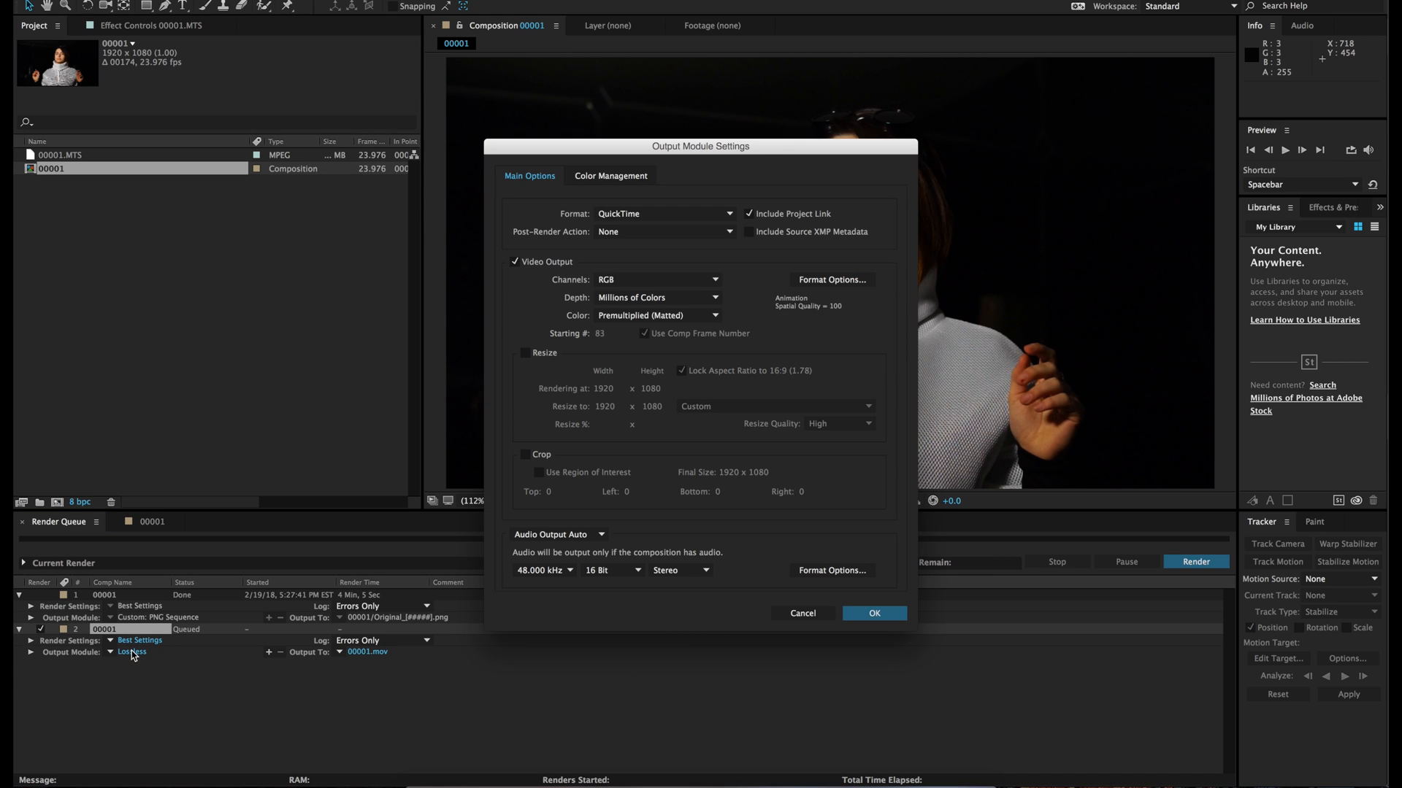
pyautogui.click(632, 214)
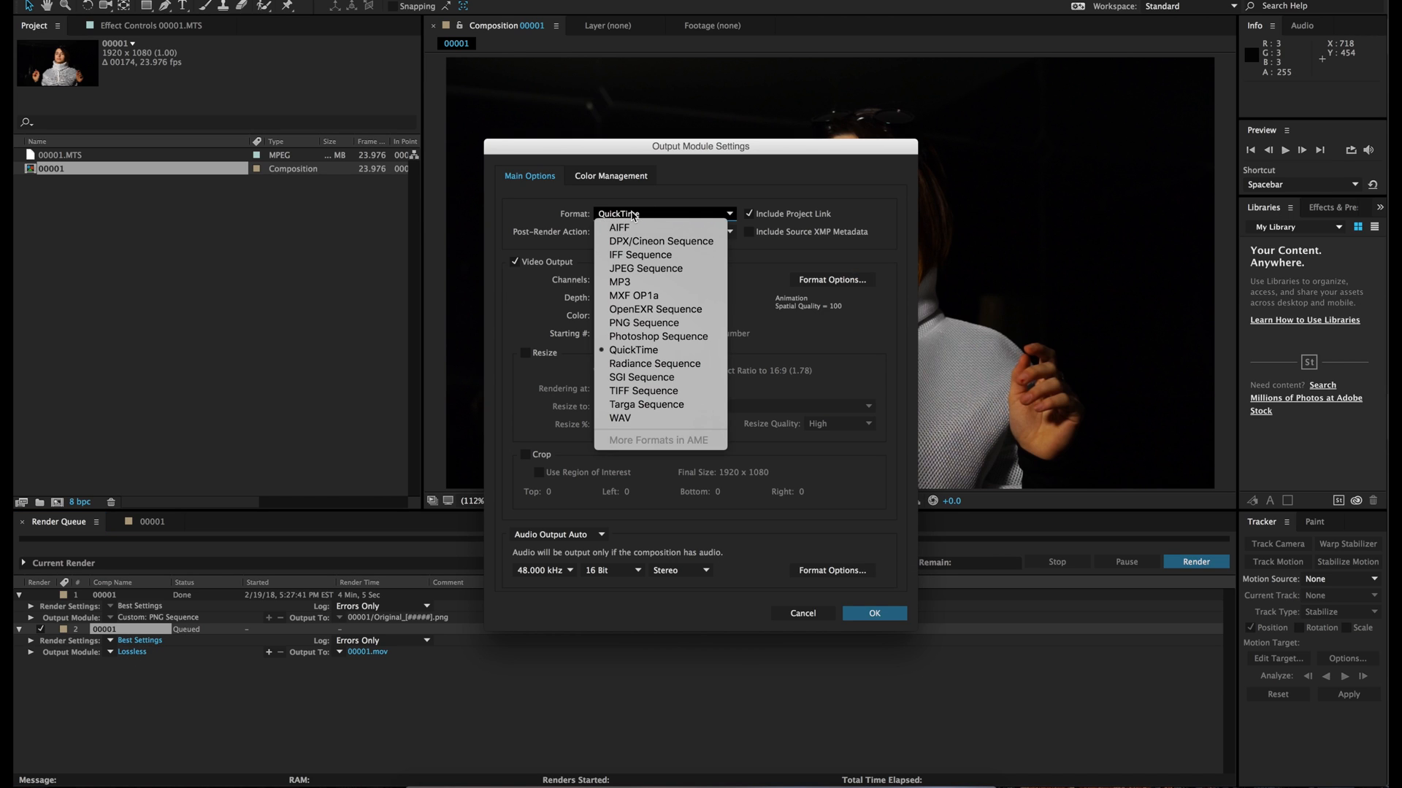
pyautogui.click(652, 352)
pyautogui.click(832, 280)
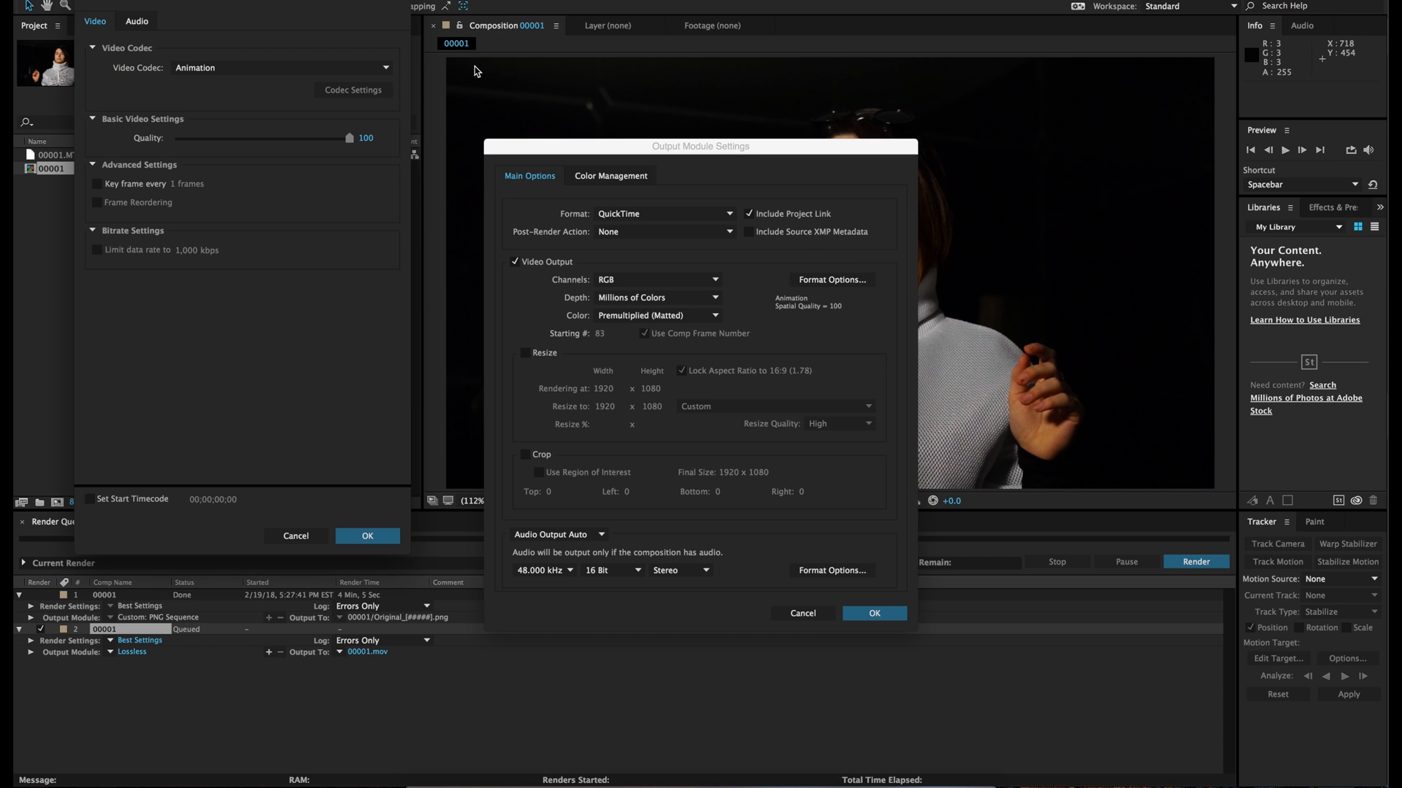
pyautogui.click(266, 76)
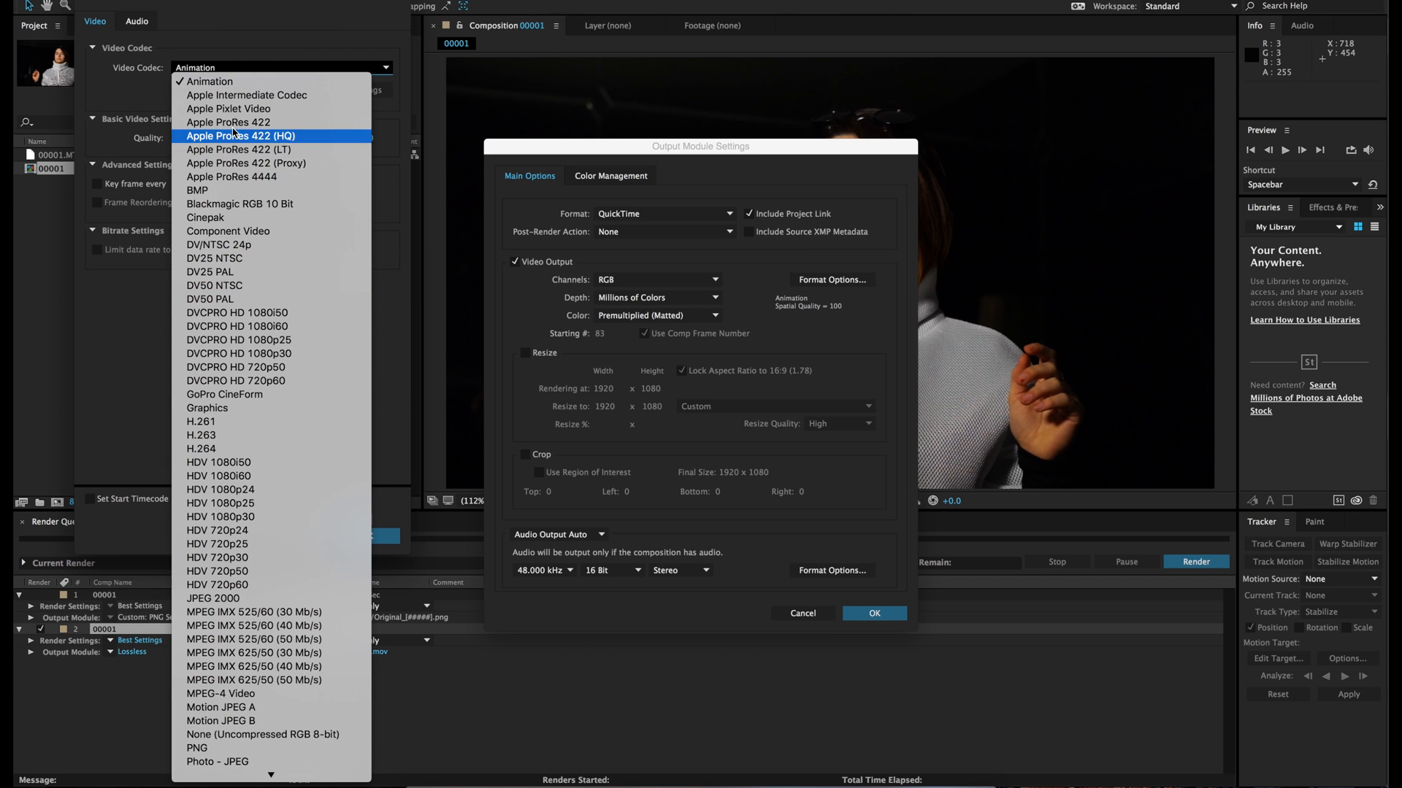
pyautogui.click(211, 448)
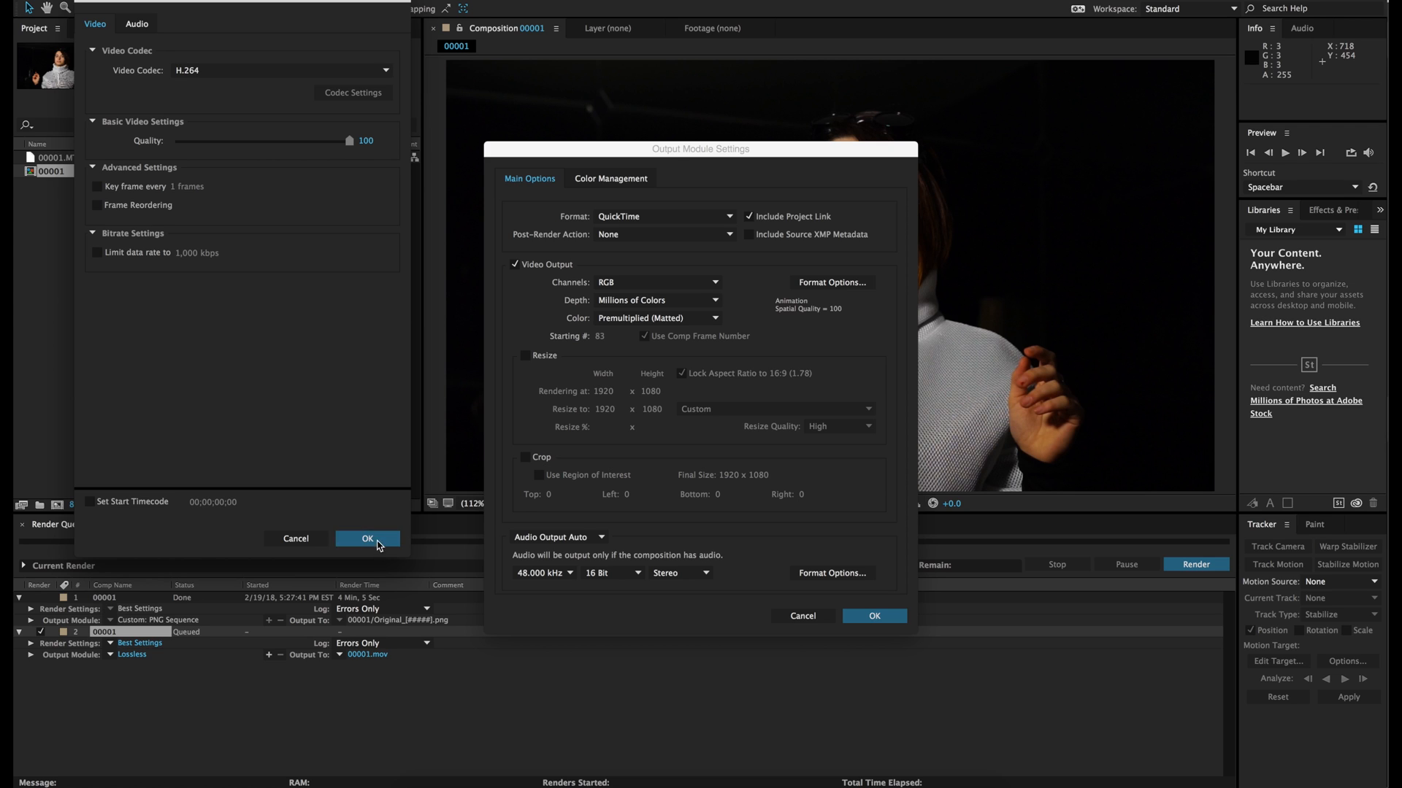
pyautogui.click(369, 538)
pyautogui.click(897, 620)
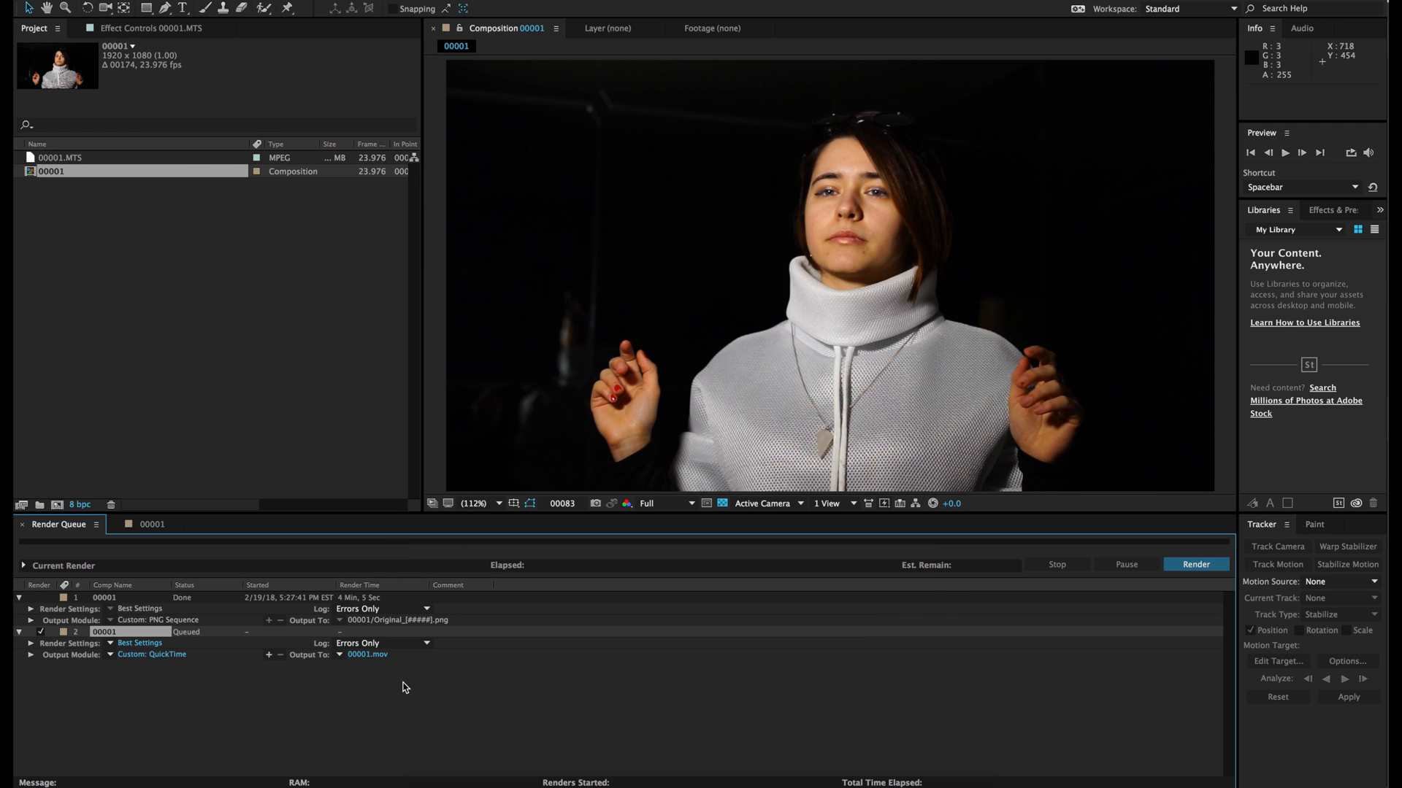
# Set the queued render's output file to footage in the Gravity folder.
pyautogui.click(371, 655)
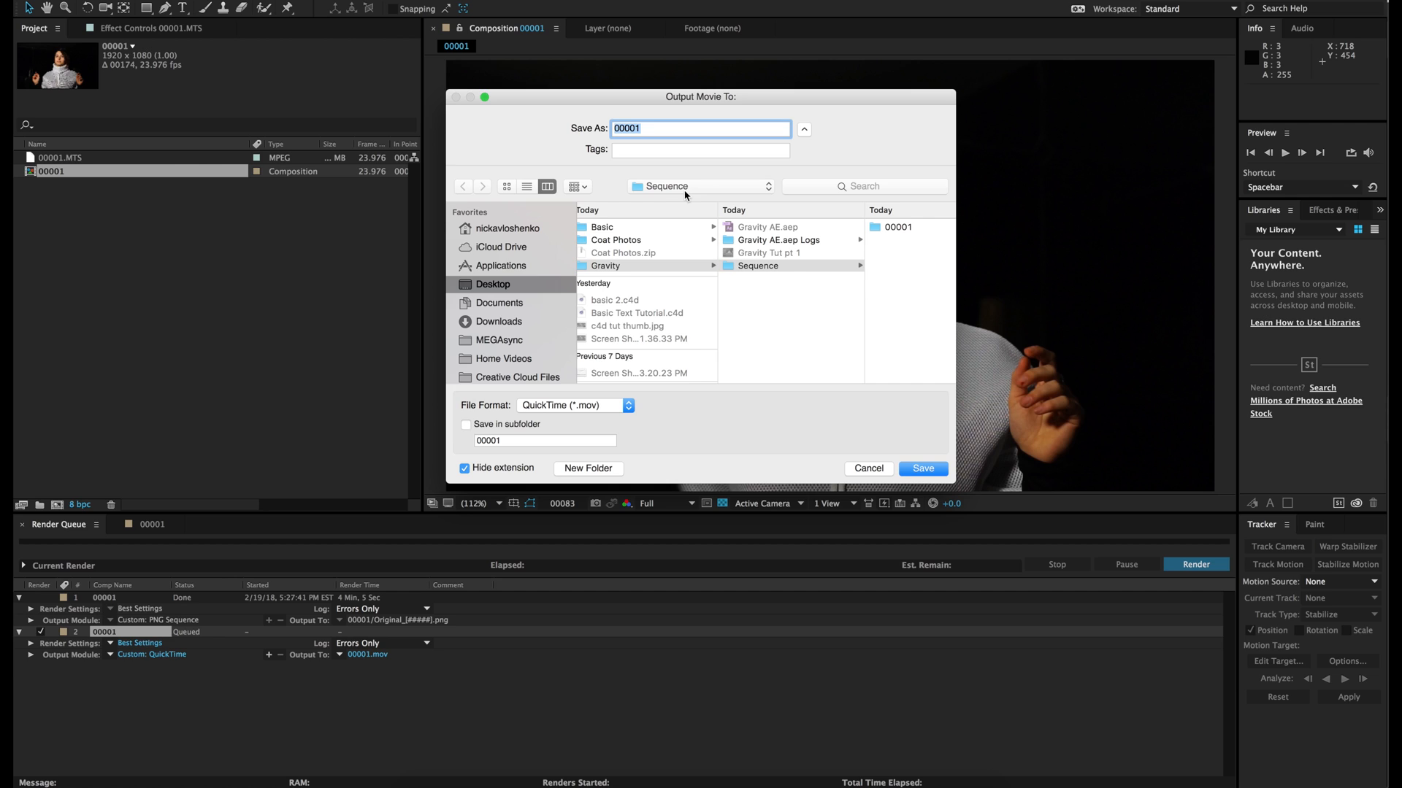
pyautogui.click(632, 267)
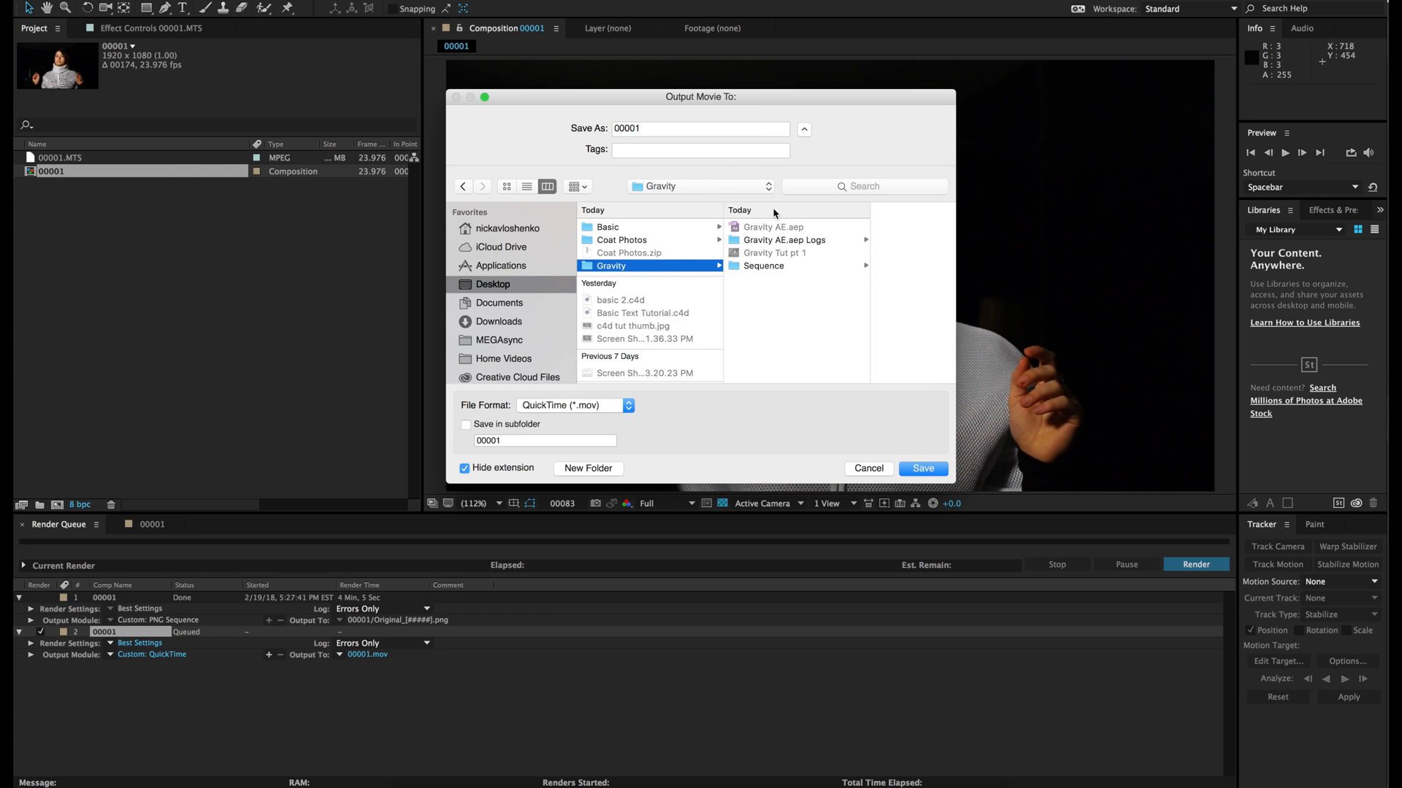
pyautogui.doubleClick(643, 129)
pyautogui.write('footage')
pyautogui.press('Return')
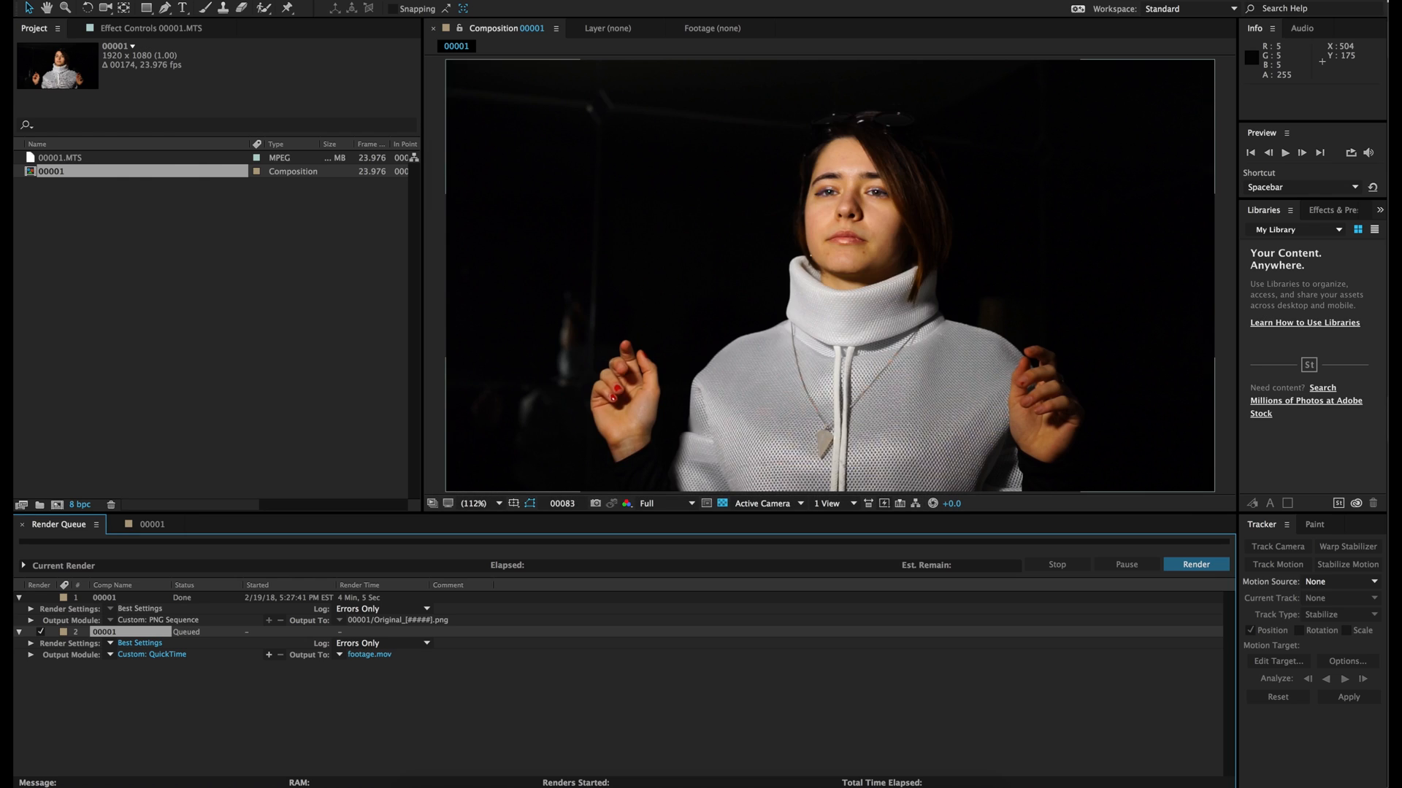
pyautogui.press('Return')
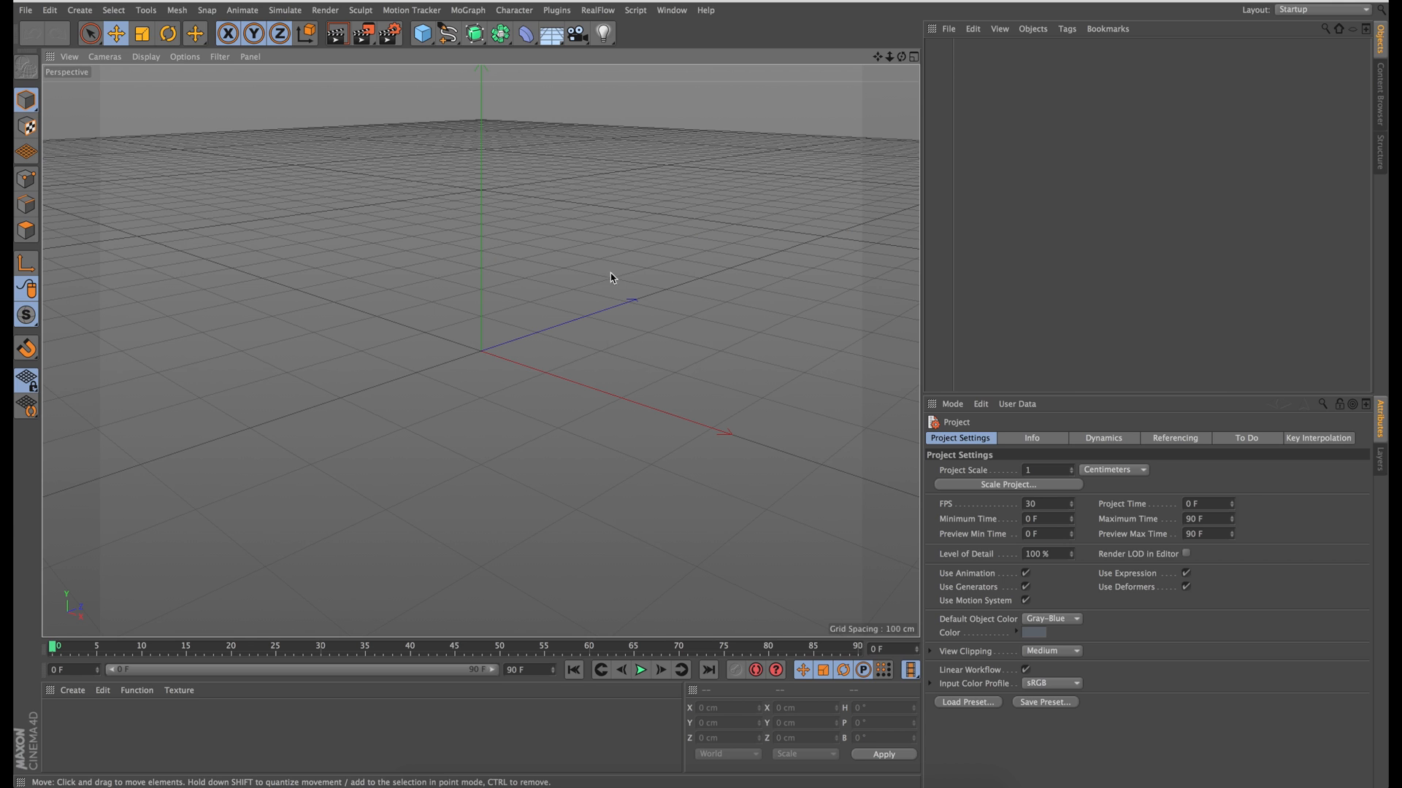
# Switch to Cinema 4D, open the Content Browser and browse the preset library for 3D objects.
pyautogui.click(673, 12)
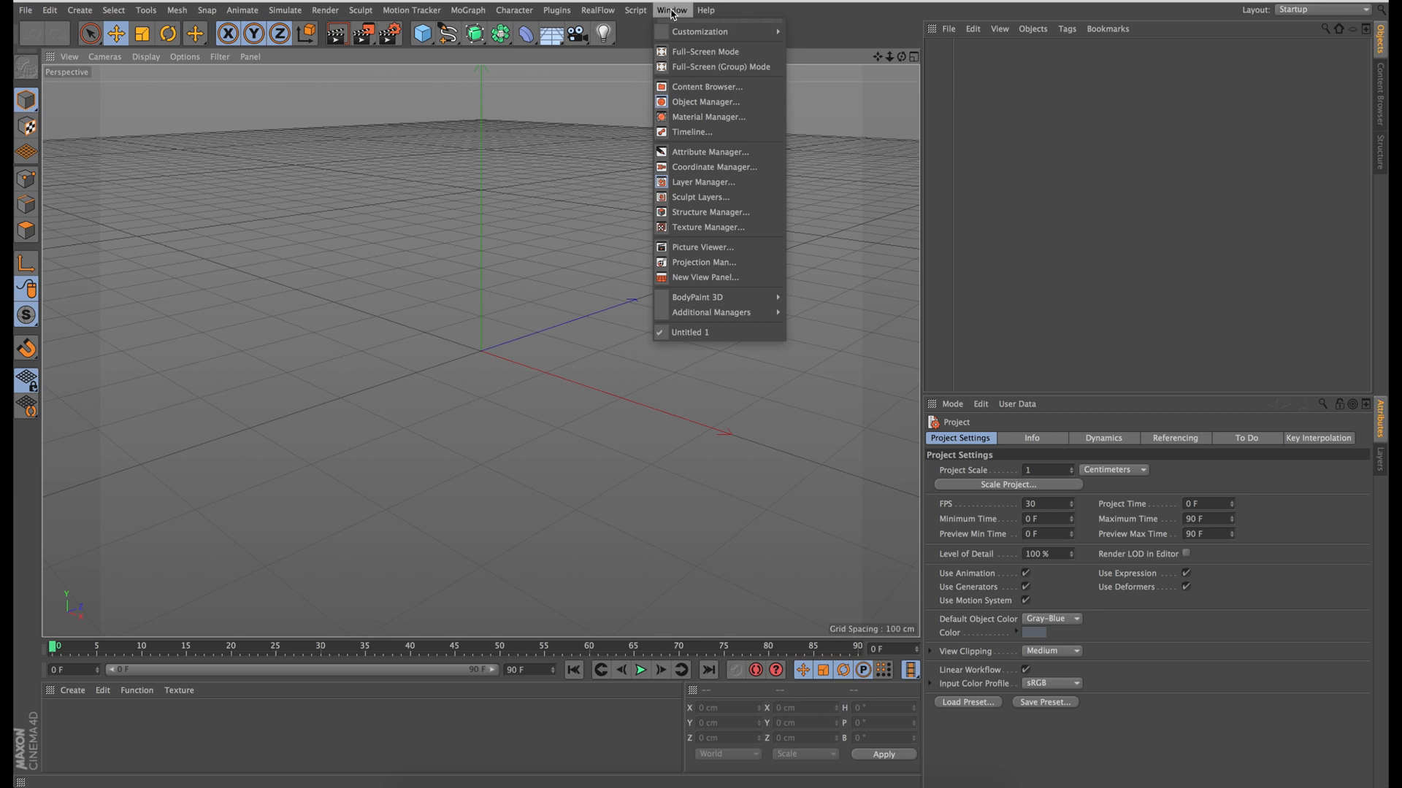
pyautogui.click(690, 86)
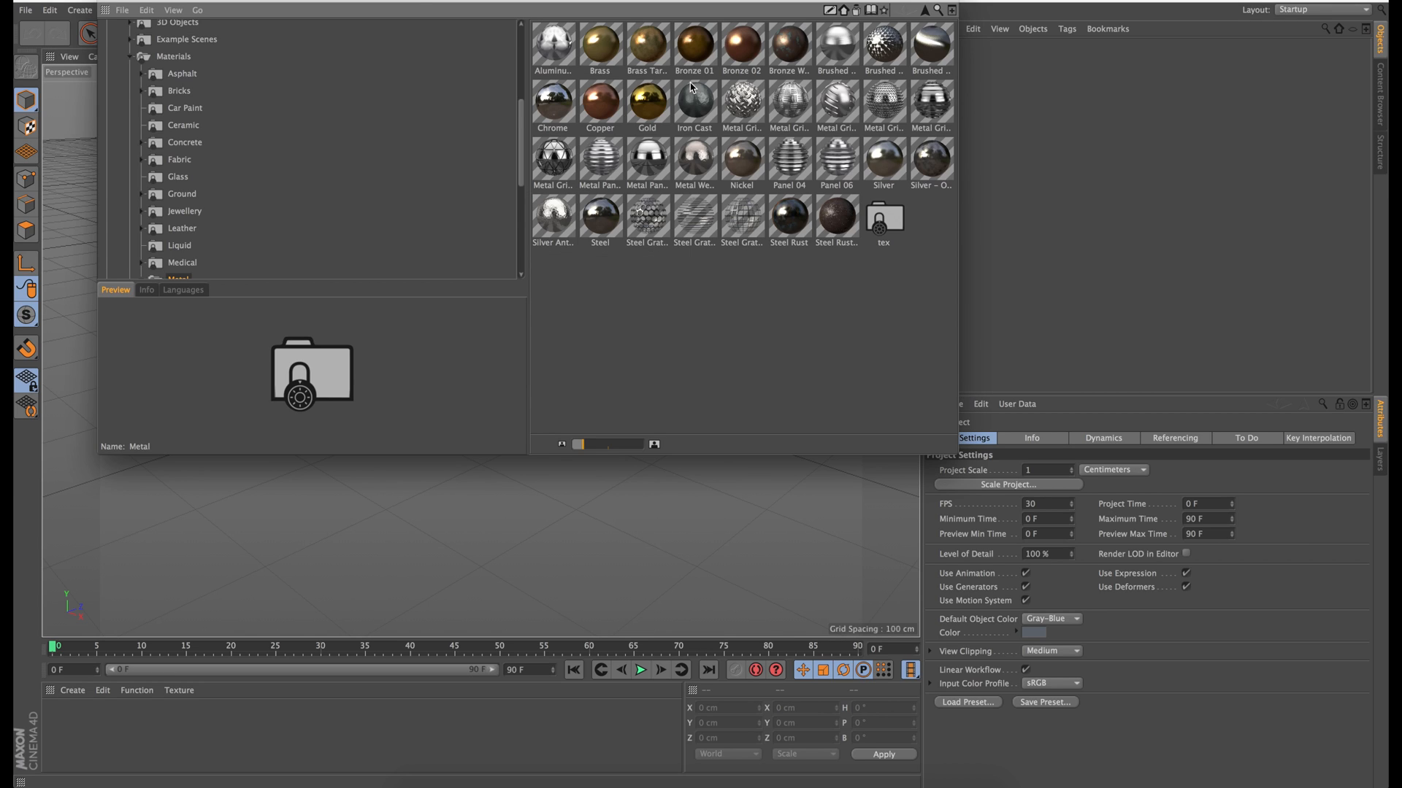
pyautogui.scroll(-10, 208, 161)
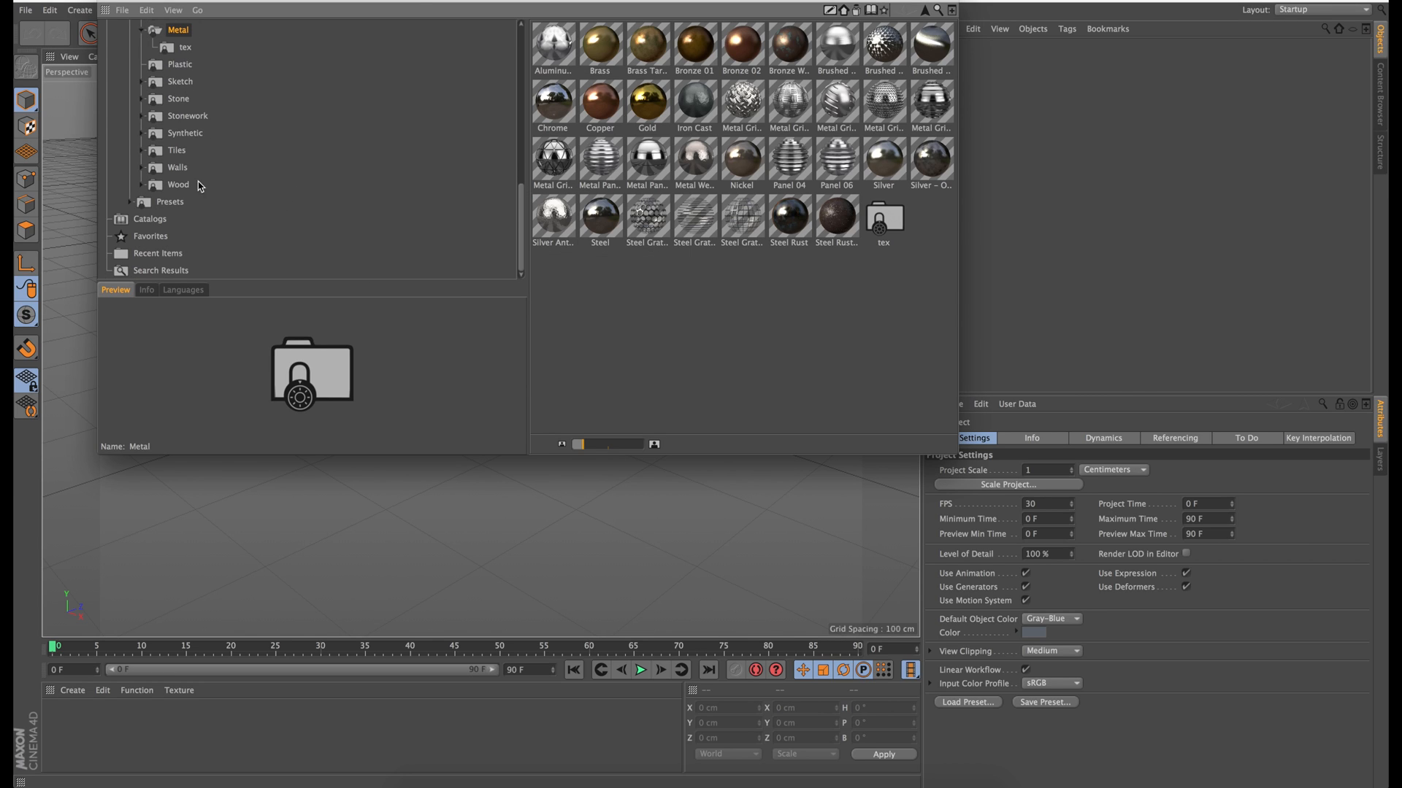
pyautogui.click(130, 238)
pyautogui.scroll(10, 257, 141)
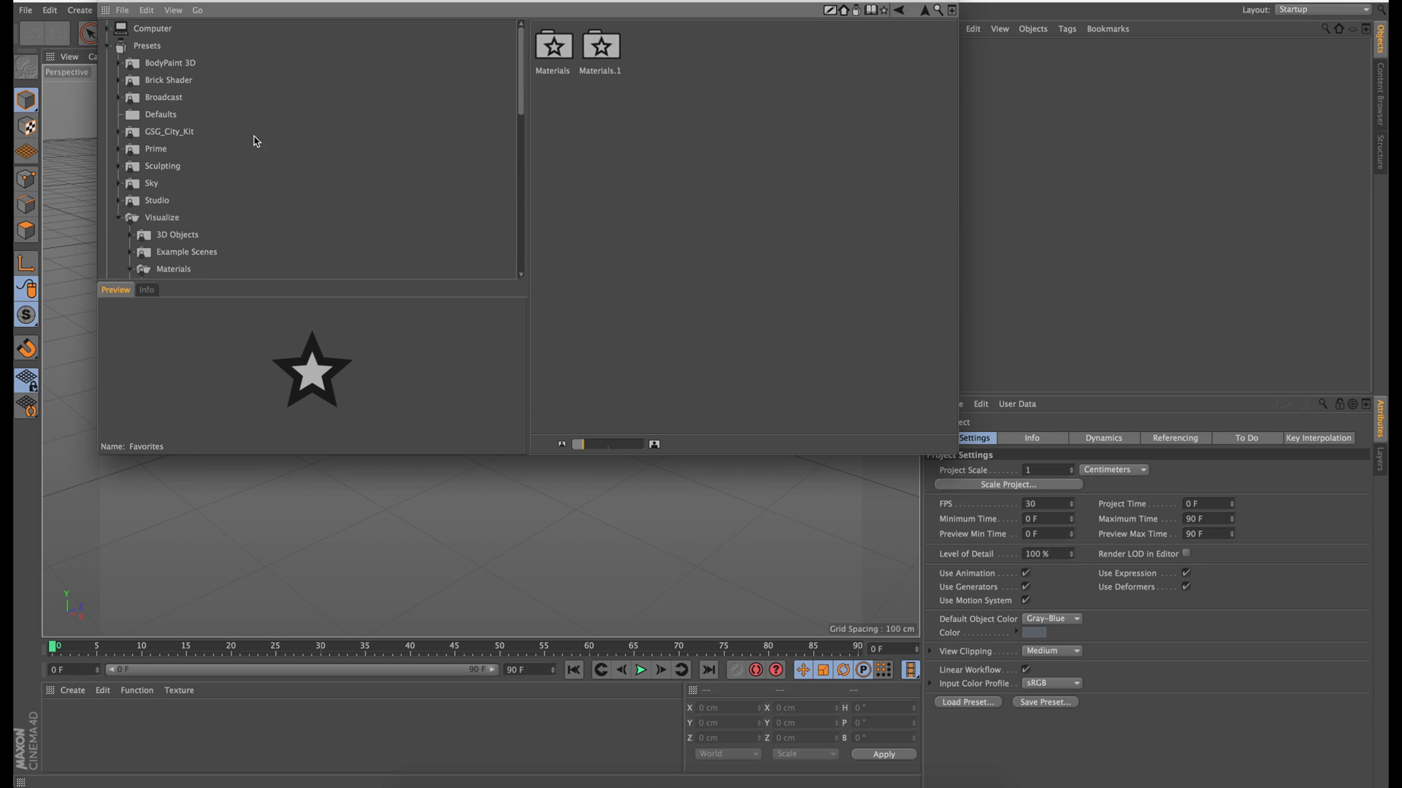
pyautogui.click(141, 65)
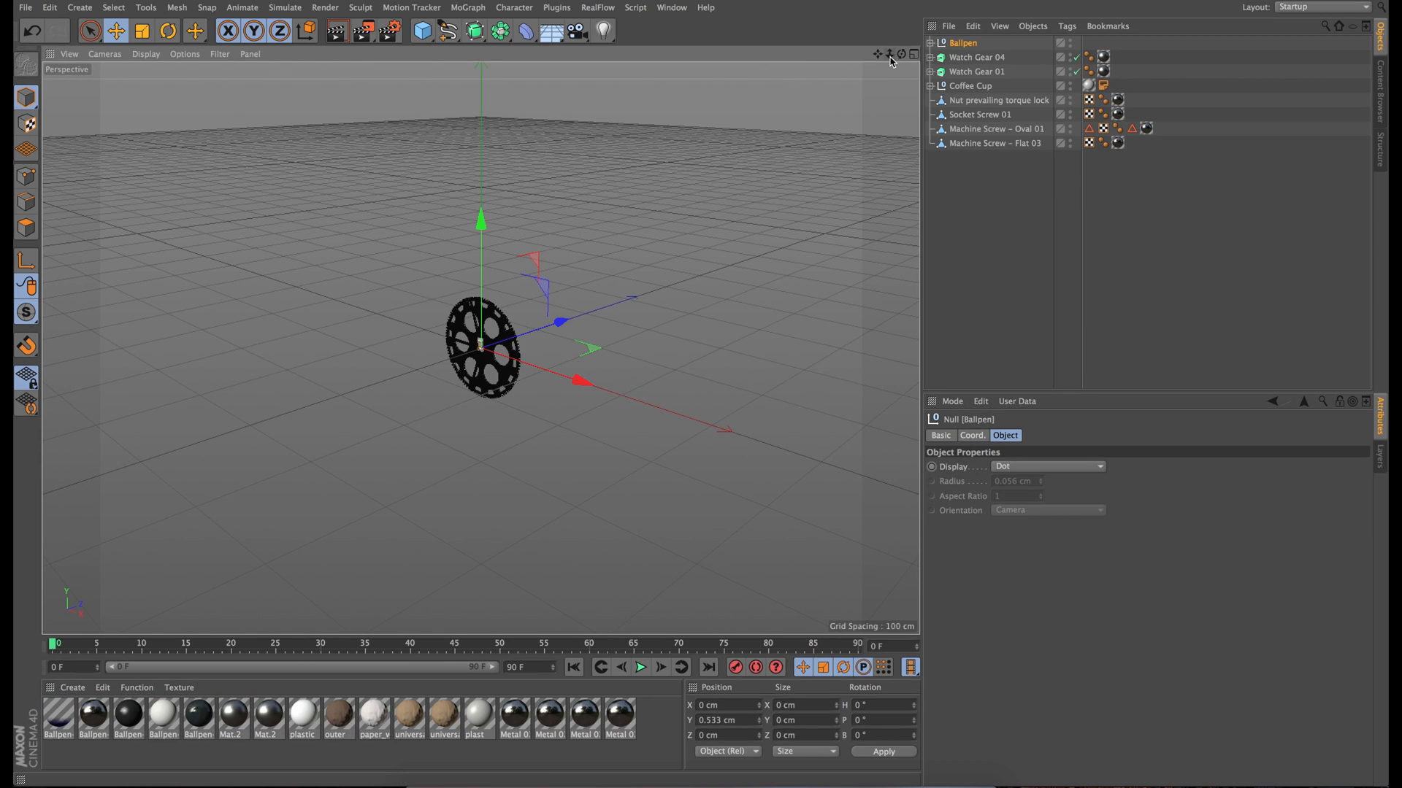
# Delete the Coffee Cup object from the scene.
pyautogui.moveTo(889, 58); pyautogui.dragTo(971, 58)
pyautogui.click(979, 87)
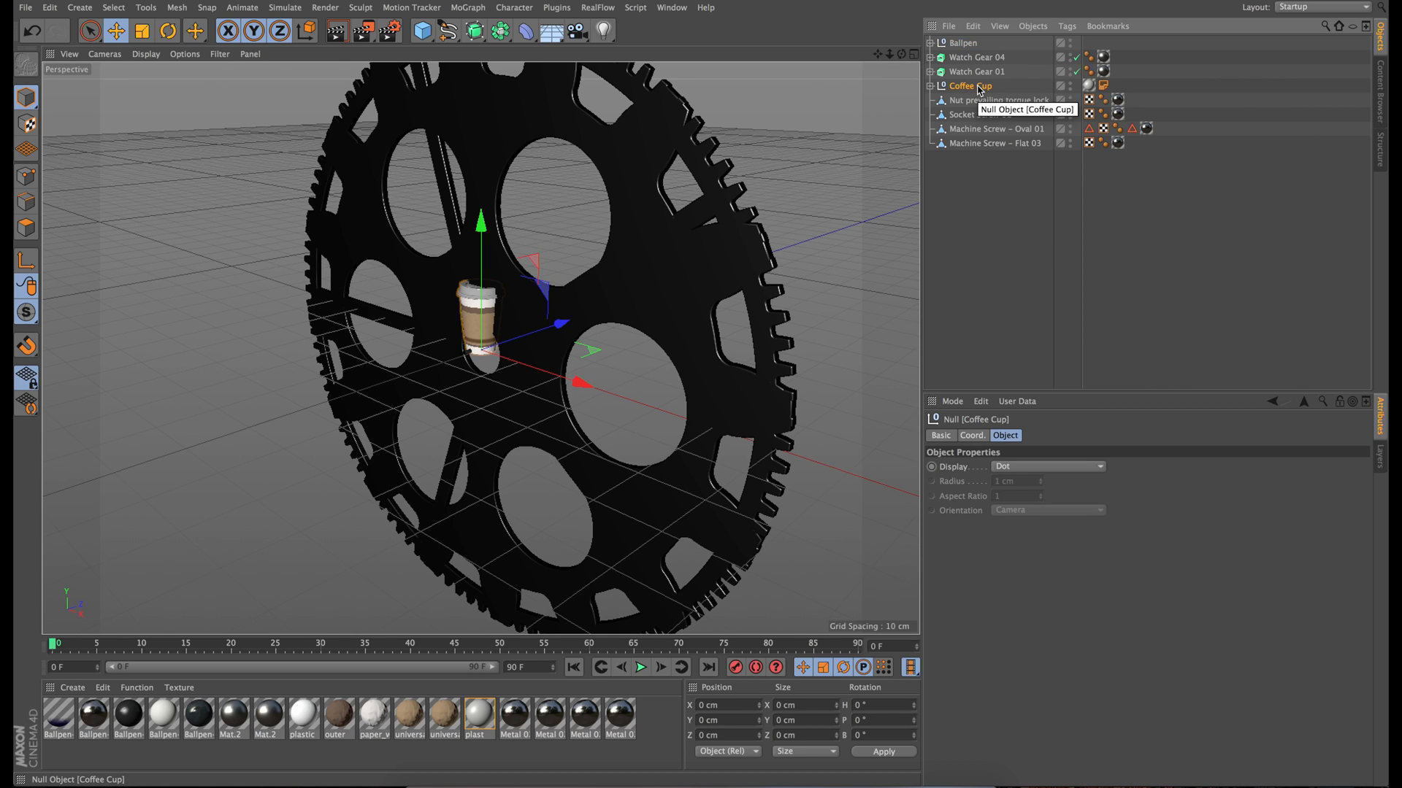
pyautogui.press('Delete')
# Scale the two watch gears down evenly on all axes, setting Watch Gear 01 to 0.05 on X, Y and Z.
pyautogui.click(1076, 57)
pyautogui.click(1076, 57)
pyautogui.click(982, 58)
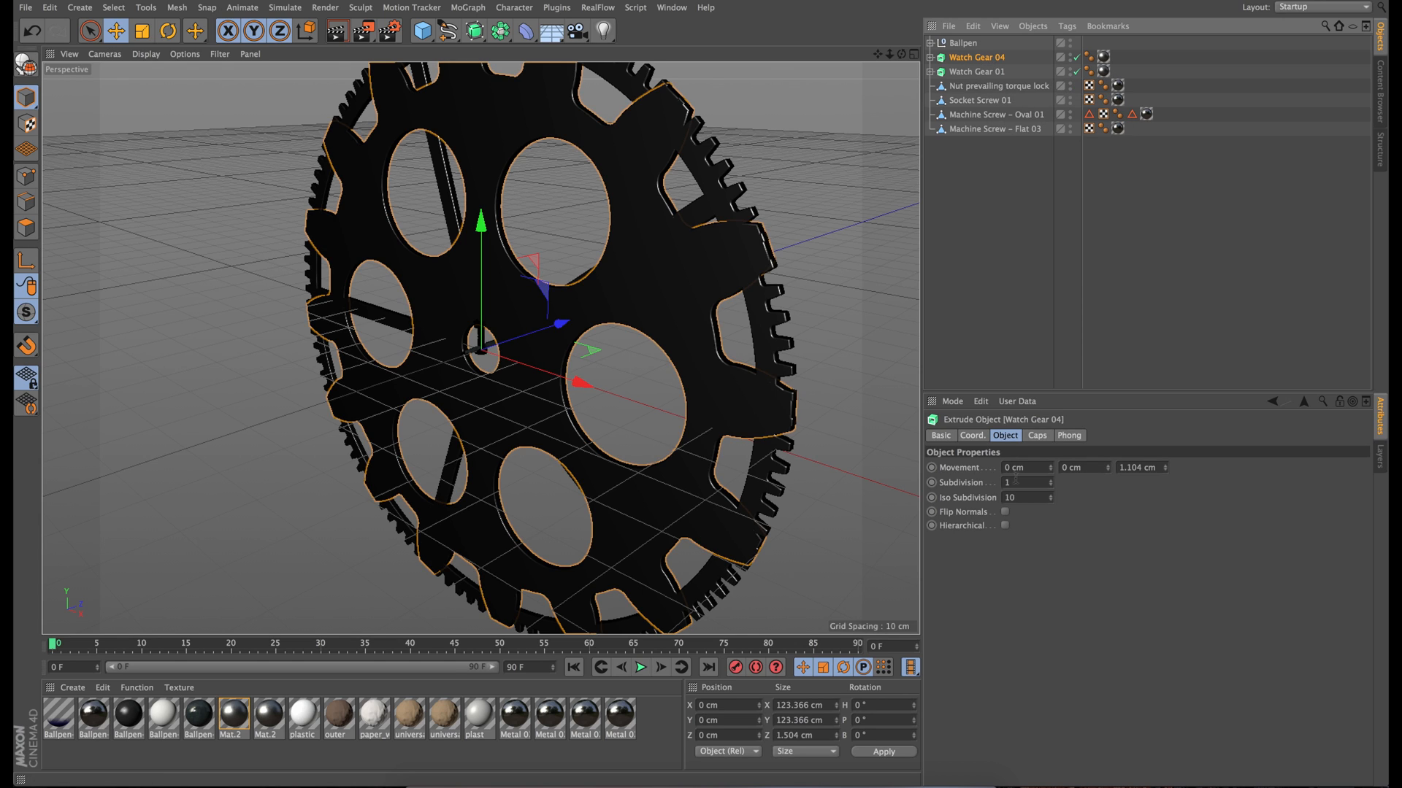
pyautogui.click(972, 435)
pyautogui.click(1075, 484)
pyautogui.write('0.2')
pyautogui.press('Return')
pyautogui.click(1072, 498)
pyautogui.write('0')
pyautogui.press('Return')
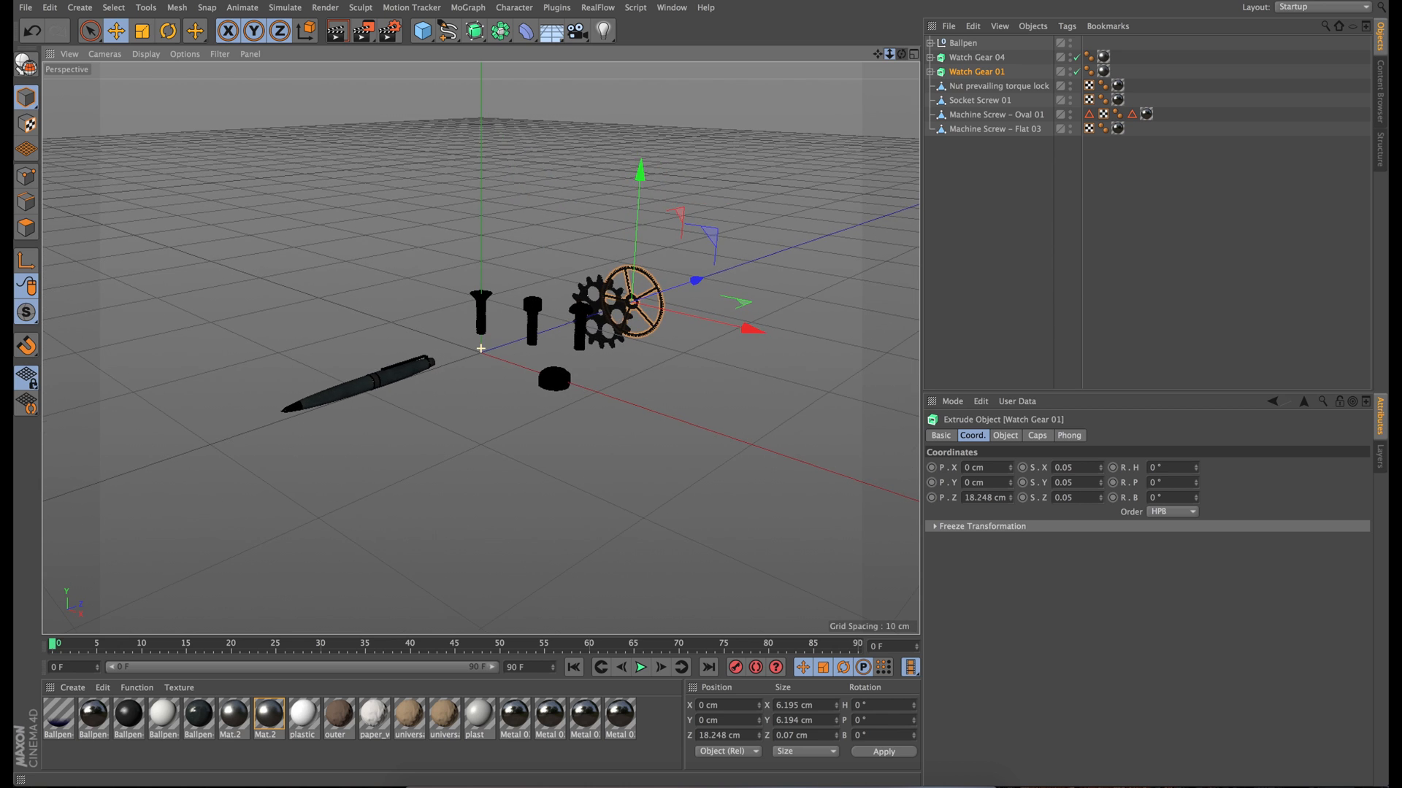
# Add a camera and set the render output to 1920 × 1080 pixels at a frame rate of 24.
pyautogui.click(574, 35)
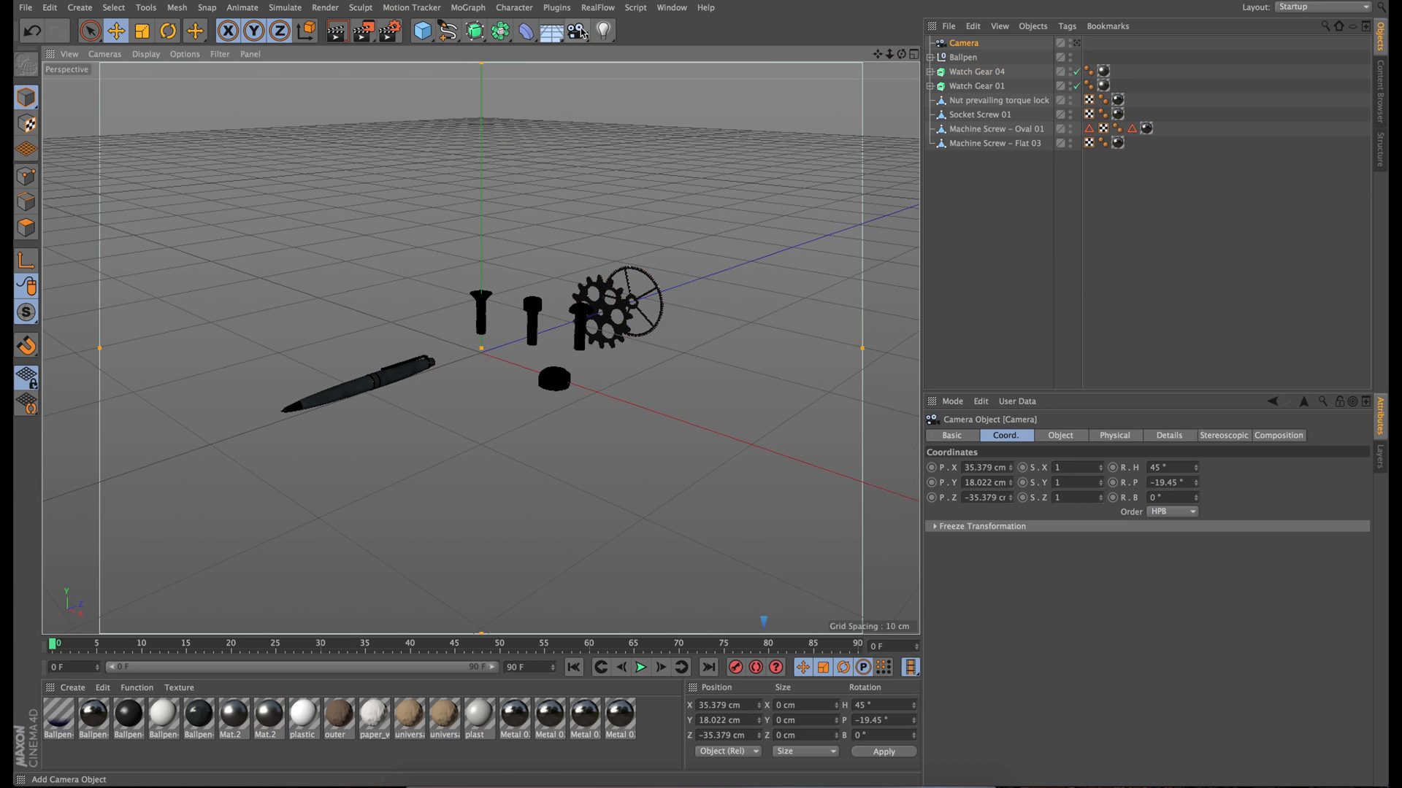
pyautogui.click(391, 33)
pyautogui.doubleClick(328, 54)
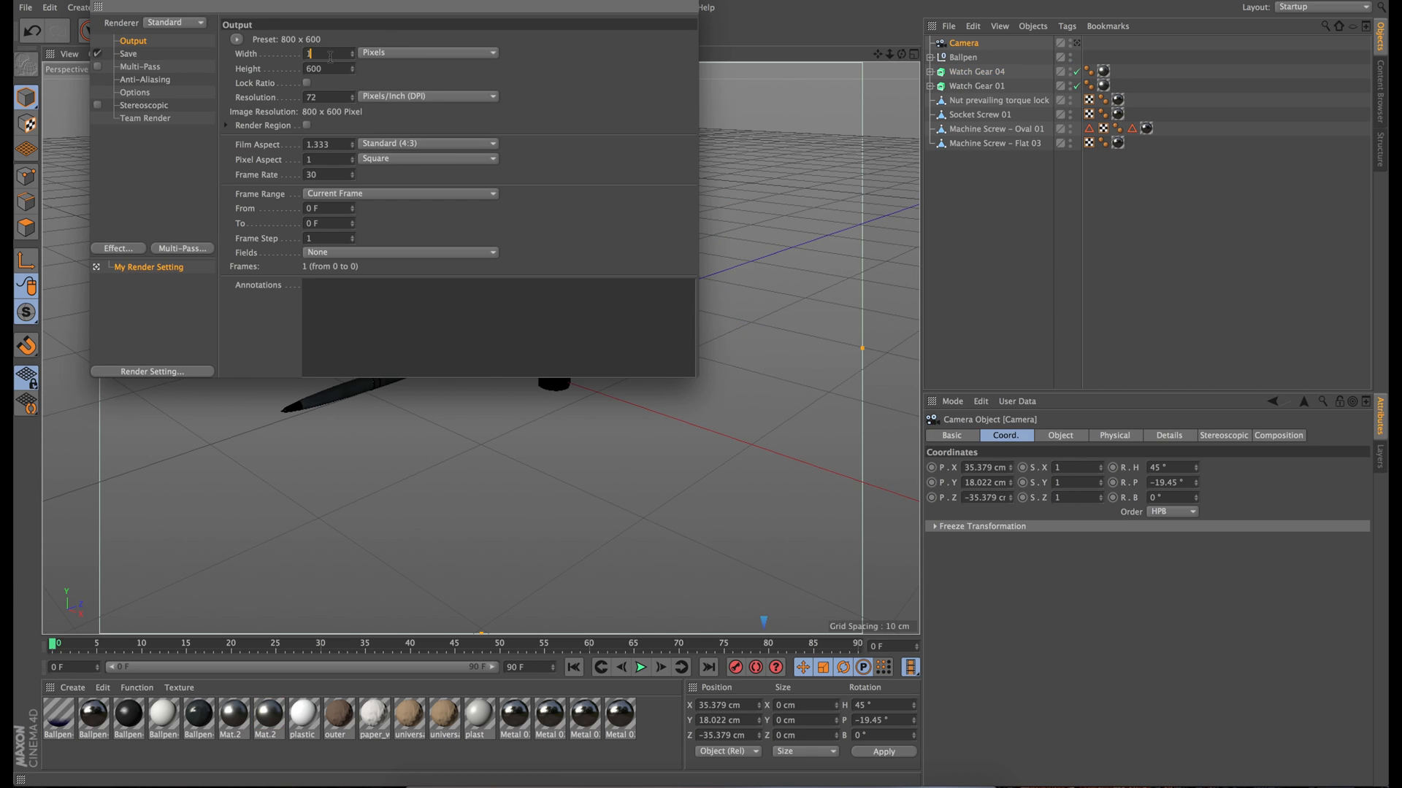
pyautogui.doubleClick(325, 69)
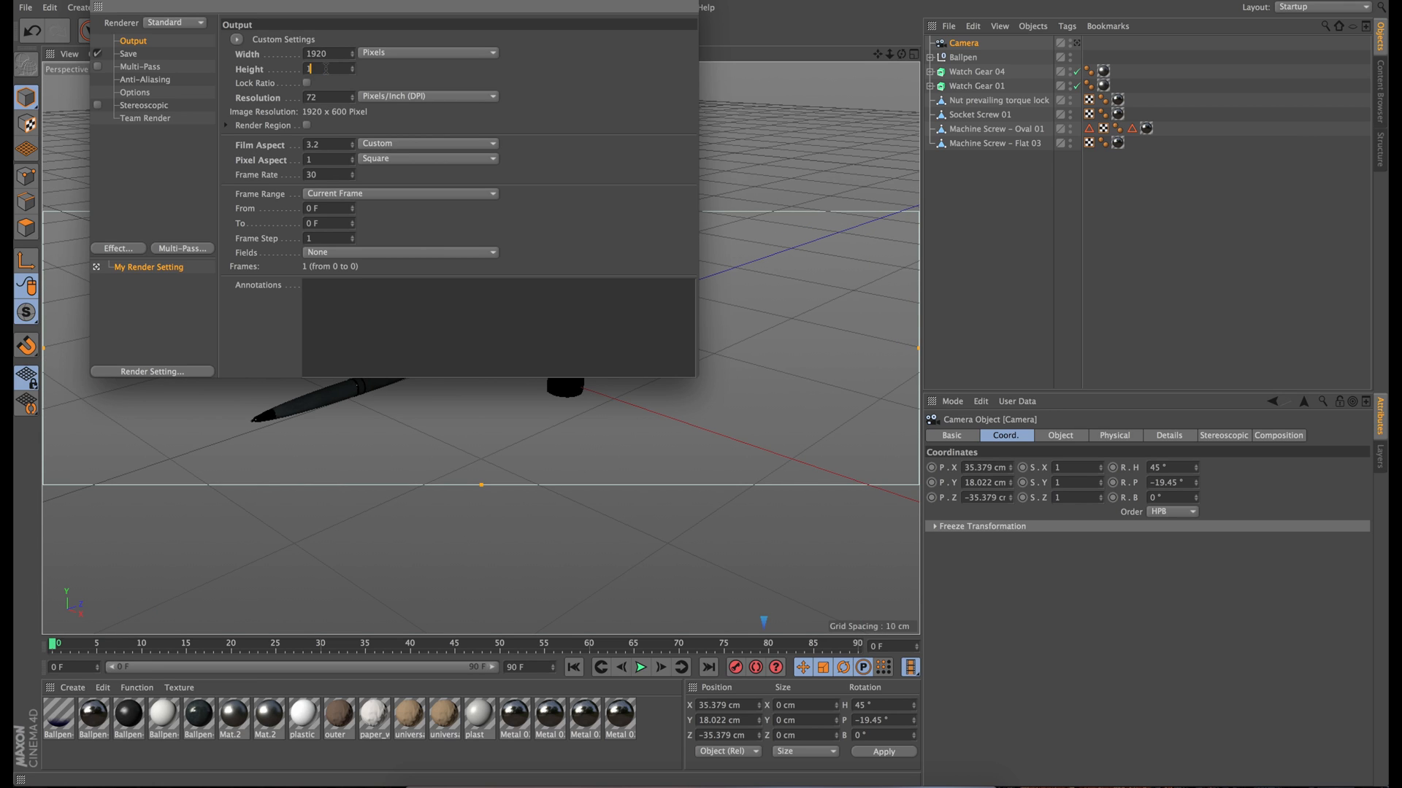
pyautogui.write('1080')
pyautogui.press('Return')
pyautogui.doubleClick(336, 175)
pyautogui.write('24')
pyautogui.press('Return')
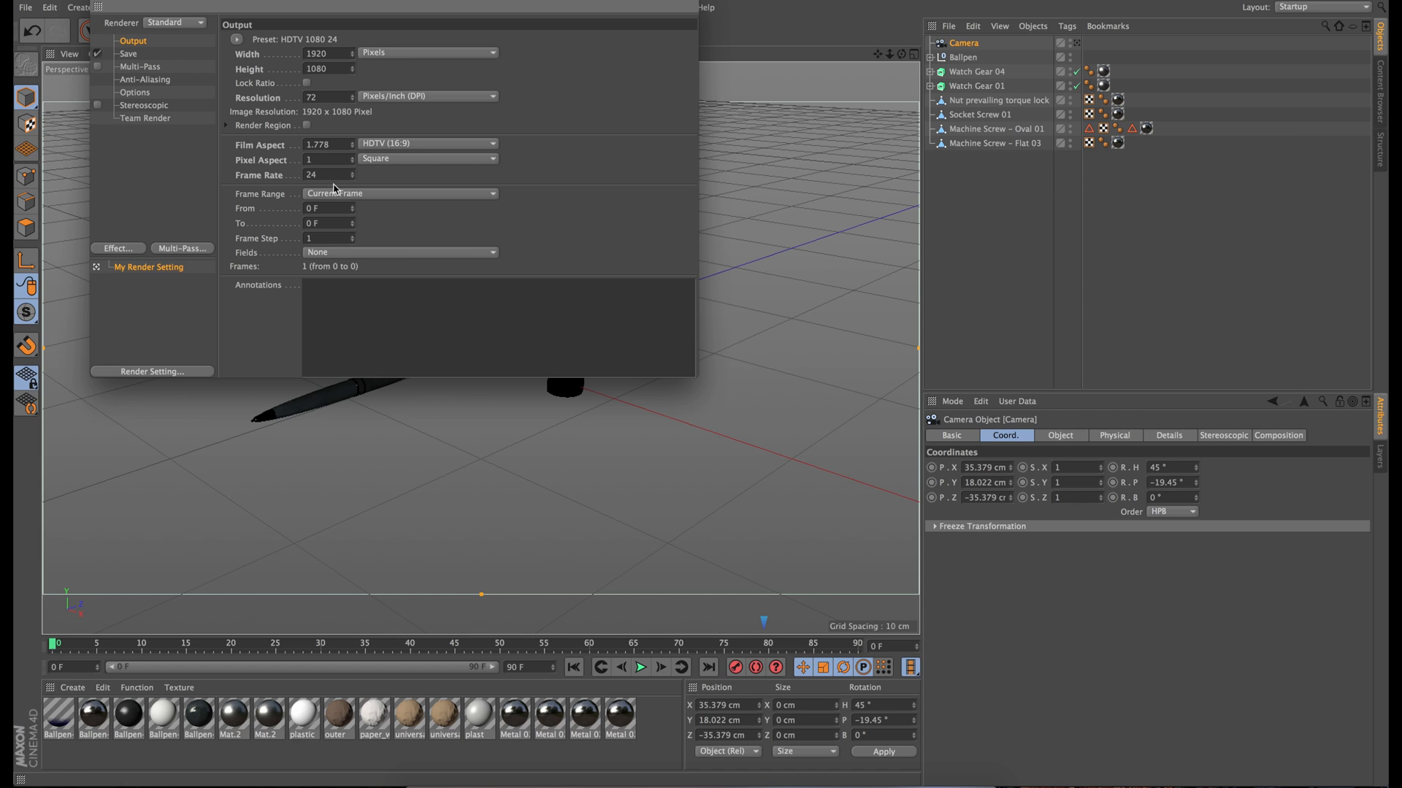
pyautogui.click(98, 6)
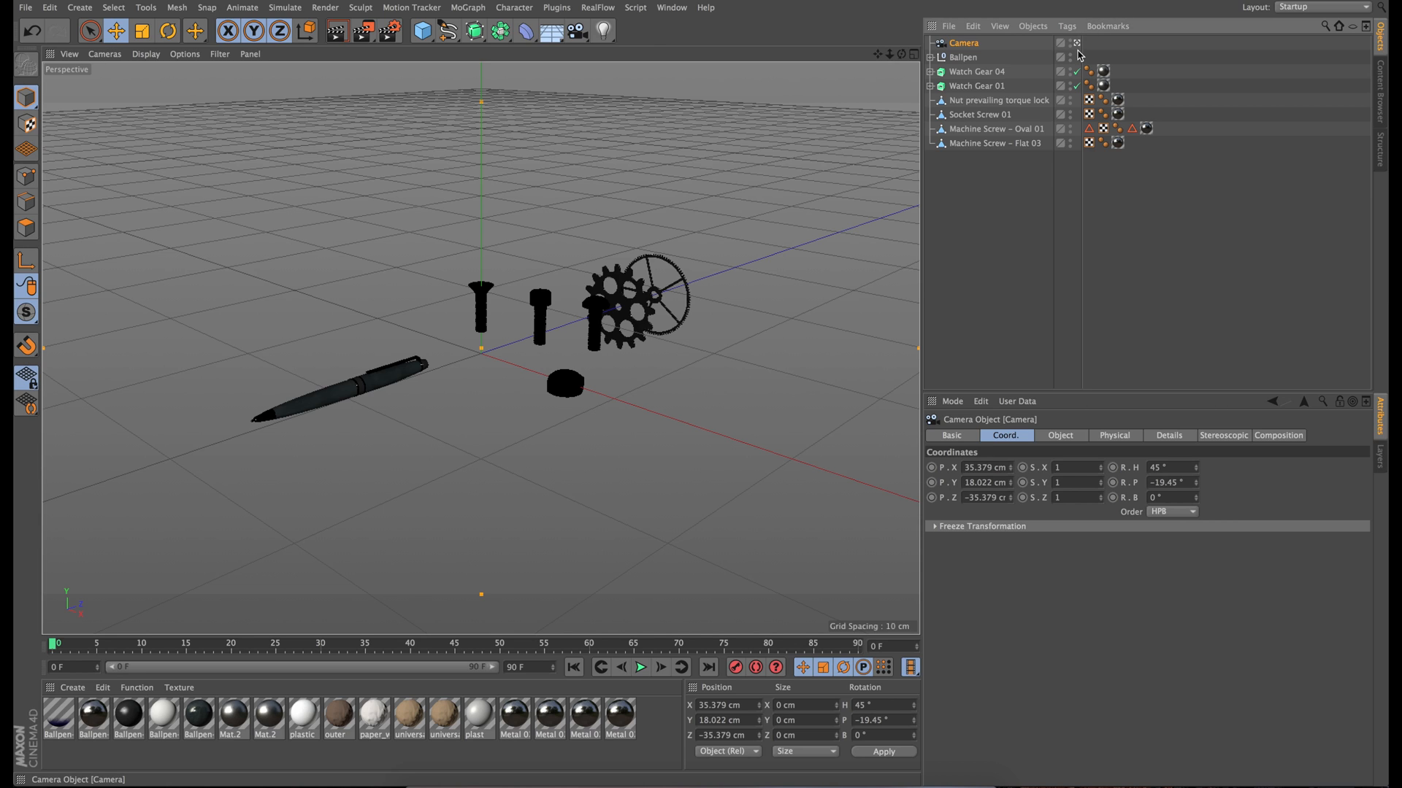
# Look through the camera and set its X and Y position to 0 cm and its heading and pitch to 0°.
pyautogui.click(719, 705)
pyautogui.write('0')
pyautogui.click(712, 721)
pyautogui.write('0')
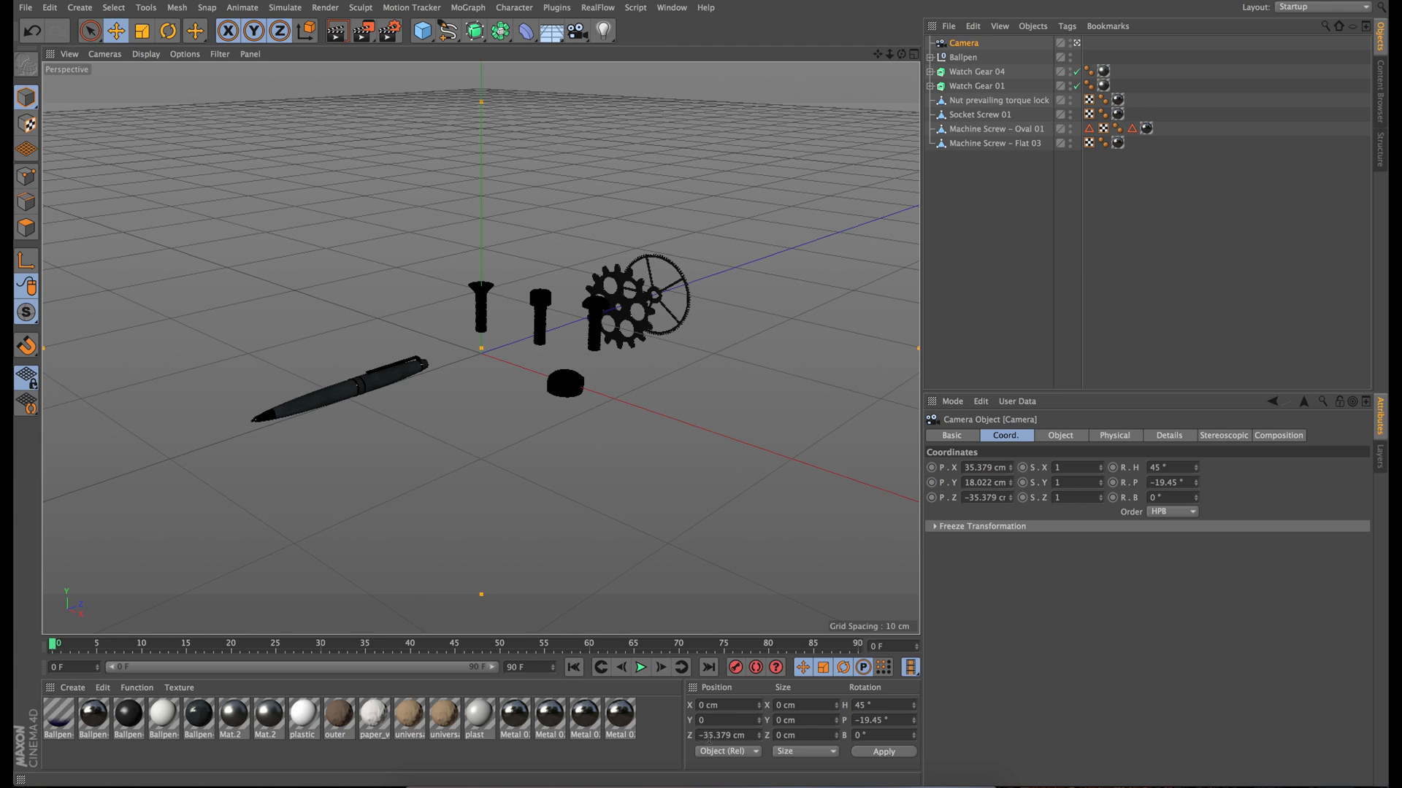
pyautogui.press('Return')
pyautogui.click(869, 705)
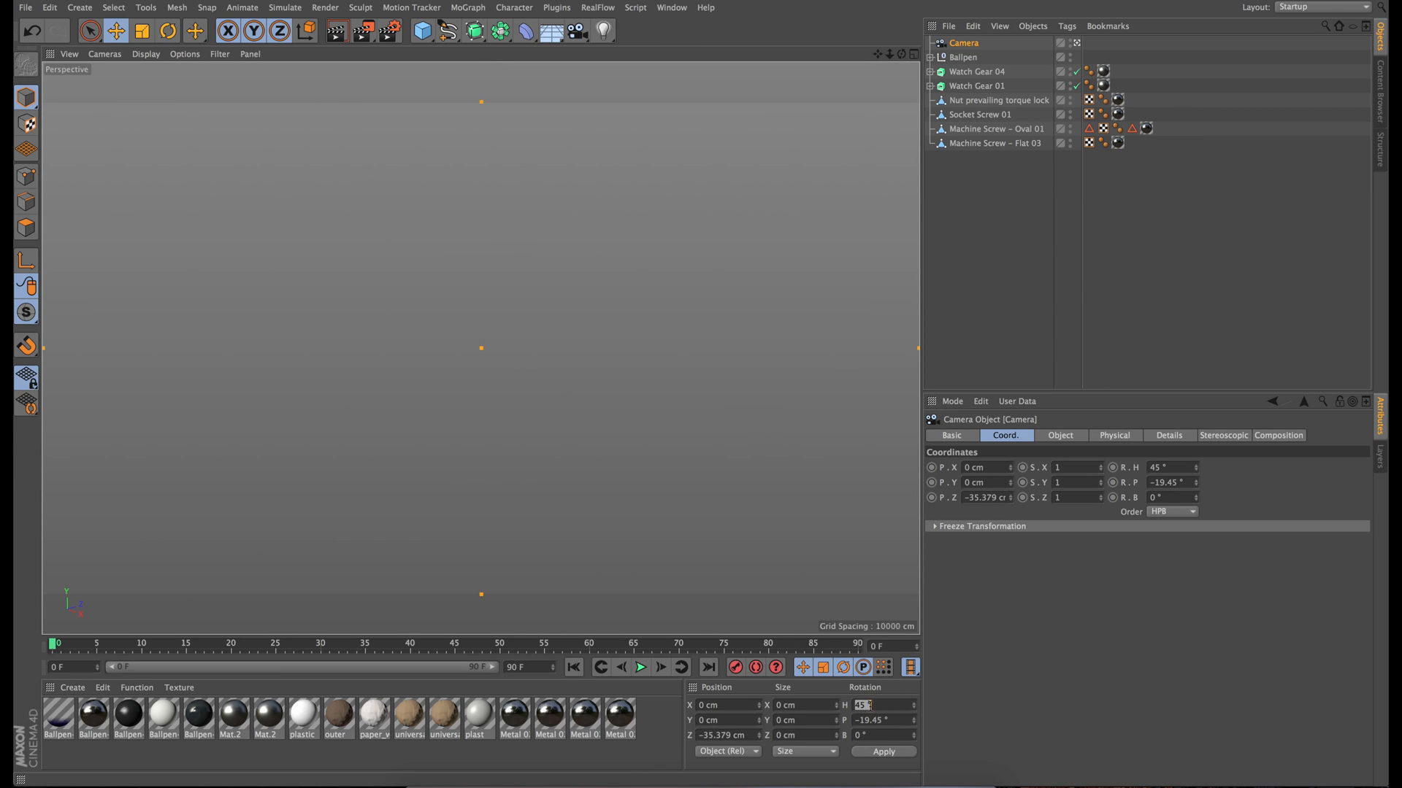
pyautogui.write('0')
pyautogui.click(873, 721)
pyautogui.write('0')
pyautogui.press('Return')
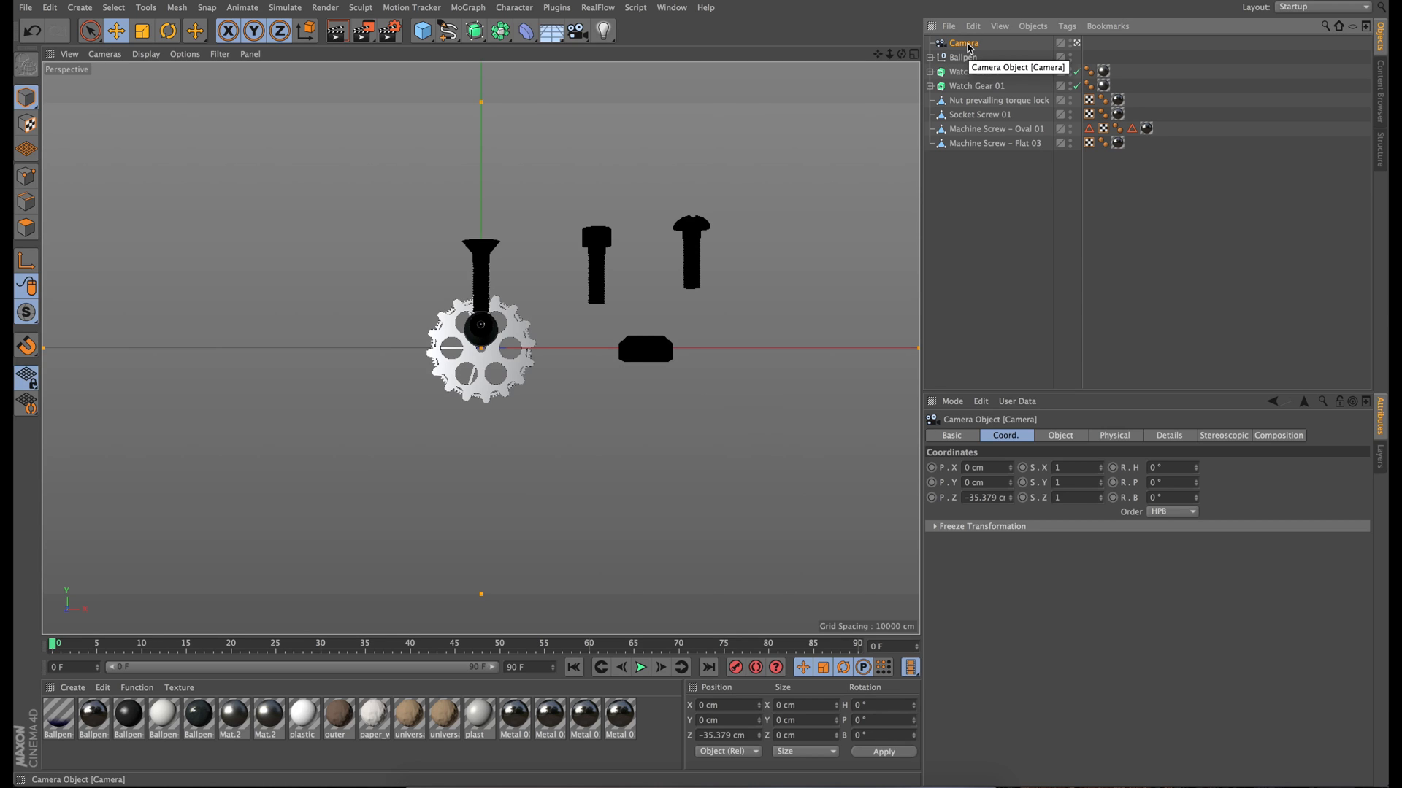
# Set the camera's focal length to 55.
pyautogui.click(1061, 437)
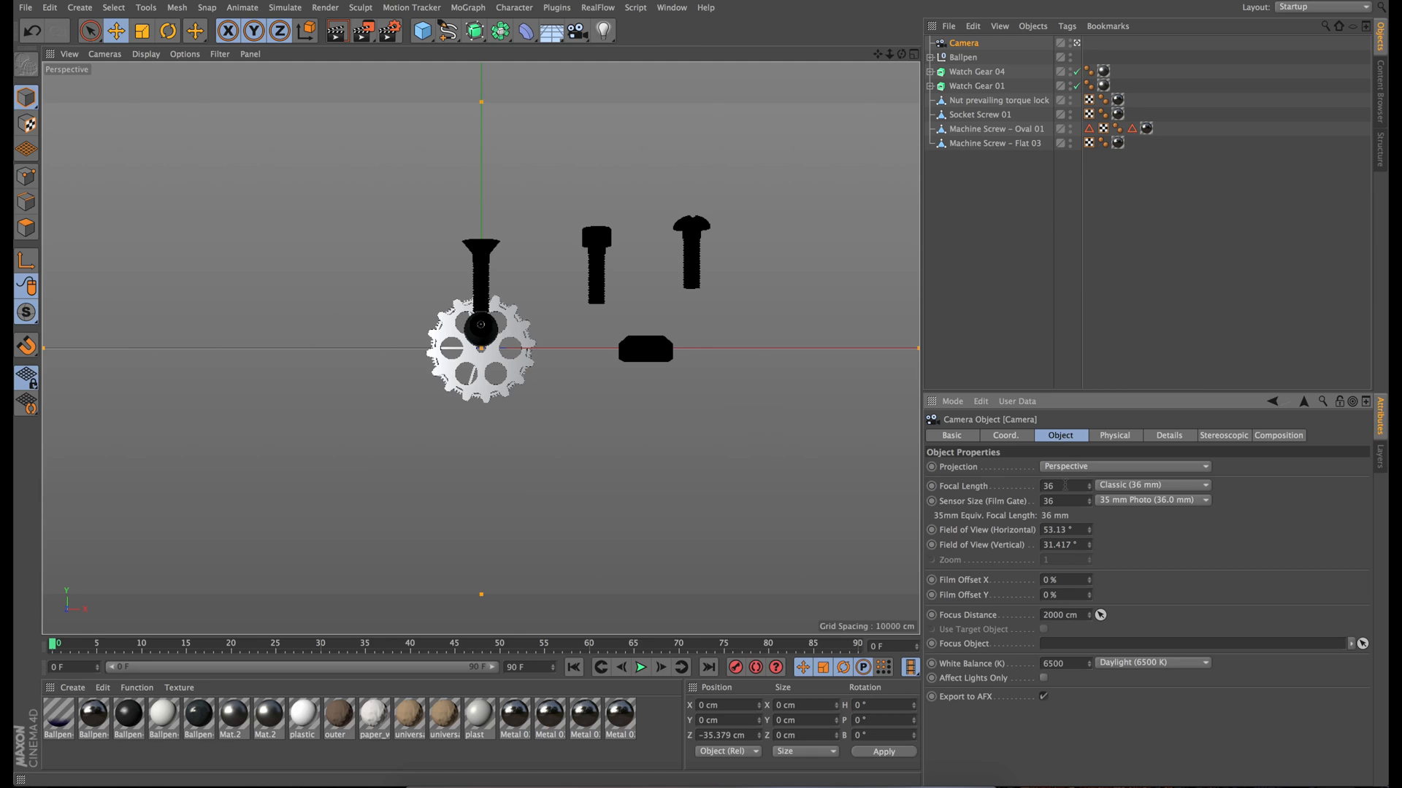
pyautogui.click(1069, 485)
pyautogui.write('55')
pyautogui.press('Return')
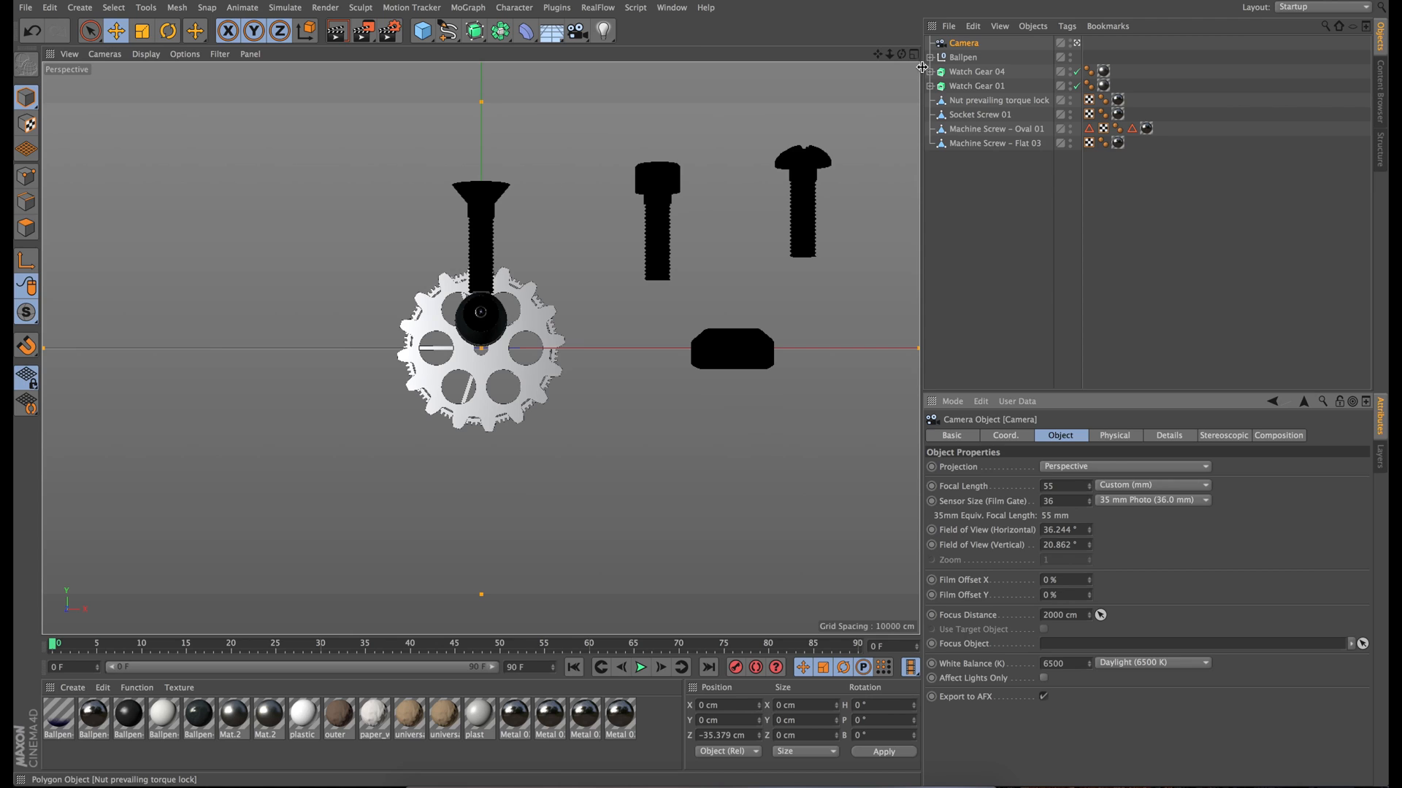
# Move the Ballpen to about X 0.26 cm, Y -0.35 cm and rotate its pitch to about -56°.
pyautogui.click(962, 57)
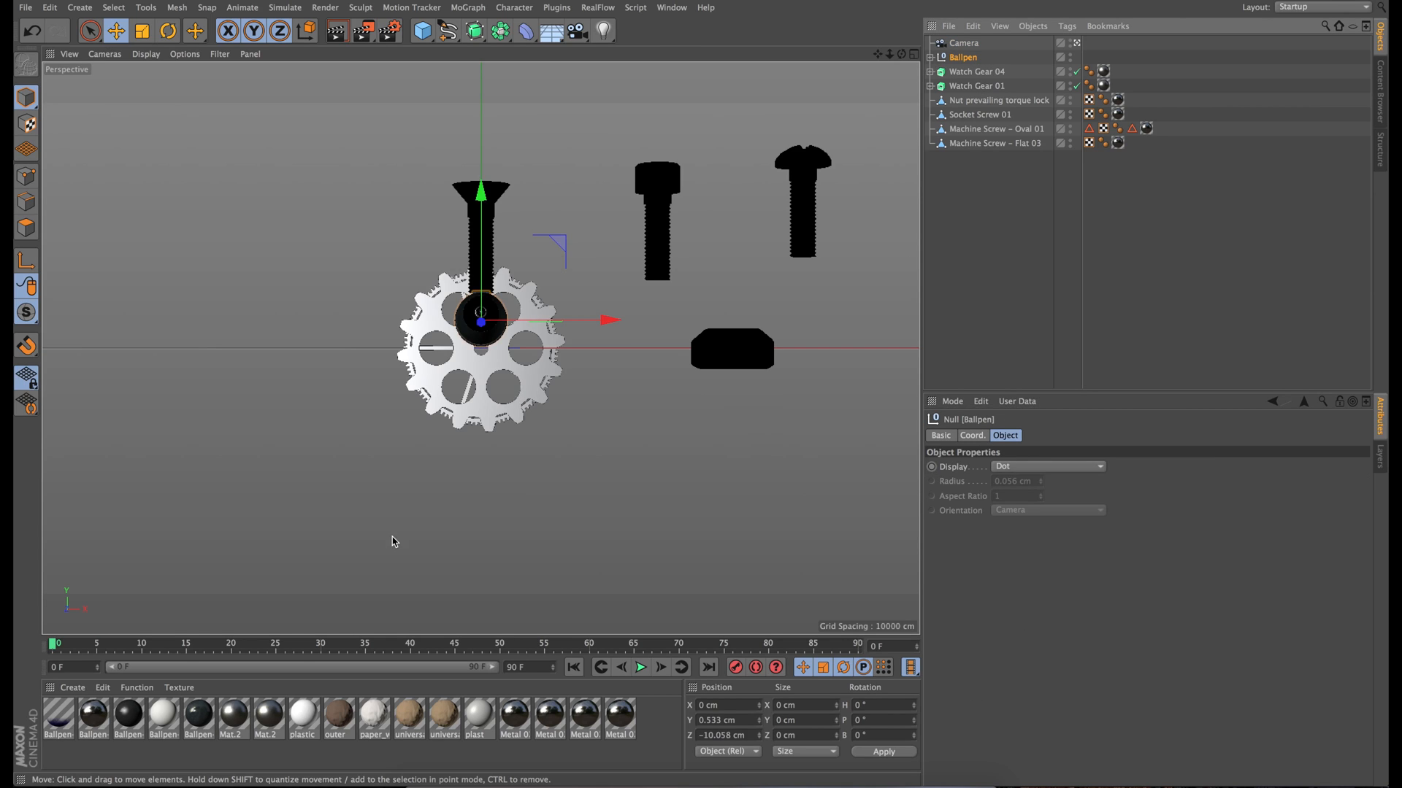
pyautogui.moveTo(608, 321)
pyautogui.mouseDown()
pyautogui.moveTo(666, 332)
pyautogui.moveTo(621, 329)
pyautogui.mouseUp()
pyautogui.moveTo(496, 194); pyautogui.dragTo(496, 237)
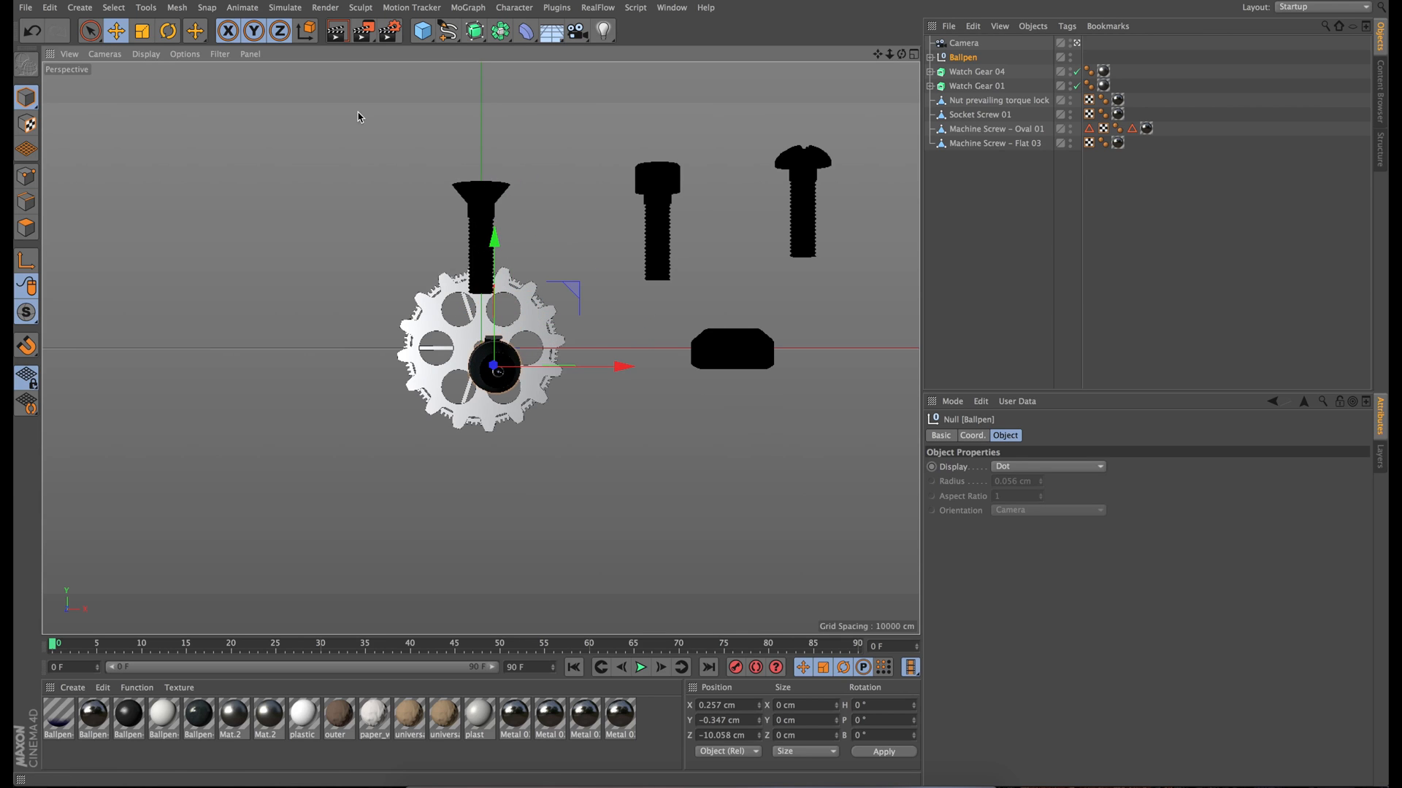
pyautogui.click(168, 30)
pyautogui.moveTo(495, 396); pyautogui.dragTo(495, 298)
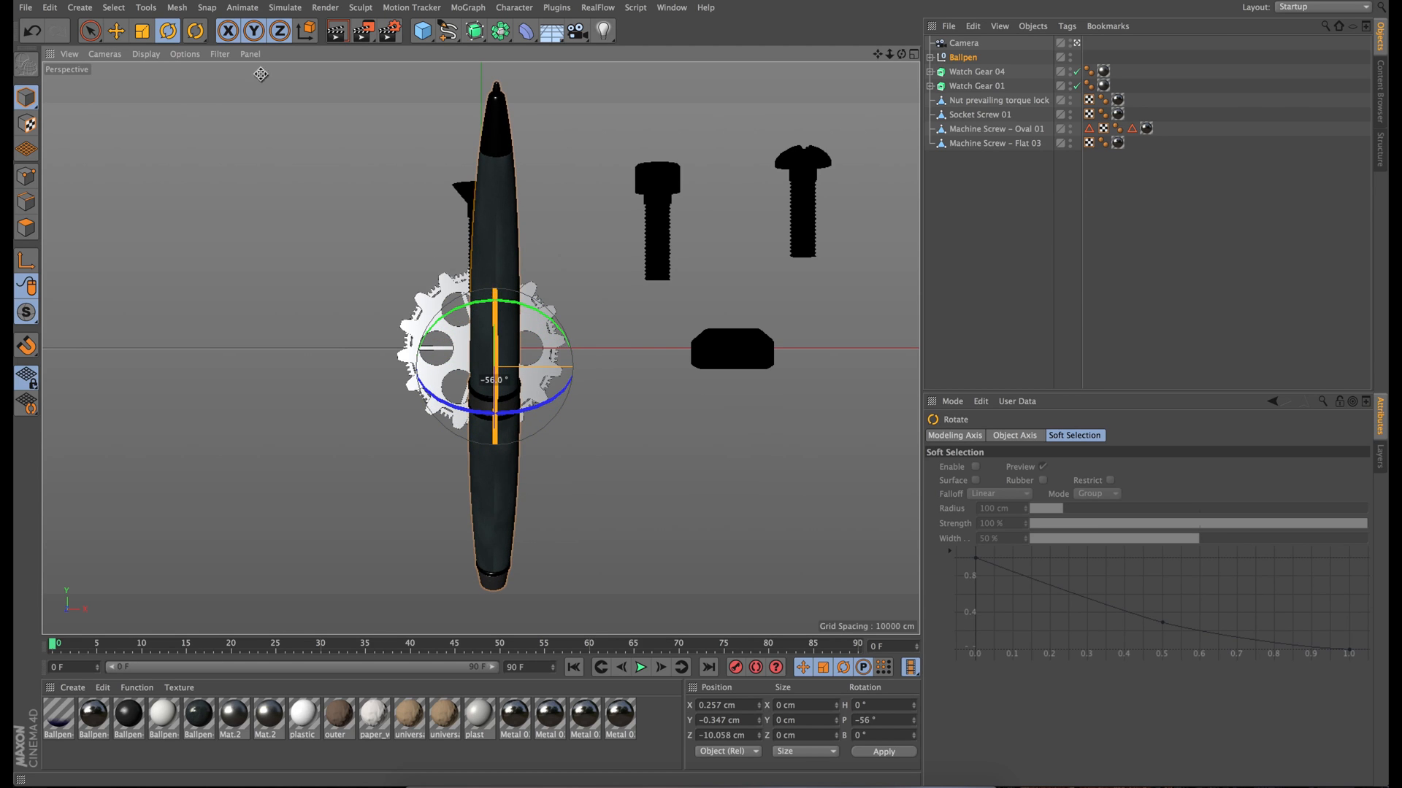
# Select the camera and pull it back to about Z -78 cm.
pyautogui.click(89, 31)
pyautogui.click(964, 43)
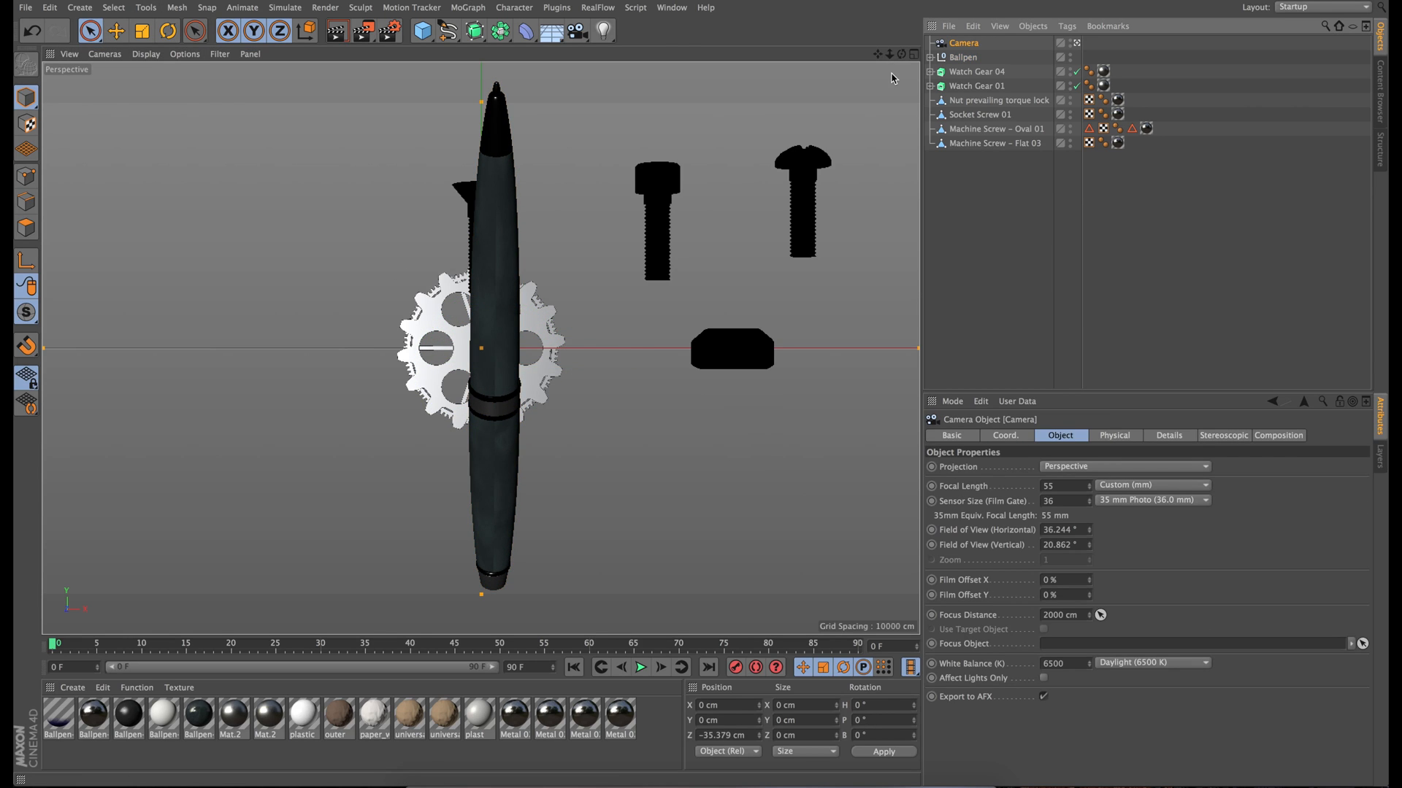
pyautogui.moveTo(889, 54); pyautogui.dragTo(816, 54)
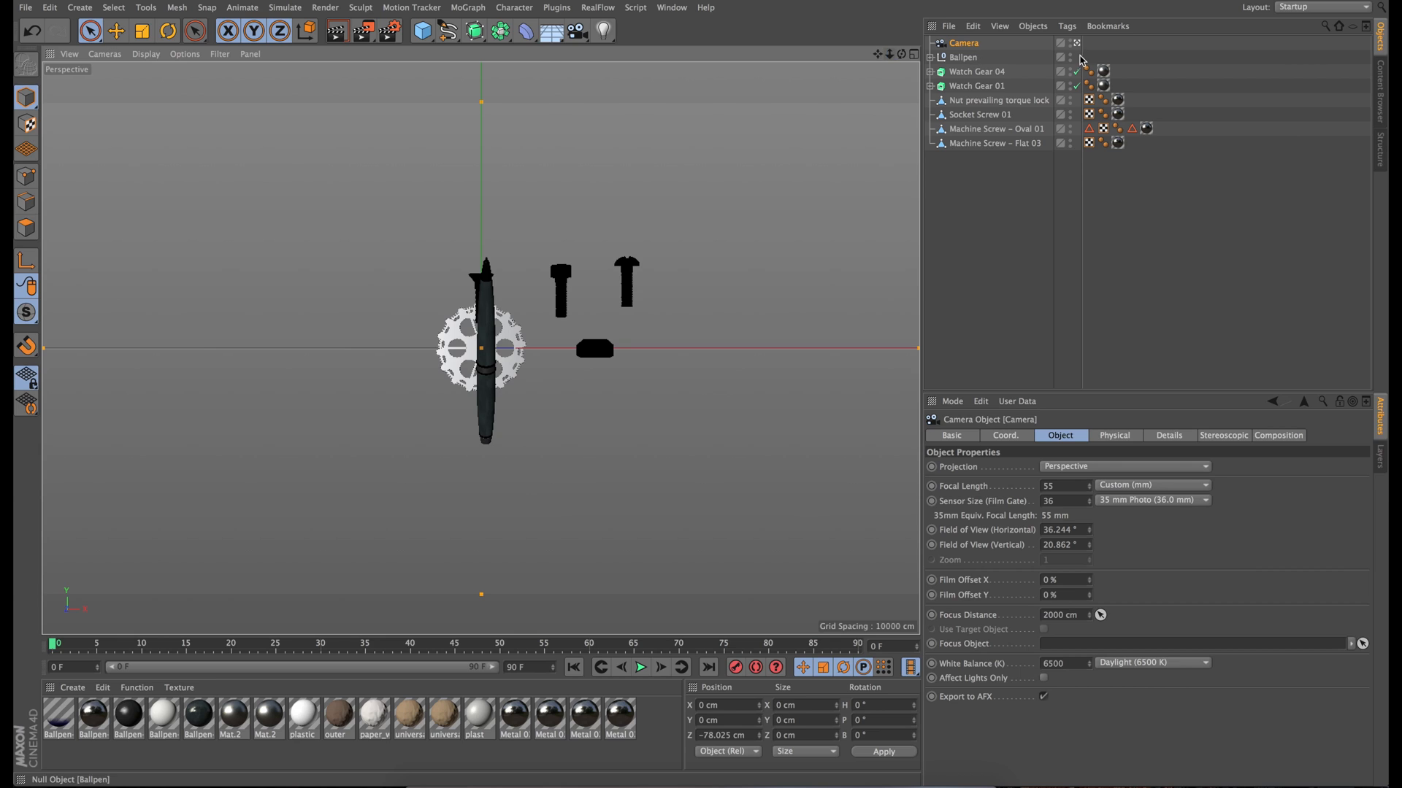
# Move Watch Gear 04 to about X -16.7 cm and Watch Gear 01 to about X -9.3 cm, raising the latter above it.
pyautogui.click(976, 71)
pyautogui.moveTo(595, 349); pyautogui.dragTo(194, 353)
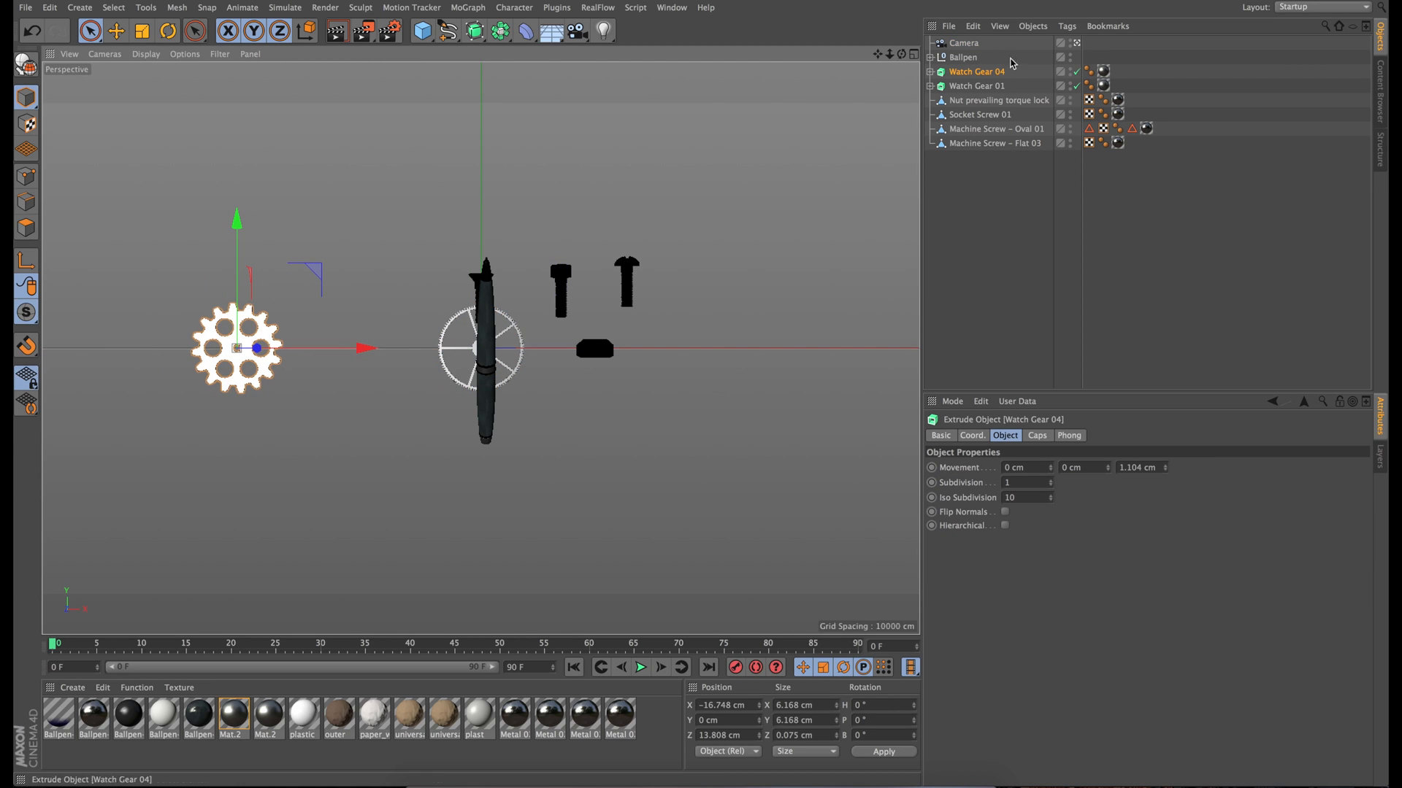
pyautogui.click(977, 86)
pyautogui.moveTo(606, 350); pyautogui.dragTo(476, 350)
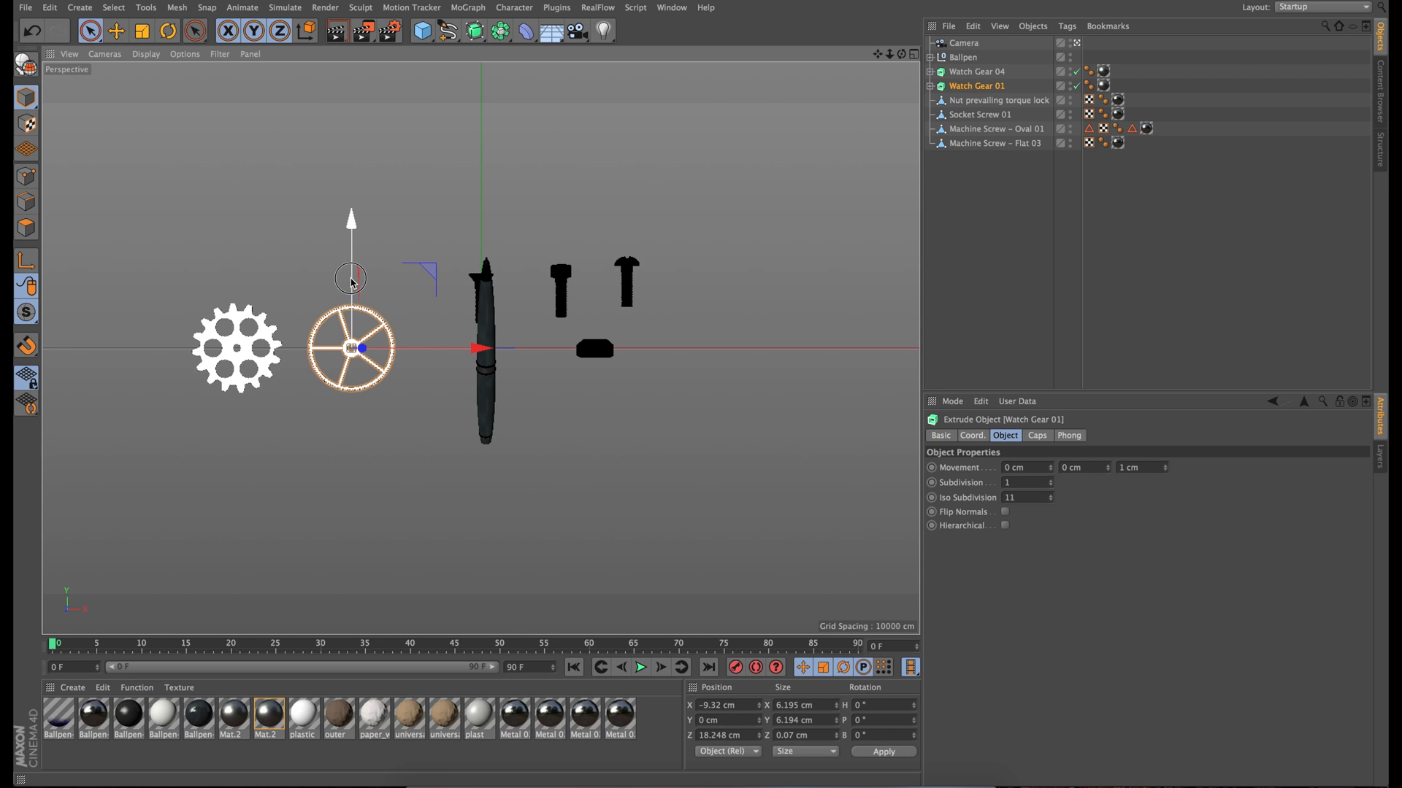
pyautogui.moveTo(351, 280); pyautogui.dragTo(351, 138)
# Spread the nut, Socket Screw 01 and Machine Screw - Oval 01 across the lower right area of the camera frame.
pyautogui.click(998, 100)
pyautogui.moveTo(674, 272); pyautogui.dragTo(724, 346)
pyautogui.click(980, 115)
pyautogui.moveTo(637, 209); pyautogui.dragTo(820, 453)
pyautogui.click(992, 130)
pyautogui.moveTo(704, 199); pyautogui.dragTo(628, 357)
# Shift the Ballpen up and left, and move Machine Screw - Flat 03 to about X -8.3 cm, Y -7.1 cm.
pyautogui.click(963, 58)
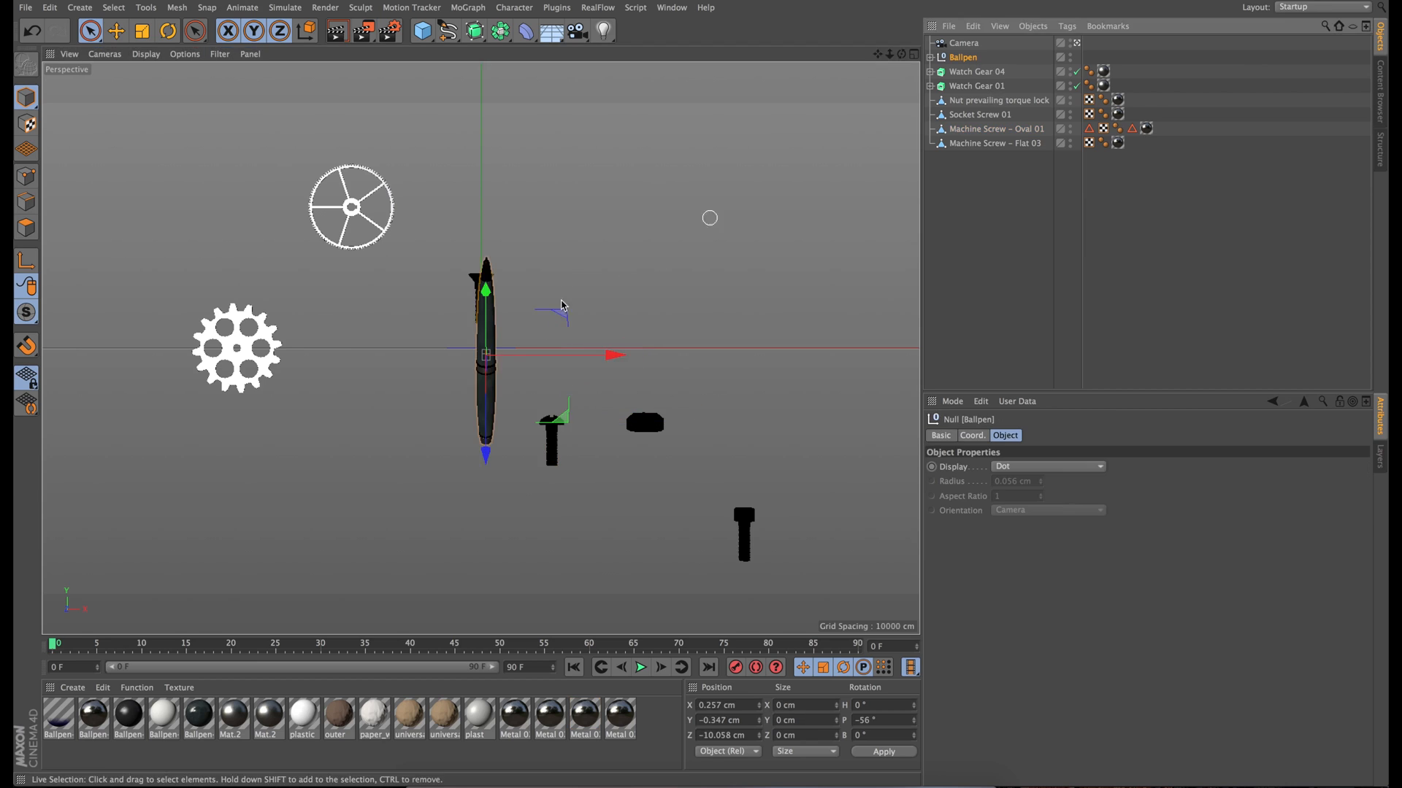
pyautogui.moveTo(562, 314); pyautogui.dragTo(511, 265)
pyautogui.click(994, 144)
pyautogui.moveTo(557, 222); pyautogui.dragTo(416, 393)
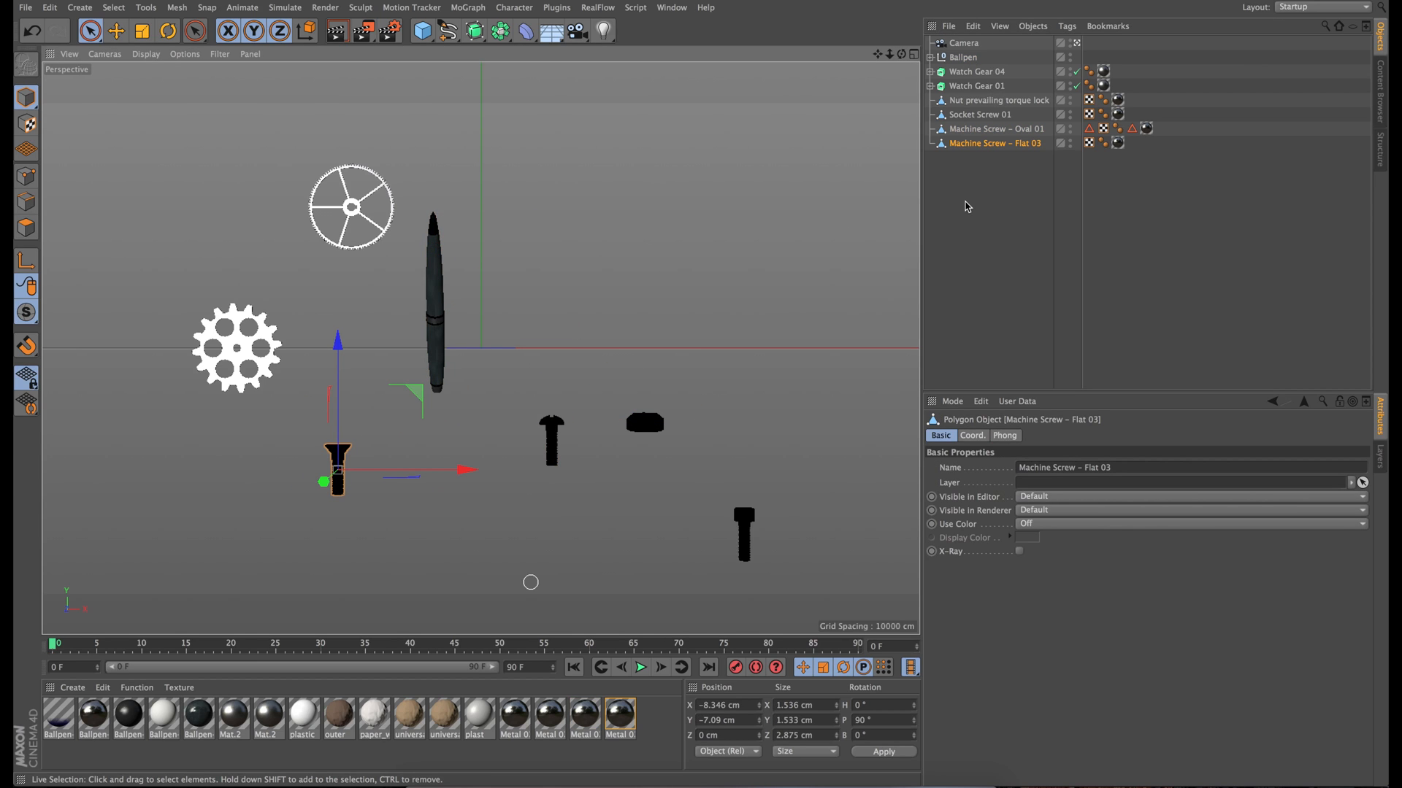
pyautogui.click(967, 207)
# Add a Background object and create a new material with Reflectance turned off.
pyautogui.click(552, 32)
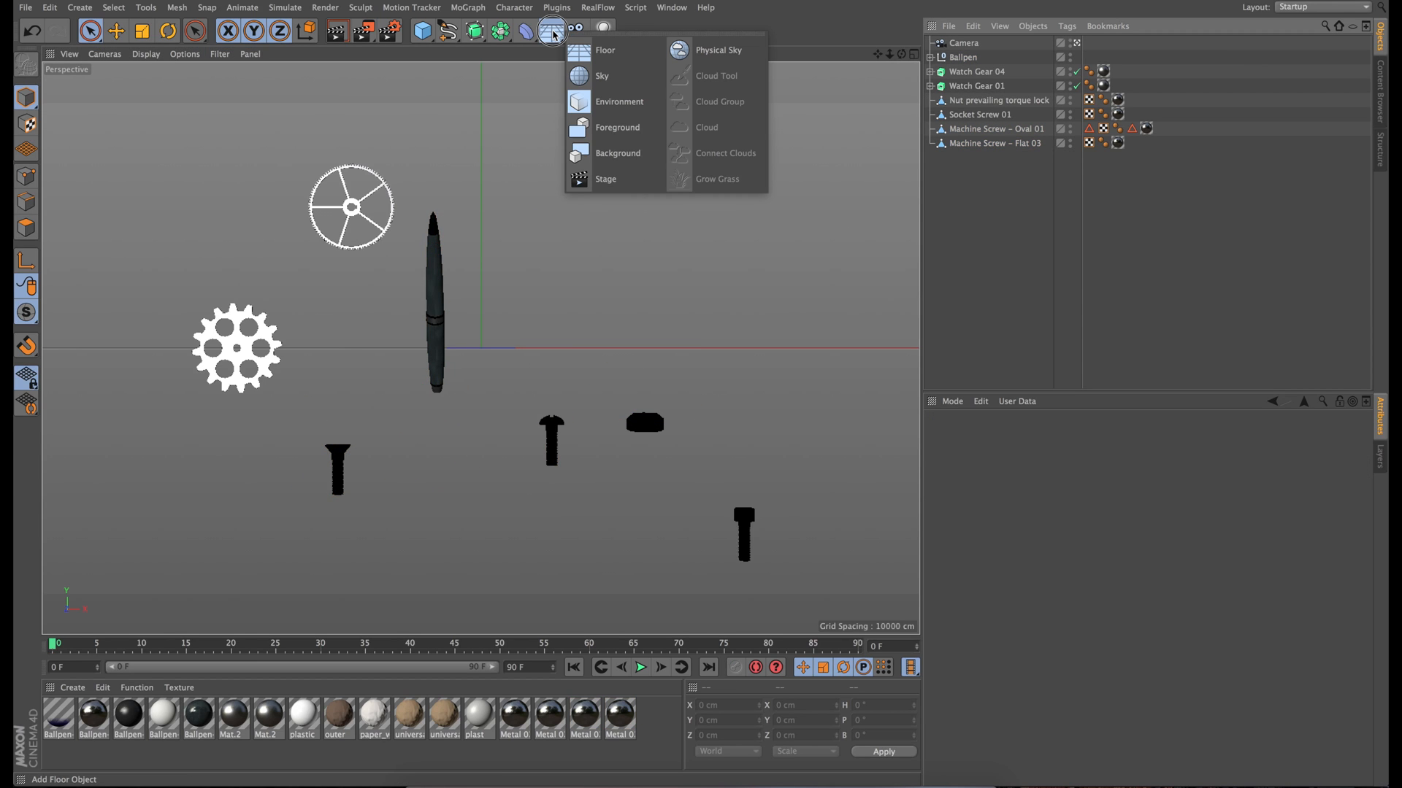
pyautogui.click(608, 154)
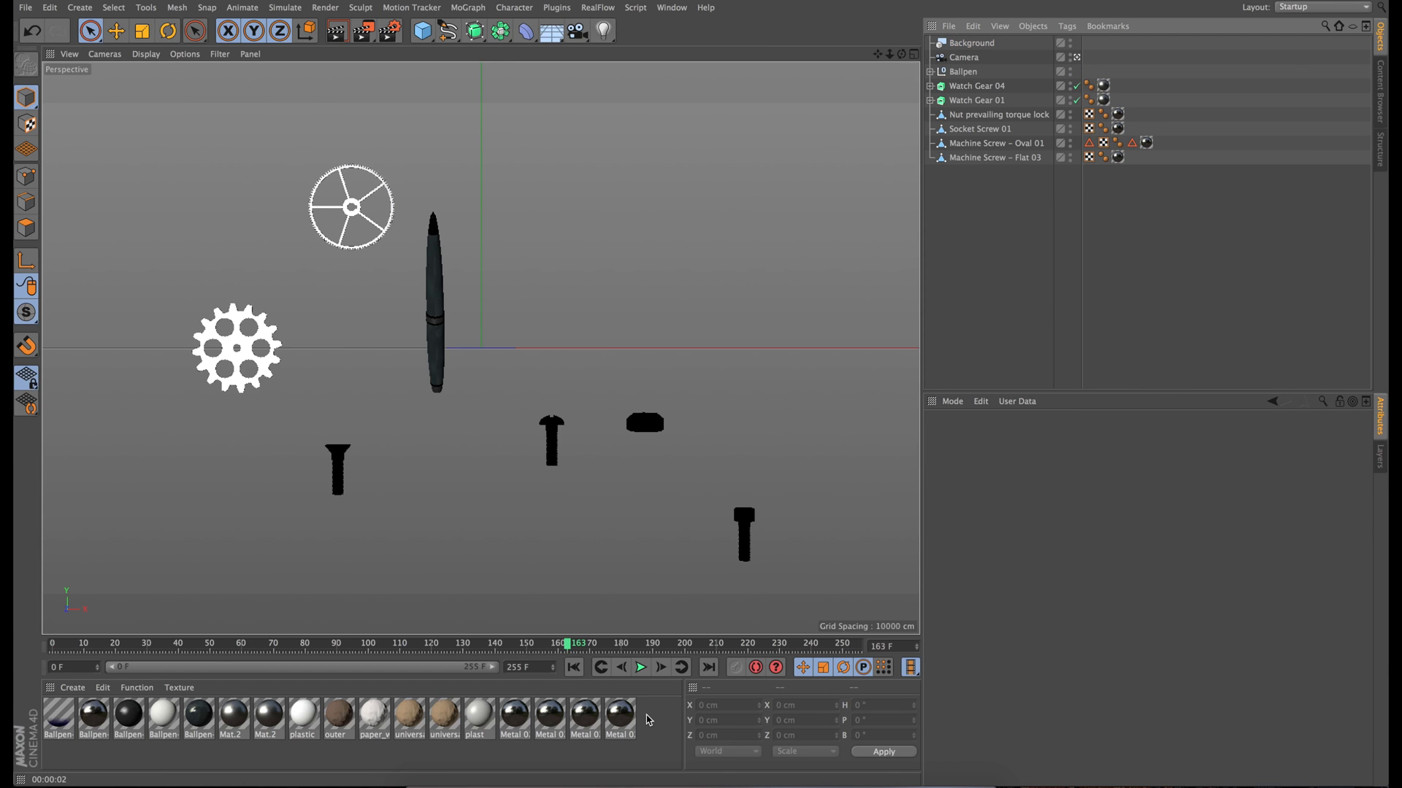
pyautogui.doubleClick(649, 717)
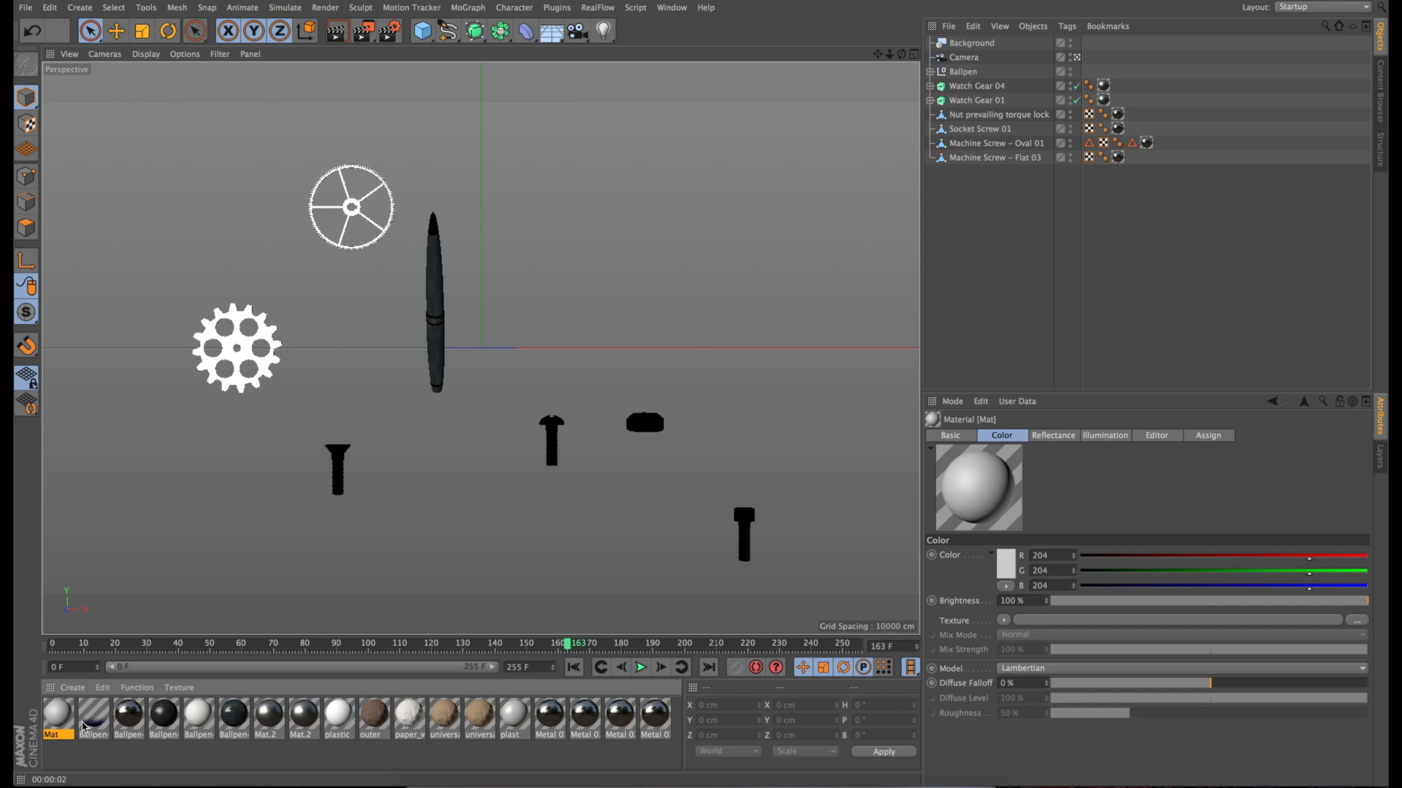
pyautogui.doubleClick(48, 718)
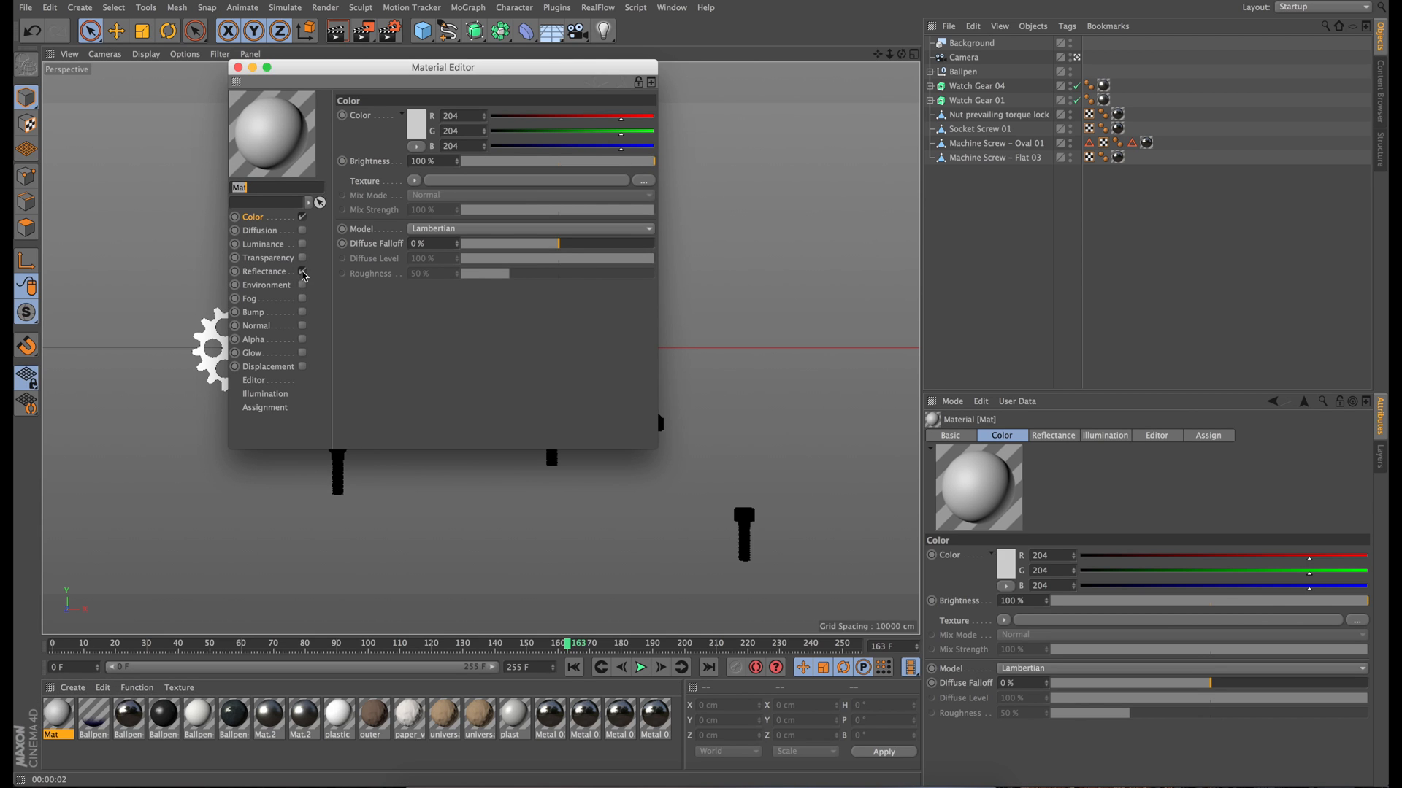
pyautogui.click(303, 272)
pyautogui.click(238, 67)
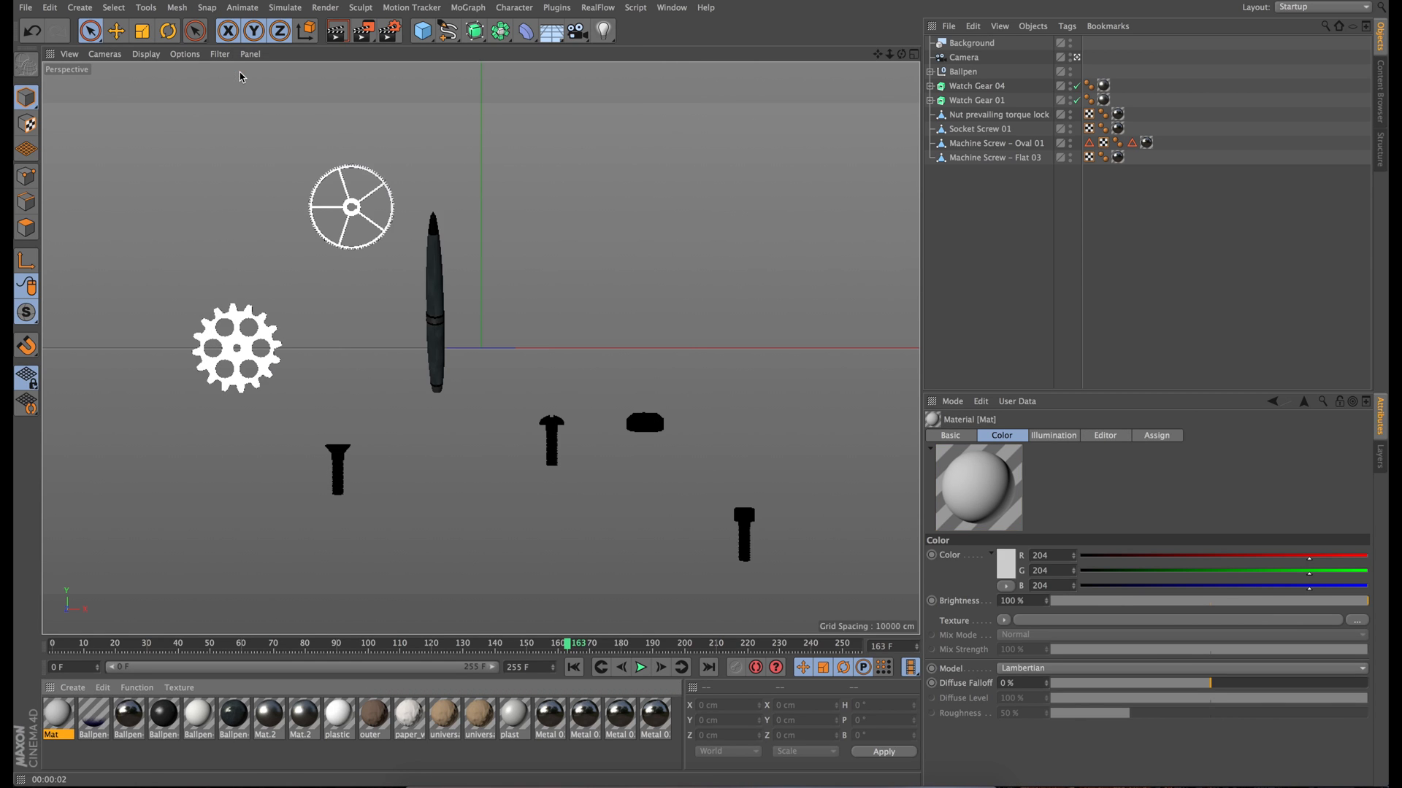
# Save the project as "Gravity C4D" in the Gravity folder on the Desktop.
pyautogui.press('super+s')
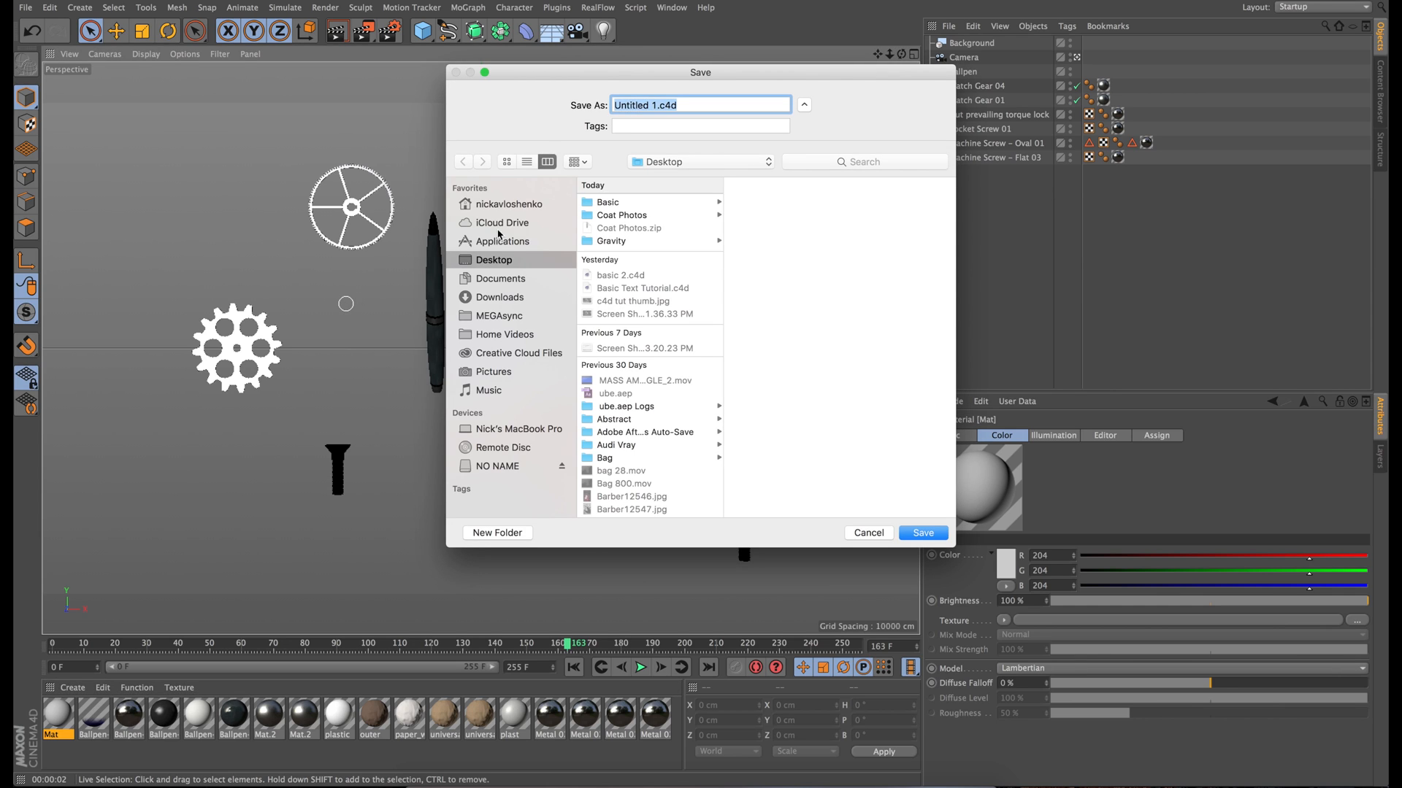
pyautogui.click(614, 240)
pyautogui.tripleClick(682, 106)
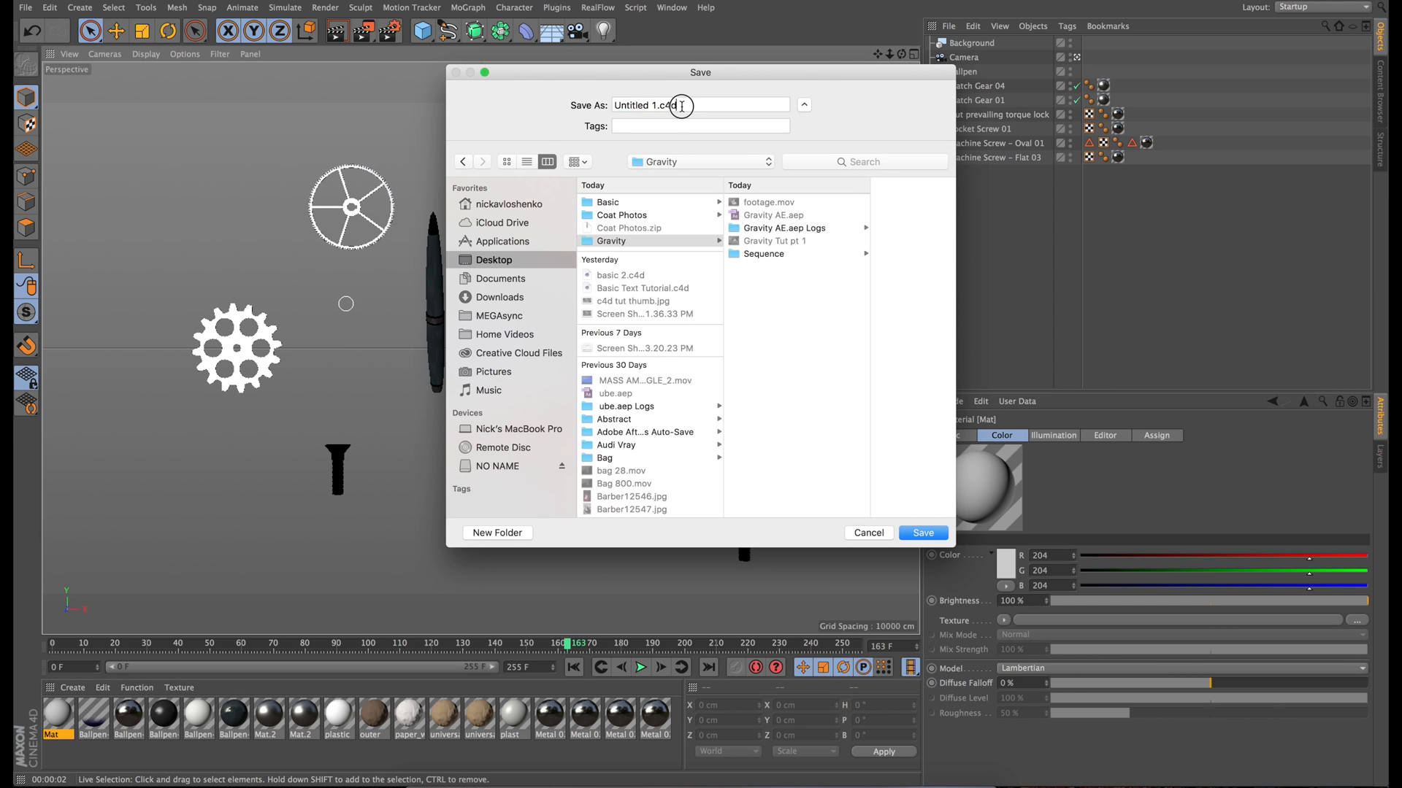
pyautogui.write('Gravity C4D')
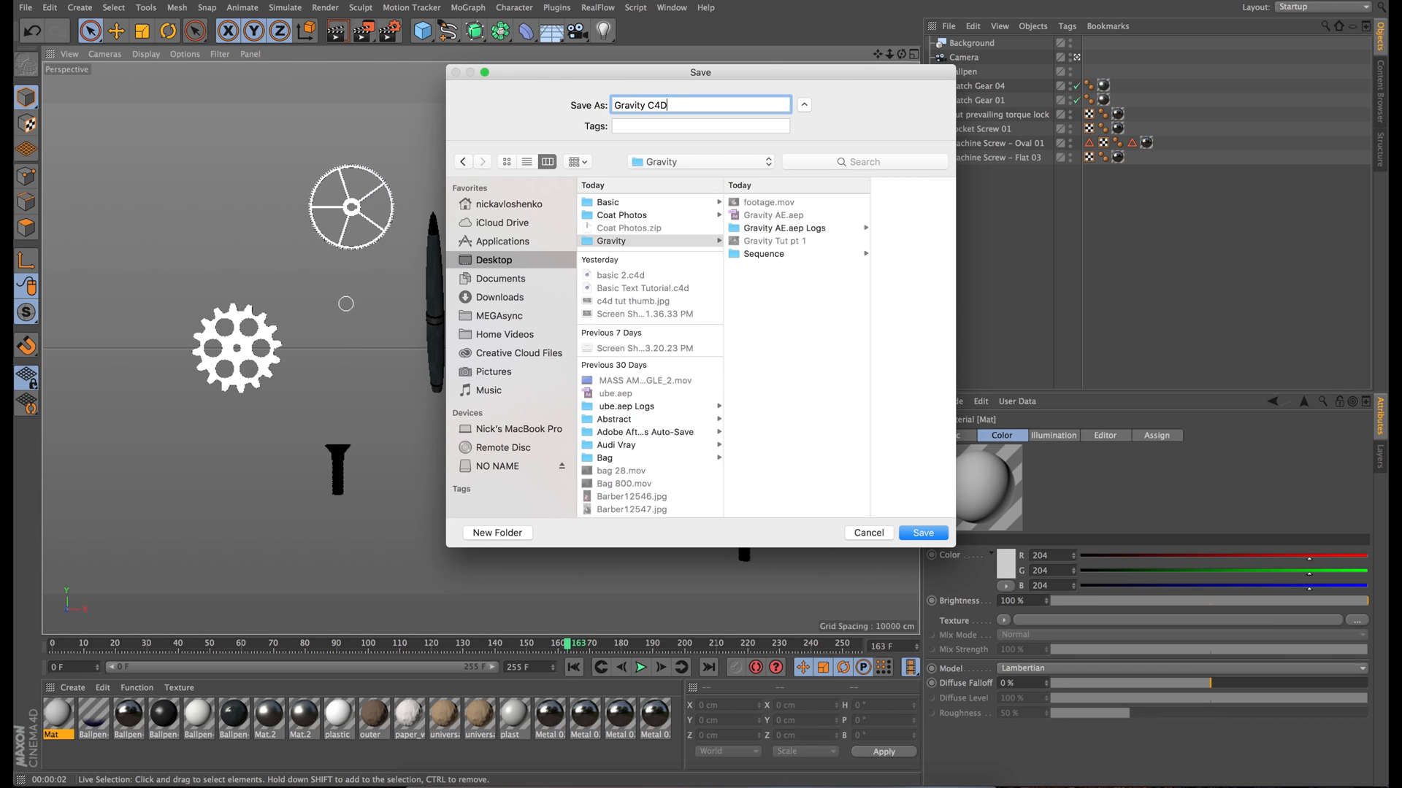
pyautogui.press('Return')
# Load footage.mov as the color texture of the new Mat material.
pyautogui.doubleClick(59, 715)
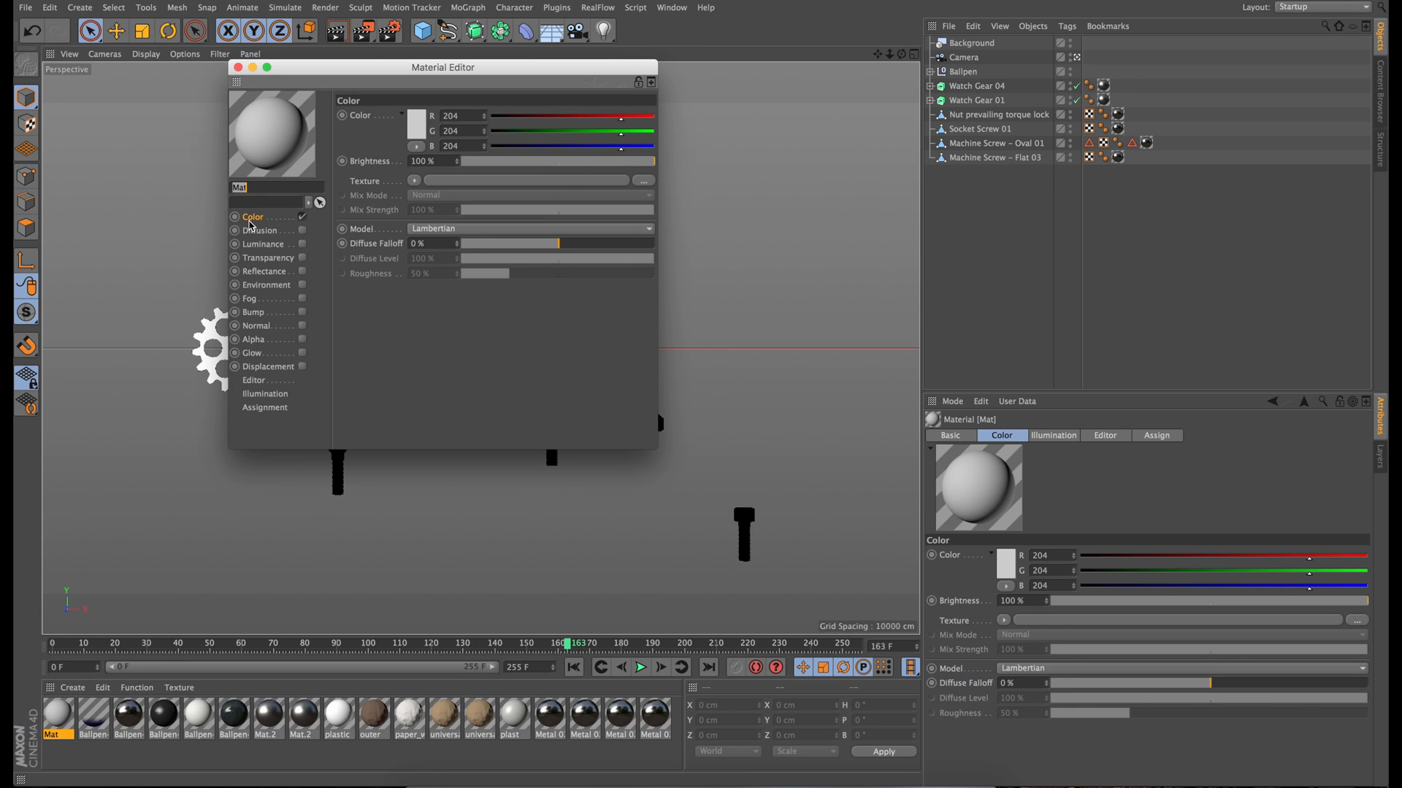
pyautogui.click(643, 181)
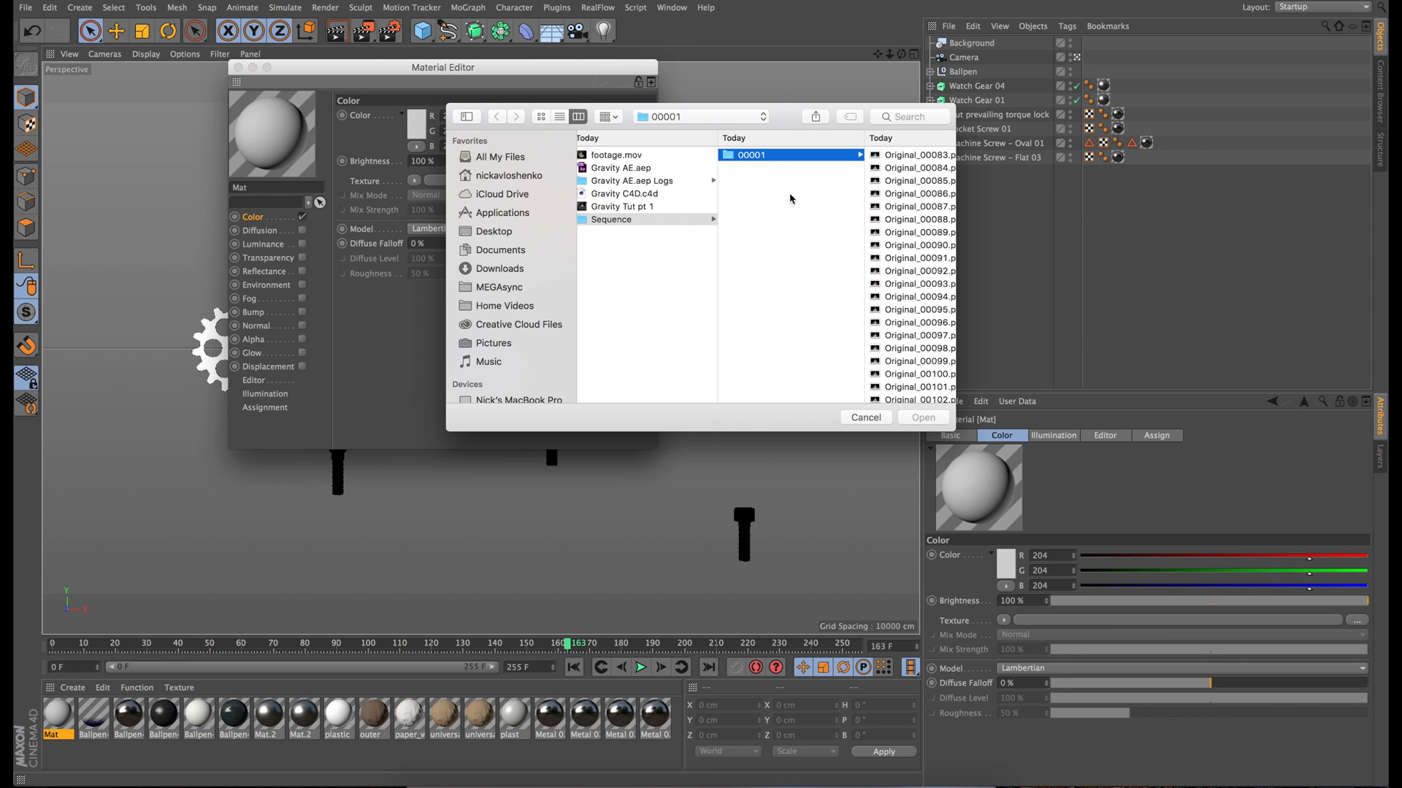
pyautogui.click(612, 156)
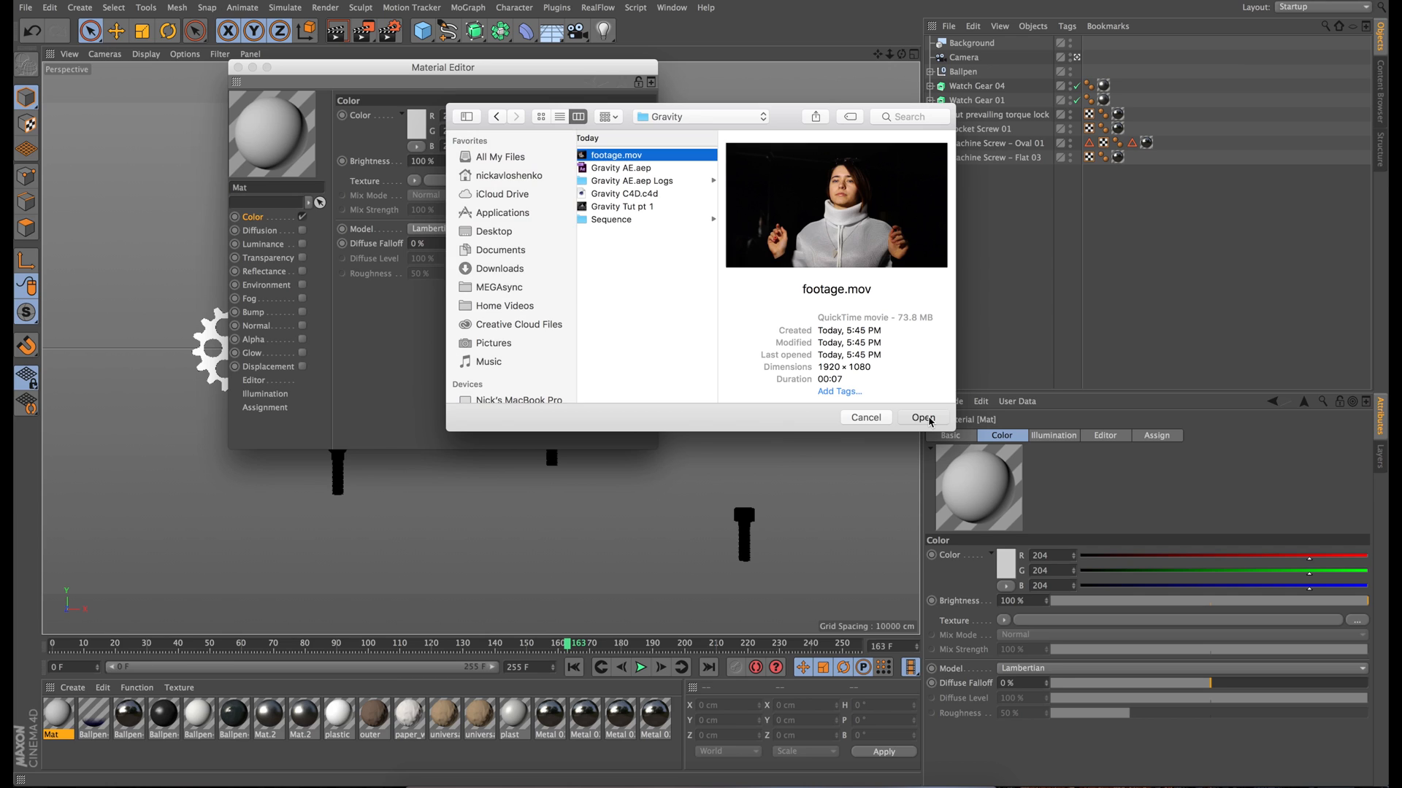
pyautogui.click(923, 418)
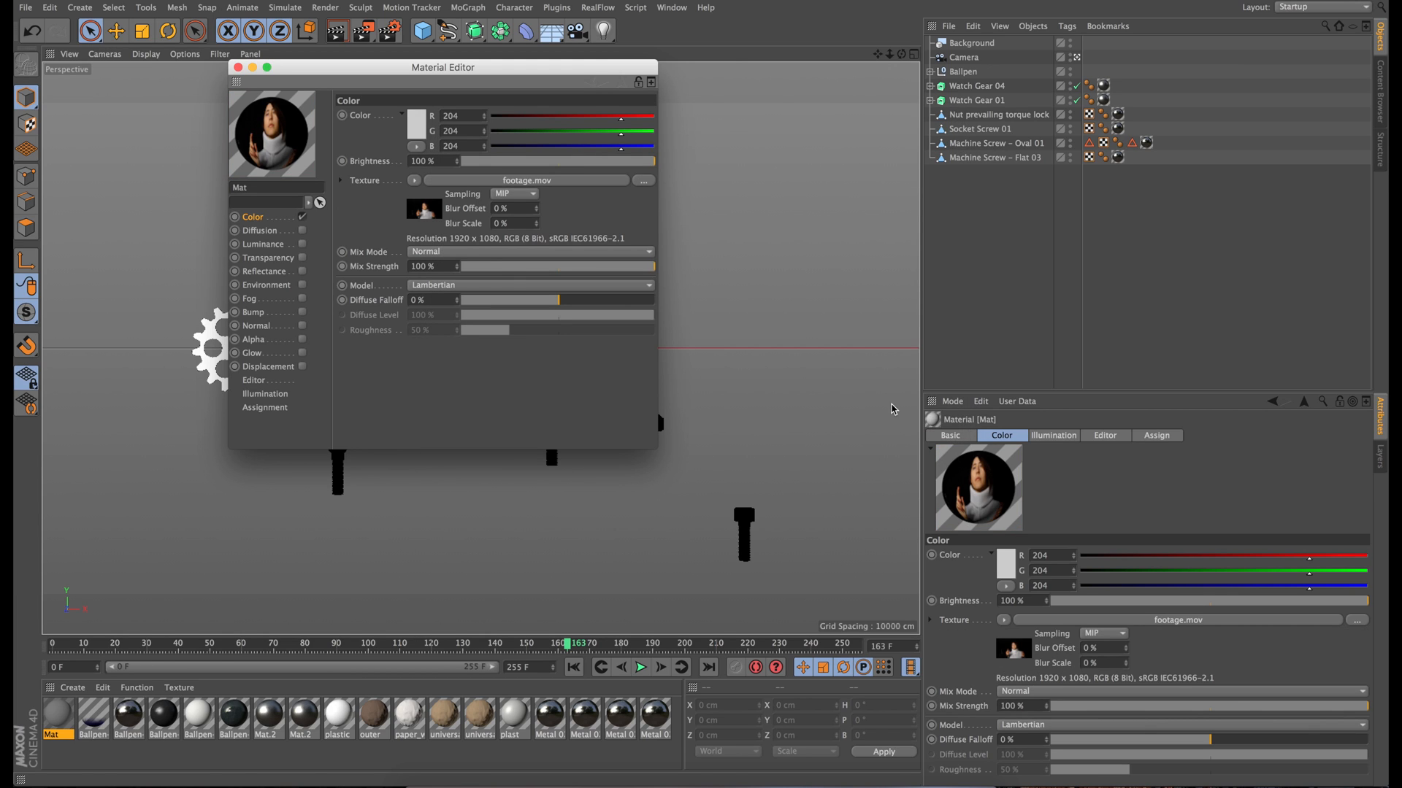
# Calculate the movie frame range and frame rate in the footage texture's animation settings.
pyautogui.click(429, 214)
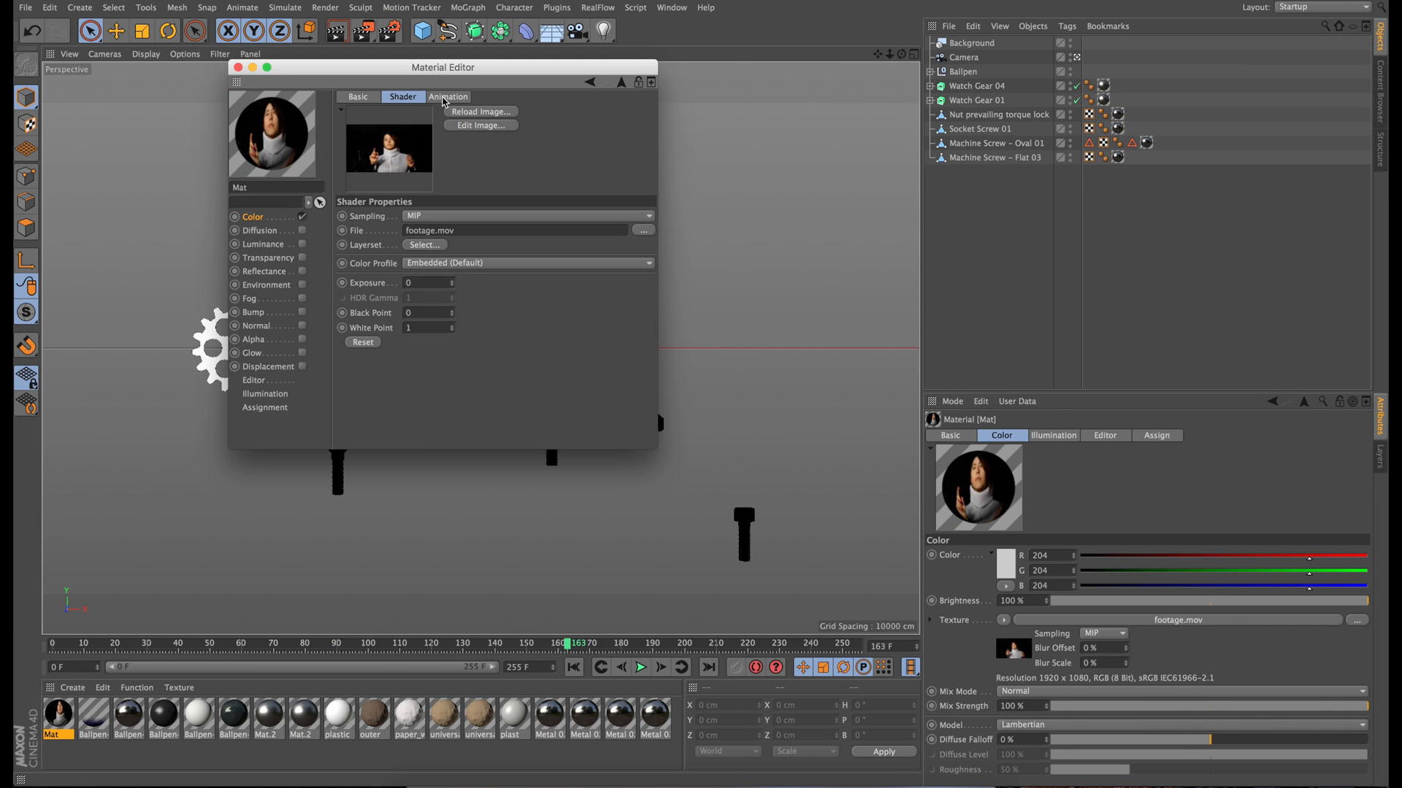
pyautogui.click(445, 98)
pyautogui.click(369, 338)
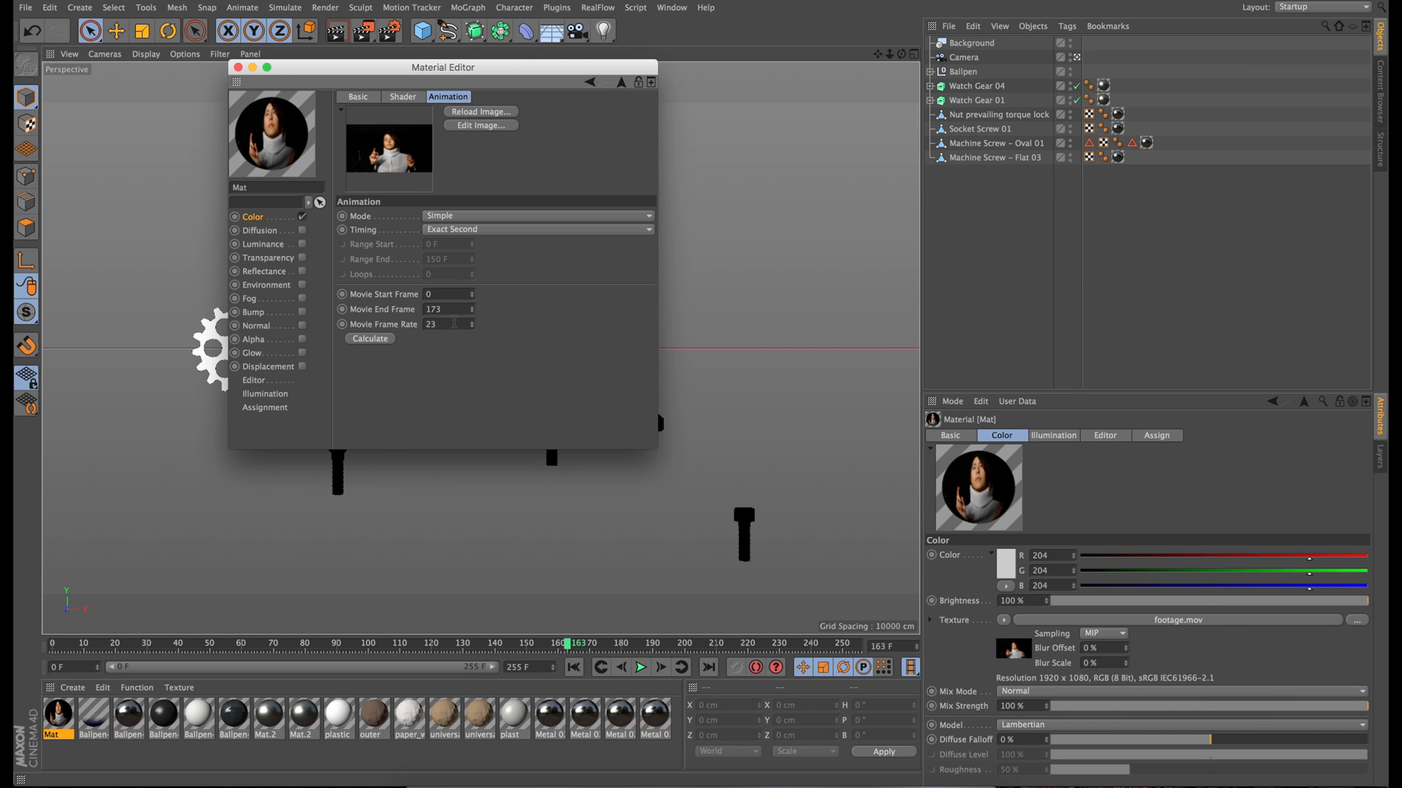
pyautogui.click(237, 68)
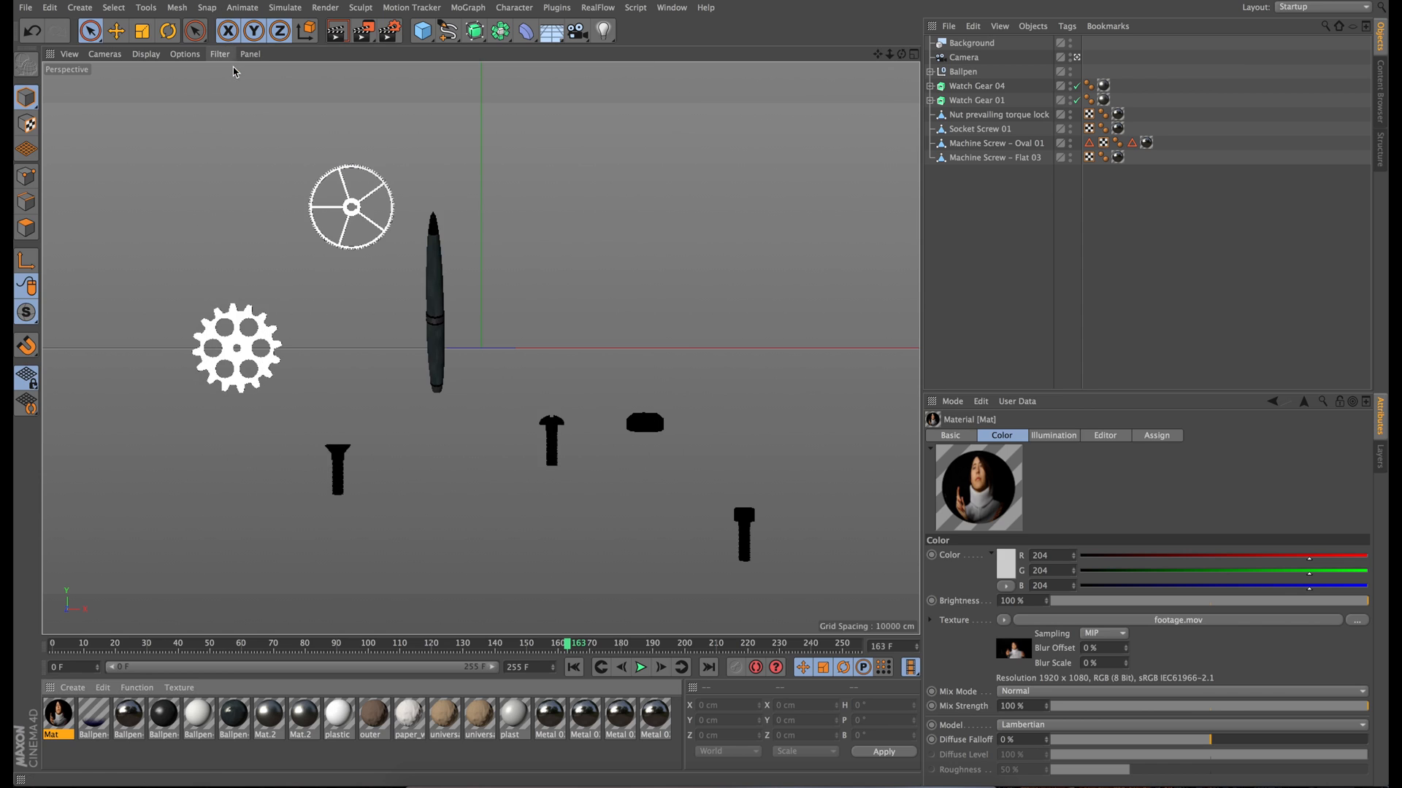
# Apply the footage material to the Background object and render the view at frame 131.
pyautogui.moveTo(1203, 14); pyautogui.dragTo(978, 44)
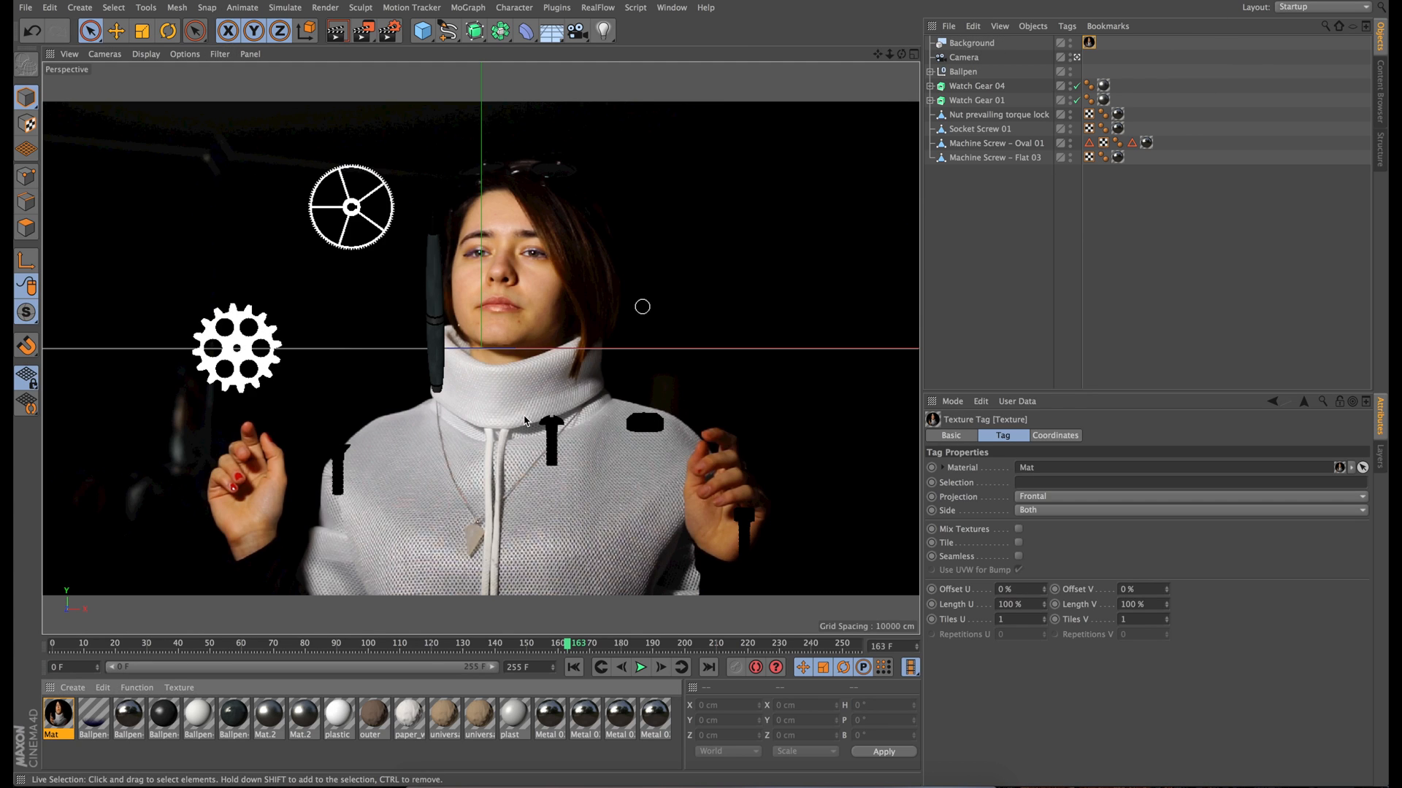
pyautogui.moveTo(509, 649); pyautogui.dragTo(469, 647)
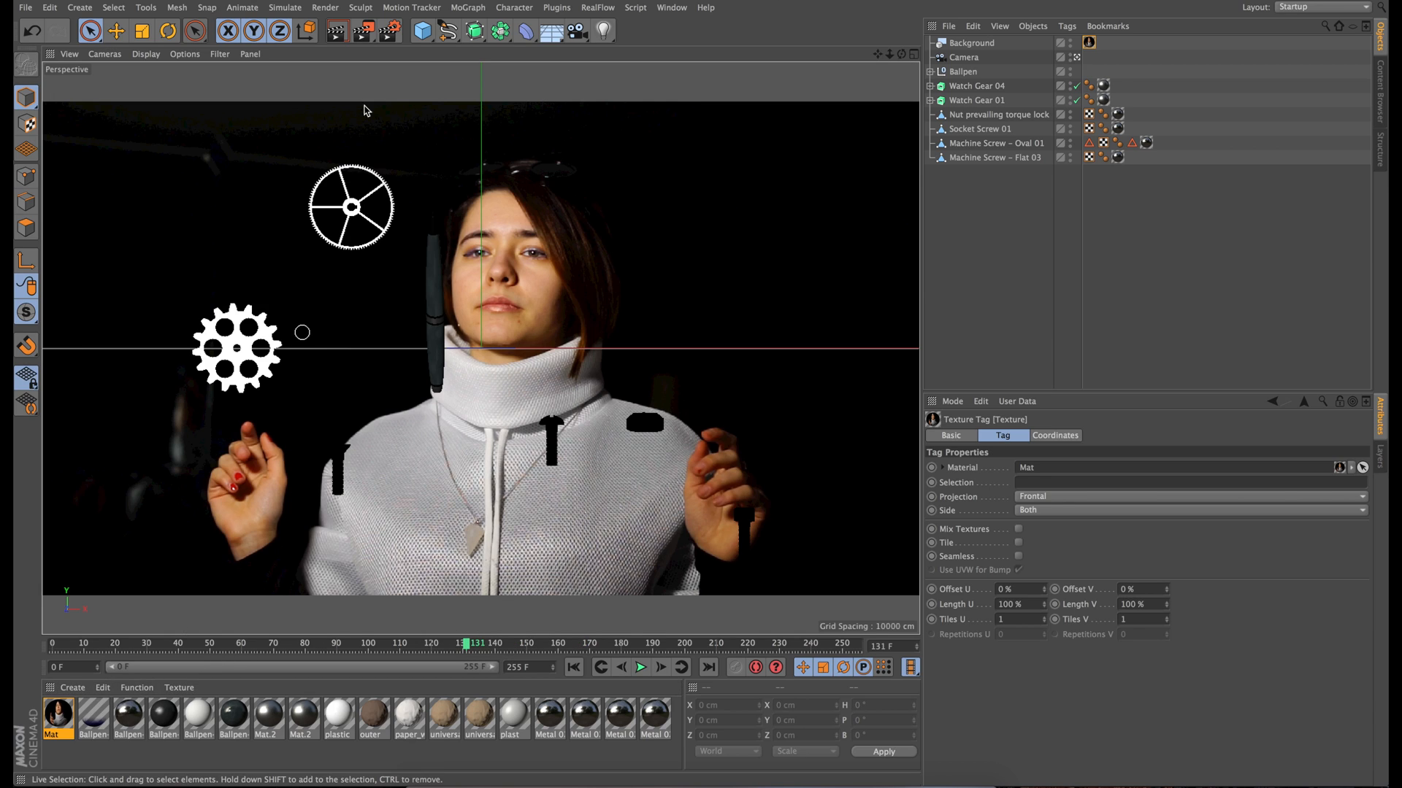
pyautogui.click(342, 38)
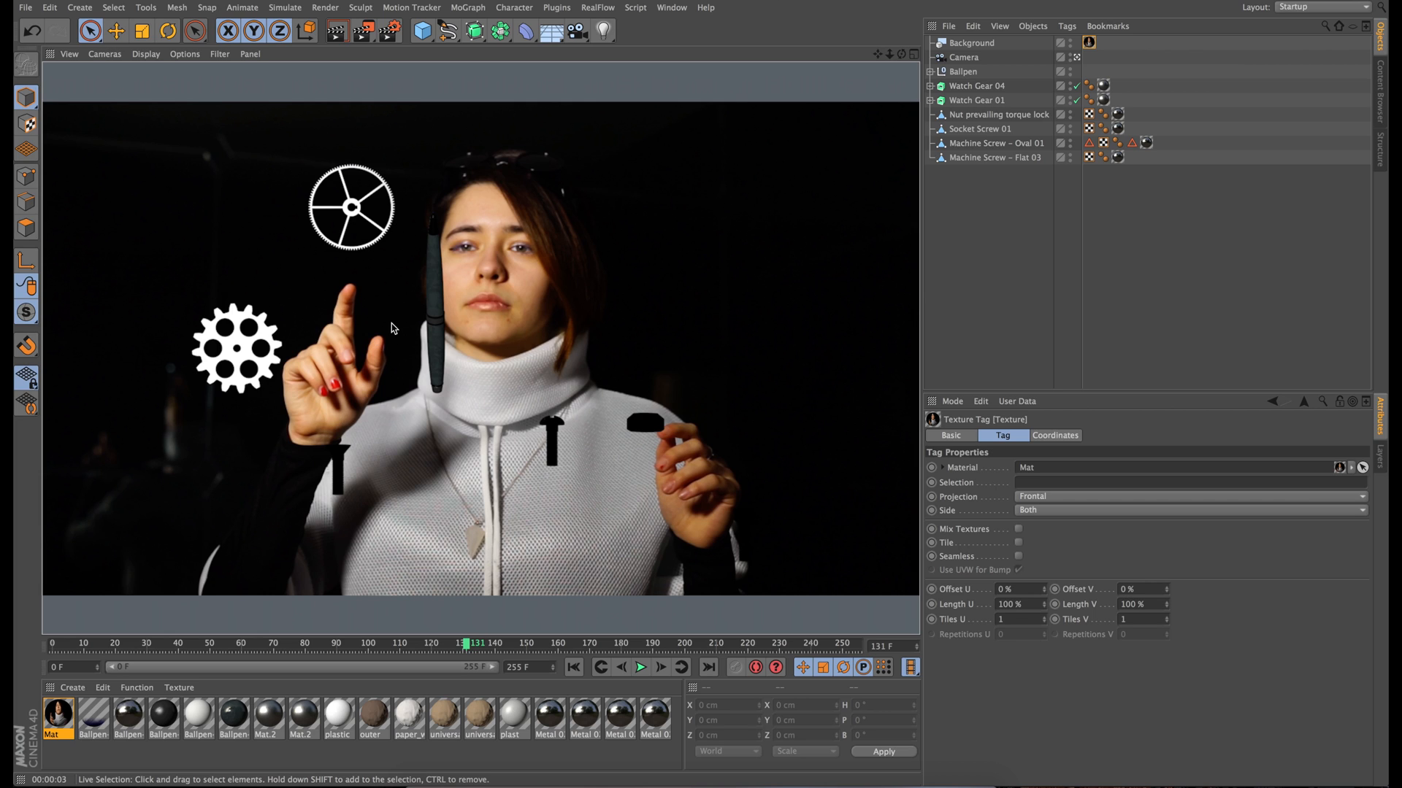
# Go to frame 109, enable an interactive render region and resize it around the raised hand and Watch Gear 01.
pyautogui.click(396, 645)
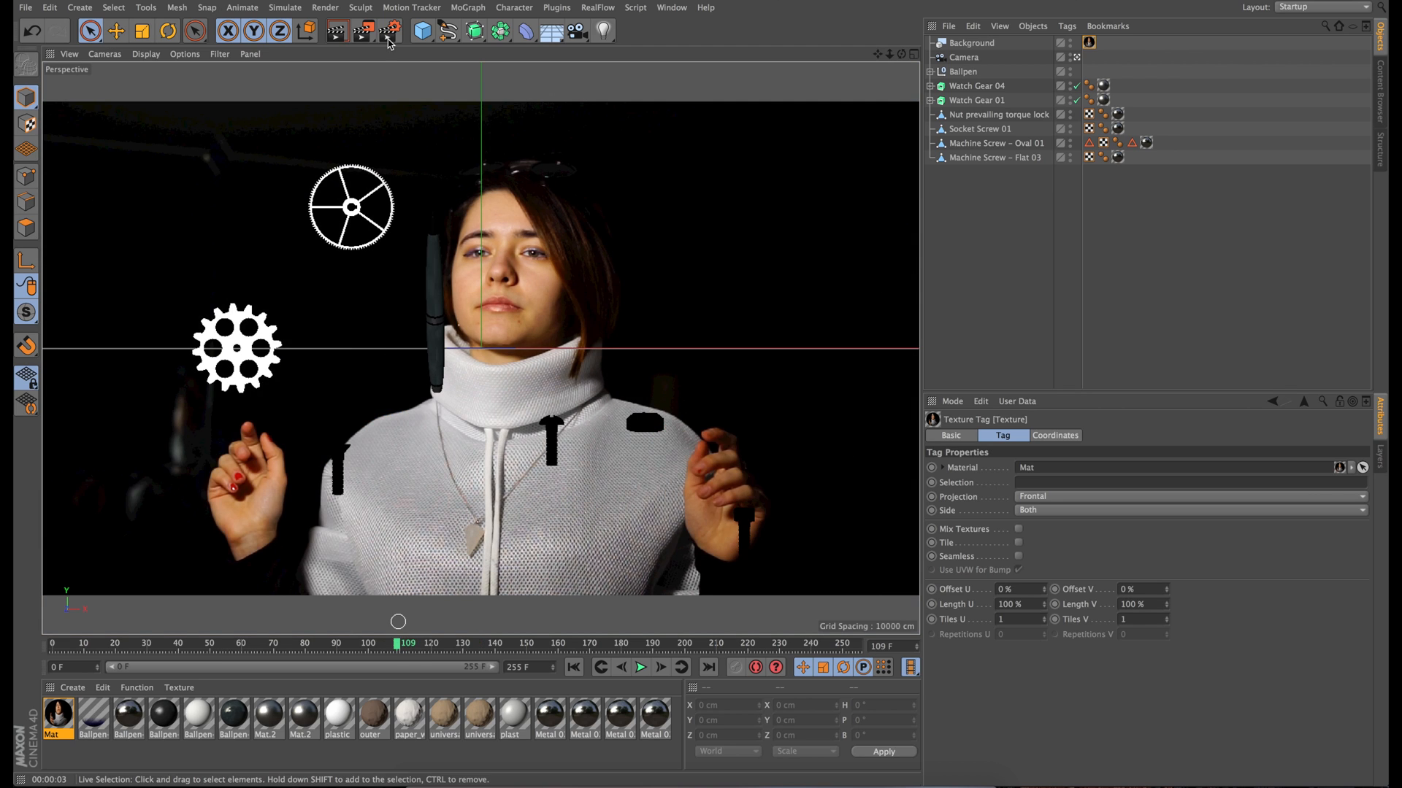
pyautogui.moveTo(364, 35); pyautogui.dragTo(449, 250)
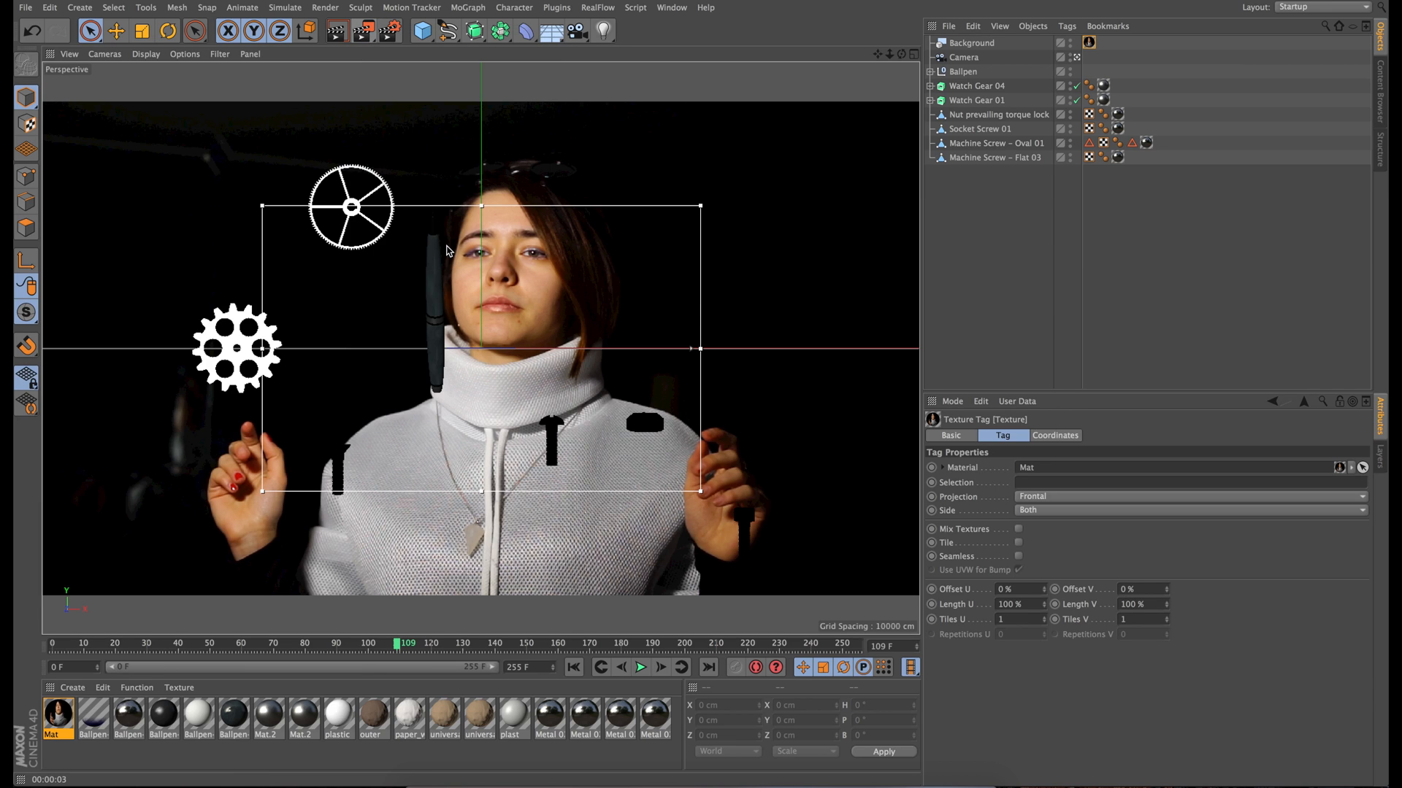
pyautogui.moveTo(690, 349); pyautogui.dragTo(689, 453)
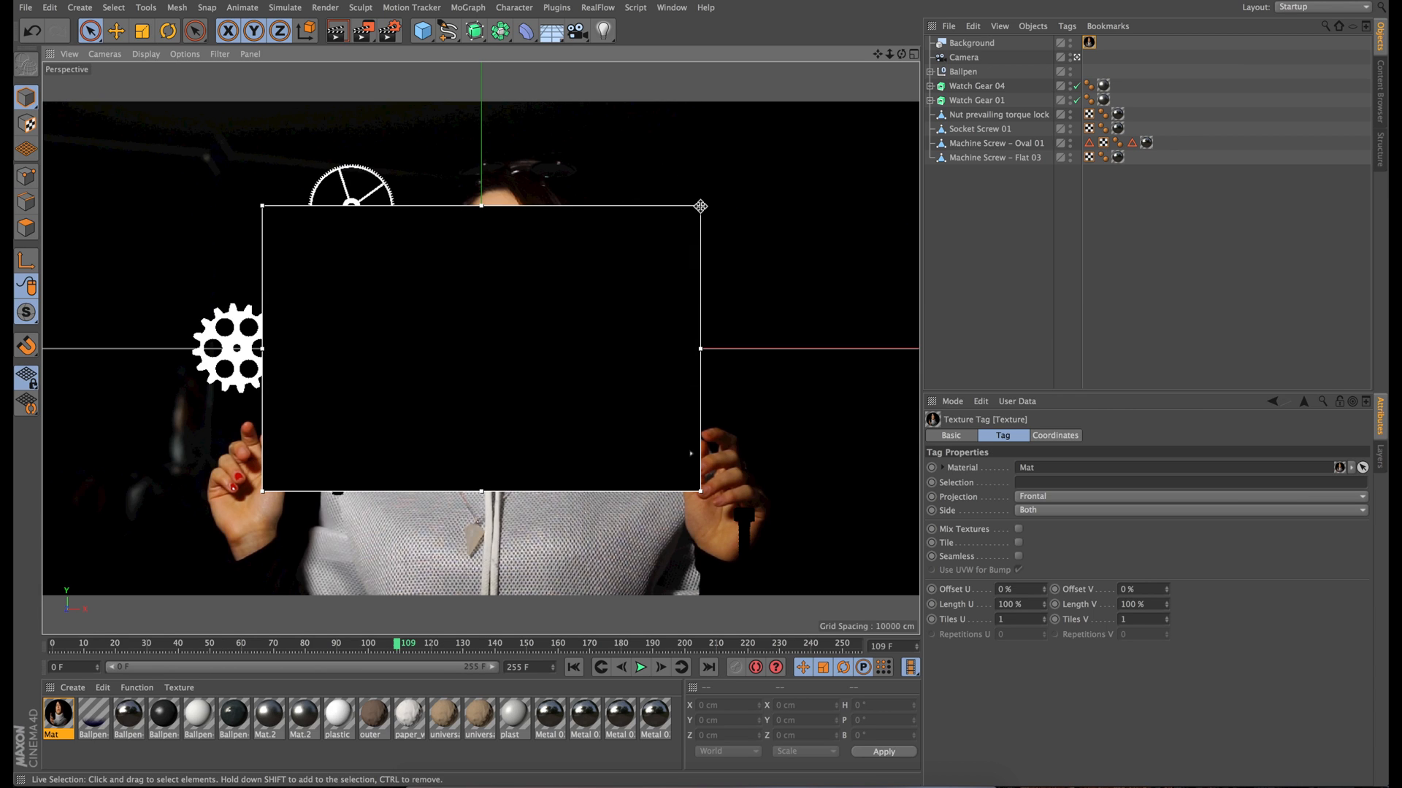
pyautogui.moveTo(700, 206); pyautogui.dragTo(614, 128)
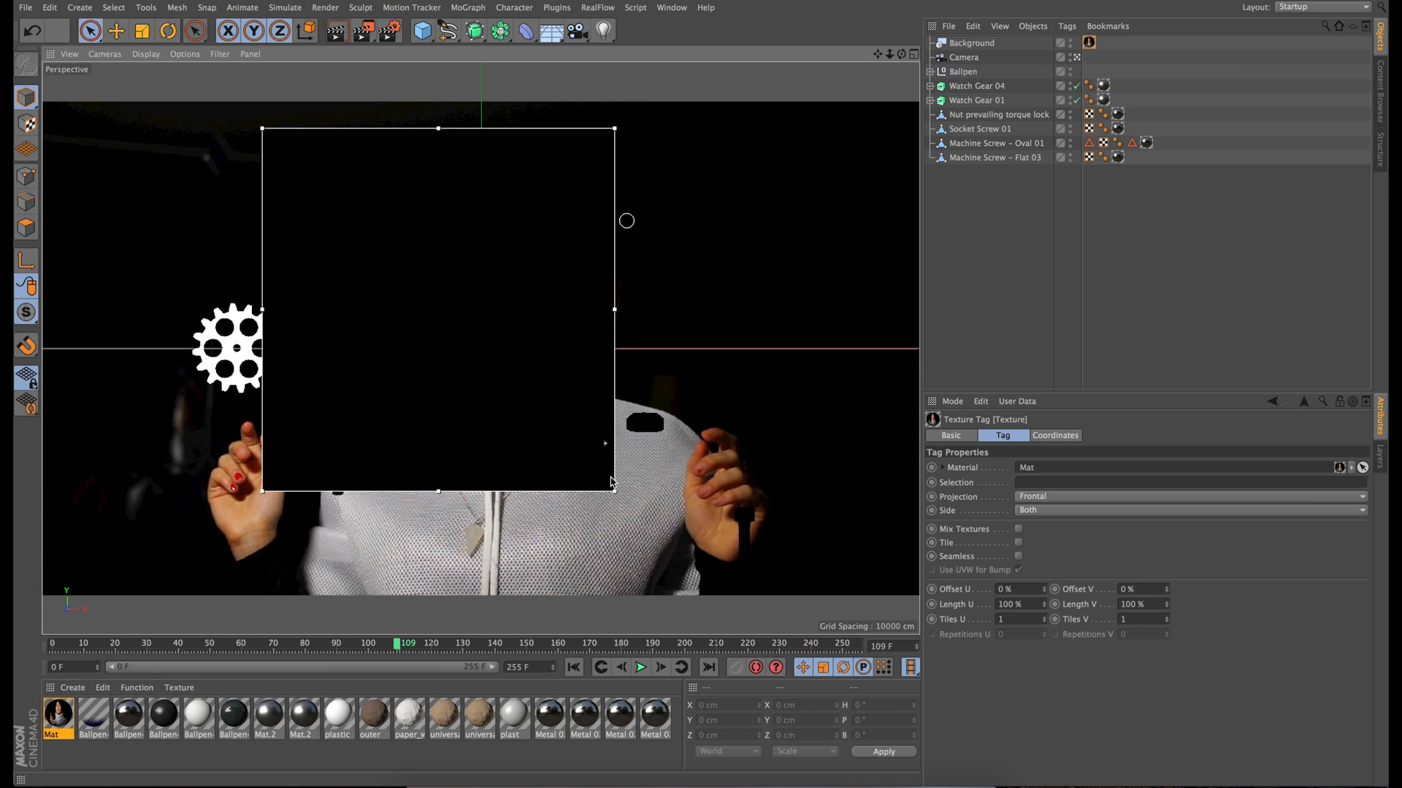
pyautogui.moveTo(614, 490); pyautogui.dragTo(510, 477)
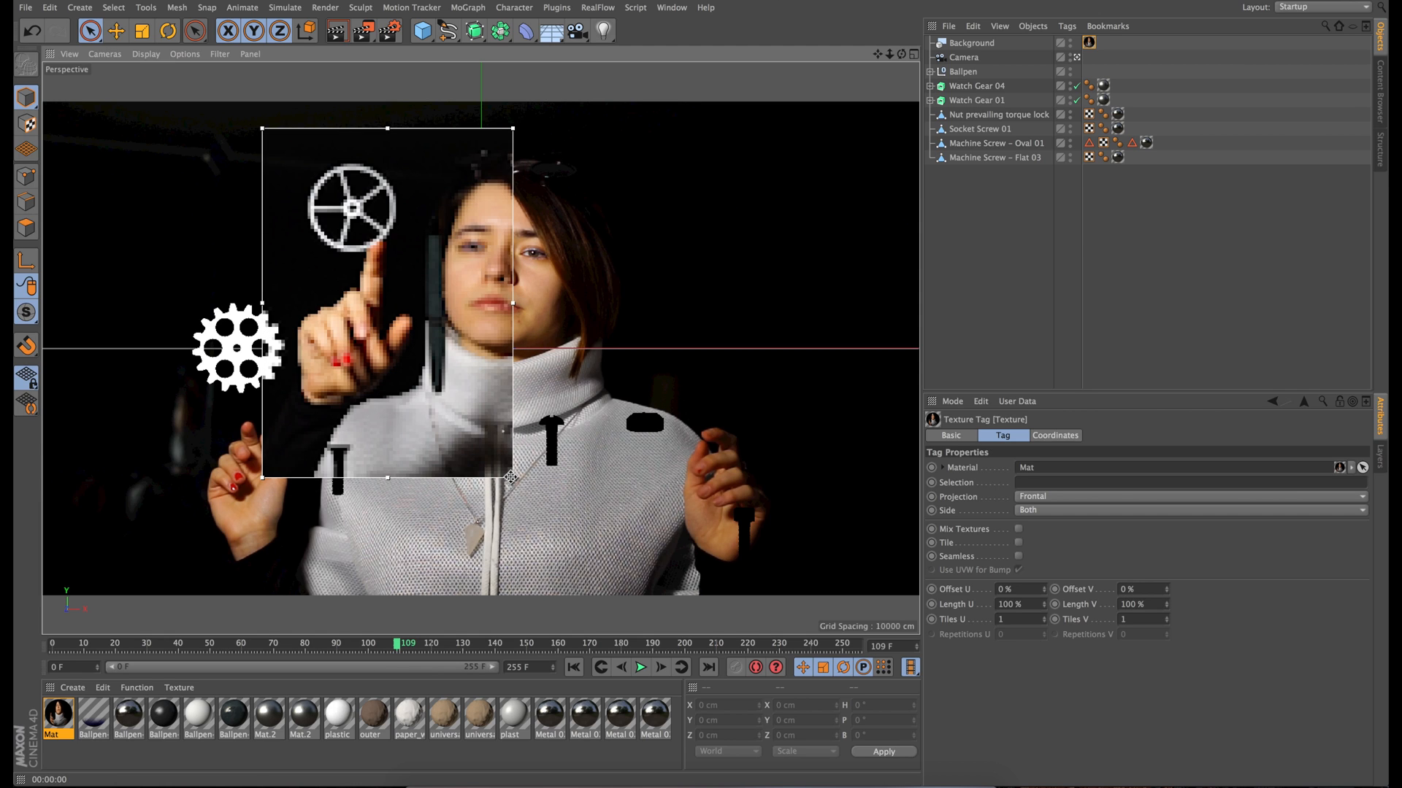
# Shorten the timeline to end at frame 173 and move the playhead to frame 105.
pyautogui.click(359, 646)
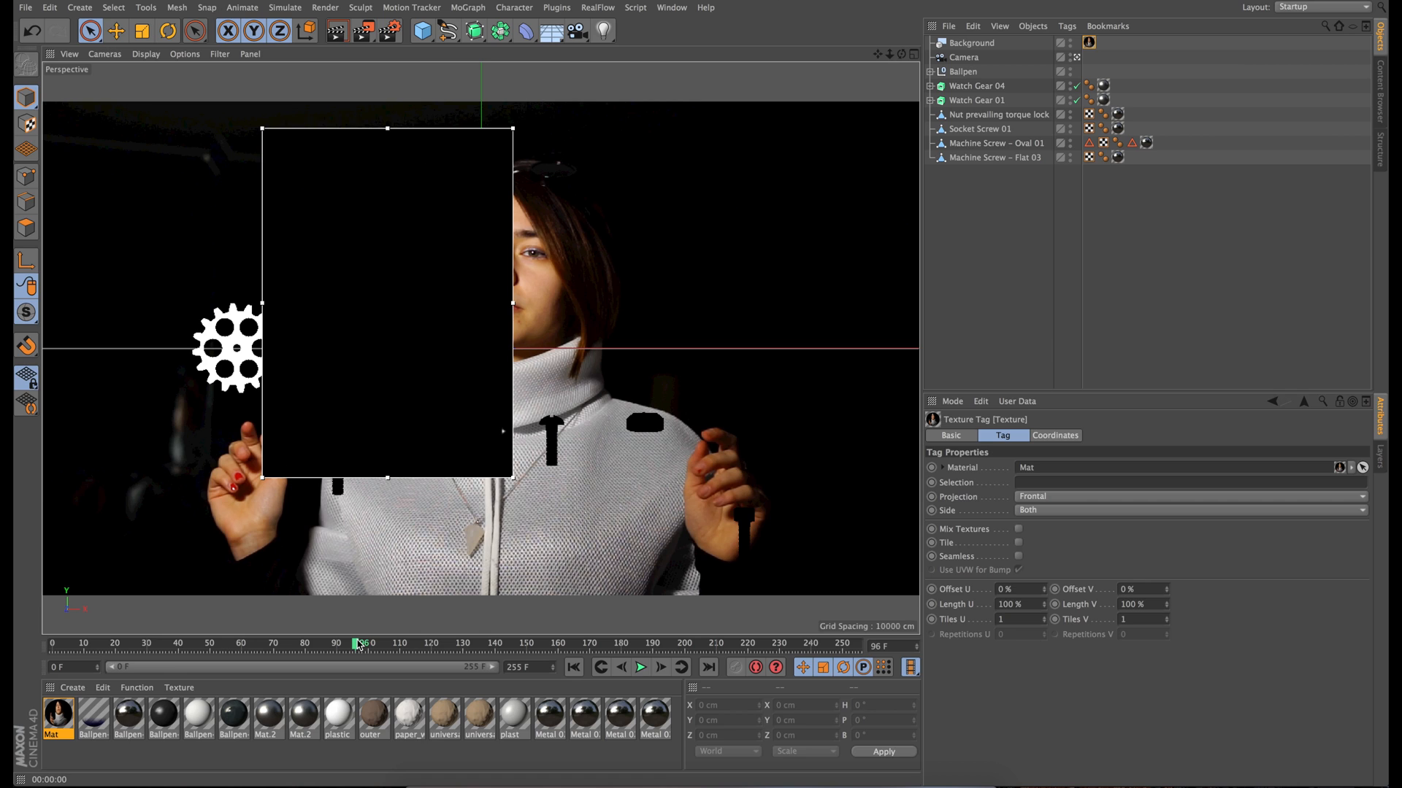
pyautogui.moveTo(344, 647); pyautogui.dragTo(383, 647)
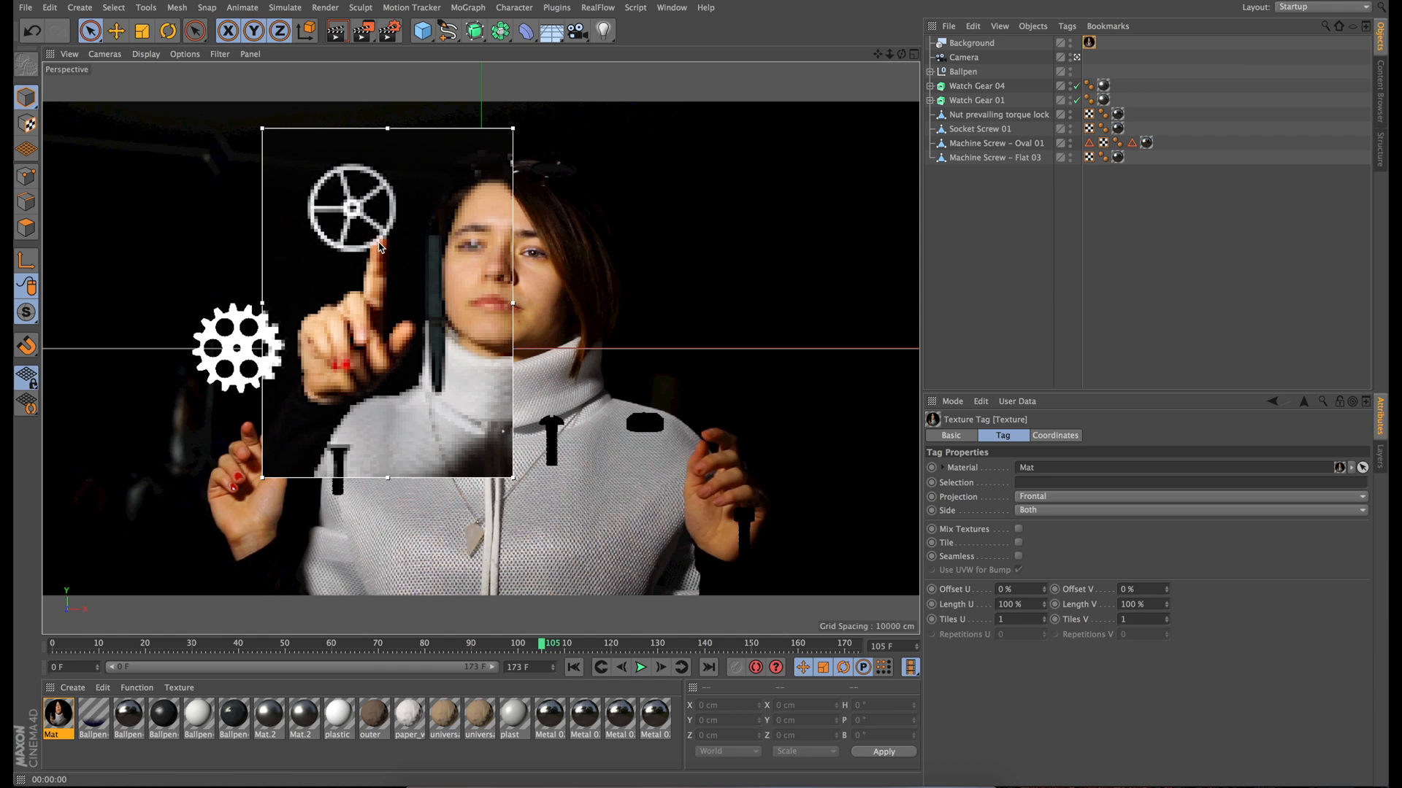
# Add a sphere with a radius of 3 cm and move it to about X -6 cm, over the raised hand.
pyautogui.moveTo(422, 31); pyautogui.dragTo(720, 79)
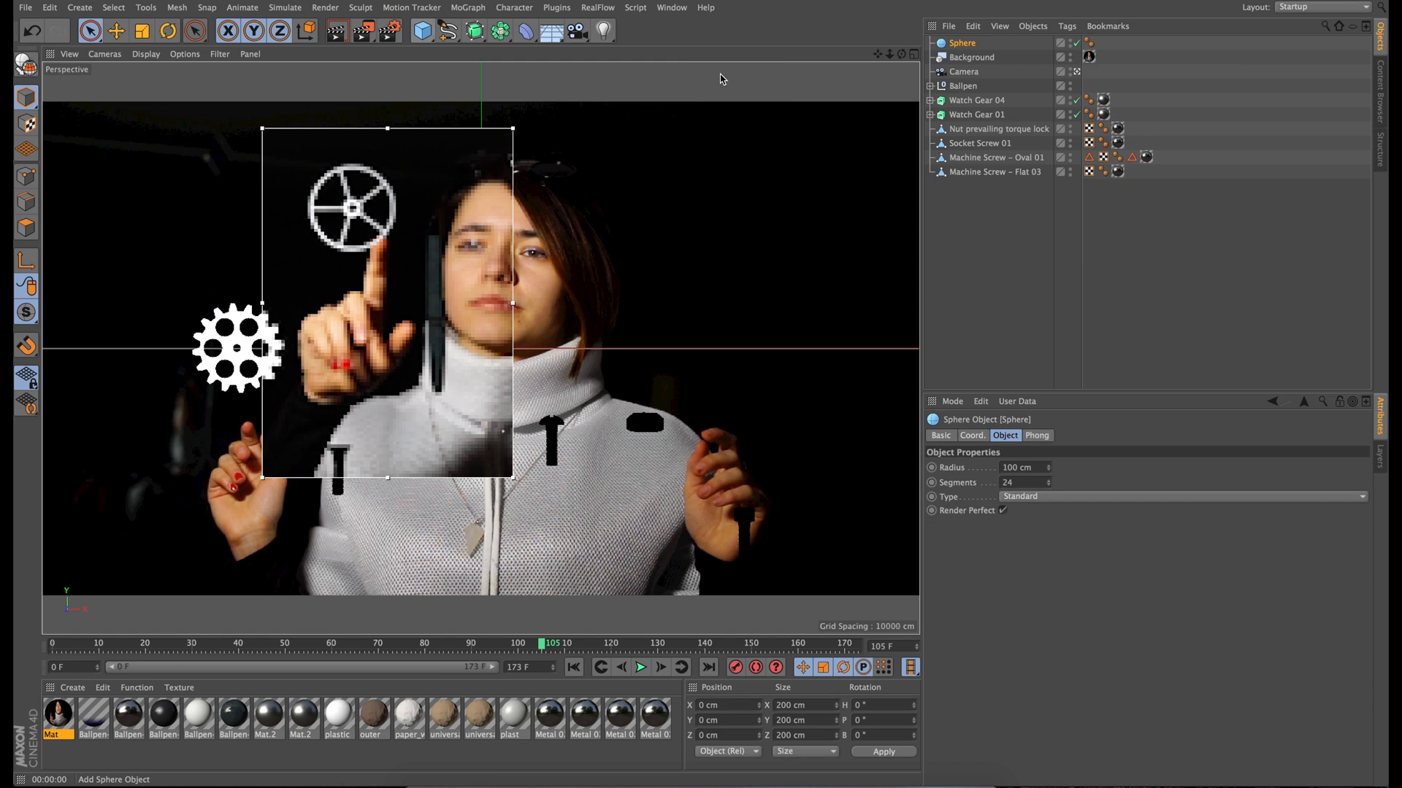
pyautogui.click(1029, 467)
pyautogui.write('5')
pyautogui.press('Return')
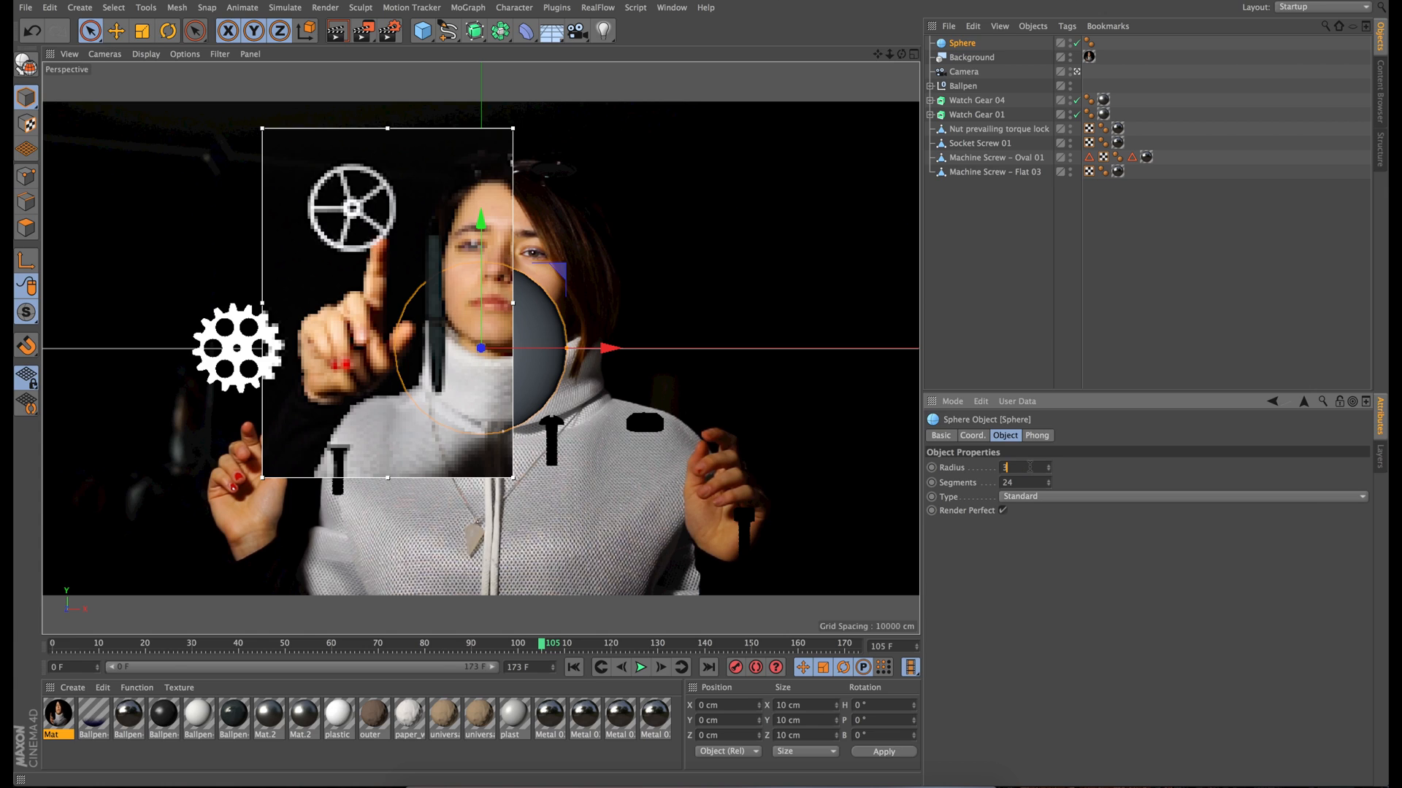
pyautogui.press('Return')
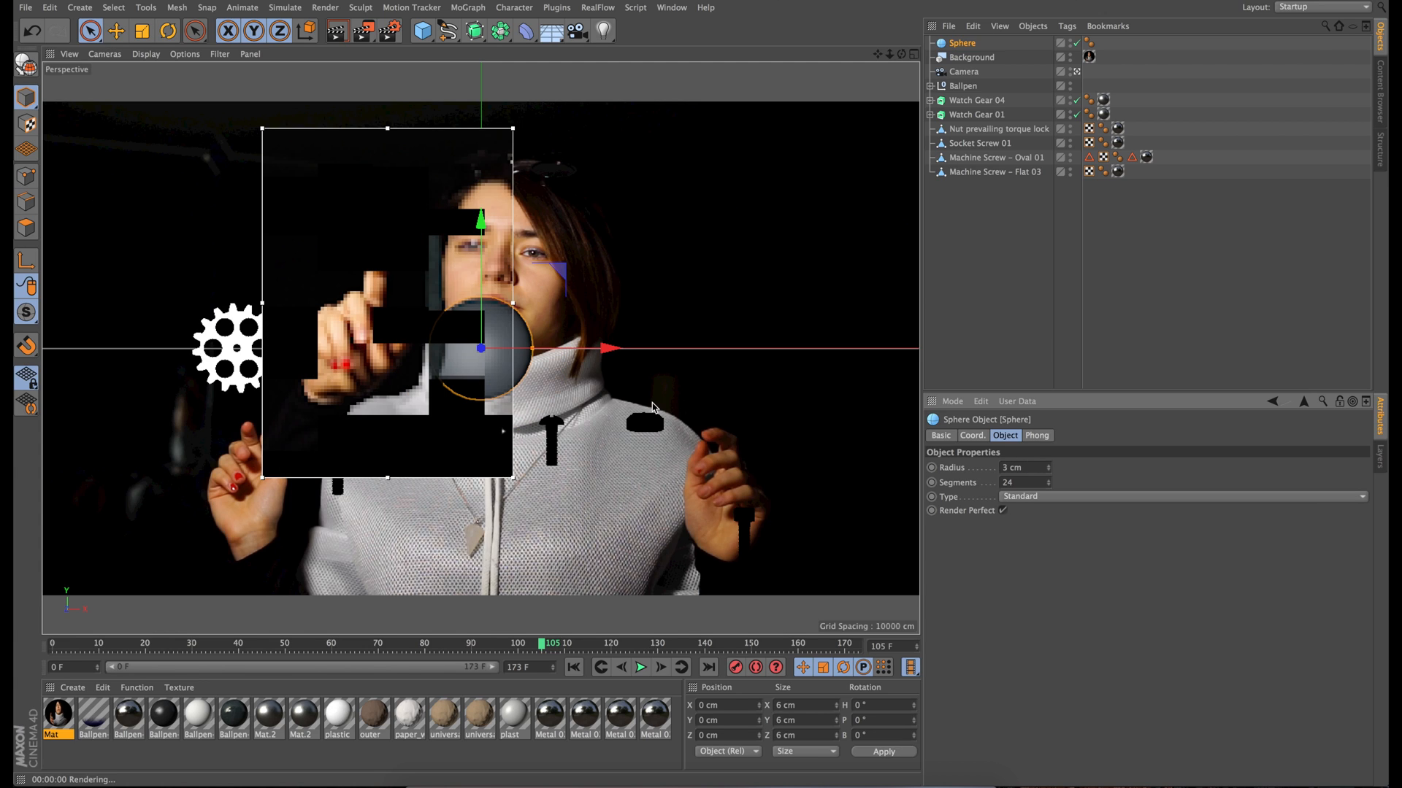
pyautogui.moveTo(603, 348); pyautogui.dragTo(507, 343)
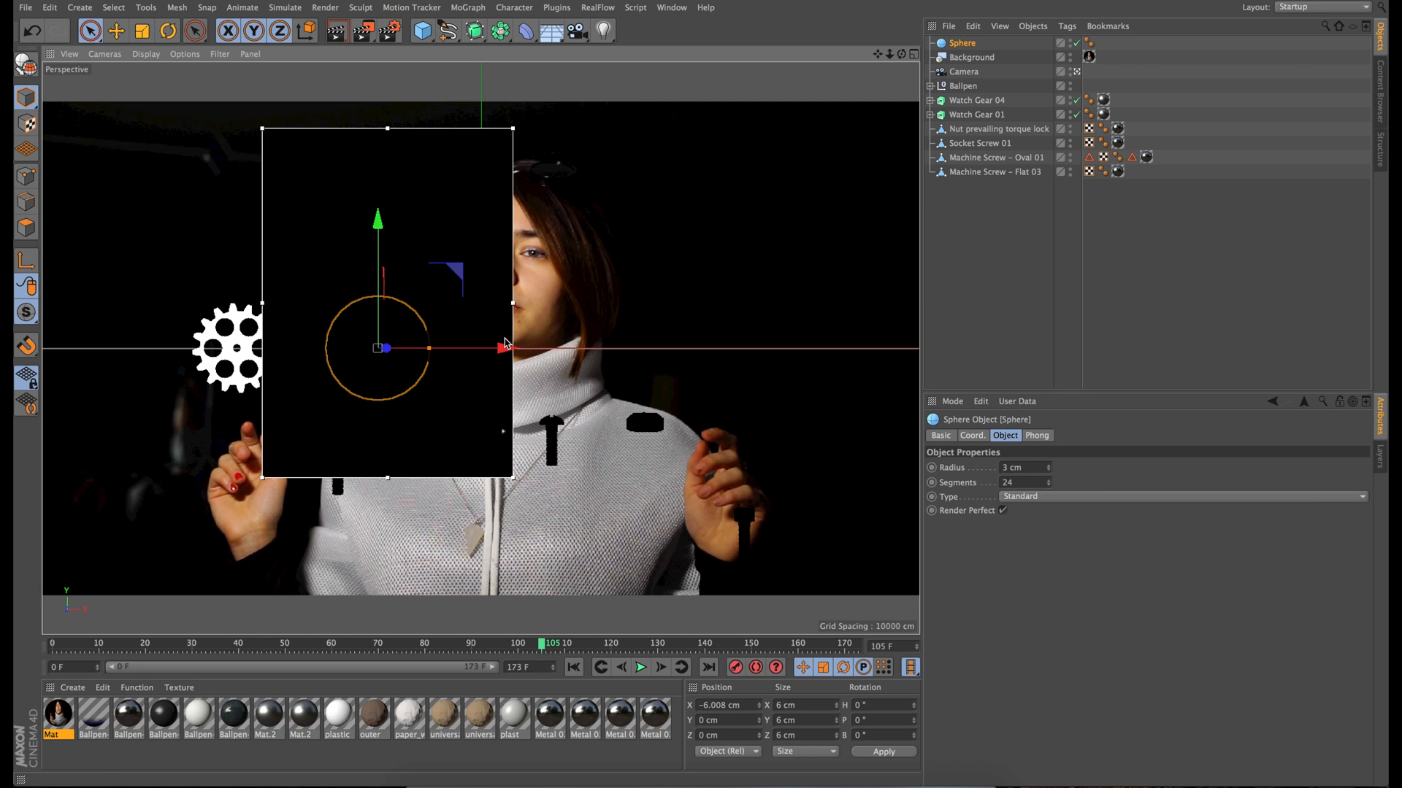
# Raise the sphere to about Y 5.9 cm and reduce its radius to 1 cm.
pyautogui.moveTo(379, 259); pyautogui.dragTo(379, 157)
pyautogui.click(1021, 467)
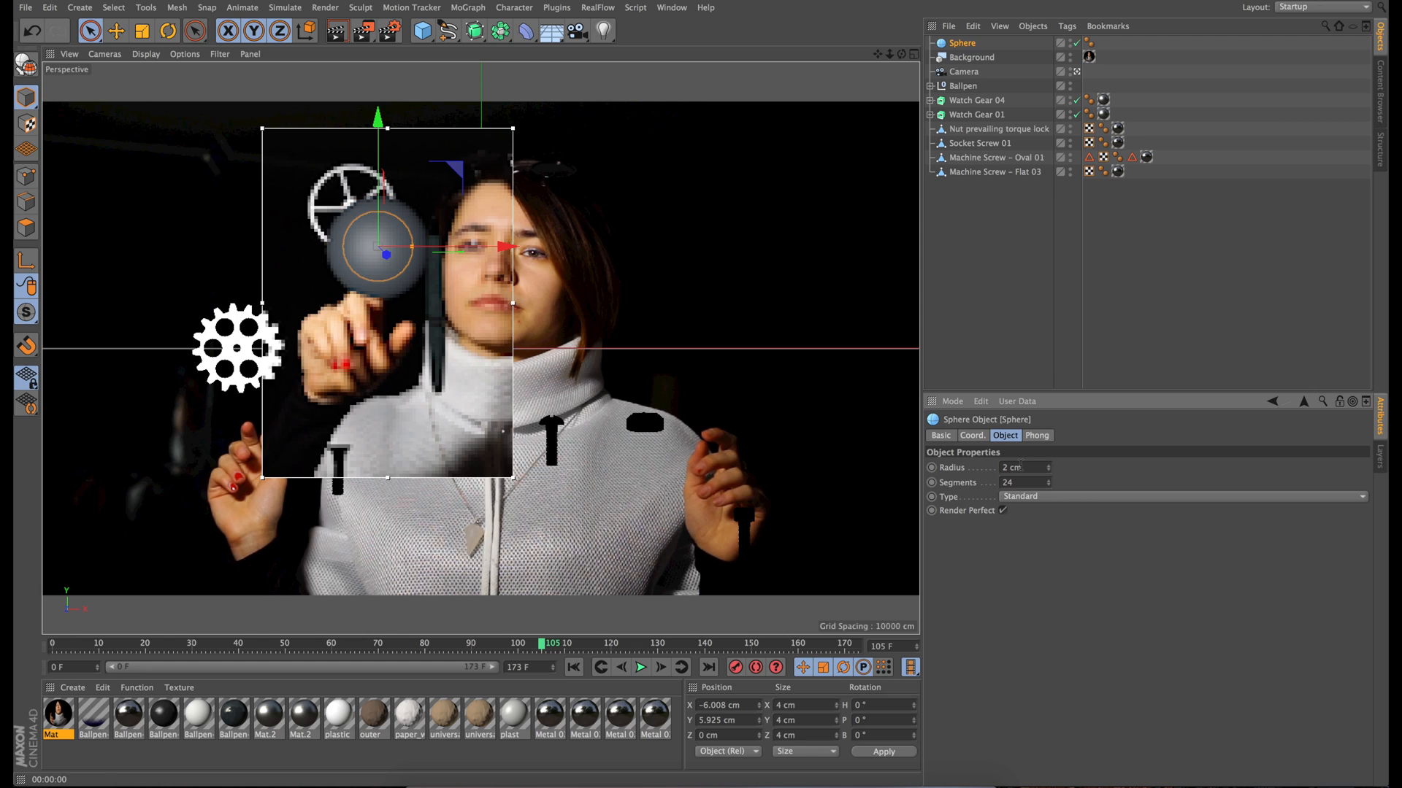
pyautogui.scroll(-1, 1020, 466)
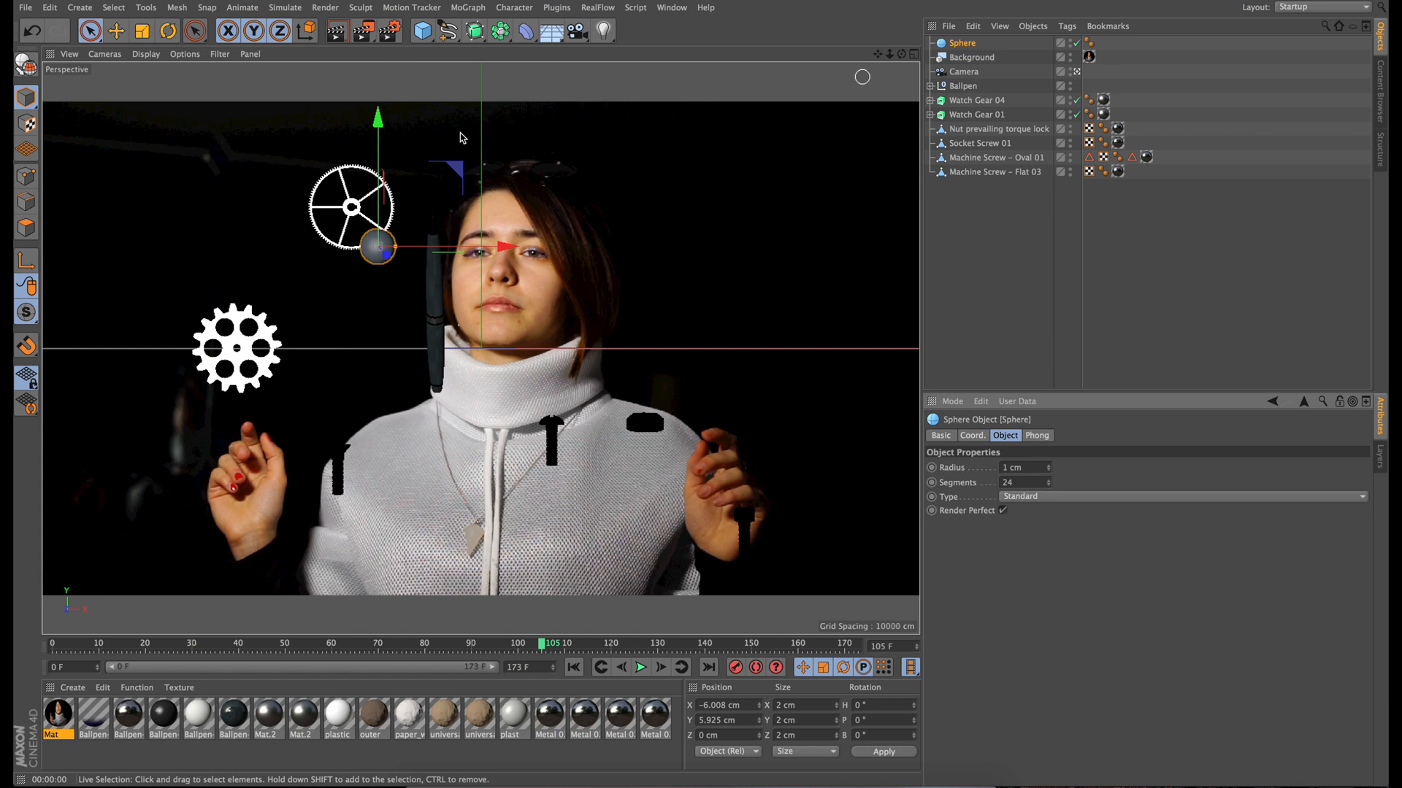
# Leave the scene camera's view and move the Ballpen beside the sphere, to about X -5.9, Y 3.3, Z -0.2 cm.
pyautogui.click(1076, 72)
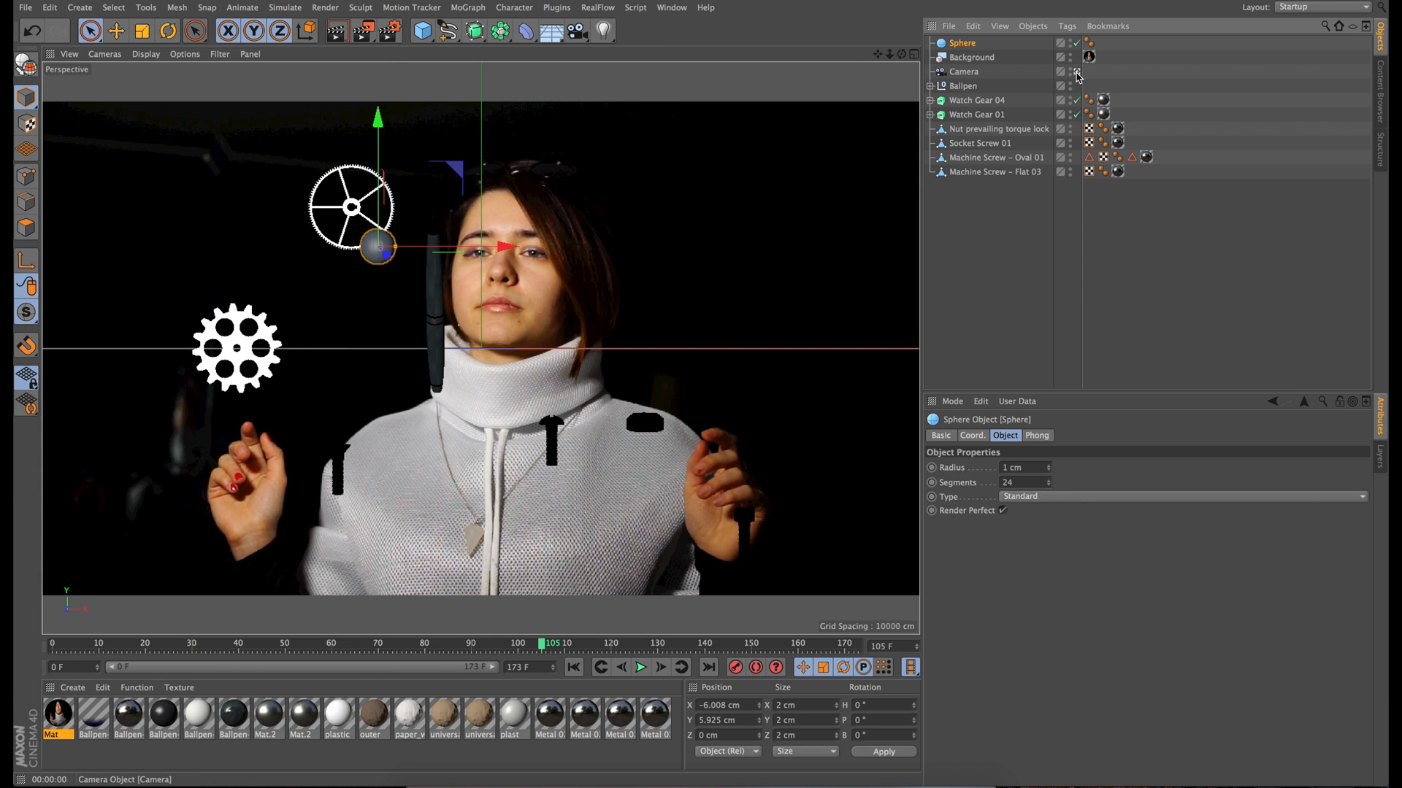
pyautogui.moveTo(902, 54); pyautogui.dragTo(836, 101)
pyautogui.click(966, 86)
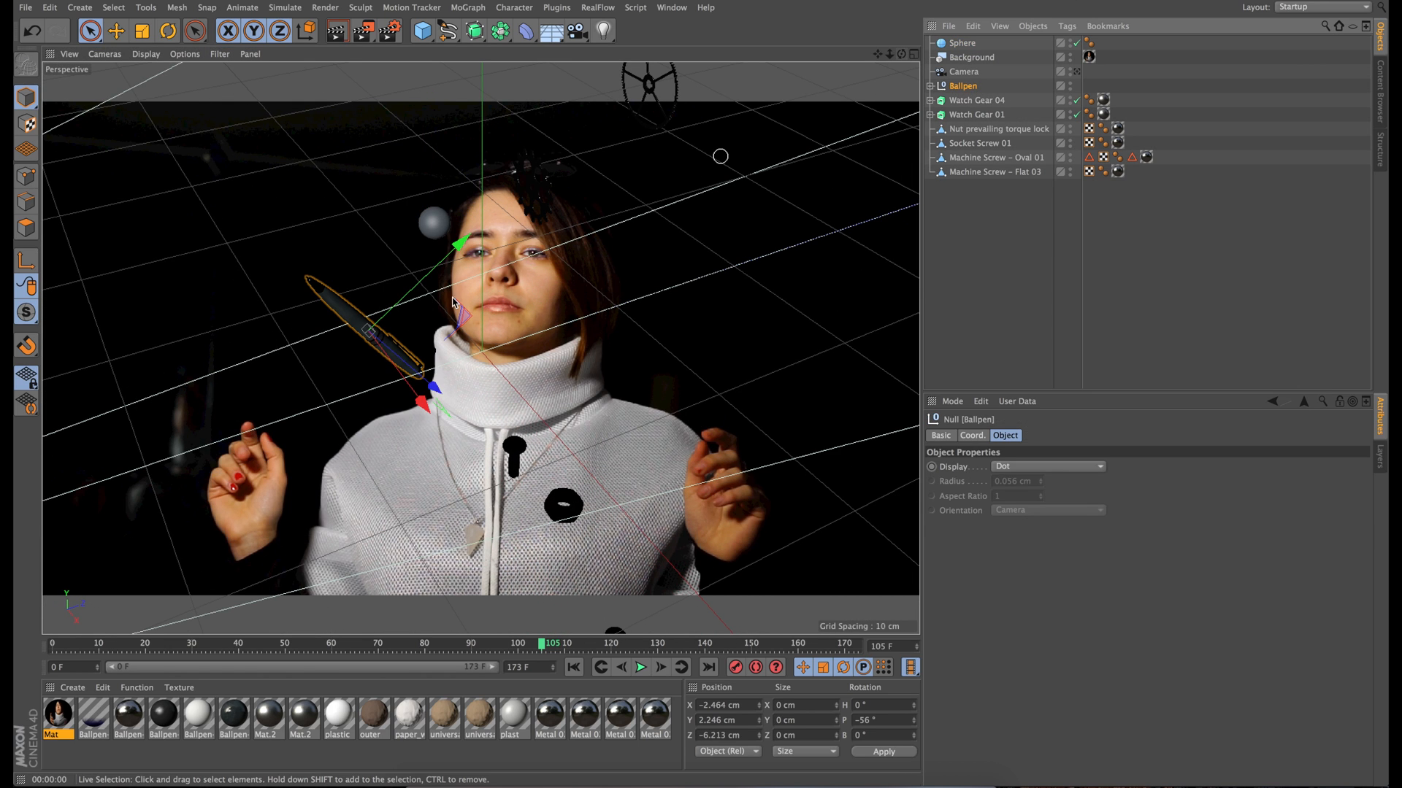
pyautogui.keyDown('alt'); pyautogui.moveTo(536, 187); pyautogui.dragTo(605, 365); pyautogui.keyUp('alt')
pyautogui.moveTo(515, 340); pyautogui.dragTo(423, 223)
pyautogui.moveTo(385, 319); pyautogui.dragTo(381, 352)
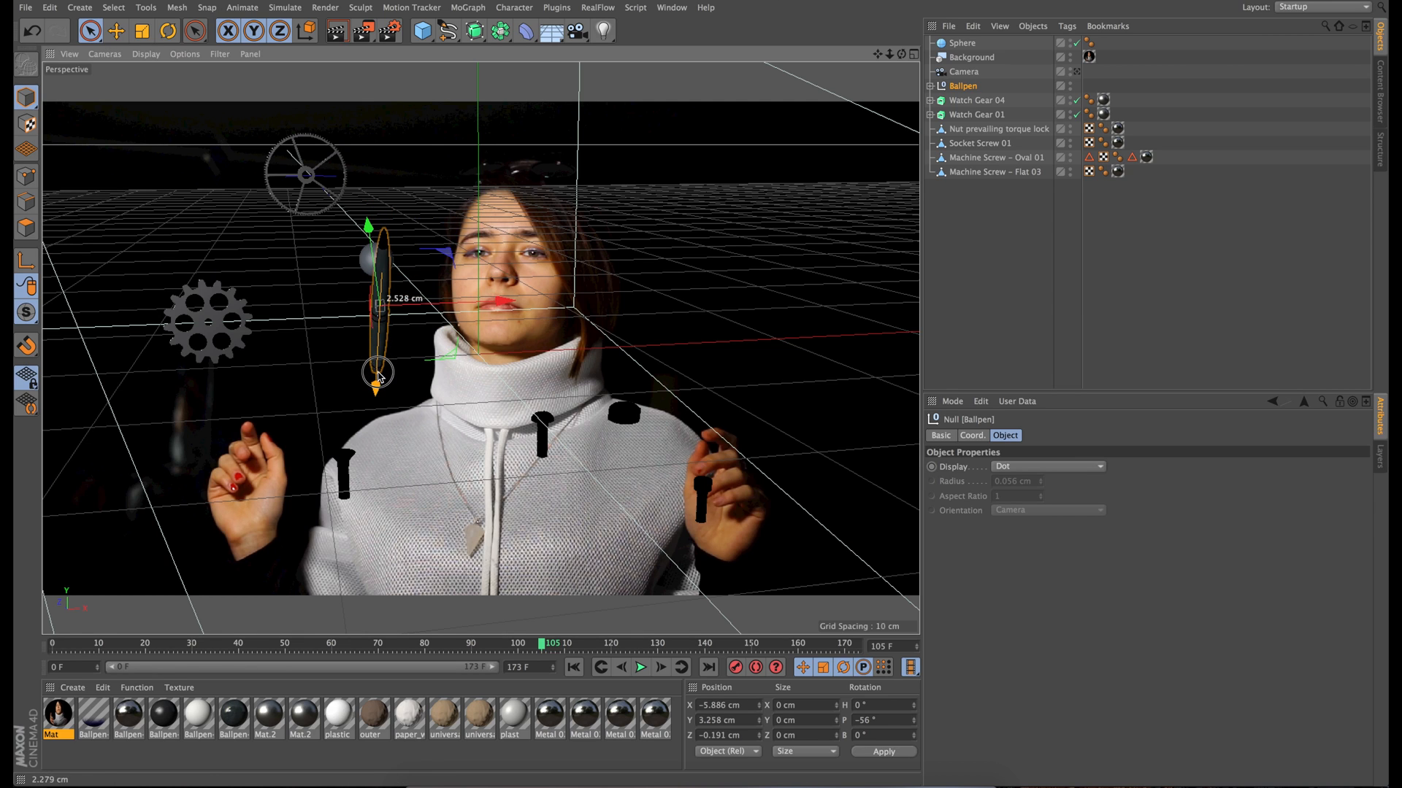
# Rotate the Ballpen to about H -47°, P -45°, B -3° in front of the sphere and look through the scene camera again.
pyautogui.click(166, 34)
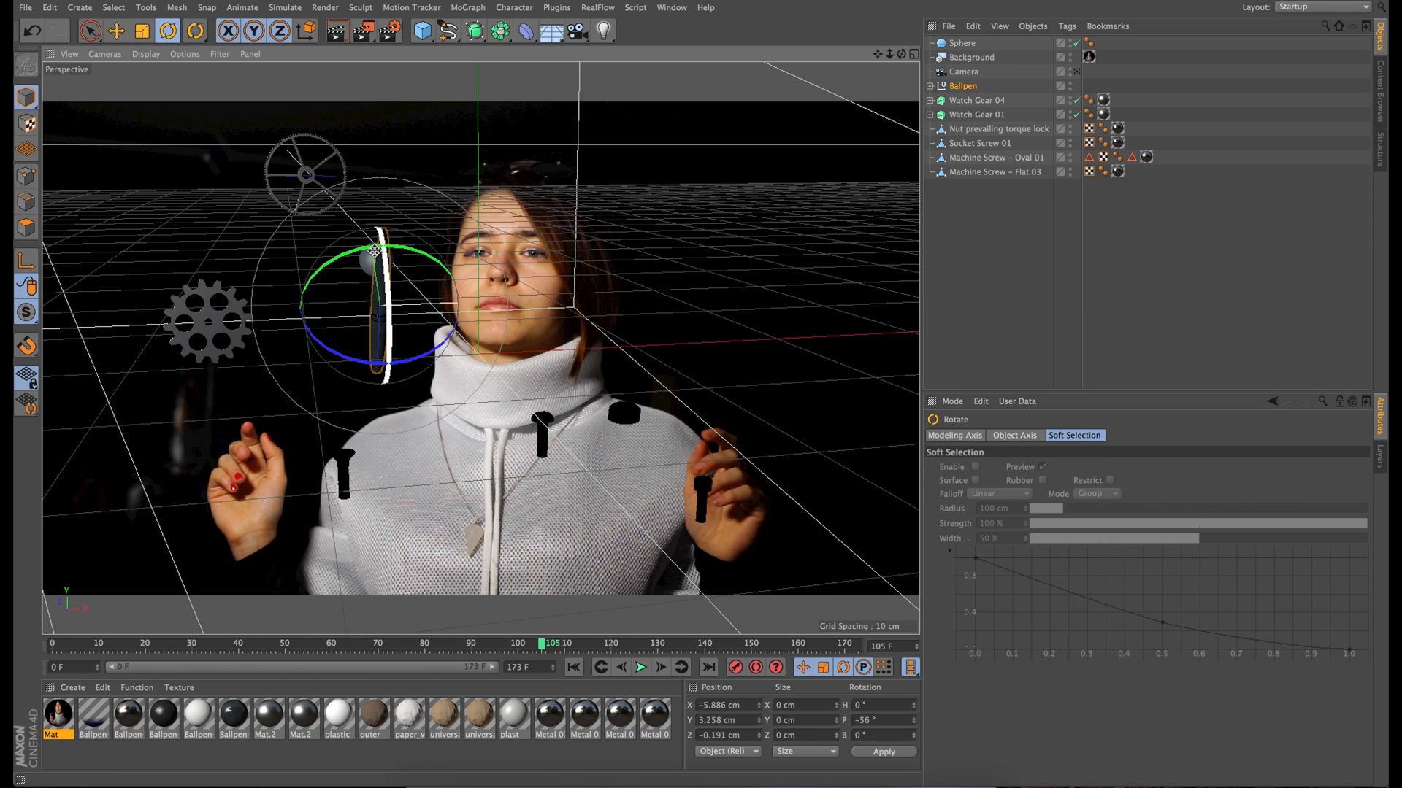
pyautogui.moveTo(373, 246); pyautogui.dragTo(440, 312)
pyautogui.press('space')
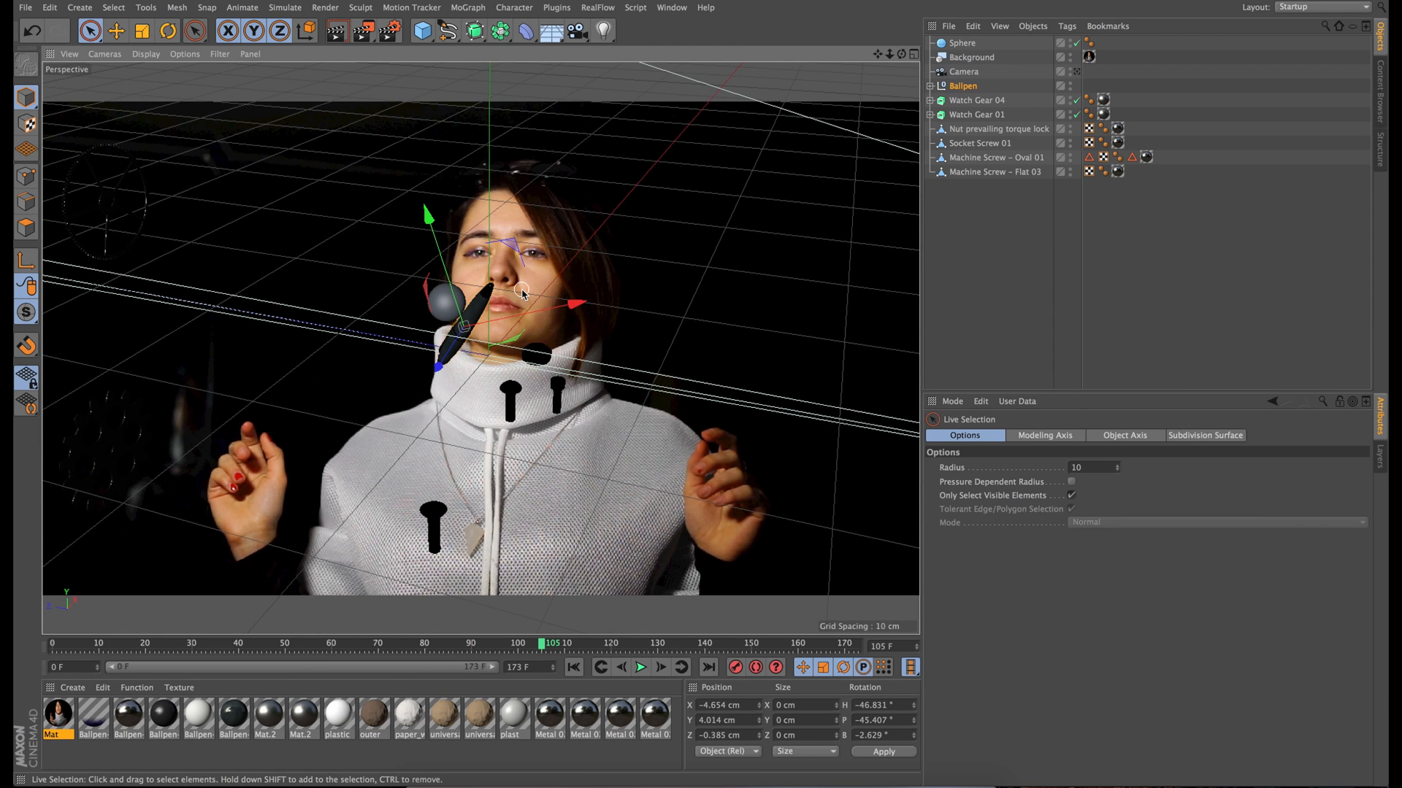
pyautogui.click(441, 312)
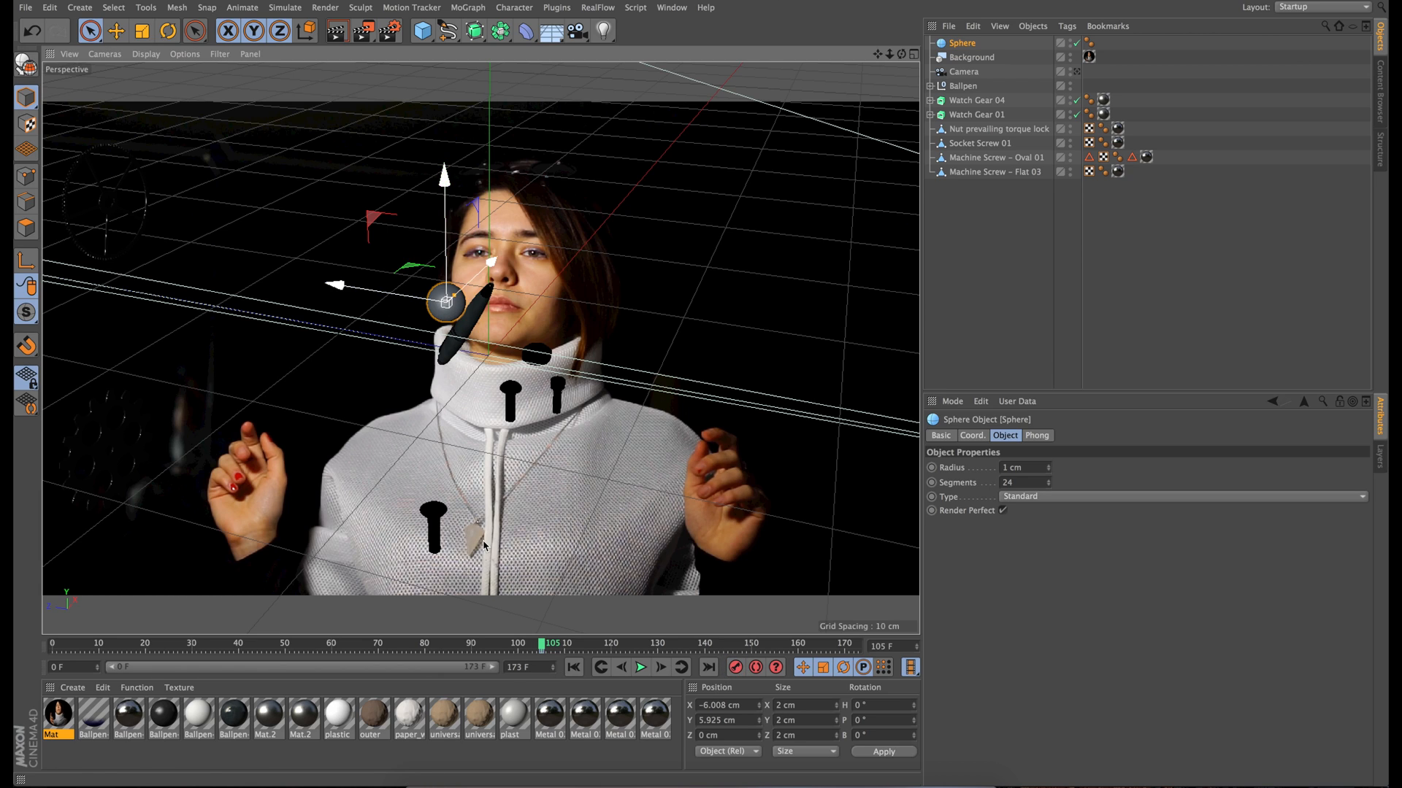
pyautogui.click(1077, 72)
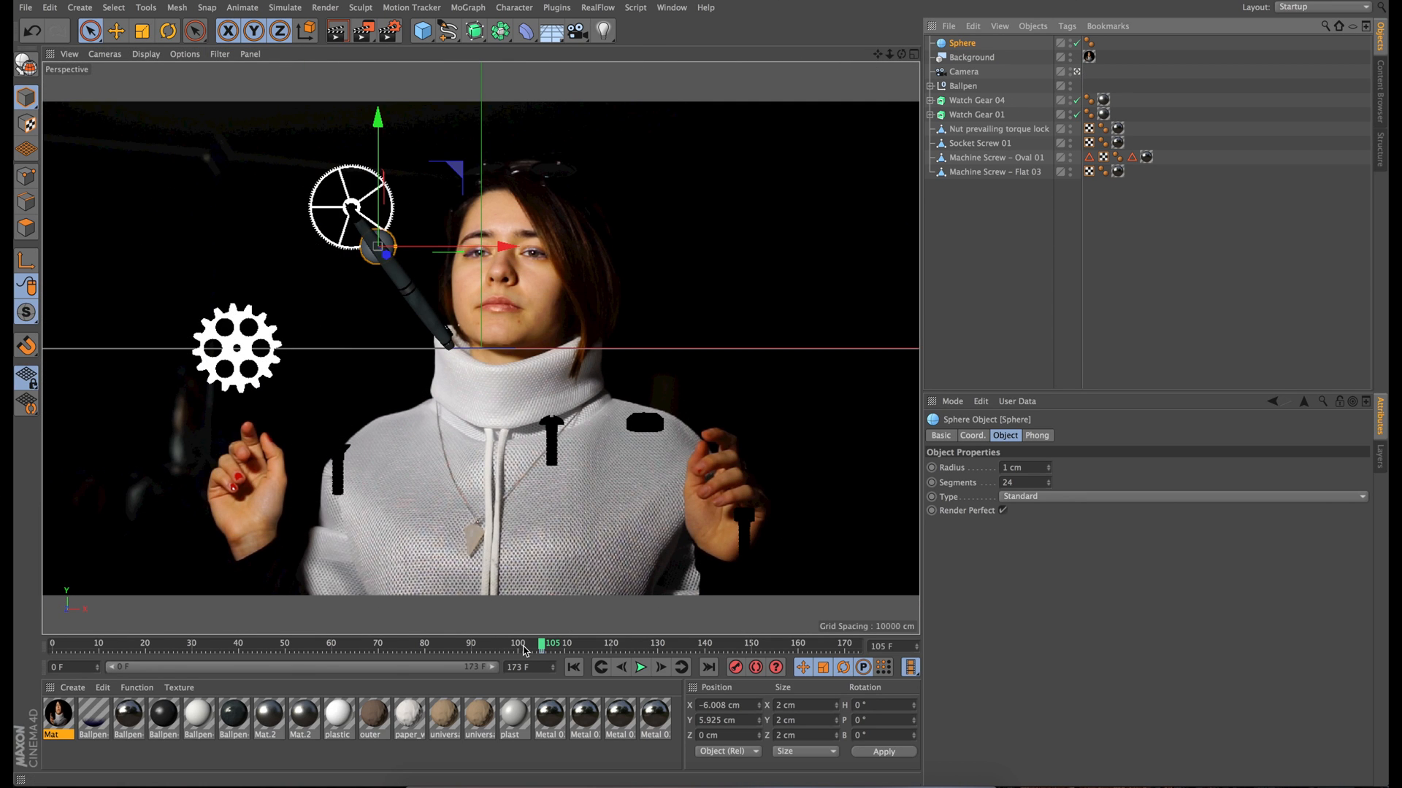
# Keyframe the sphere at frames 105 and 97, moving it at frame 97 to about X -7.4, Y 5.7, Z 10 cm by the rendered fingertip.
pyautogui.moveTo(515, 649); pyautogui.dragTo(504, 649)
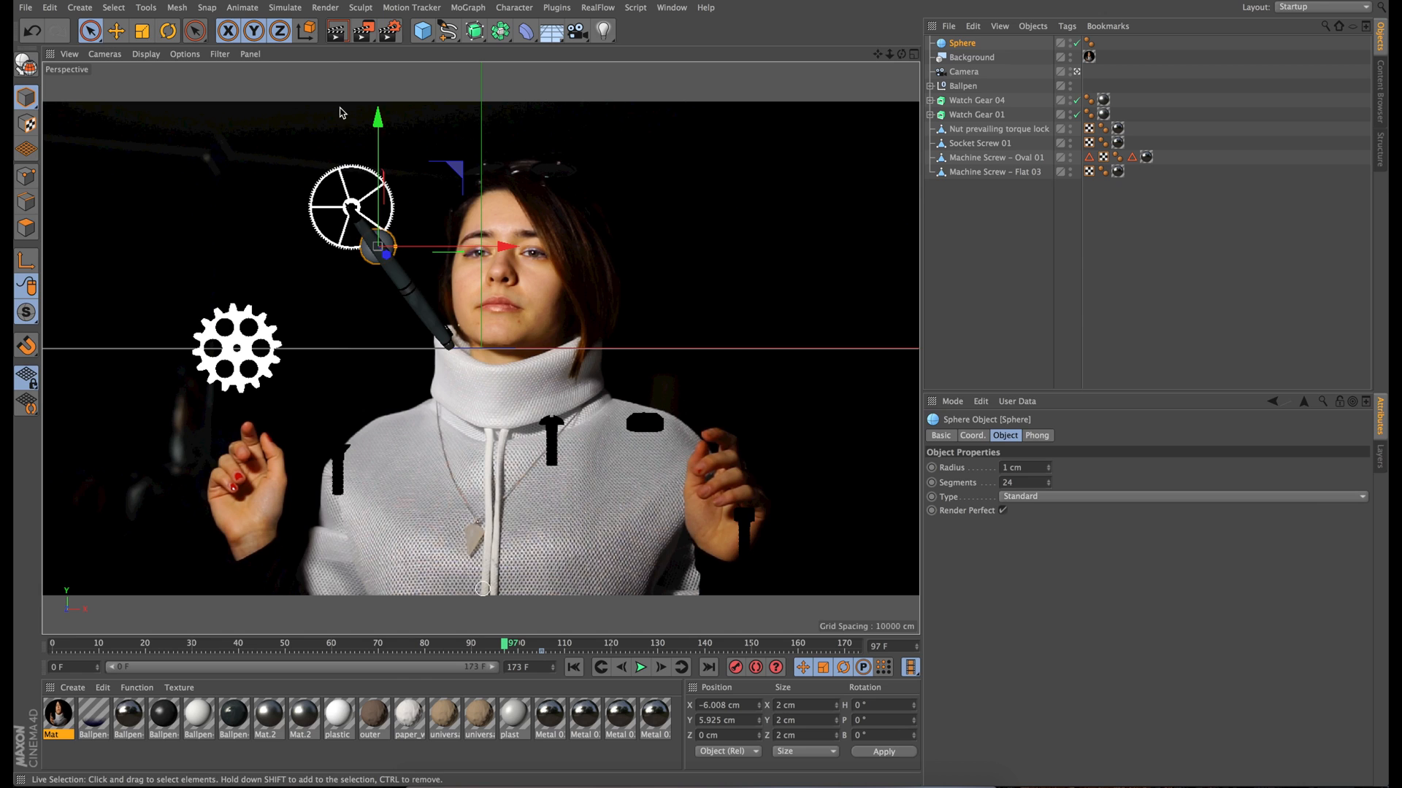
pyautogui.click(336, 32)
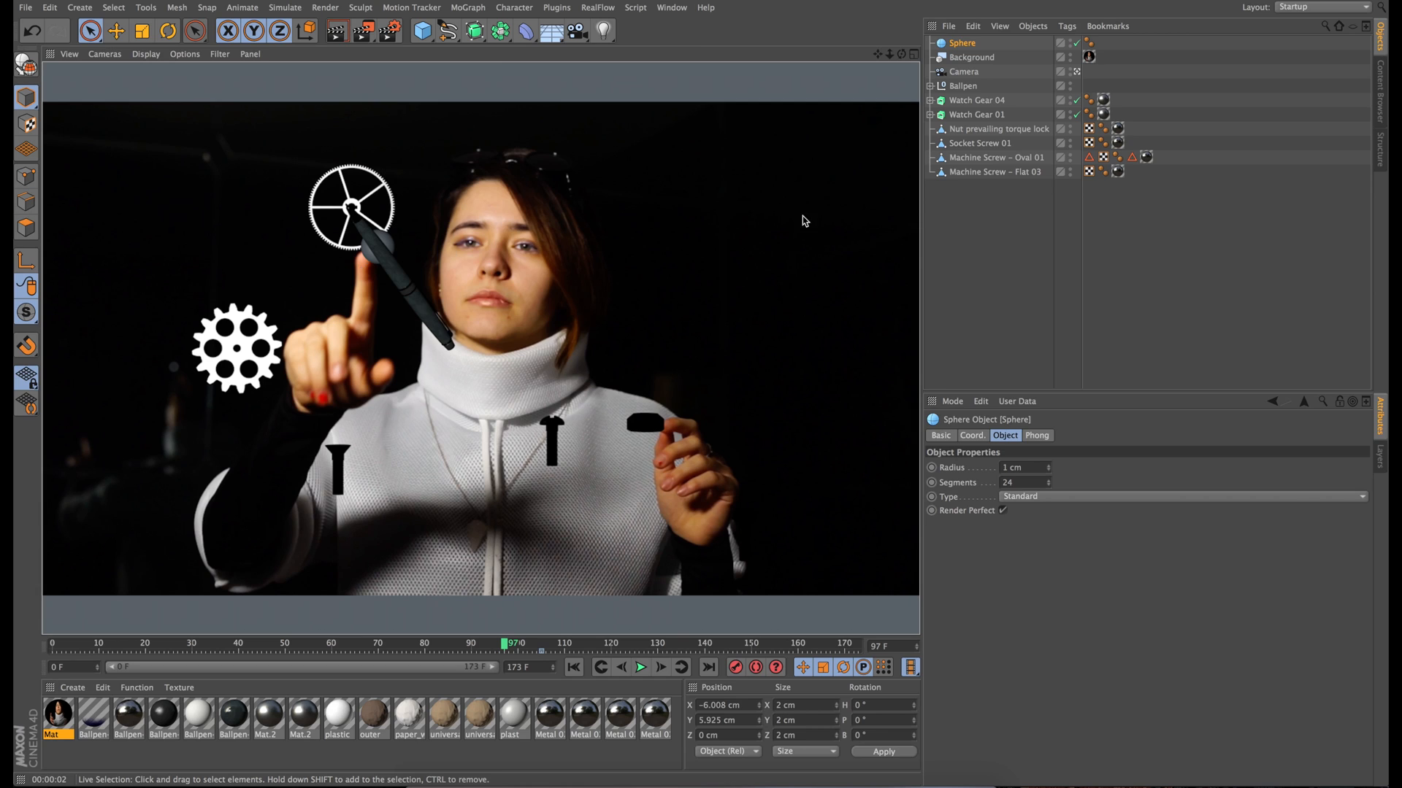
pyautogui.click(398, 260)
pyautogui.moveTo(388, 259); pyautogui.dragTo(421, 265)
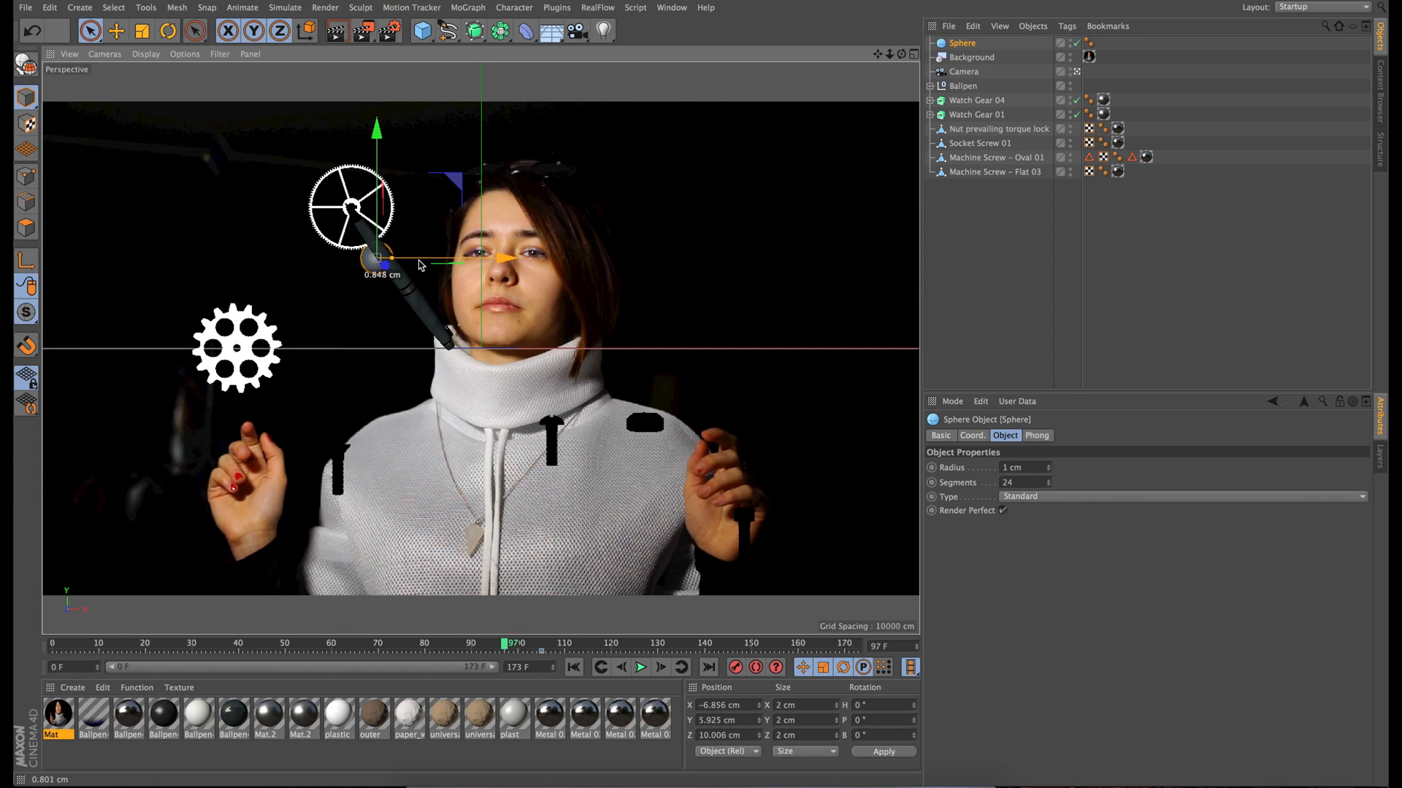
pyautogui.moveTo(377, 171); pyautogui.dragTo(377, 175)
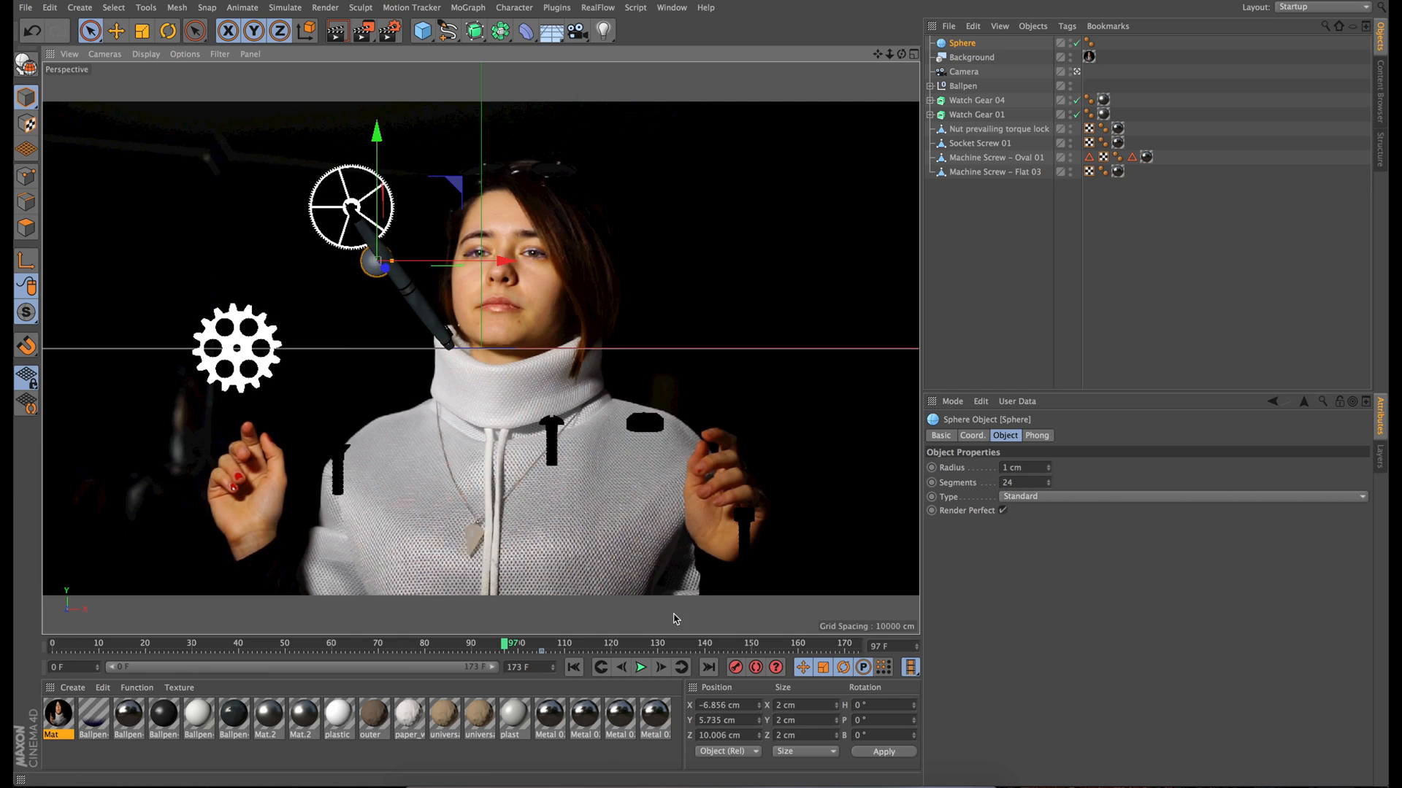
pyautogui.click(337, 33)
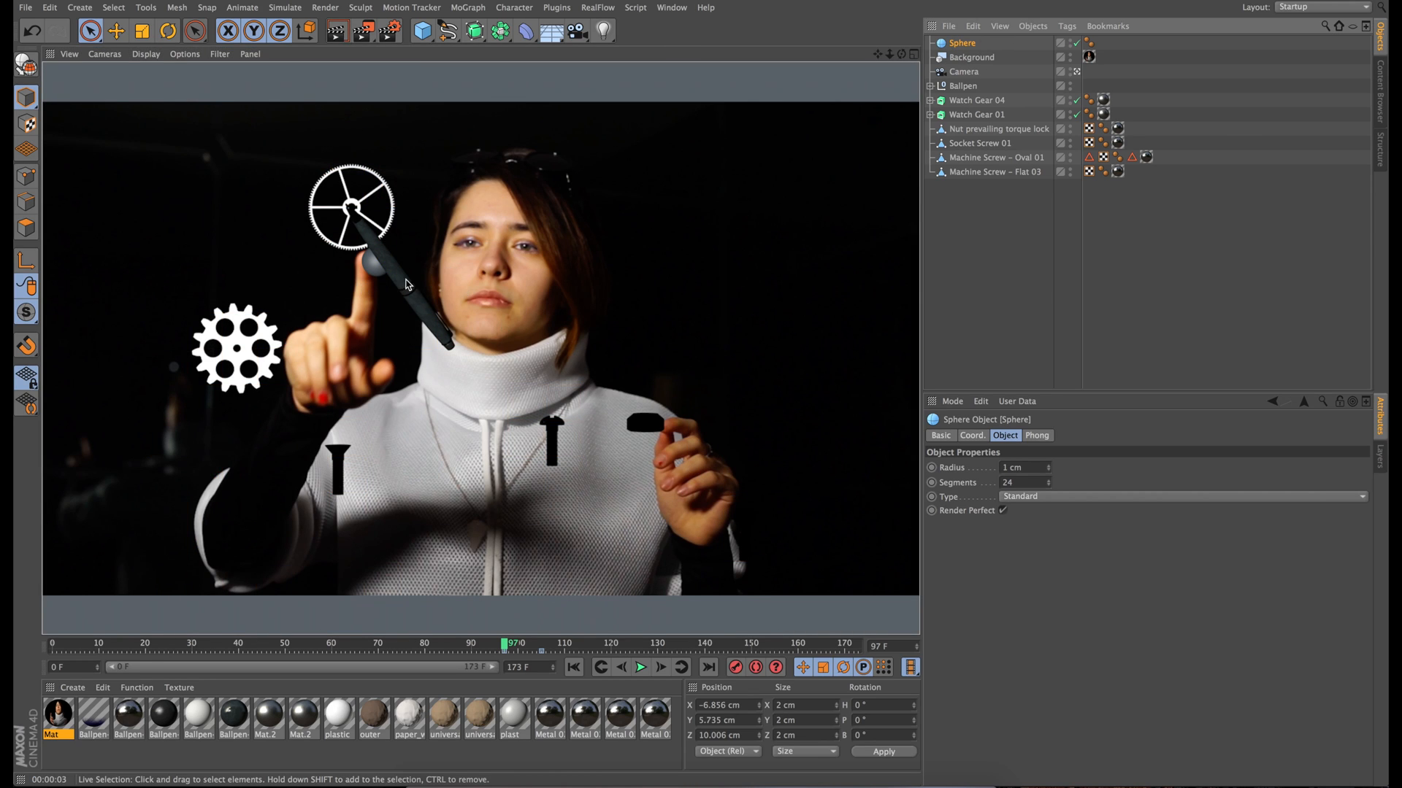
pyautogui.moveTo(500, 265); pyautogui.dragTo(494, 265)
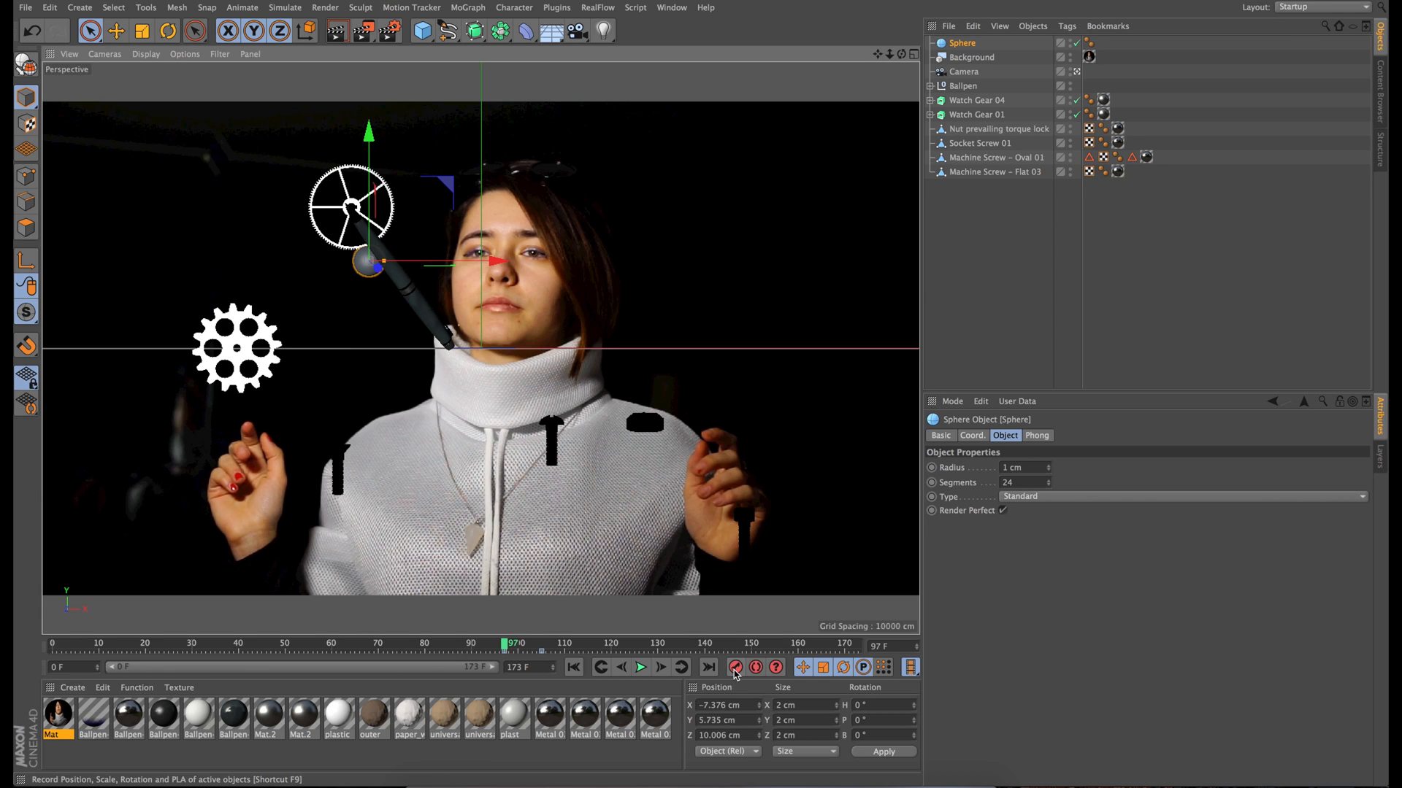
# Play back the sphere's animation from frame 97 and return to frame 97.
pyautogui.click(641, 667)
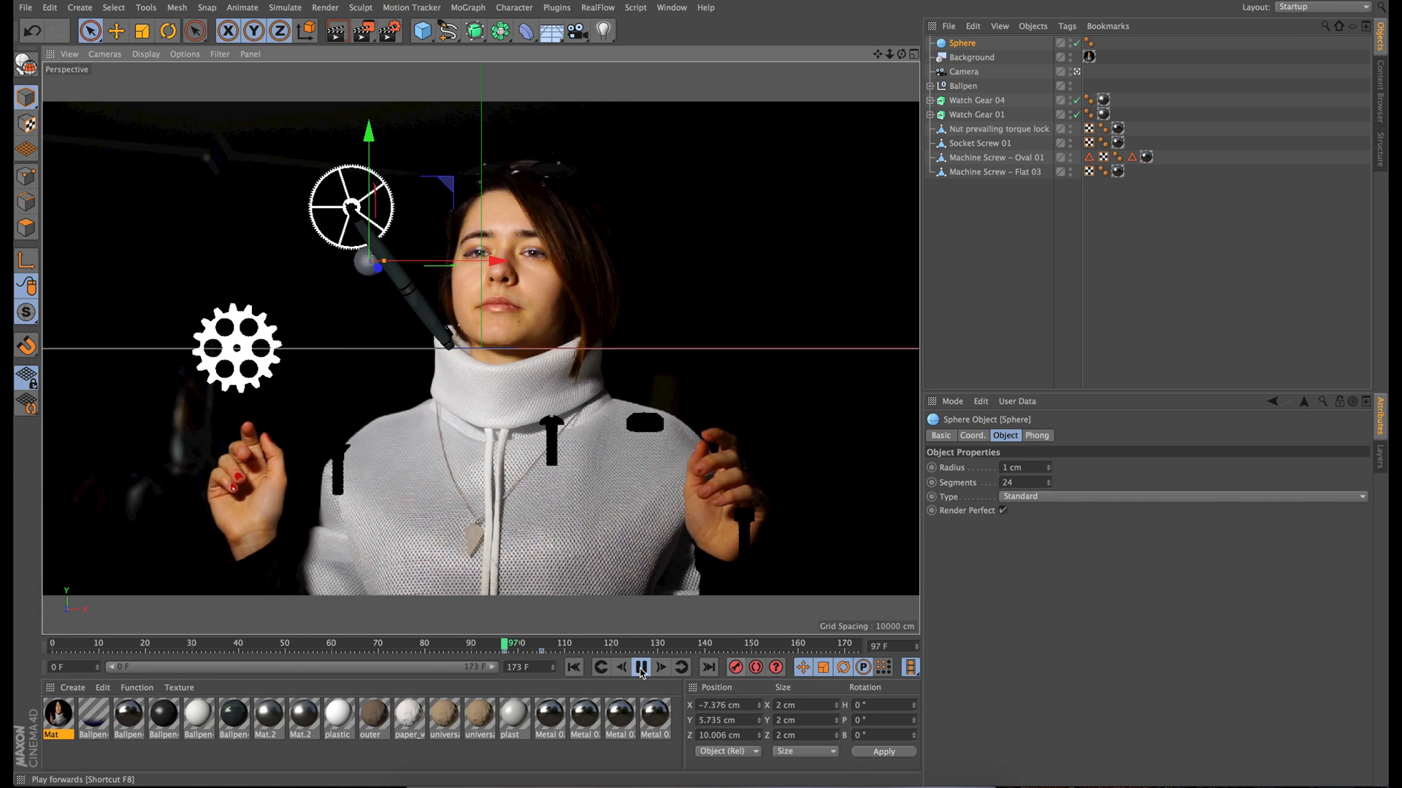
pyautogui.click(641, 668)
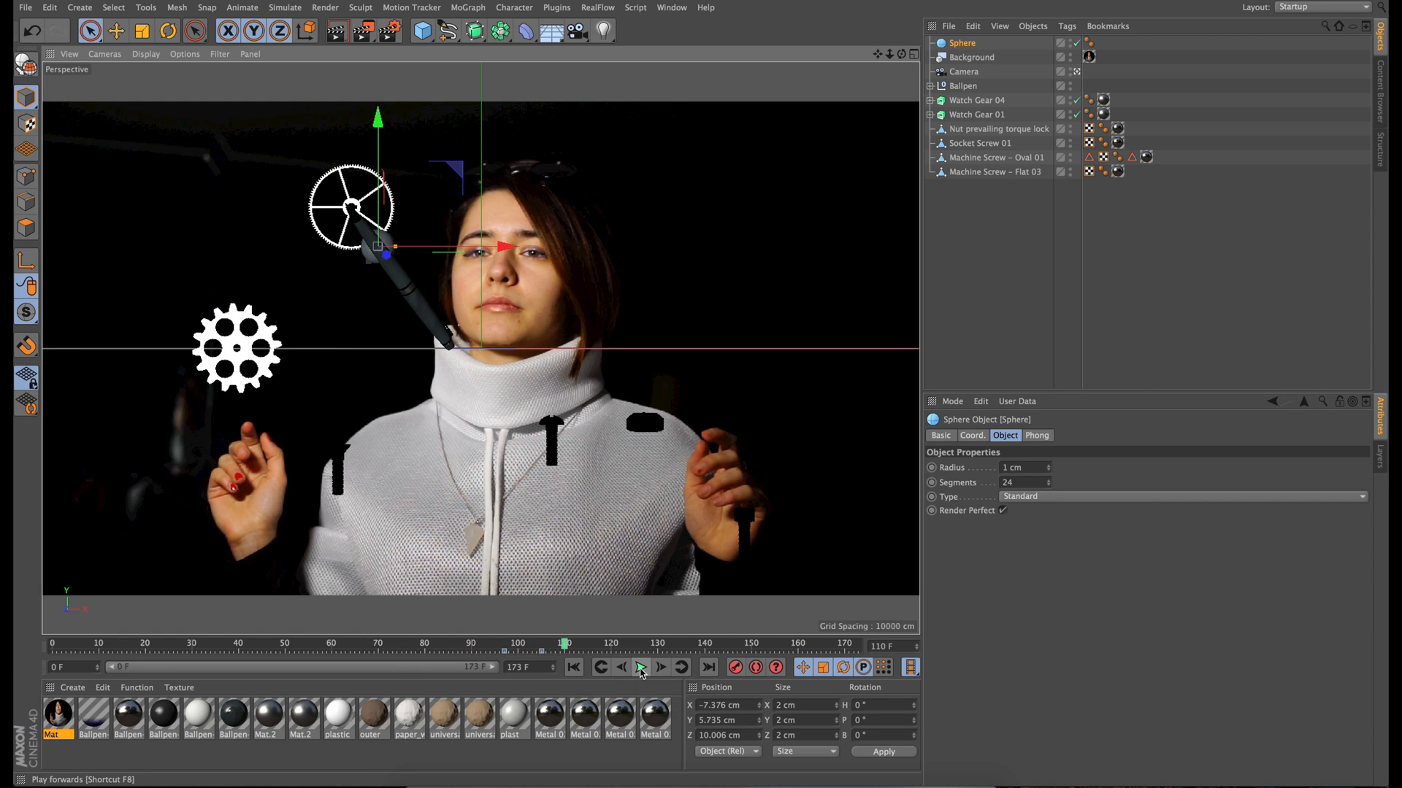
pyautogui.click(505, 649)
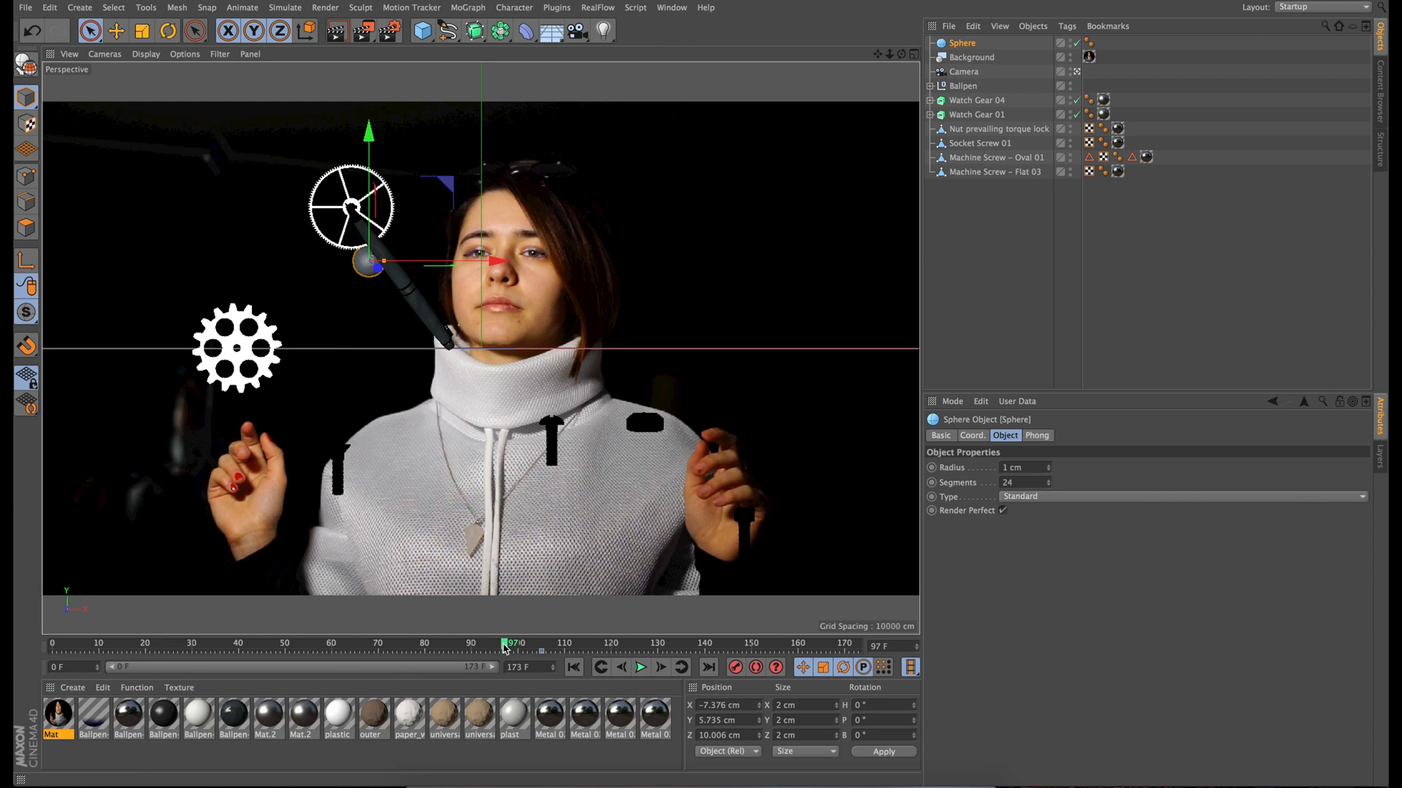
# Add a Compositing tag to the sphere and turn off Seen by Camera.
pyautogui.rightClick(969, 46)
pyautogui.moveTo(1009, 57)
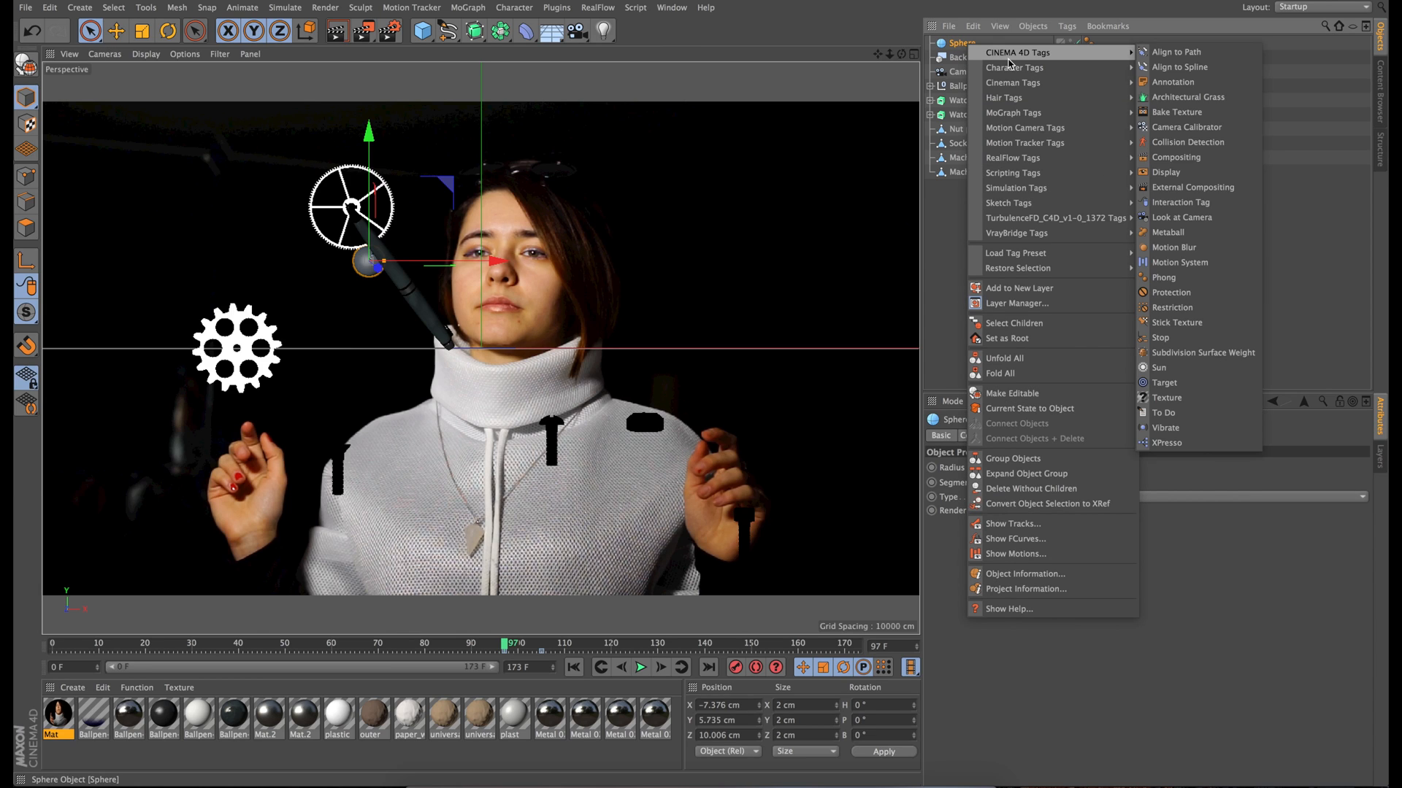
pyautogui.click(1173, 158)
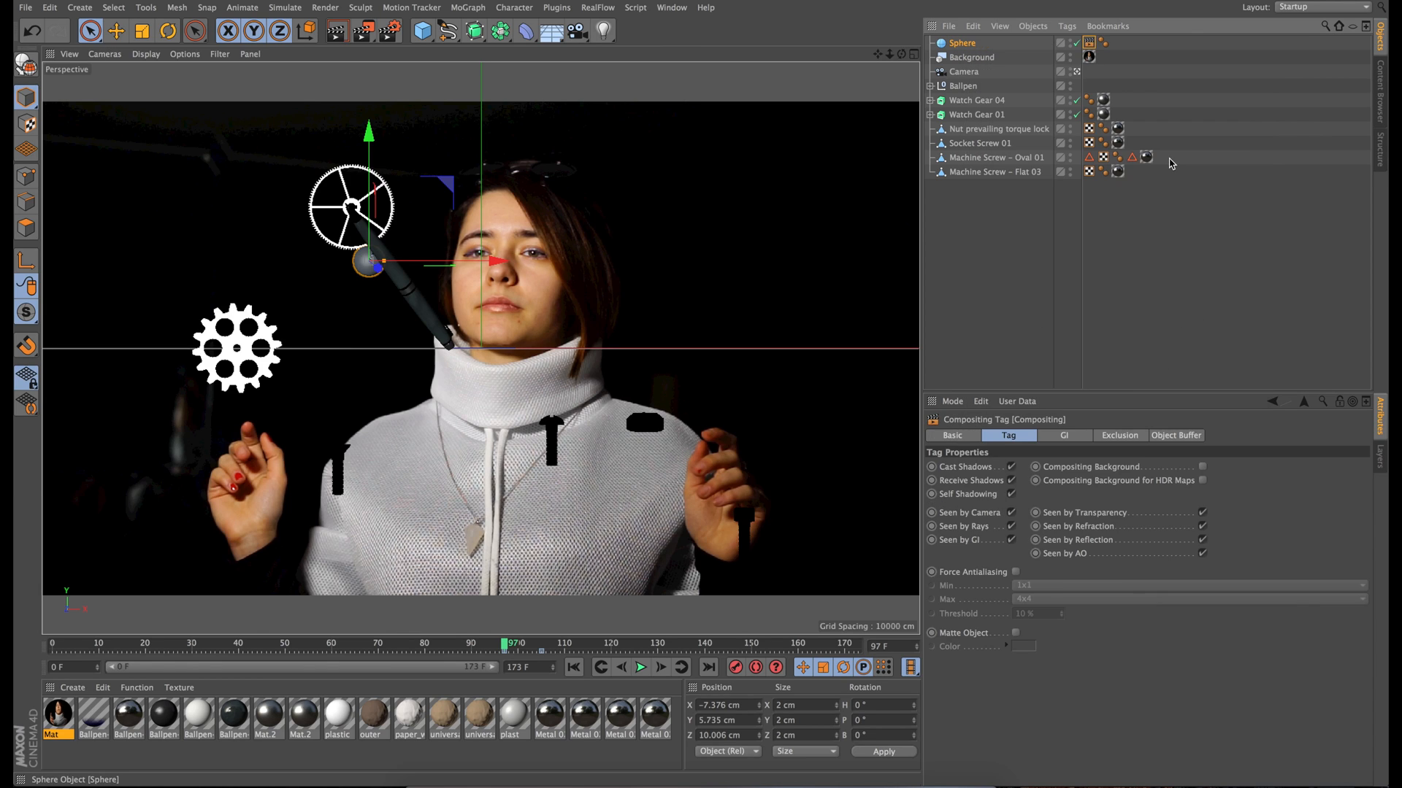
pyautogui.click(1011, 514)
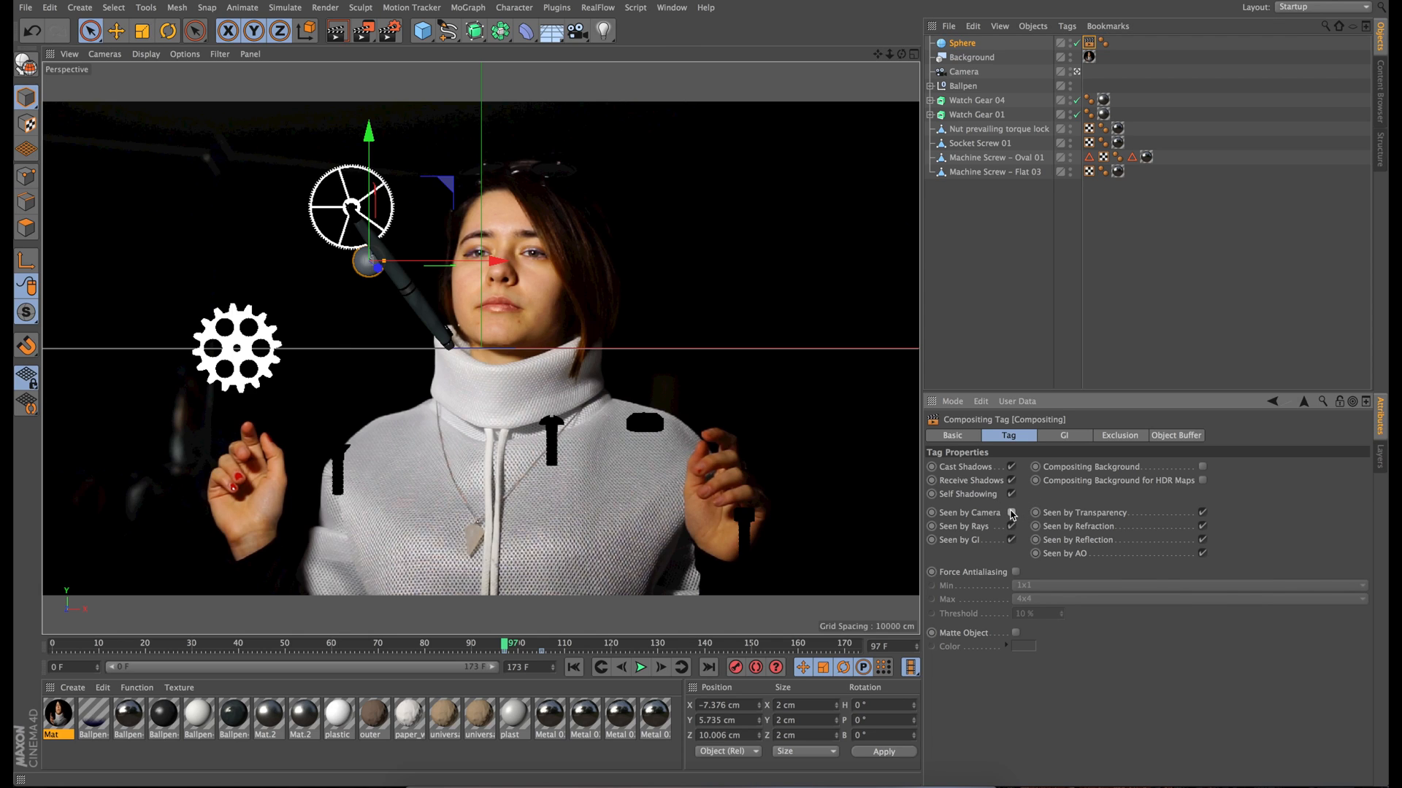
pyautogui.click(979, 256)
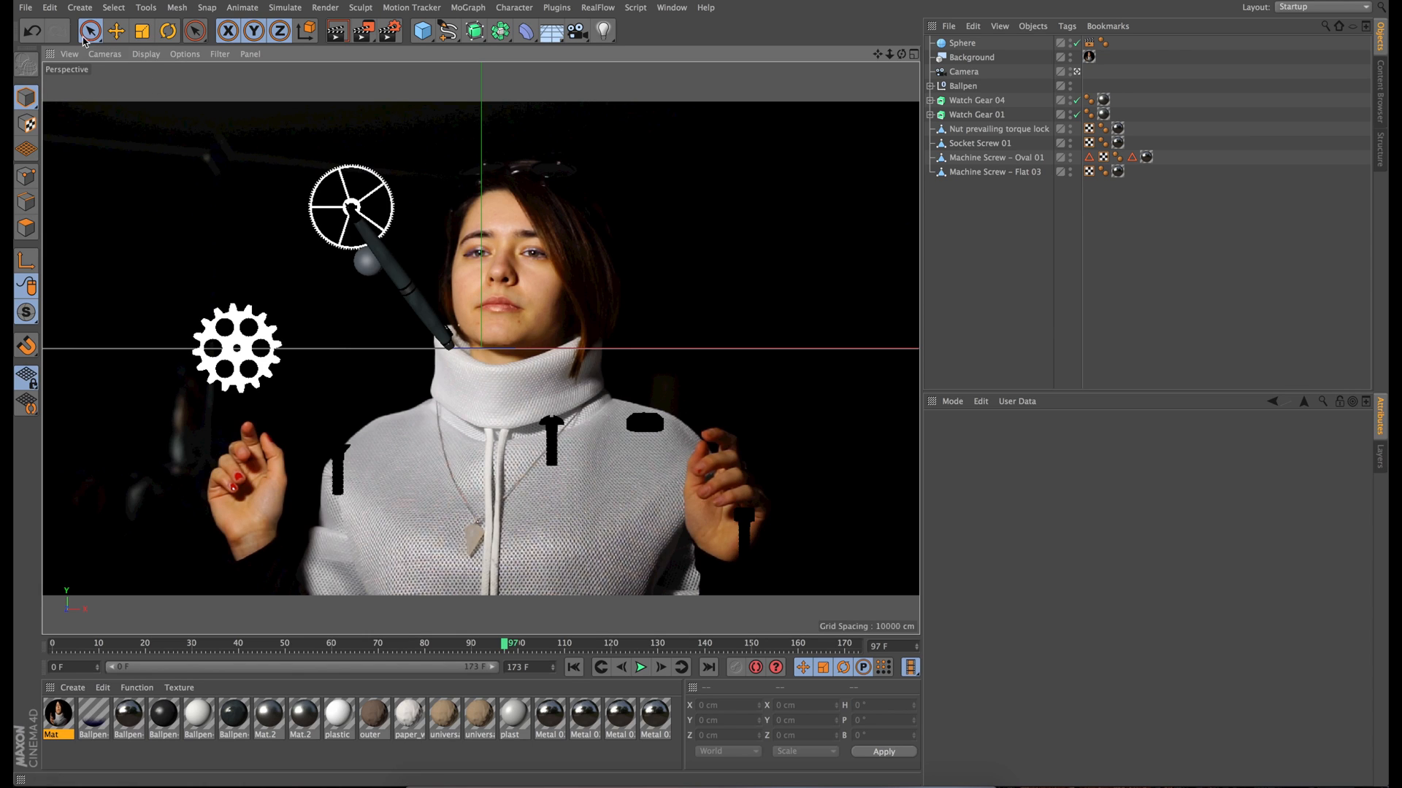
# Set the gravity to 0 cm in the project's dynamics settings.
pyautogui.click(50, 7)
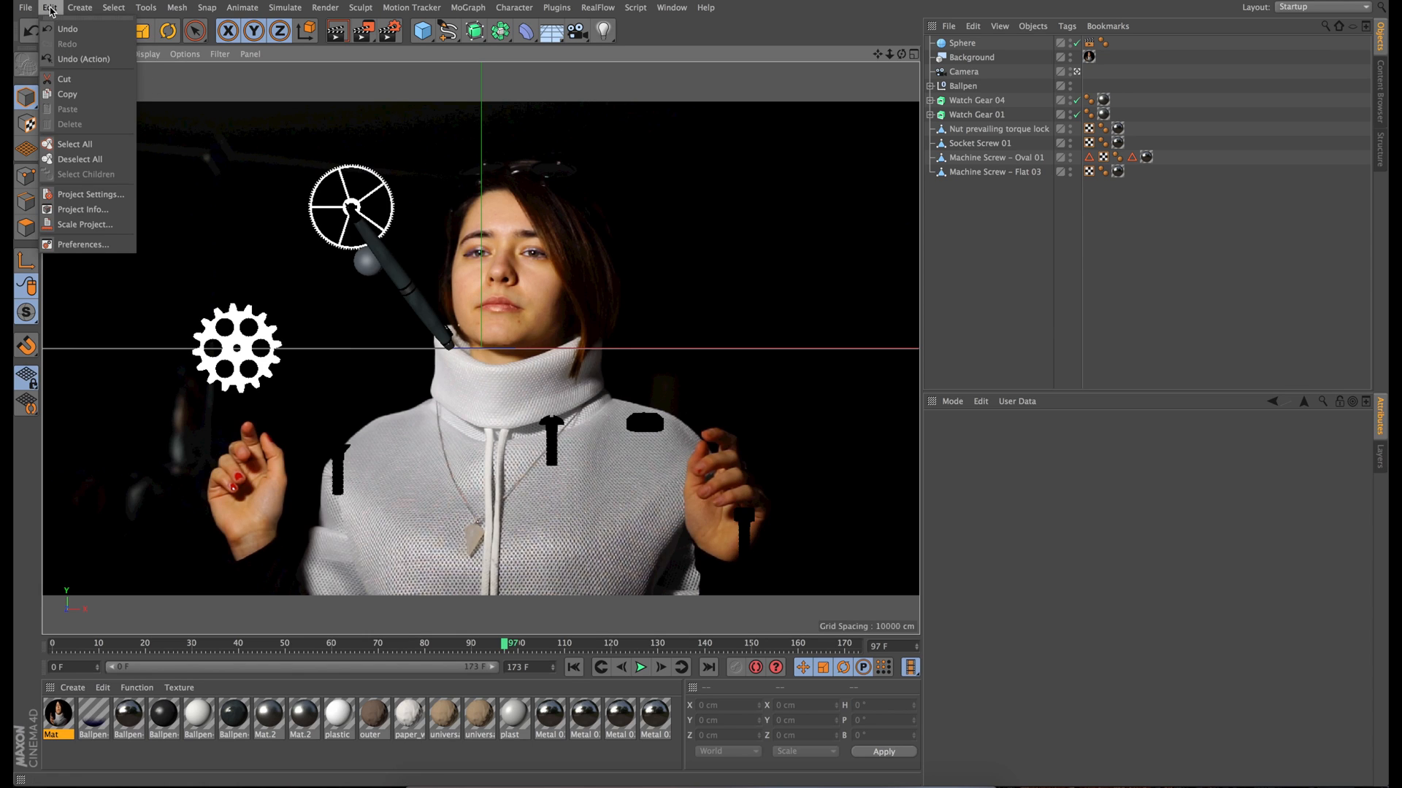
pyautogui.click(76, 194)
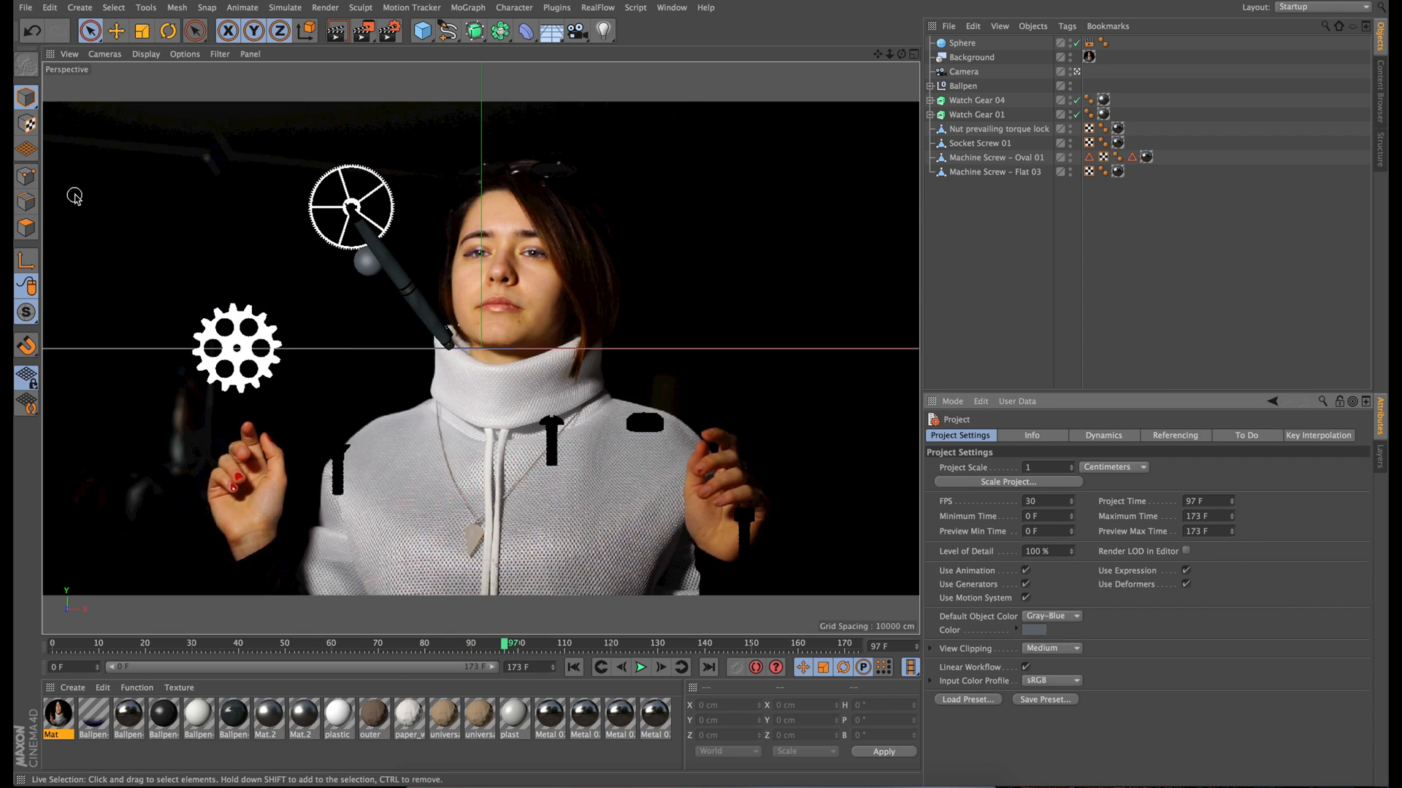
pyautogui.click(1117, 439)
pyautogui.doubleClick(1062, 547)
pyautogui.write('0')
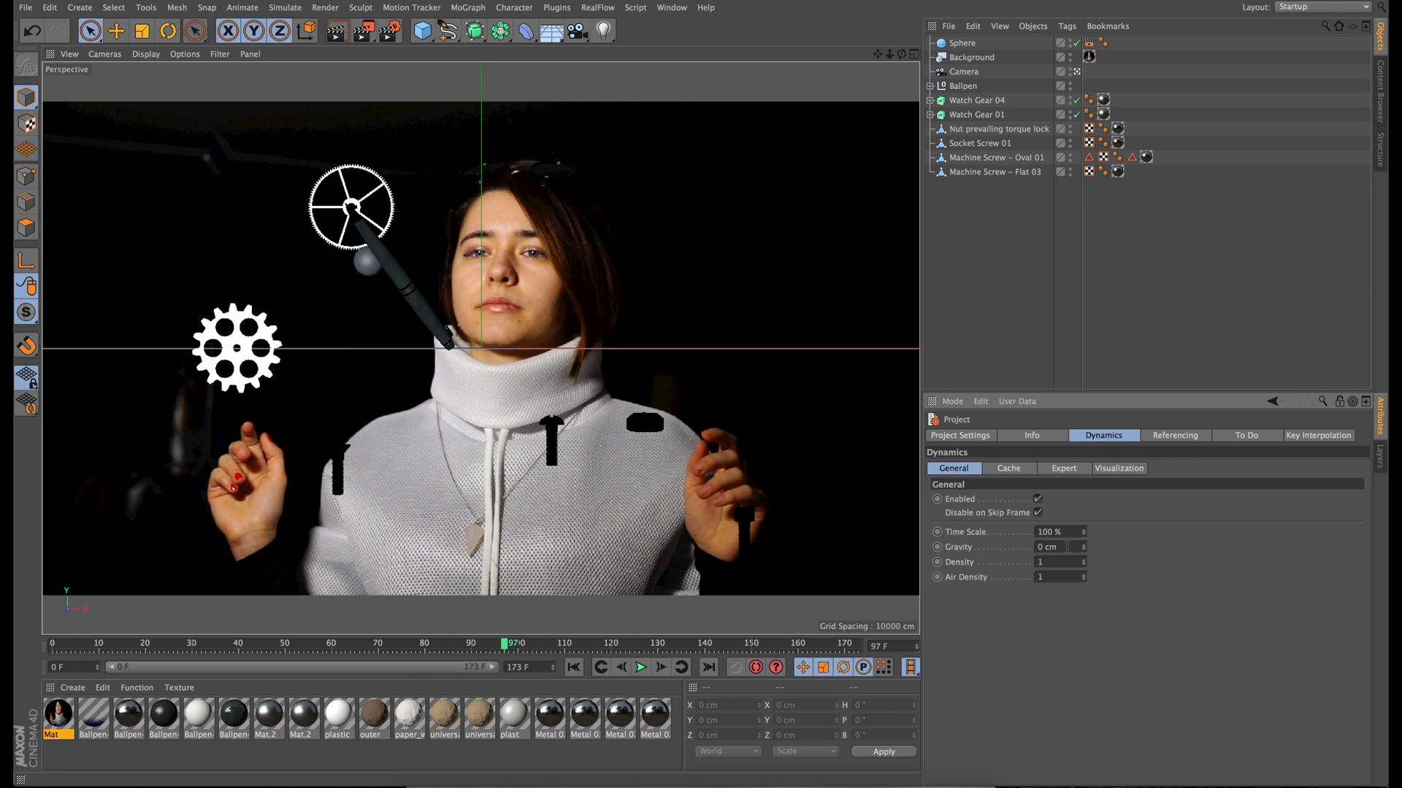
# Add a Rigid Body tag to Machine Screw - Flat 03.
pyautogui.click(982, 173)
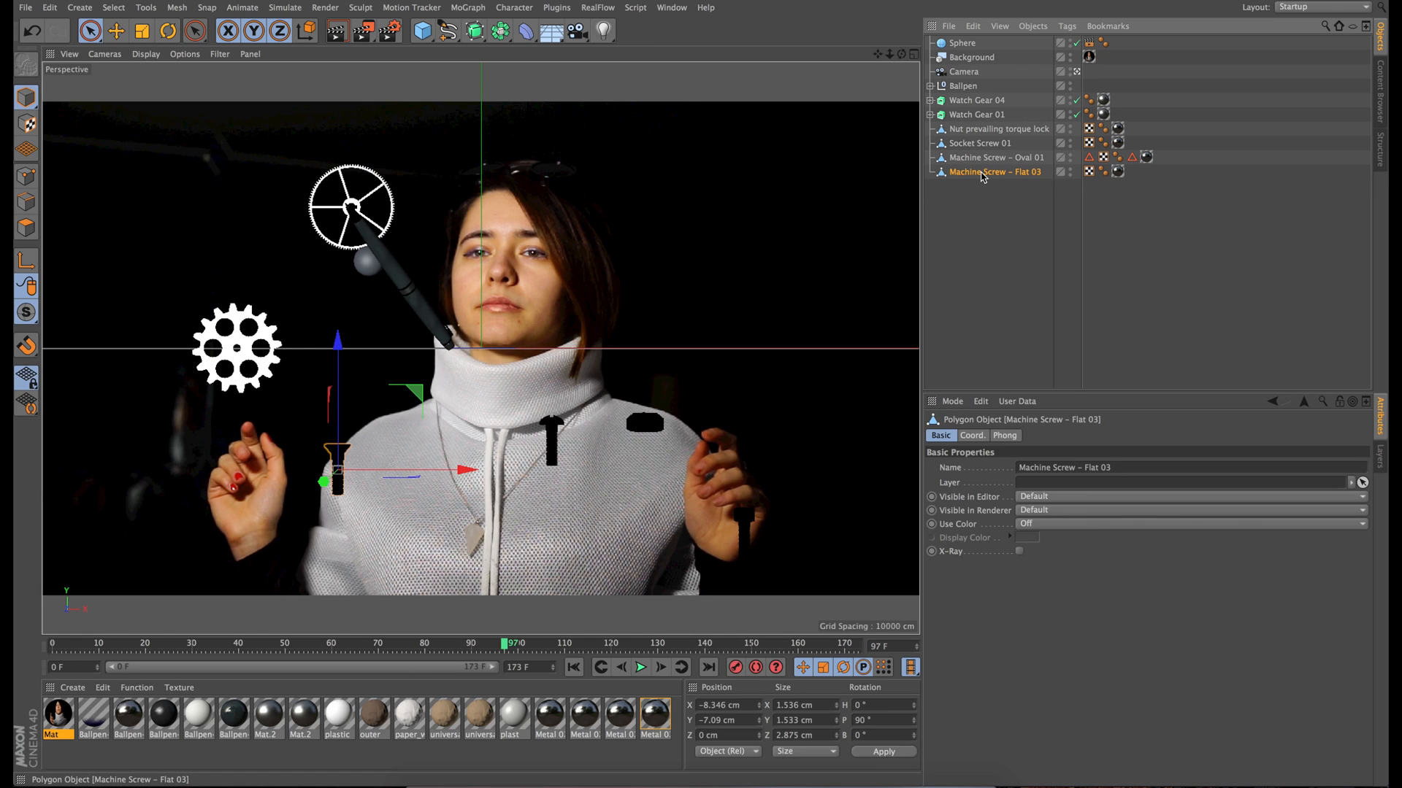
pyautogui.rightClick(980, 176)
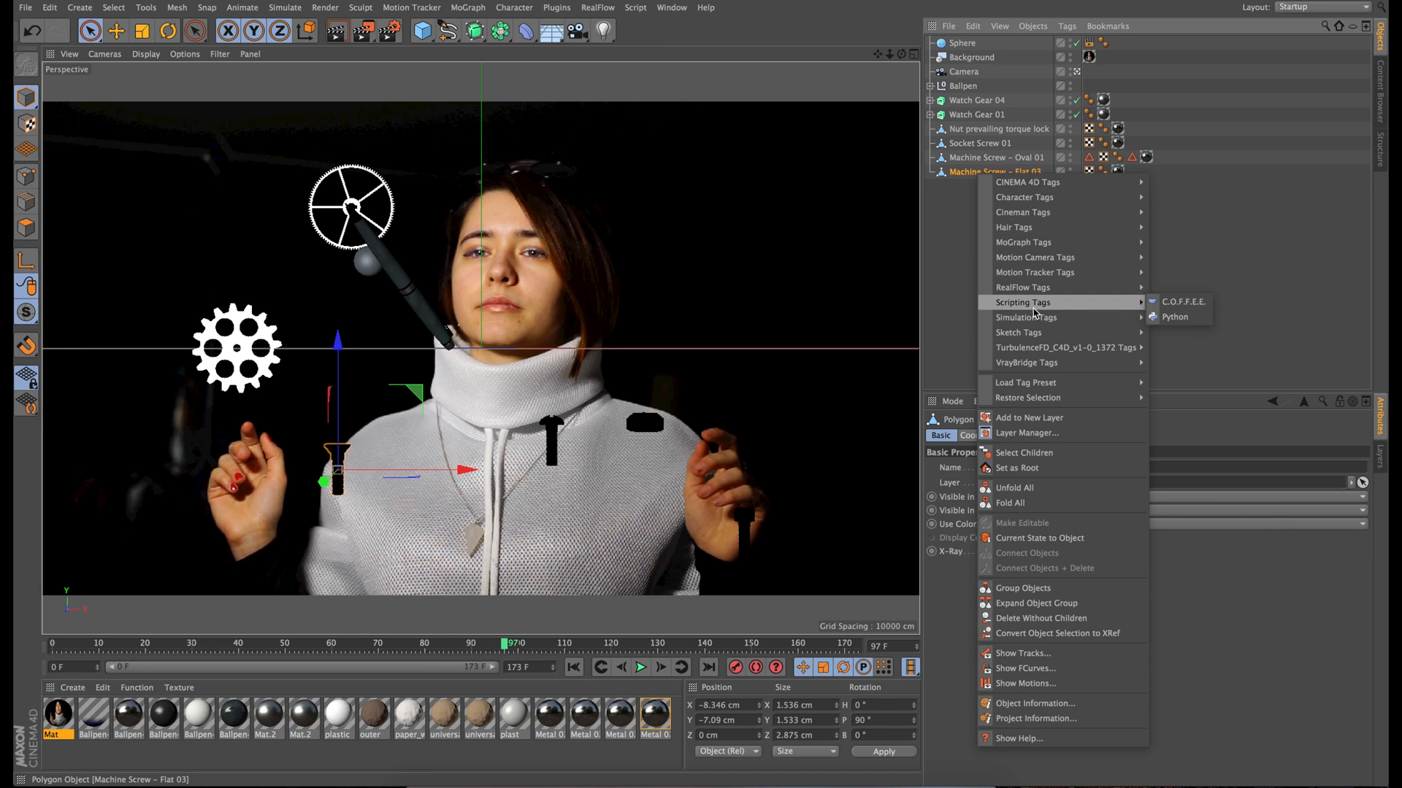
pyautogui.moveTo(1032, 319)
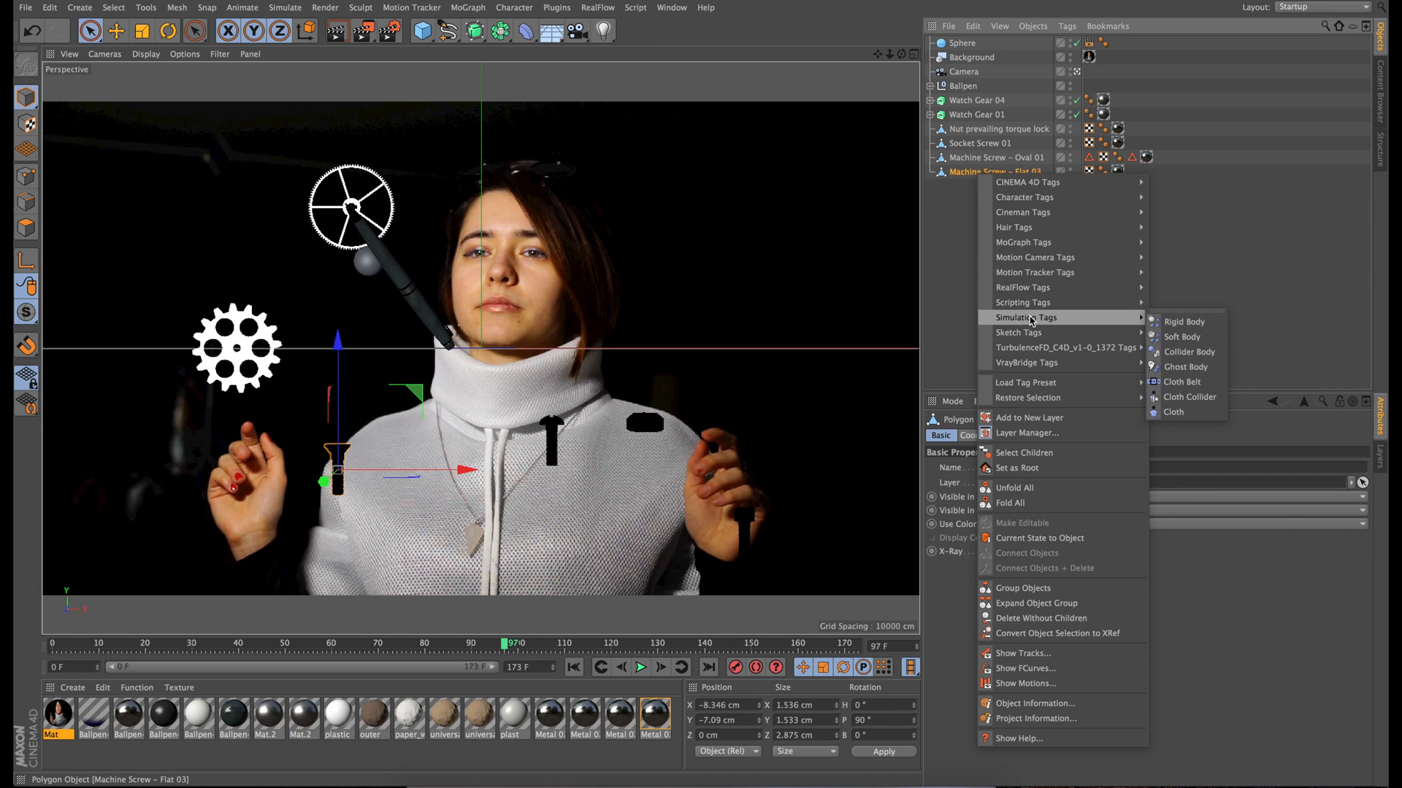
pyautogui.click(1190, 324)
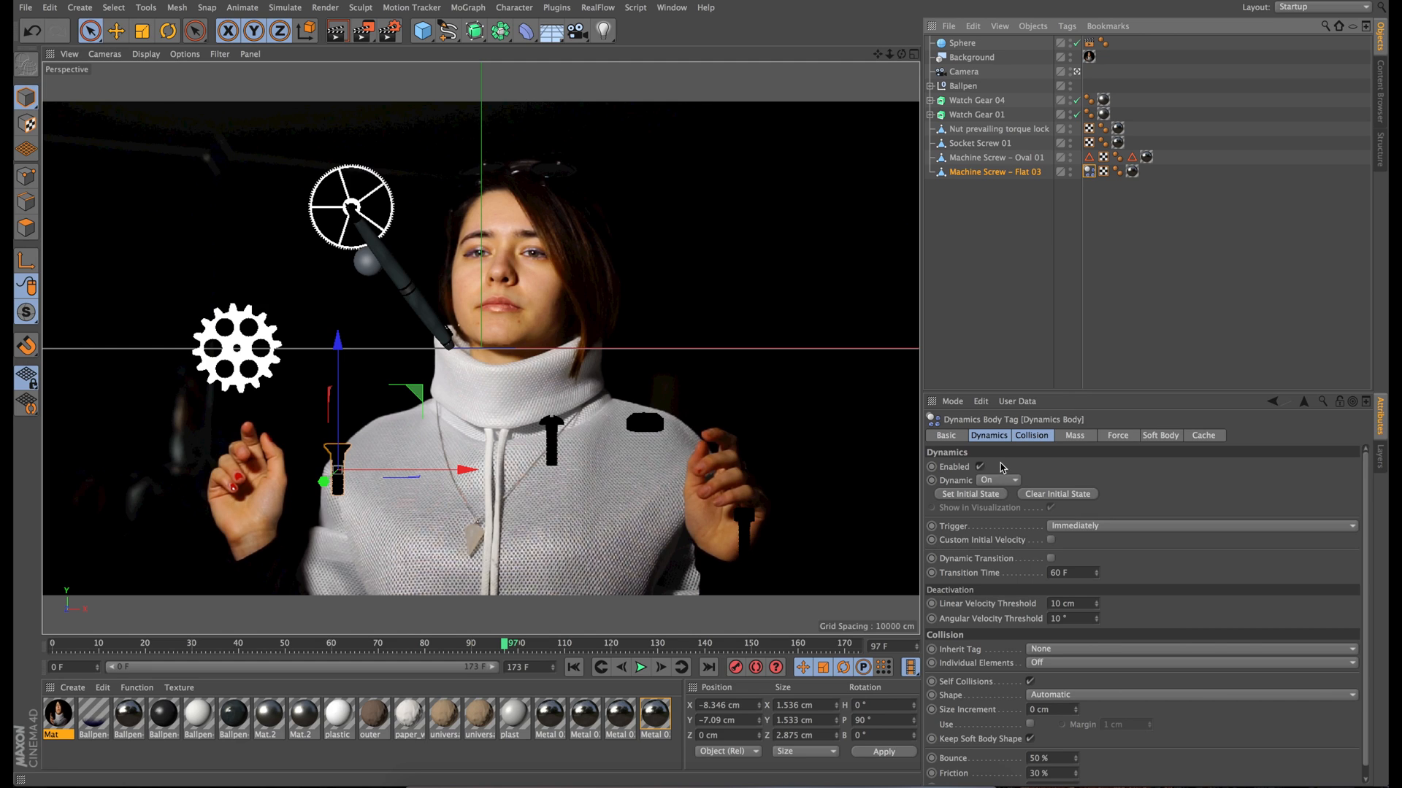
# Enable a custom initial velocity for Machine Screw - Flat 03, with an initial angular velocity of 16°, 36° and 23°.
pyautogui.click(998, 436)
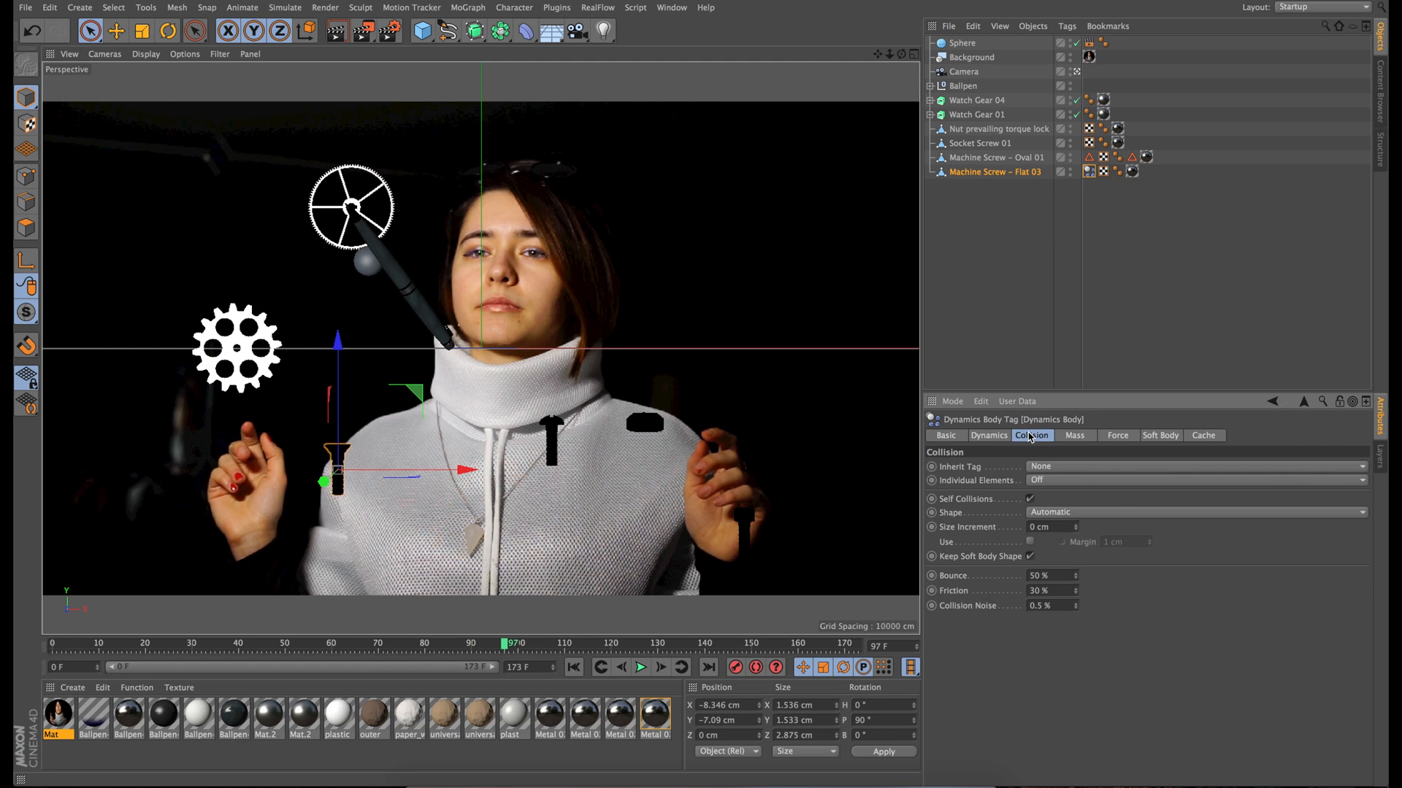
pyautogui.click(995, 435)
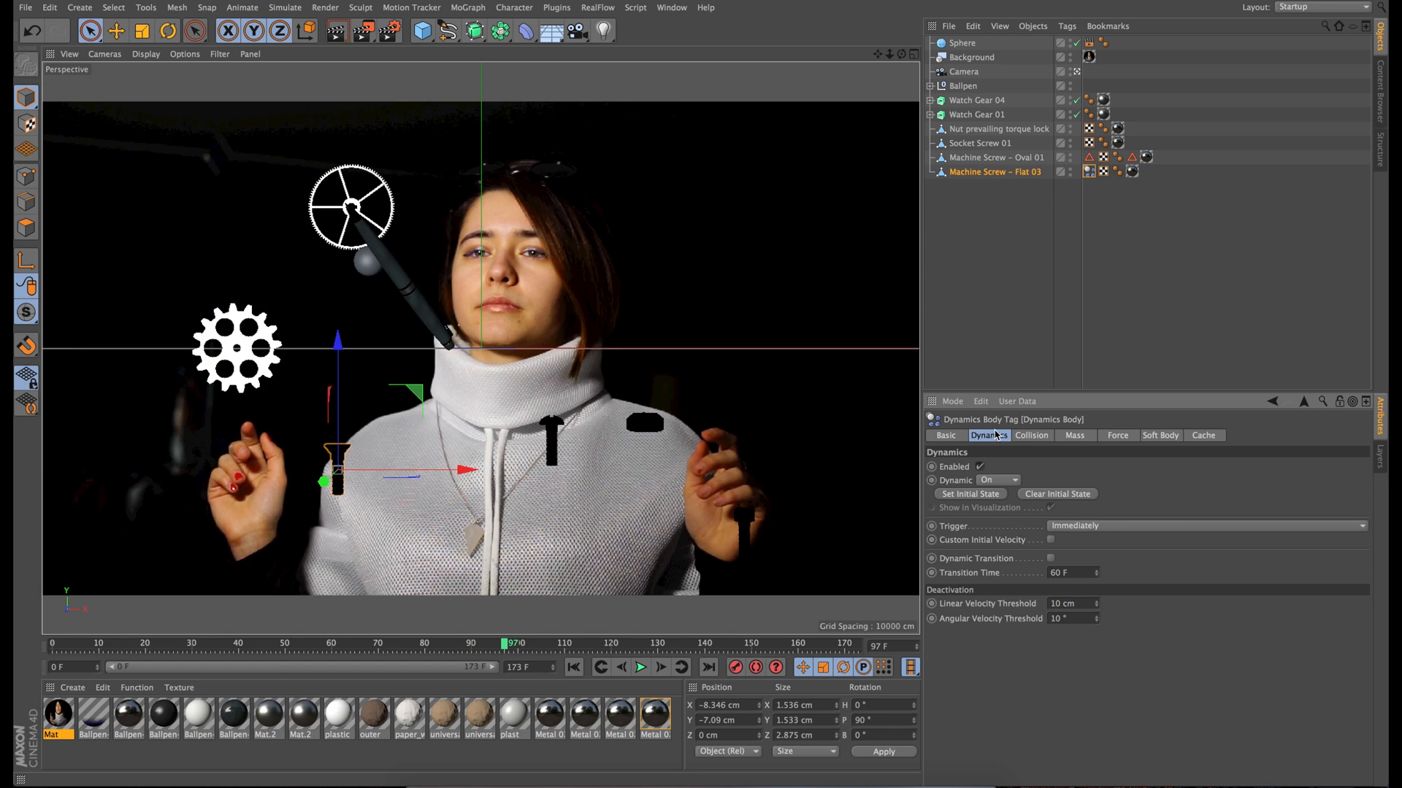
pyautogui.click(1050, 540)
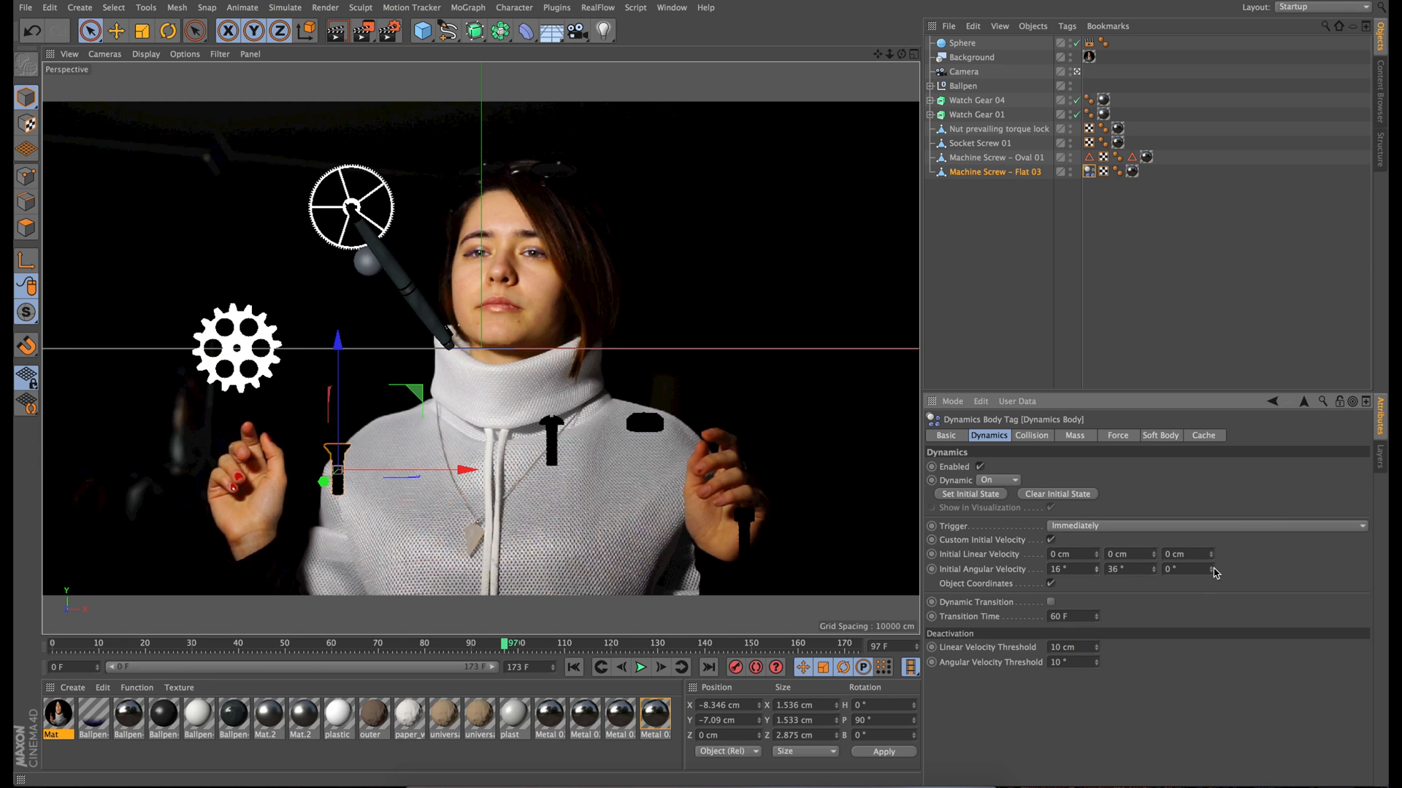
# Play the simulation, reduce the screw's initial angular velocity to 11°, 21° and 9°, and return to frame 0.
pyautogui.click(642, 668)
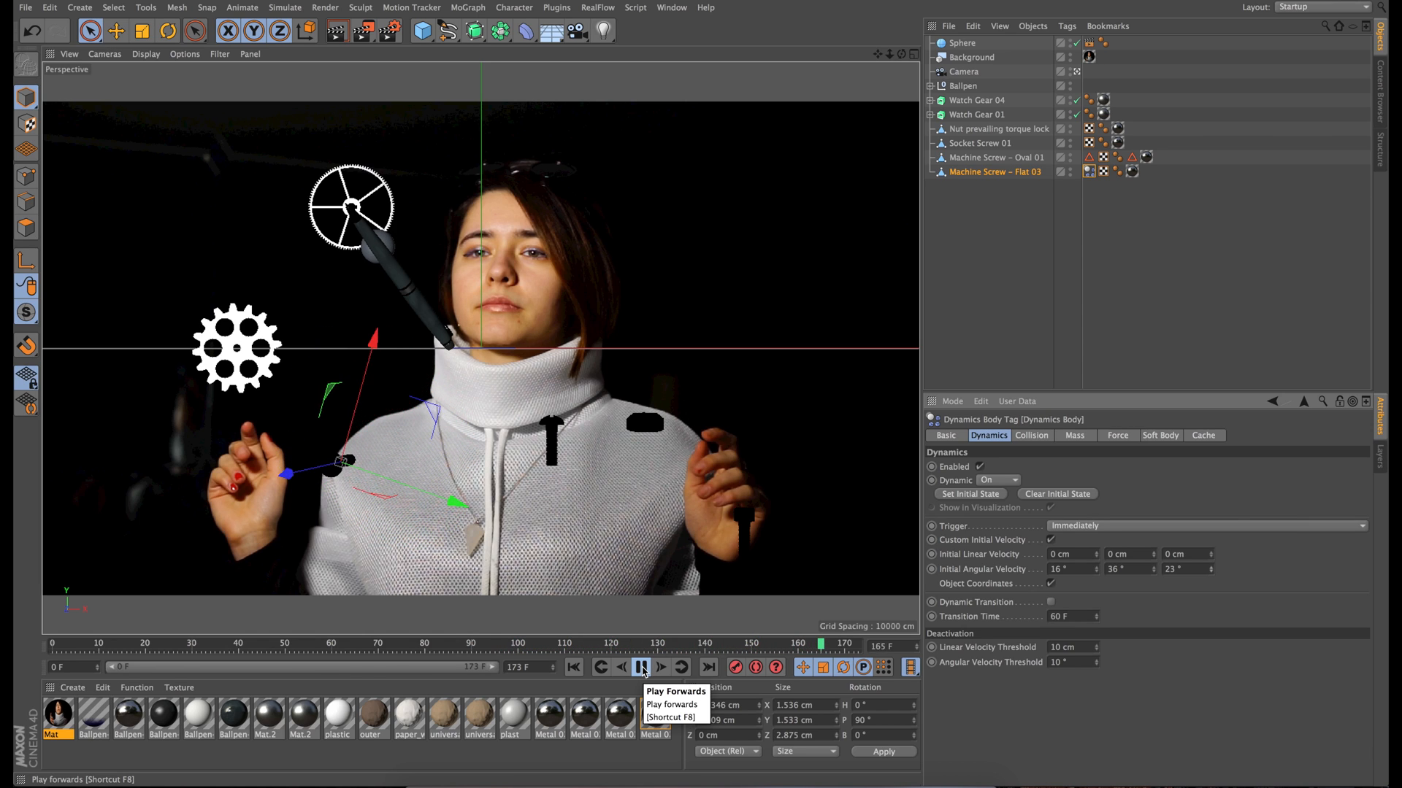
pyautogui.click(641, 668)
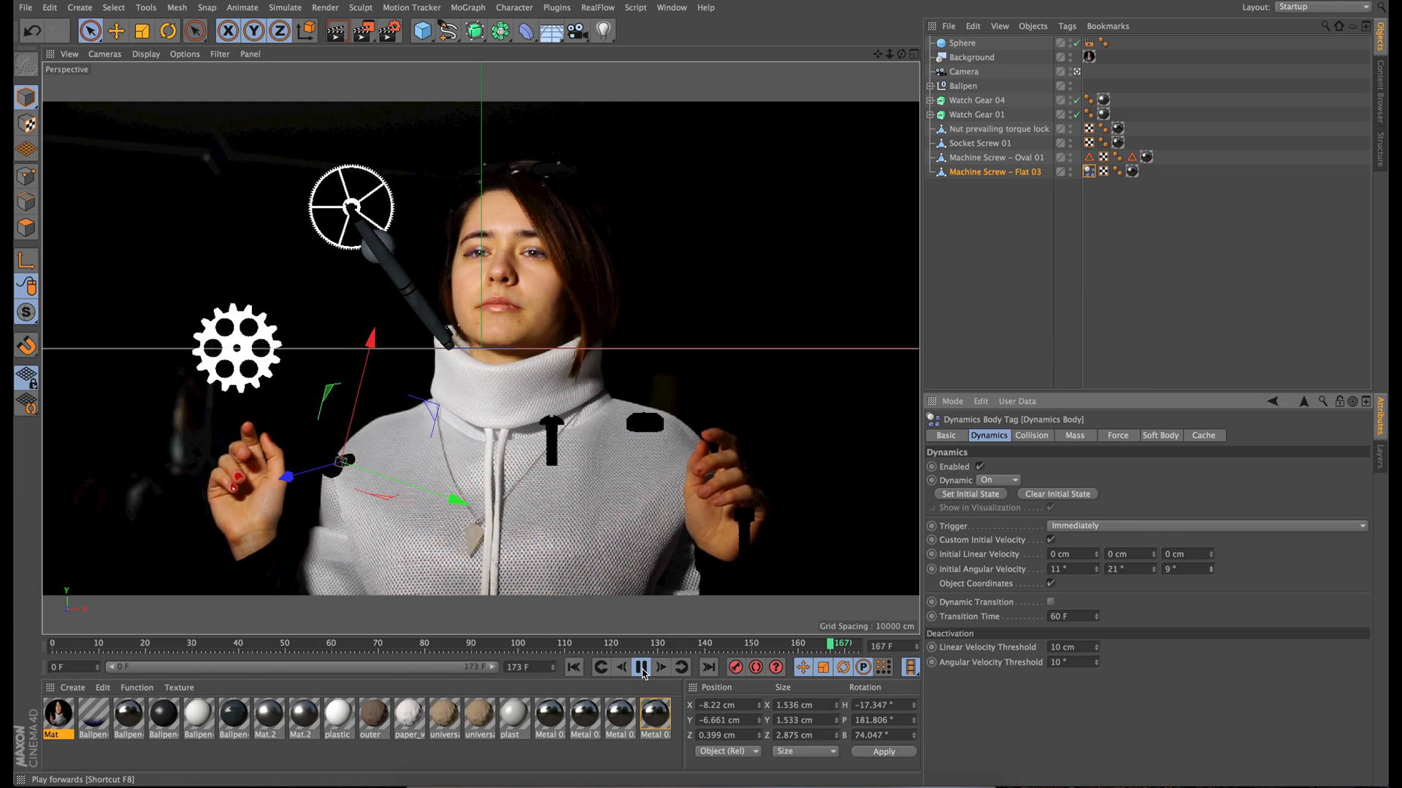
pyautogui.click(575, 669)
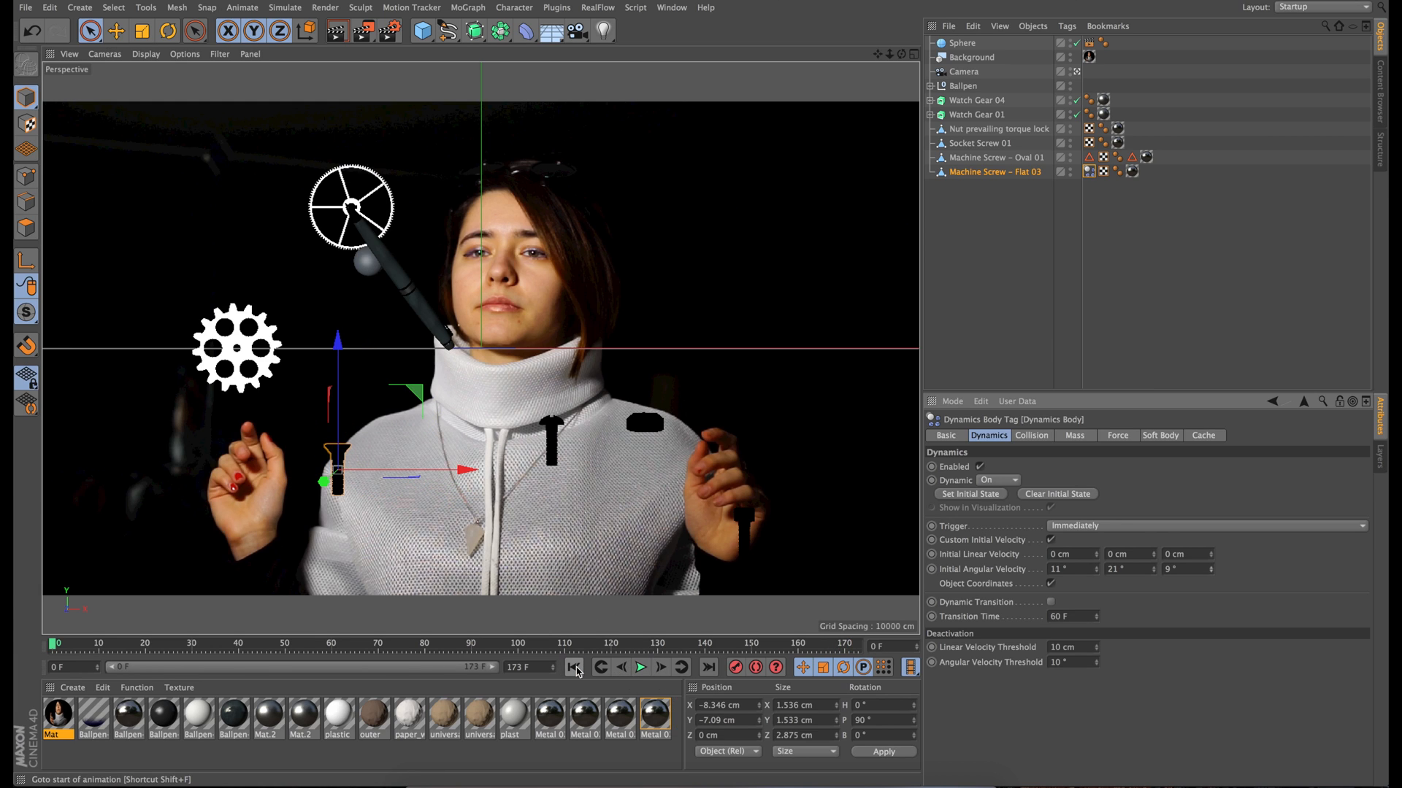
# Rotate Machine Screw - Flat 03, Machine Screw - Oval 01, Socket Screw 01 and the nut to different random orientations.
pyautogui.press('r')
pyautogui.moveTo(342, 377); pyautogui.dragTo(165, 331)
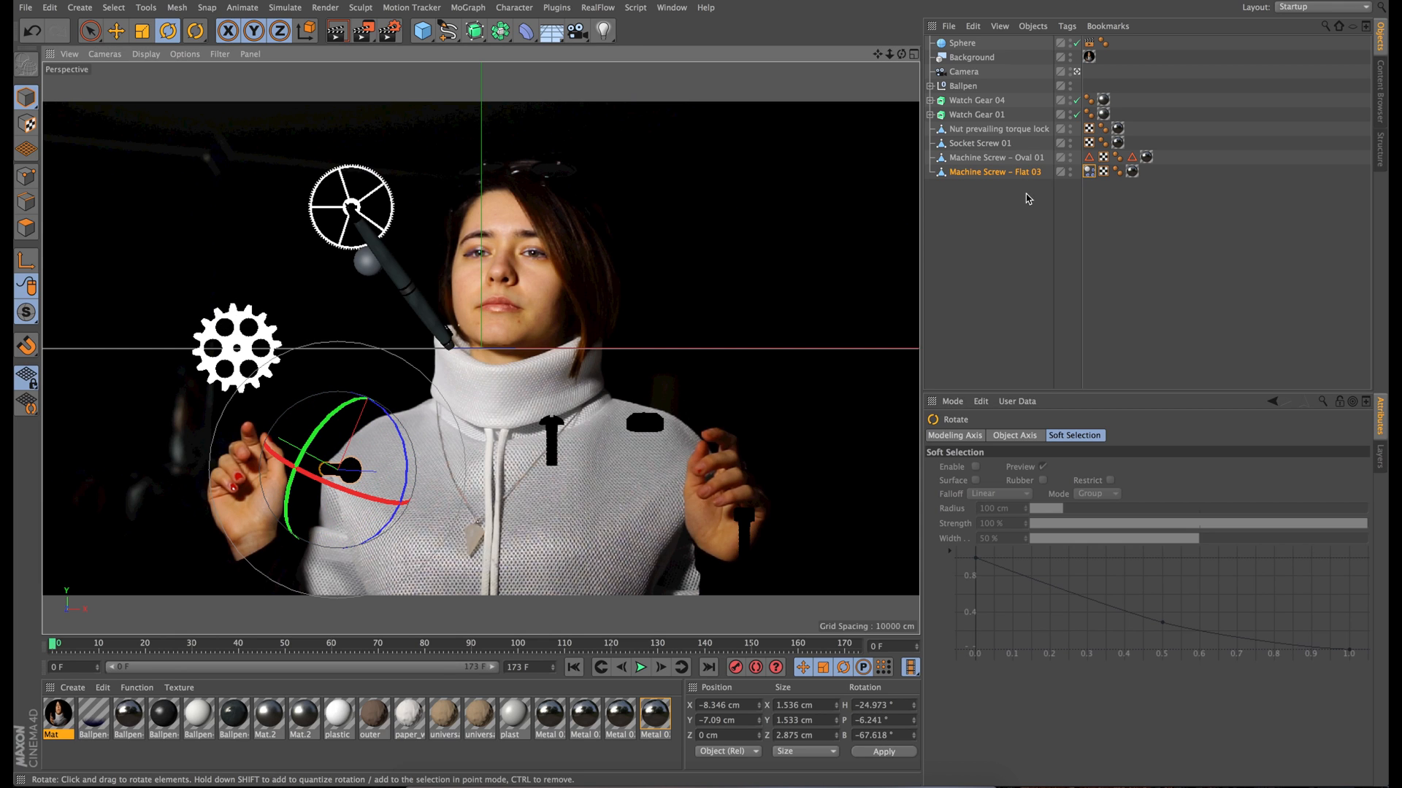
pyautogui.click(1028, 156)
pyautogui.moveTo(574, 415); pyautogui.dragTo(816, 143)
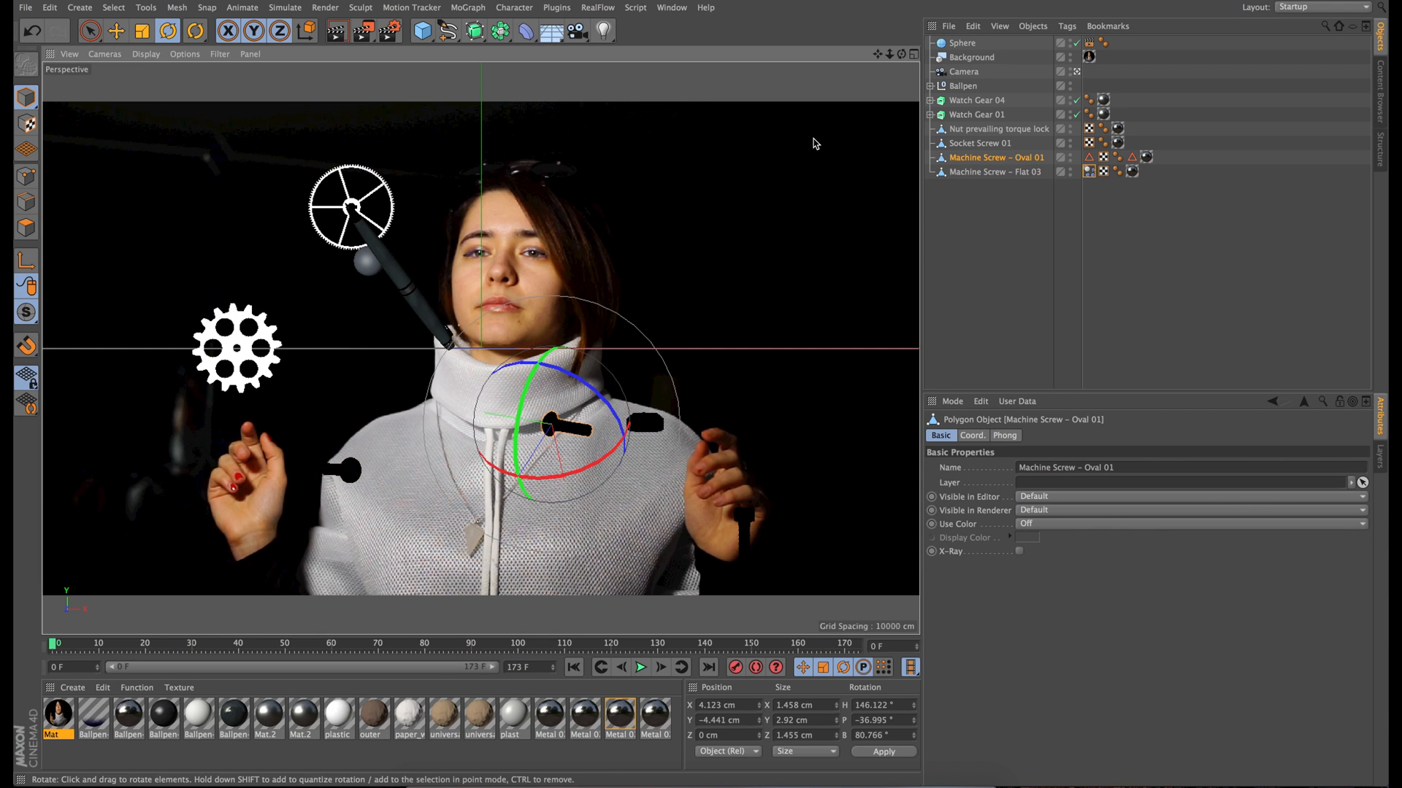
pyautogui.click(980, 143)
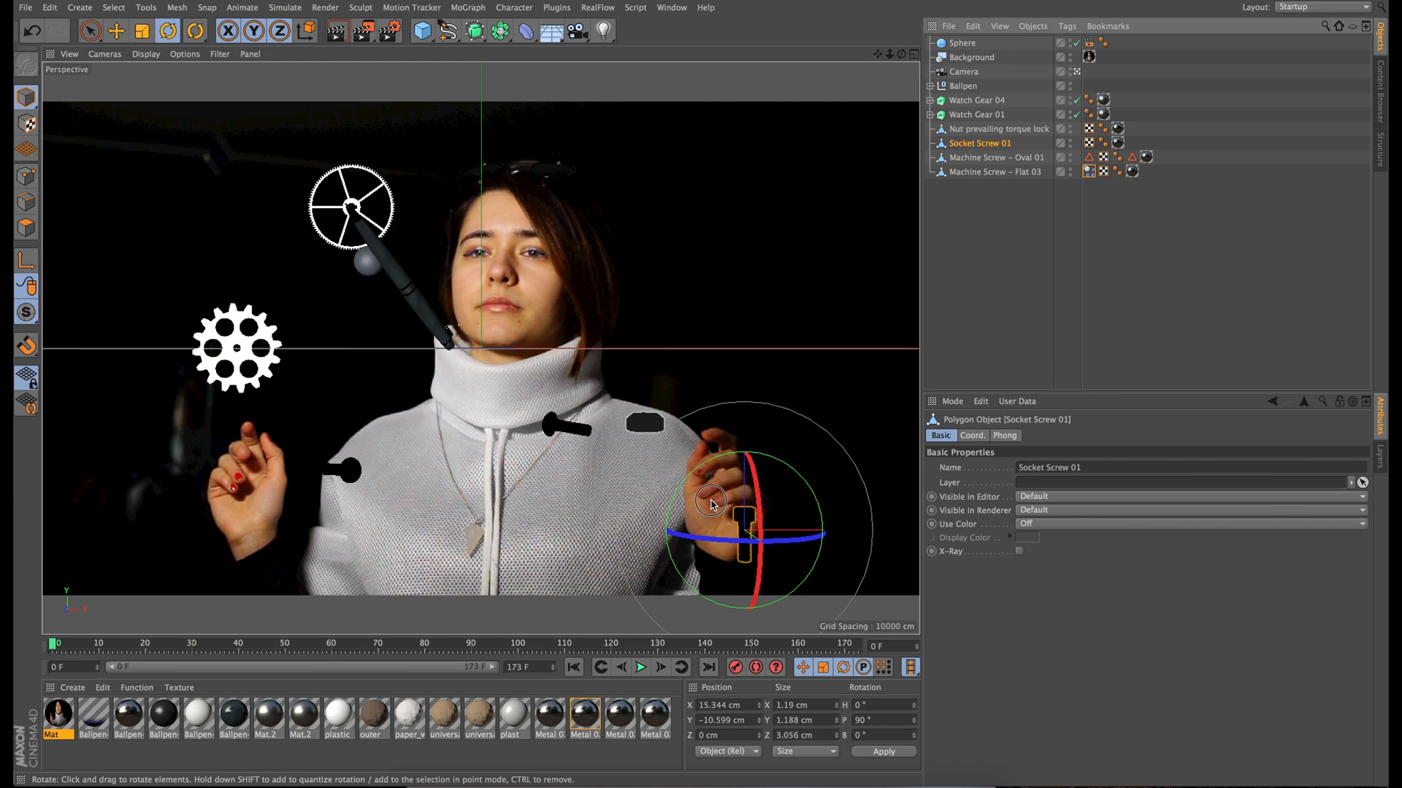
pyautogui.moveTo(711, 503); pyautogui.dragTo(818, 373)
pyautogui.click(999, 128)
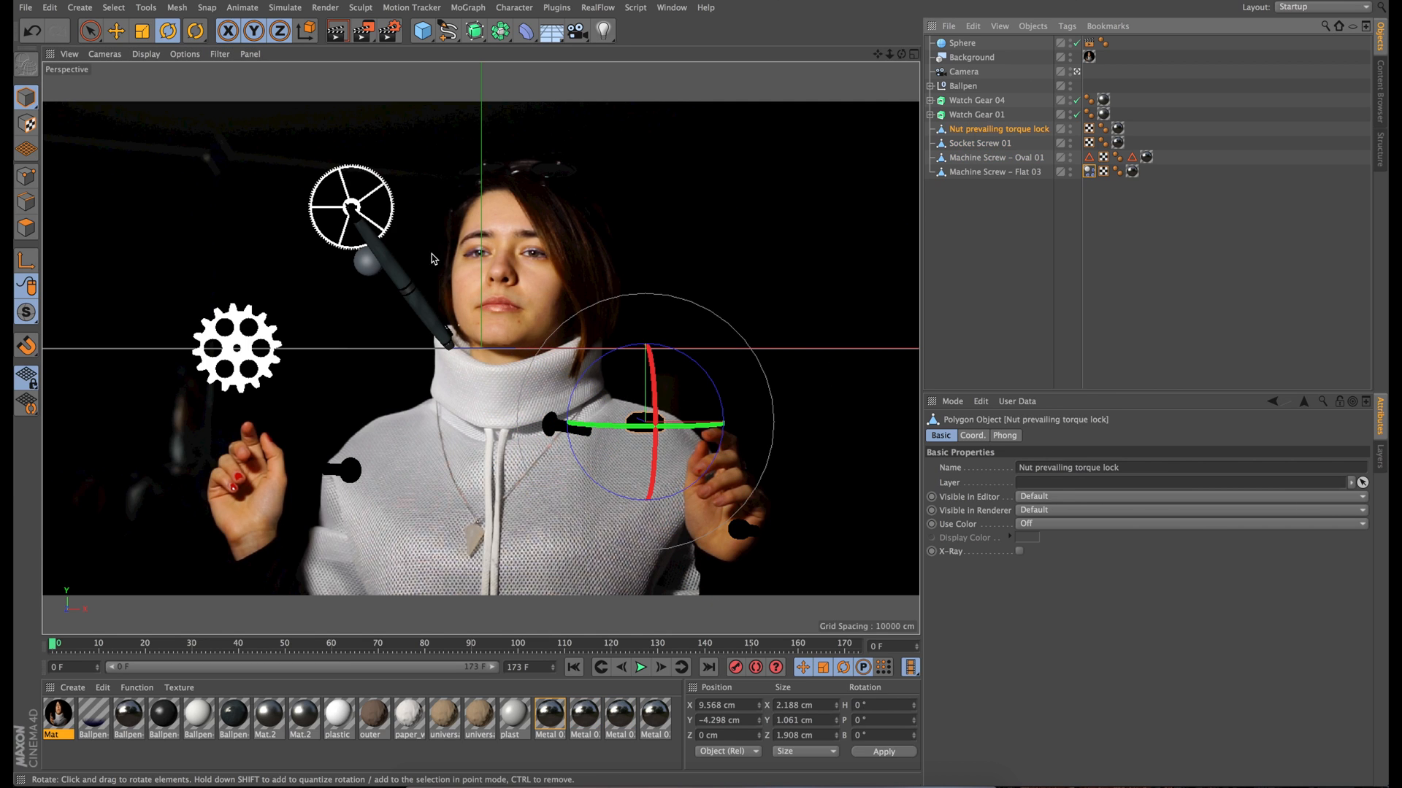
pyautogui.moveTo(569, 423); pyautogui.dragTo(617, 314)
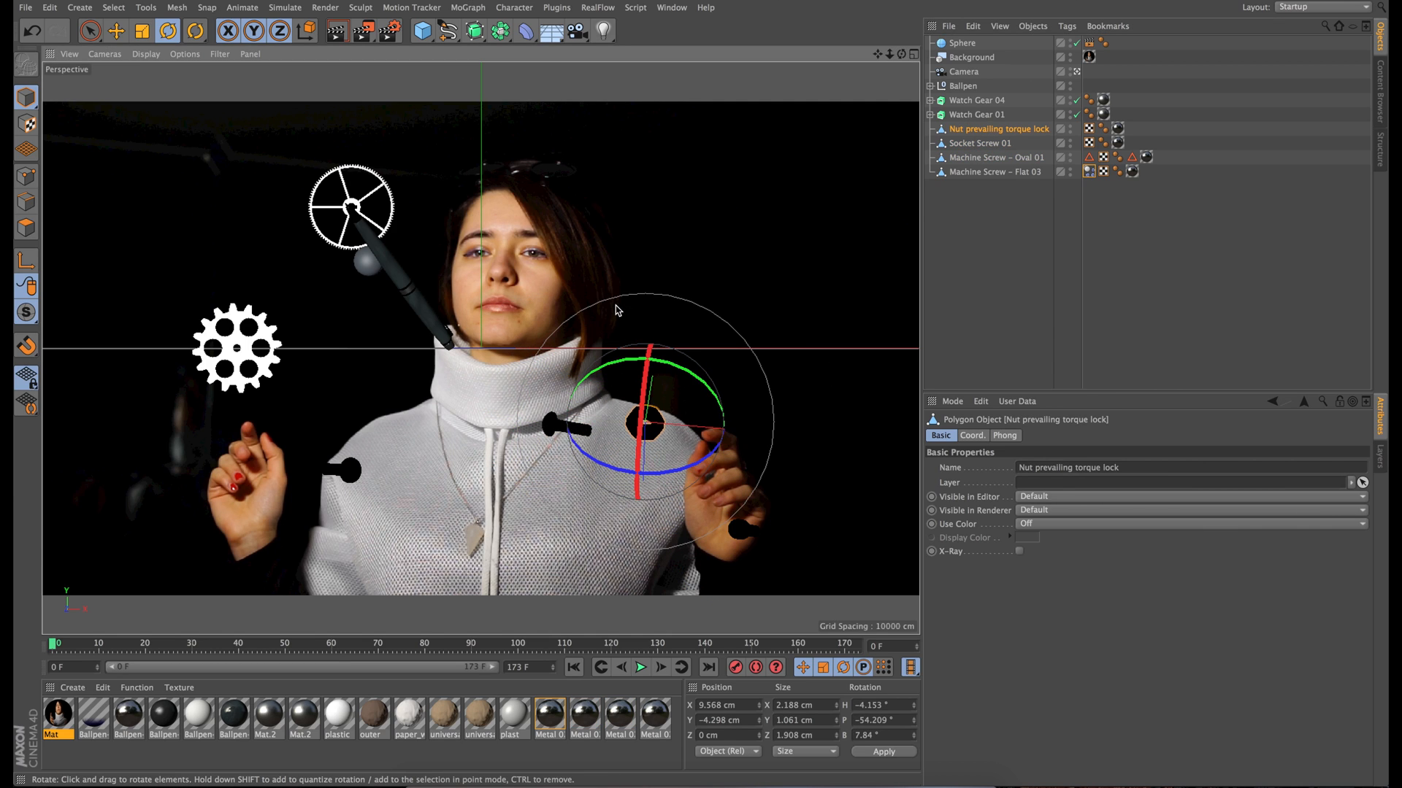
# Tilt Watch Gear 04 and Watch Gear 01, and move Watch Gear 01 to about X -17.6, Y 8.3, Z 16.1 cm.
pyautogui.click(982, 100)
pyautogui.moveTo(157, 361); pyautogui.dragTo(248, 147)
pyautogui.click(977, 114)
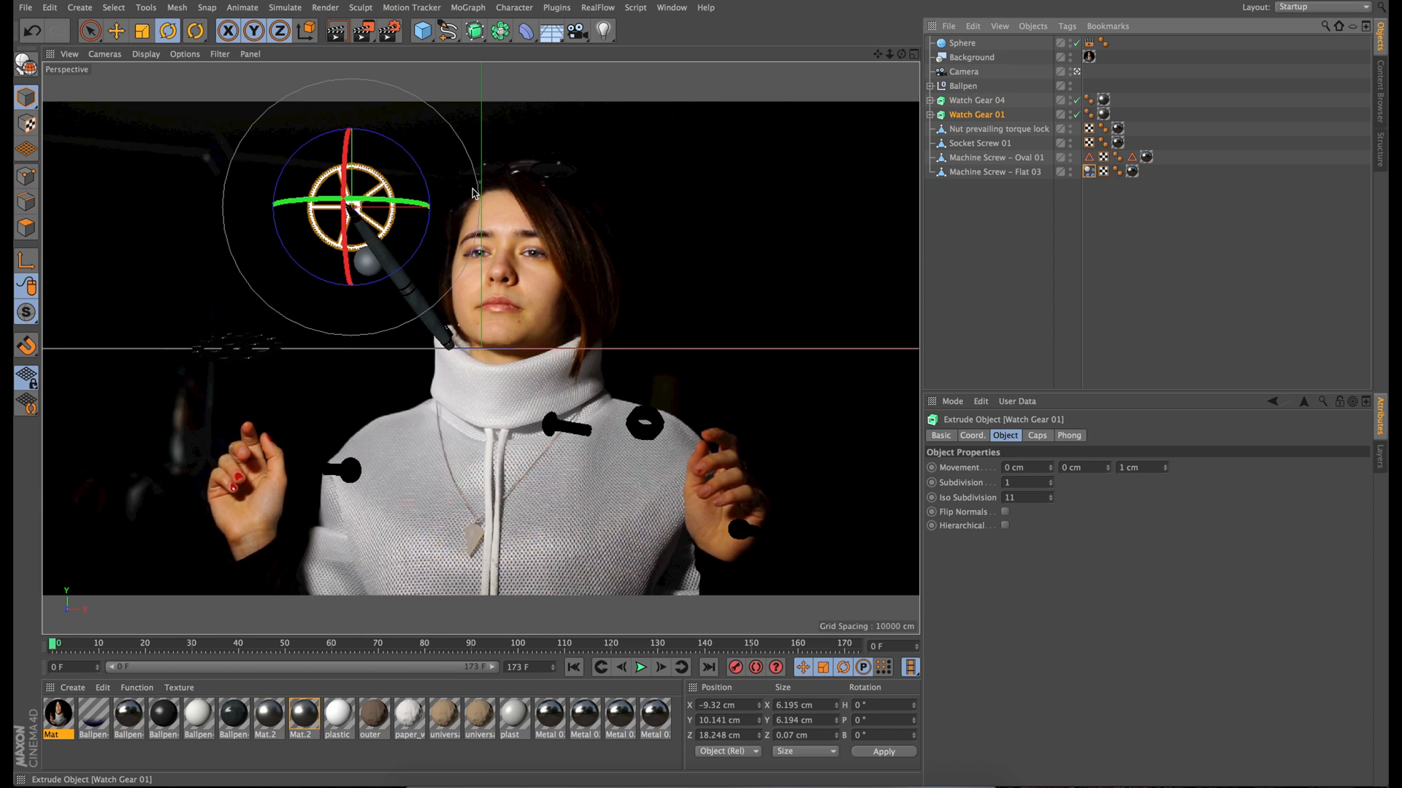
pyautogui.moveTo(398, 176); pyautogui.dragTo(400, 109)
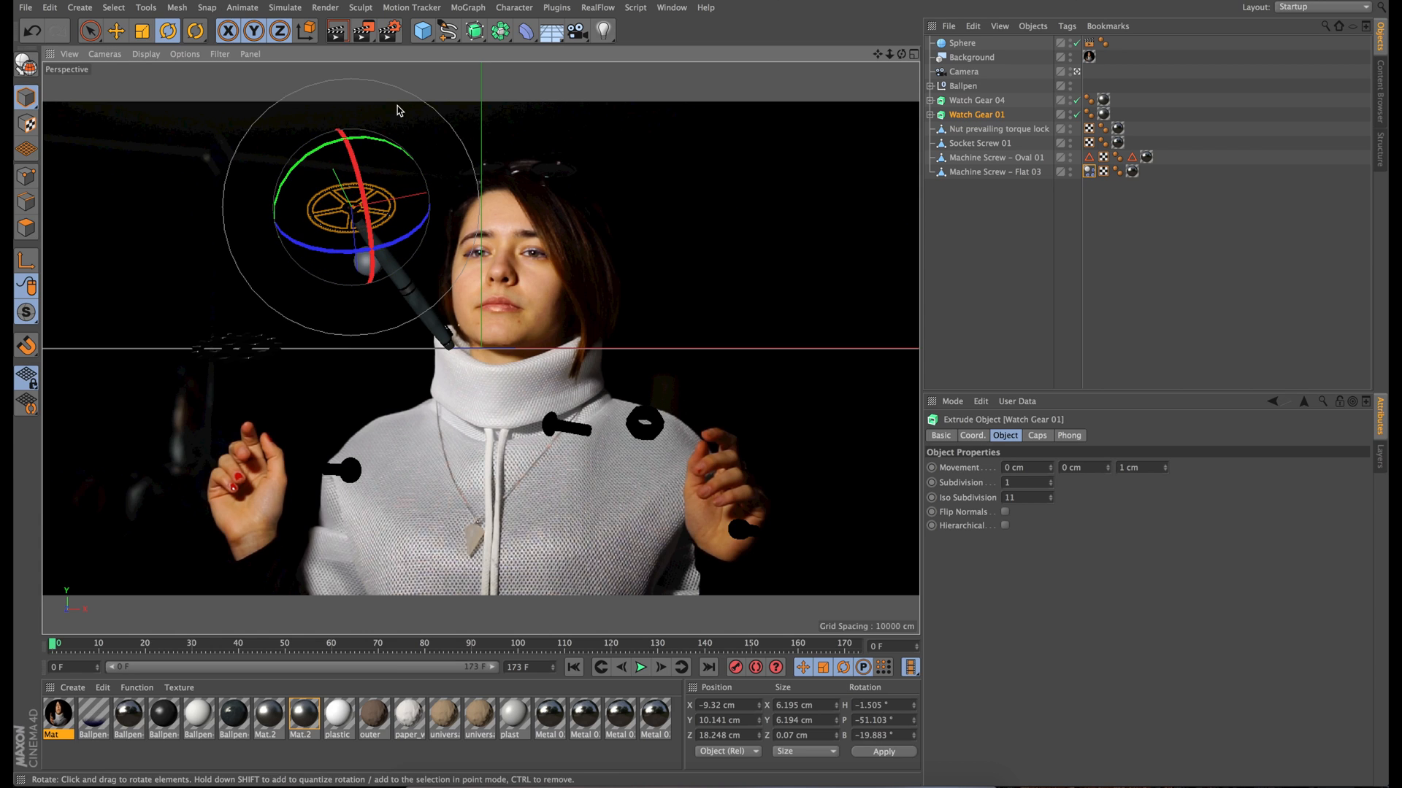
pyautogui.click(90, 32)
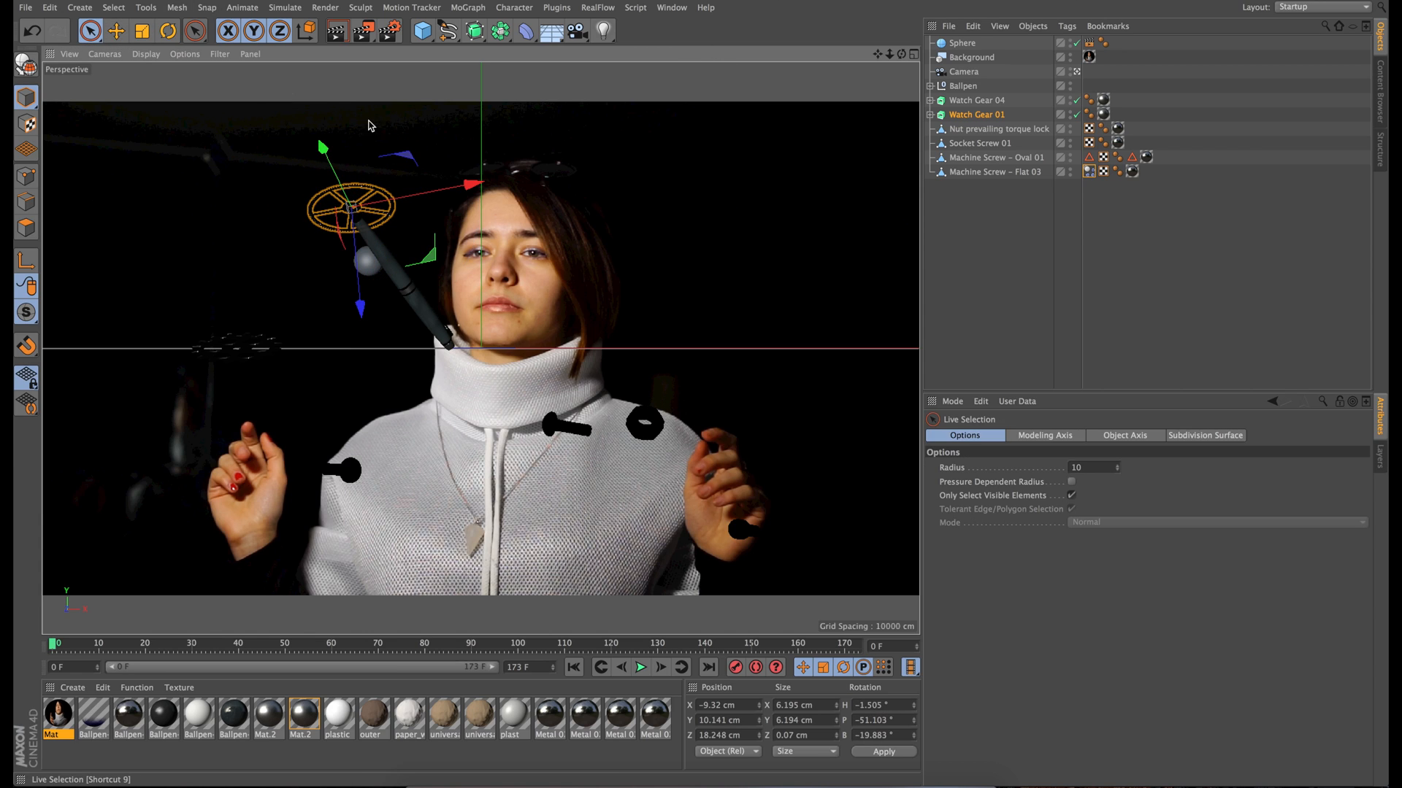
pyautogui.moveTo(464, 189); pyautogui.dragTo(351, 206)
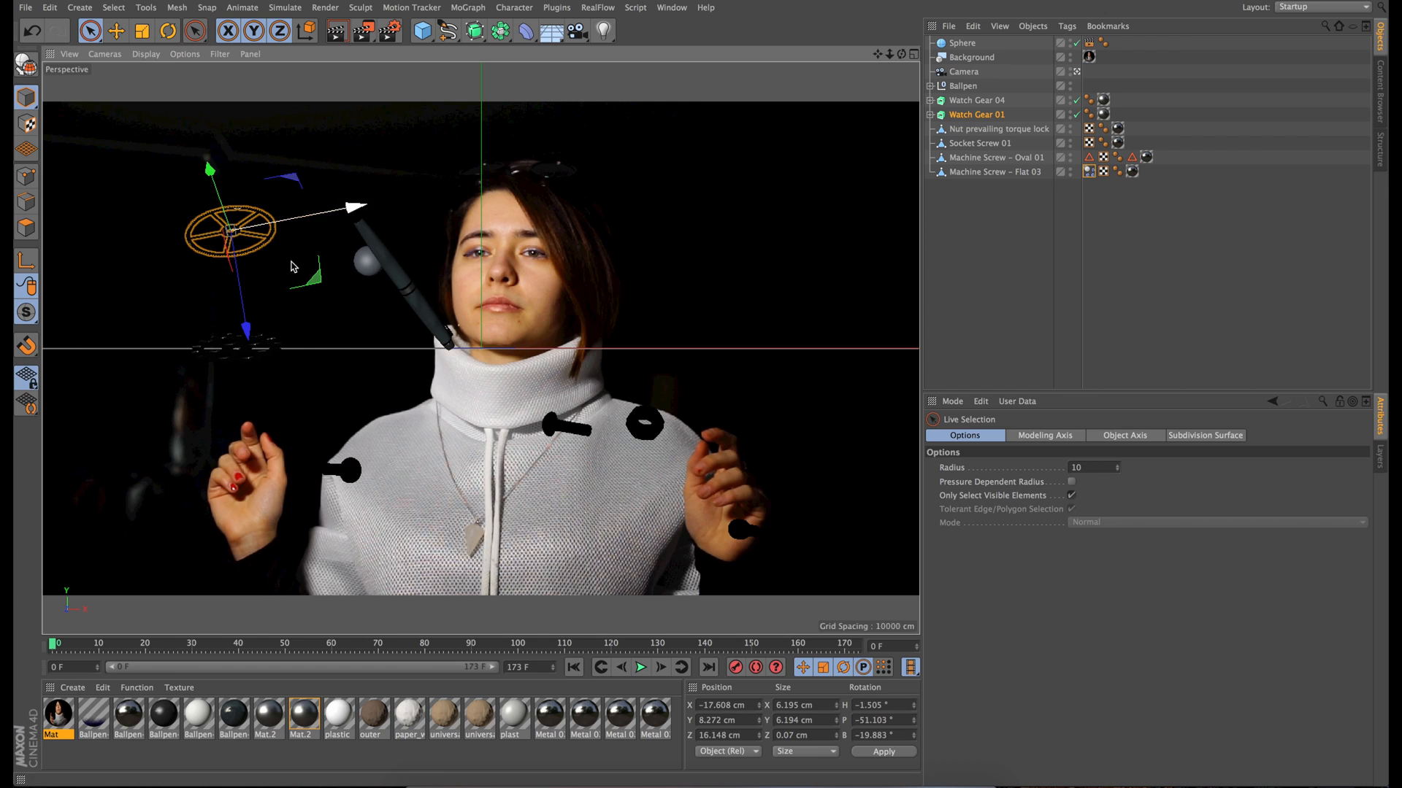
# Set the scale of Watch Gear 01 to 0.02.
pyautogui.click(978, 115)
pyautogui.click(972, 435)
pyautogui.doubleClick(1064, 468)
pyautogui.write('0.02')
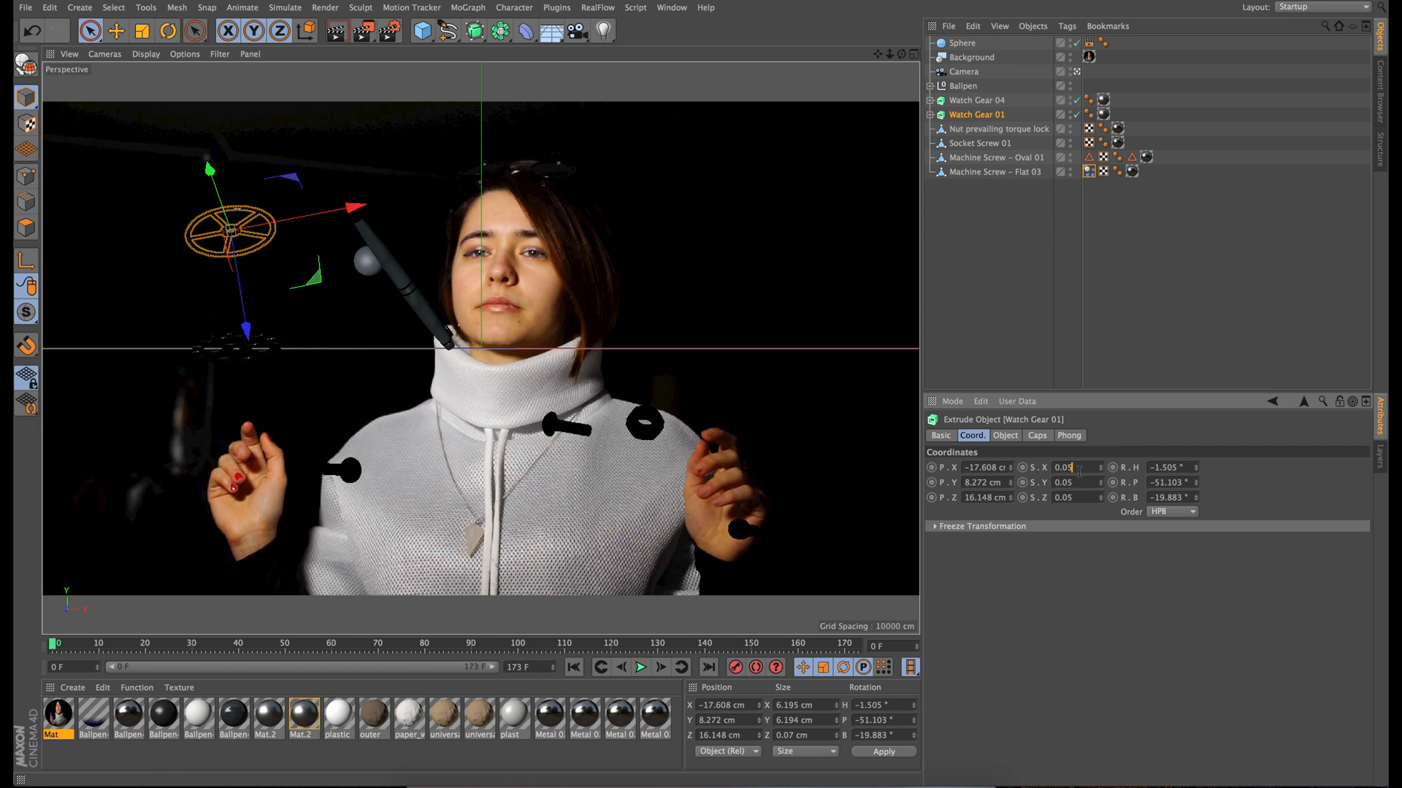
pyautogui.press('Tab')
pyautogui.write('0.02')
# Set the scale of Watch Gear 04 to 0.02 and move it to about X -20.6, Y 0.5, Z 12.7 cm.
pyautogui.click(977, 101)
pyautogui.write('0.02')
pyautogui.press('Return')
pyautogui.moveTo(320, 420); pyautogui.dragTo(258, 412)
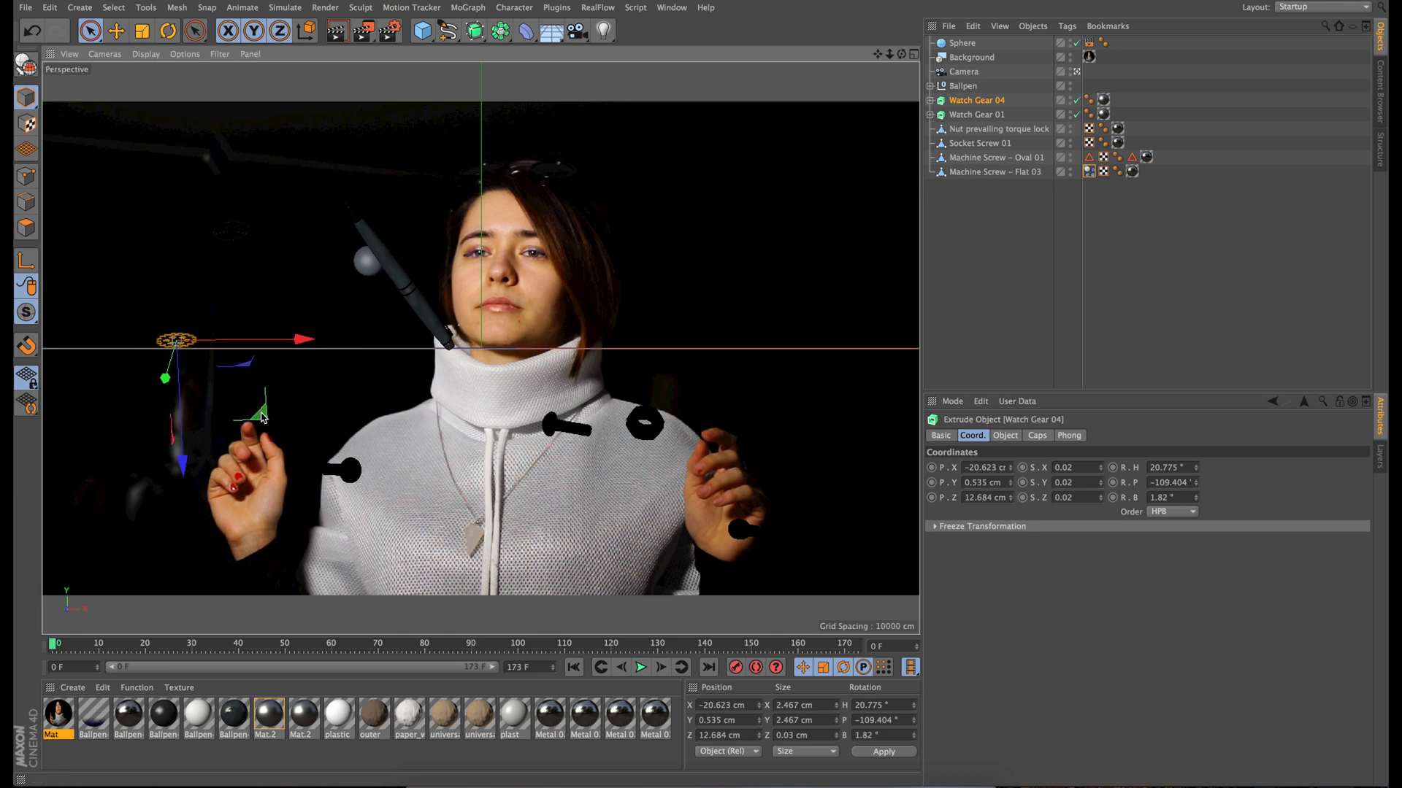
# Copy the dynamics tag from Machine Screw - Flat 03 to Machine Screw - Oval 01, with an initial angular velocity of -6°, 9° and -5°.
pyautogui.press('r')
pyautogui.click(964, 86)
pyautogui.click(991, 158)
pyautogui.moveTo(1089, 171); pyautogui.dragTo(1163, 162)
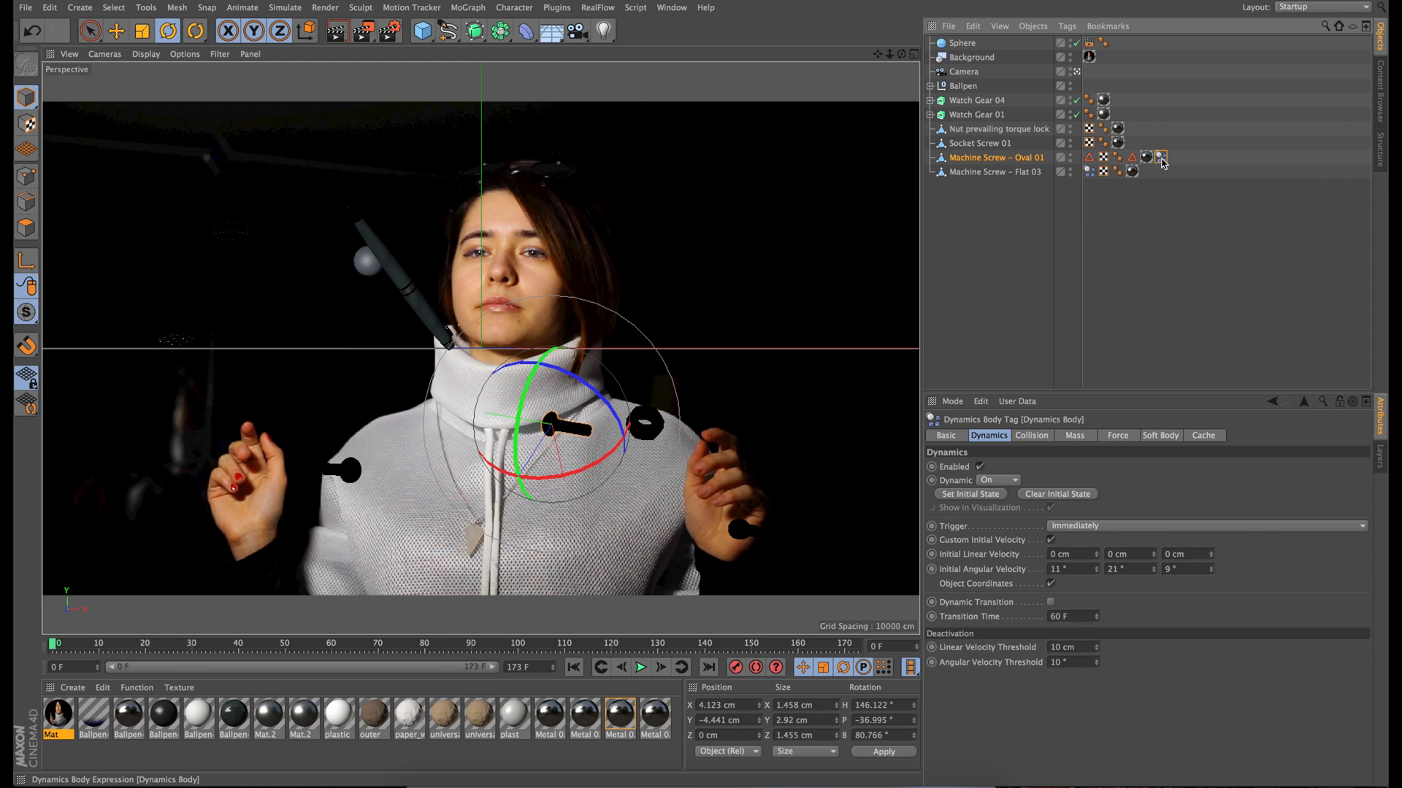
pyautogui.moveTo(1096, 570); pyautogui.dragTo(1096, 573)
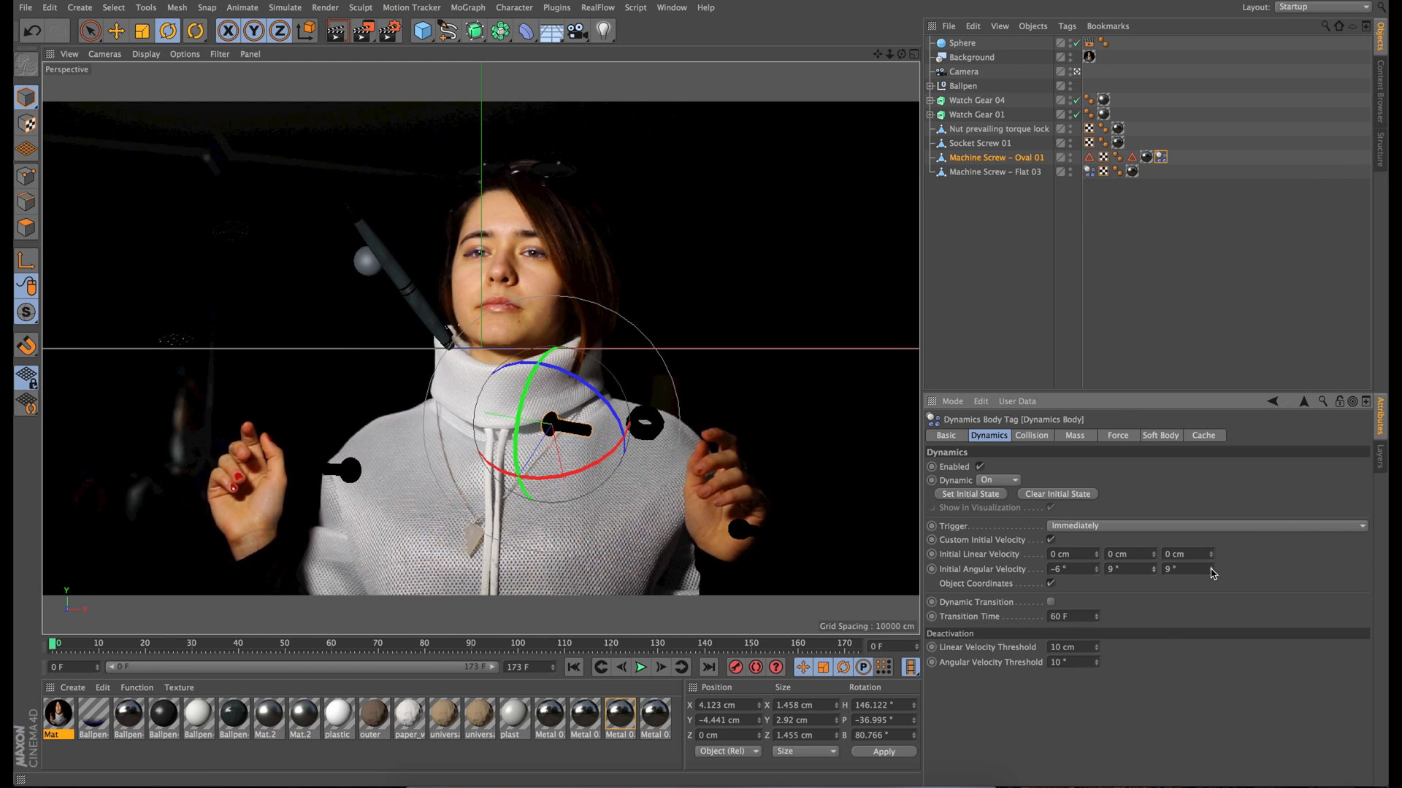
# Play the simulation briefly, and copy the dynamics tag to the Ballpen, both watch gears, the nut and Socket Screw 01, varying their initial angular velocities.
pyautogui.click(641, 668)
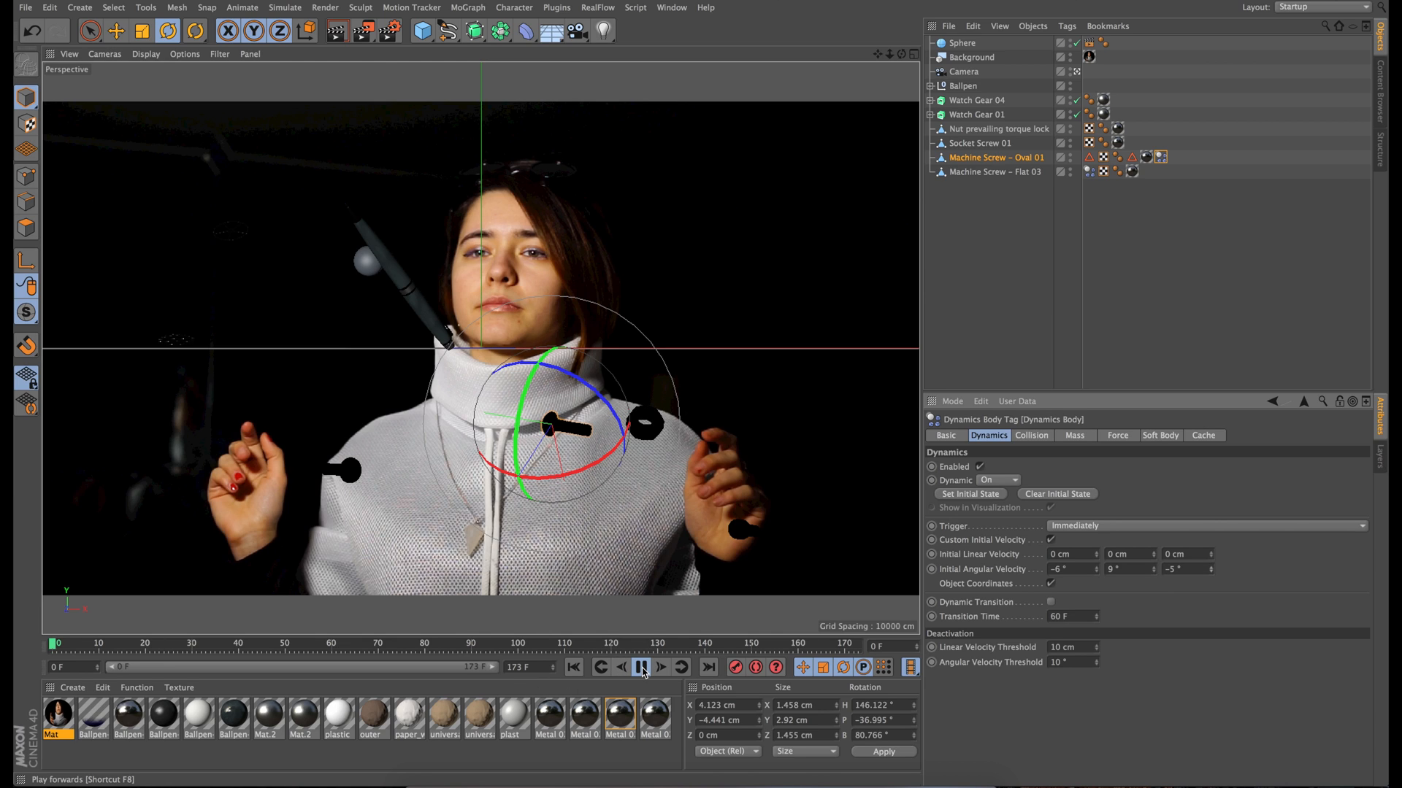
pyautogui.click(641, 668)
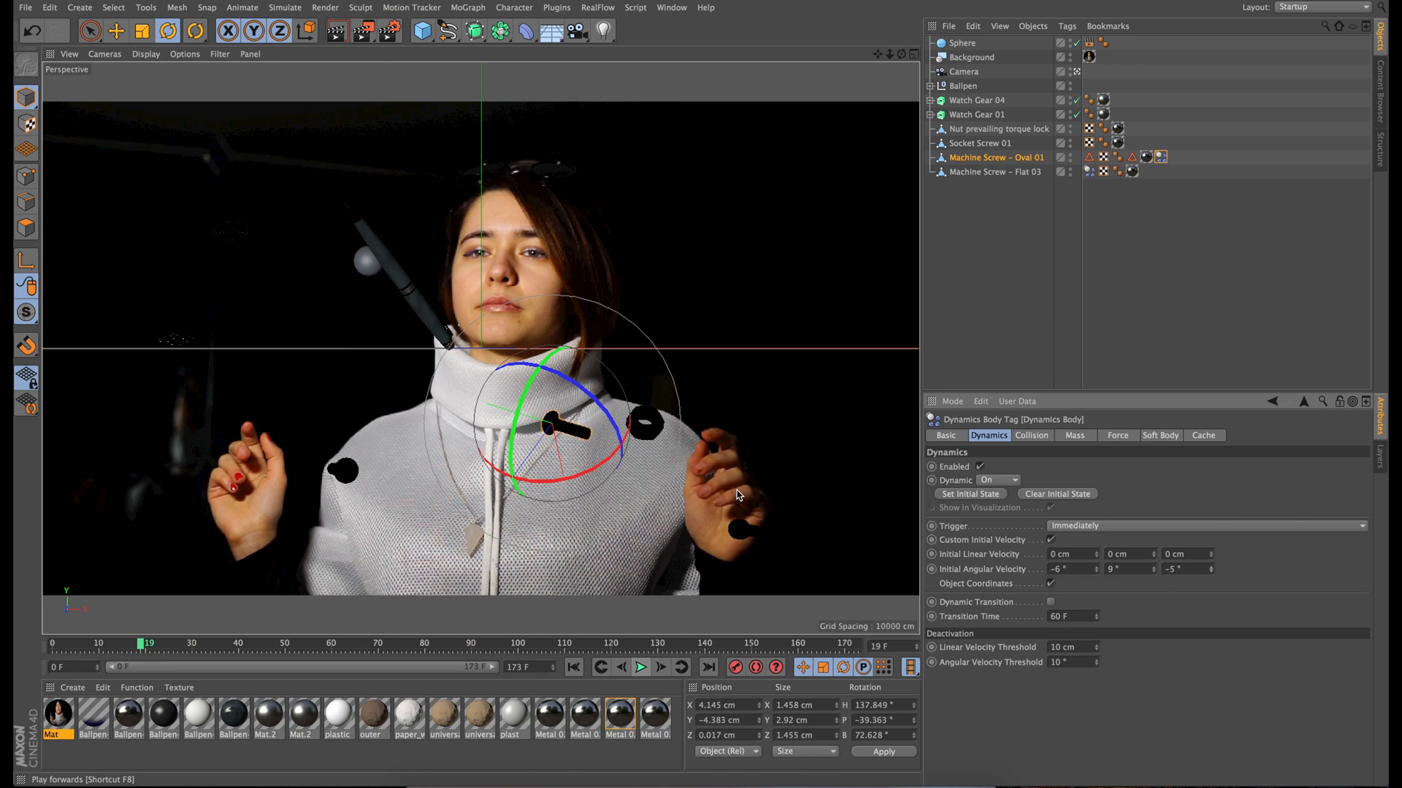
pyautogui.keyDown('ctrl'); pyautogui.moveTo(1166, 160); pyautogui.dragTo(1117, 114); pyautogui.keyUp('ctrl')
pyautogui.moveTo(1211, 569); pyautogui.dragTo(1214, 573)
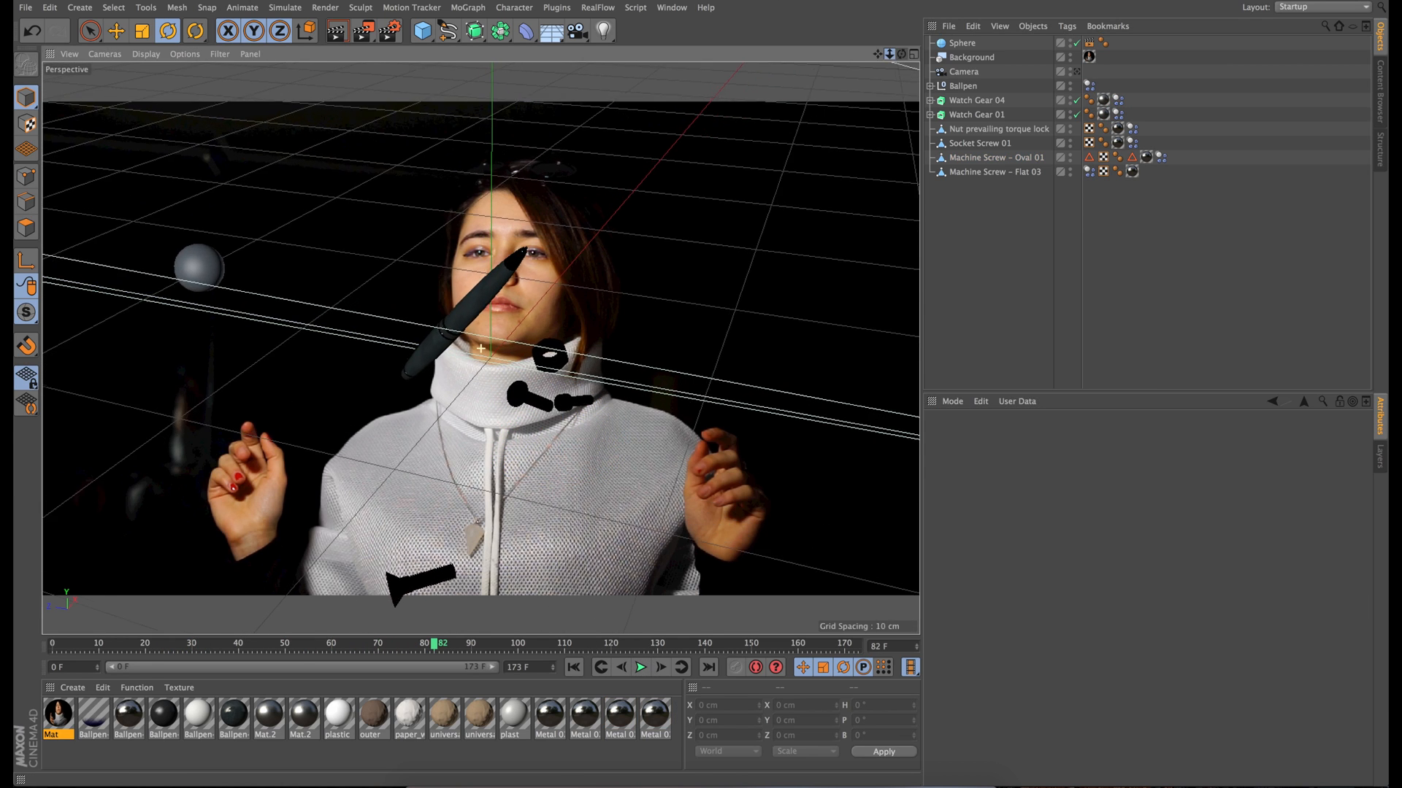
# Check the sphere's path near frame 106, and at frame 0 rotate the Ballpen to about H -59°, P -44°, B -11° and move it to about X -5.7, Y 4.3, Z 0.2 cm.
pyautogui.moveTo(889, 54)
pyautogui.mouseDown()
pyautogui.moveTo(920, 73)
pyautogui.moveTo(905, 102)
pyautogui.moveTo(876, 81)
pyautogui.moveTo(903, 57)
pyautogui.moveTo(883, 56)
pyautogui.mouseUp()
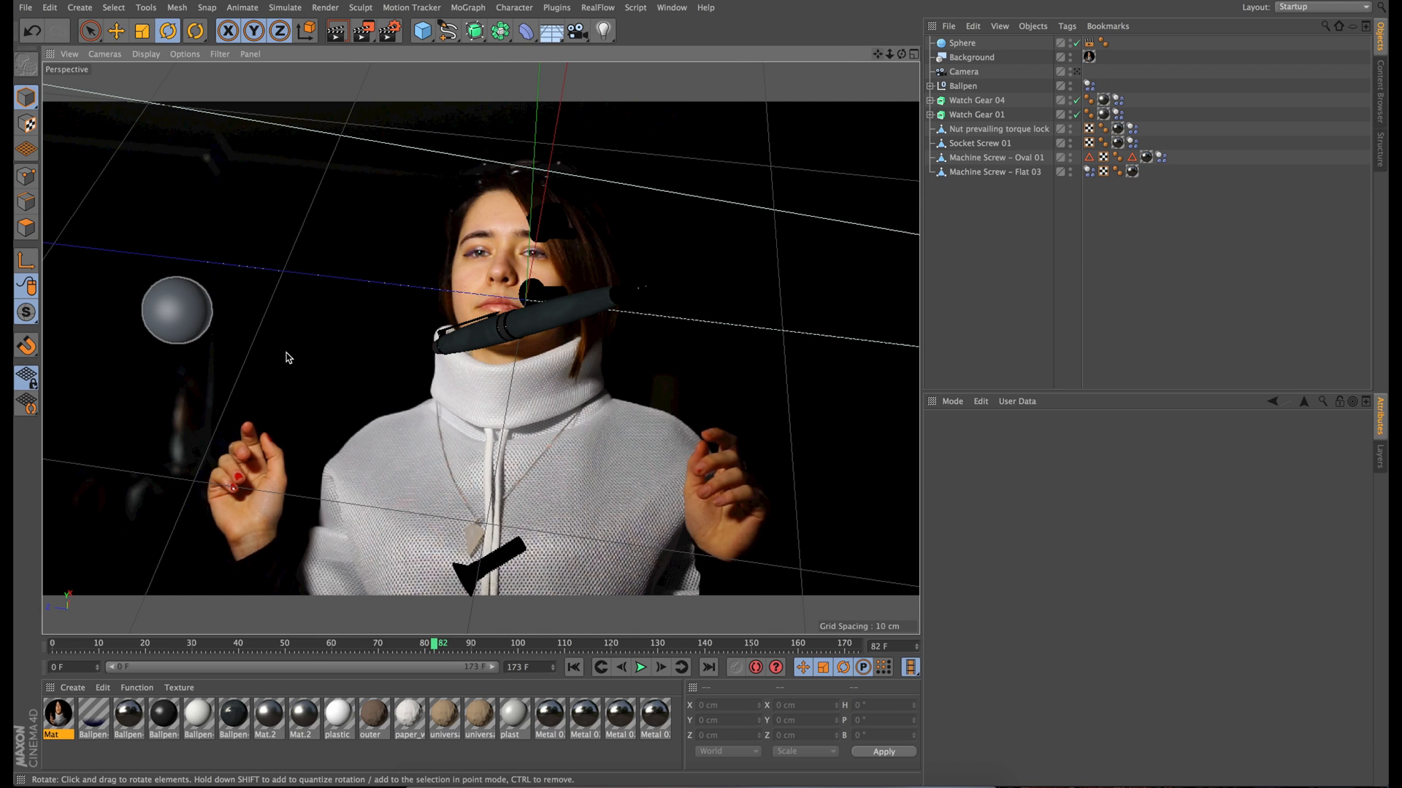
pyautogui.moveTo(447, 645); pyautogui.dragTo(544, 643)
pyautogui.moveTo(890, 58); pyautogui.dragTo(951, 116)
pyautogui.click(963, 86)
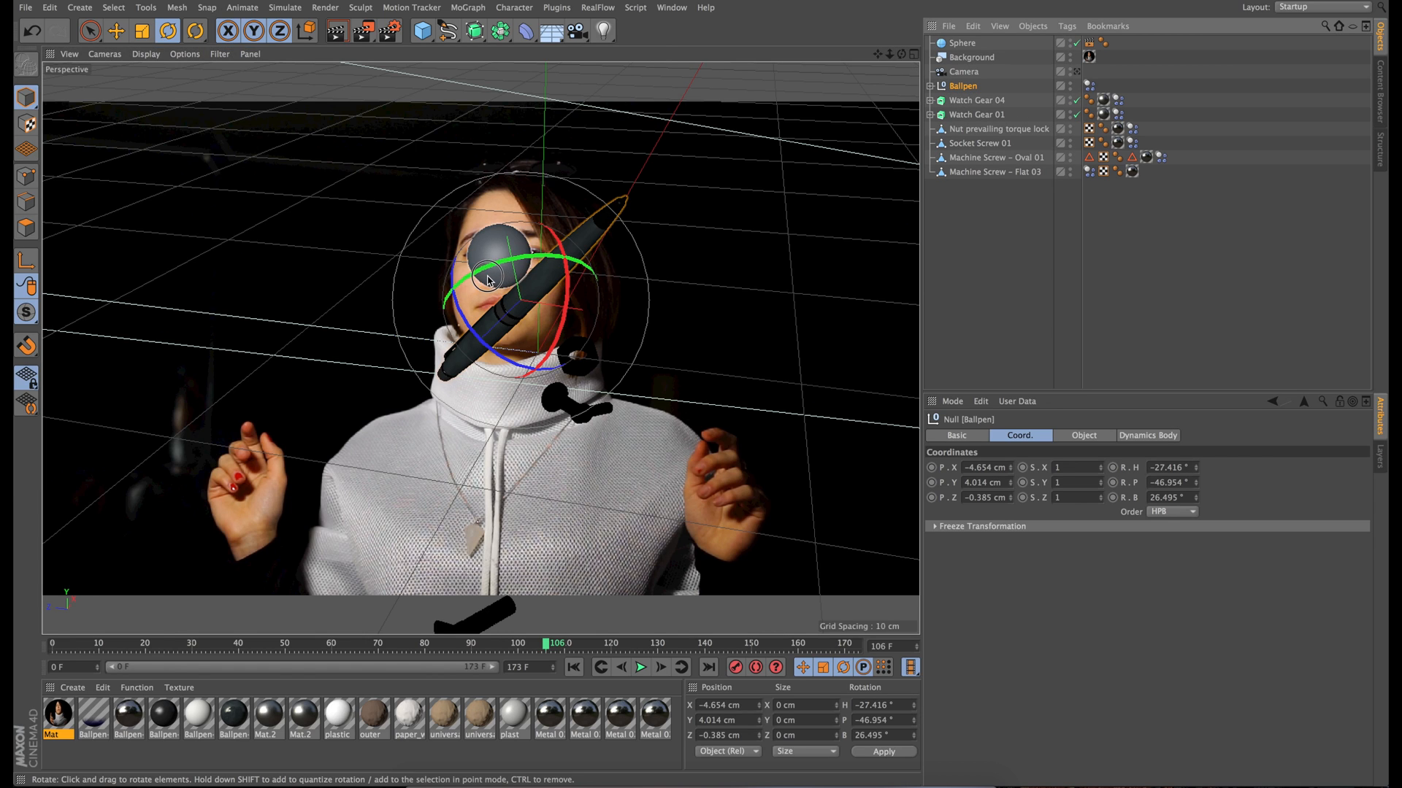
pyautogui.moveTo(524, 262); pyautogui.dragTo(482, 267)
pyautogui.click(575, 668)
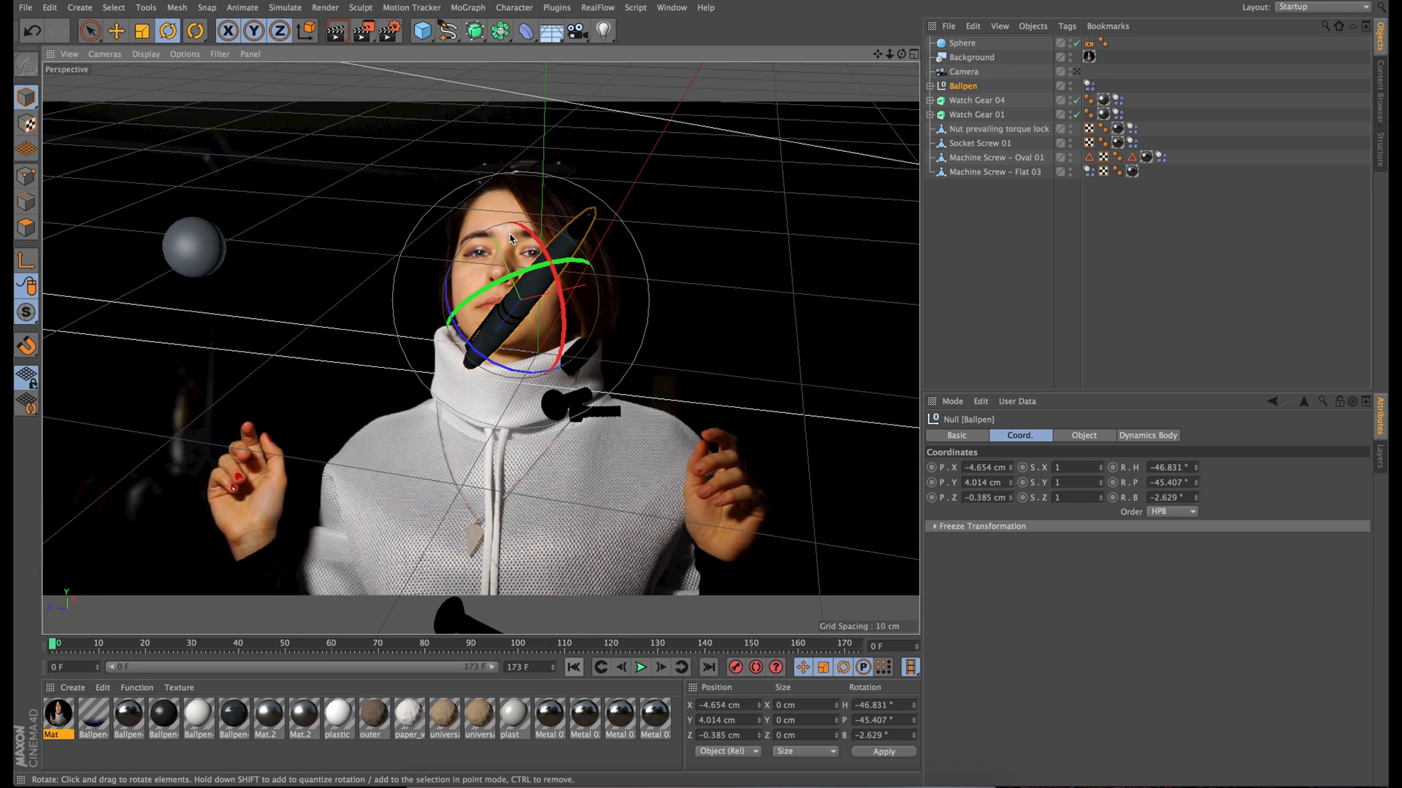
pyautogui.moveTo(520, 281); pyautogui.dragTo(486, 266)
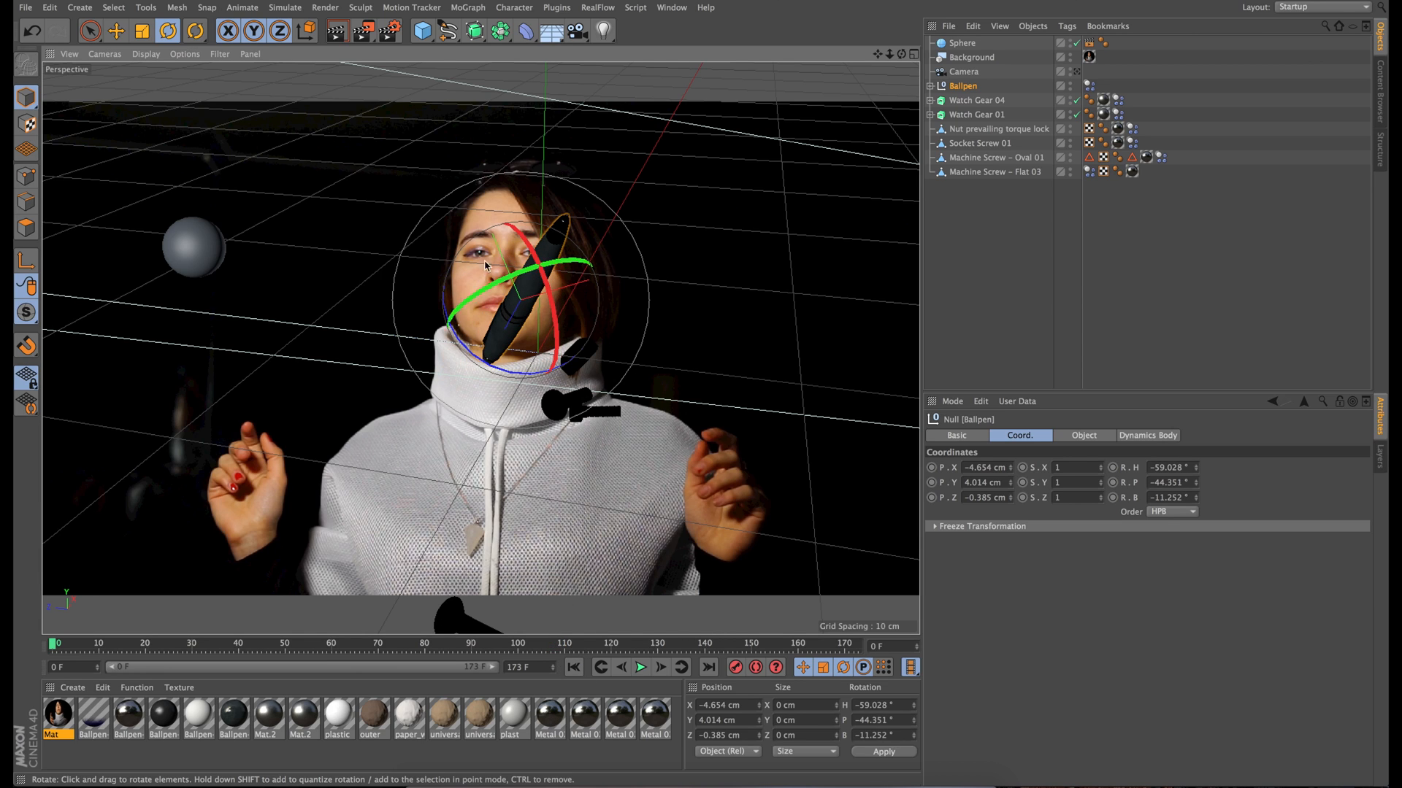
pyautogui.click(90, 29)
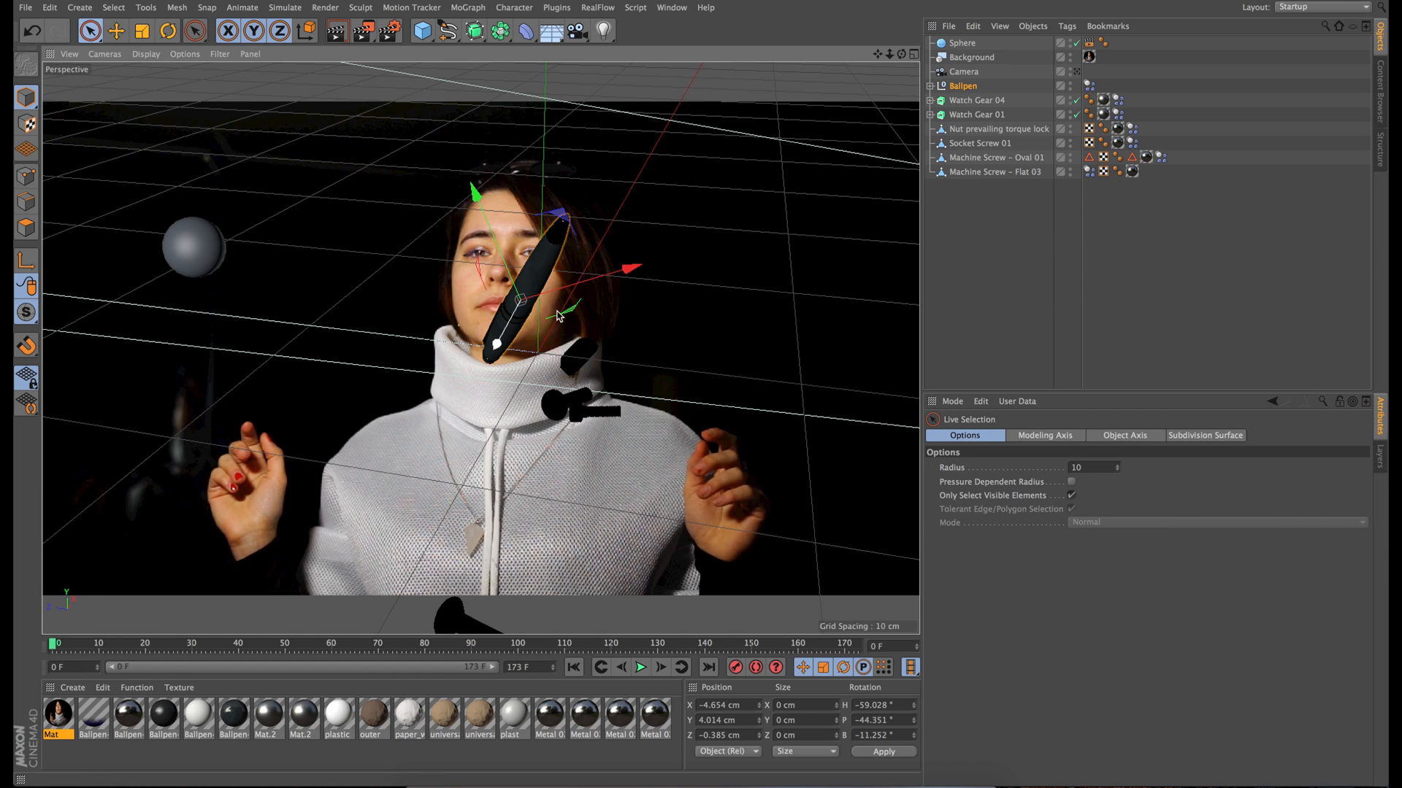
pyautogui.moveTo(570, 318); pyautogui.dragTo(548, 315)
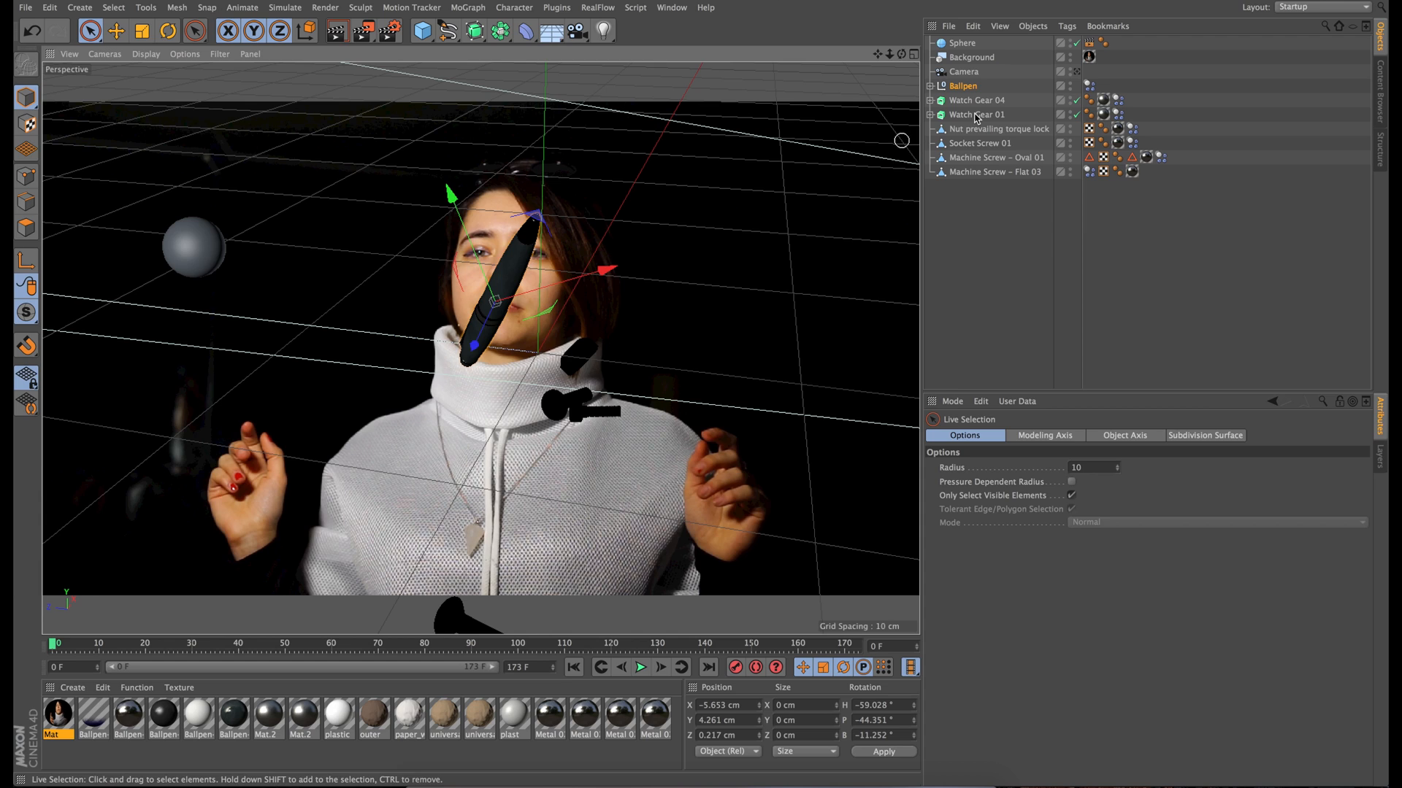
# Add a Collider Body tag to the Sphere and play the simulation to frame 117.
pyautogui.click(970, 45)
pyautogui.rightClick(971, 46)
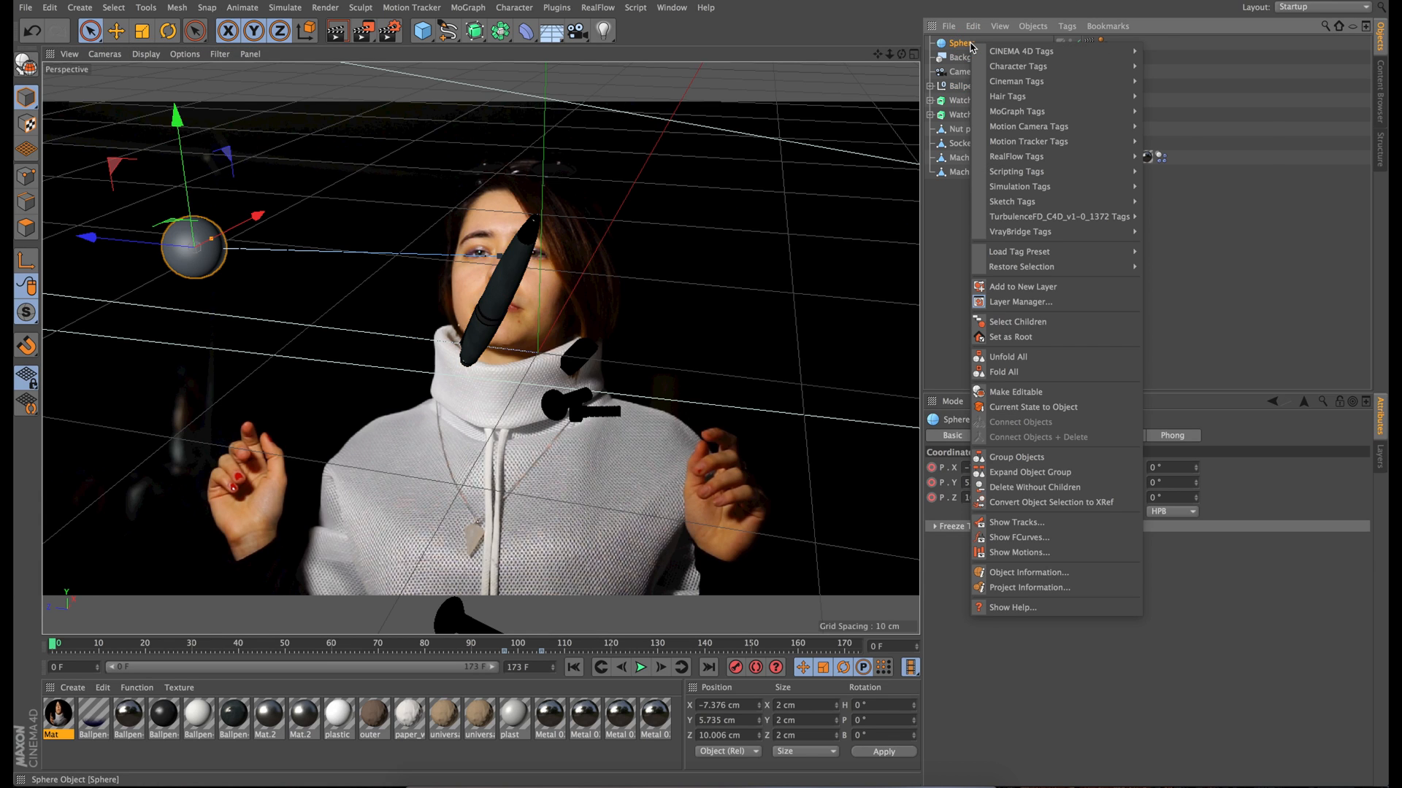
pyautogui.moveTo(990, 51)
pyautogui.moveTo(1019, 188)
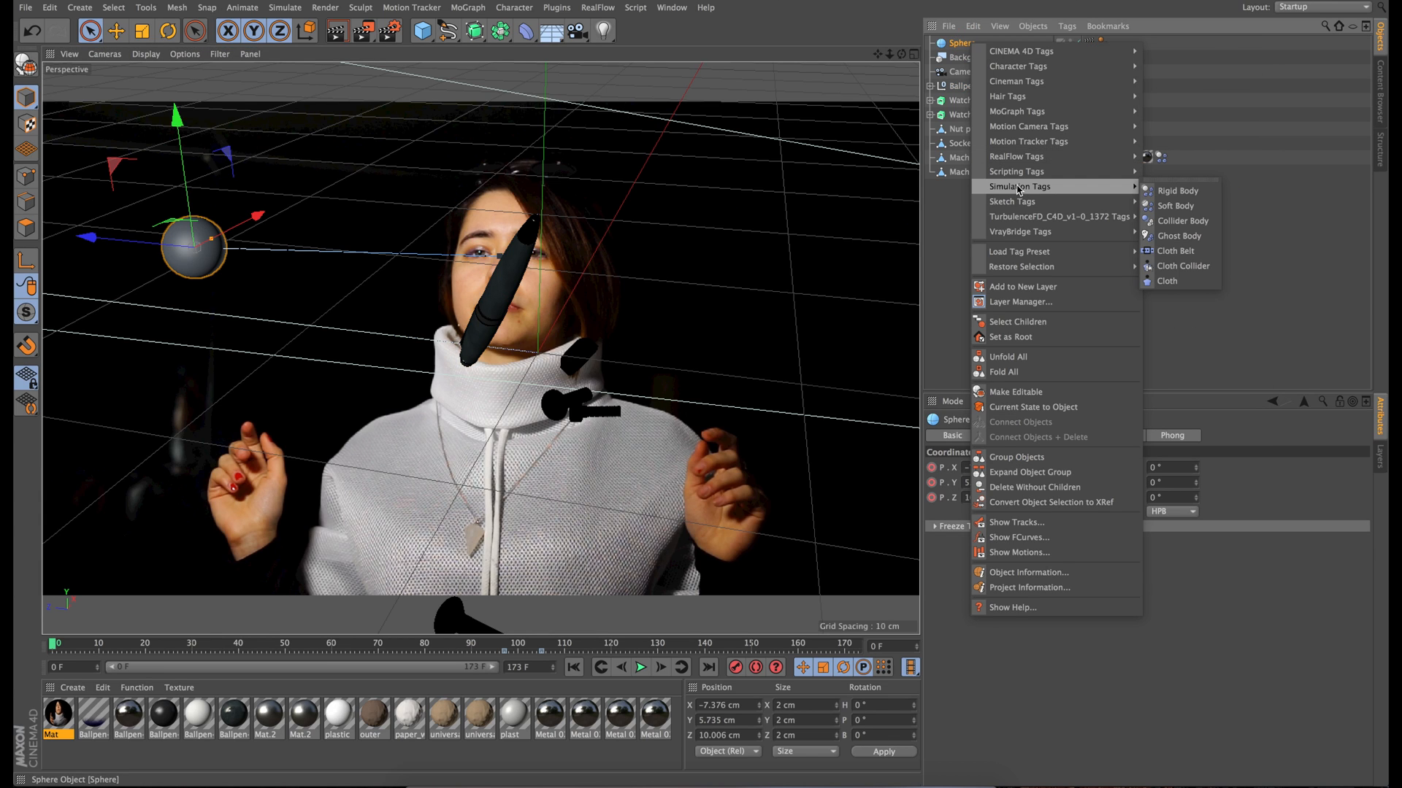
pyautogui.click(1172, 221)
pyautogui.click(1008, 232)
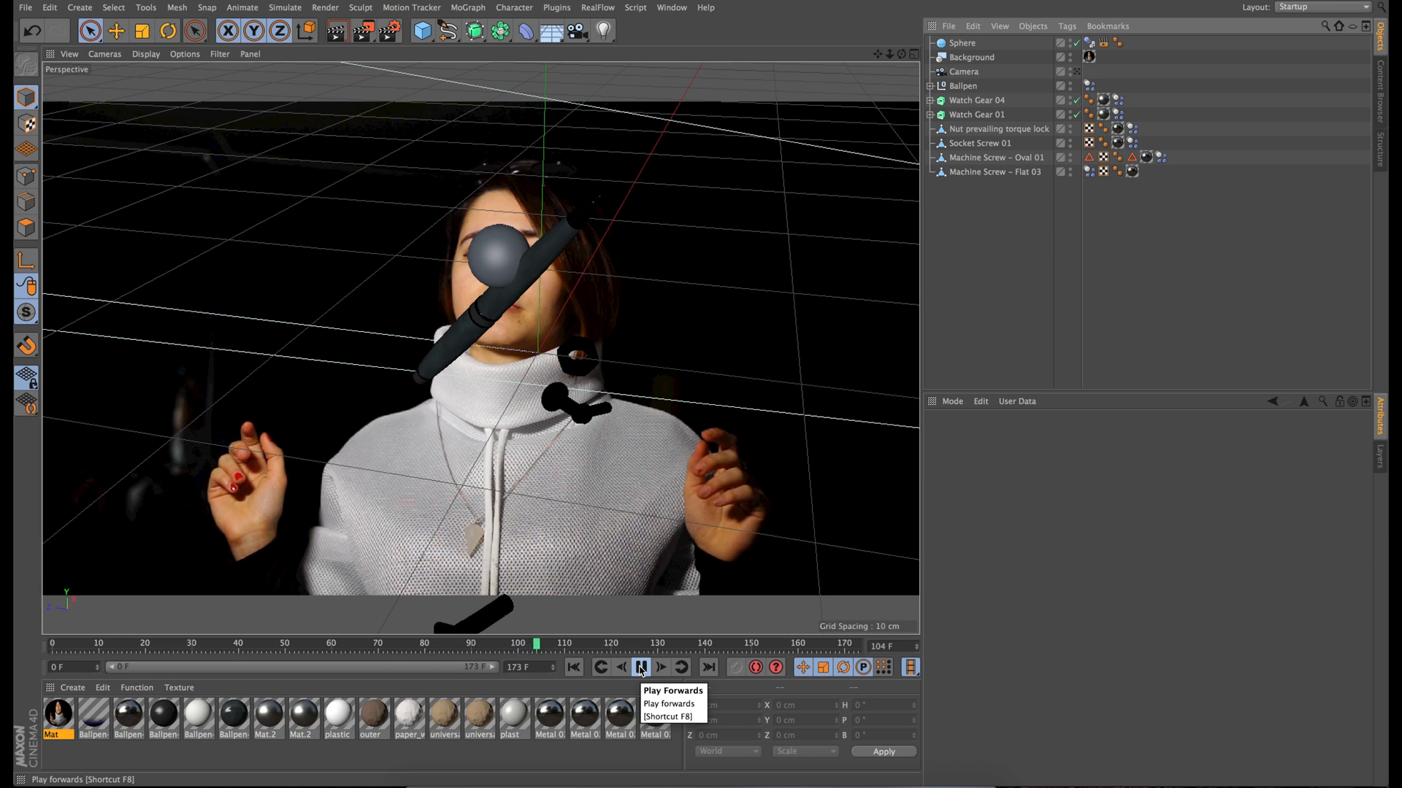
pyautogui.click(641, 667)
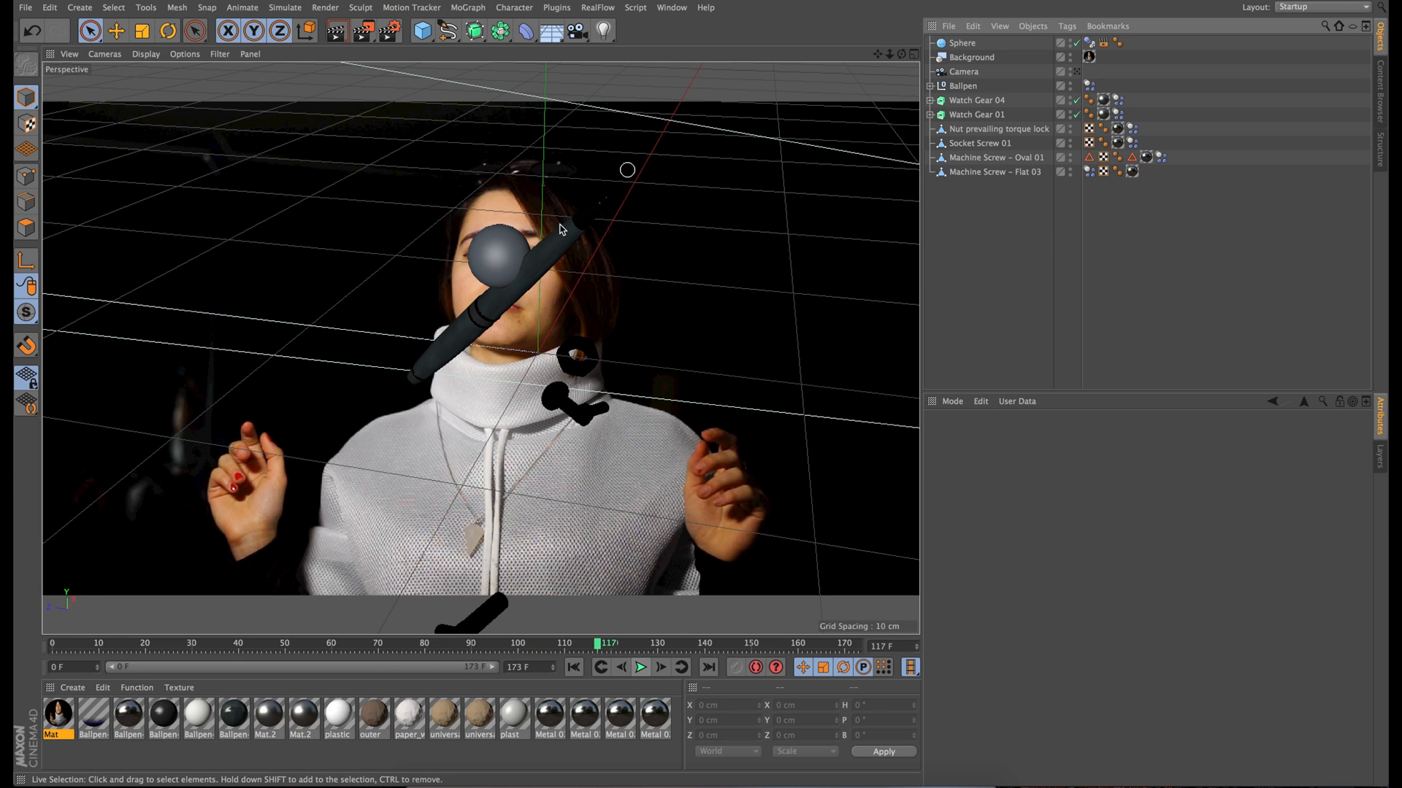
# Expand the Ballpen hierarchy, add a Cylinder and make it a child of Ballpen.
pyautogui.click(930, 86)
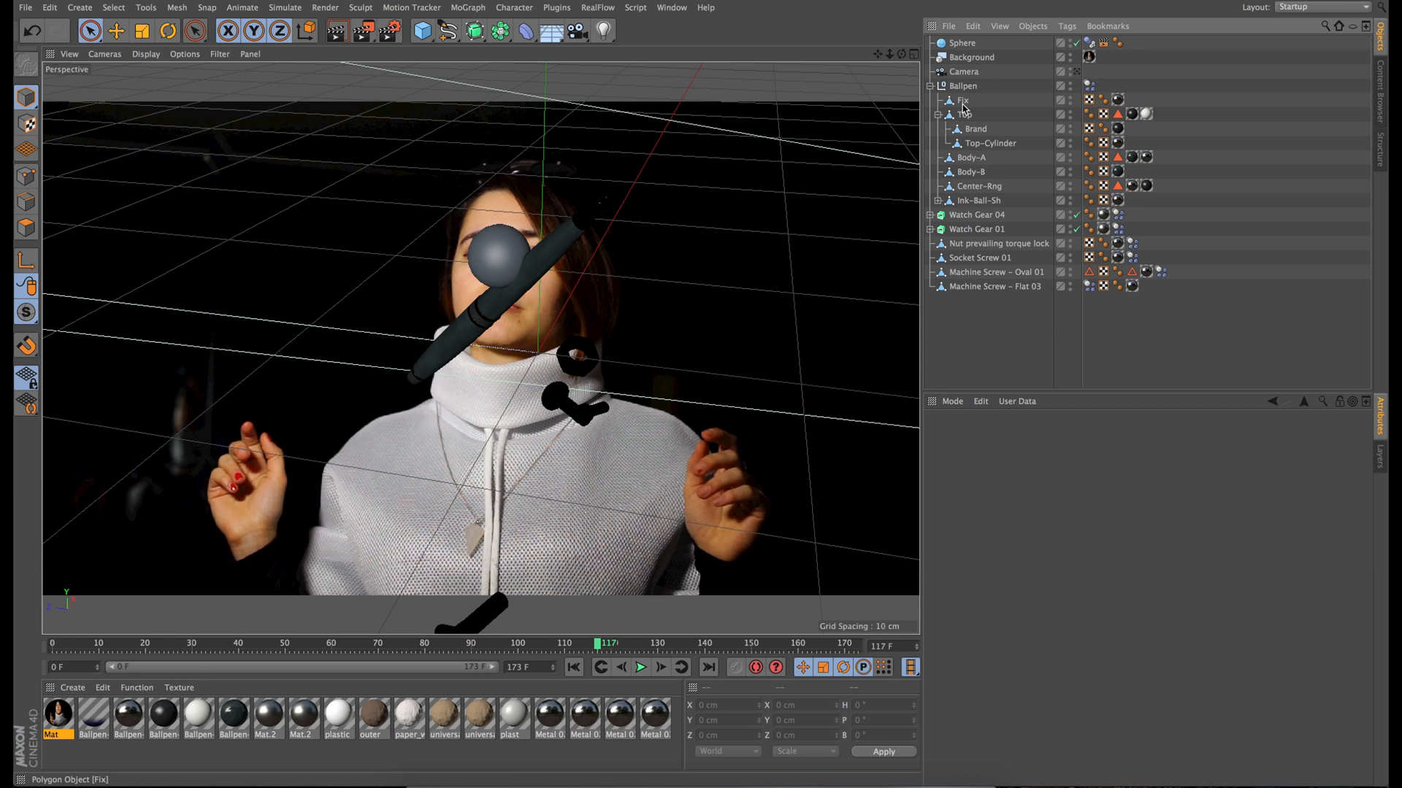
pyautogui.click(937, 115)
pyautogui.click(964, 101)
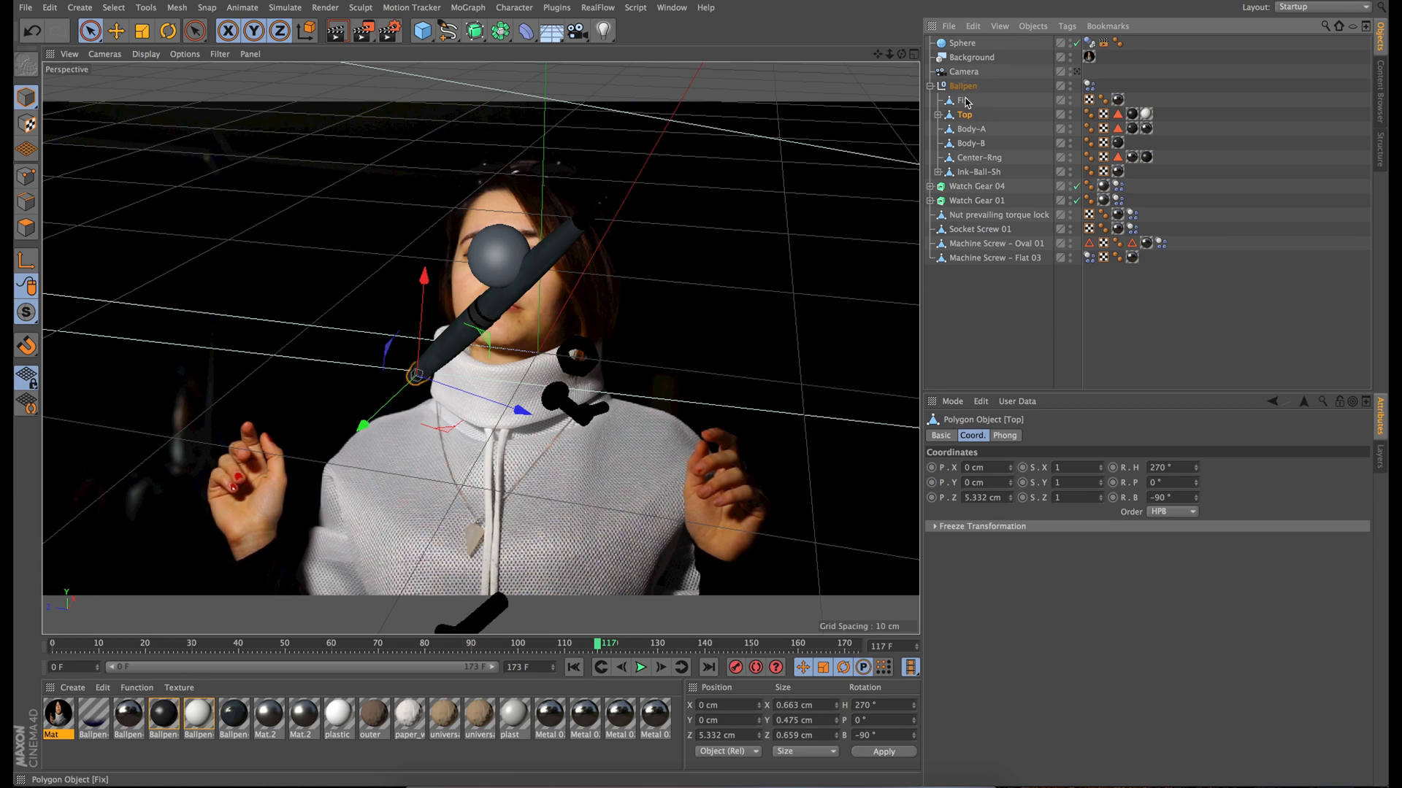
pyautogui.click(970, 172)
pyautogui.click(962, 86)
pyautogui.click(423, 30)
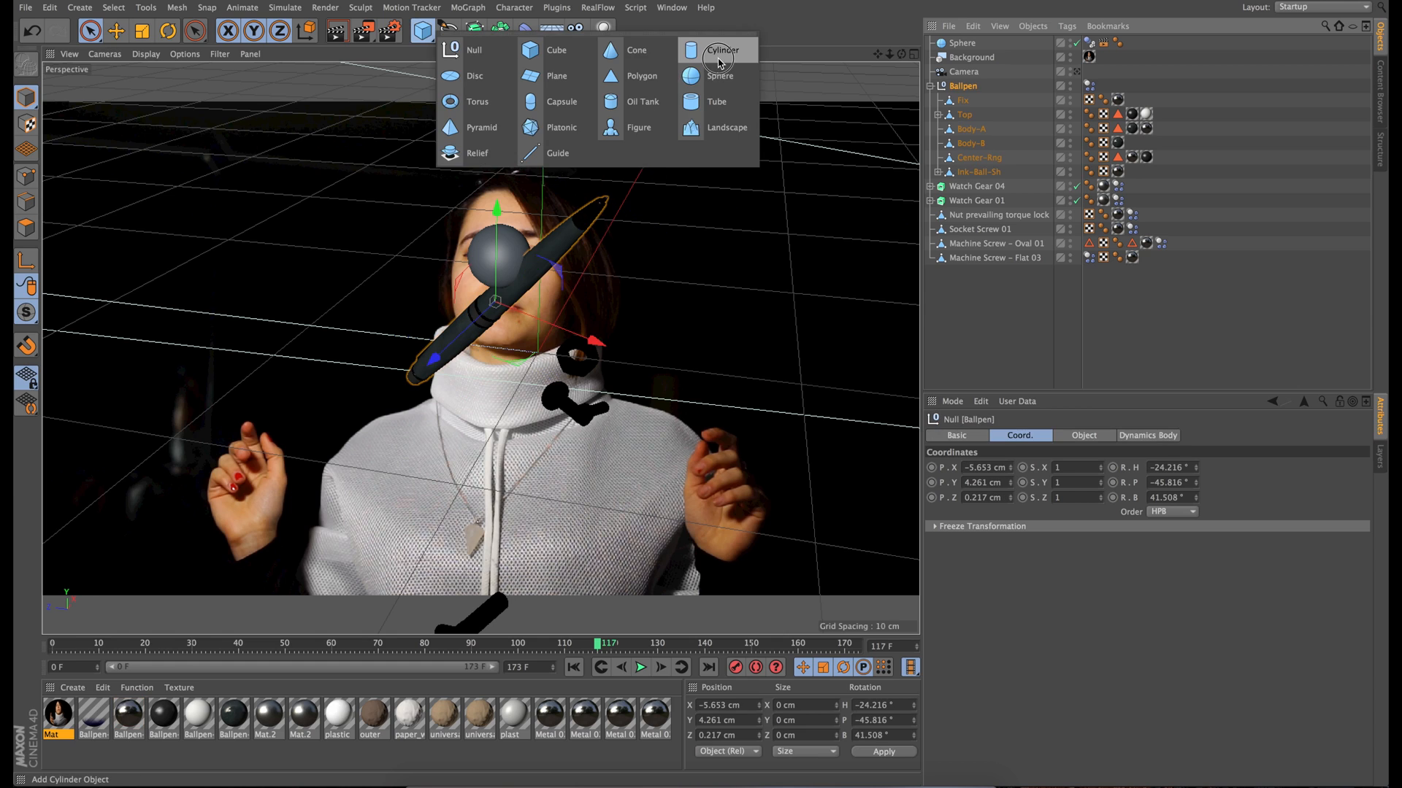
pyautogui.click(718, 55)
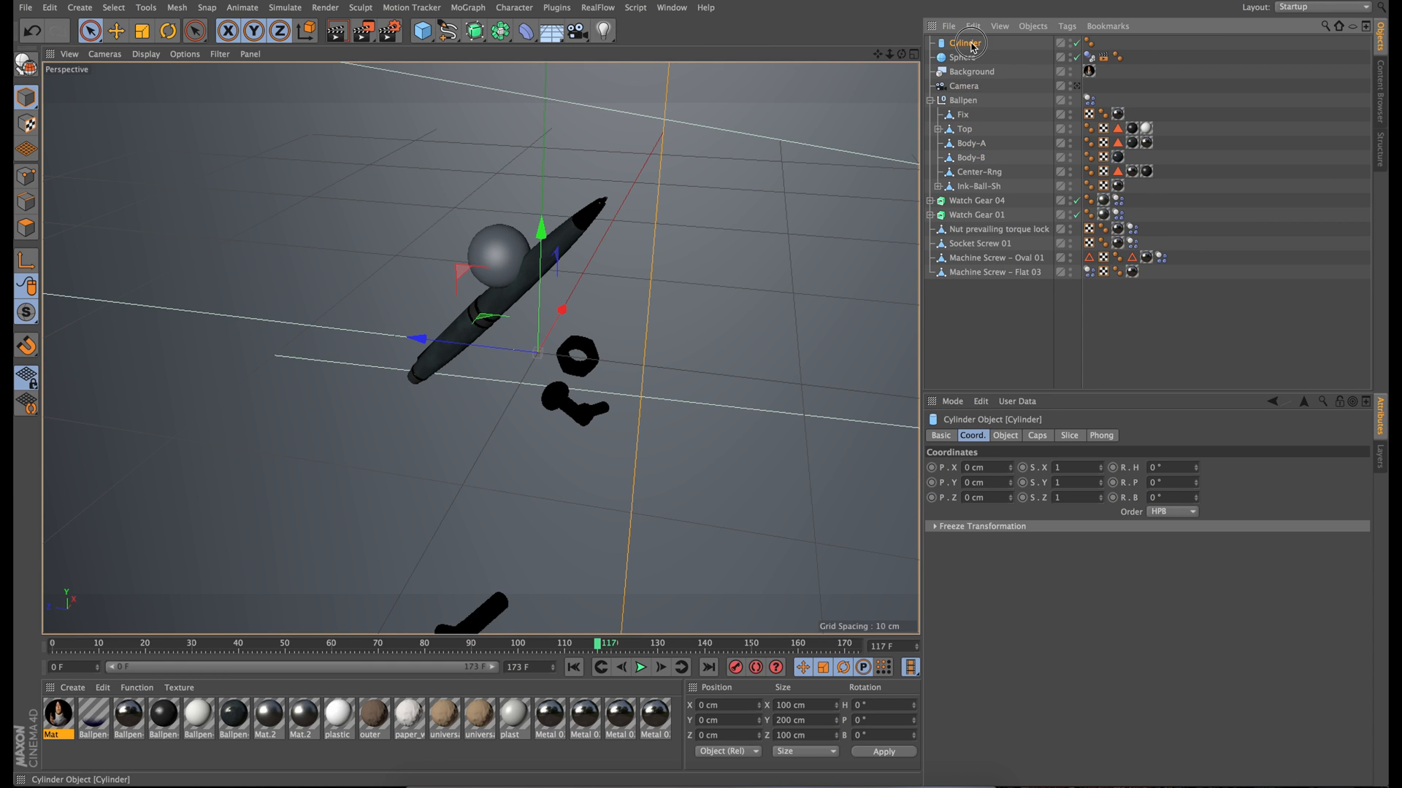
pyautogui.moveTo(970, 46); pyautogui.dragTo(967, 94)
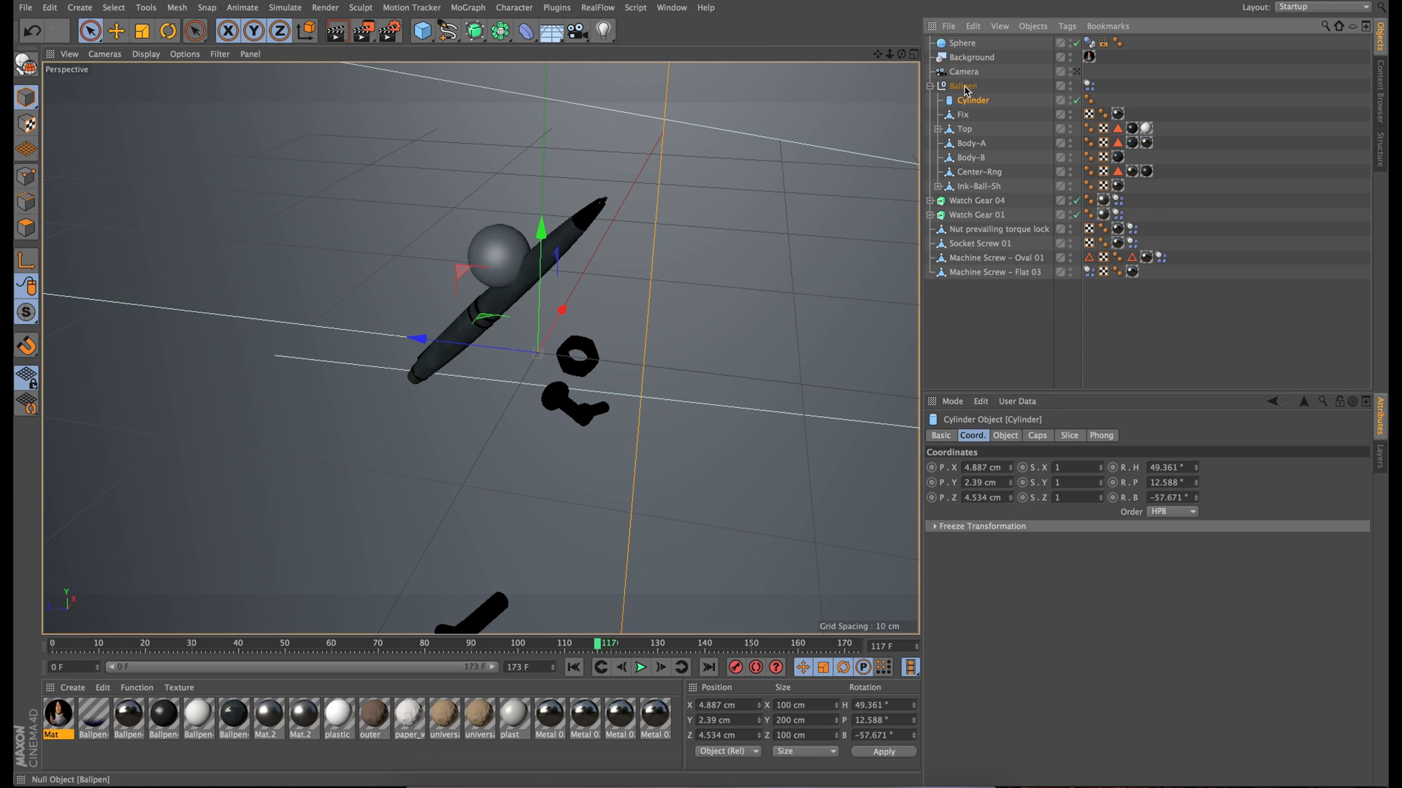
# Group the pen parts from Fix to Ink-Ball-Sh into a null and make that group a child of the Cylinder.
pyautogui.click(964, 116)
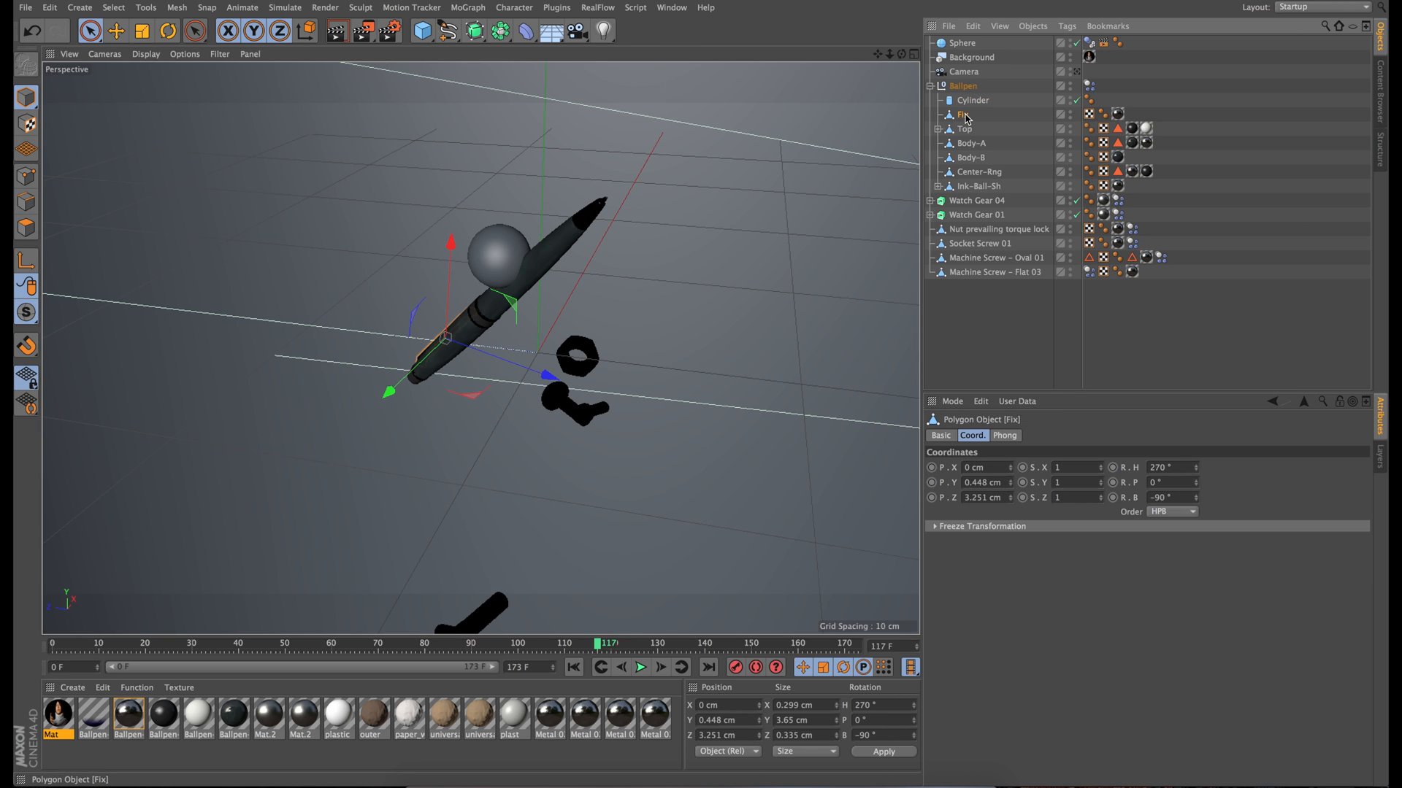
pyautogui.keyDown('shift'); pyautogui.click(973, 188); pyautogui.keyUp('shift')
pyautogui.rightClick(975, 189)
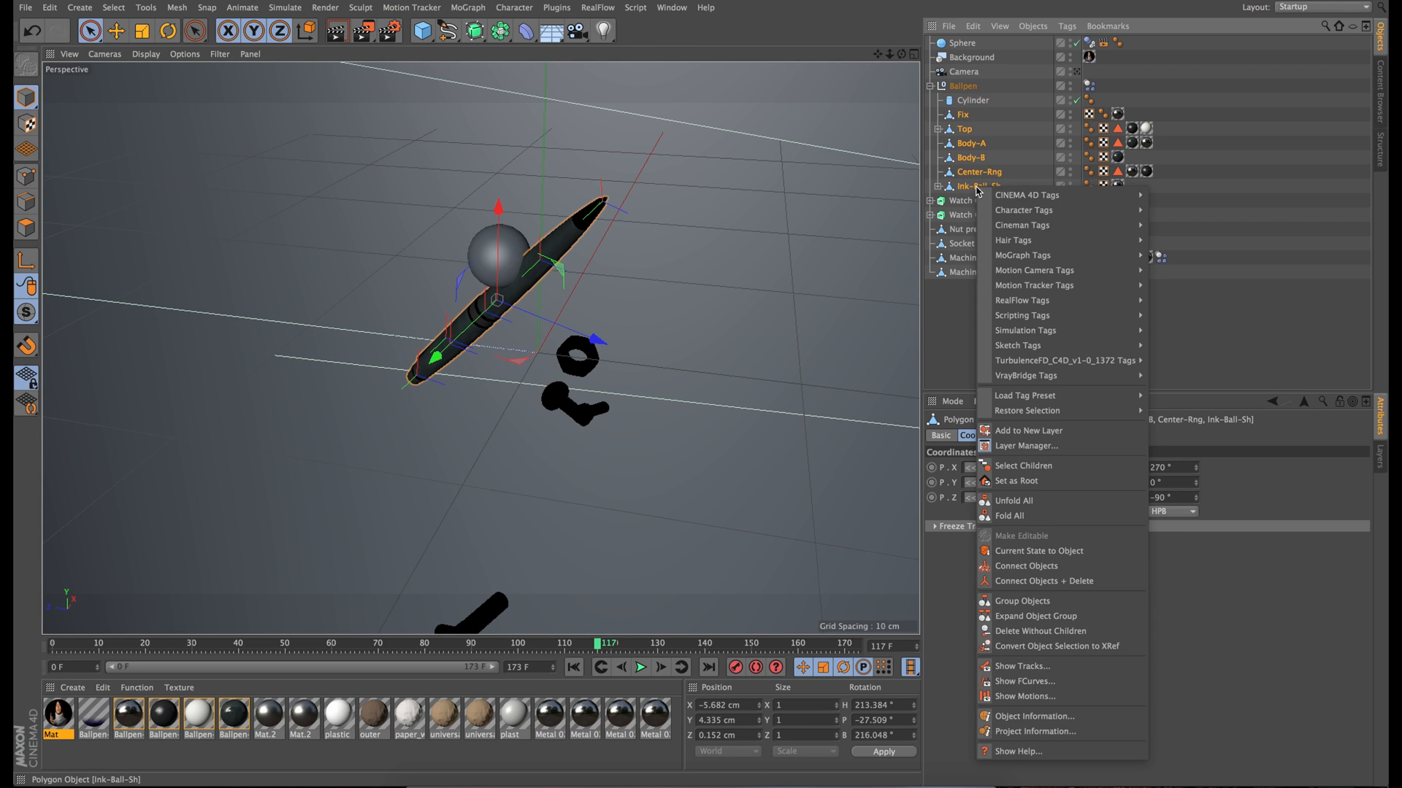
pyautogui.click(1022, 601)
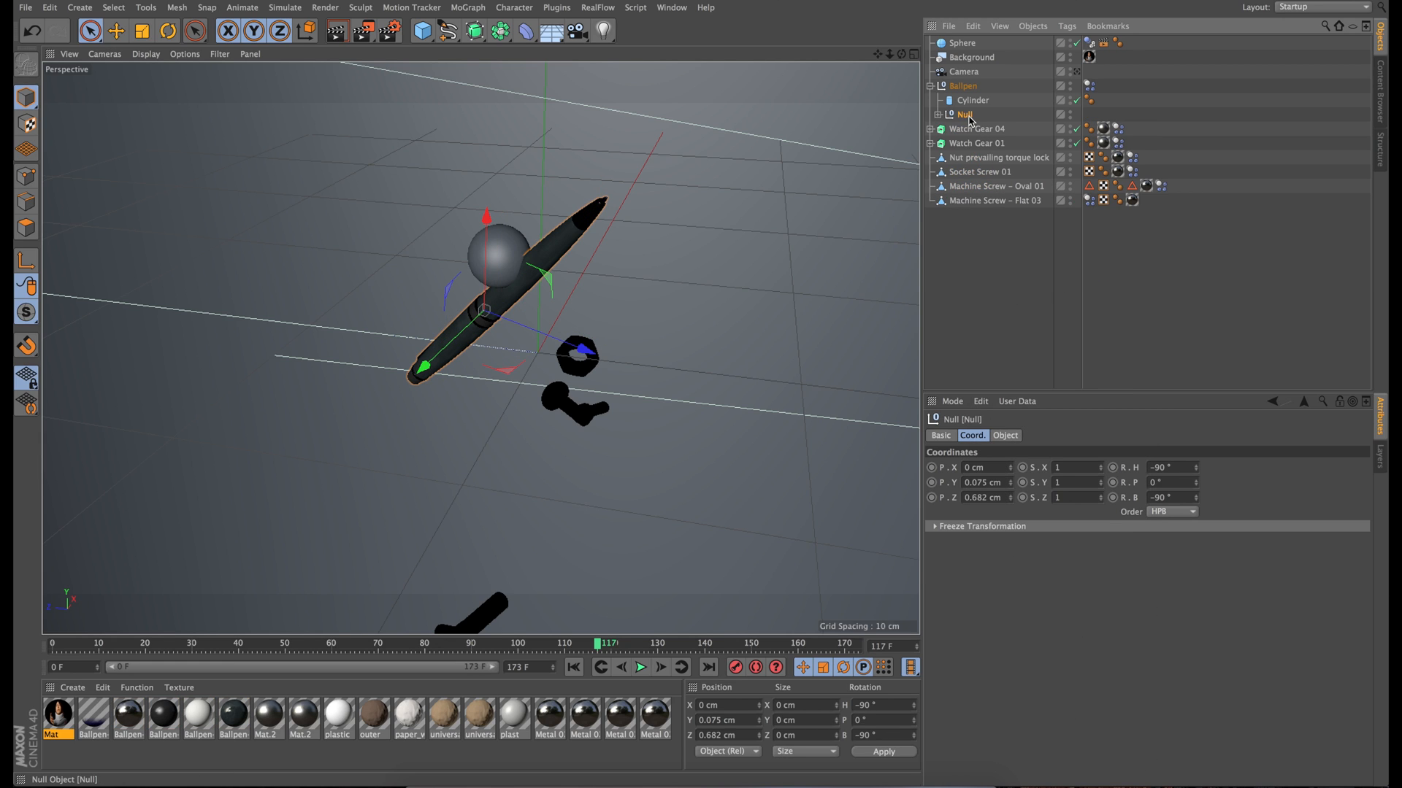
pyautogui.moveTo(973, 114); pyautogui.dragTo(977, 100)
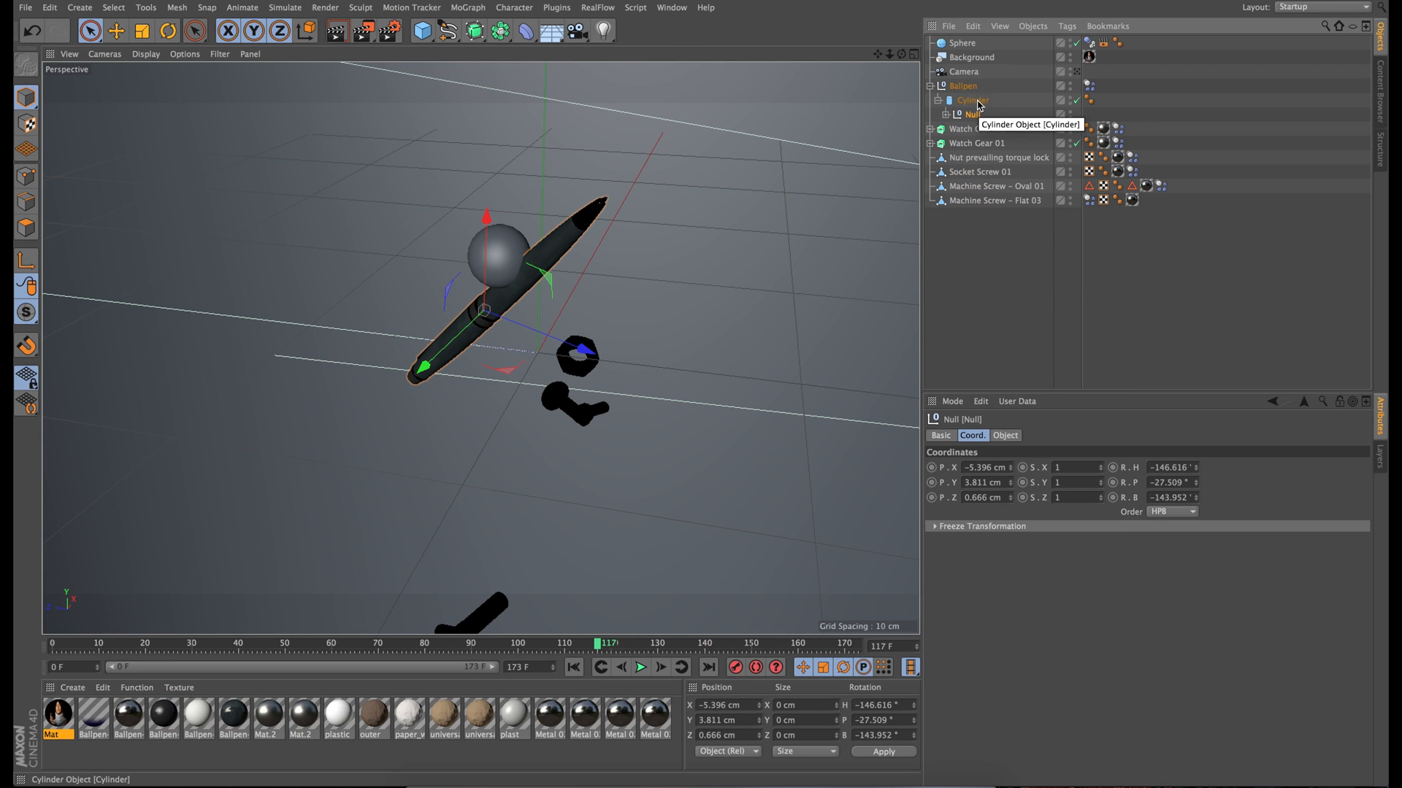
# Reset the Cylinder's H, P and B rotation to 0°.
pyautogui.click(977, 100)
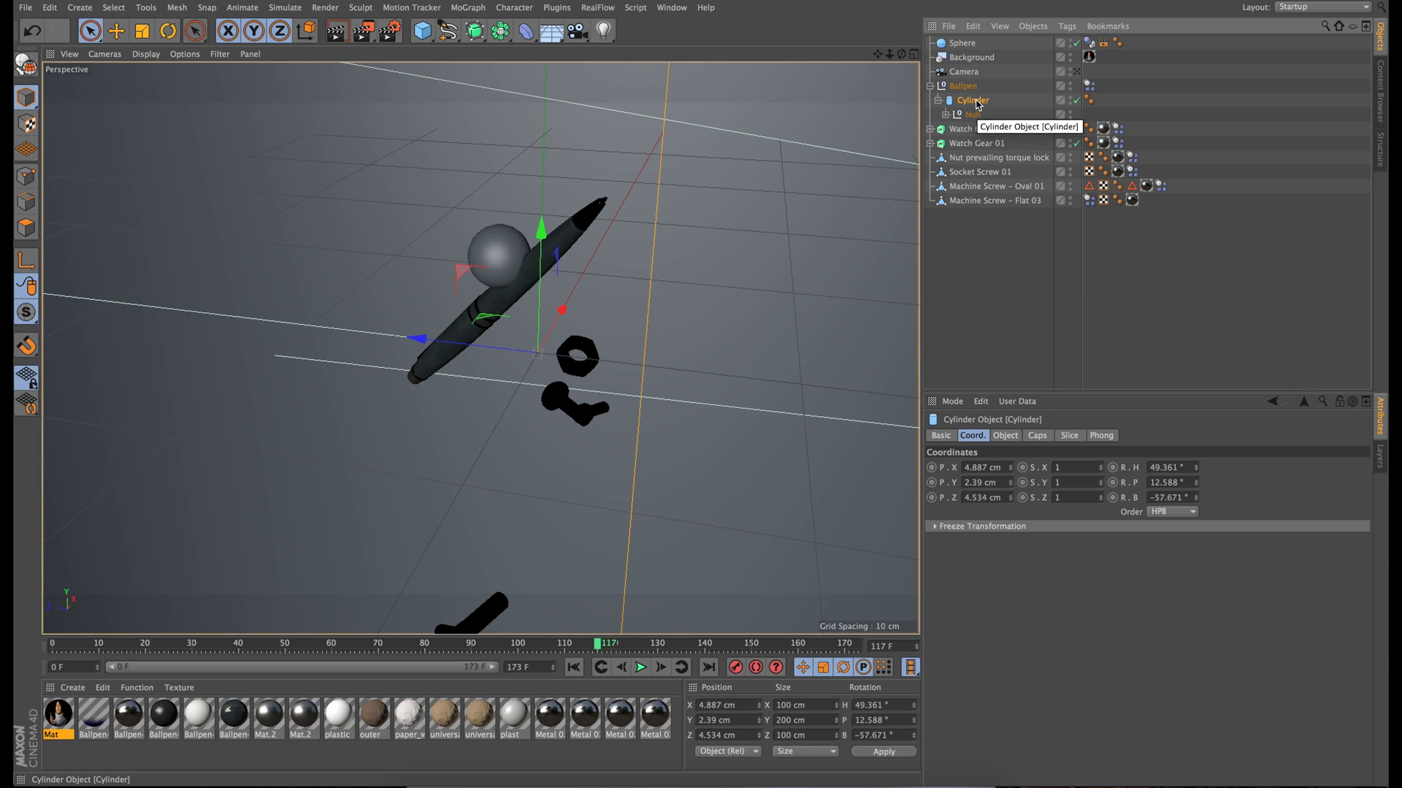
pyautogui.click(1168, 467)
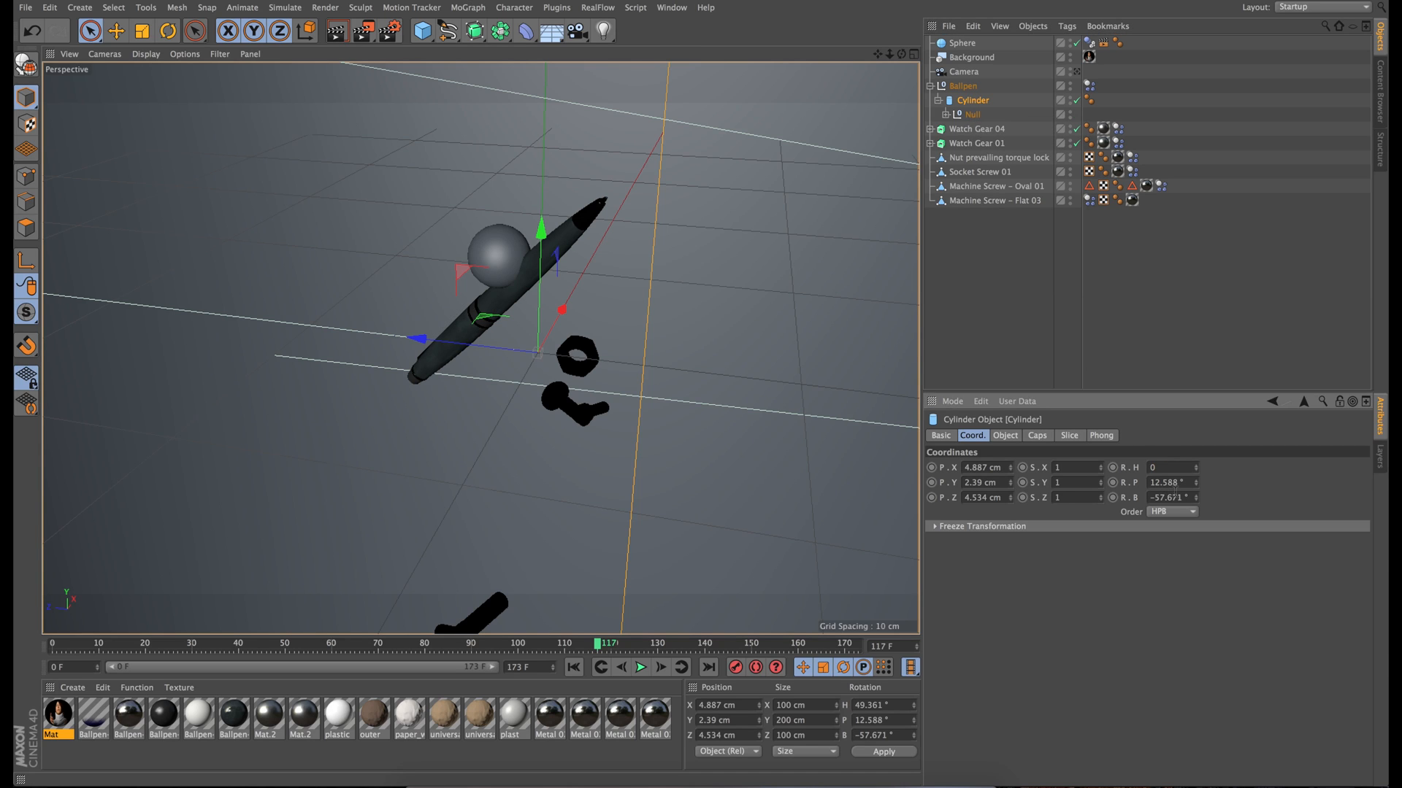
pyautogui.click(1174, 498)
pyautogui.write('0')
pyautogui.click(1171, 483)
pyautogui.write('0')
pyautogui.press('Return')
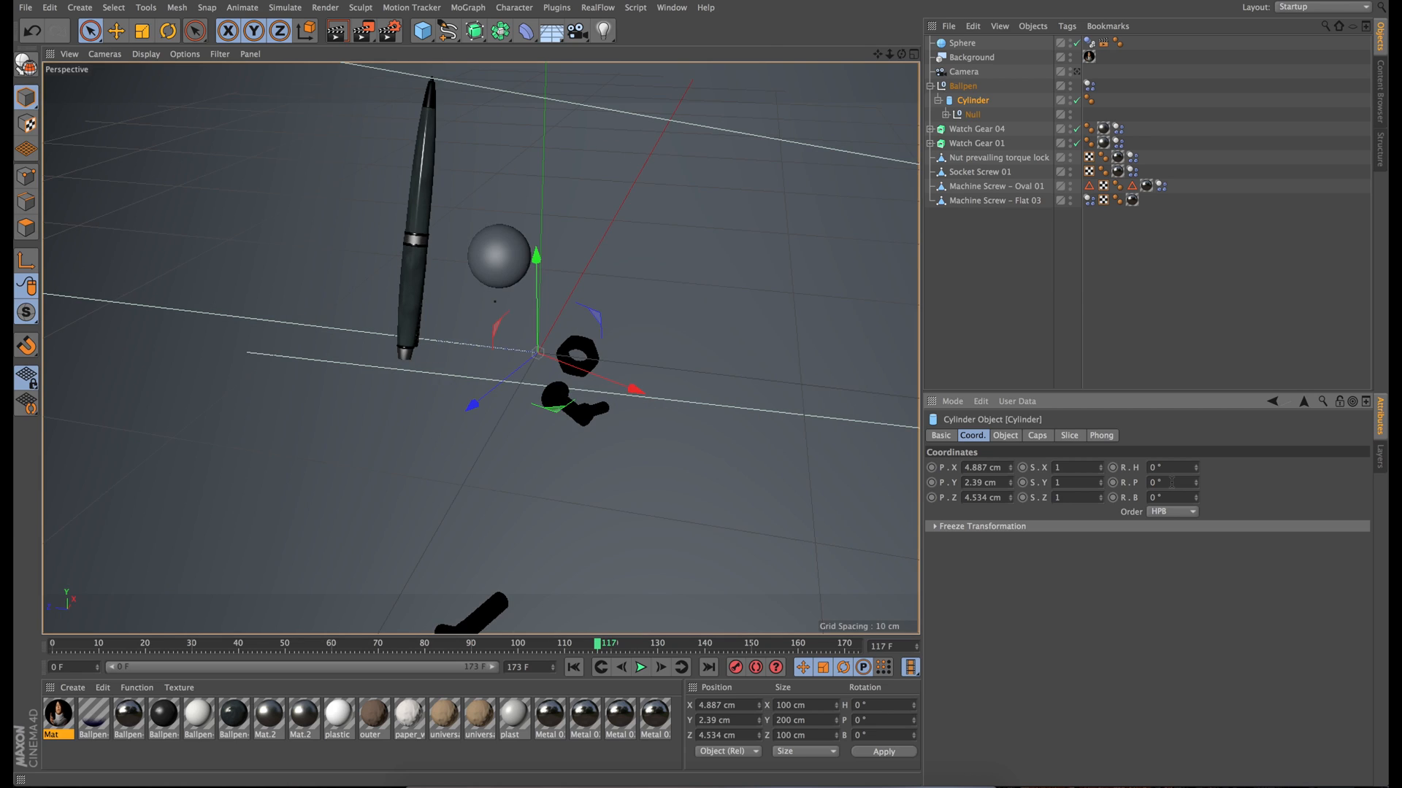
# Set the Cylinder's radius to 1 cm and its height to 5 cm.
pyautogui.click(1005, 436)
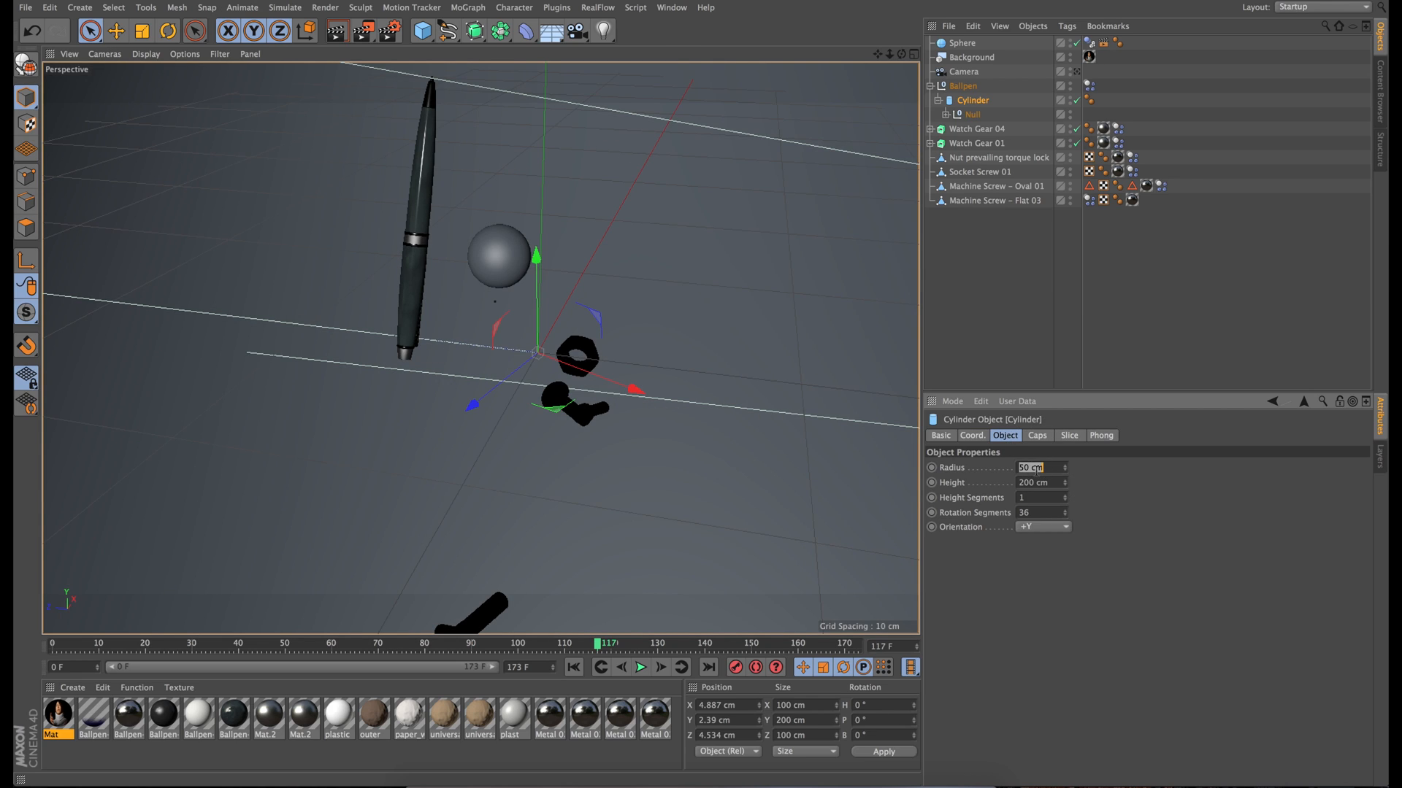
pyautogui.write('1')
pyautogui.press('Return')
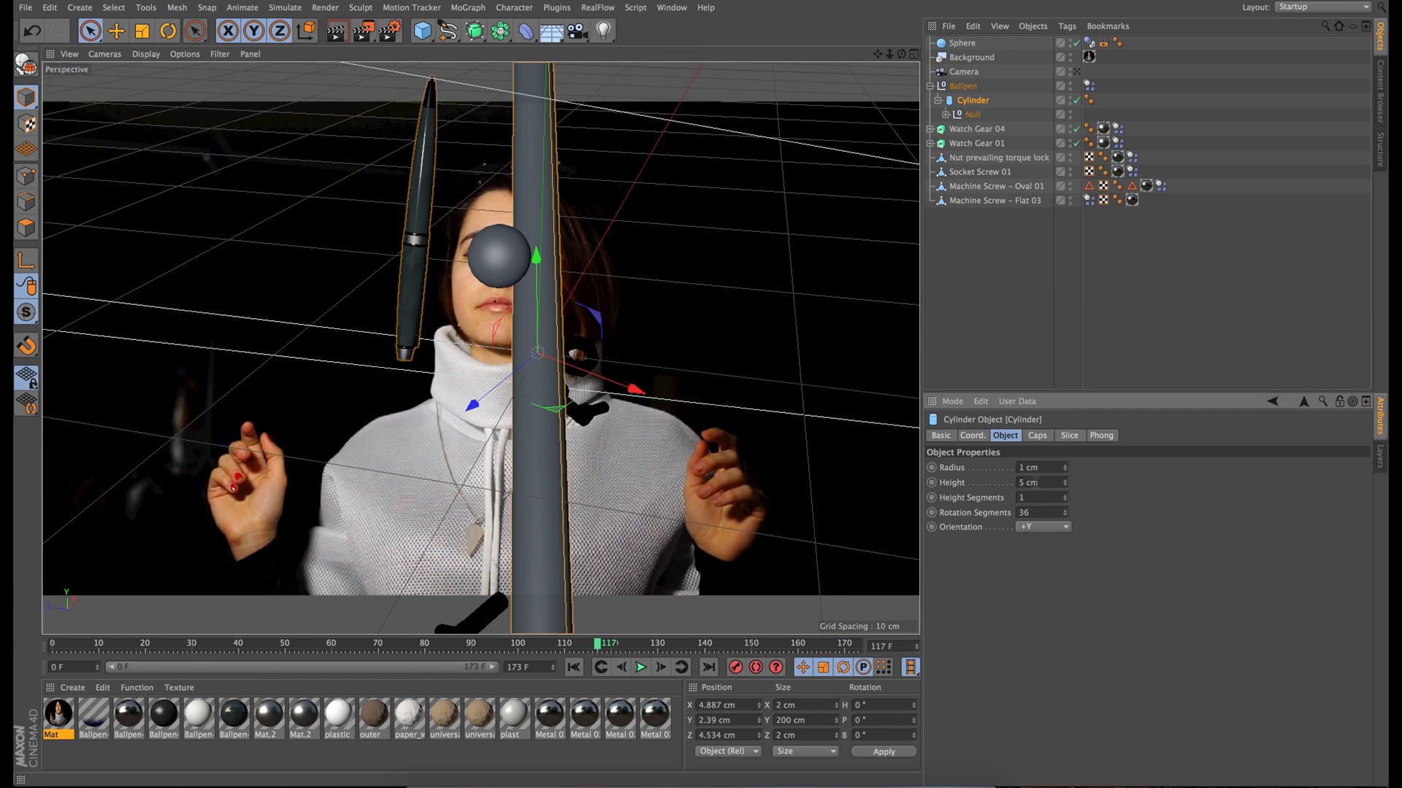
# Reset the H, P and B rotation of the Null holding the pen parts to 0°.
pyautogui.click(974, 115)
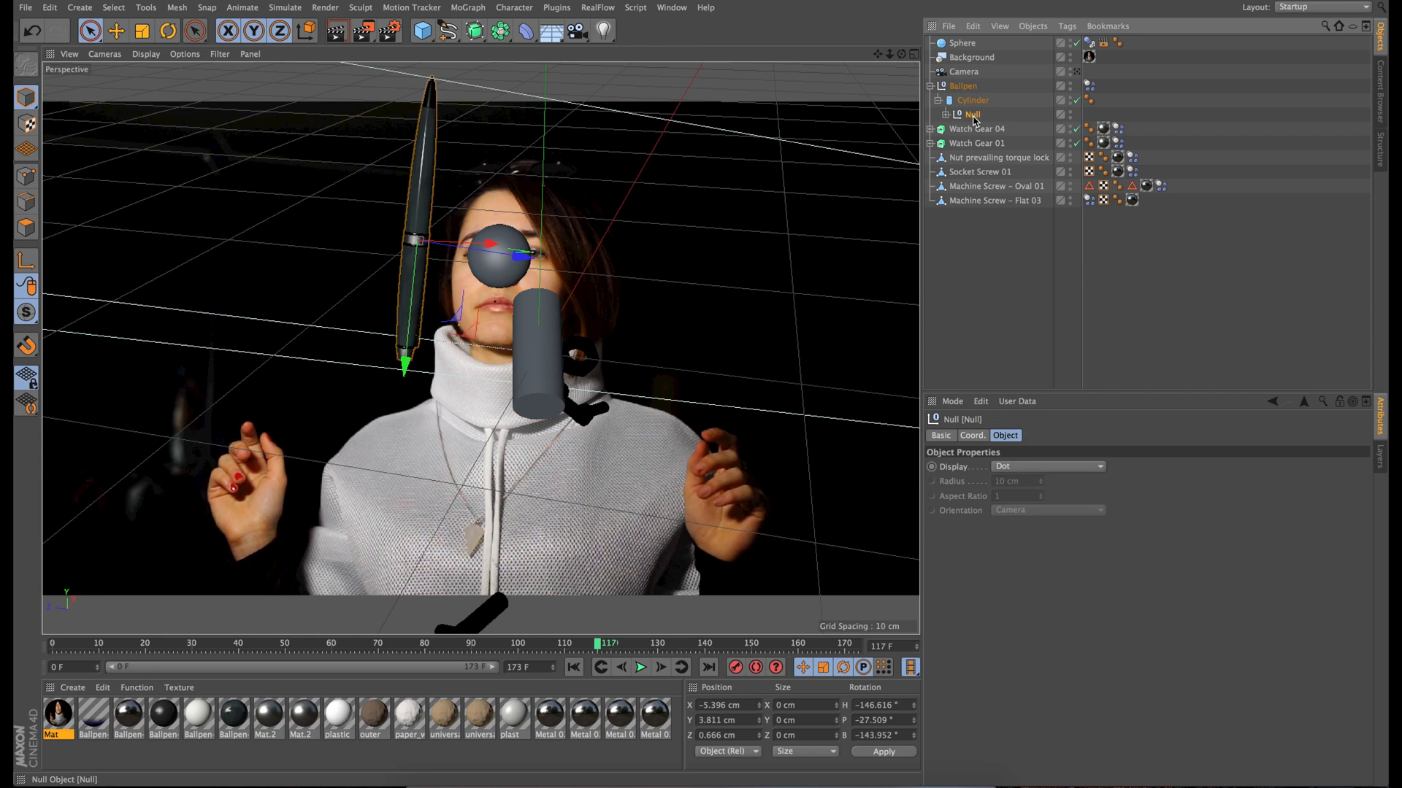
pyautogui.click(972, 436)
pyautogui.doubleClick(1166, 467)
pyautogui.write('0')
pyautogui.doubleClick(1170, 483)
pyautogui.write('0')
pyautogui.doubleClick(1170, 497)
pyautogui.write('0')
pyautogui.press('Return')
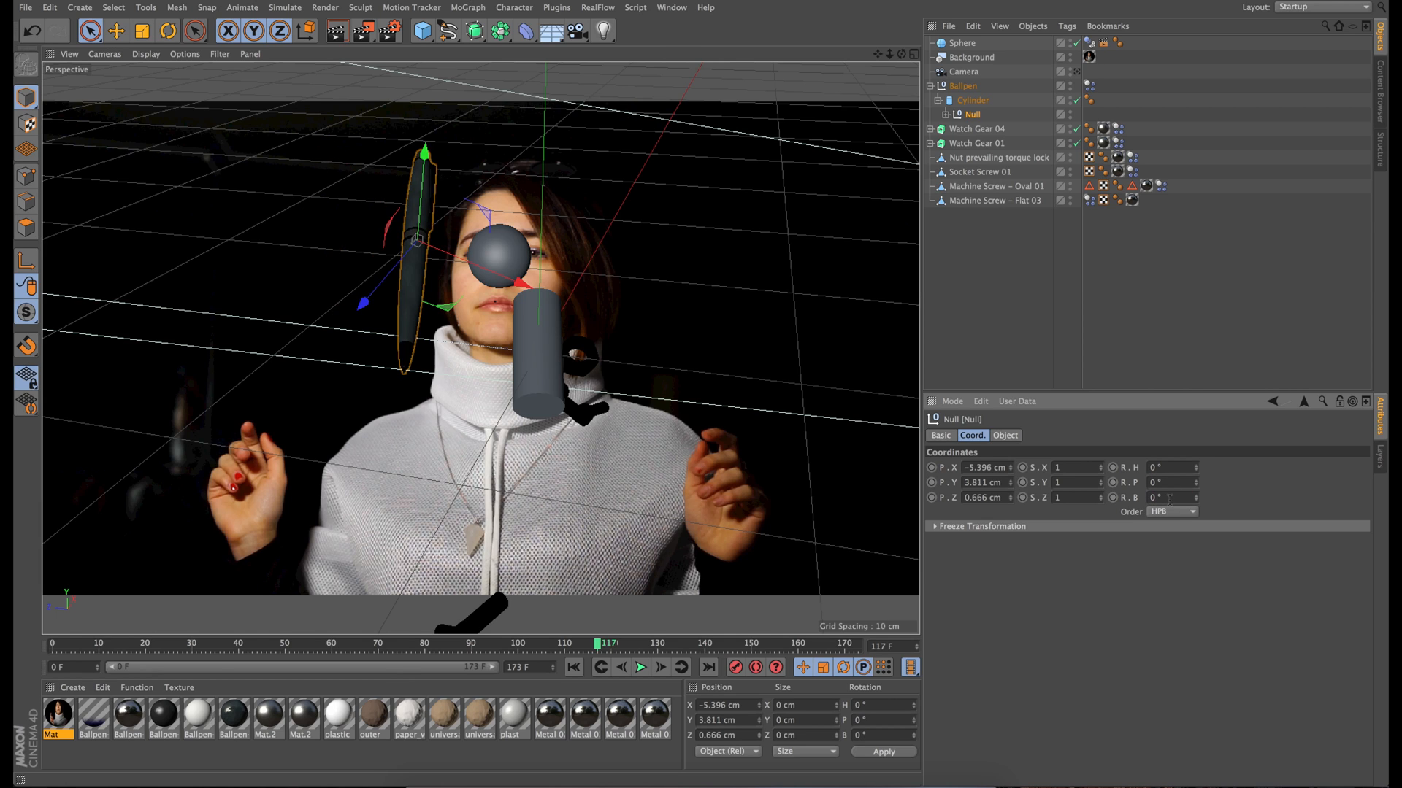
pyautogui.hotkey('ctrl', 'z')
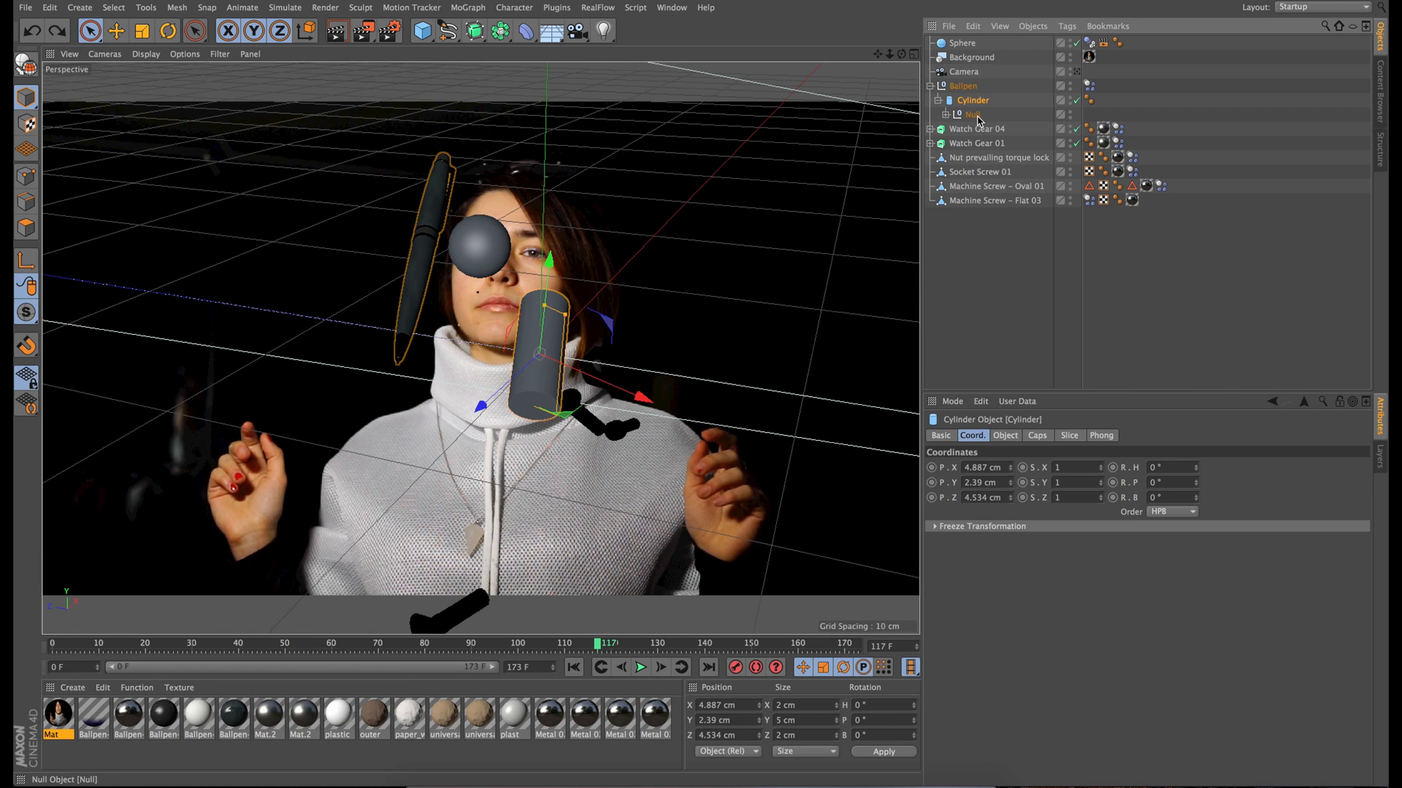
# Set the Null's X, Y and Z position to 0 cm so the pen sits at the Cylinder's centre.
pyautogui.click(975, 116)
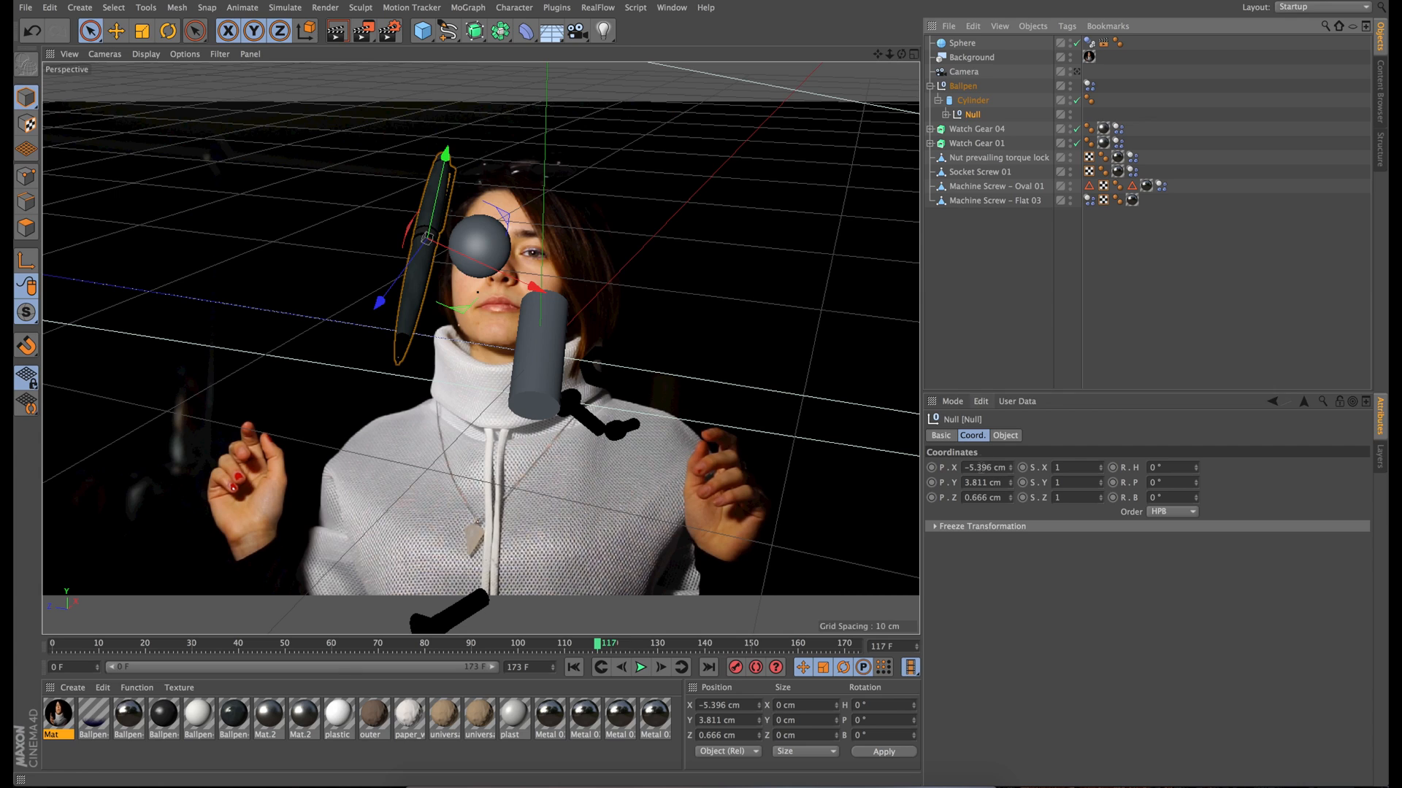
pyautogui.doubleClick(984, 467)
pyautogui.write('0')
pyautogui.press('Return')
pyautogui.doubleClick(979, 483)
pyautogui.write('0')
pyautogui.press('Return')
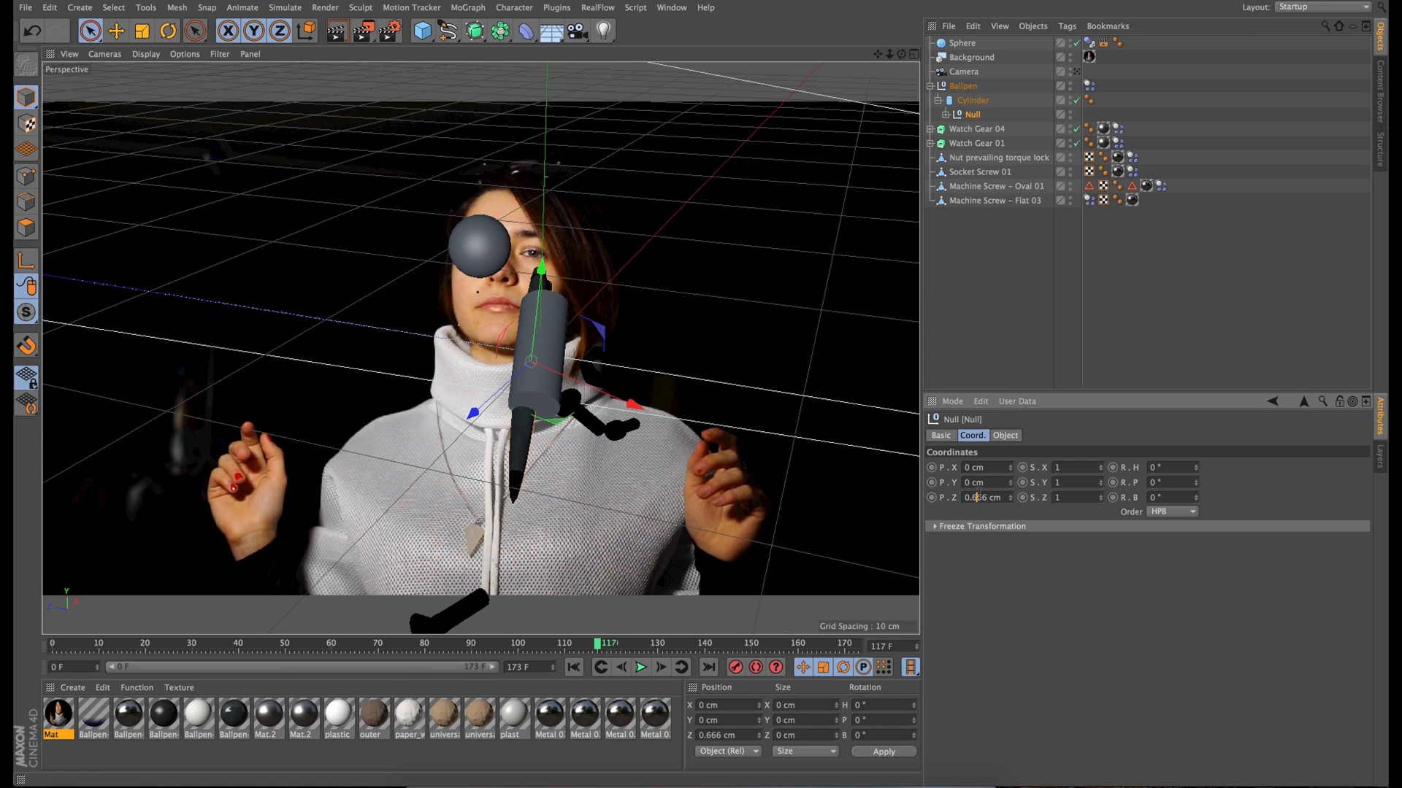
pyautogui.press('Return')
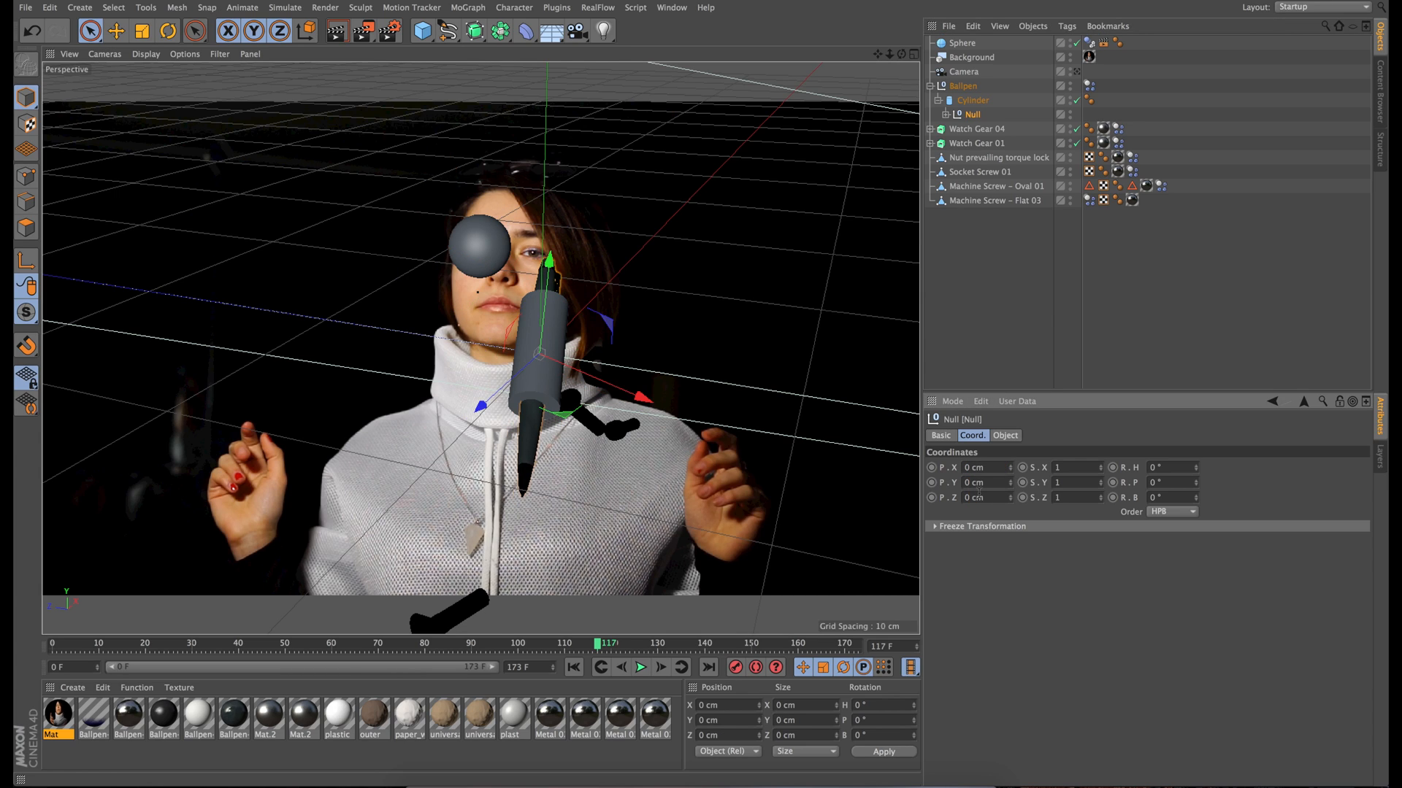
# Fit the Cylinder around the pen with a height of about 10 cm and a diameter of about 1 cm.
pyautogui.click(978, 103)
pyautogui.moveTo(543, 307); pyautogui.dragTo(549, 260)
pyautogui.keyDown('alt'); pyautogui.moveTo(605, 332); pyautogui.dragTo(468, 325); pyautogui.keyUp('alt')
pyautogui.hotkey('ctrl', 'z')
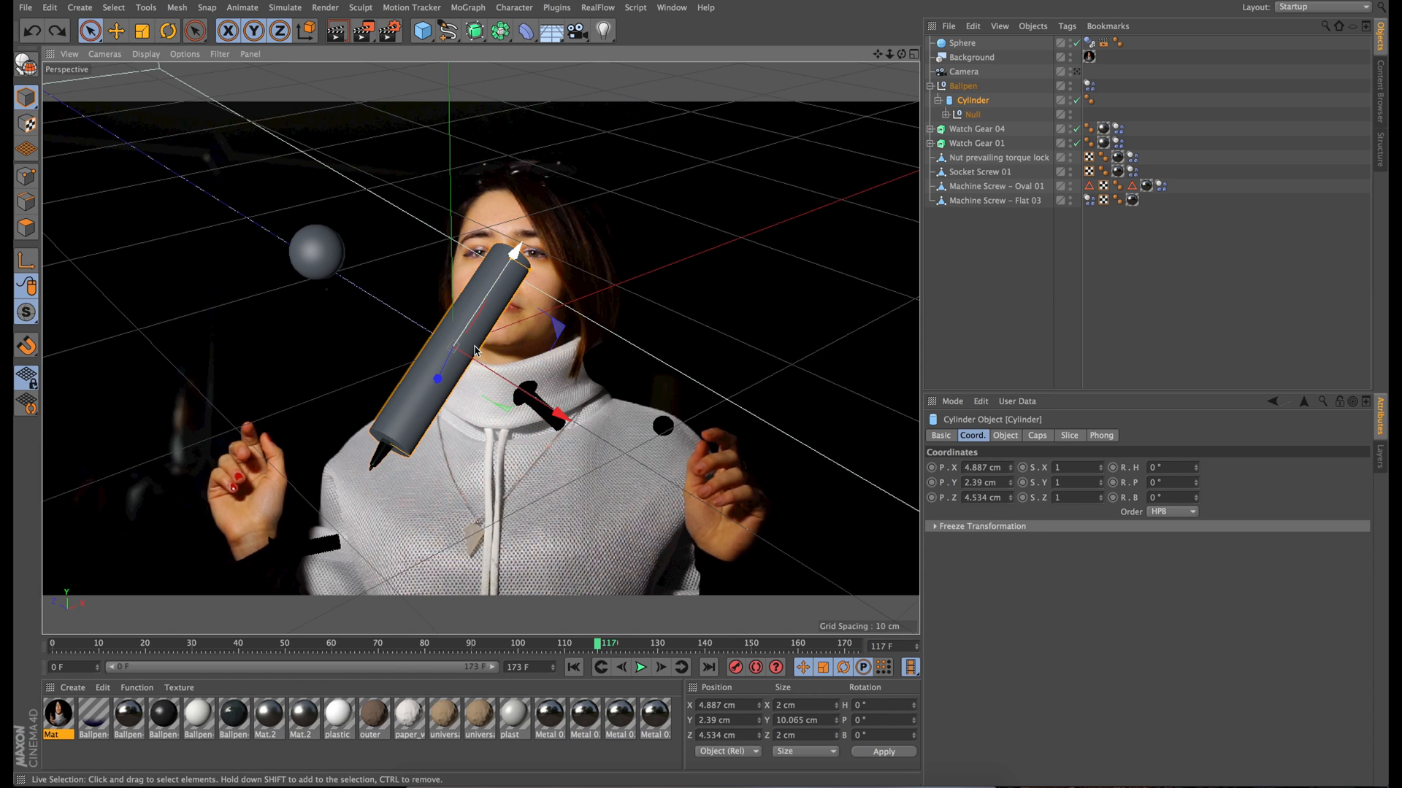
pyautogui.moveTo(531, 273); pyautogui.dragTo(519, 273)
# Shift the Null to about X 0.1, Y 0.5 cm so the pen is centred inside the Cylinder.
pyautogui.click(973, 114)
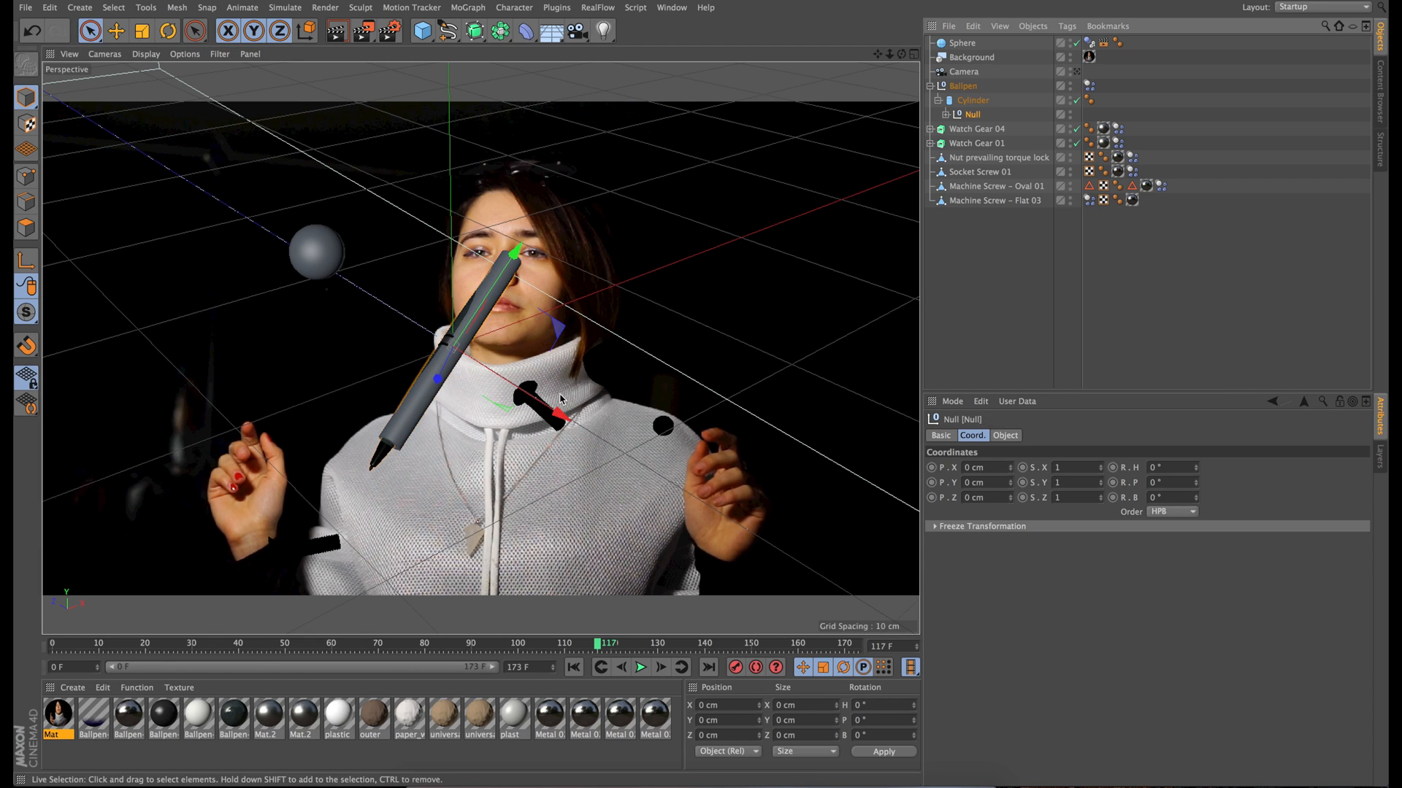
pyautogui.moveTo(560, 414); pyautogui.dragTo(564, 417)
pyautogui.moveTo(518, 256); pyautogui.dragTo(523, 247)
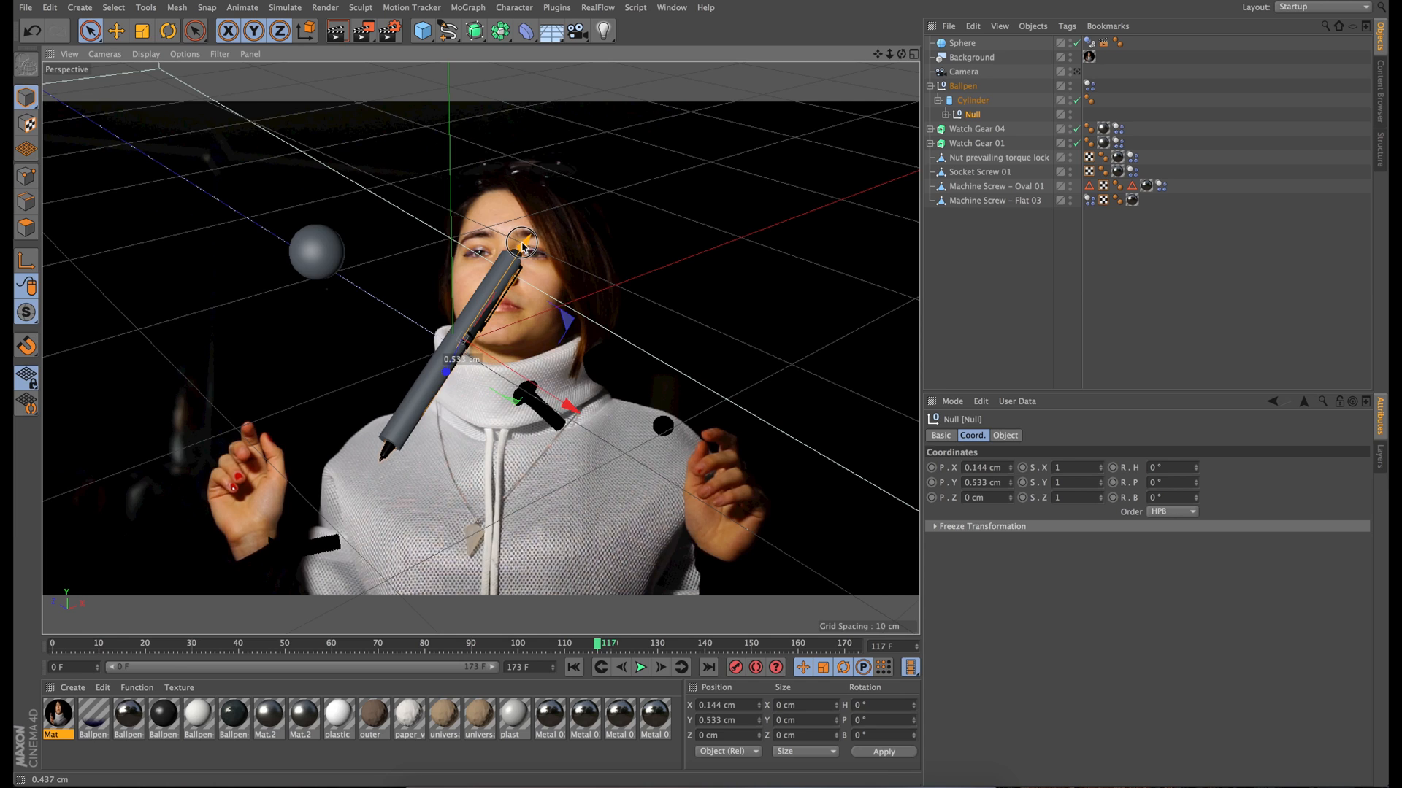
# Transfer the Dynamics Body tag from Ballpen to the Cylinder.
pyautogui.click(974, 100)
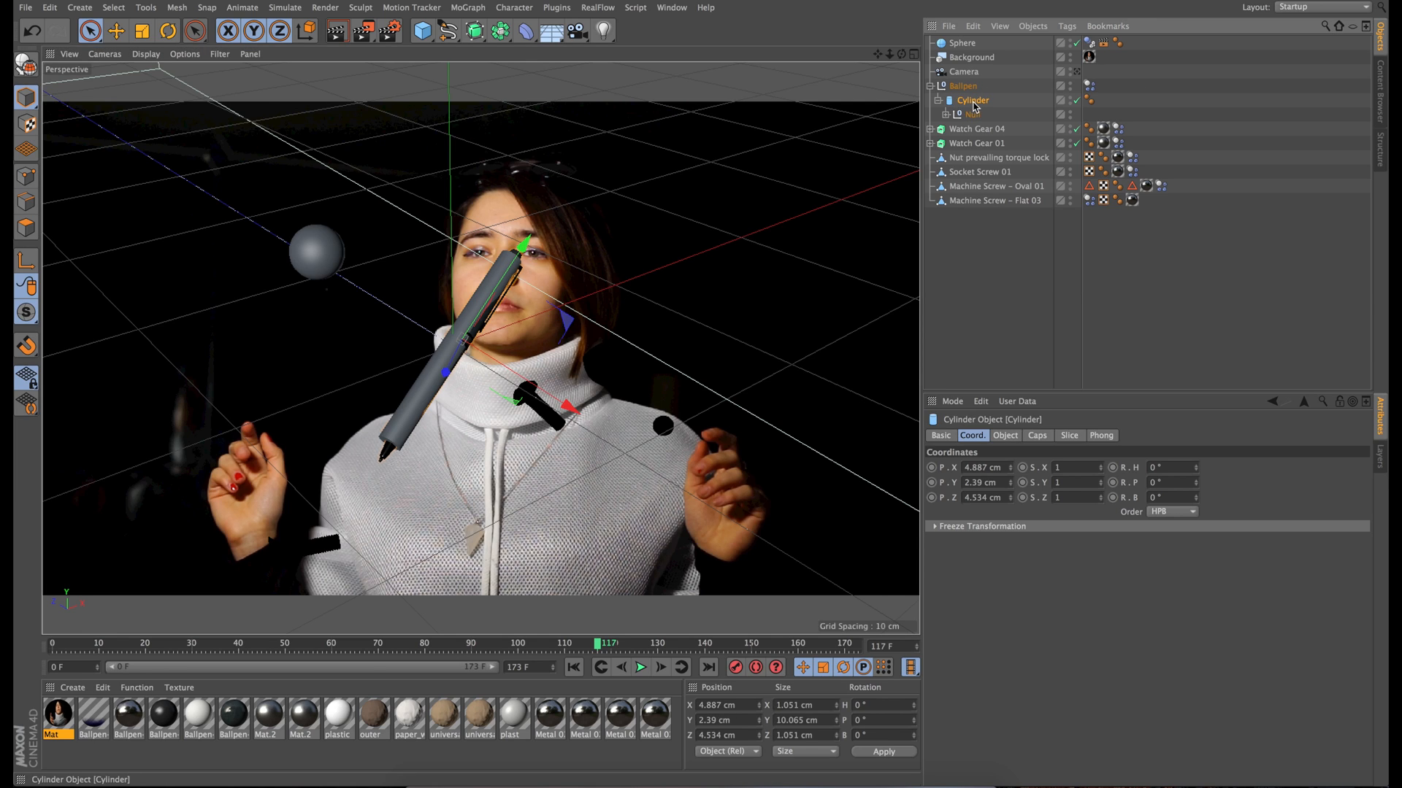
pyautogui.click(1090, 86)
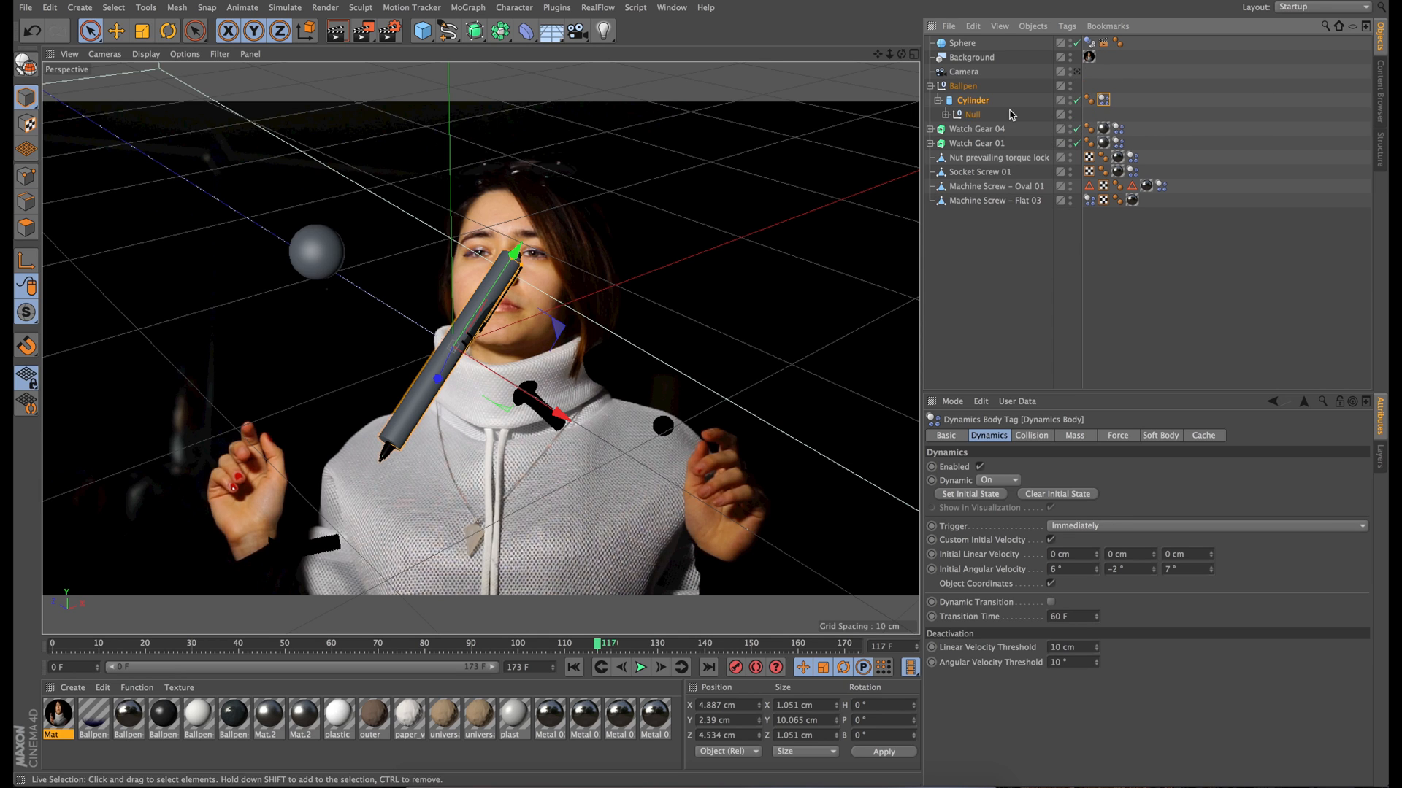
pyautogui.moveTo(903, 54)
pyautogui.mouseDown()
pyautogui.moveTo(869, 40)
pyautogui.moveTo(896, 54)
pyautogui.mouseUp()
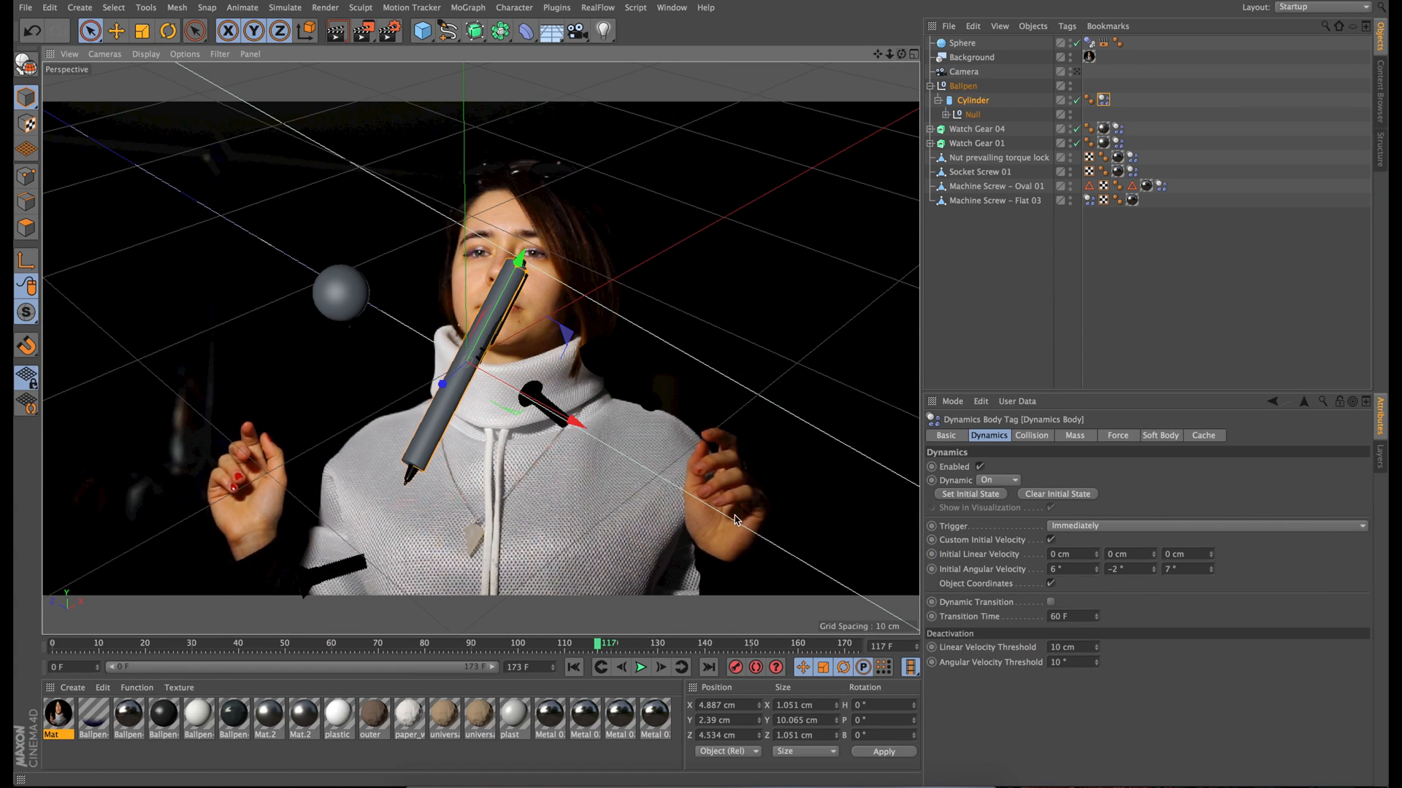
# Play the simulation to check how the Sphere passes the pen Cylinder around frame 108, and return to frame 0.
pyautogui.moveTo(544, 646)
pyautogui.mouseDown()
pyautogui.moveTo(499, 641)
pyautogui.moveTo(654, 647)
pyautogui.moveTo(523, 650)
pyautogui.mouseUp()
pyautogui.click(638, 667)
pyautogui.click(639, 668)
pyautogui.moveTo(569, 648)
pyautogui.mouseDown()
pyautogui.moveTo(481, 647)
pyautogui.moveTo(554, 648)
pyautogui.mouseUp()
pyautogui.moveTo(902, 57); pyautogui.dragTo(881, 132)
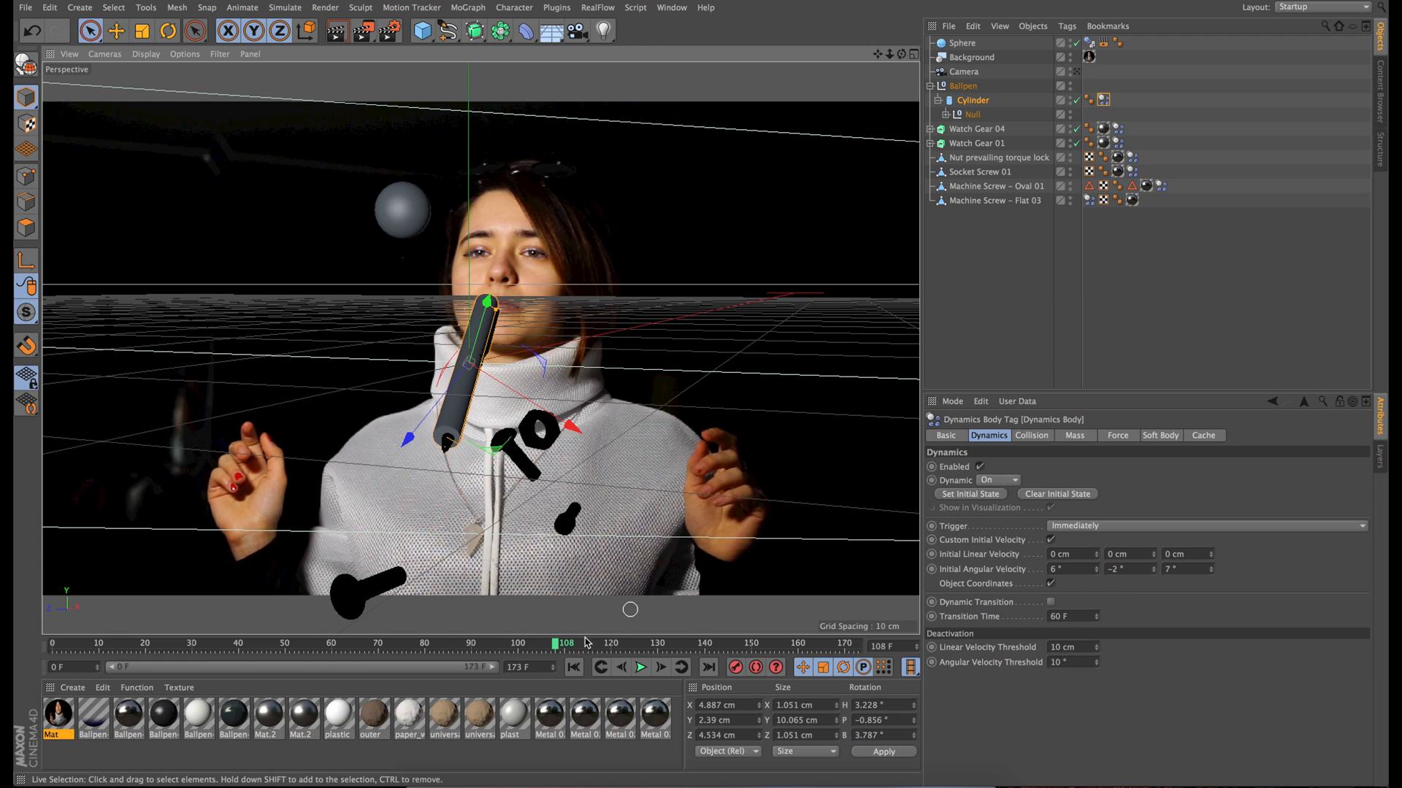
pyautogui.click(574, 667)
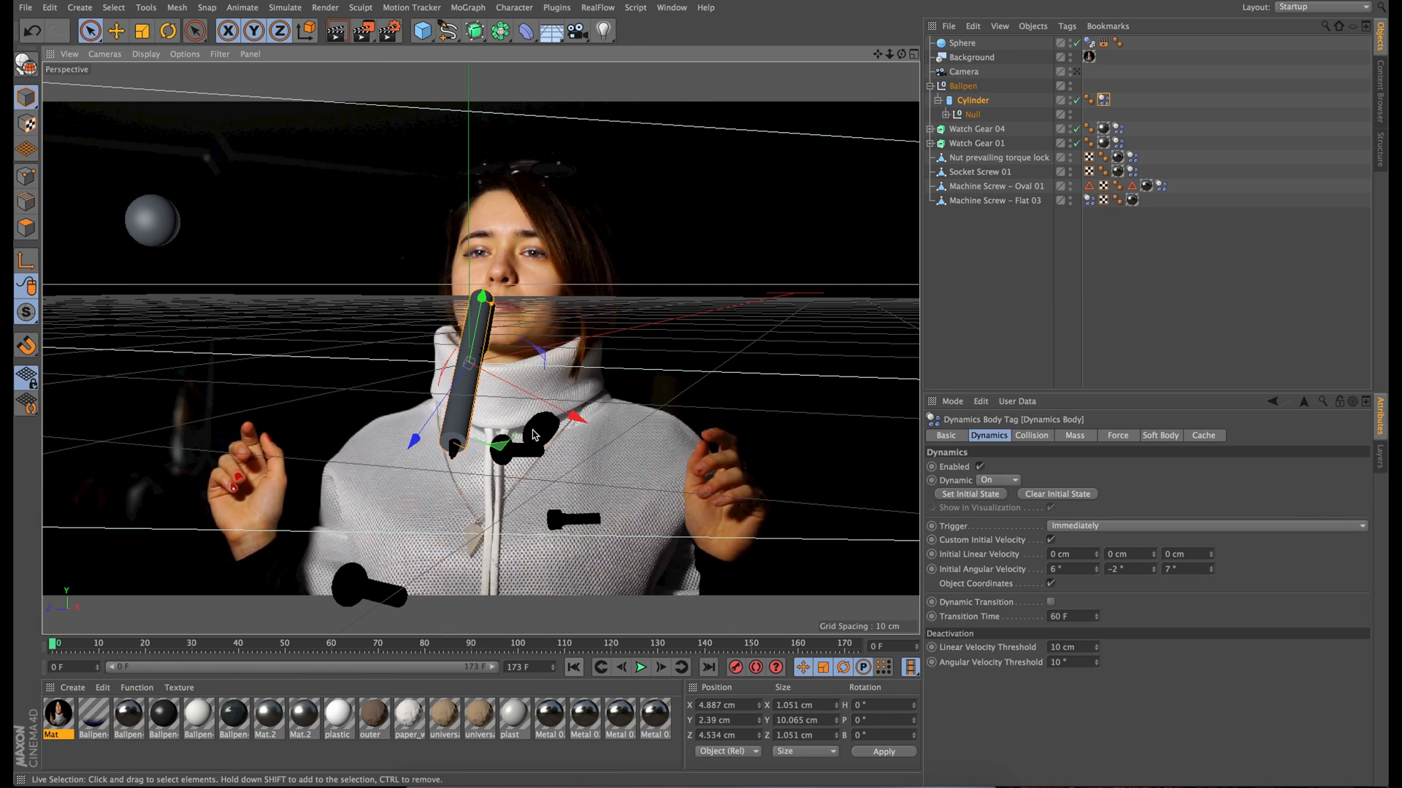
# Move the Cylinder to about X 2.4, Z 0.8 cm, test the simulation through the camera to frame 123 and rewind.
pyautogui.moveTo(502, 443); pyautogui.dragTo(411, 462)
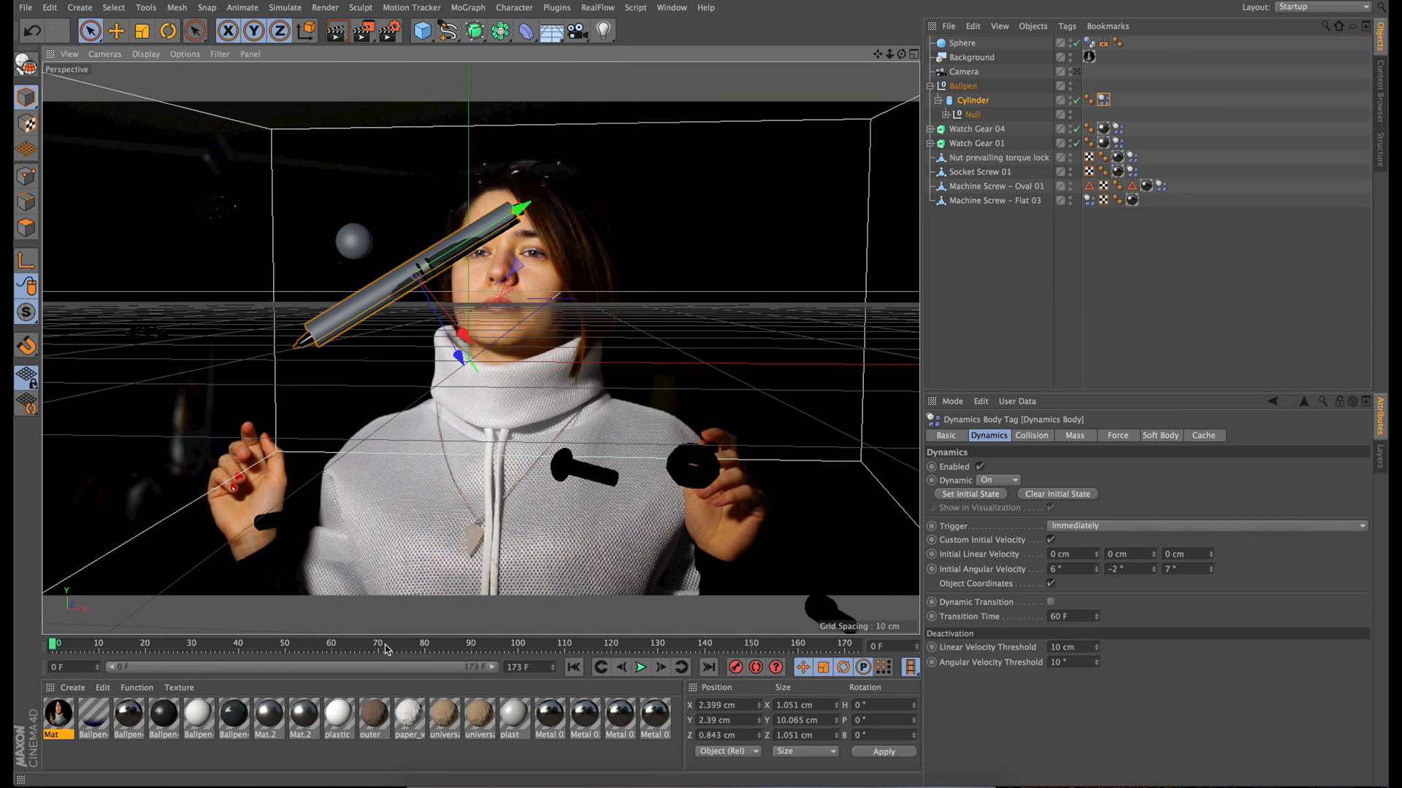
pyautogui.moveTo(381, 642); pyautogui.dragTo(433, 641)
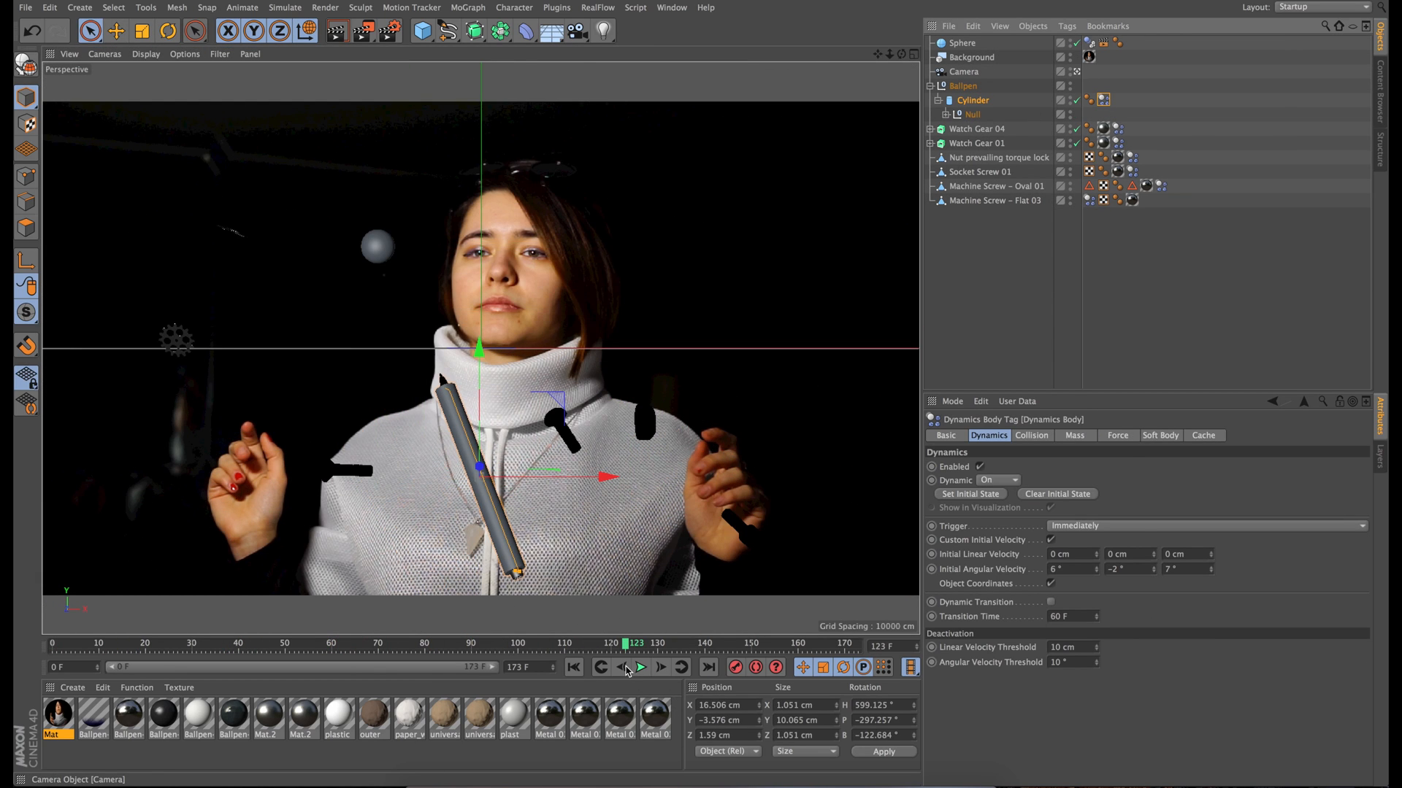
pyautogui.click(641, 668)
pyautogui.click(573, 668)
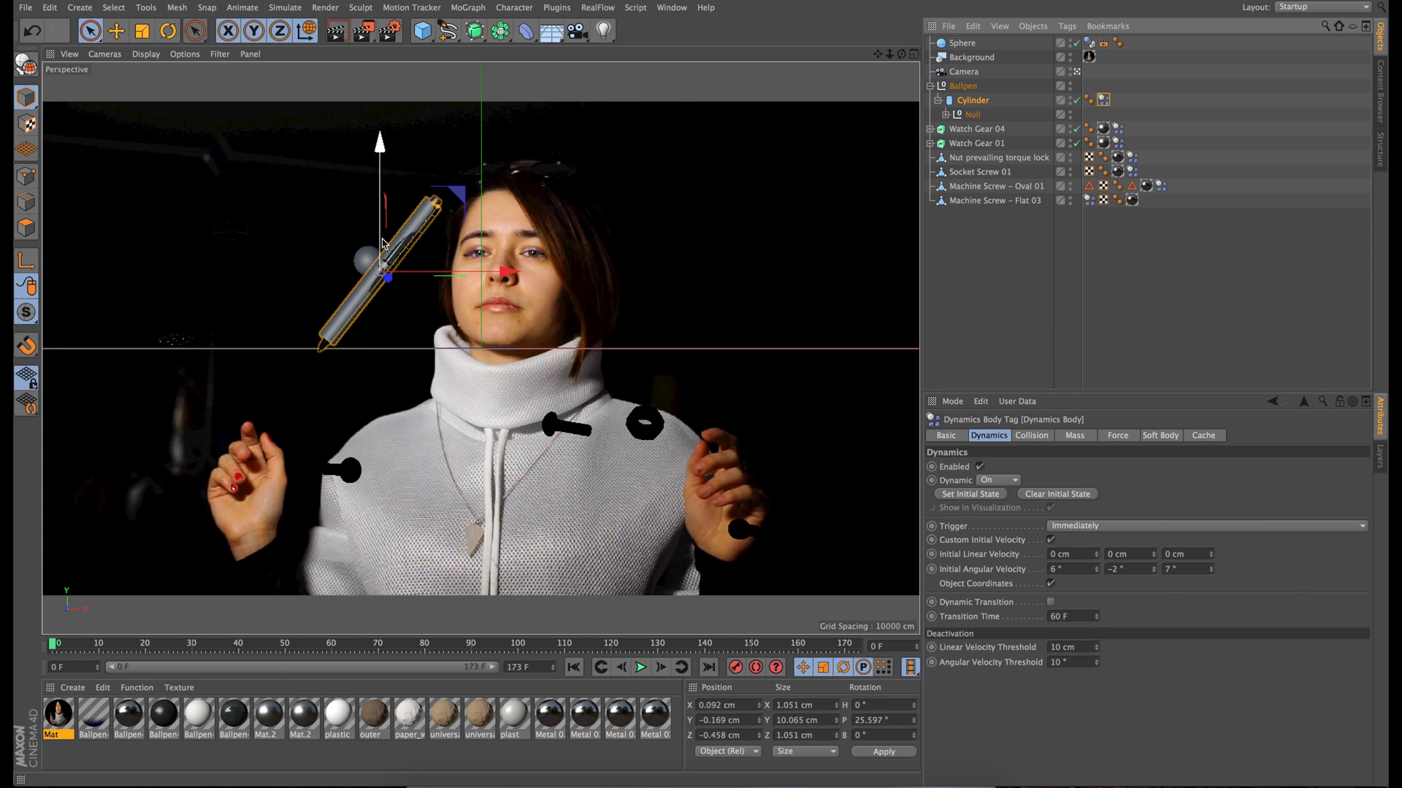
# Tilt the Cylinder to a pitch of about 35° and move it to about X 5.6, Y -2.2, Z -4.1 cm.
pyautogui.moveTo(388, 282); pyautogui.dragTo(375, 290)
pyautogui.click(167, 30)
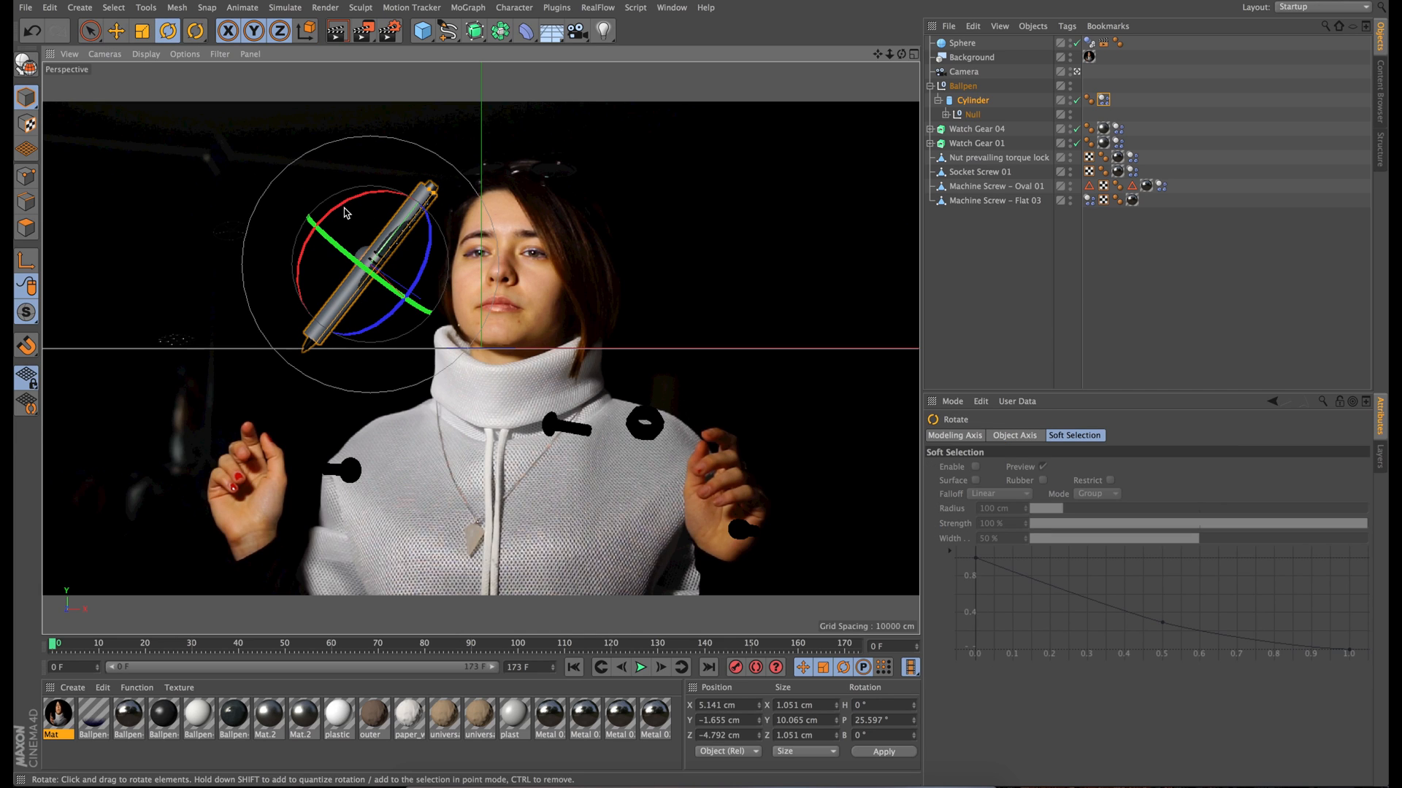
pyautogui.moveTo(338, 205); pyautogui.dragTo(327, 215)
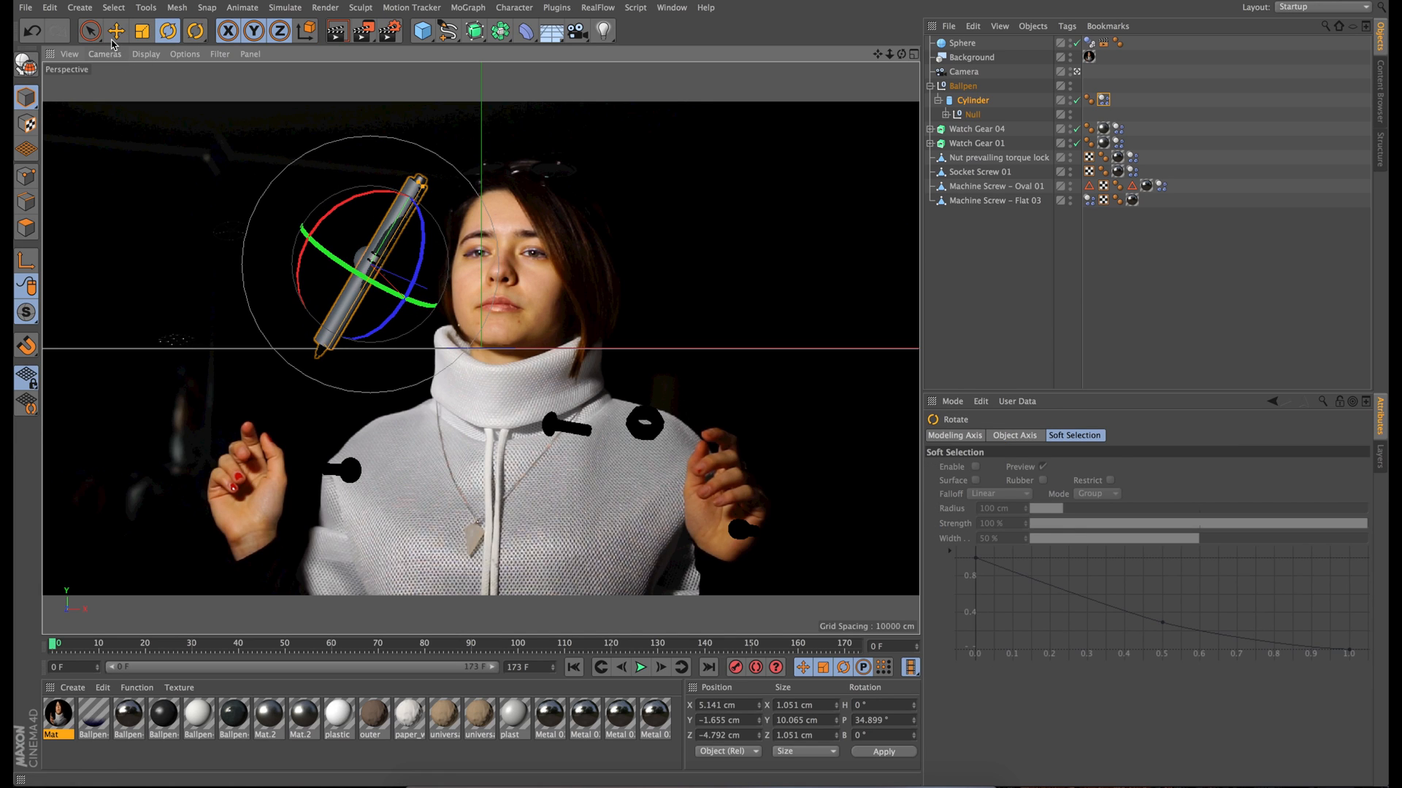
pyautogui.click(91, 31)
pyautogui.moveTo(372, 159); pyautogui.dragTo(370, 179)
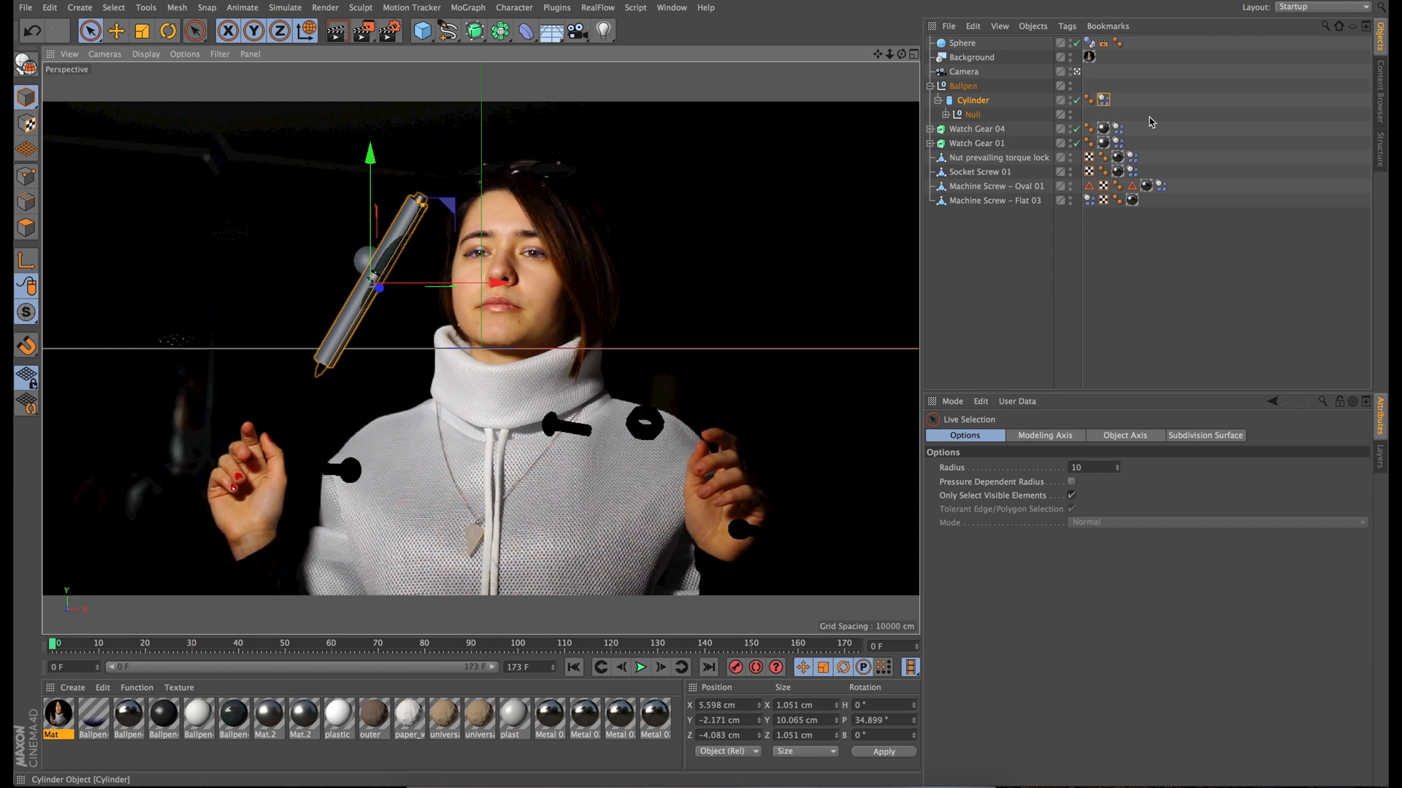
# Set the collision friction of the Cylinder's Dynamics Body to 5% and play the simulation to frame 115.
pyautogui.click(1103, 100)
pyautogui.click(1031, 436)
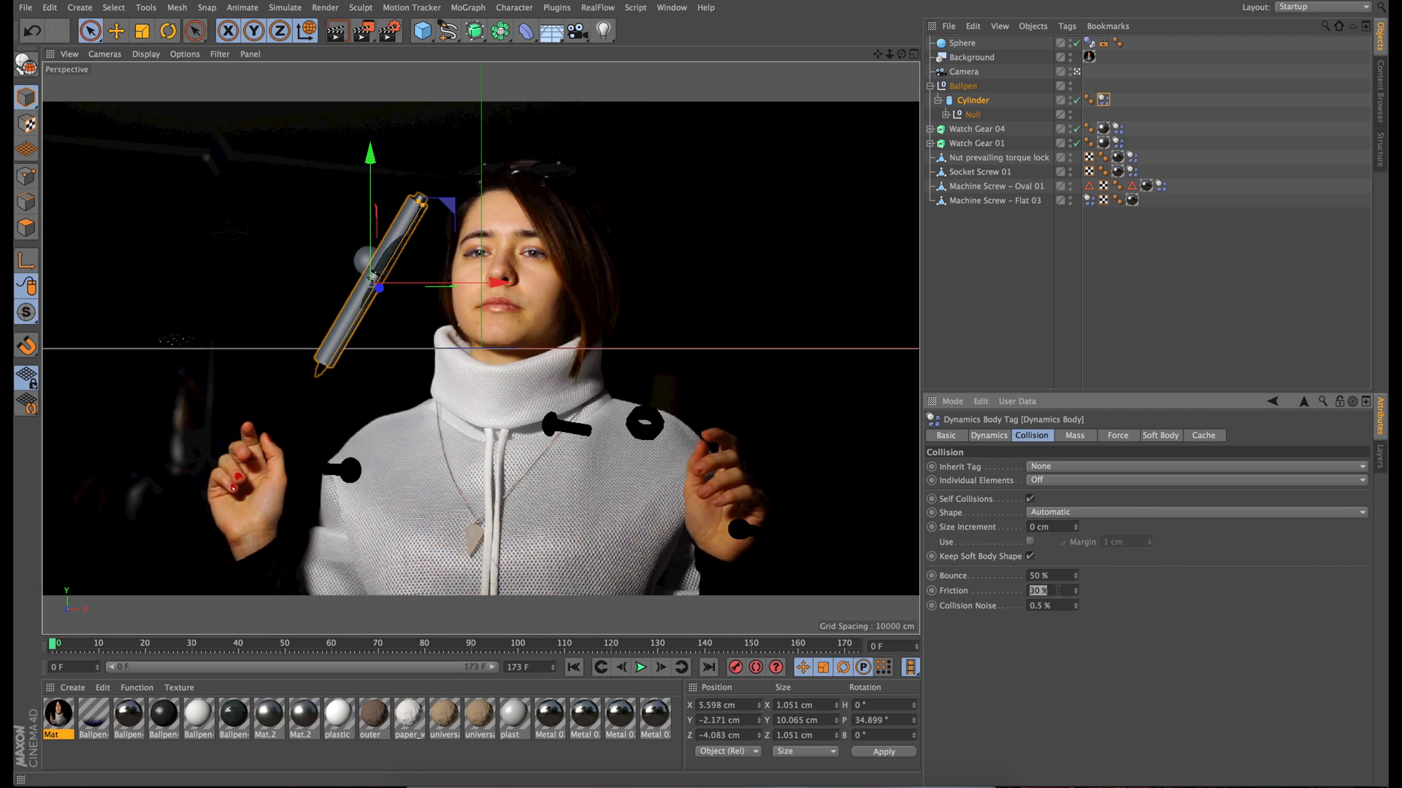
pyautogui.click(641, 667)
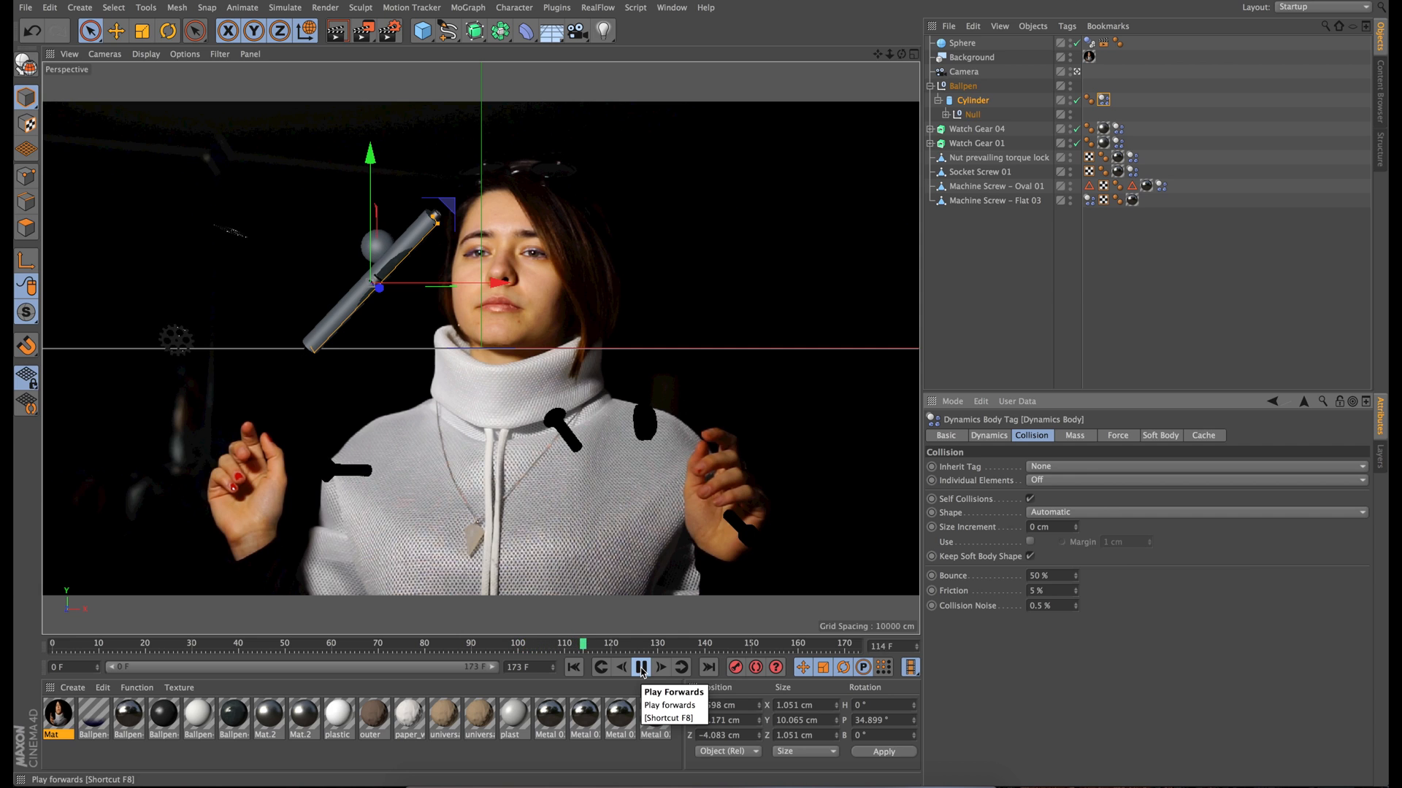
pyautogui.click(641, 668)
# At frame 0, move the Cylinder to about X 0.5, Y -0.7, Z 0.3 cm and rotate it to about H 21.5°, P 57.6°, B -39.3°.
pyautogui.click(1077, 72)
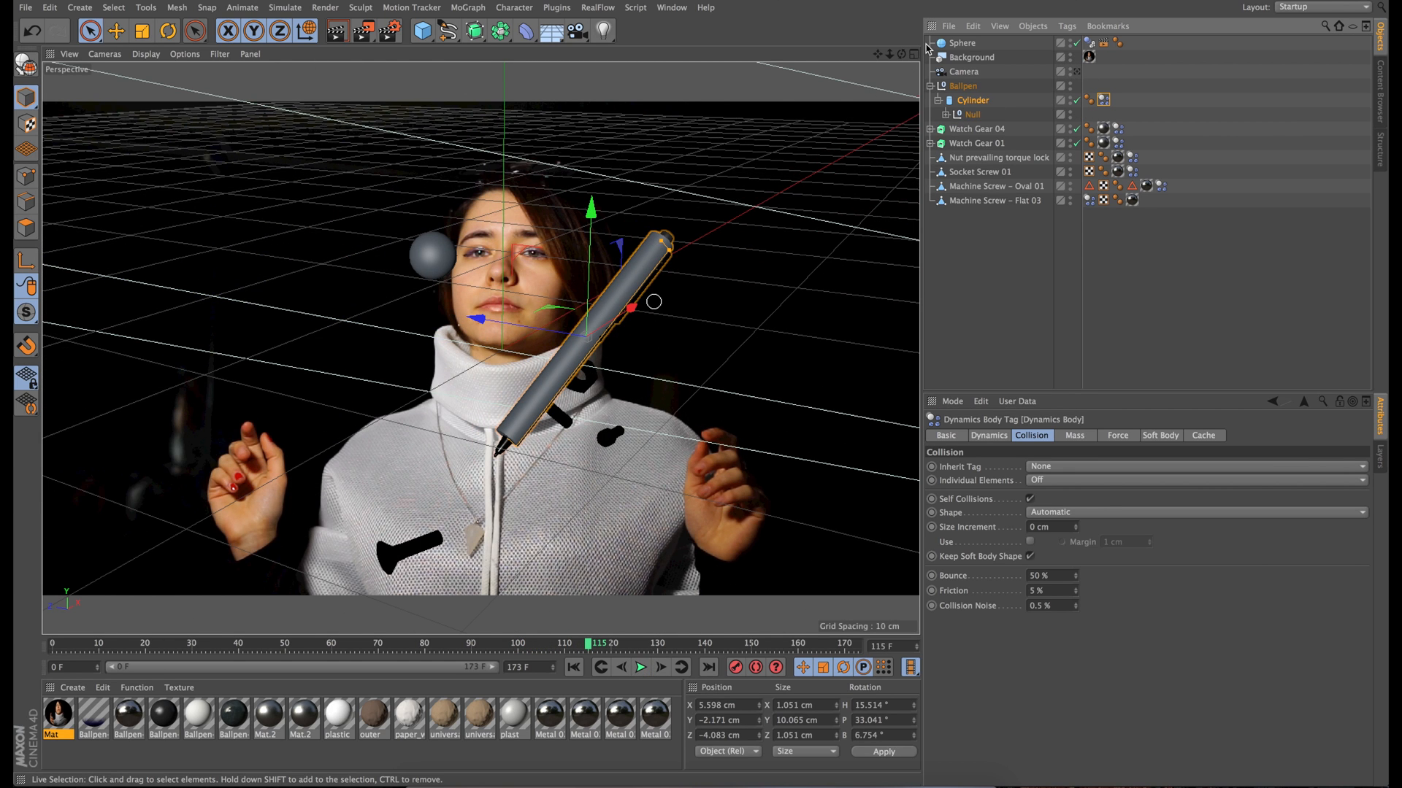
pyautogui.moveTo(900, 54); pyautogui.dragTo(839, 62)
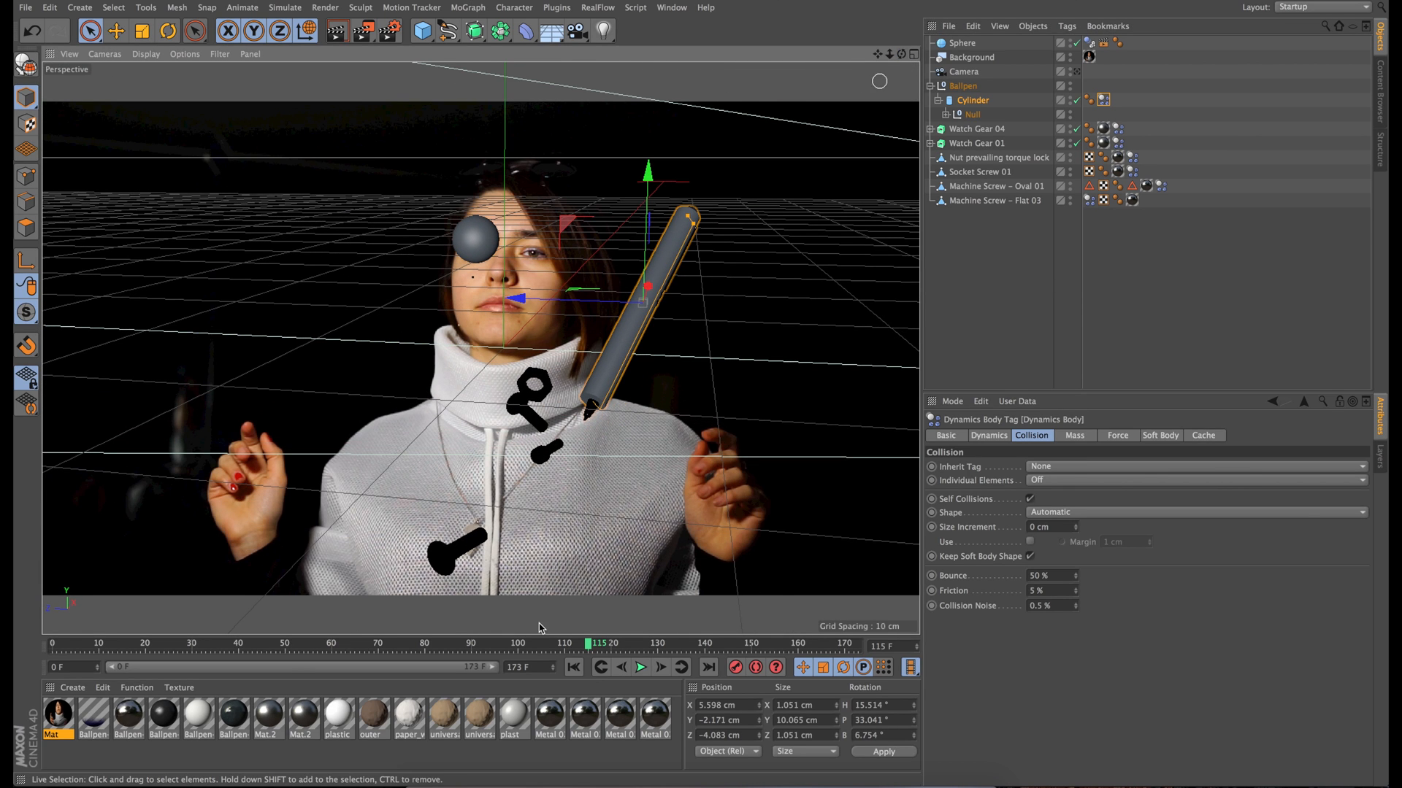
pyautogui.click(578, 645)
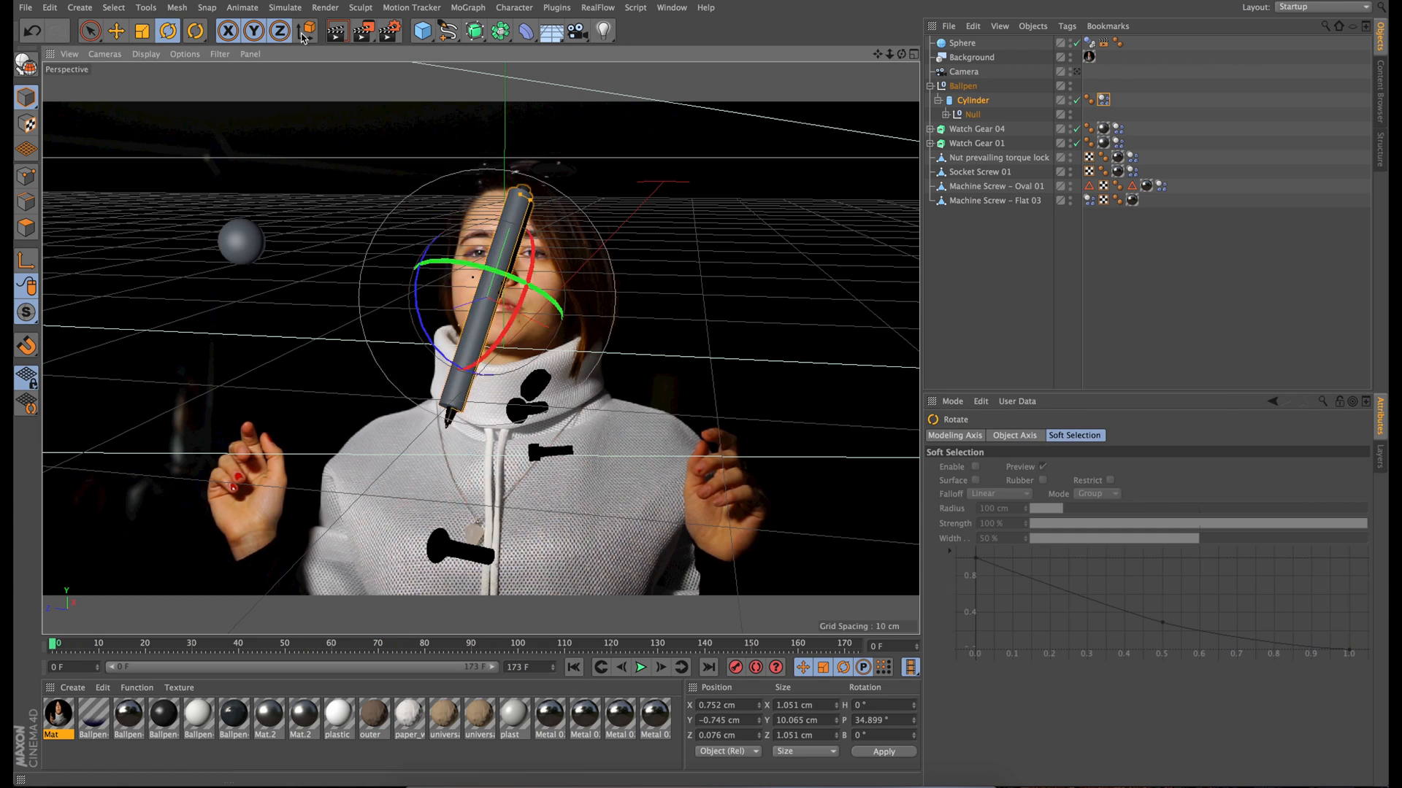
pyautogui.press('space')
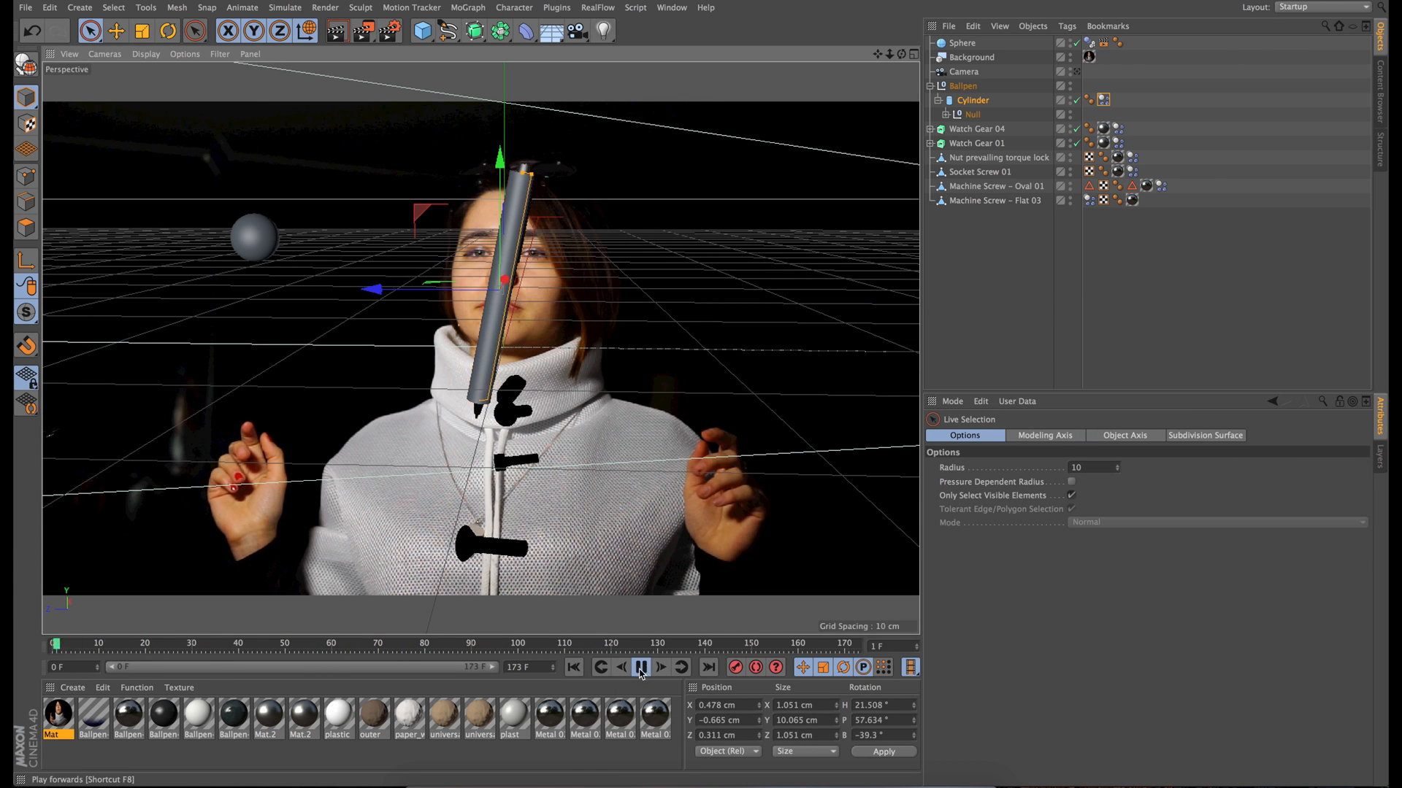
# Play the simulation to frame 139 to check the pen's collision with the Sphere, and return to frame 0.
pyautogui.click(641, 667)
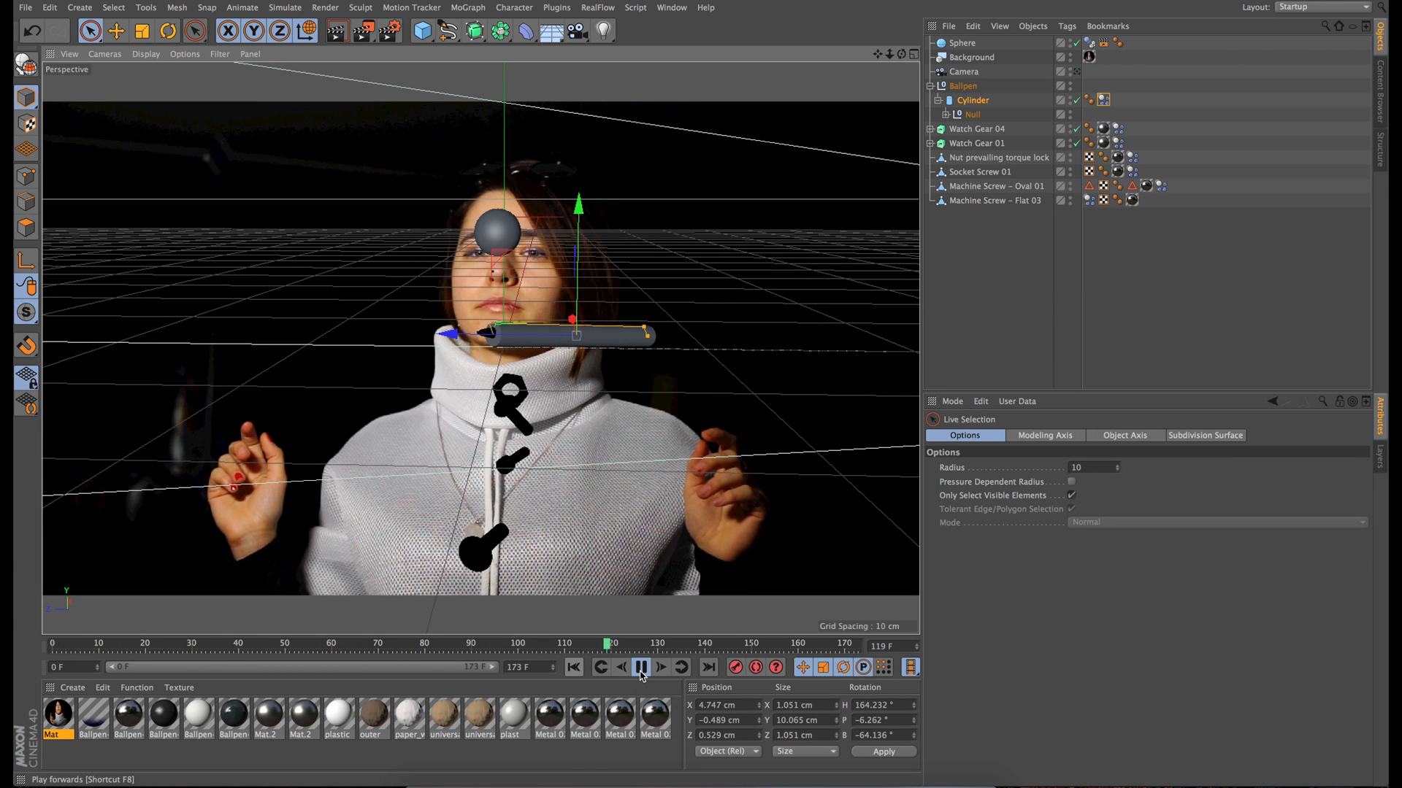
pyautogui.click(641, 667)
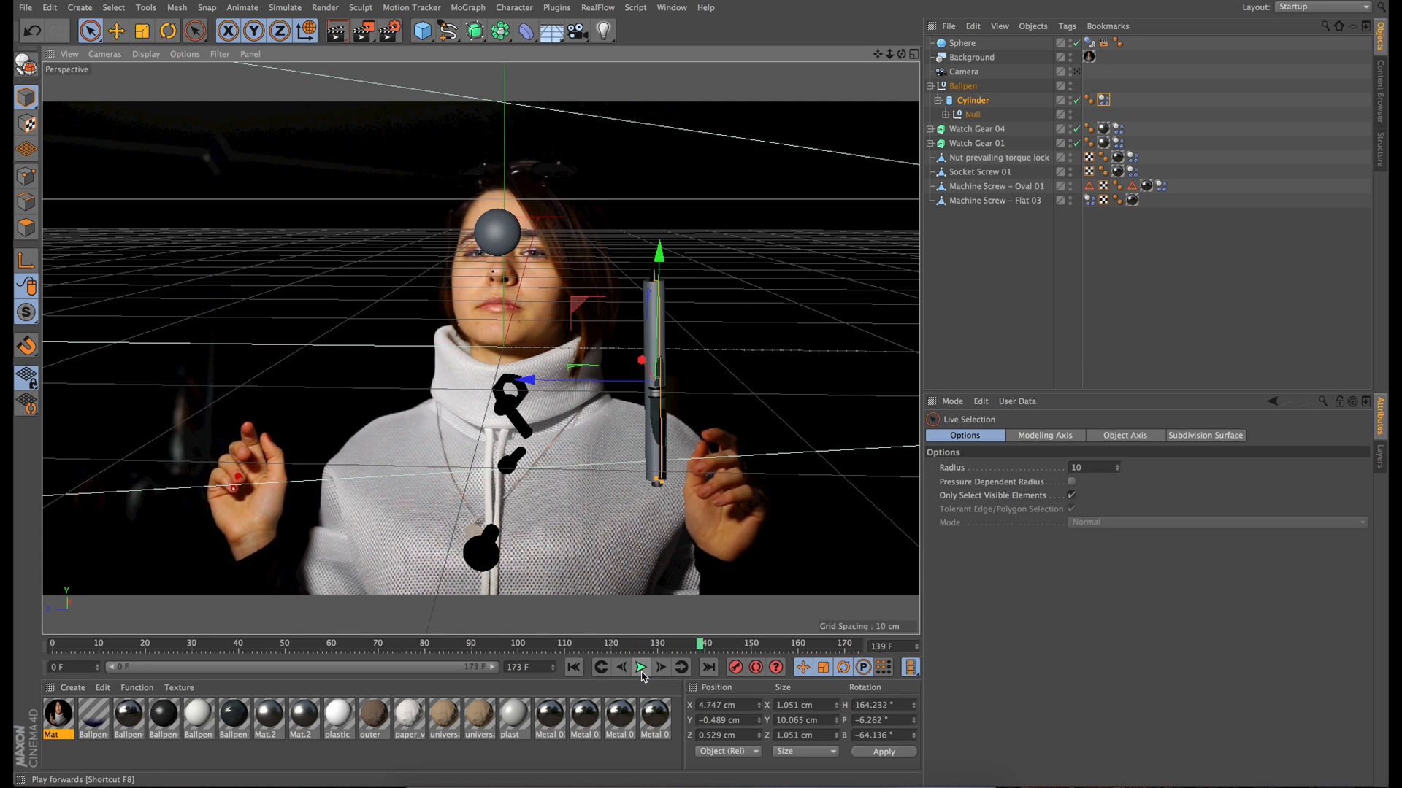
pyautogui.click(575, 669)
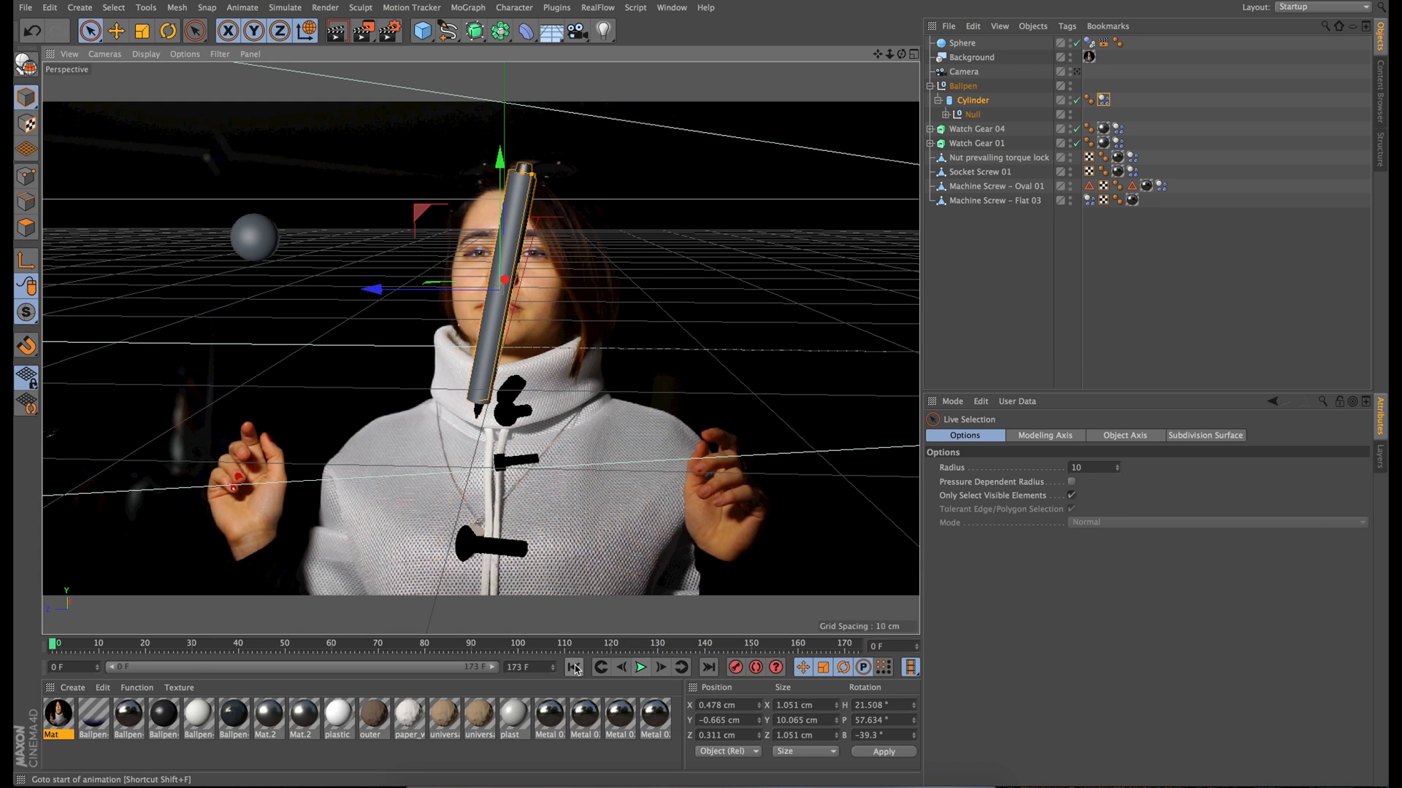
# Re-key the Sphere's position at frame 97 to about Z 4.9 cm and play the simulation from frame 0.
pyautogui.click(963, 44)
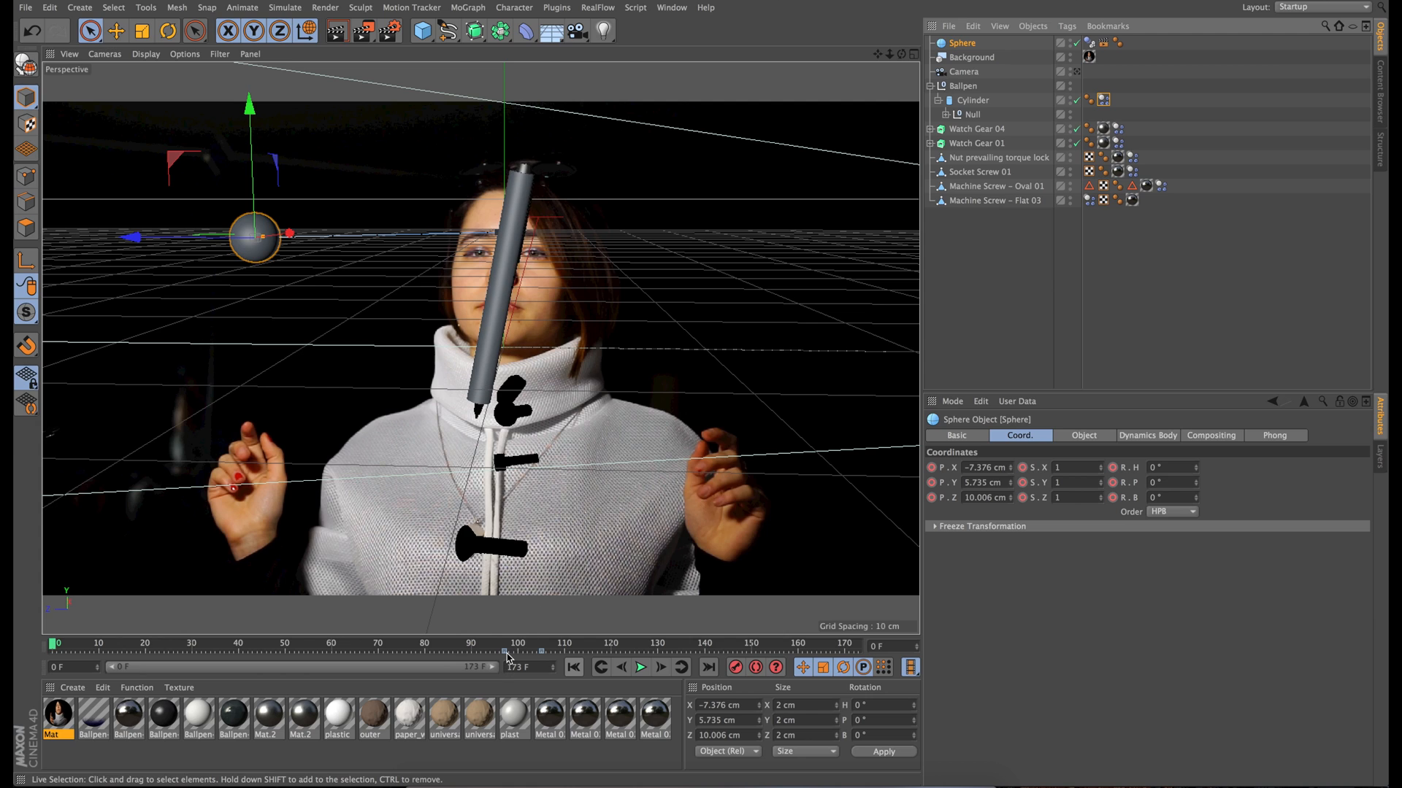
pyautogui.click(507, 652)
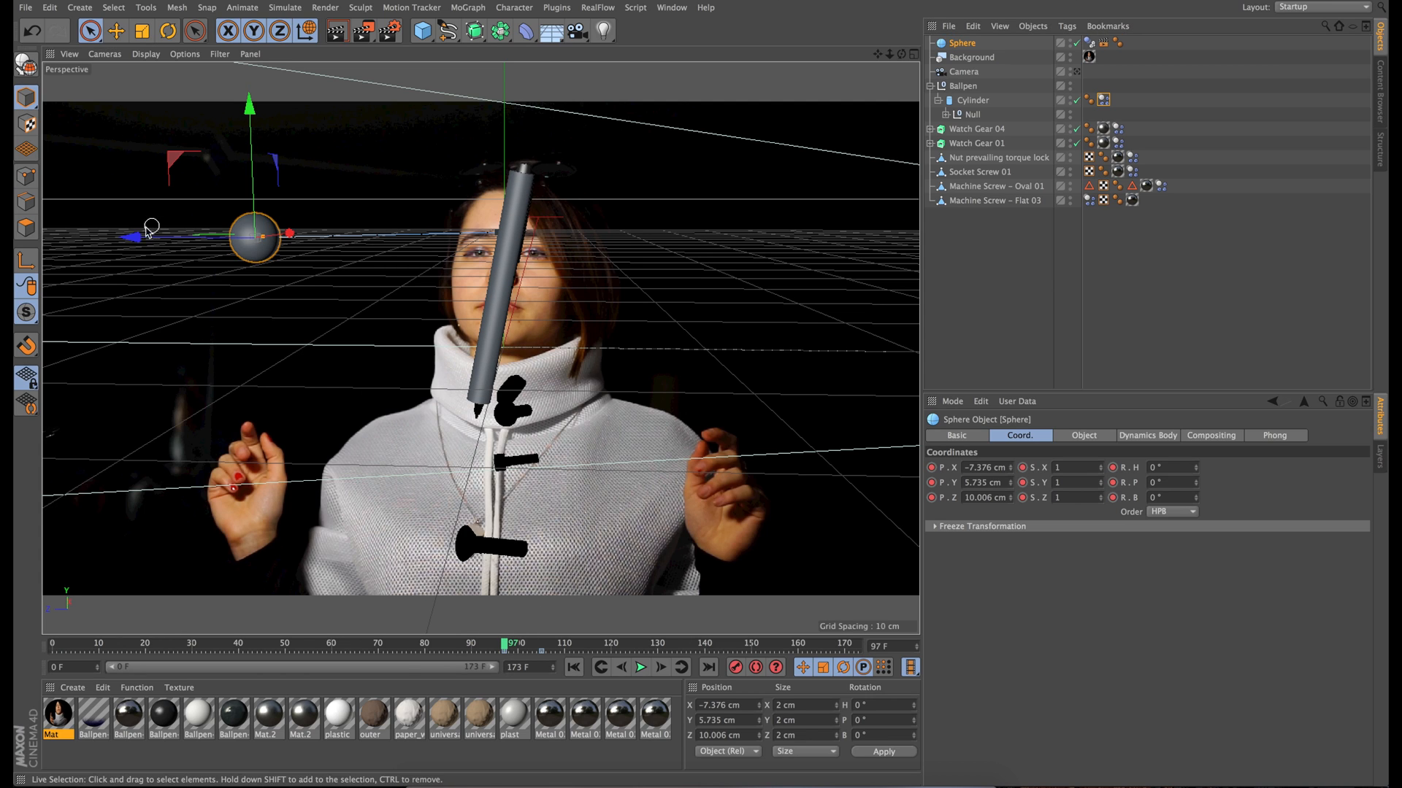
pyautogui.moveTo(134, 234); pyautogui.dragTo(263, 232)
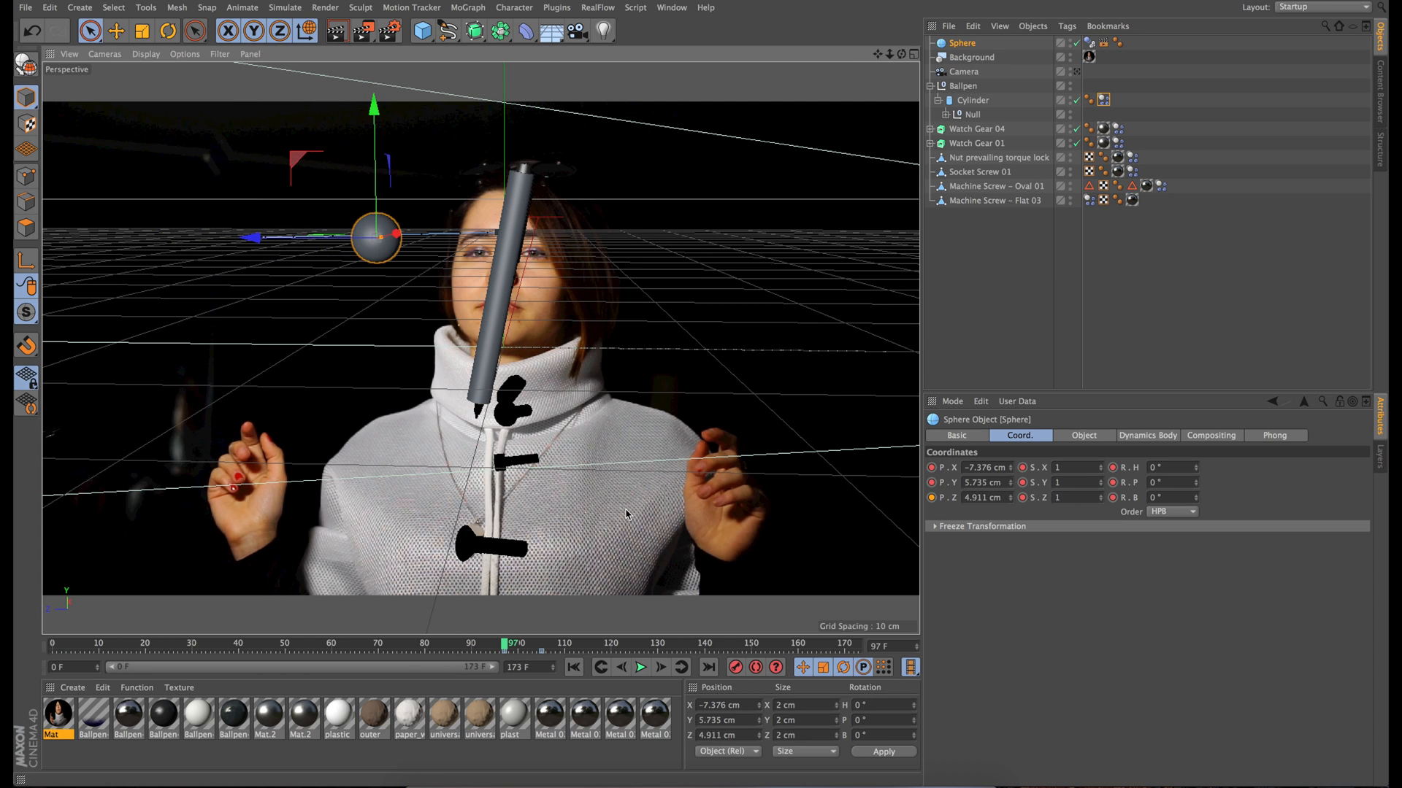
pyautogui.click(641, 668)
pyautogui.click(641, 670)
pyautogui.click(574, 669)
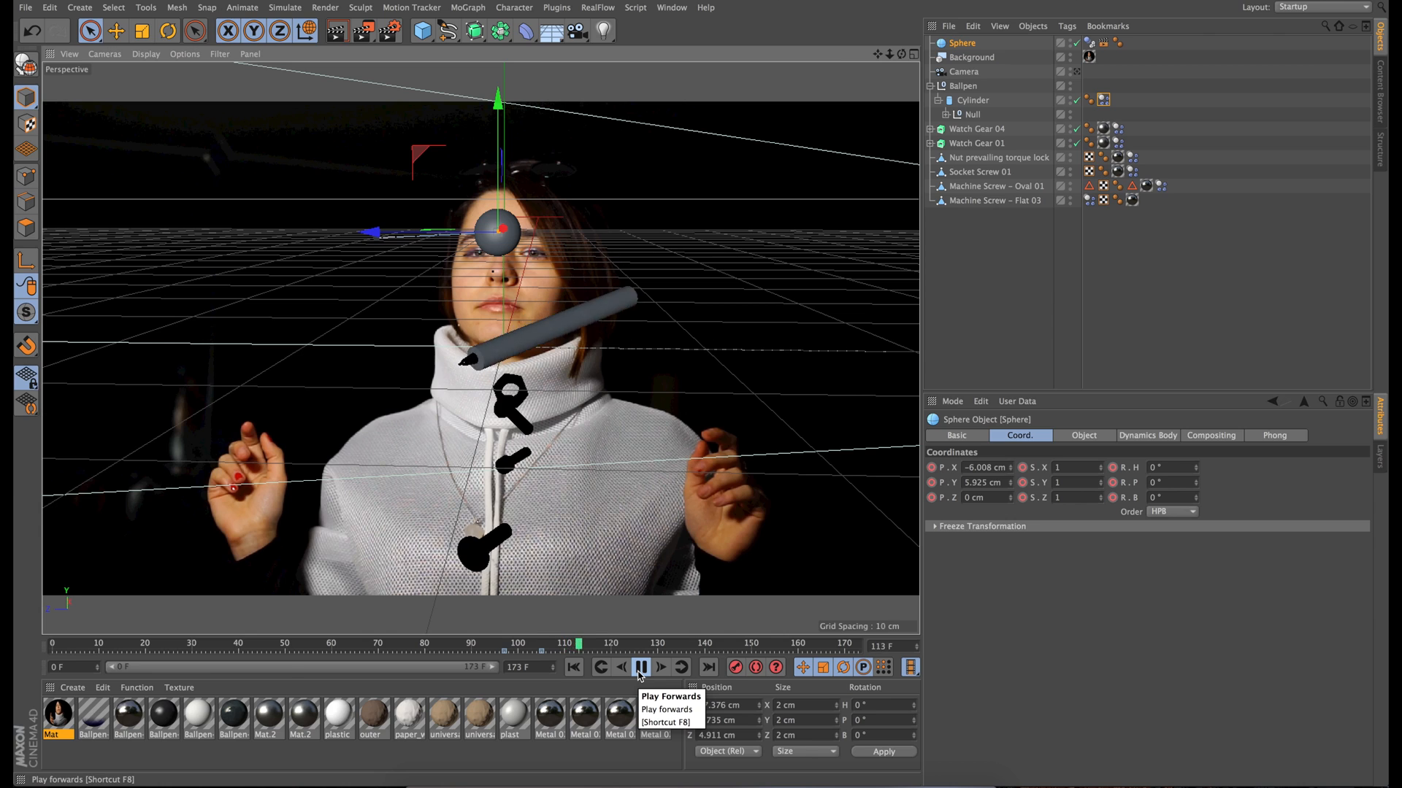
# Stop the playback, shift the Sphere's position key to frame 92, and return to frame 0.
pyautogui.click(640, 667)
pyautogui.click(499, 650)
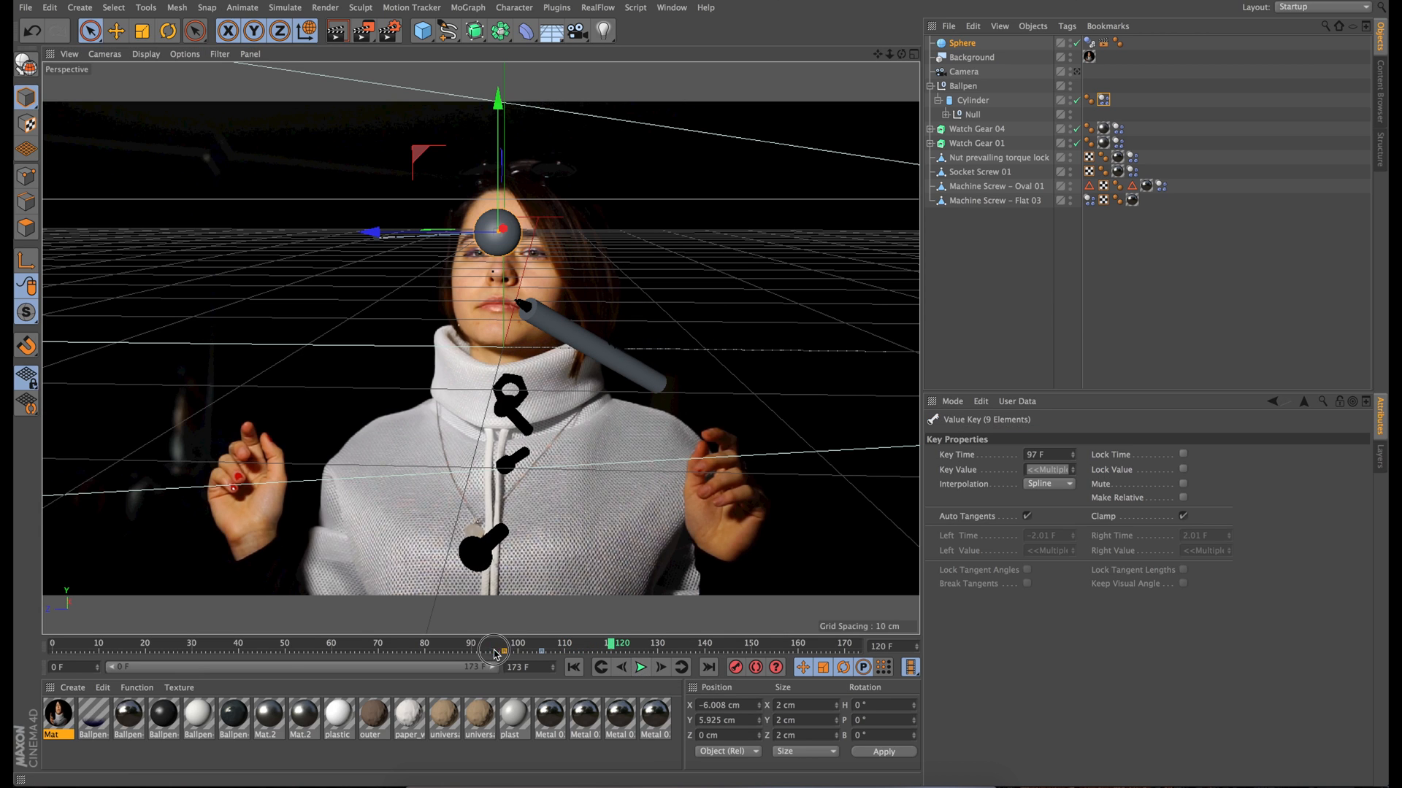
pyautogui.click(577, 667)
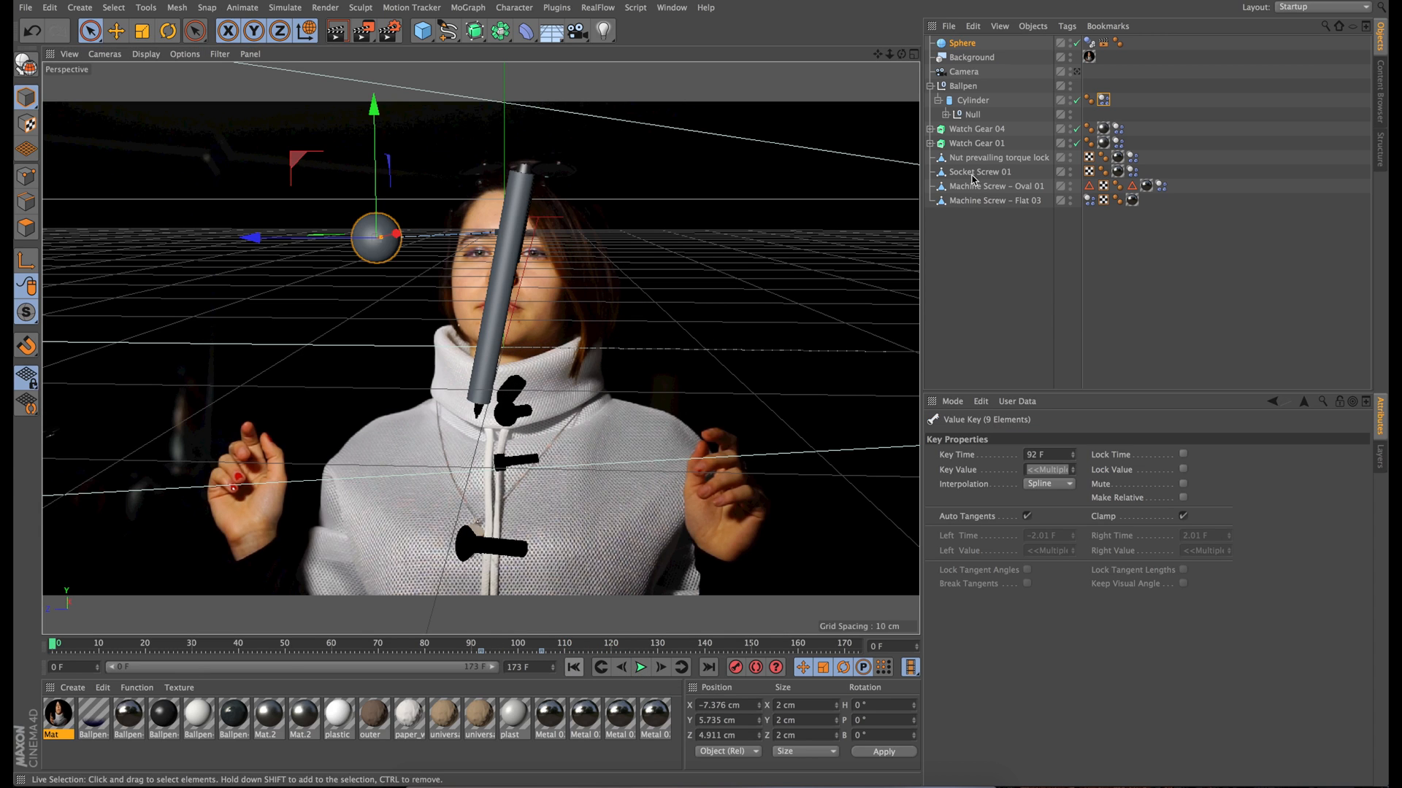
# Look through the scene Camera and hide the Cylinder from rendering while leaving it visible in the viewport.
pyautogui.click(995, 232)
pyautogui.click(1076, 72)
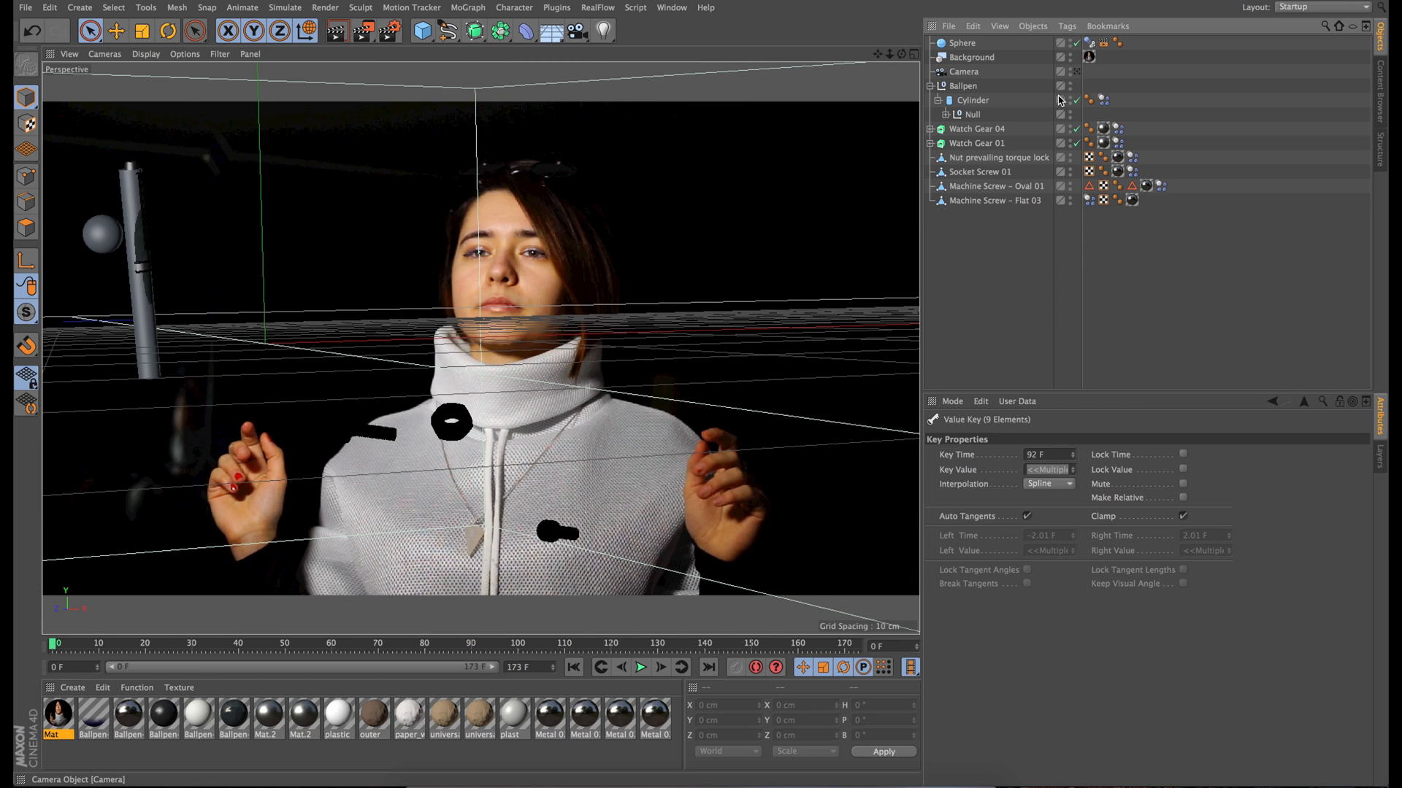
pyautogui.click(975, 102)
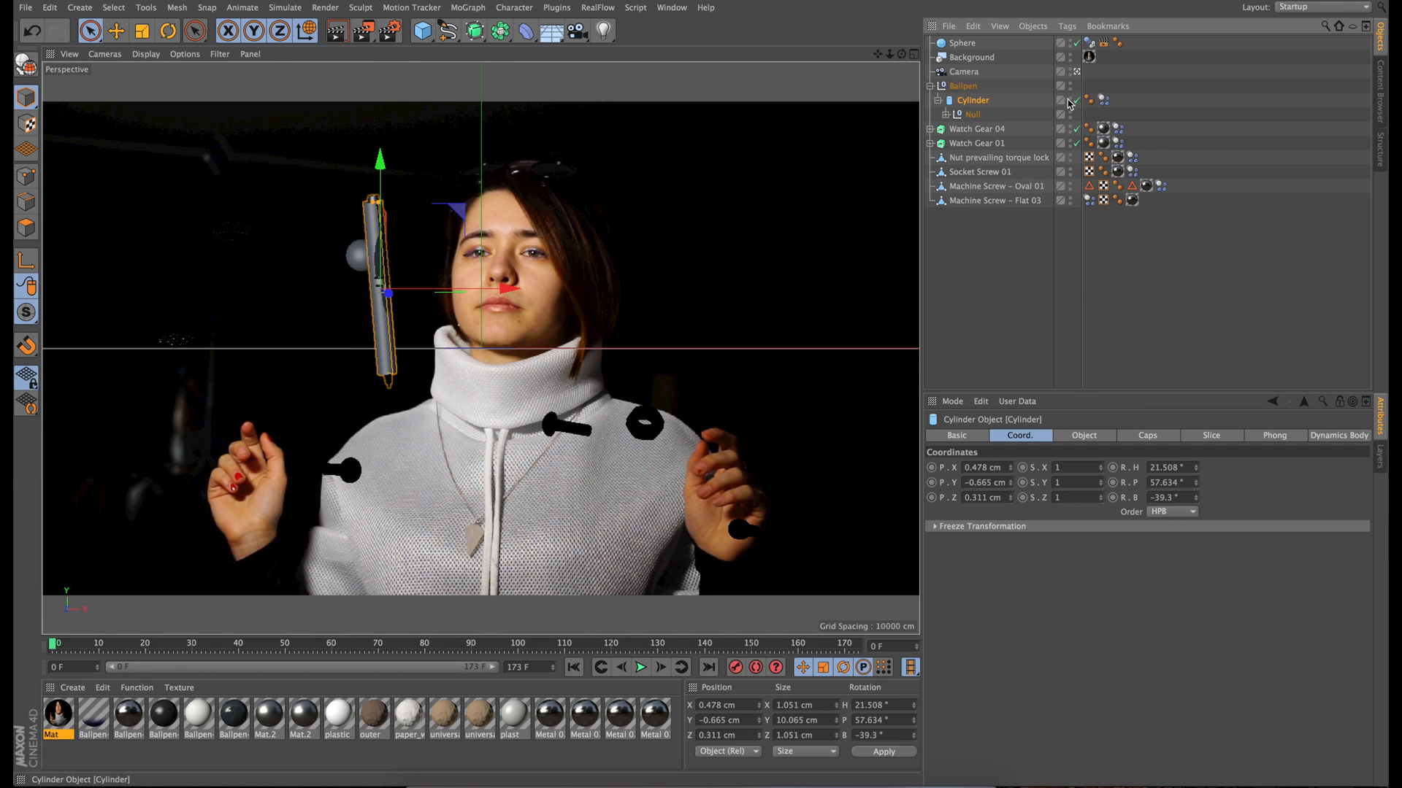
pyautogui.click(1070, 100)
pyautogui.click(1004, 270)
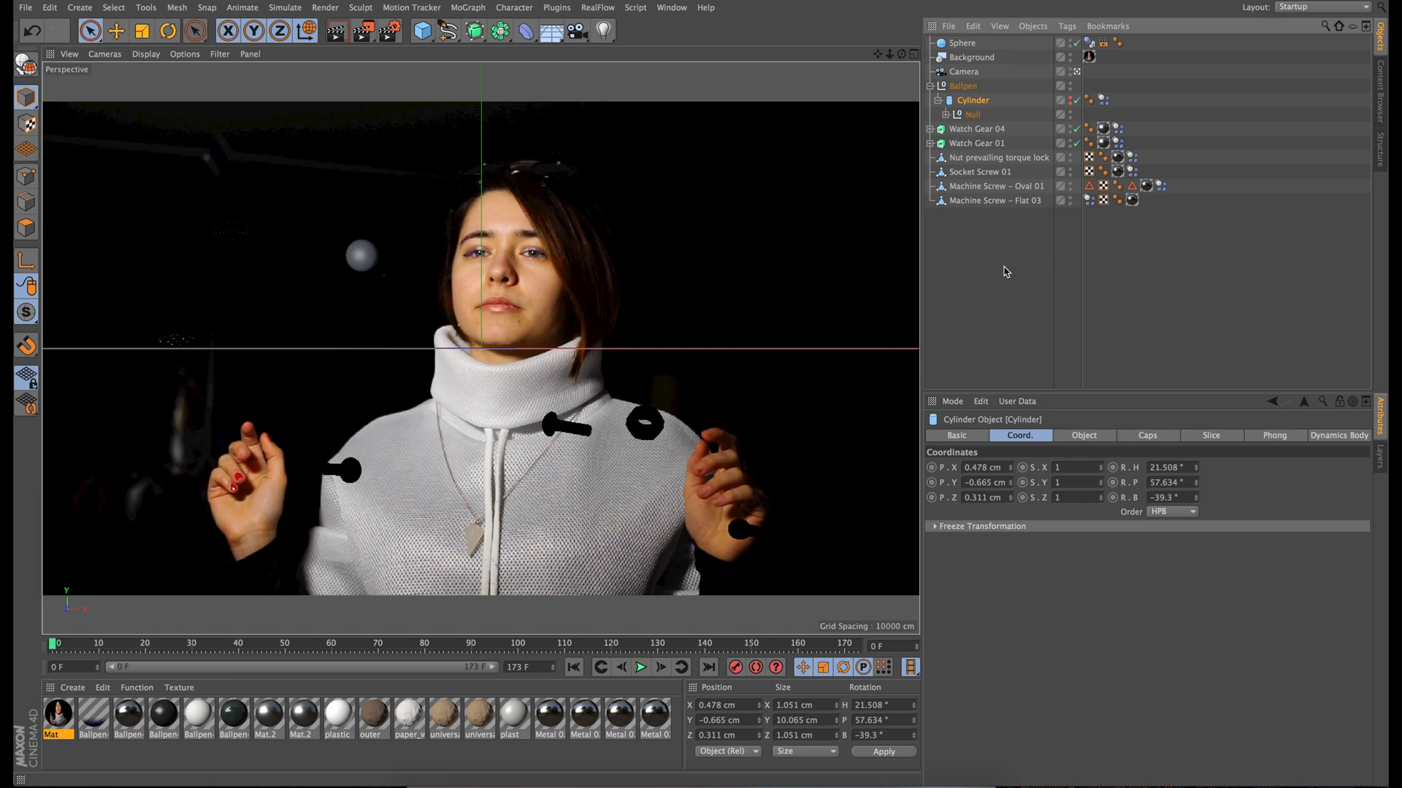
pyautogui.click(1073, 100)
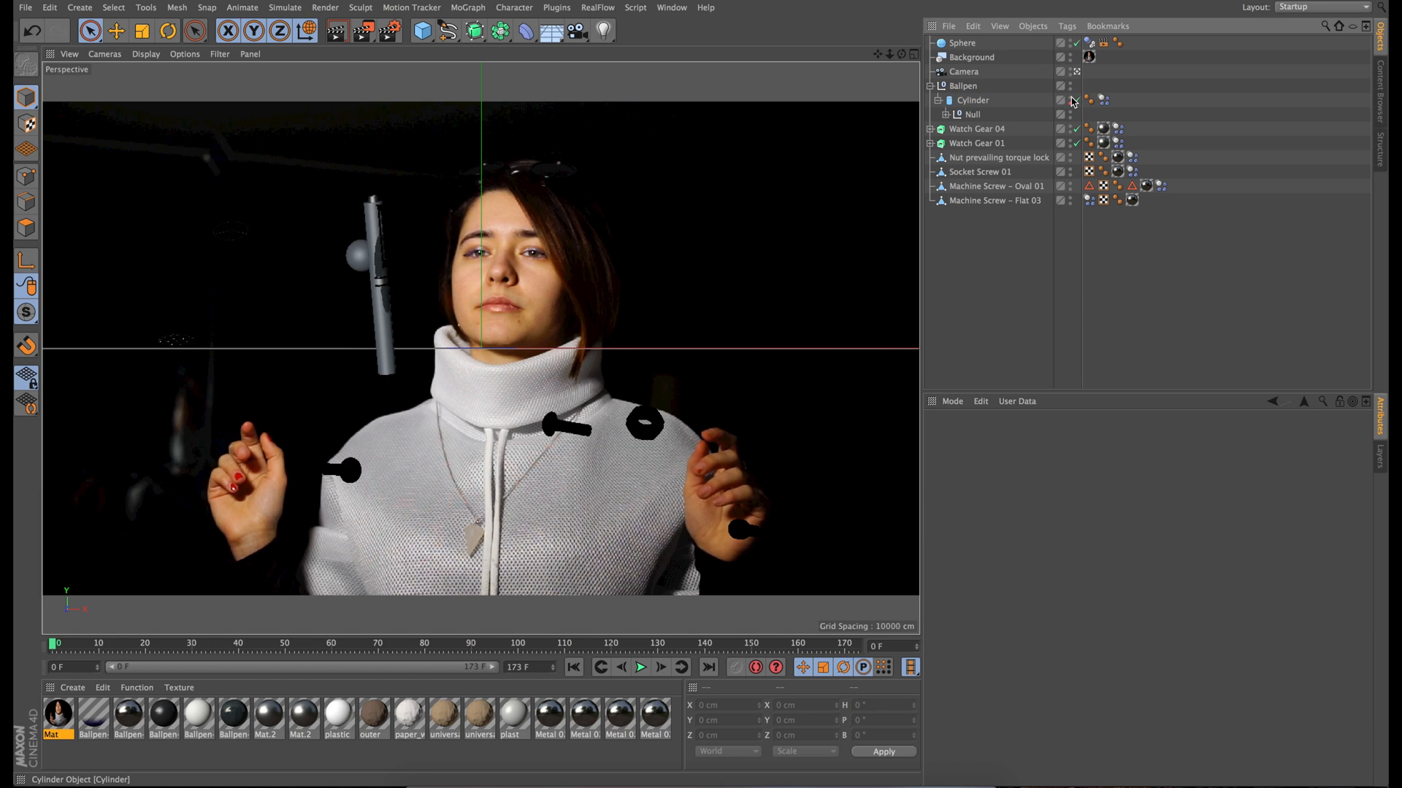
pyautogui.click(641, 668)
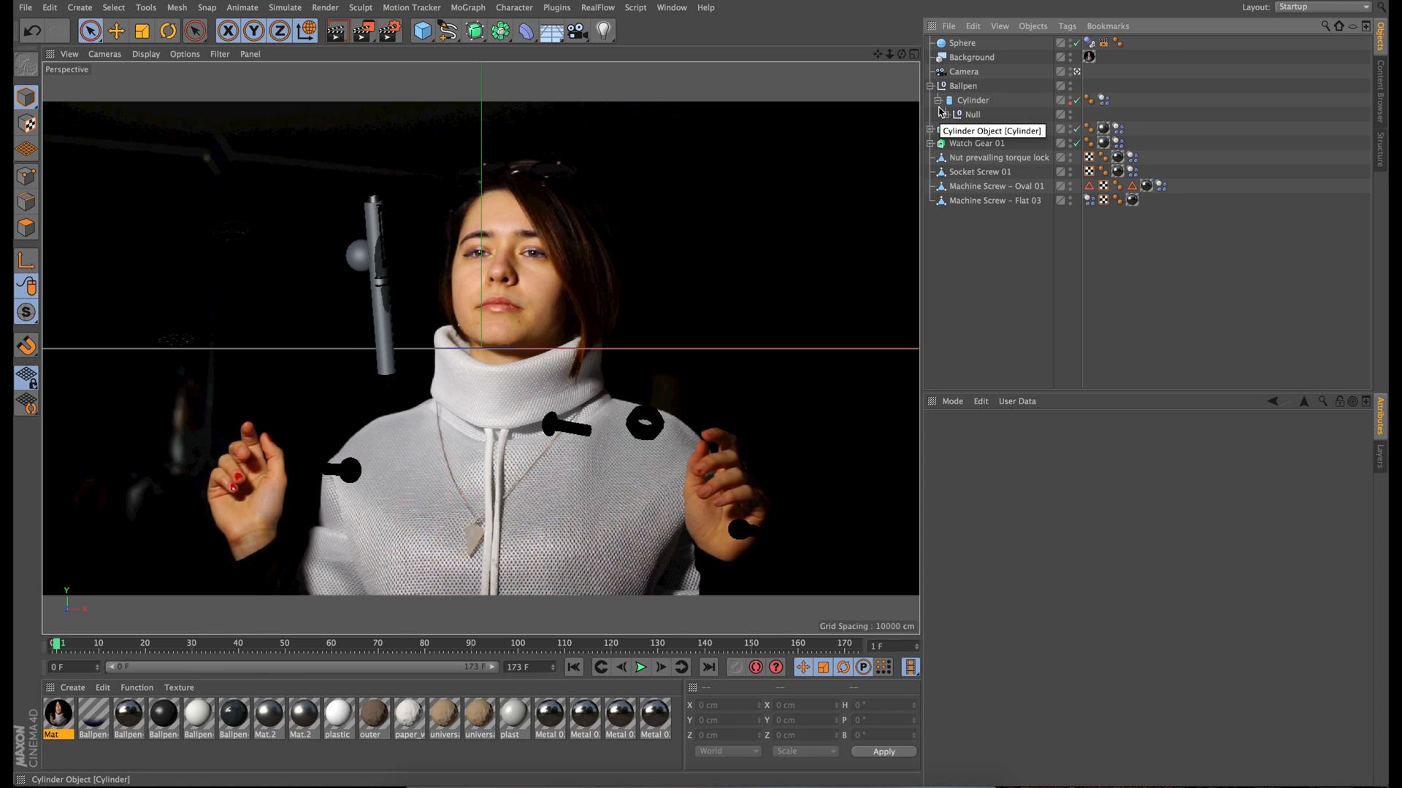
# Leave the camera view, add an area light at the origin, and resize its rectangle to about 164.5 by 71.2 cm.
pyautogui.click(1078, 73)
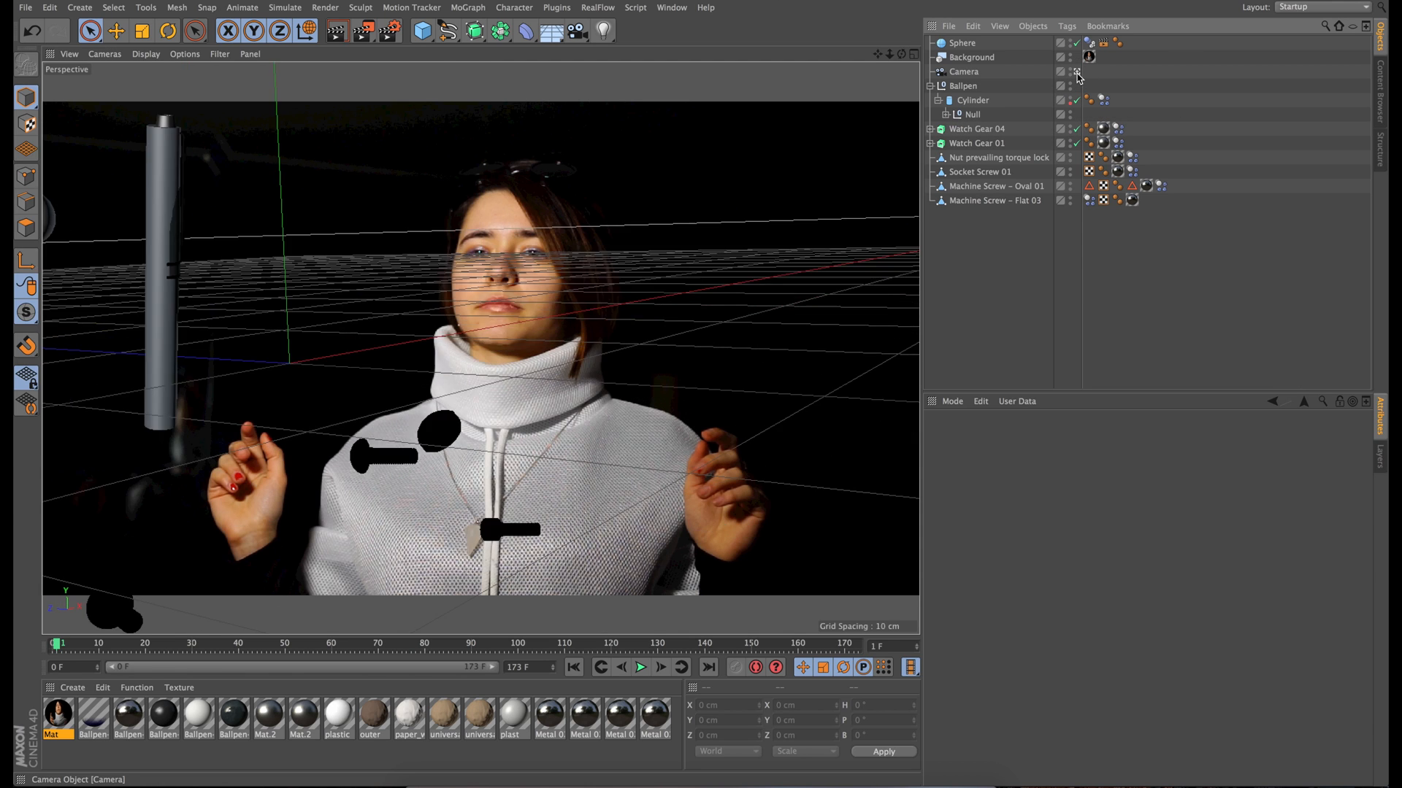
pyautogui.moveTo(890, 57); pyautogui.dragTo(799, 61)
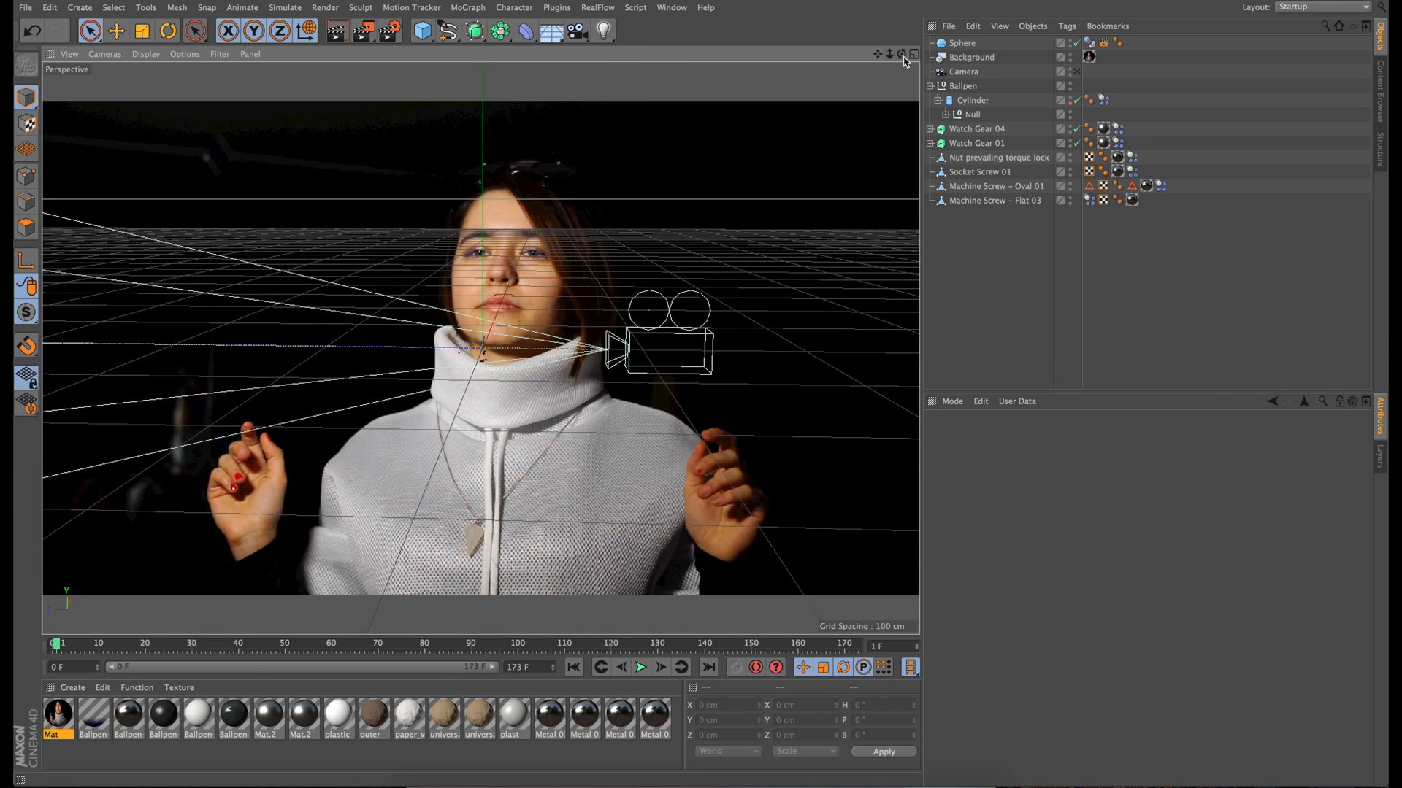
pyautogui.moveTo(902, 54); pyautogui.dragTo(761, 73)
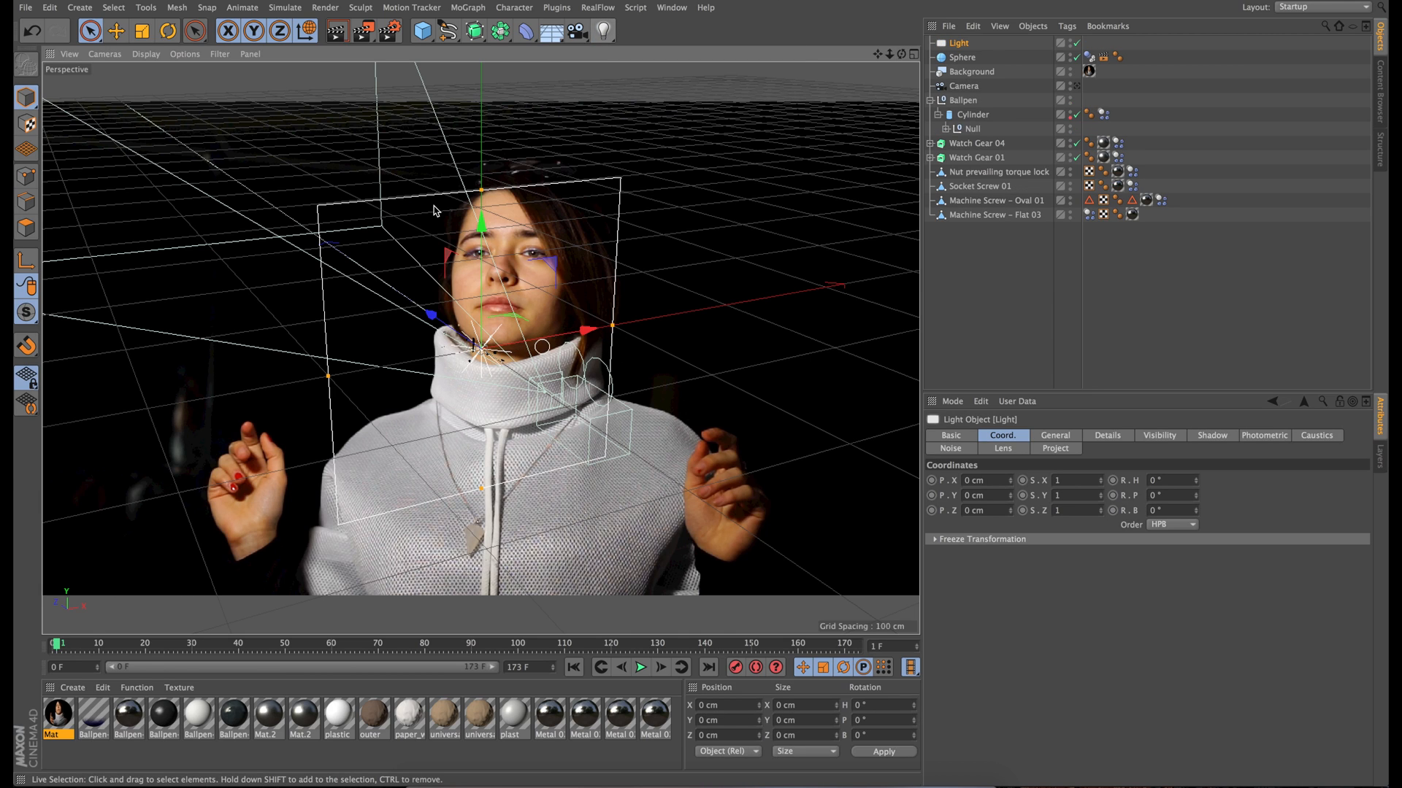
pyautogui.moveTo(481, 194); pyautogui.dragTo(476, 267)
pyautogui.moveTo(550, 403)
pyautogui.keyDown('alt'); pyautogui.mouseDown()
pyautogui.moveTo(590, 378)
pyautogui.moveTo(597, 337)
pyautogui.moveTo(466, 272)
pyautogui.moveTo(476, 297)
pyautogui.mouseUp(); pyautogui.keyUp('alt')
pyautogui.moveTo(599, 330); pyautogui.dragTo(584, 333)
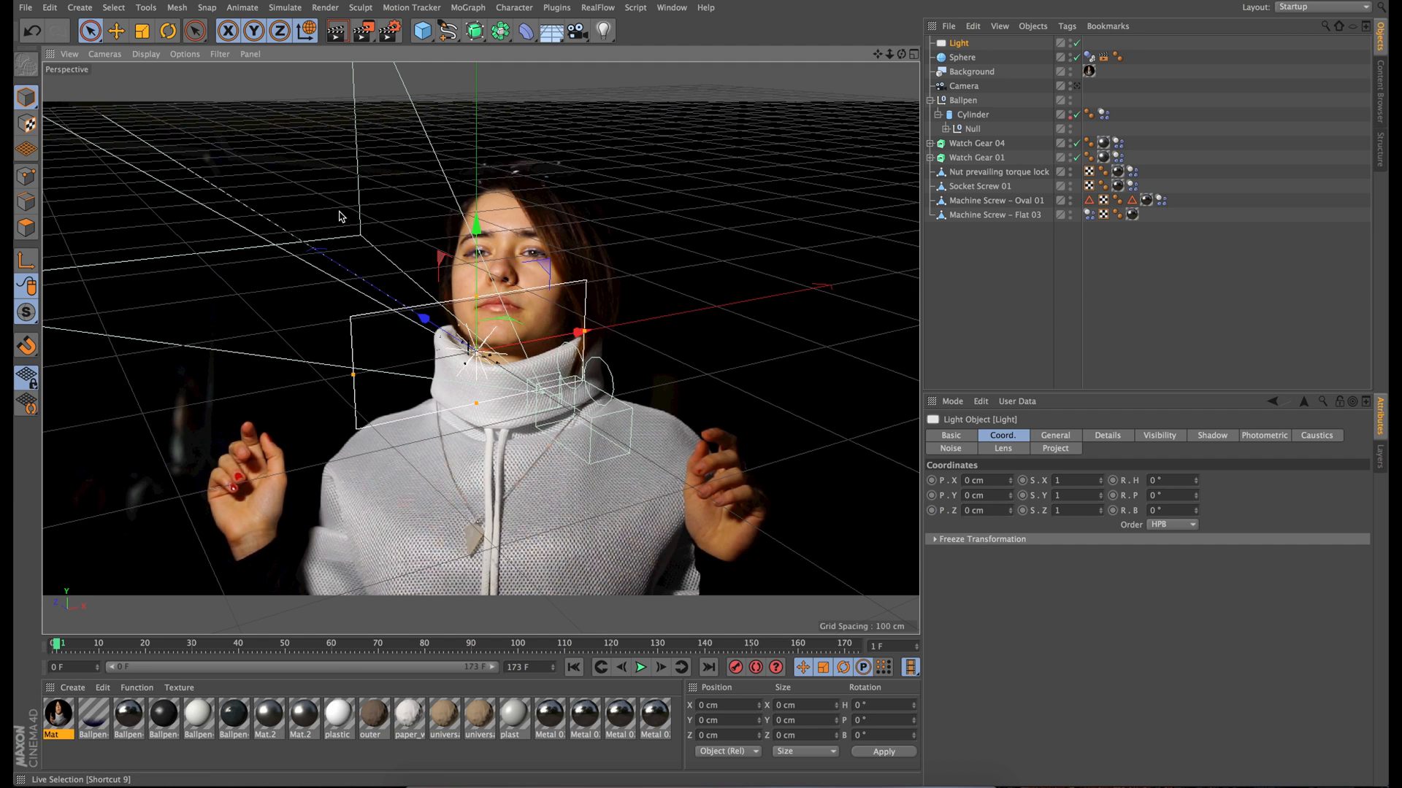
# Move the Light to about X -220.3, Z -176.4 cm and rotate its heading to about -48.2°.
pyautogui.moveTo(423, 317); pyautogui.dragTo(600, 459)
pyautogui.moveTo(889, 54)
pyautogui.mouseDown()
pyautogui.moveTo(869, 55)
pyautogui.moveTo(887, 54)
pyautogui.mouseUp()
pyautogui.moveTo(664, 382); pyautogui.dragTo(461, 388)
pyautogui.press('r')
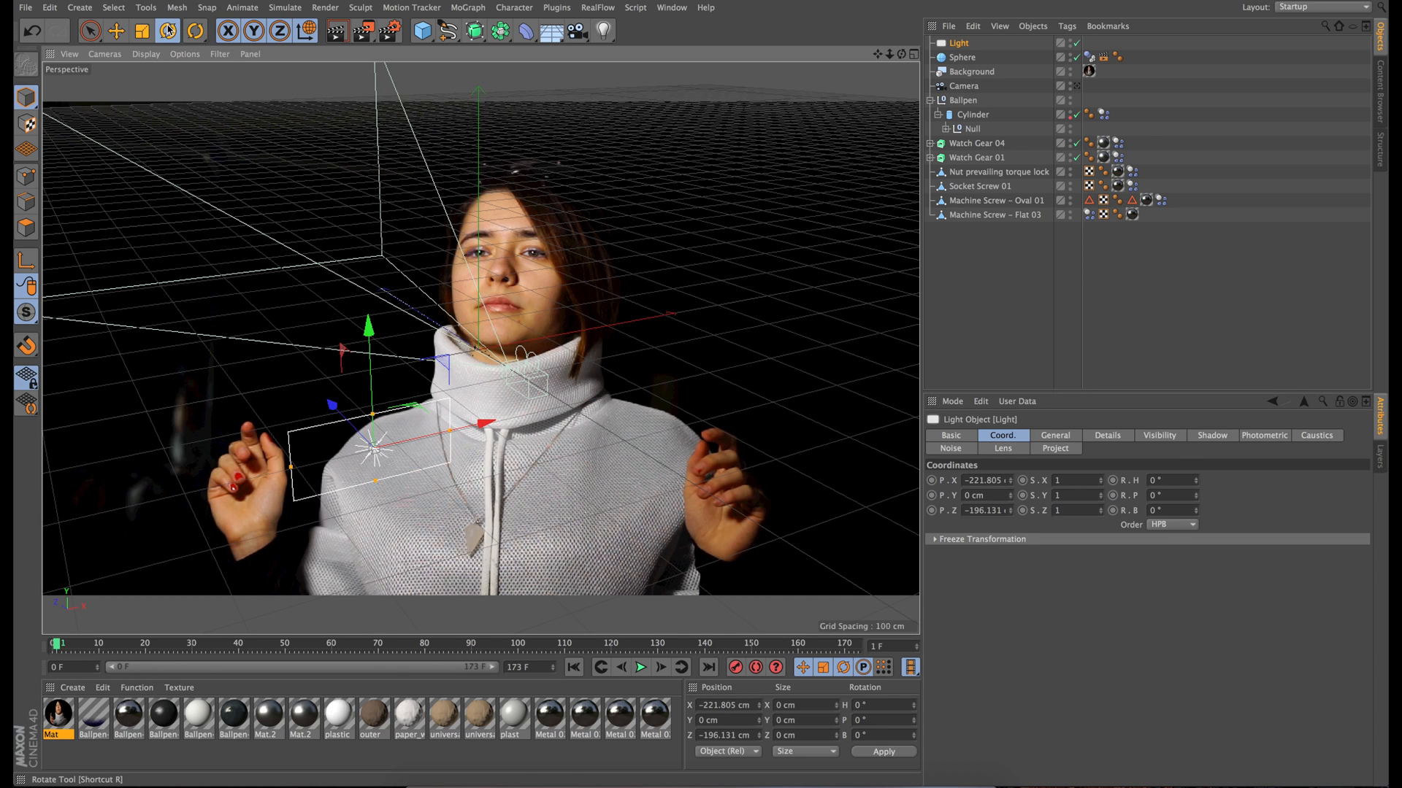
pyautogui.moveTo(401, 480); pyautogui.dragTo(358, 485)
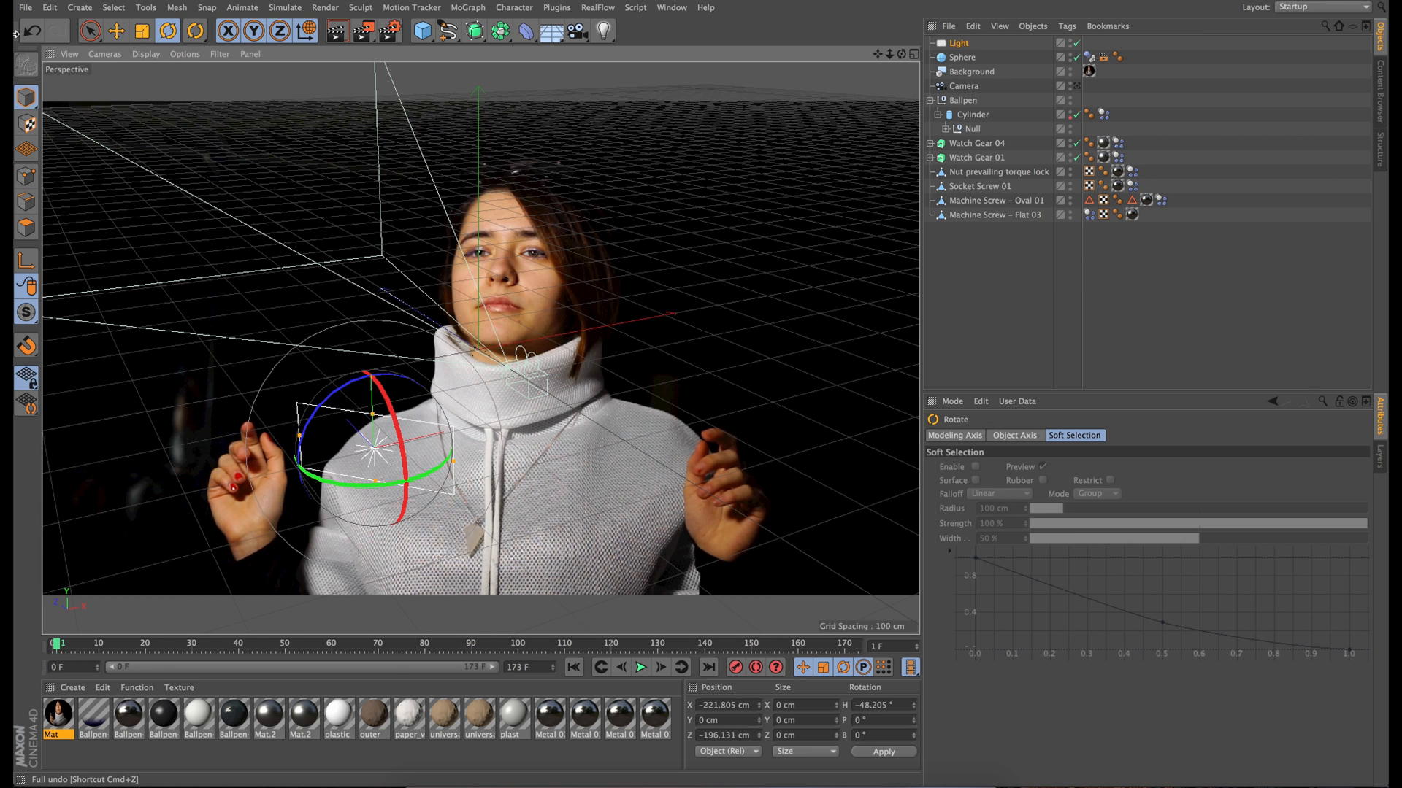
pyautogui.click(90, 32)
pyautogui.keyDown('alt'); pyautogui.moveTo(388, 392); pyautogui.dragTo(448, 282); pyautogui.keyUp('alt')
pyautogui.keyDown('alt'); pyautogui.moveTo(470, 302); pyautogui.dragTo(454, 304); pyautogui.keyUp('alt')
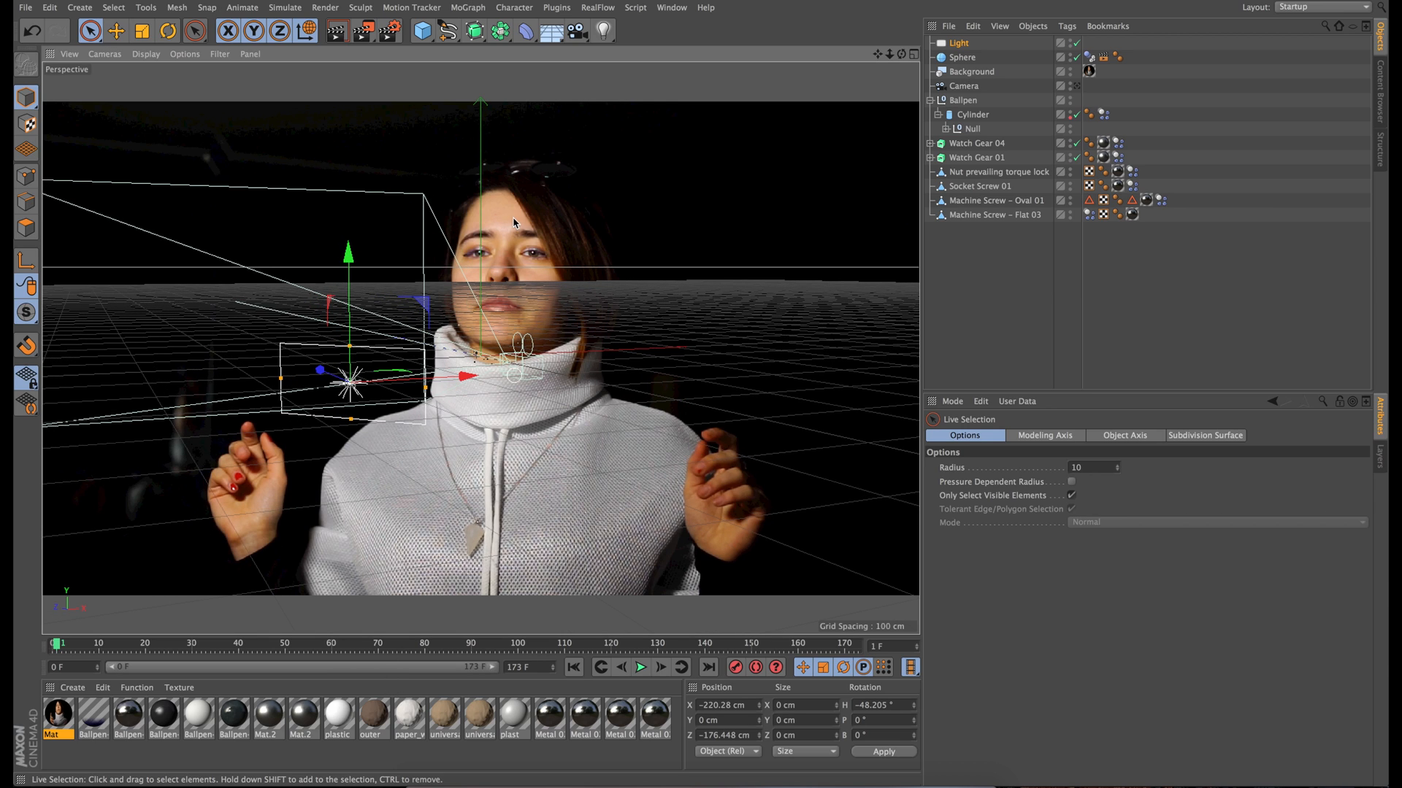
# Raise the Light to about Y 20 cm and tilt its pitch to about -1.1°.
pyautogui.click(1077, 86)
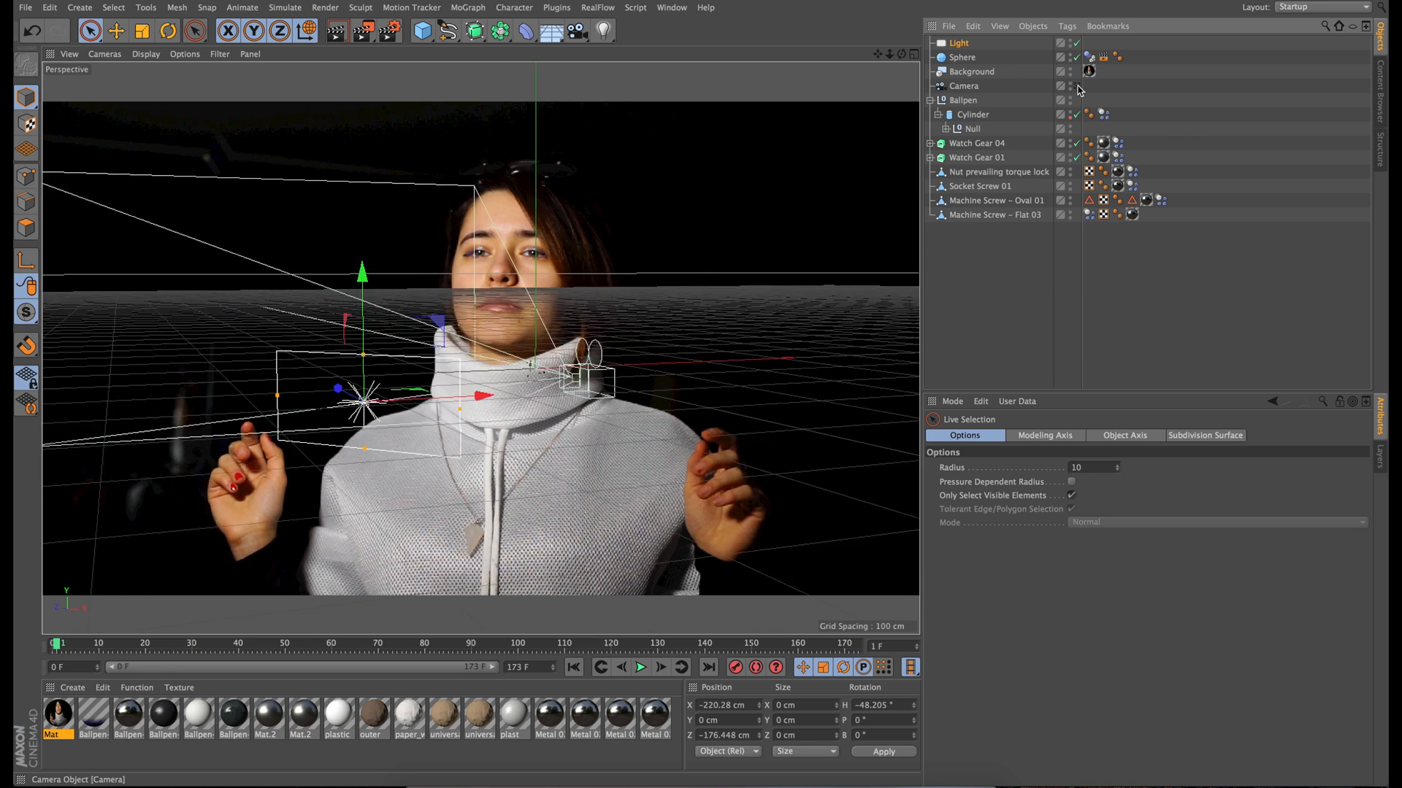
pyautogui.click(1078, 87)
pyautogui.keyDown('alt'); pyautogui.moveTo(492, 393); pyautogui.dragTo(321, 267); pyautogui.keyUp('alt')
pyautogui.press('r')
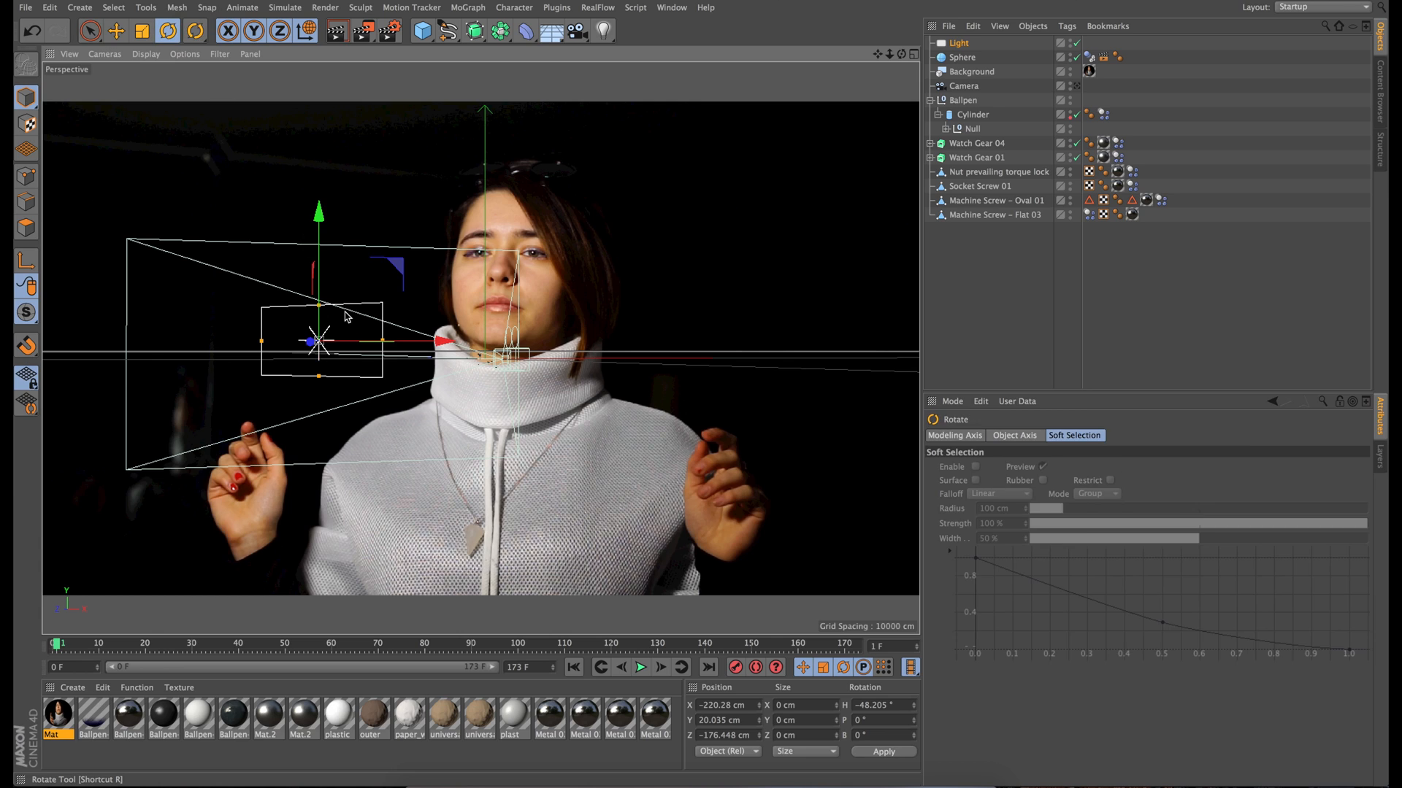
pyautogui.press('w')
pyautogui.moveTo(315, 353); pyautogui.dragTo(266, 292)
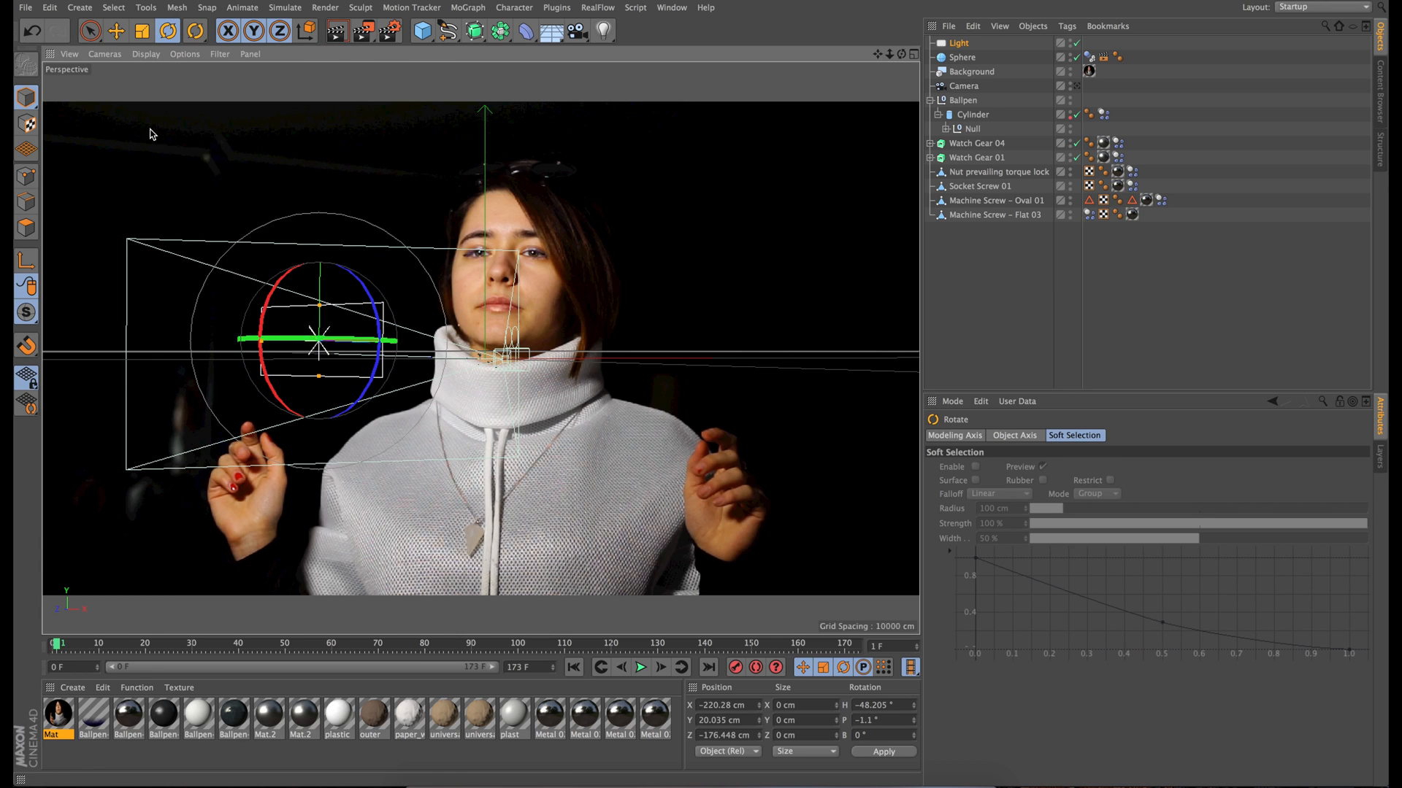
pyautogui.click(89, 32)
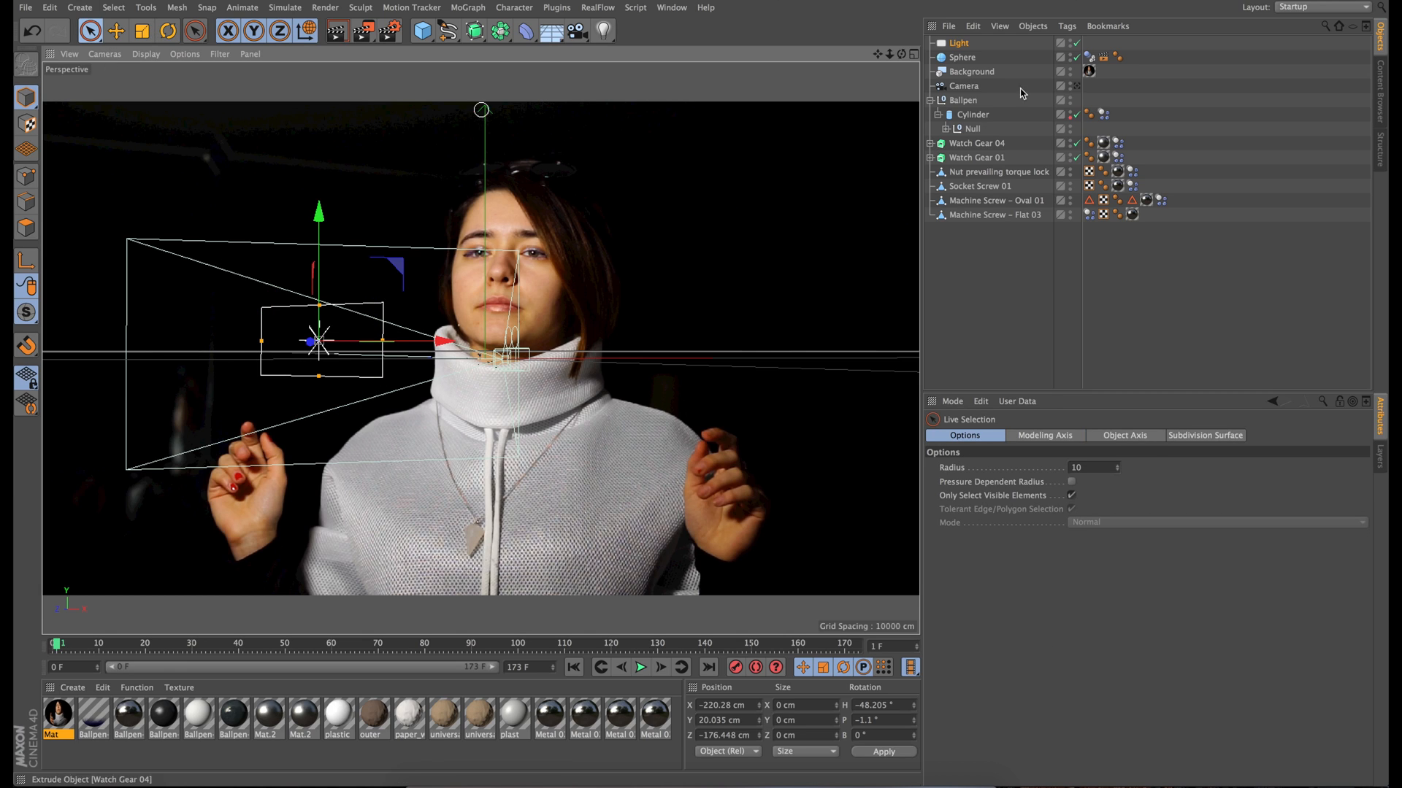
# Give the Light a slightly warm white colour of about R 255, G 249, B 242.
pyautogui.click(958, 43)
pyautogui.click(1056, 436)
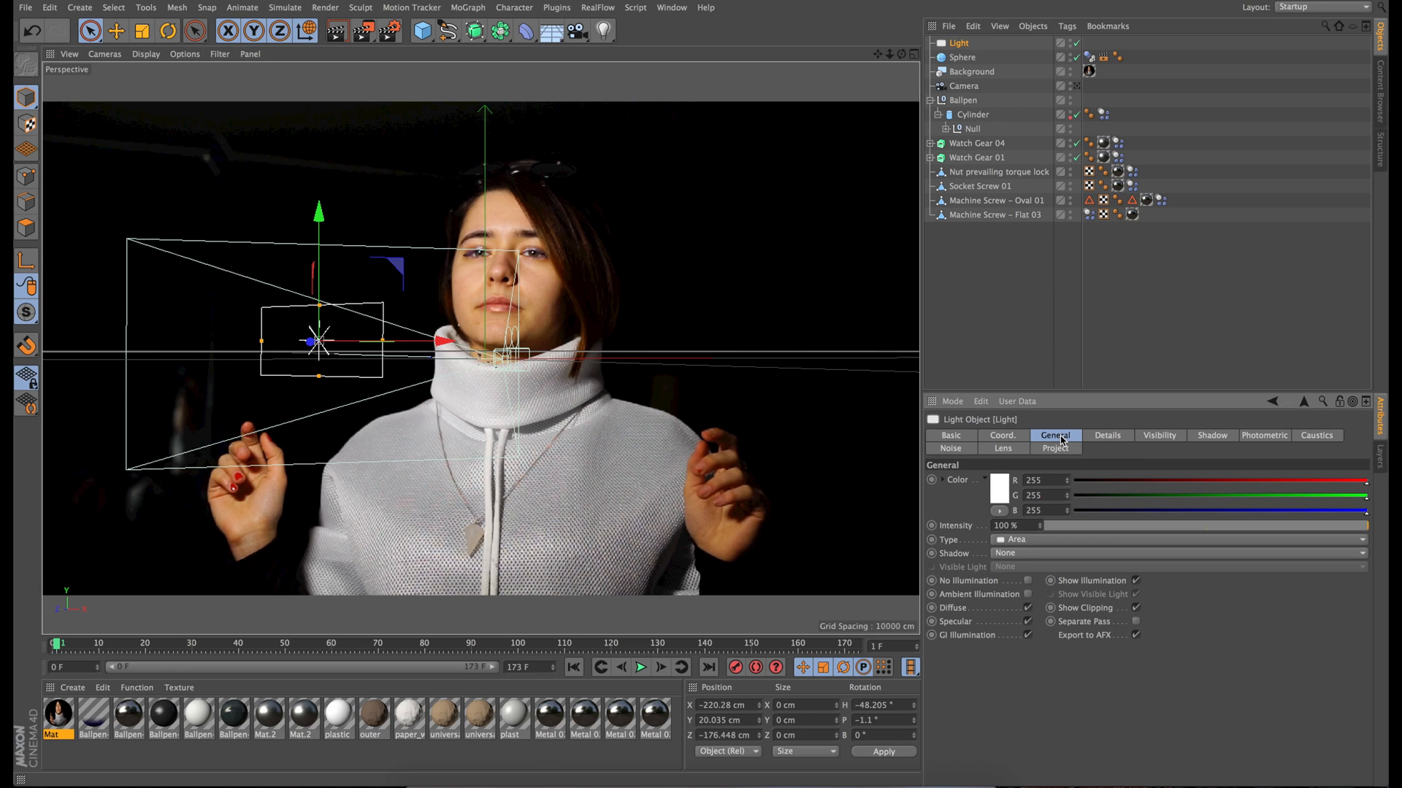
pyautogui.click(999, 491)
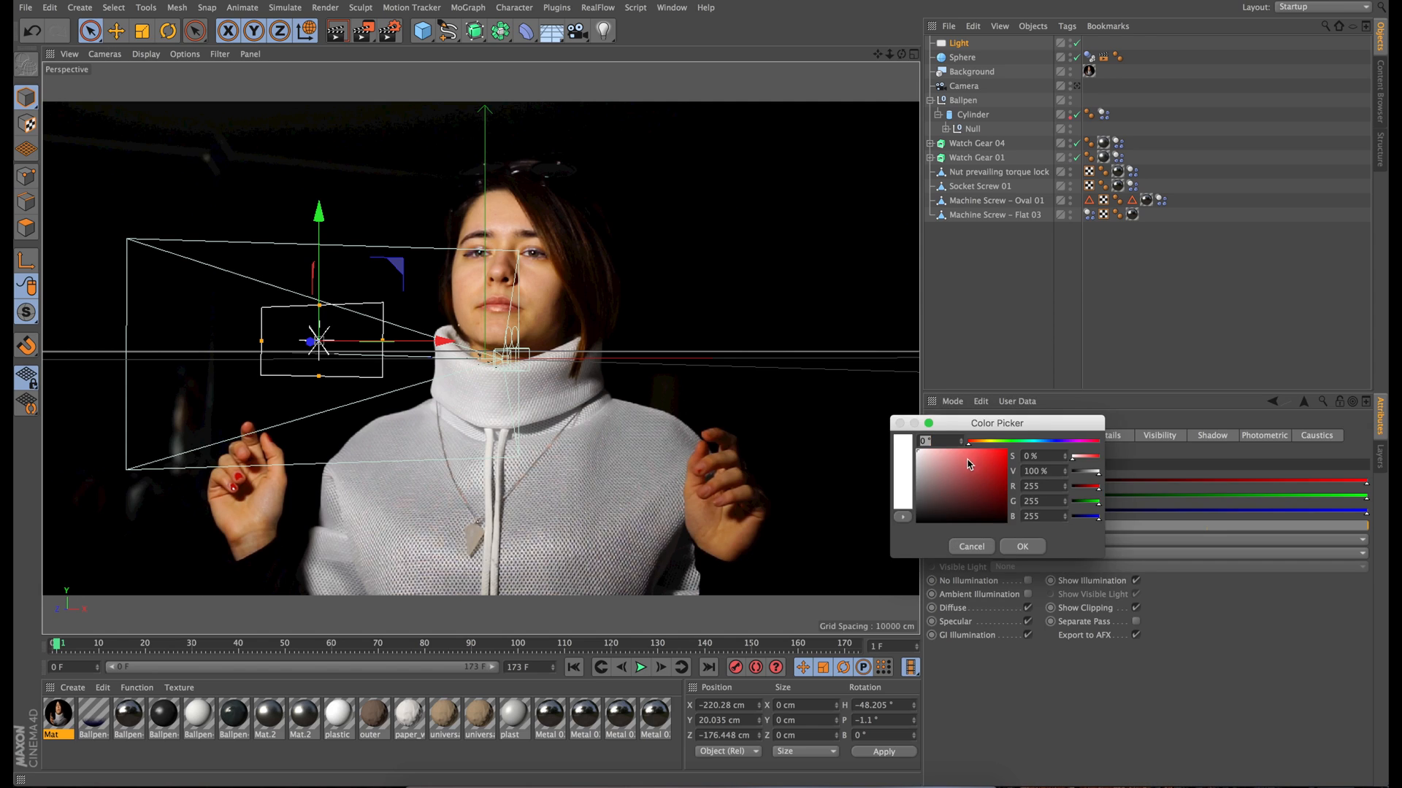
pyautogui.click(983, 445)
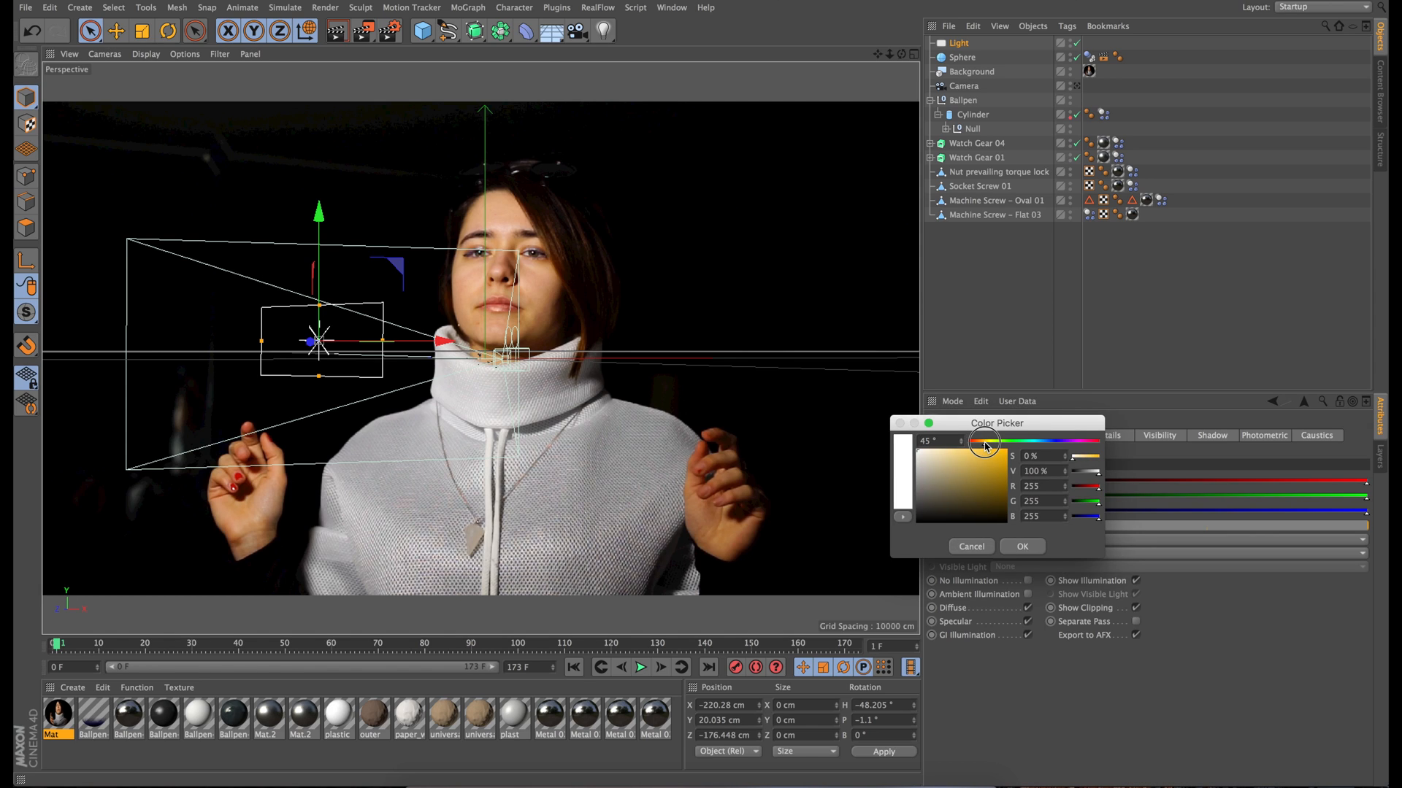
pyautogui.moveTo(985, 446); pyautogui.dragTo(981, 445)
pyautogui.click(920, 454)
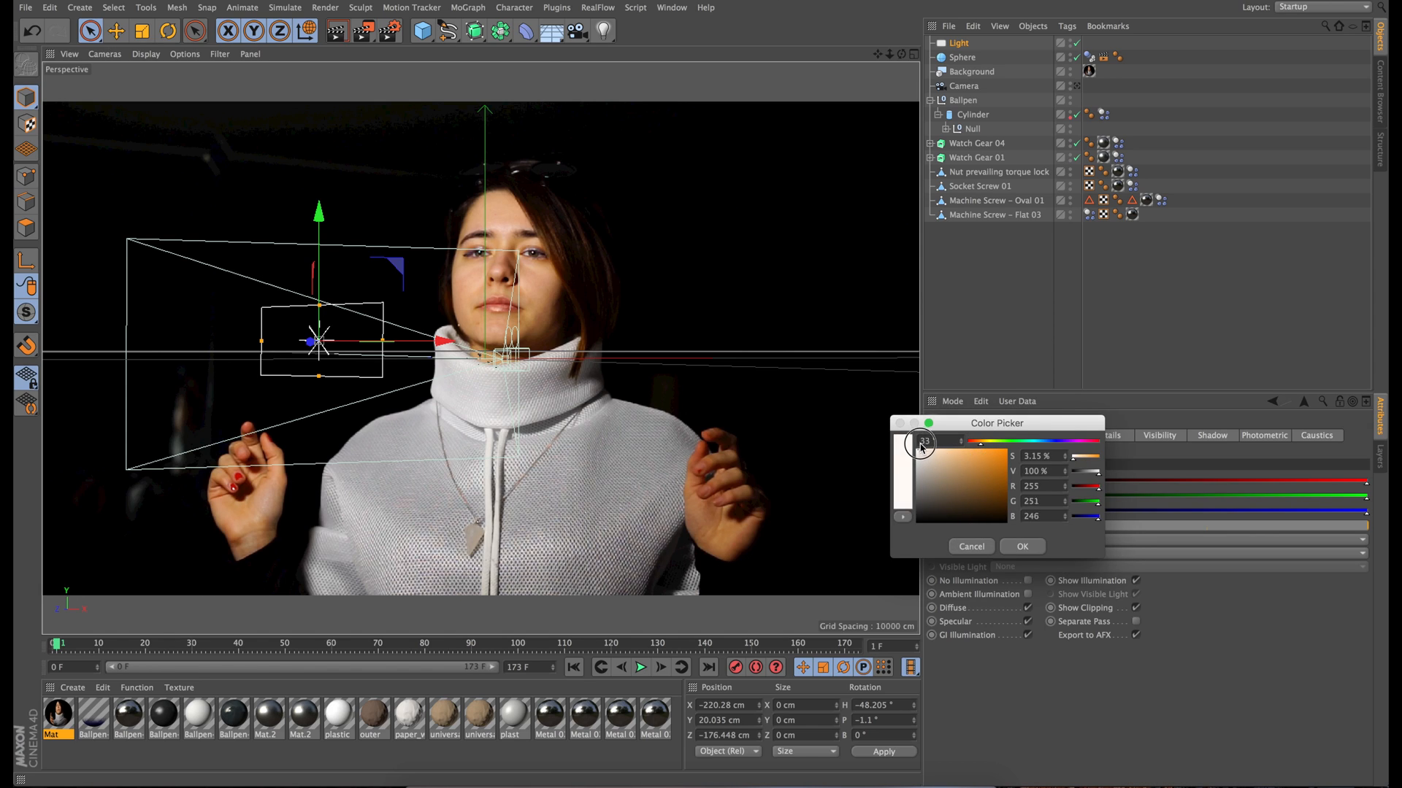
pyautogui.click(1022, 546)
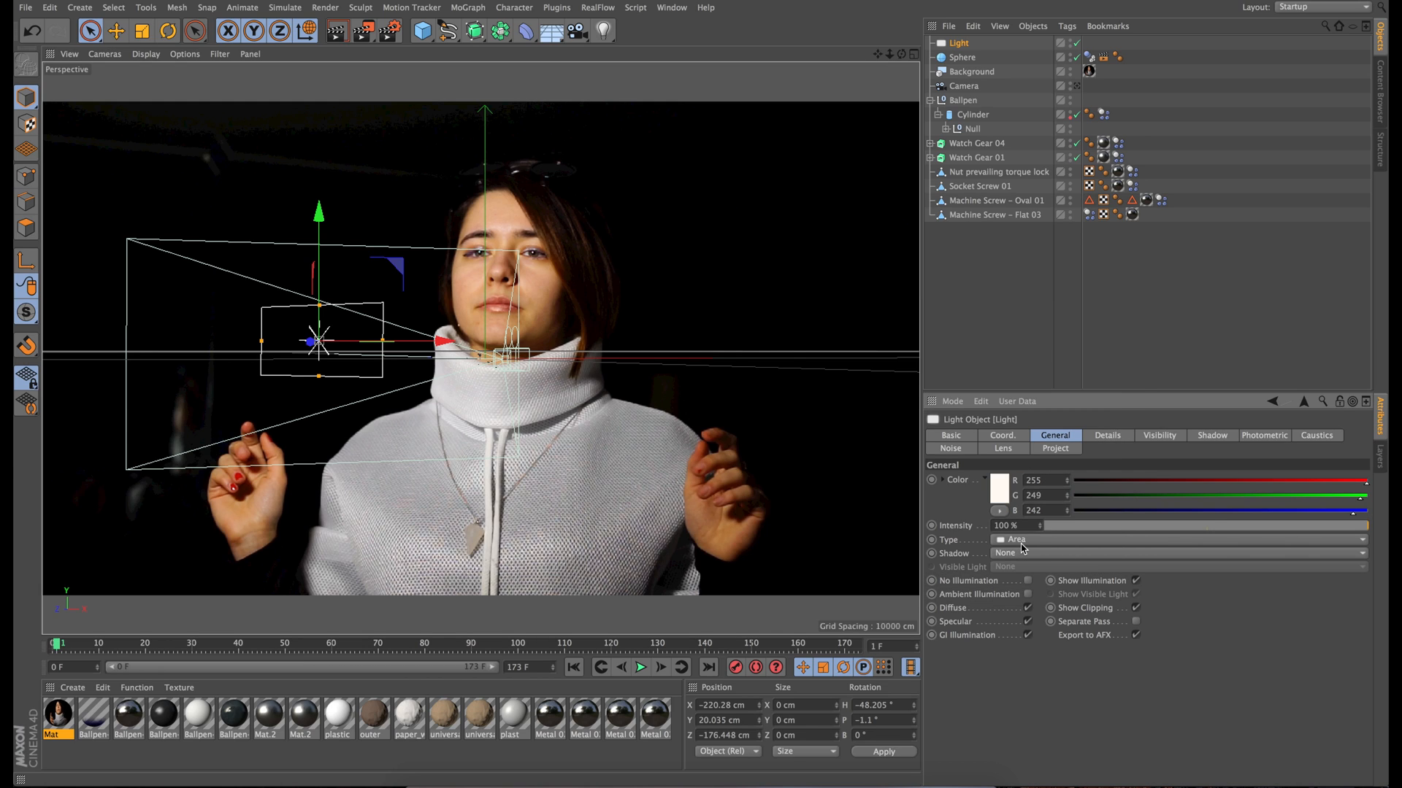
# Set the Light's shadow type to Area.
pyautogui.click(1108, 437)
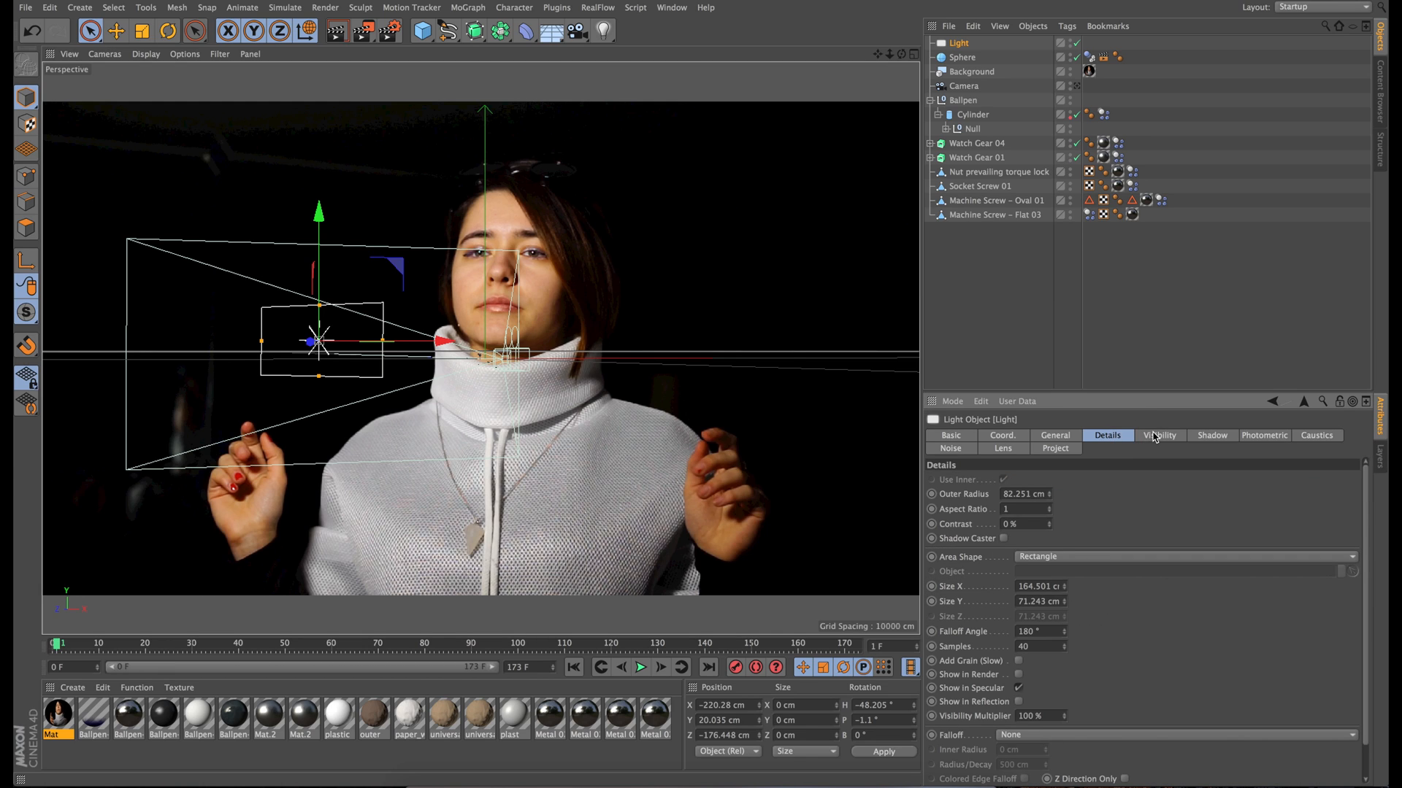
pyautogui.click(1065, 437)
pyautogui.click(1005, 553)
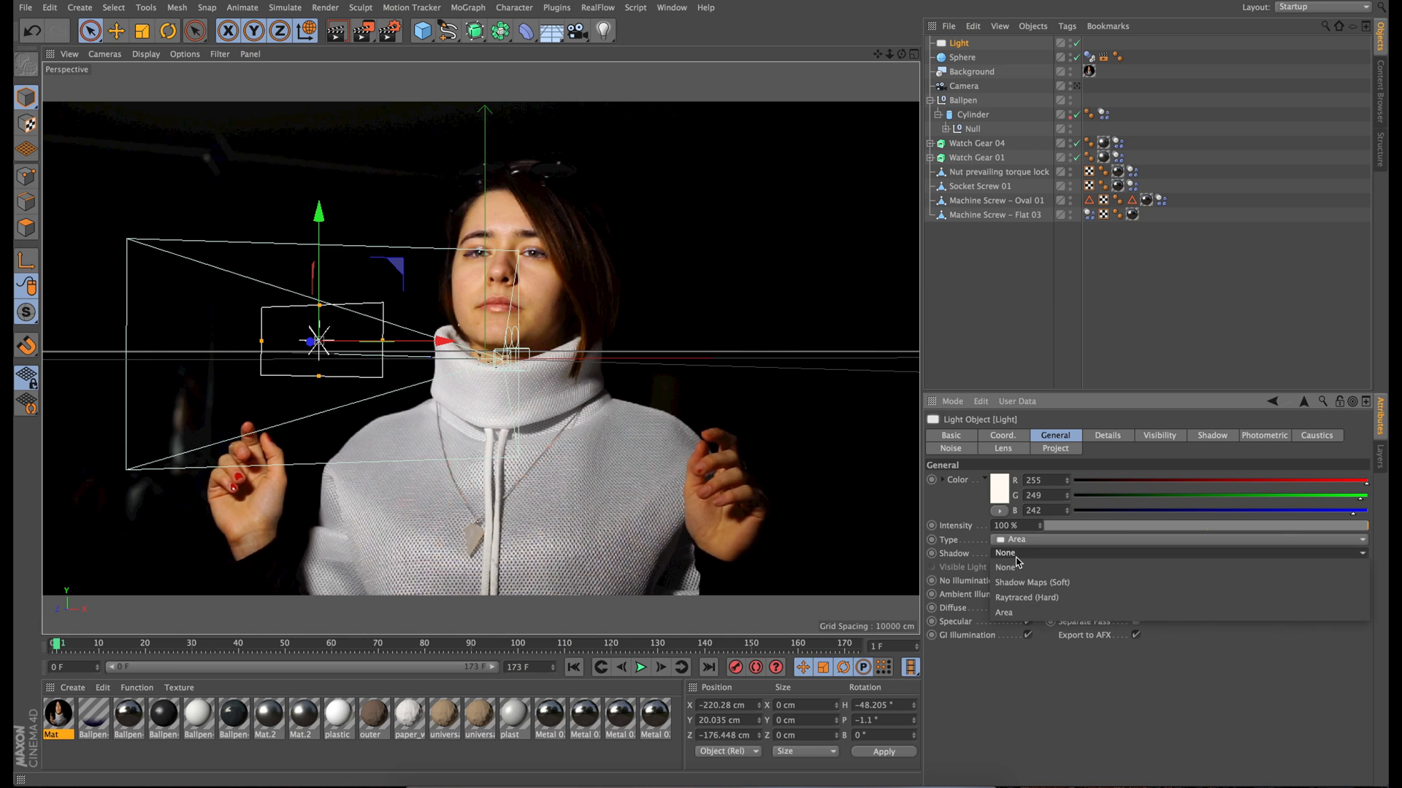
pyautogui.click(1018, 619)
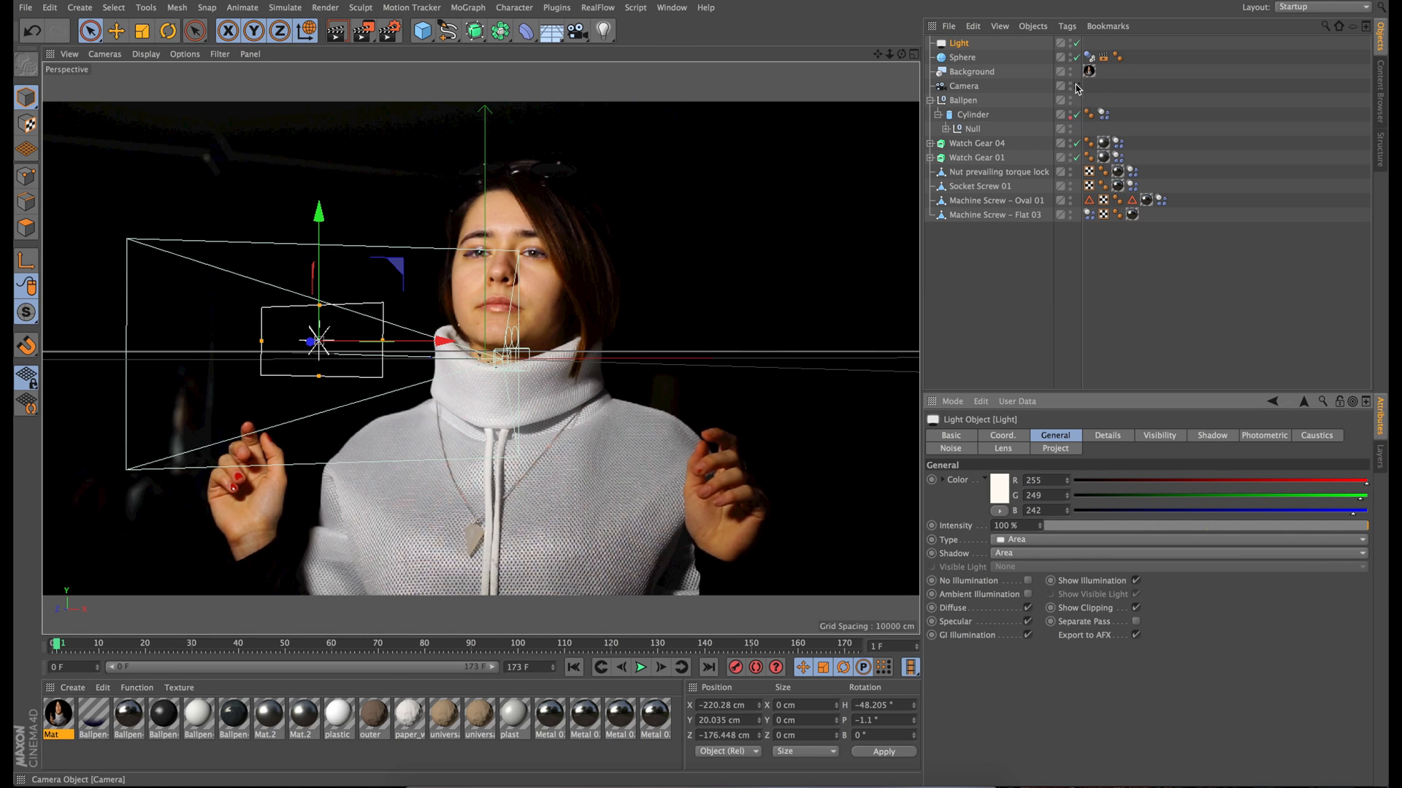
# Return to the Camera view, hide the Cylinder in the viewport, and render the current view.
pyautogui.click(1076, 86)
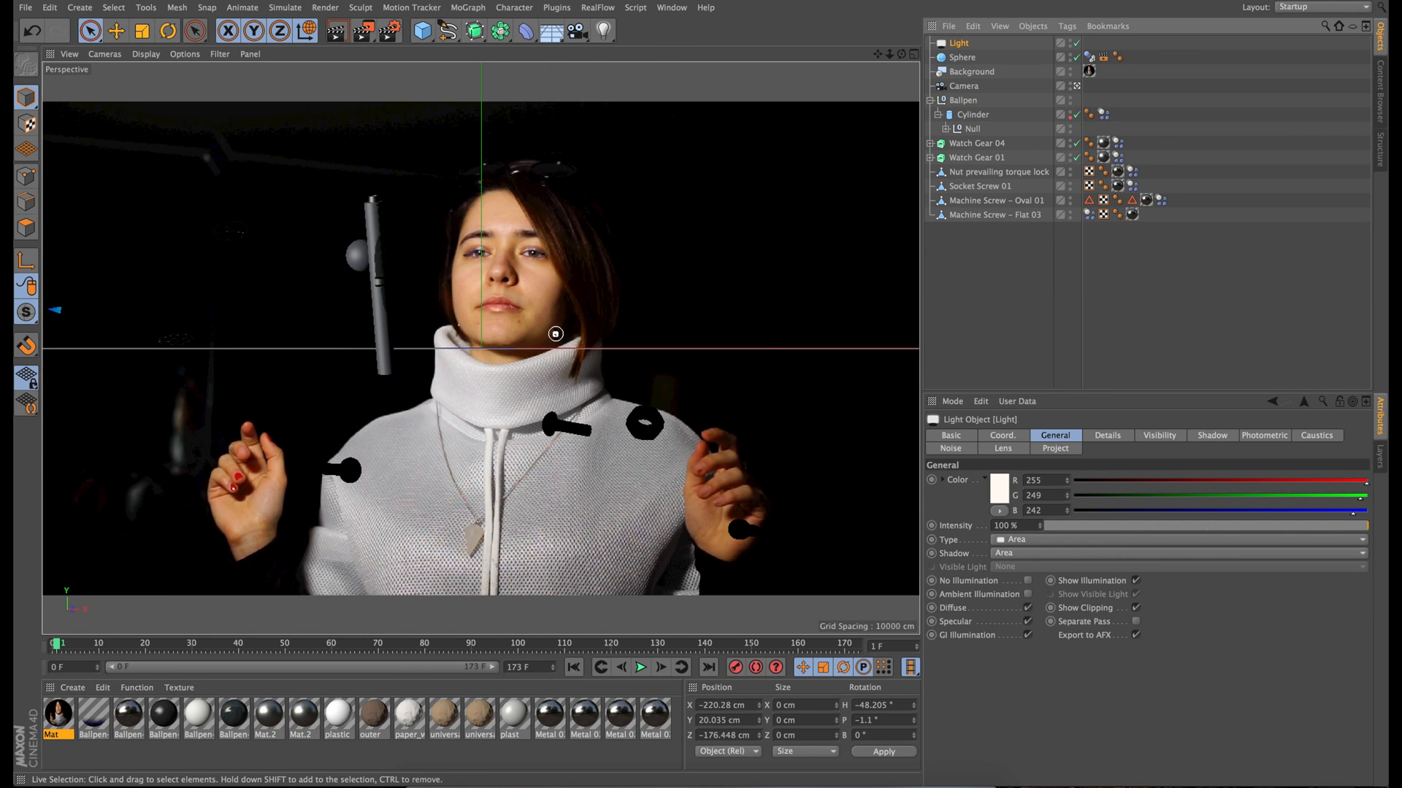
pyautogui.click(1071, 114)
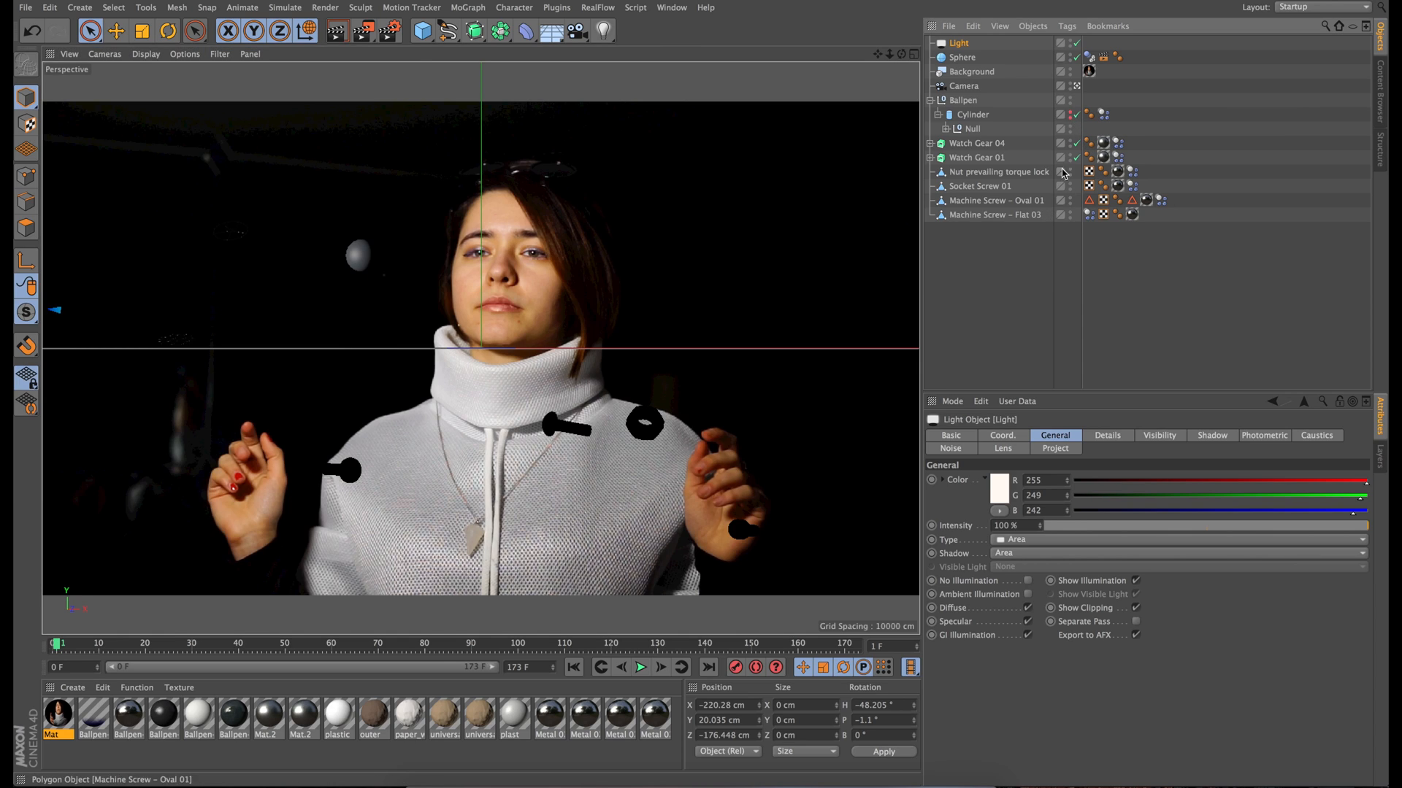
pyautogui.click(335, 32)
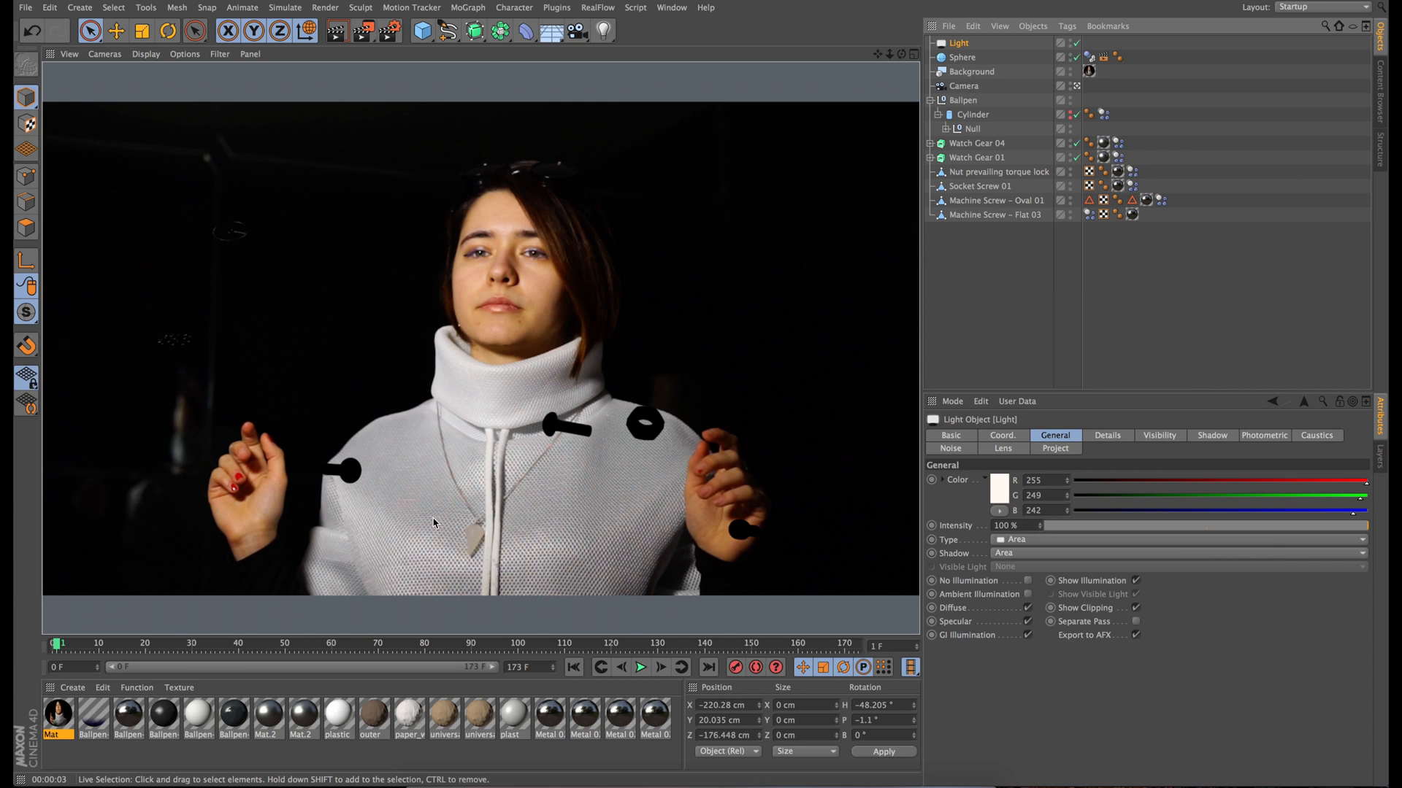
# Switch the renderer to Physical, leave its sampling settings unchanged, and render the current view.
pyautogui.click(1011, 266)
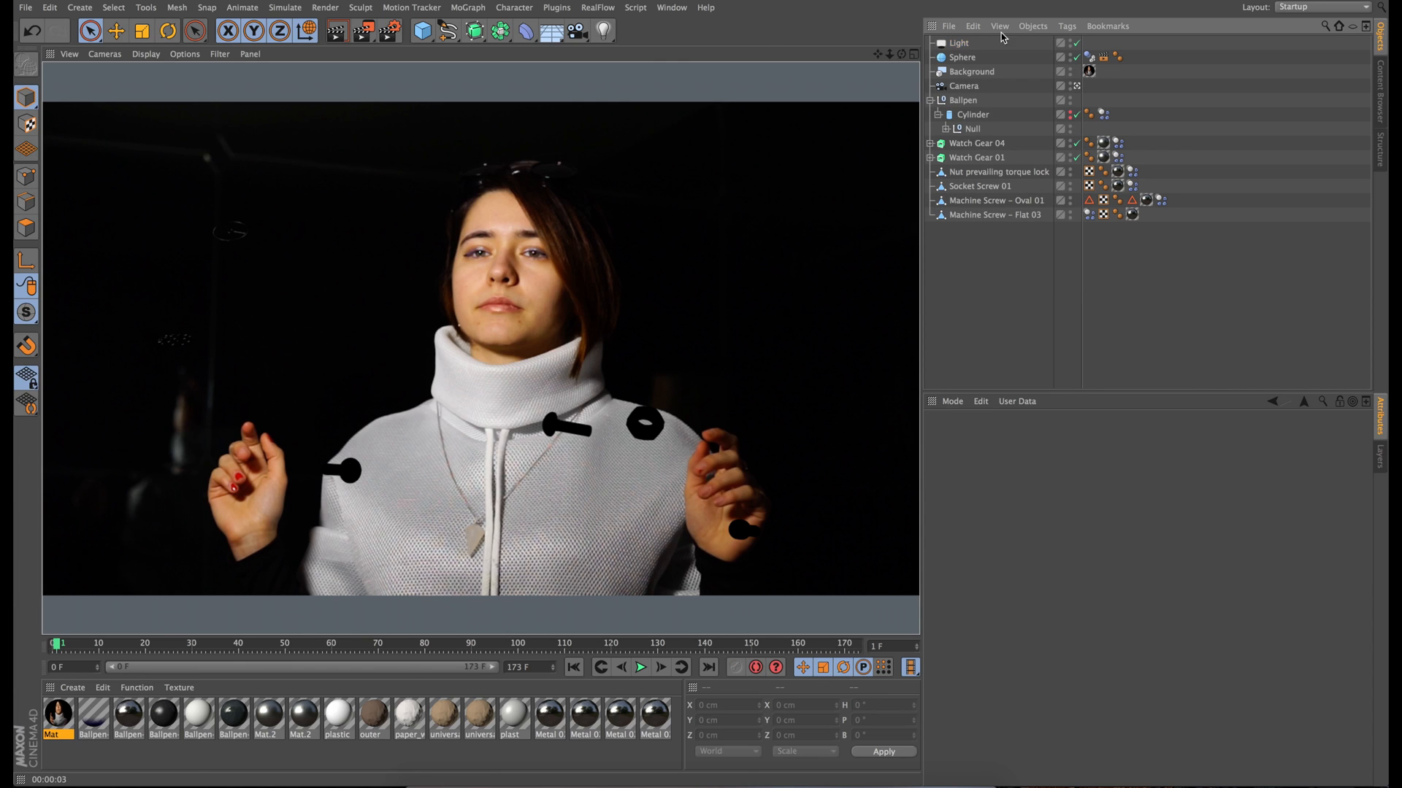
pyautogui.click(387, 34)
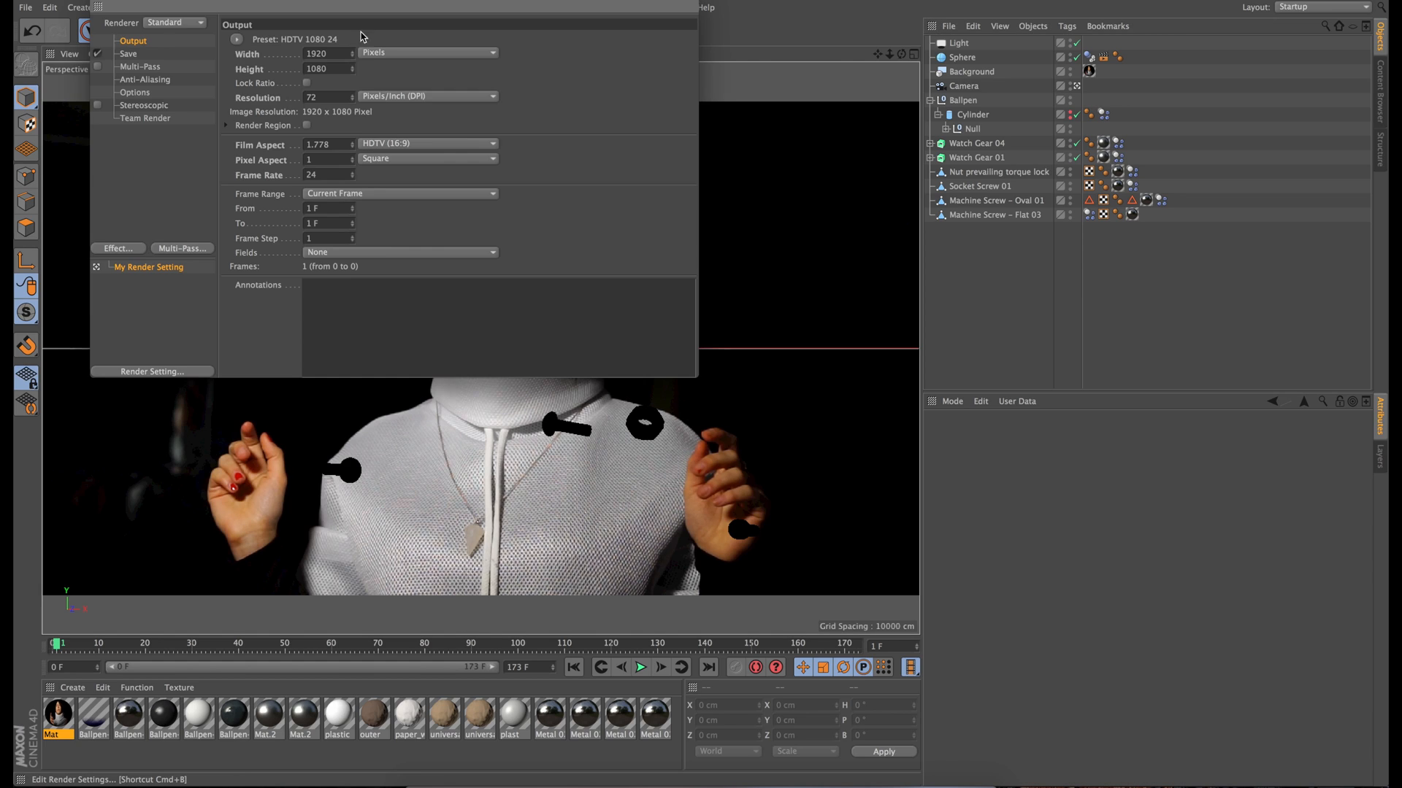
pyautogui.click(175, 23)
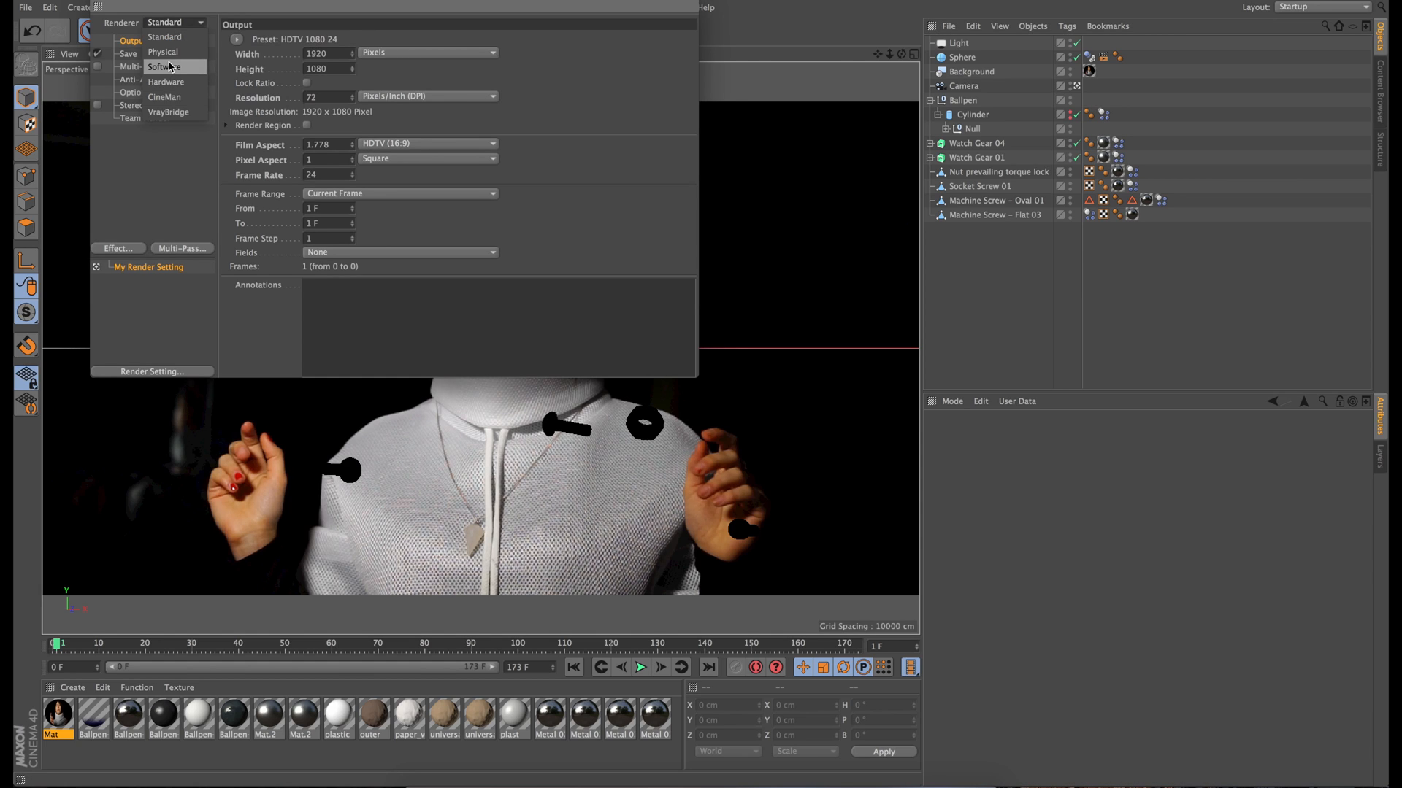
pyautogui.click(168, 52)
pyautogui.click(135, 132)
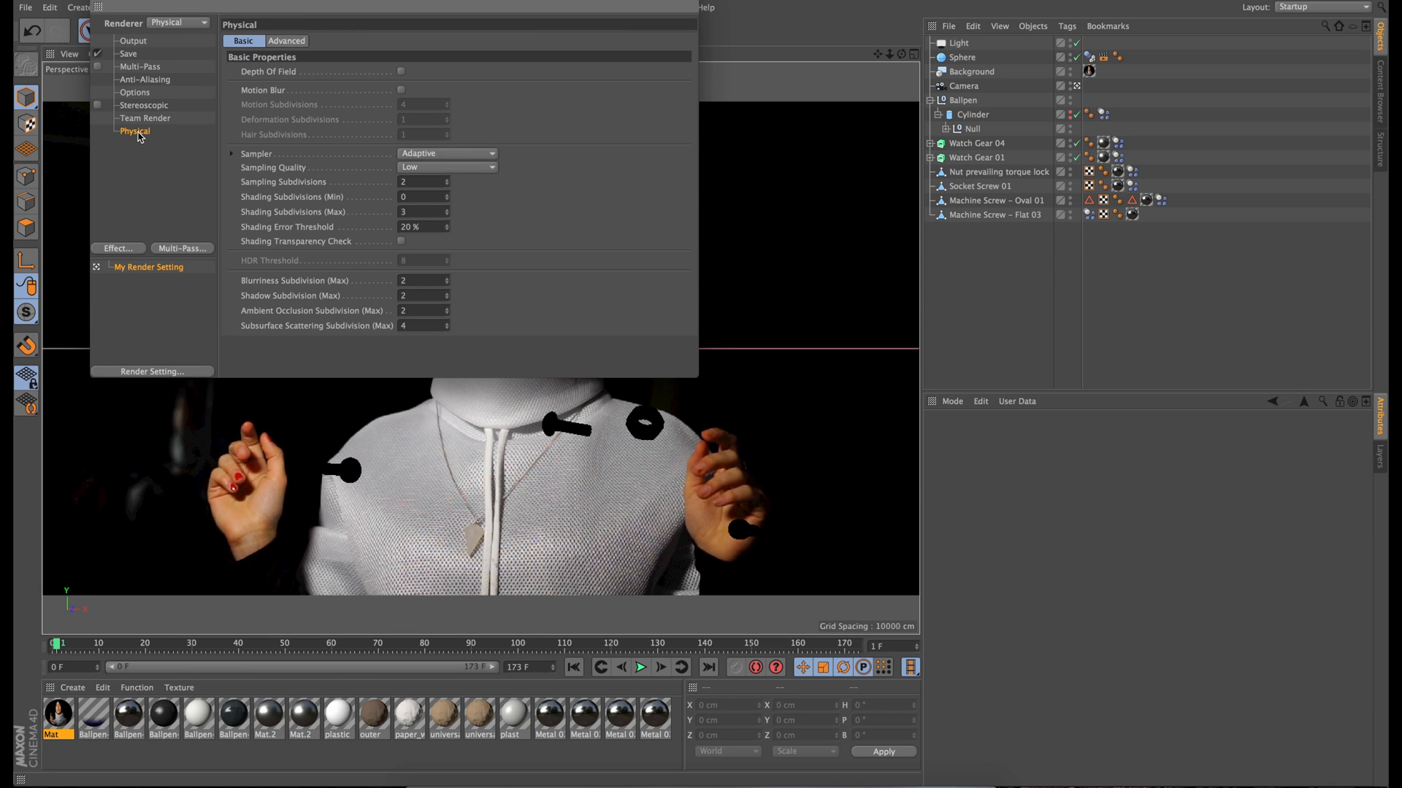
pyautogui.click(100, 3)
pyautogui.click(334, 33)
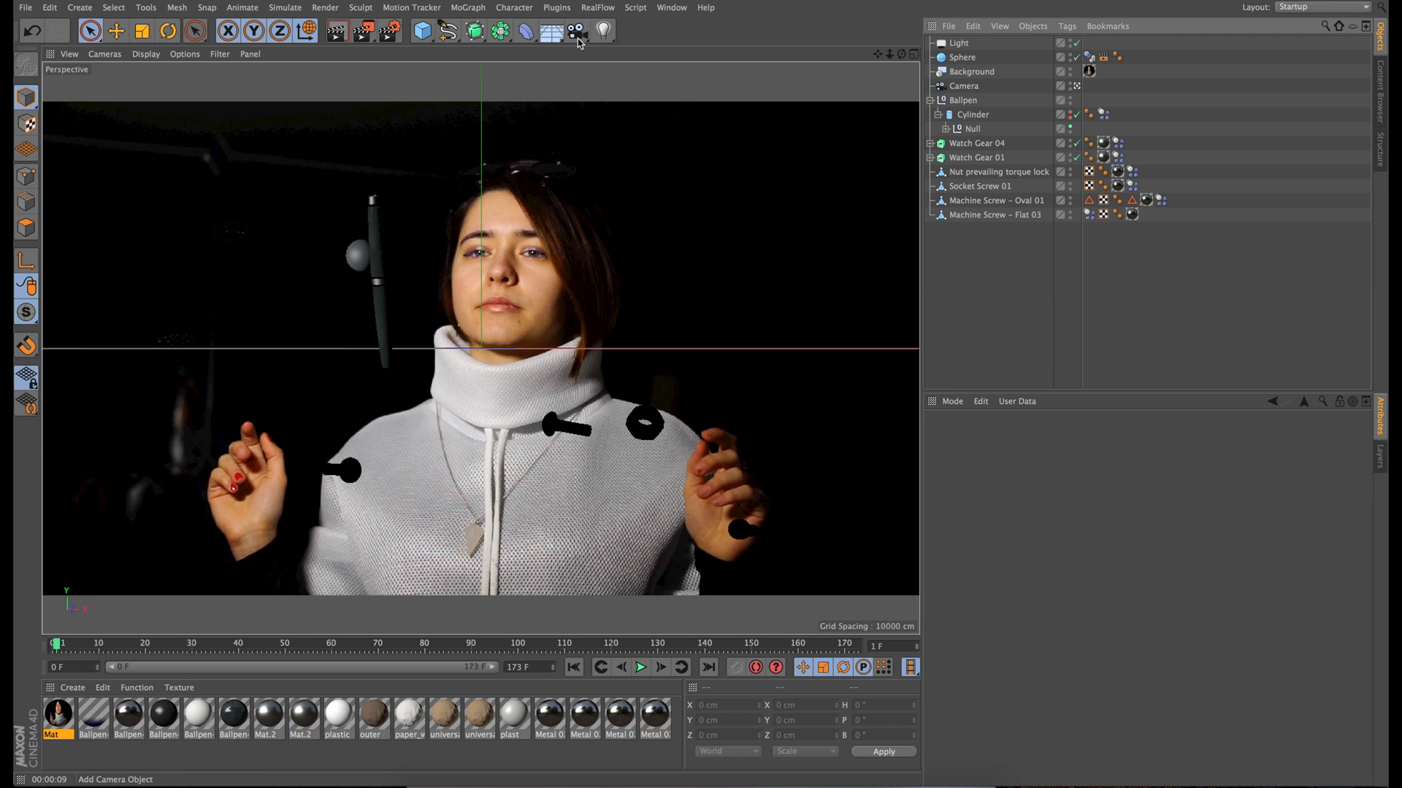
# Add a Sky object and create a new material with Color and Reflectance disabled and only Luminance enabled.
pyautogui.moveTo(551, 30); pyautogui.dragTo(603, 82)
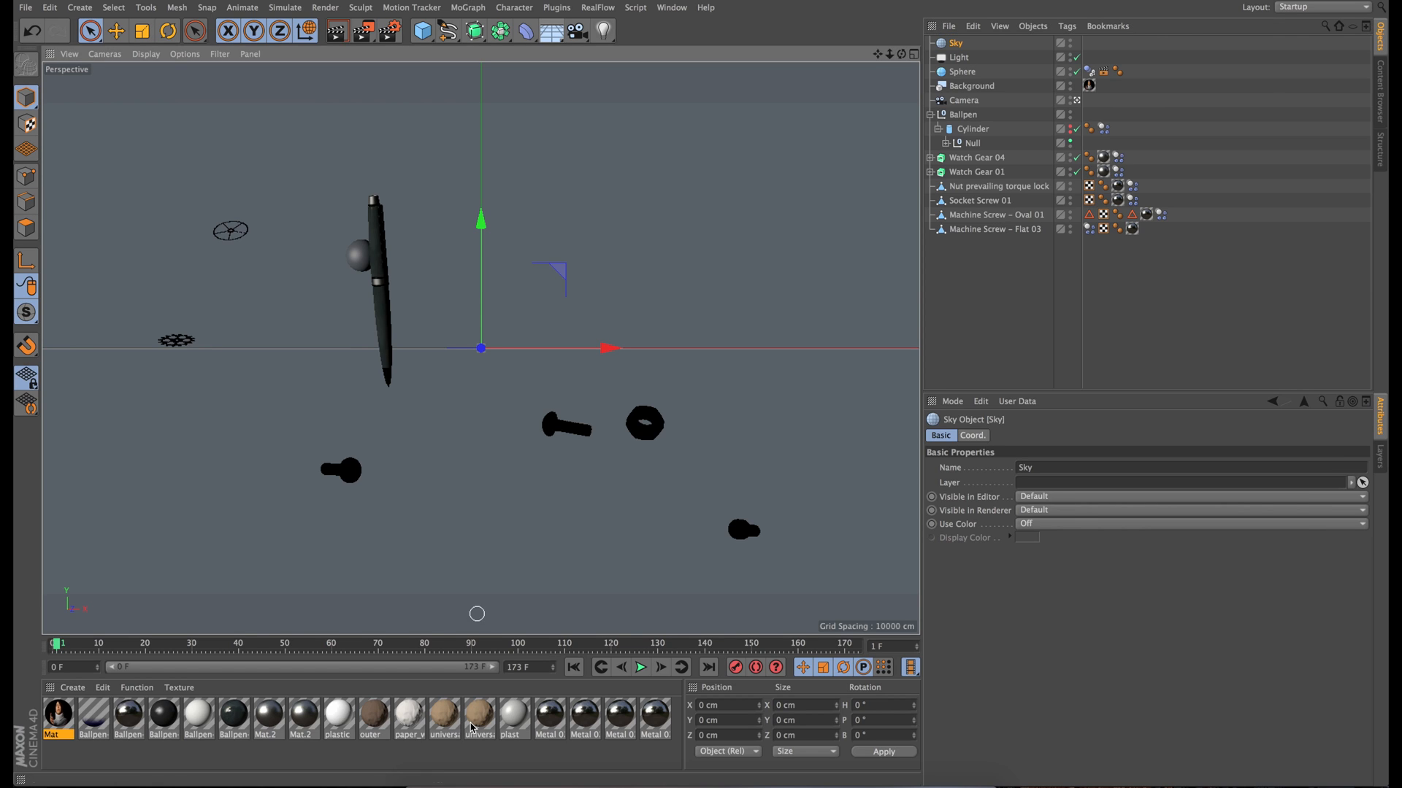
pyautogui.doubleClick(397, 752)
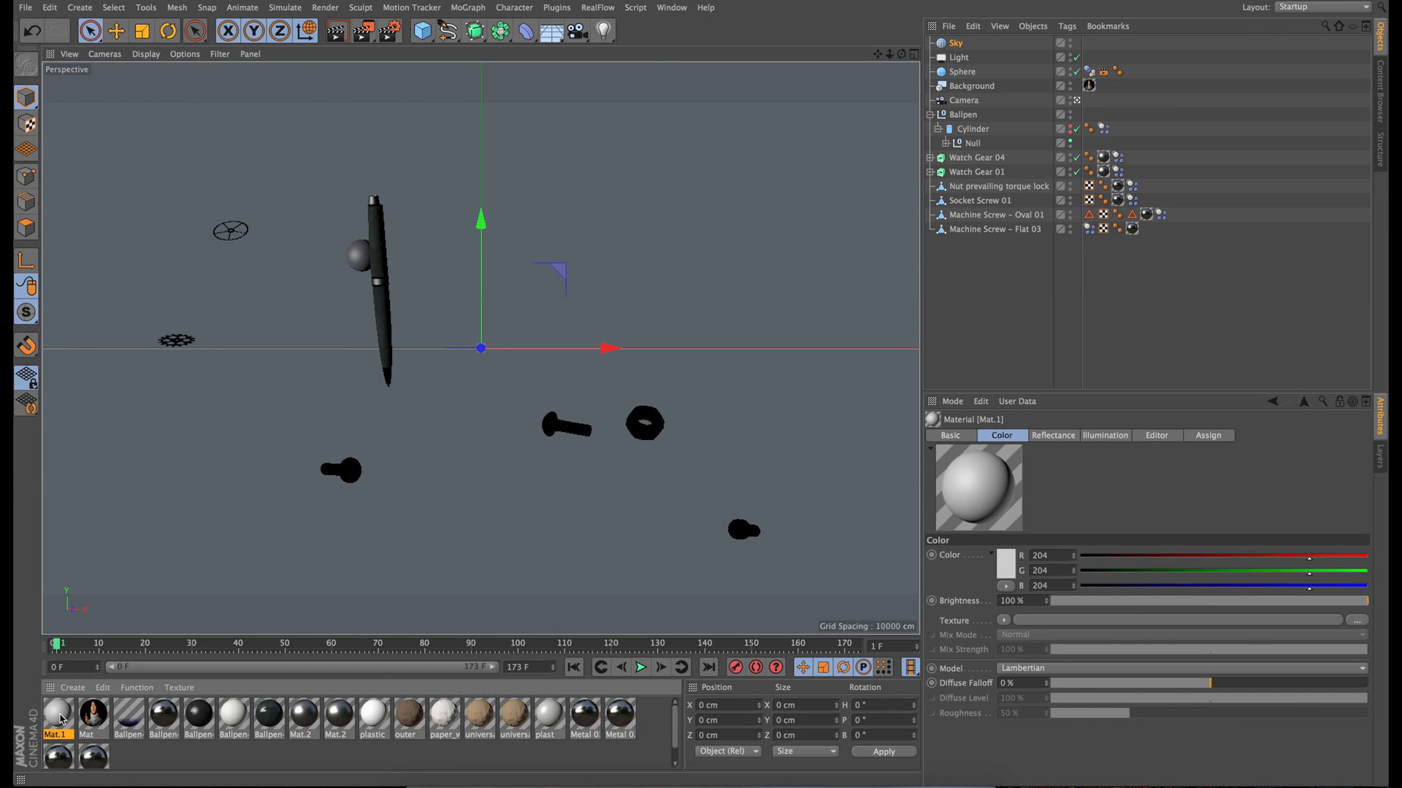
pyautogui.doubleClick(60, 716)
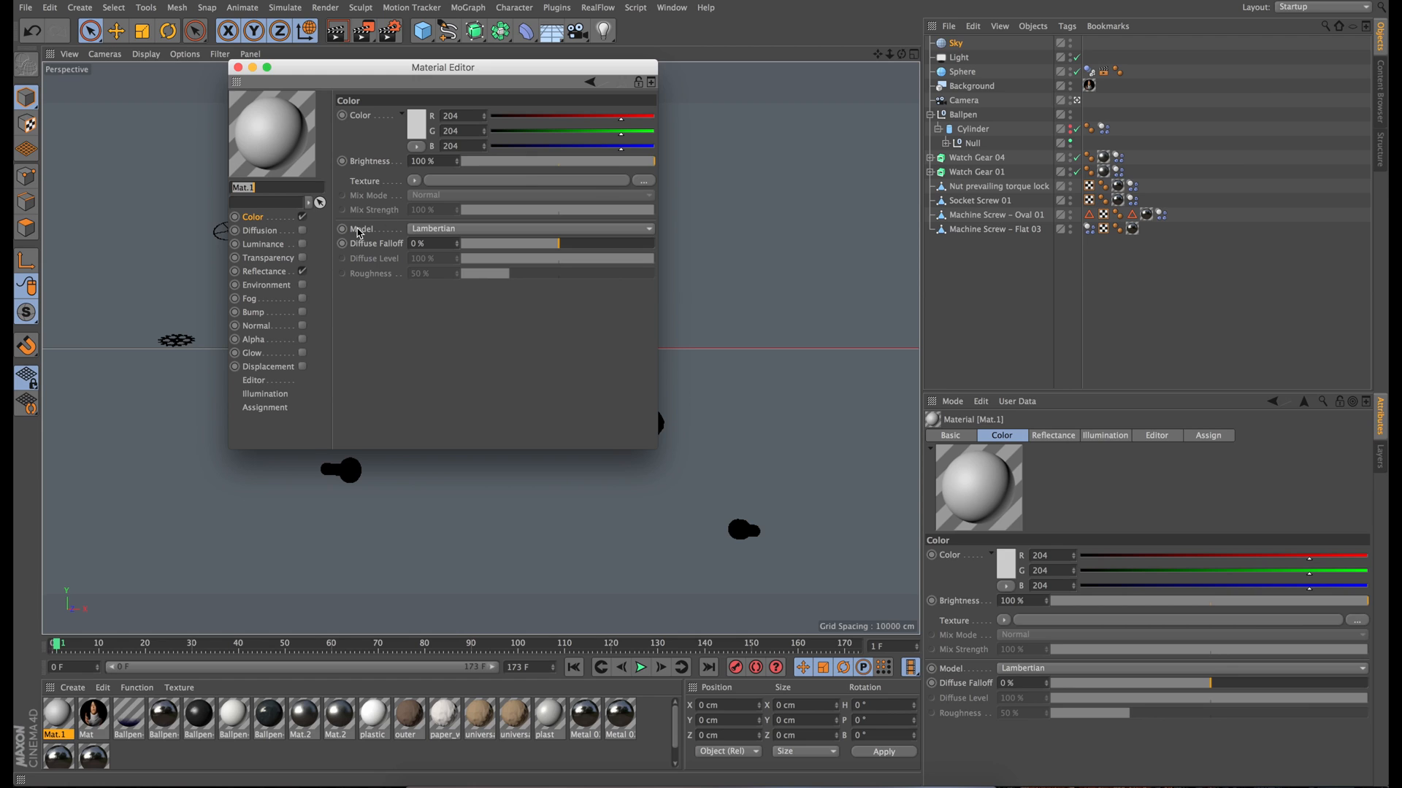
pyautogui.click(302, 216)
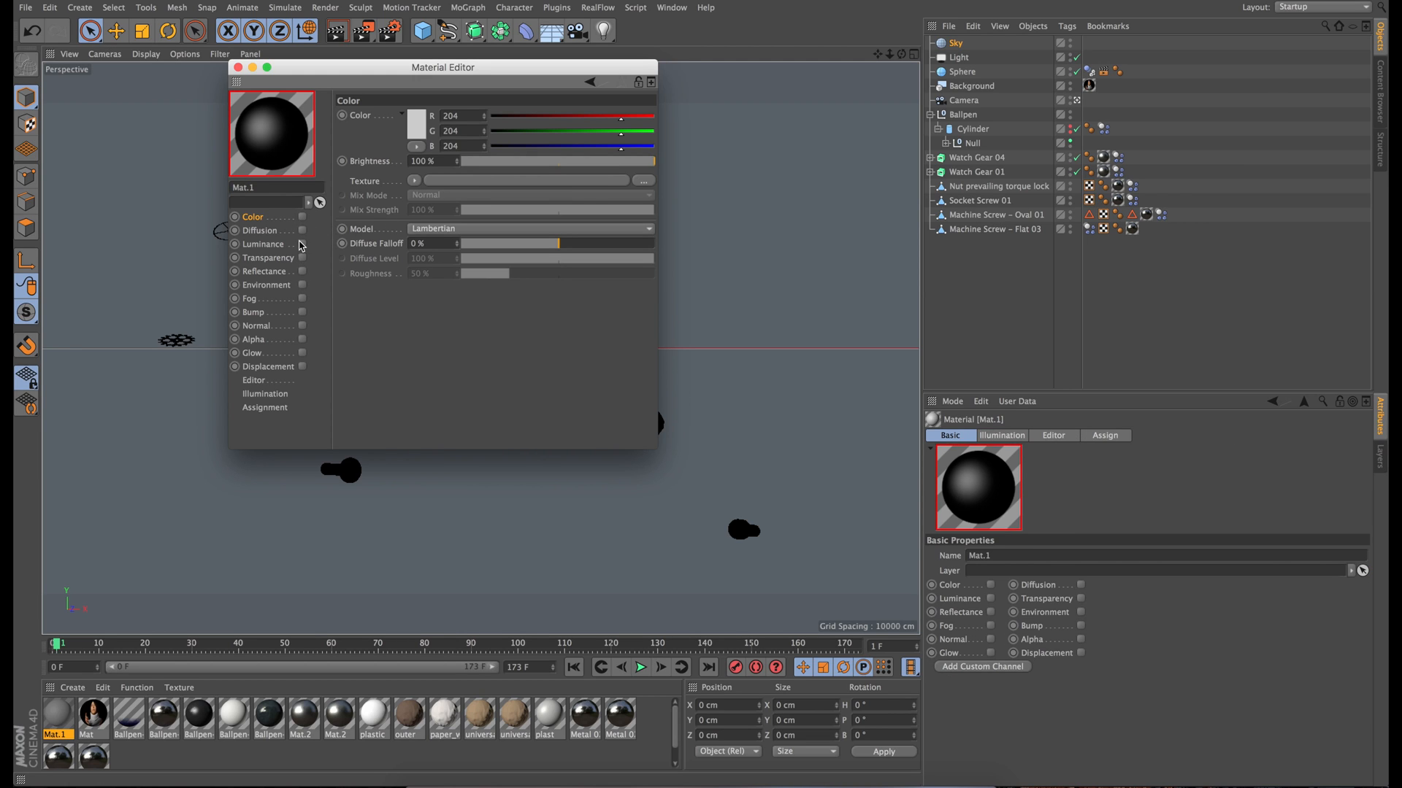
pyautogui.click(302, 243)
# Search the computer for "hdri", preview the warehouse image hdri.jpg, and load it as the new material's Luminance texture.
pyautogui.click(645, 181)
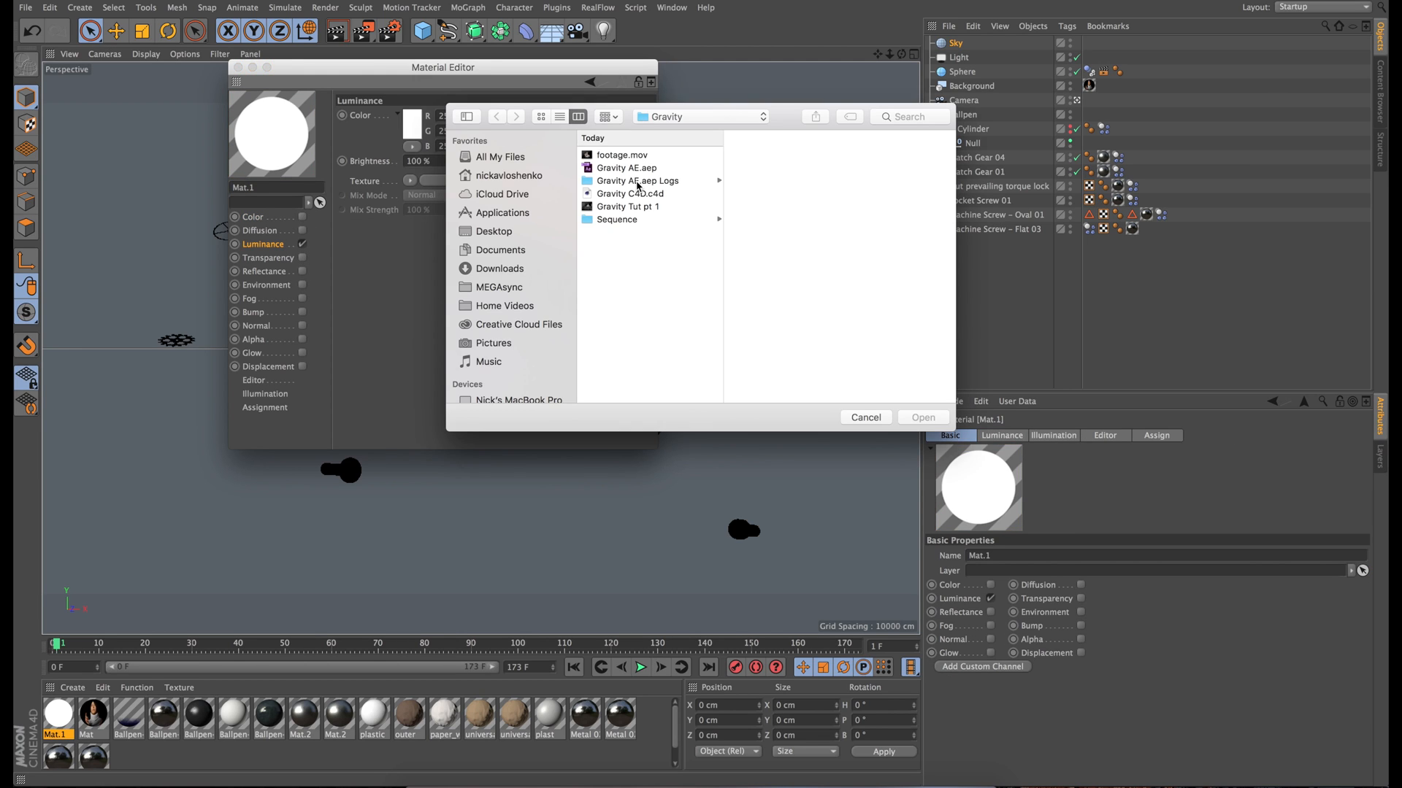
pyautogui.click(898, 115)
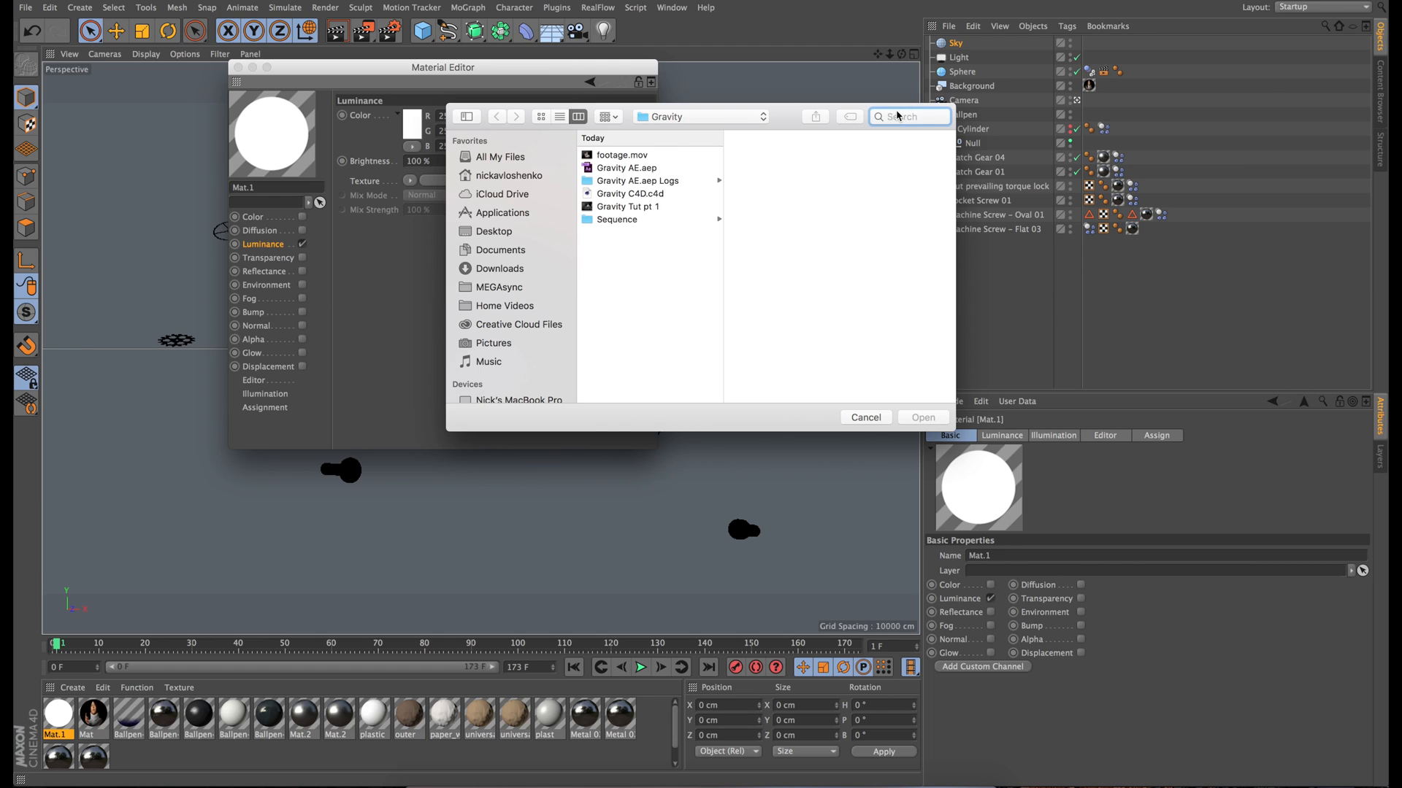
pyautogui.write('hdri')
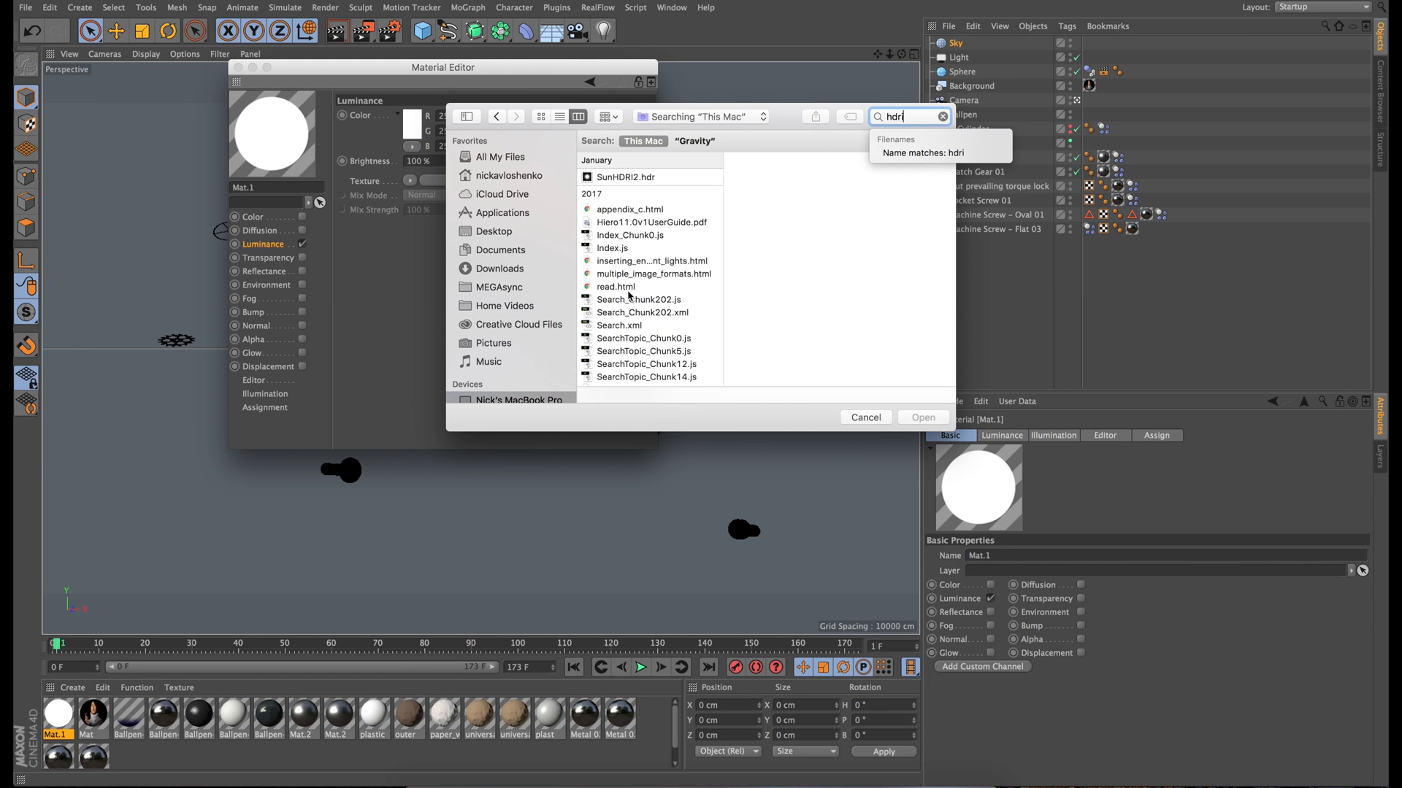
pyautogui.scroll(-10, 628, 295)
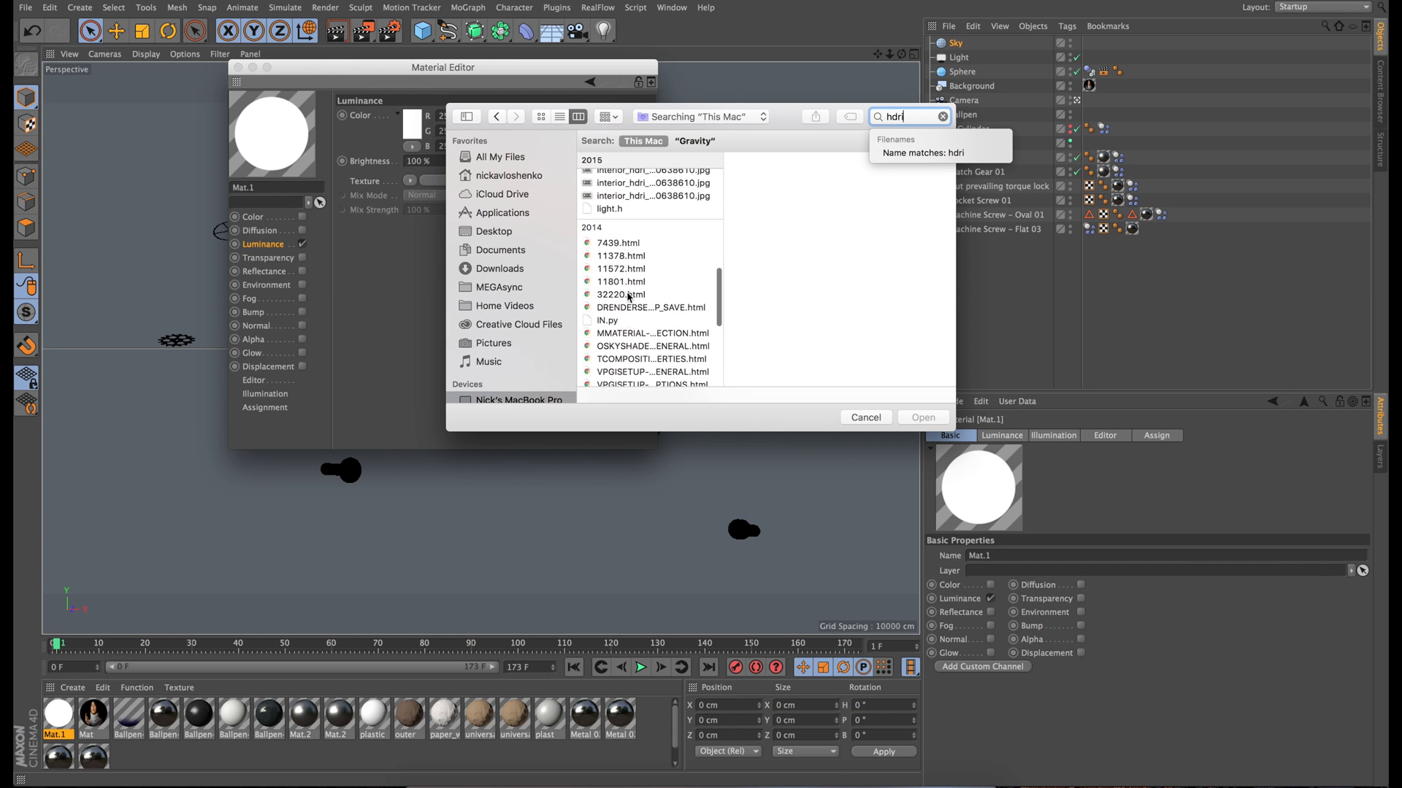
pyautogui.scroll(2, 633, 204)
pyautogui.click(611, 227)
pyautogui.scroll(-10, 622, 246)
pyautogui.click(621, 231)
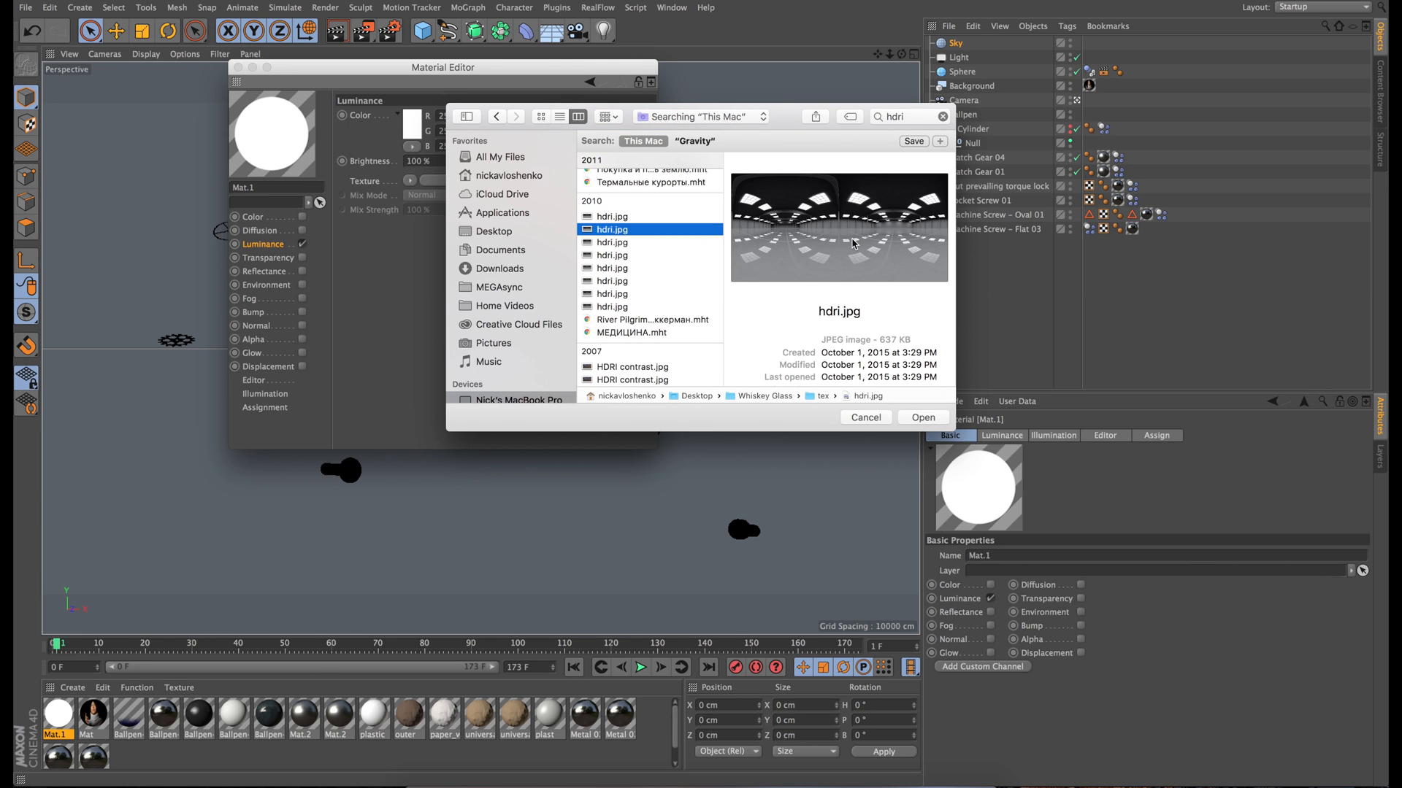
pyautogui.press('space')
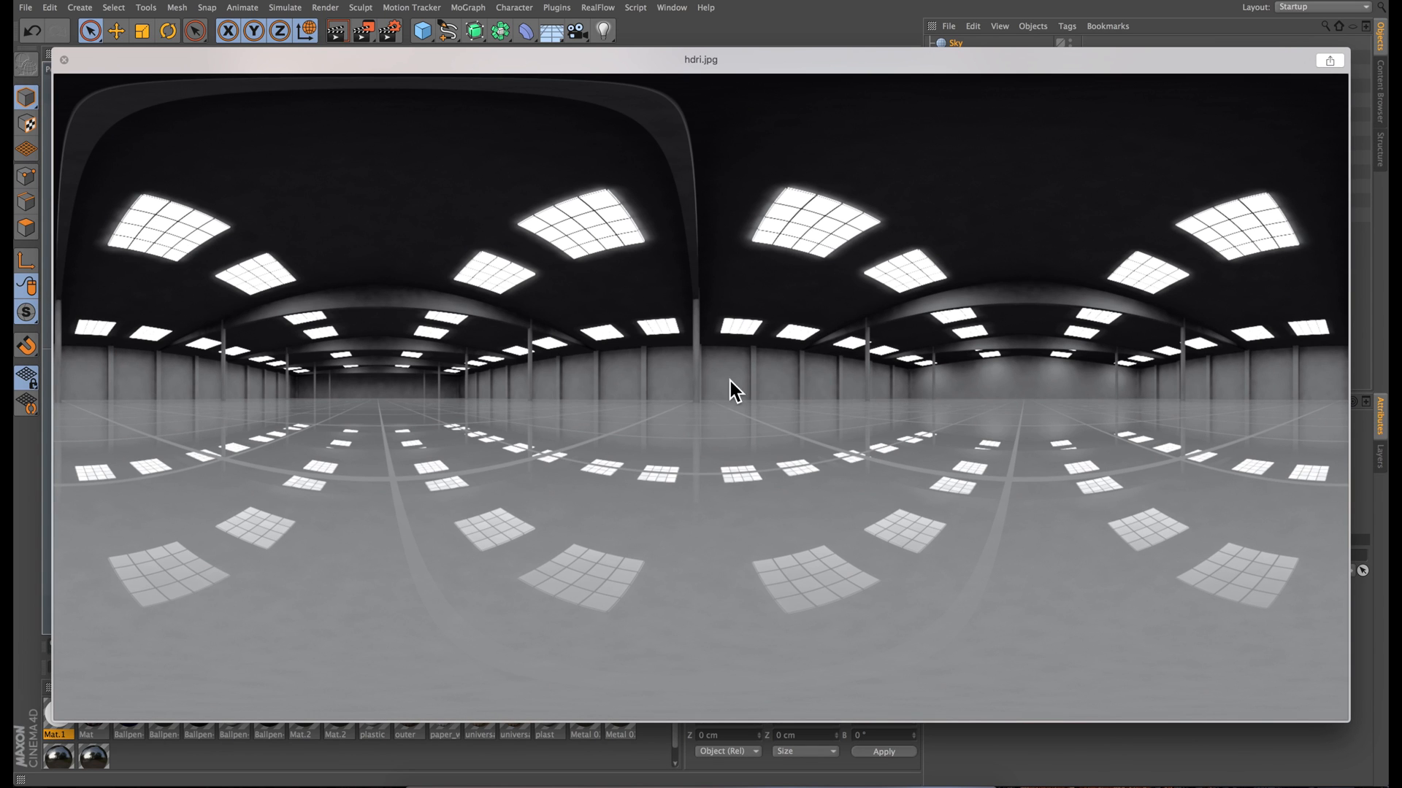
pyautogui.press('space')
pyautogui.click(924, 418)
pyautogui.click(809, 250)
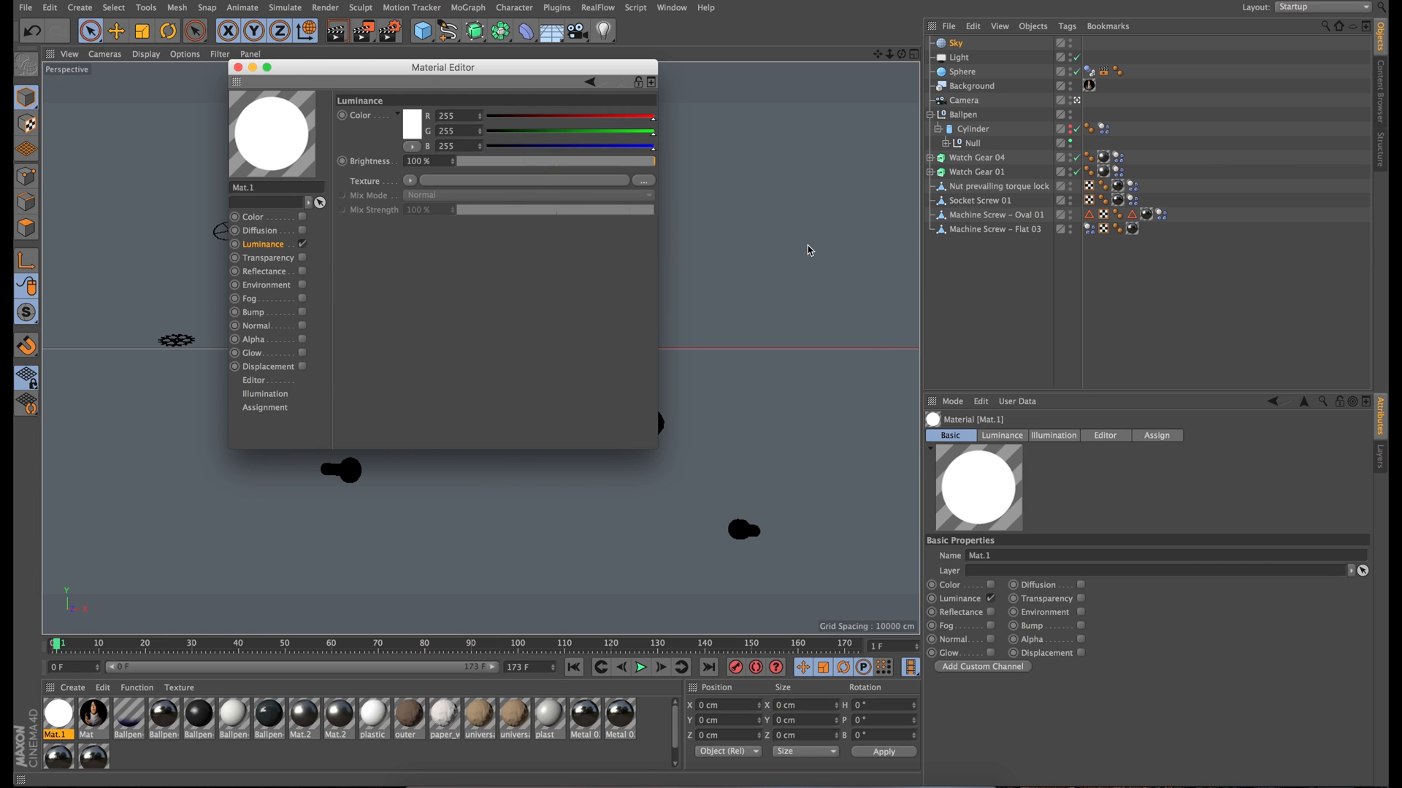
# Apply the HDRI material to the Sky and give the Sky a Compositing tag with Seen by Camera disabled.
pyautogui.click(237, 67)
pyautogui.moveTo(65, 719); pyautogui.dragTo(131, 422)
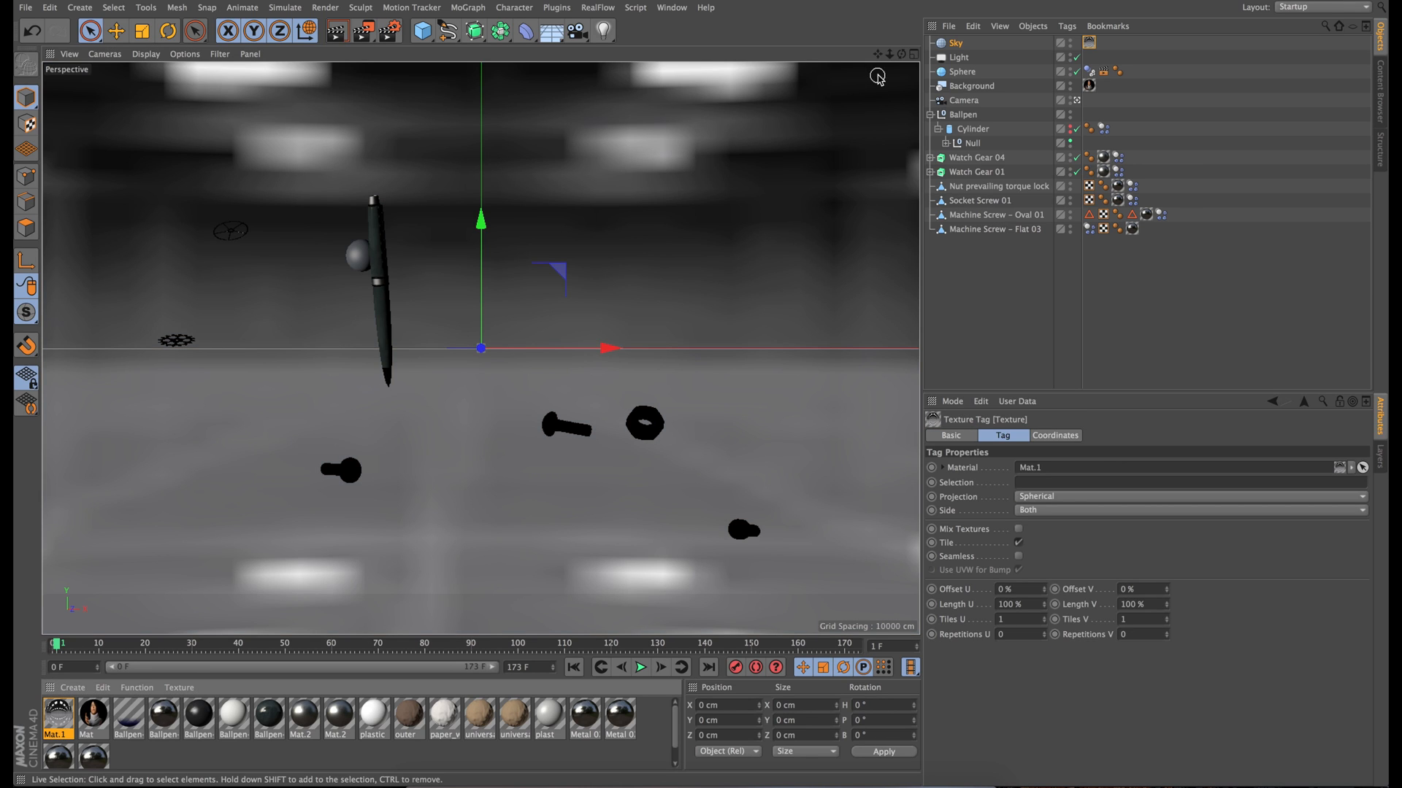
pyautogui.rightClick(956, 45)
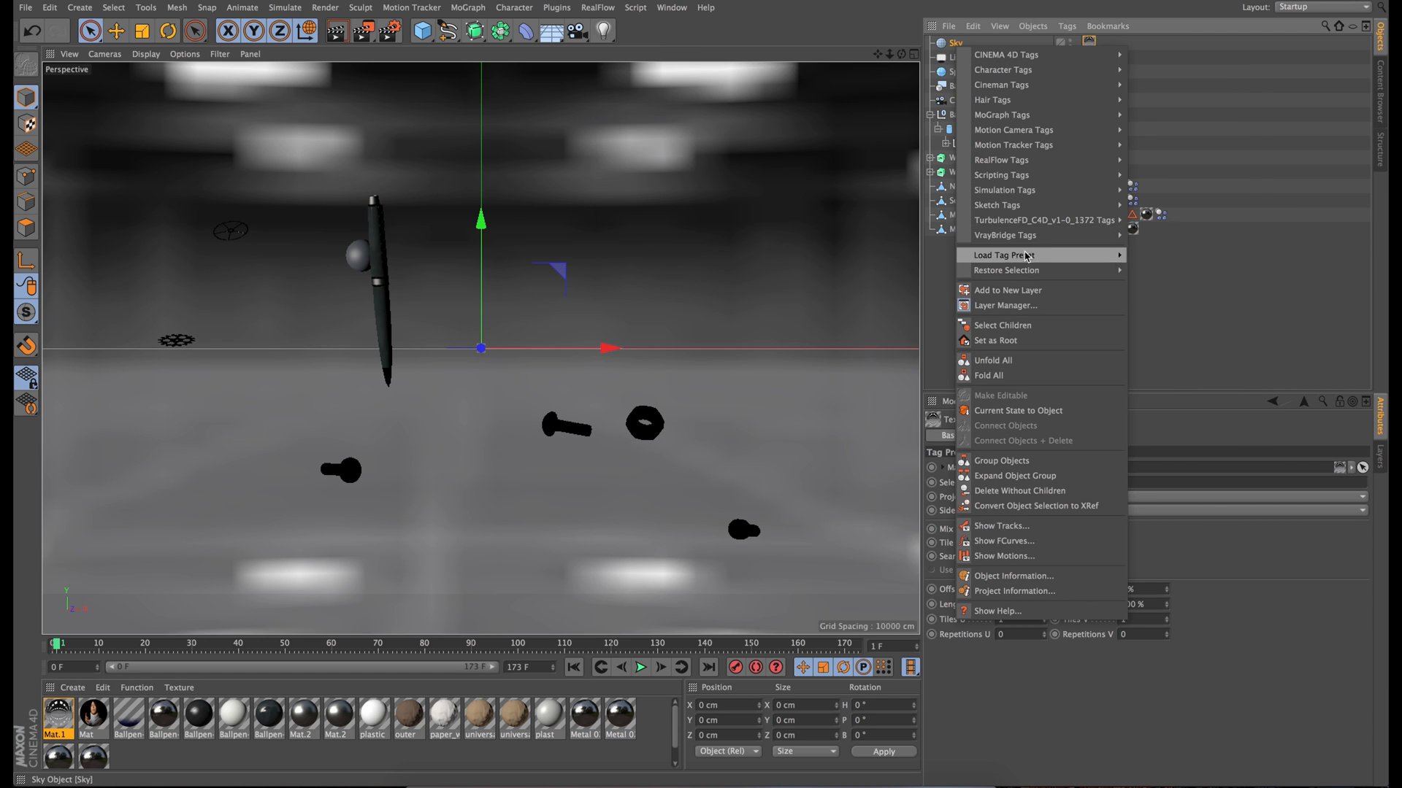
pyautogui.moveTo(1007, 193)
pyautogui.moveTo(1023, 58)
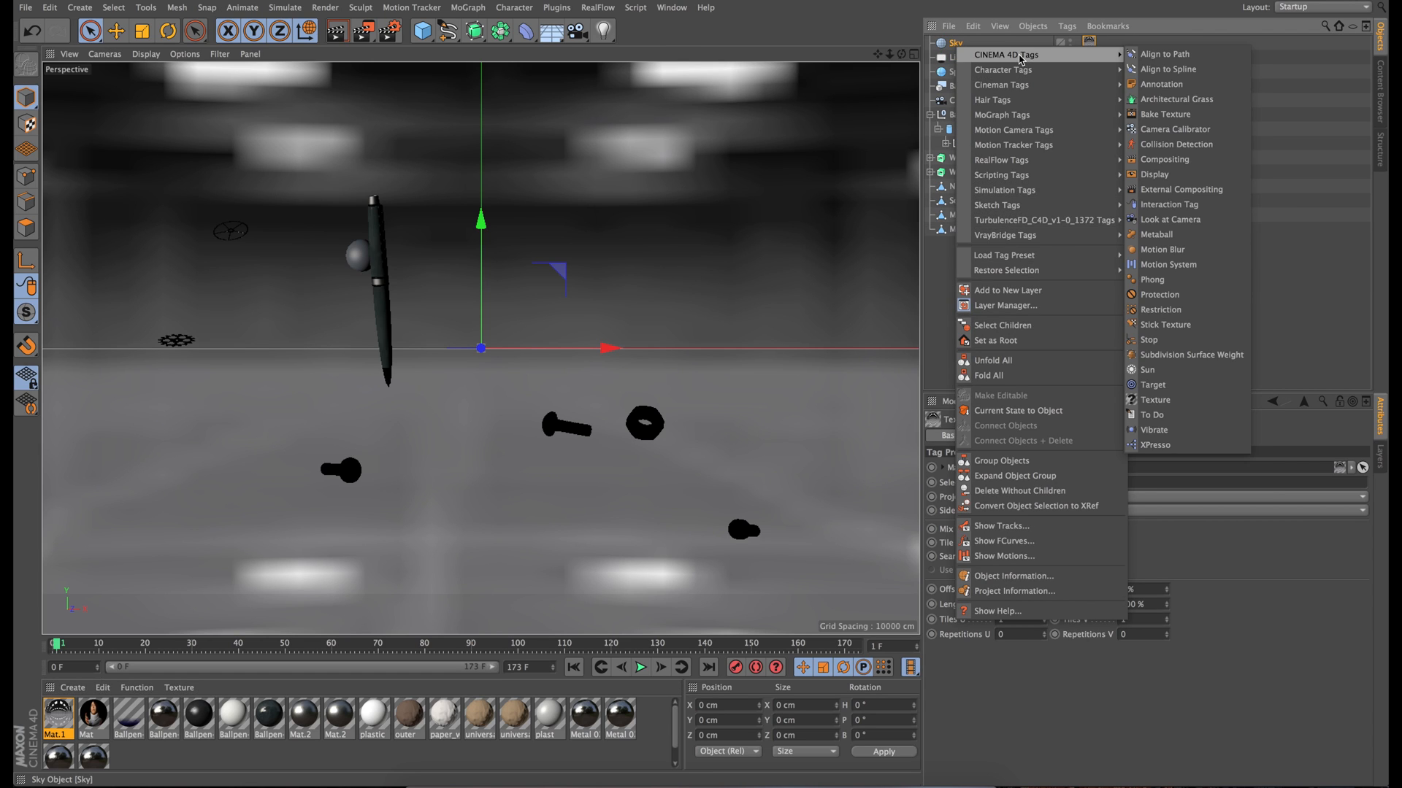
pyautogui.click(1165, 159)
pyautogui.click(1011, 513)
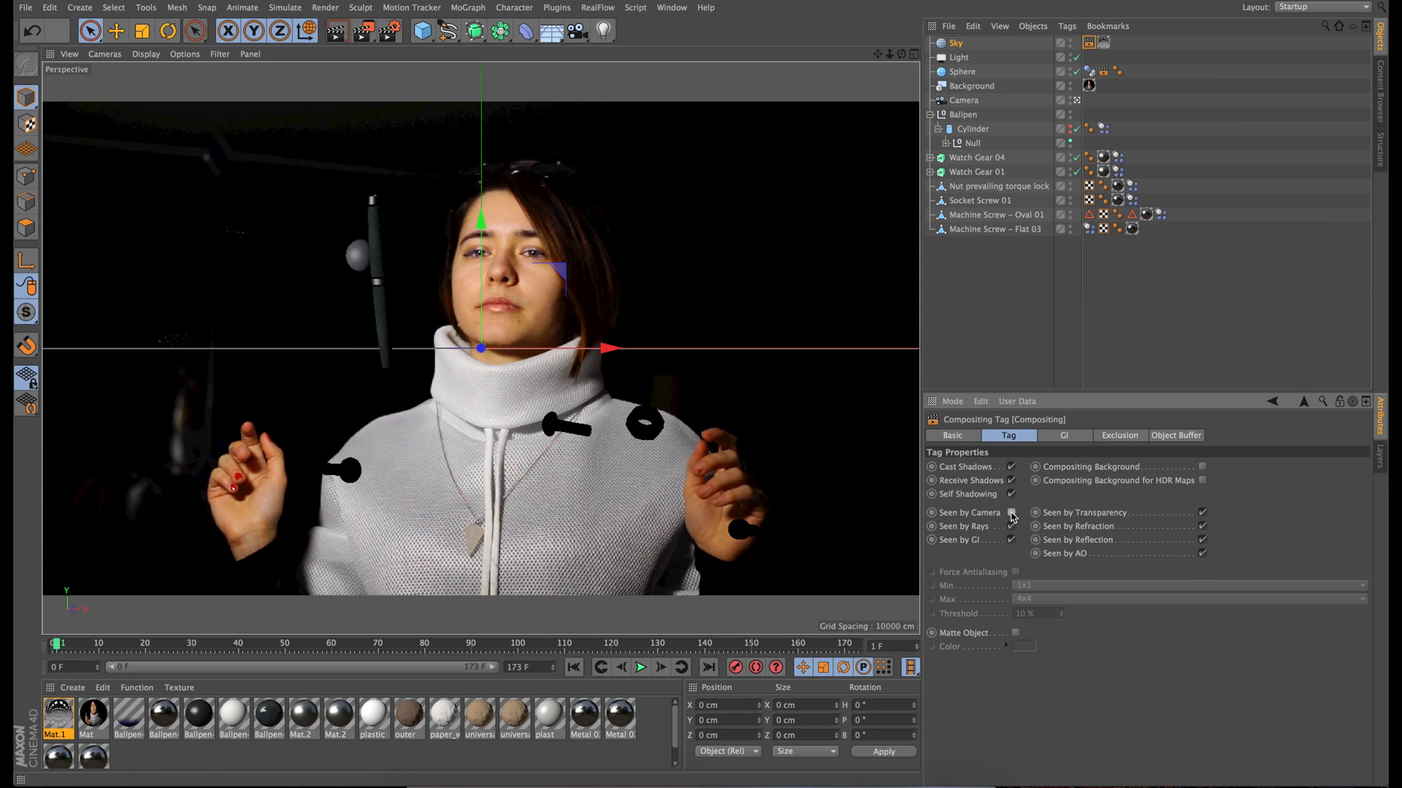
# Render the current view to check the Sky's reflections on the metal objects.
pyautogui.click(337, 39)
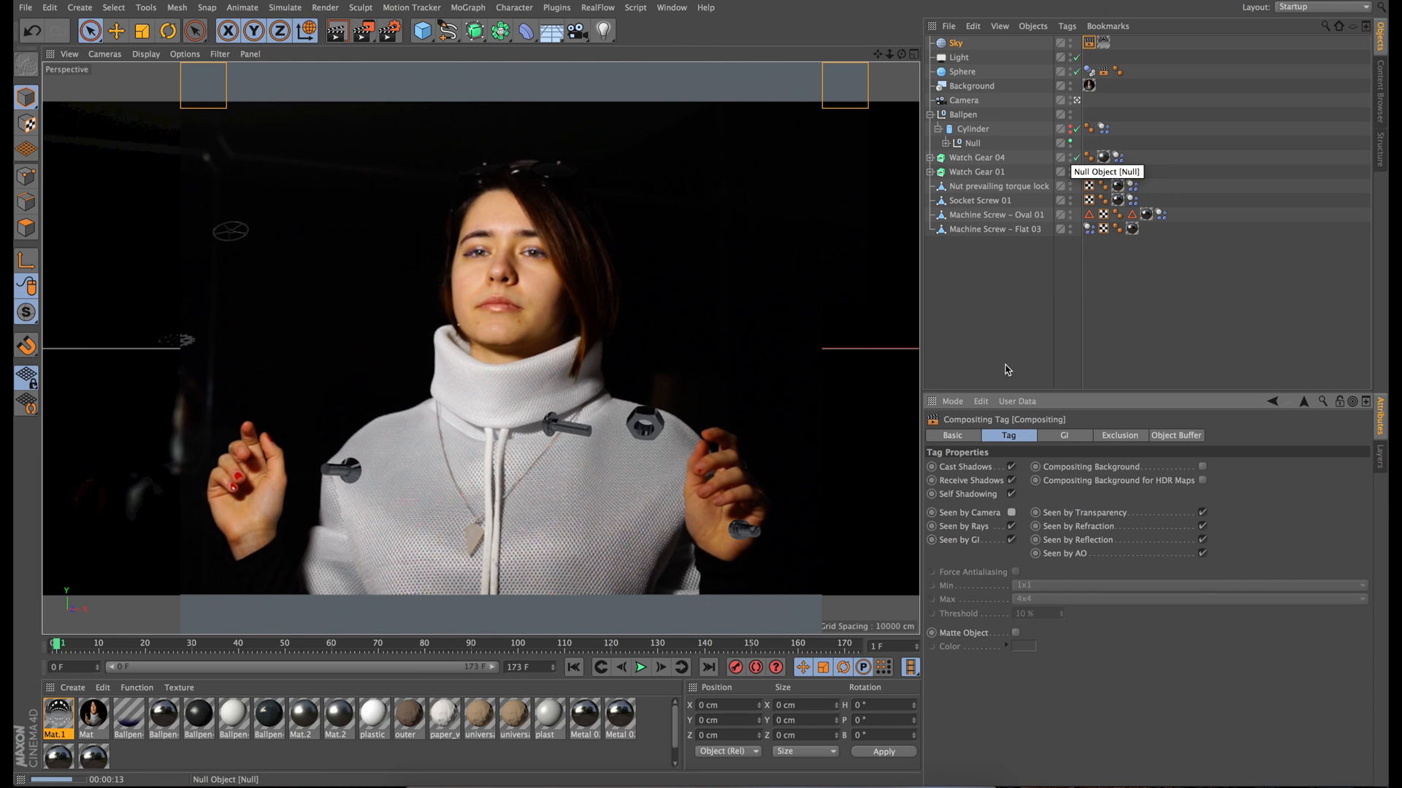
pyautogui.click(997, 326)
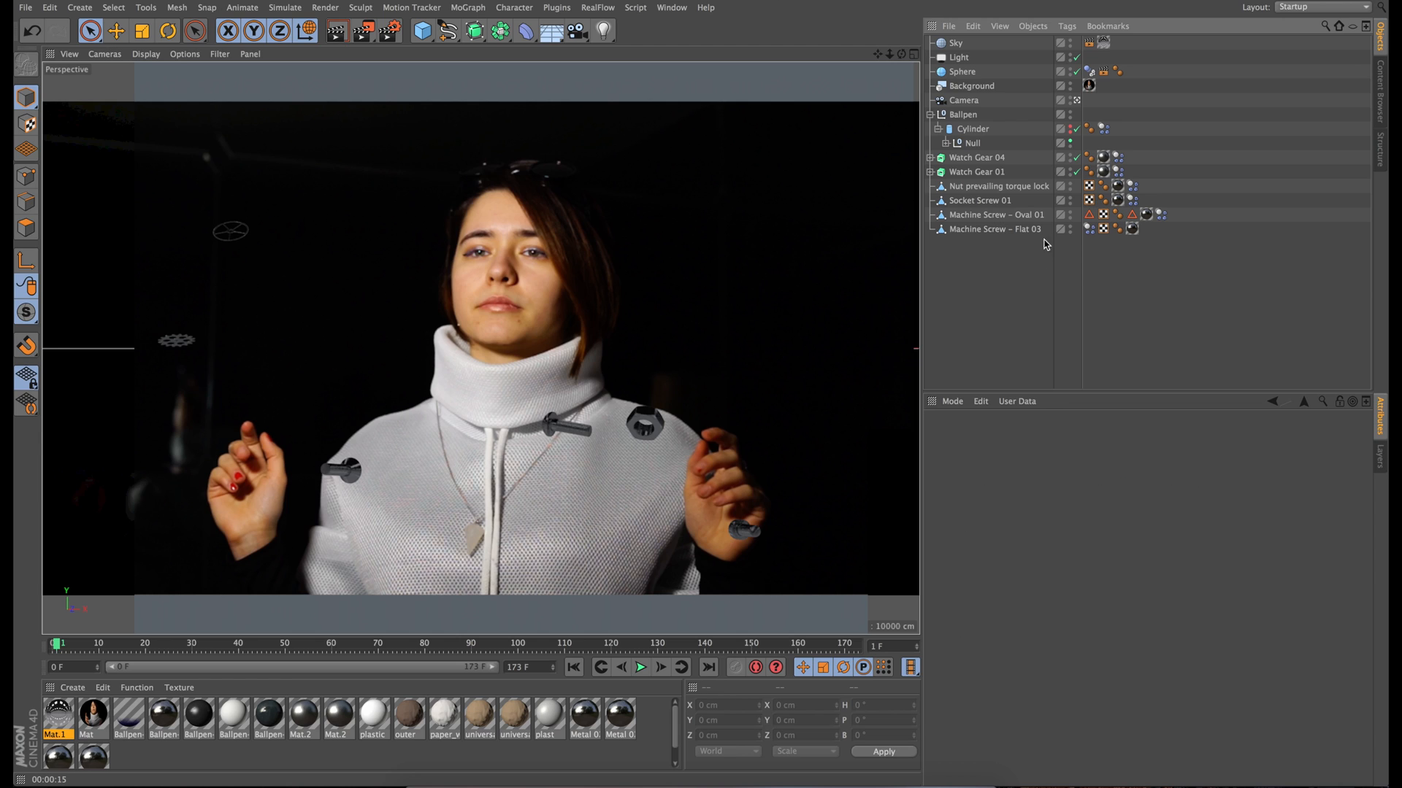
pyautogui.click(337, 30)
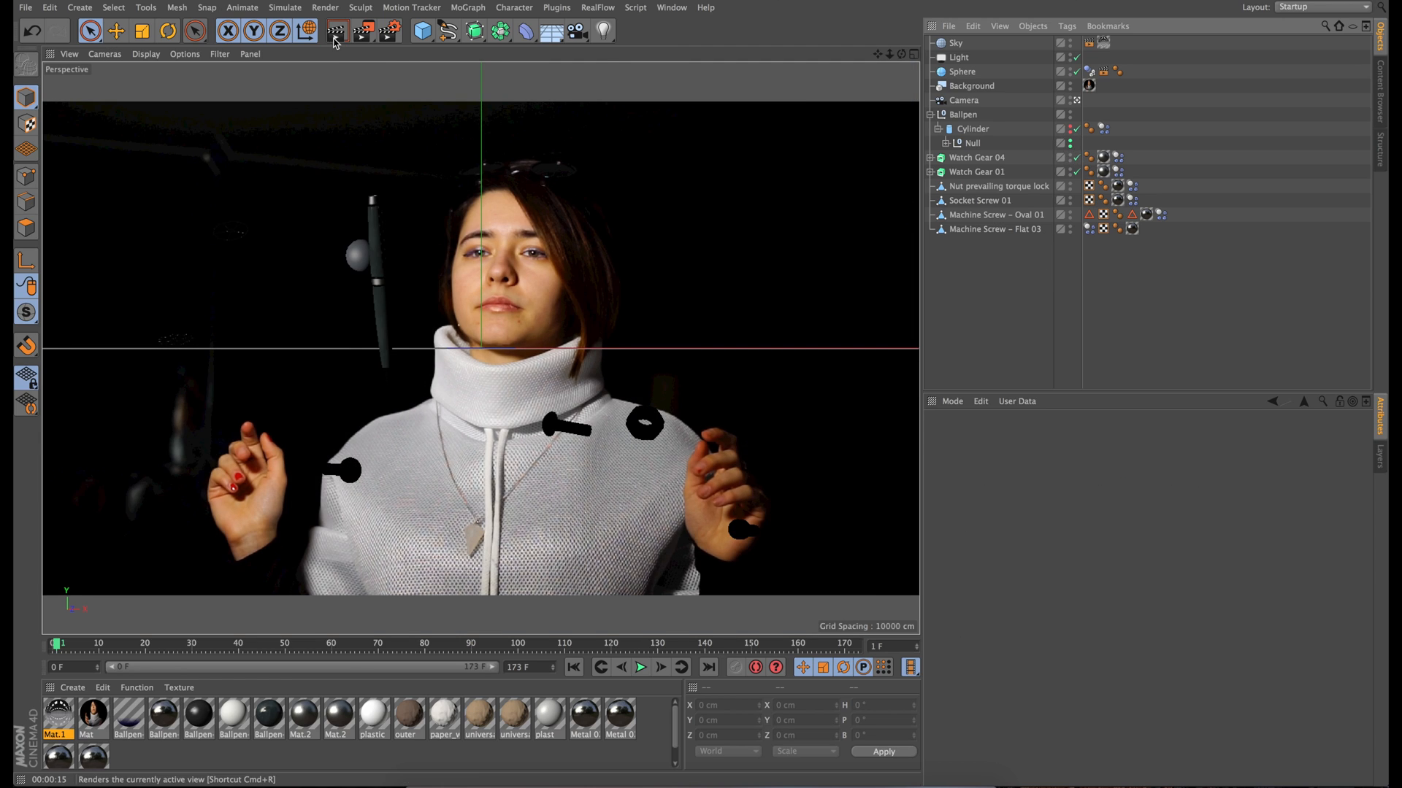
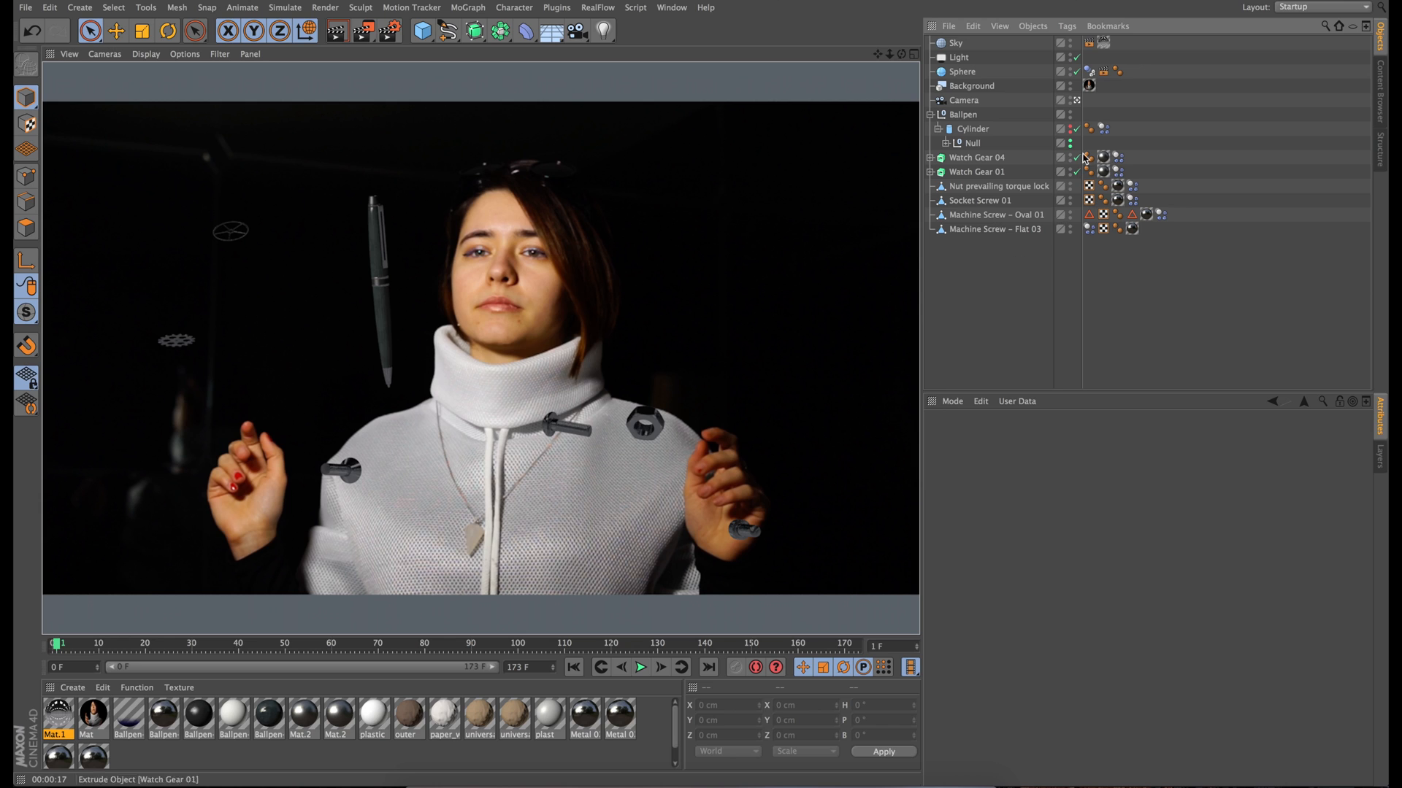
# Leave the Camera view and reposition Watch Gear 04 and Watch Gear 01 in the scene's depth.
pyautogui.click(1076, 101)
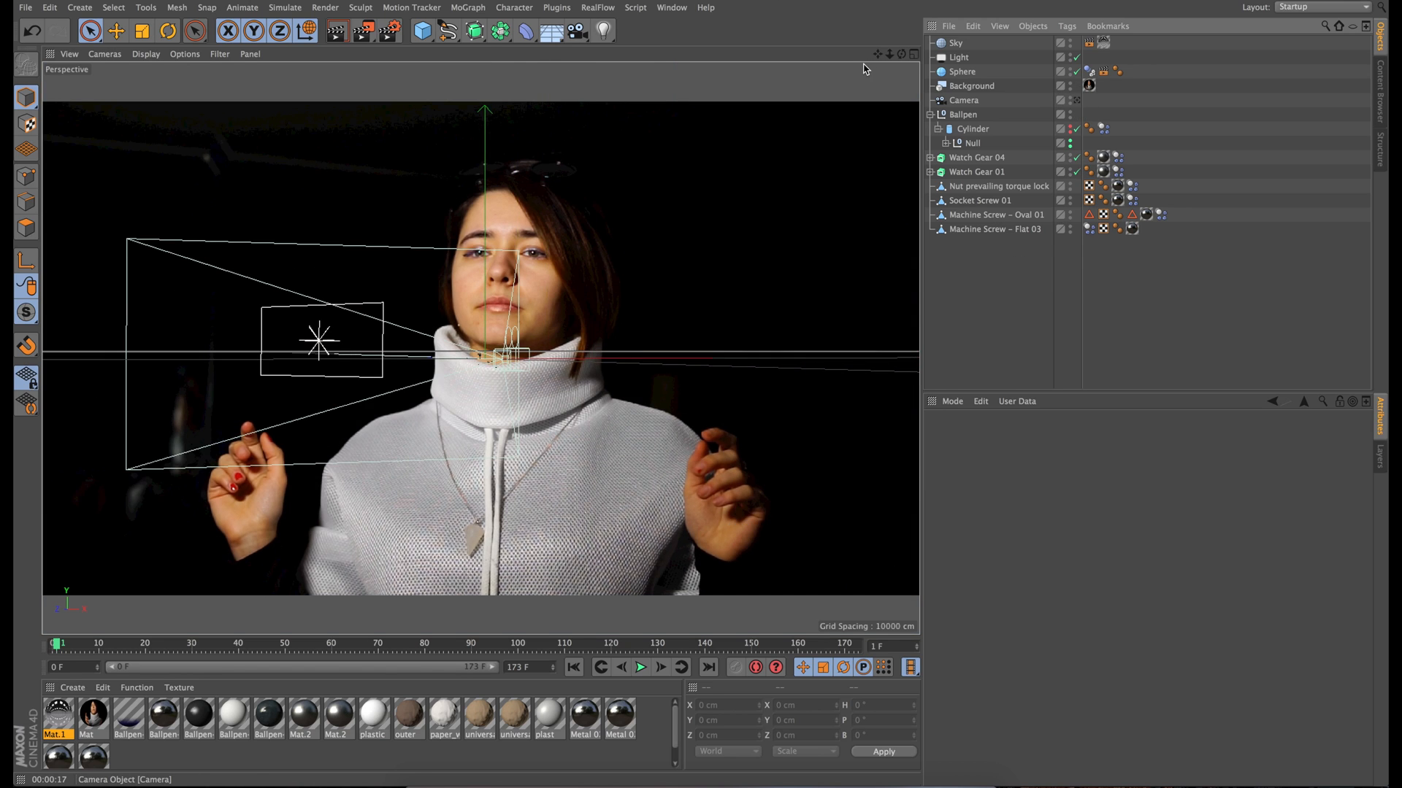
pyautogui.moveTo(892, 57)
pyautogui.mouseDown()
pyautogui.moveTo(900, 44)
pyautogui.moveTo(881, 57)
pyautogui.mouseUp()
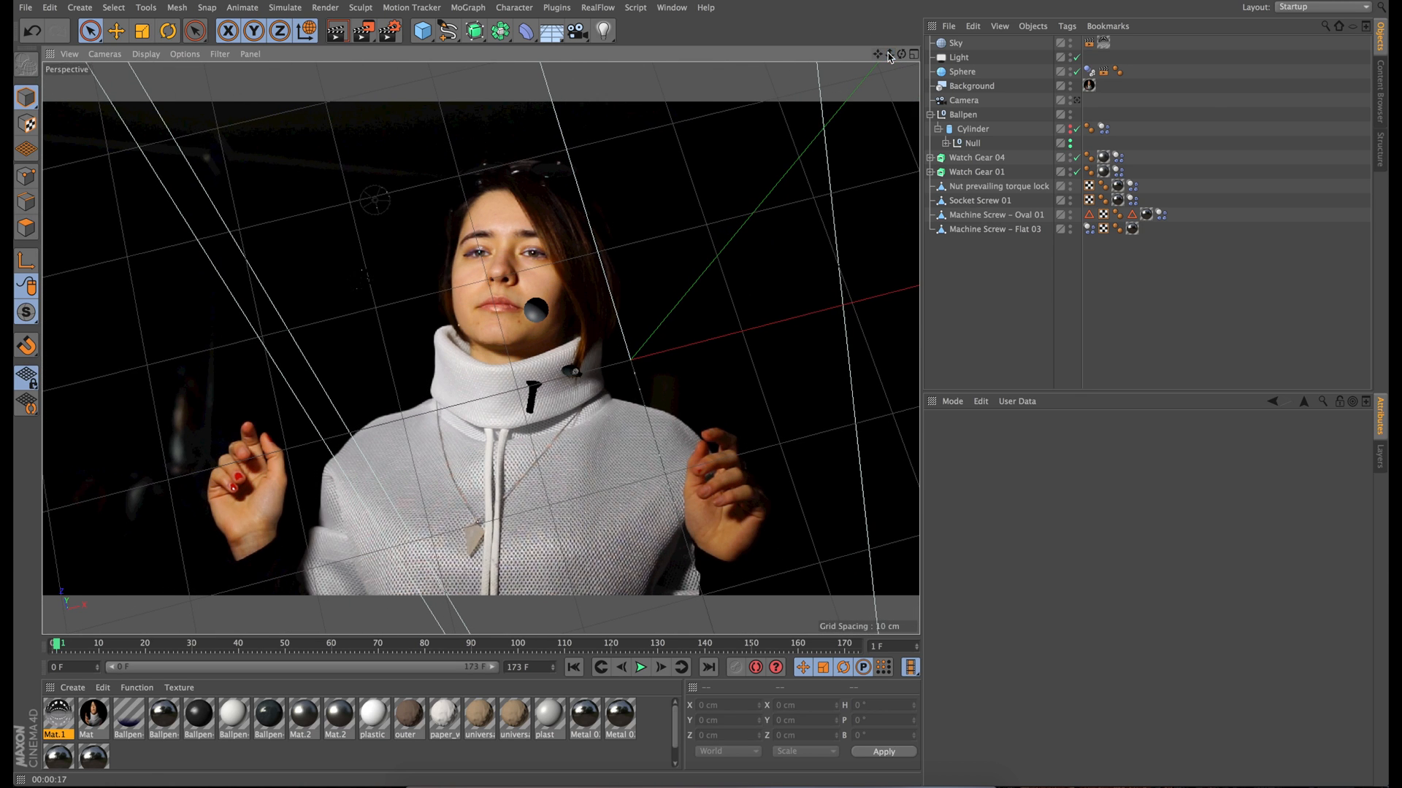
pyautogui.click(975, 158)
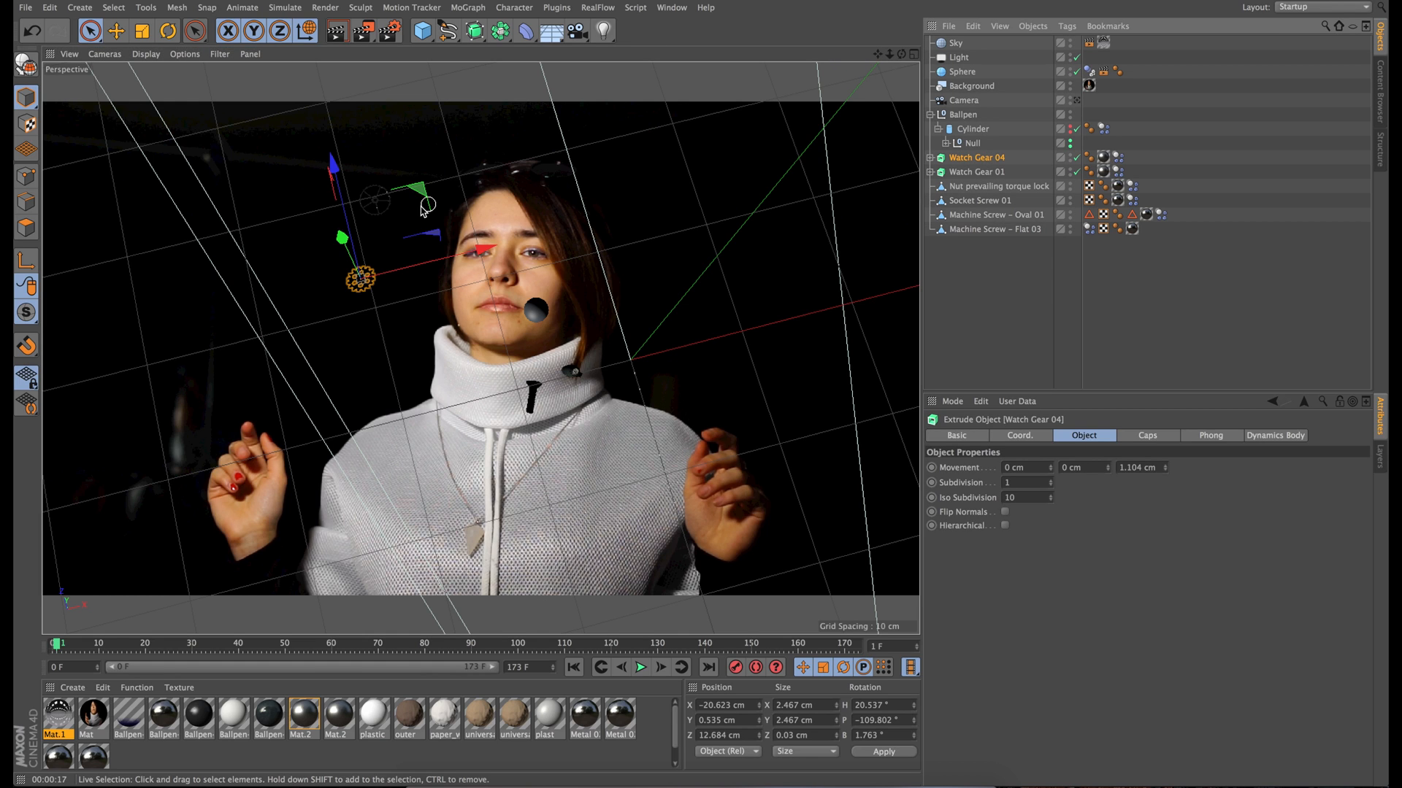
pyautogui.moveTo(335, 220); pyautogui.dragTo(389, 439)
pyautogui.click(976, 172)
pyautogui.moveTo(901, 54); pyautogui.dragTo(902, 55)
pyautogui.moveTo(312, 243); pyautogui.dragTo(300, 187)
# Return to the Camera view, reposition Socket Screw 01, and bring Machine Screw - Oval 01 closer at about Y -4.1 cm, Z -47.7 cm.
pyautogui.click(1077, 101)
pyautogui.click(980, 201)
pyautogui.moveTo(798, 531); pyautogui.dragTo(689, 503)
pyautogui.click(997, 215)
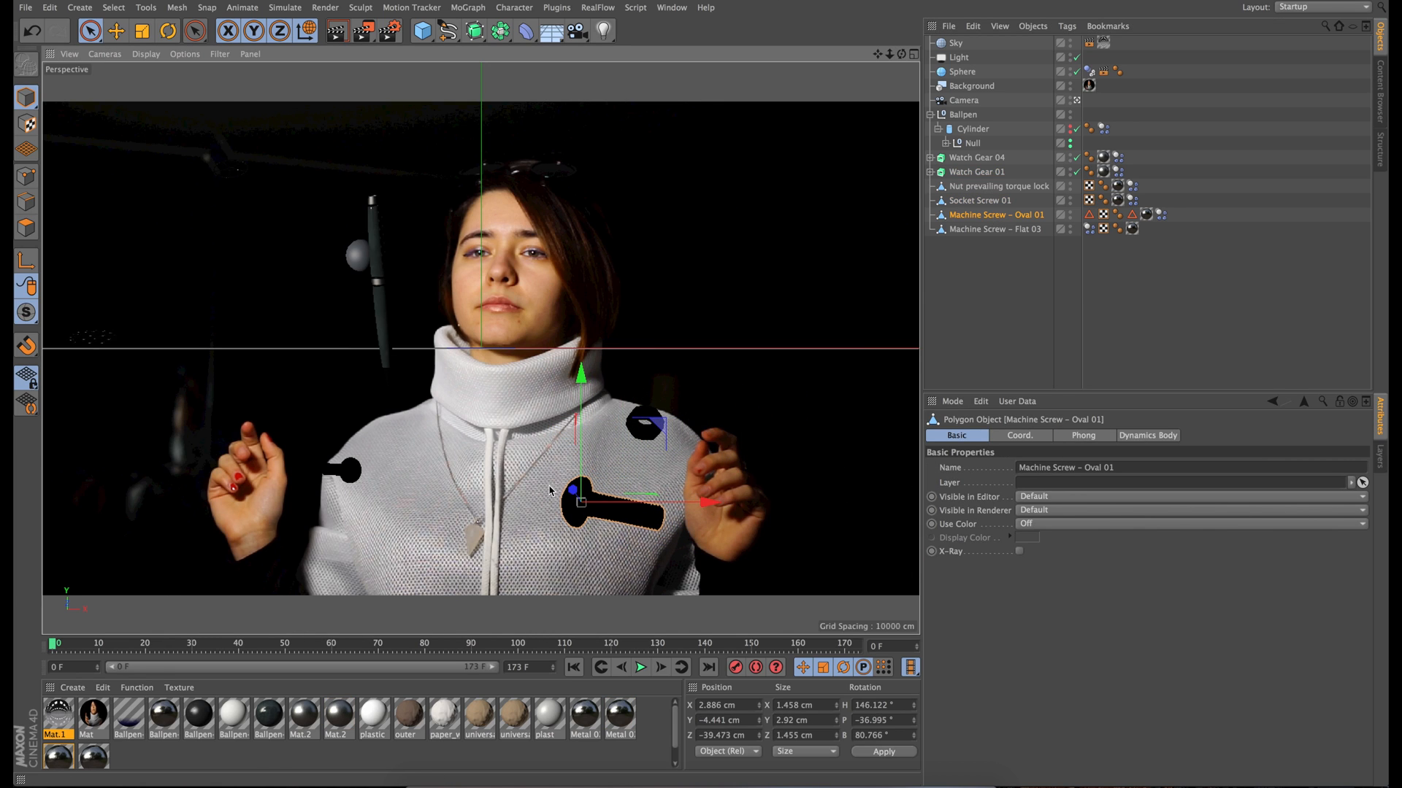
pyautogui.moveTo(570, 493); pyautogui.dragTo(613, 511)
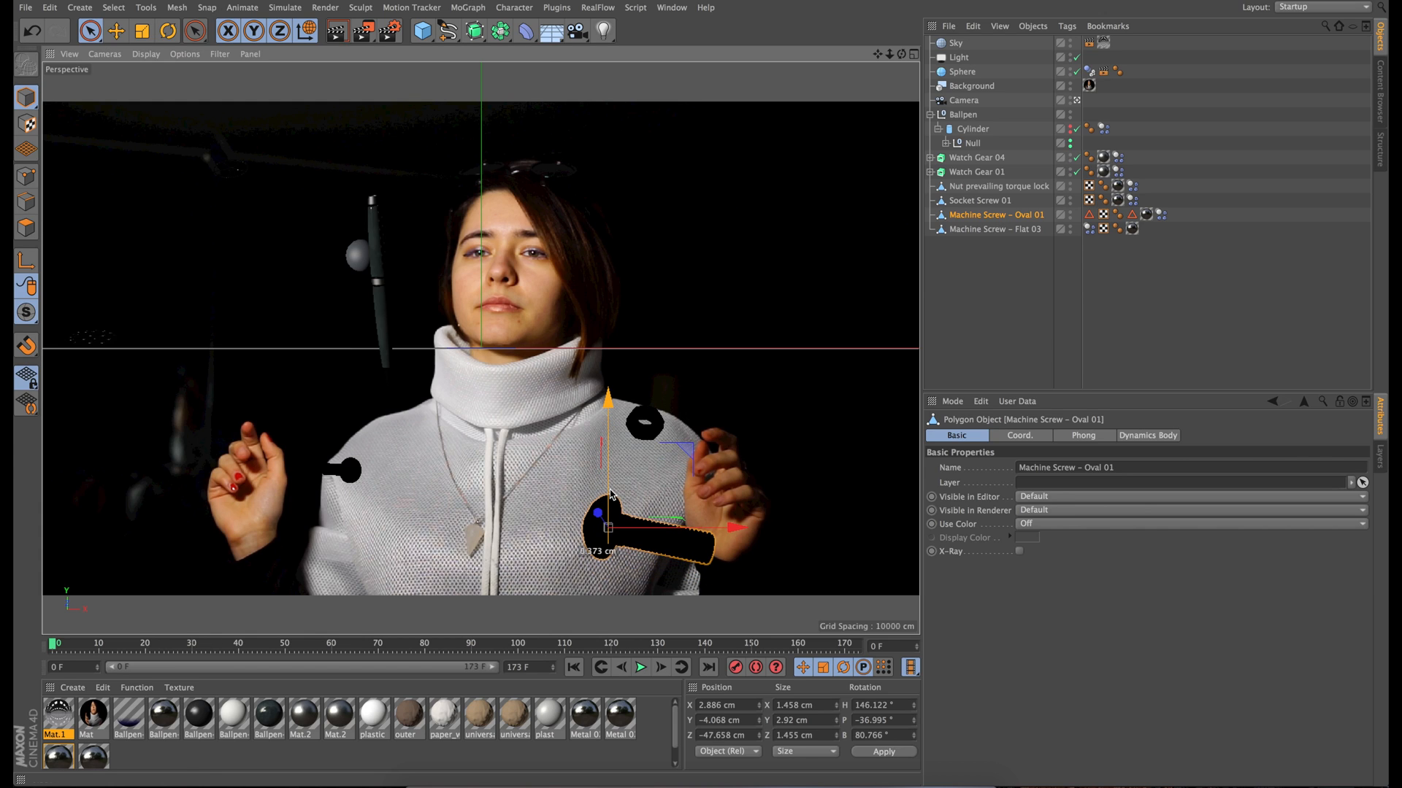
# Move the Nut prevailing torque lock up and sideways to about X 15.3 cm, Y 3.5 cm.
pyautogui.click(980, 200)
pyautogui.click(982, 188)
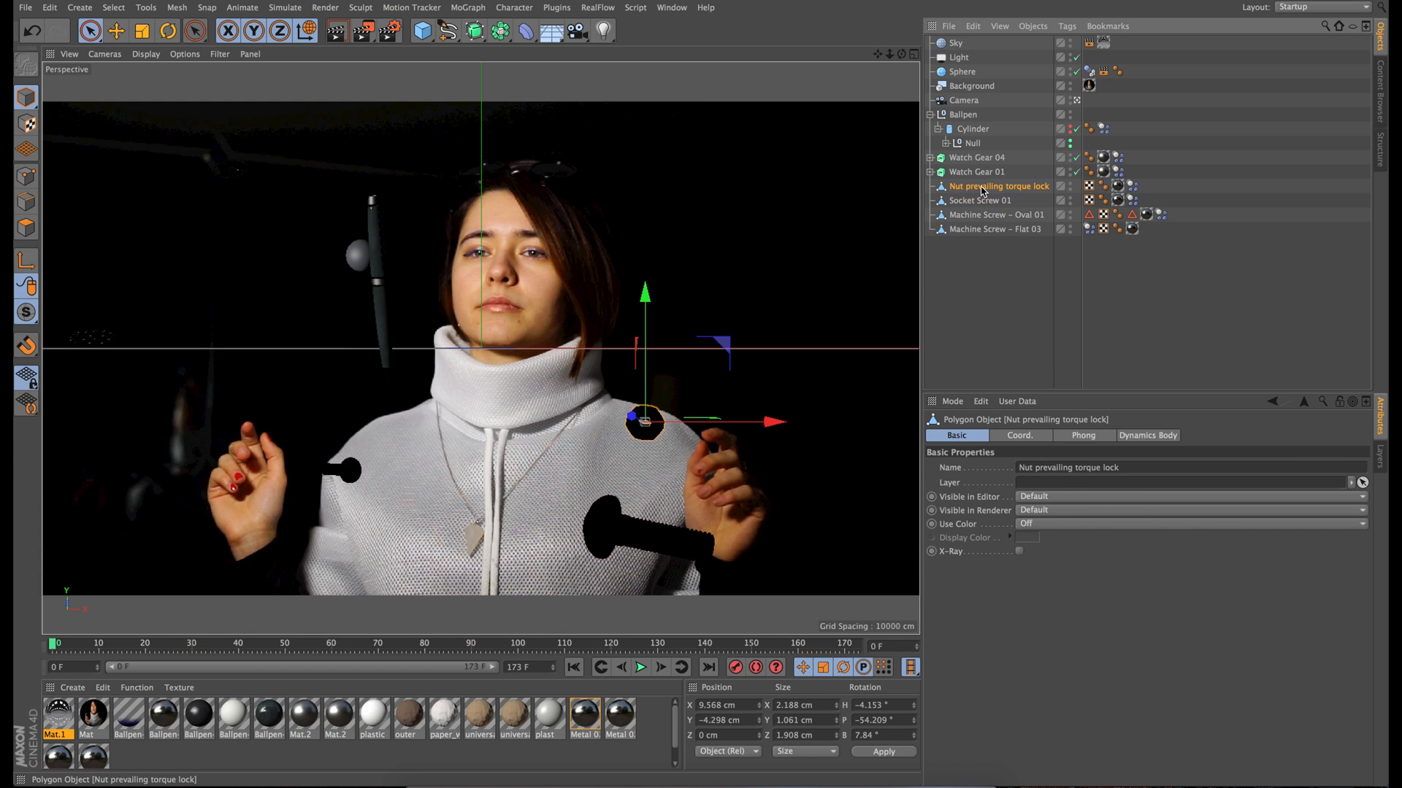
pyautogui.moveTo(644, 262); pyautogui.dragTo(644, 224)
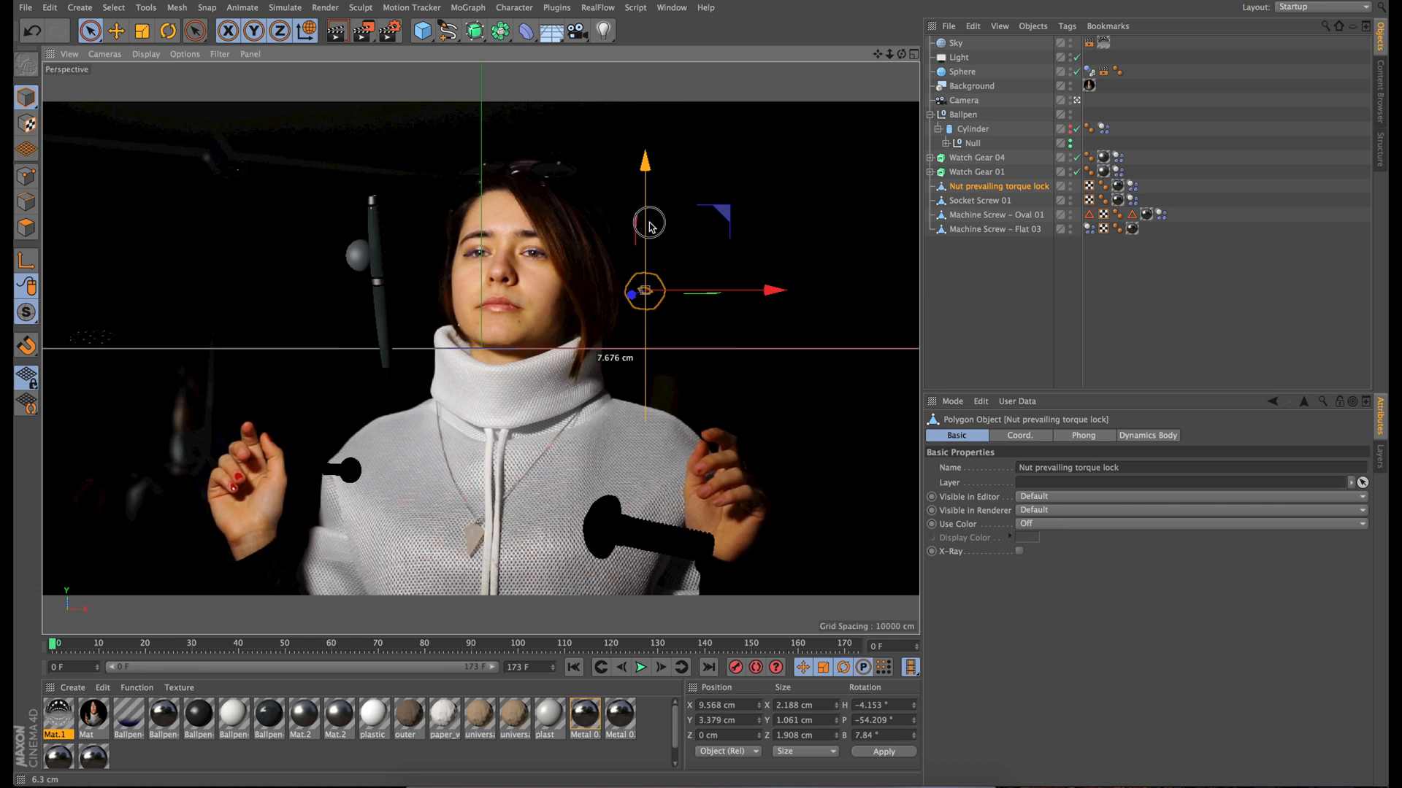
pyautogui.moveTo(730, 291); pyautogui.dragTo(832, 295)
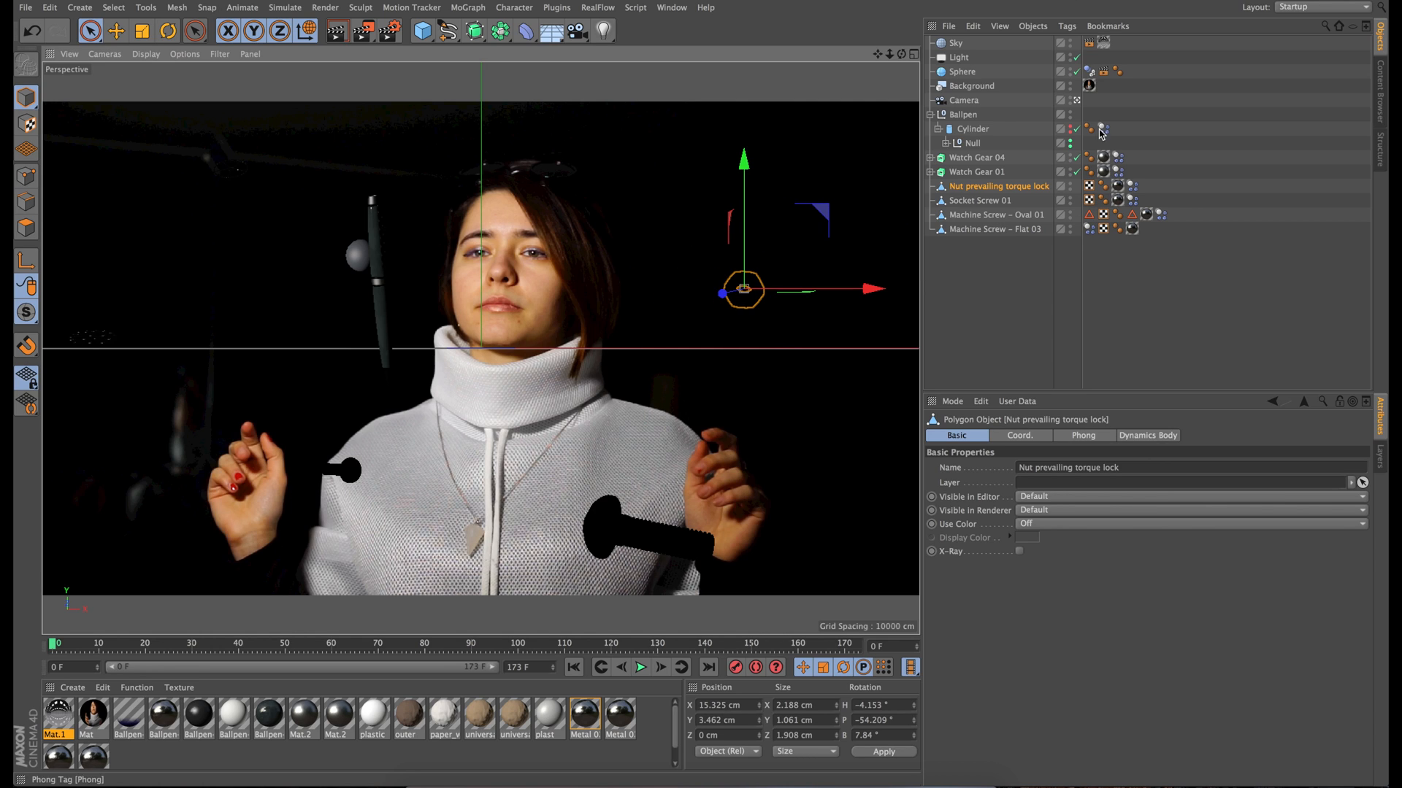
# Leave the Camera view, select the Camera, and pull its focus plane closer, to a focus distance of about 102.7 cm.
pyautogui.click(1076, 101)
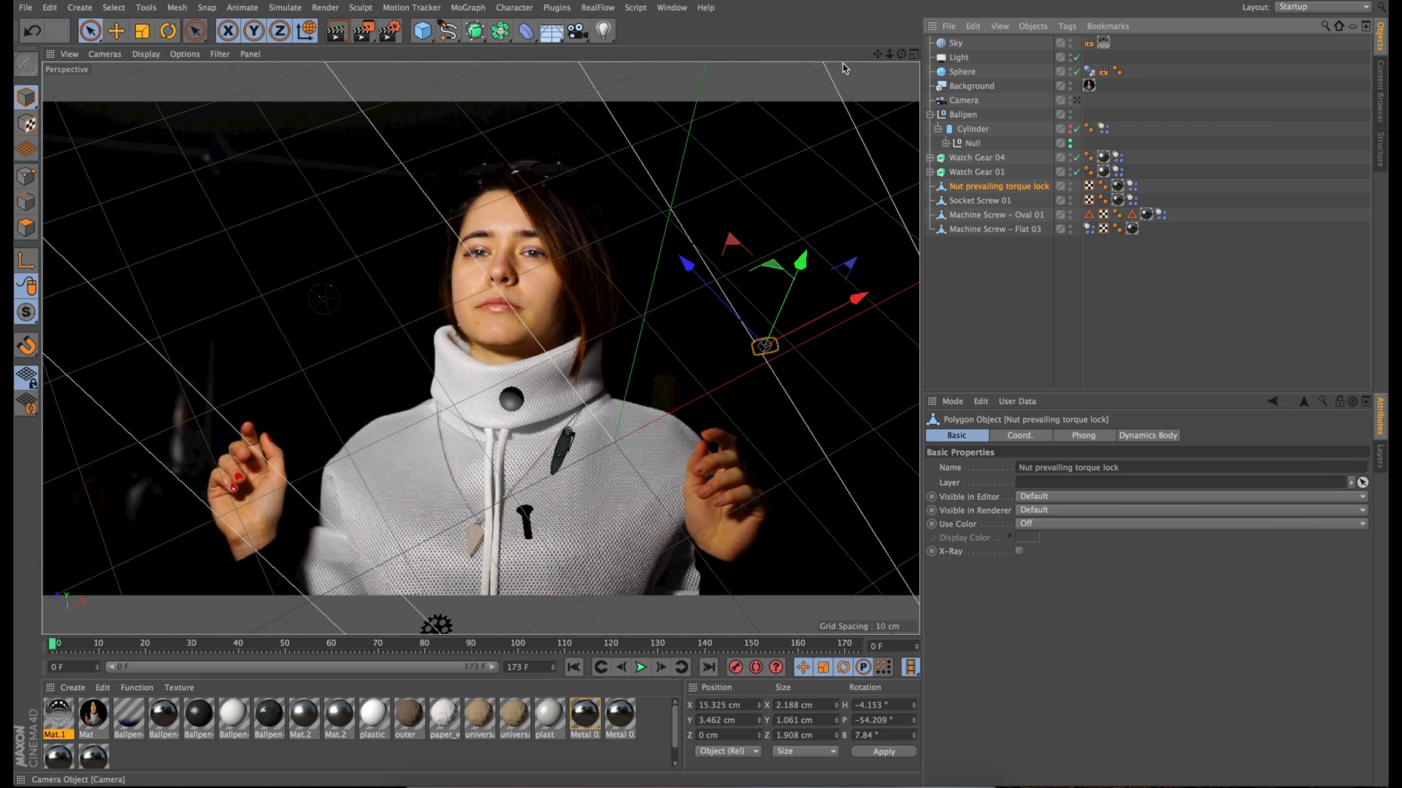
pyautogui.moveTo(889, 54); pyautogui.dragTo(738, 56)
pyautogui.moveTo(902, 55); pyautogui.dragTo(765, 64)
pyautogui.click(965, 101)
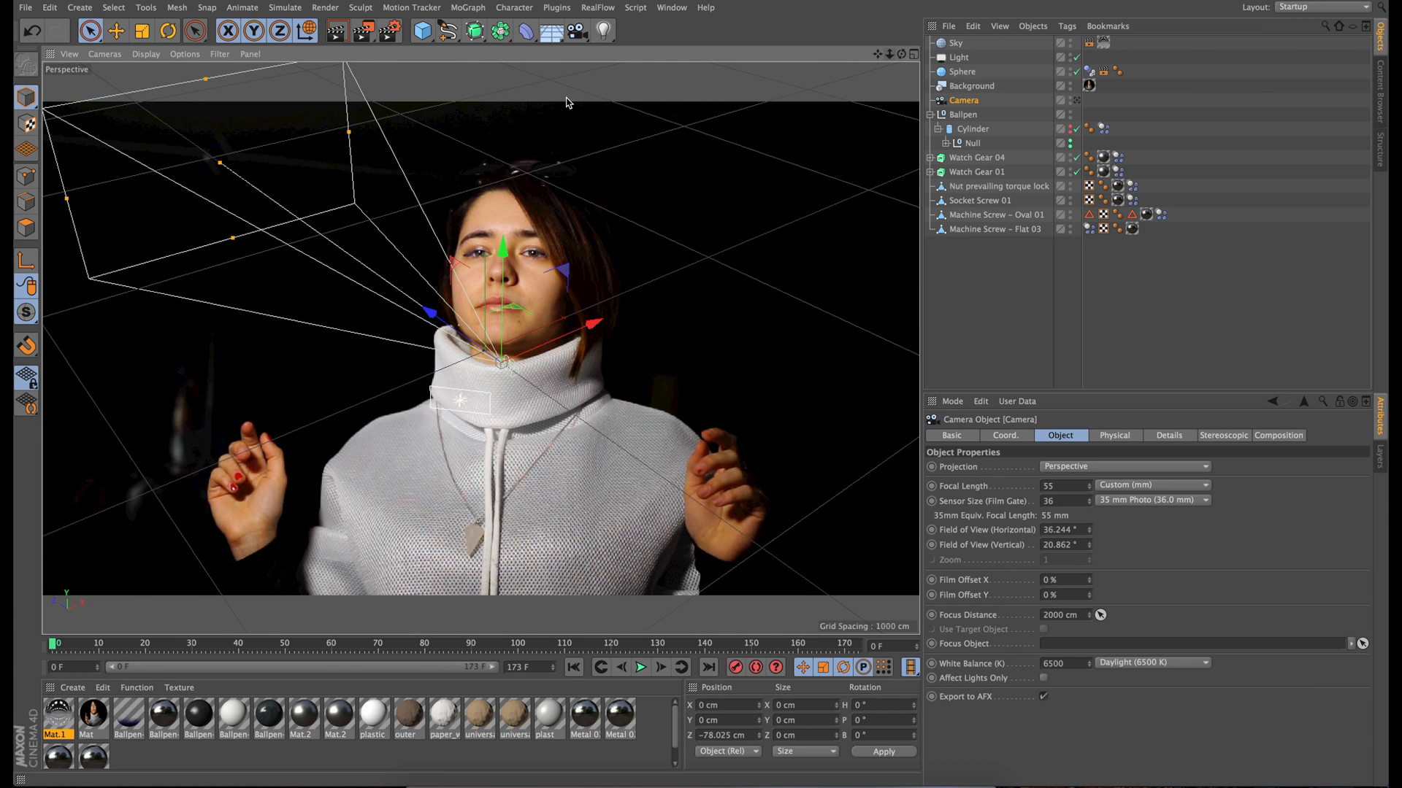
pyautogui.moveTo(219, 158); pyautogui.dragTo(447, 301)
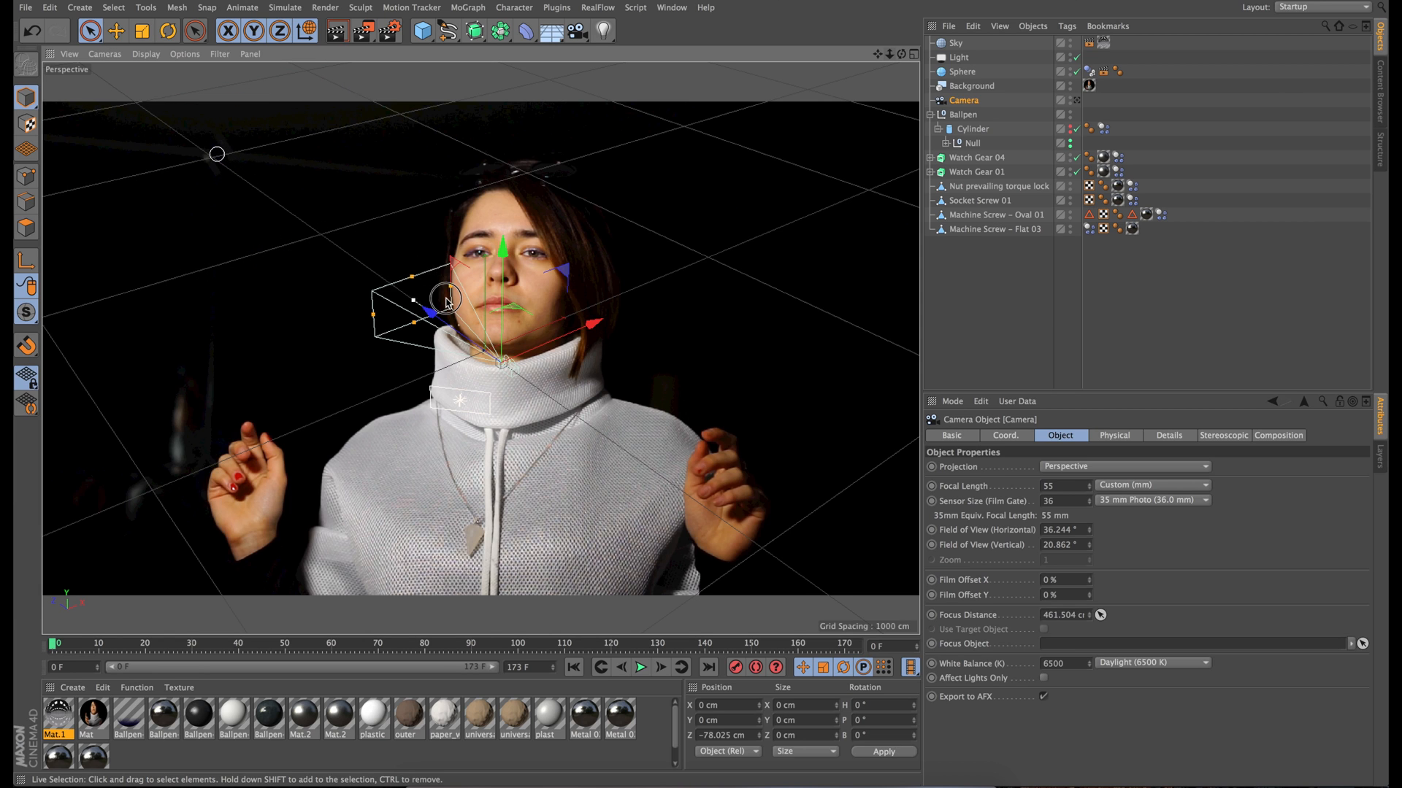
pyautogui.moveTo(889, 55); pyautogui.dragTo(850, 56)
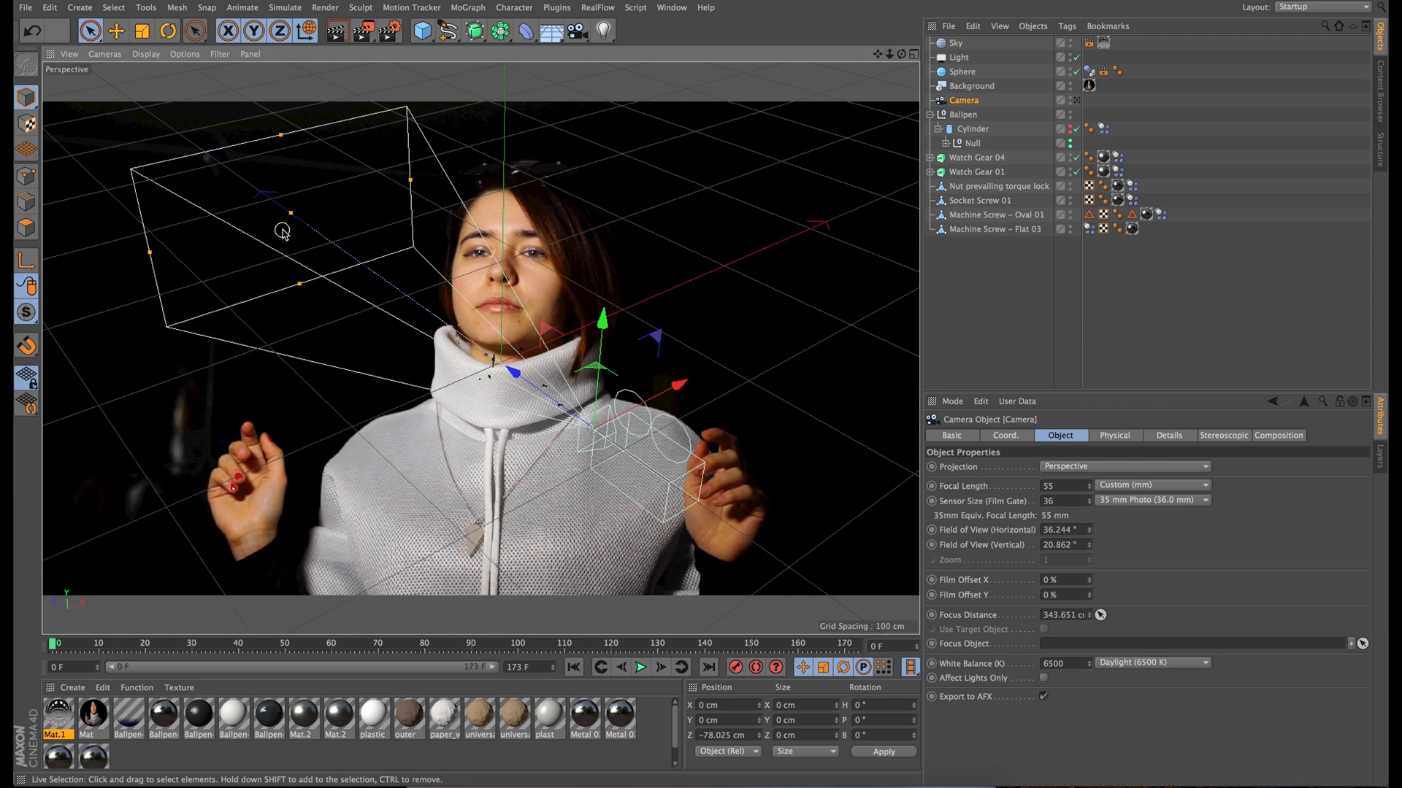
pyautogui.moveTo(290, 214); pyautogui.dragTo(485, 342)
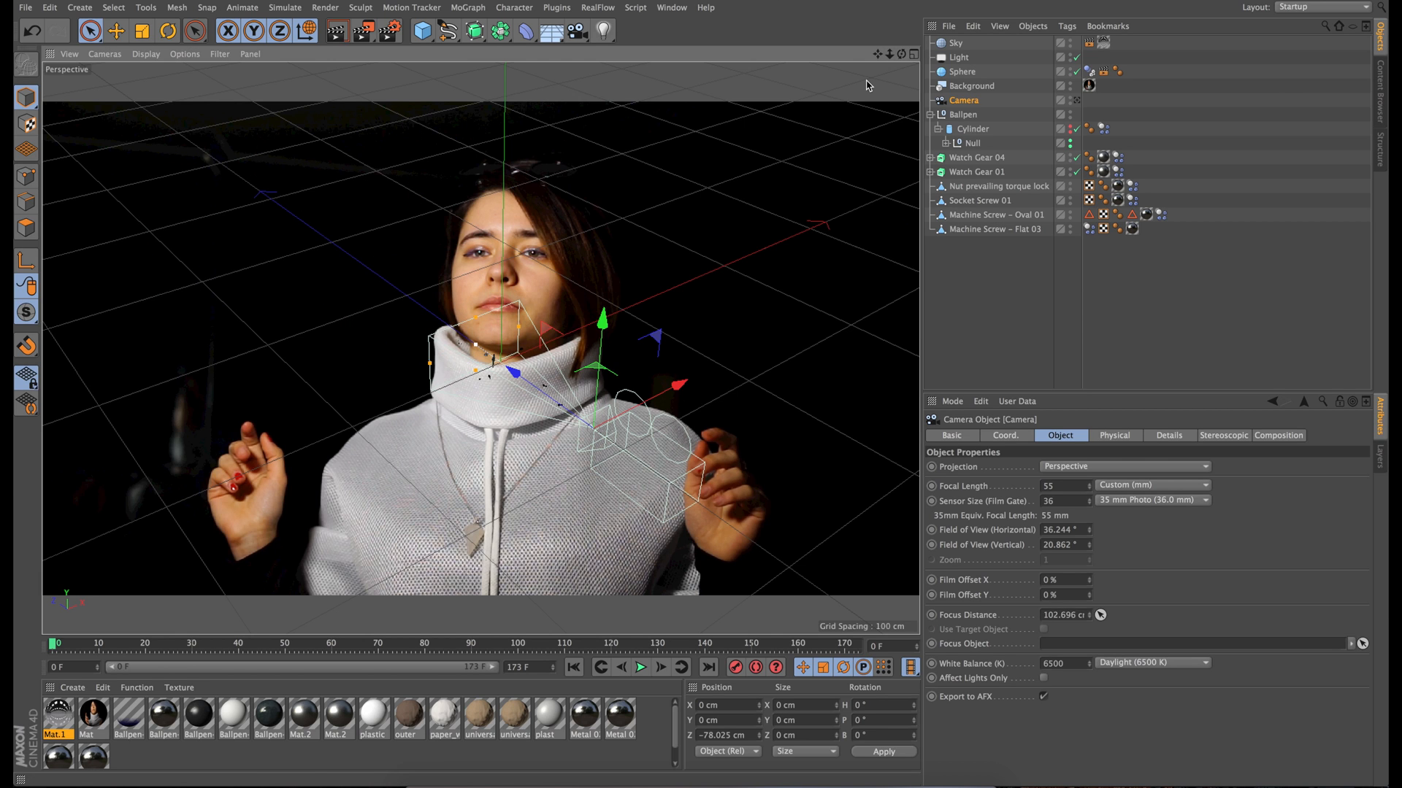
# Check the Camera's focus plane from the side and set its focus distance to 100 cm.
pyautogui.moveTo(889, 57); pyautogui.dragTo(965, 19)
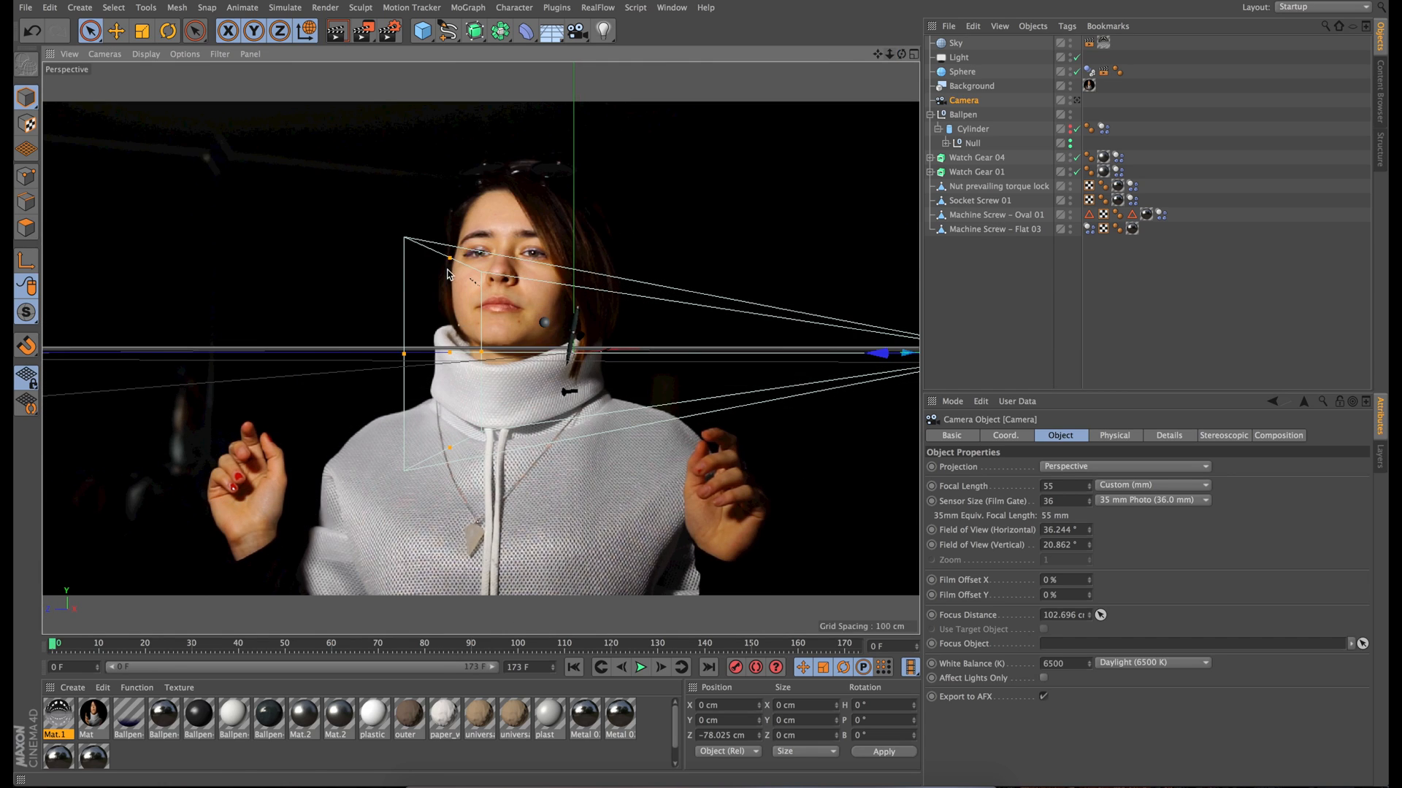
pyautogui.moveTo(473, 354)
pyautogui.keyDown('alt'); pyautogui.mouseDown()
pyautogui.moveTo(478, 392)
pyautogui.moveTo(480, 349)
pyautogui.mouseUp(); pyautogui.keyUp('alt')
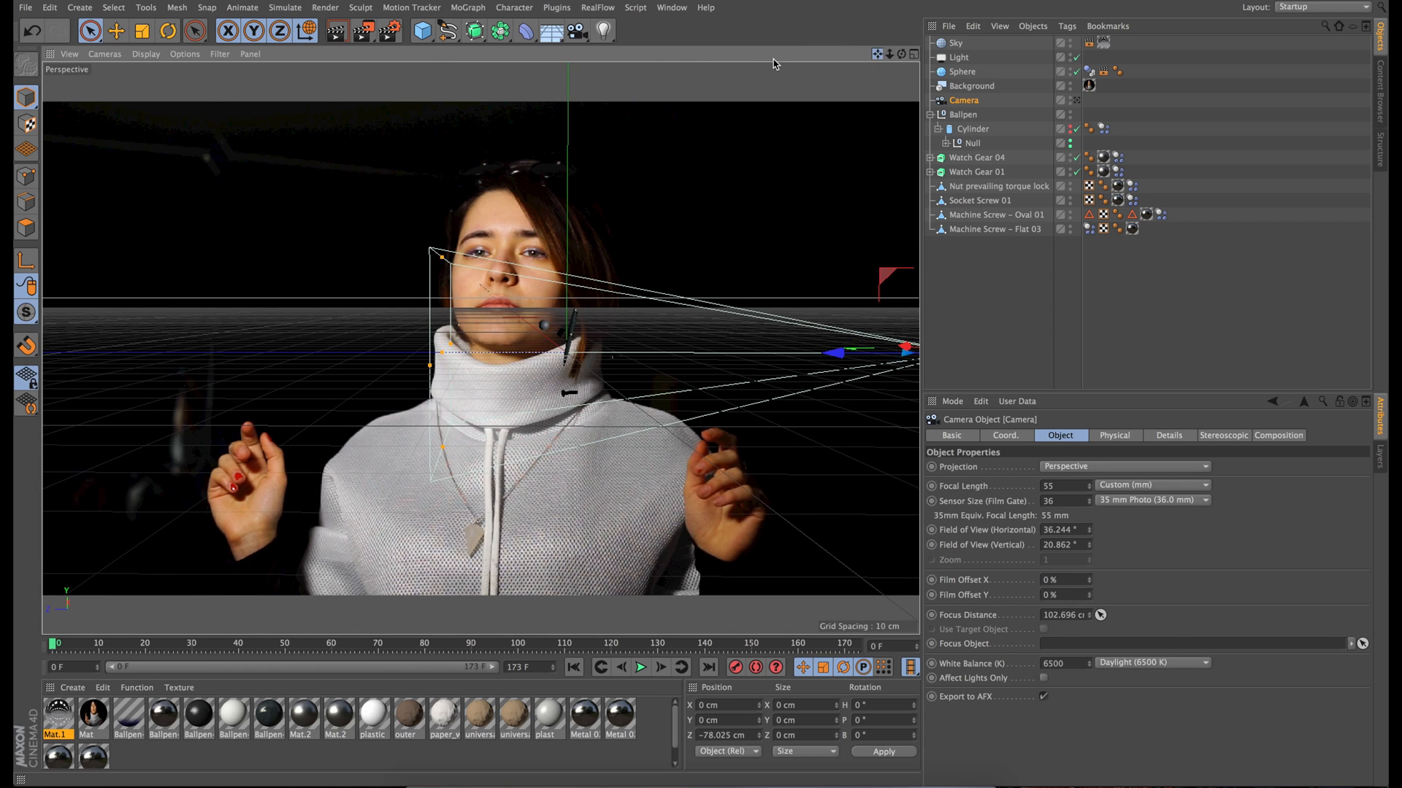
pyautogui.click(1061, 615)
pyautogui.doubleClick(1060, 614)
pyautogui.write('100')
pyautogui.press('Return')
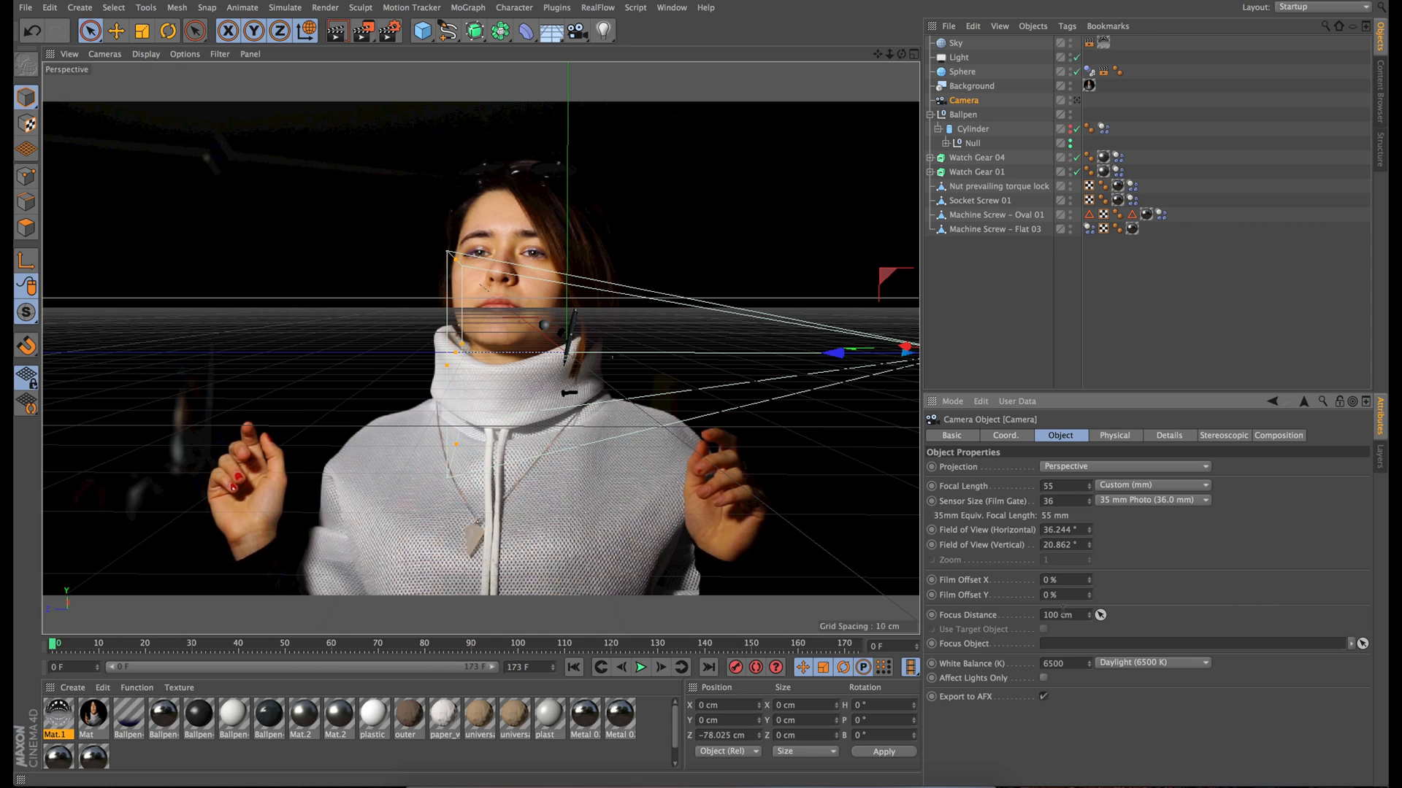
# Enable the Camera's DOF Map Front Blur with an end distance of 100 cm, and return to the Camera view.
pyautogui.click(1117, 437)
pyautogui.click(1176, 436)
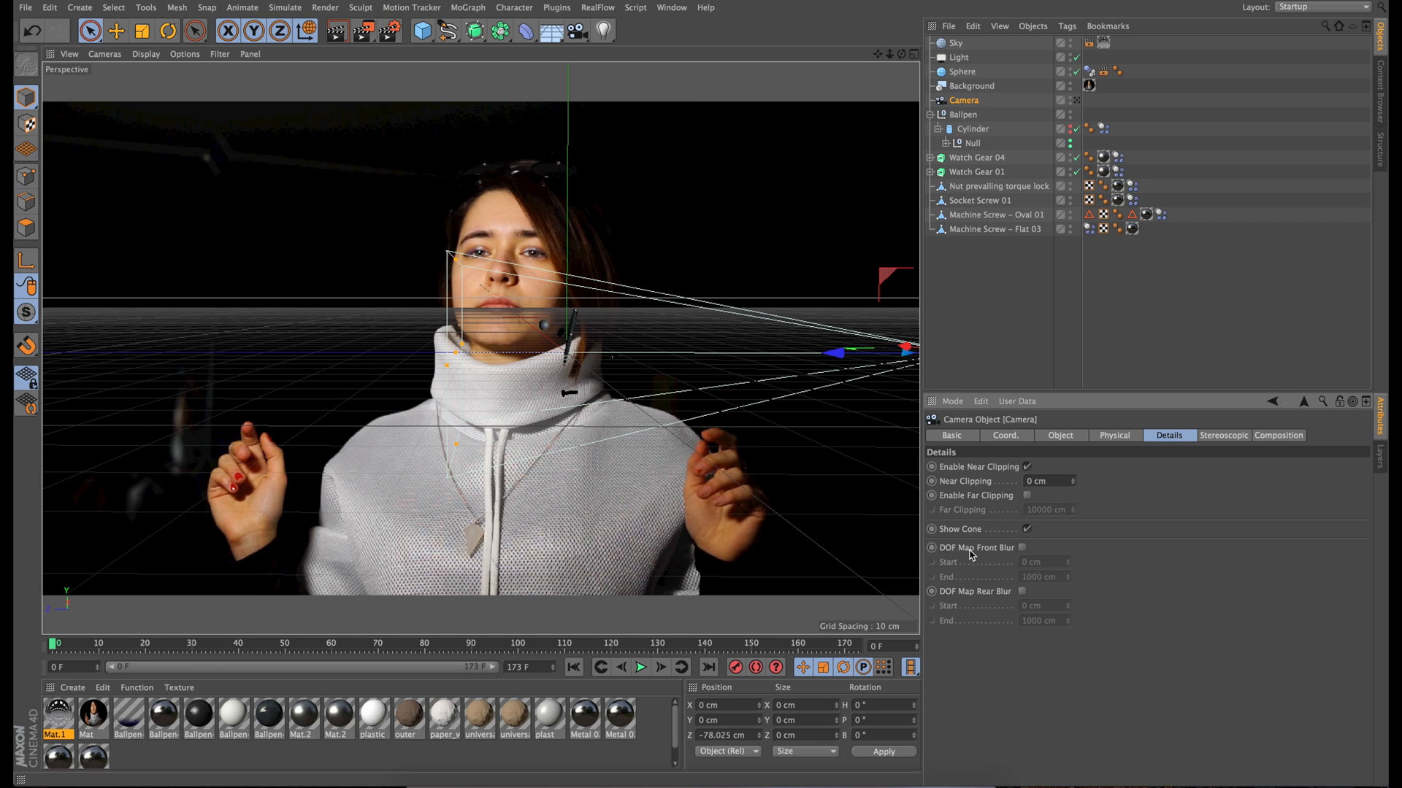
pyautogui.click(1021, 548)
pyautogui.doubleClick(1033, 578)
pyautogui.write('1')
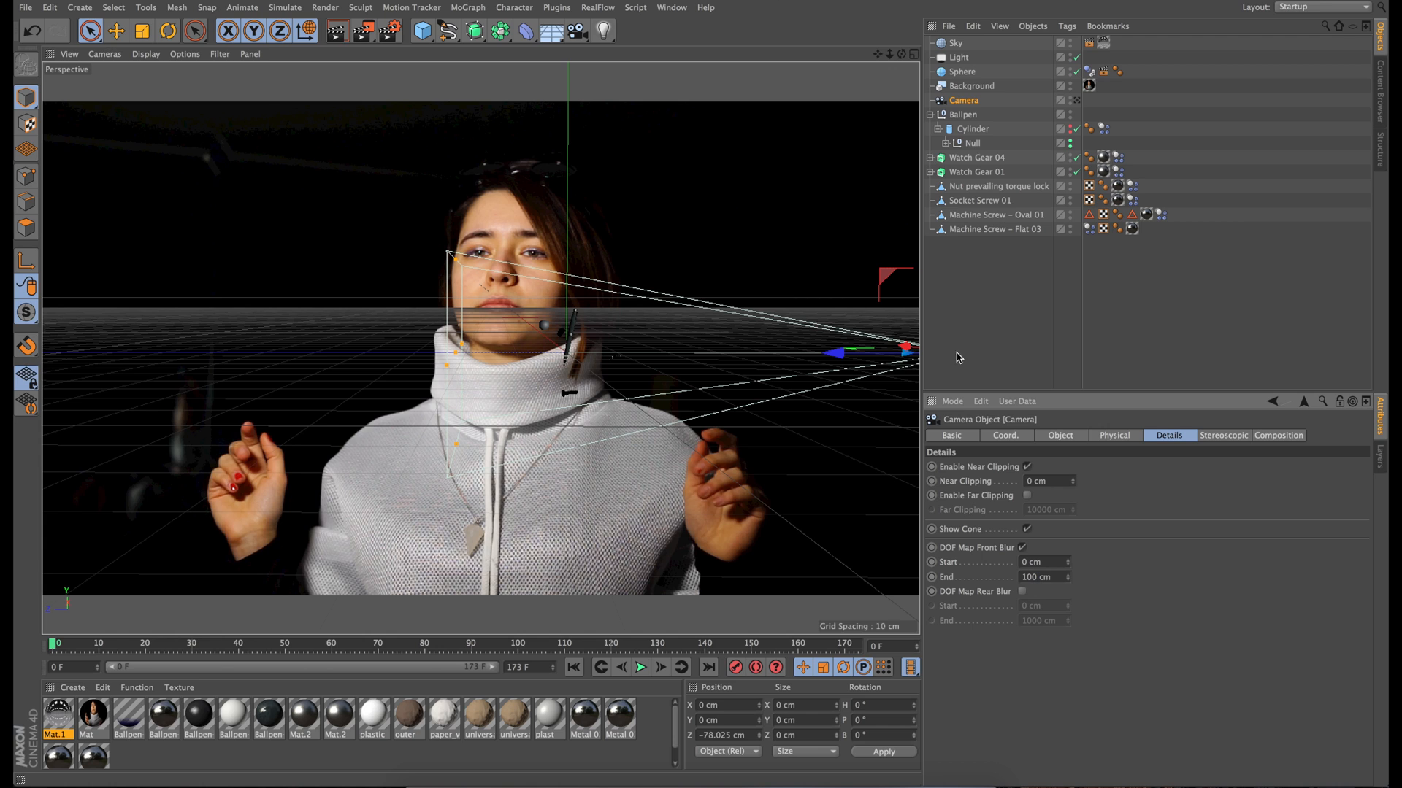
pyautogui.moveTo(878, 55); pyautogui.dragTo(695, 5)
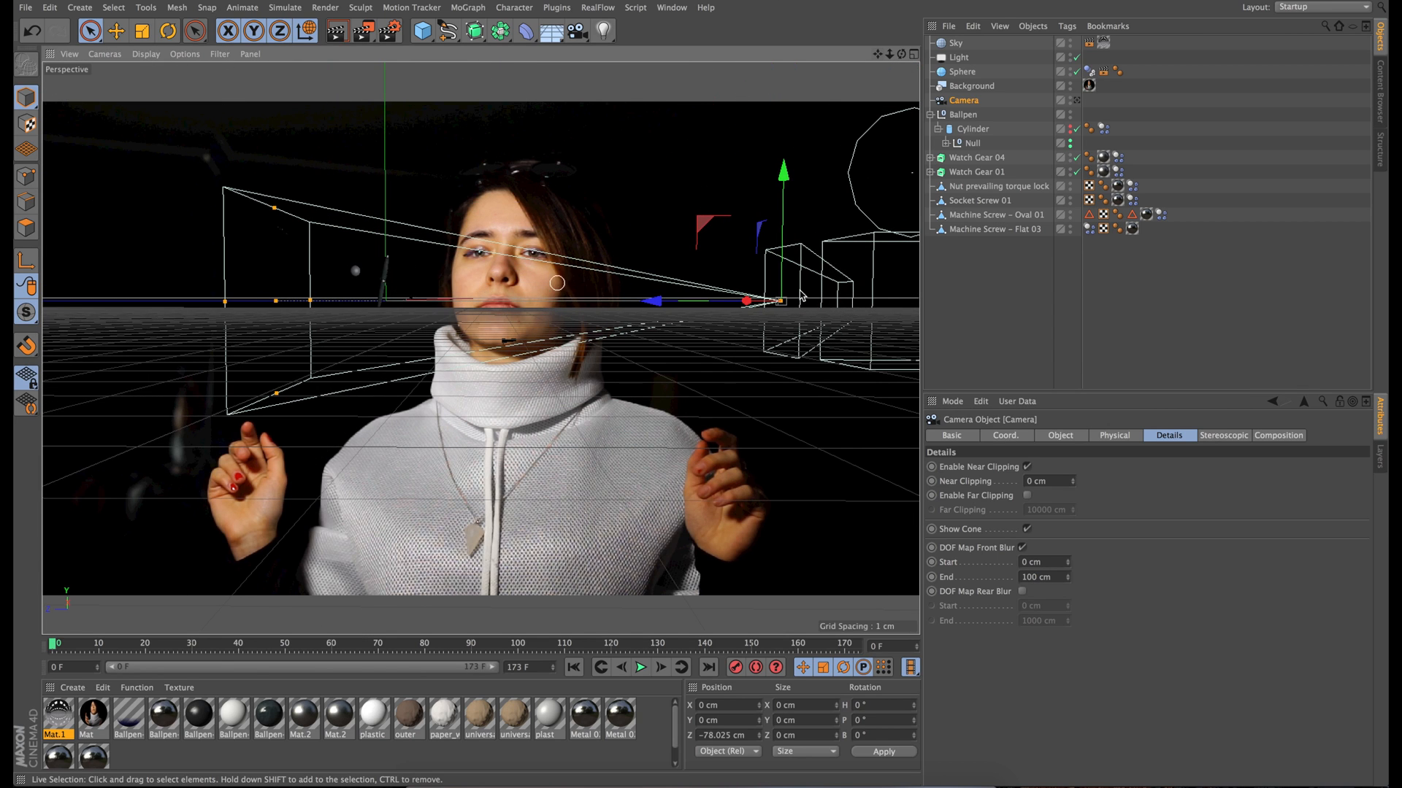
pyautogui.click(1076, 101)
pyautogui.click(1076, 101)
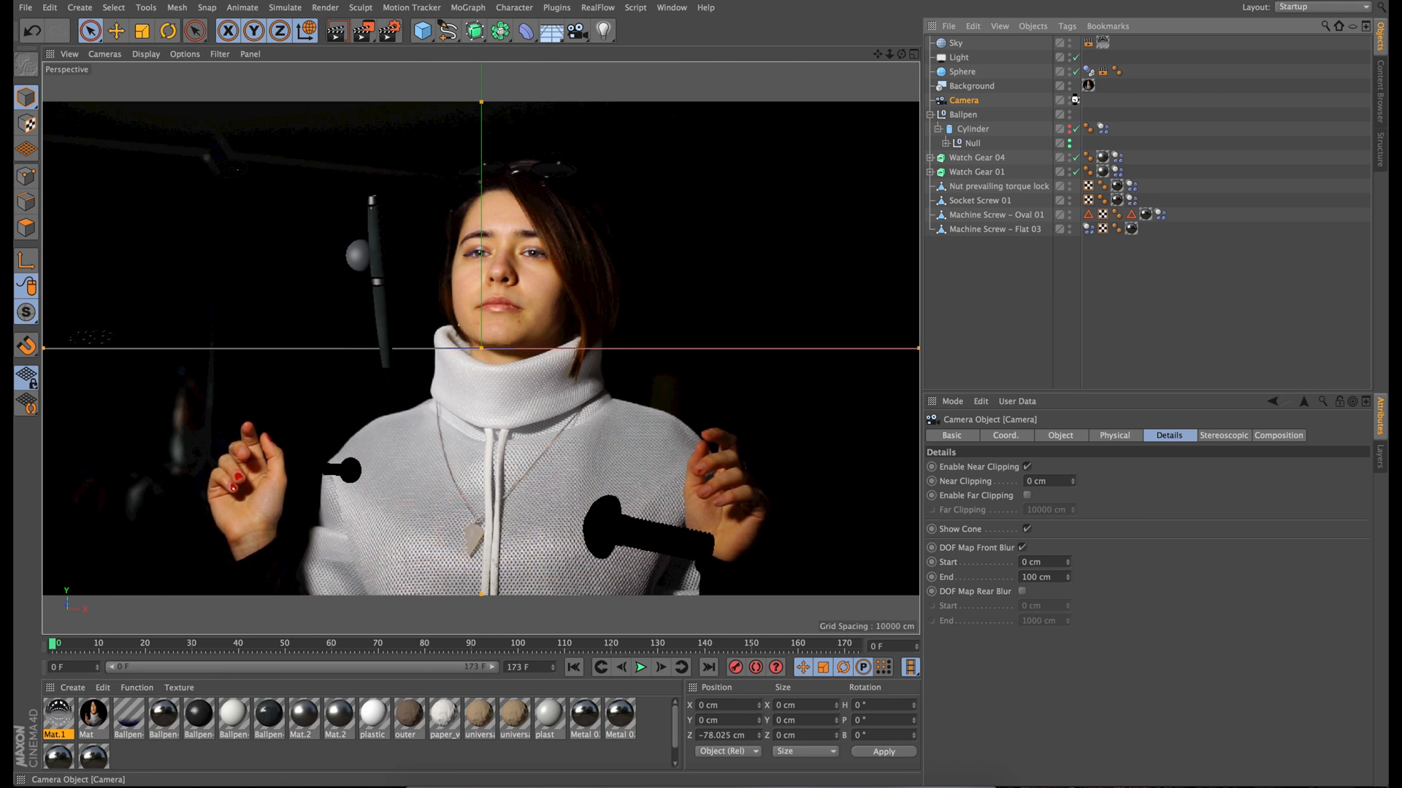
# Enable Multi-Pass in the render settings and add the Depth and Motion Vector passes.
pyautogui.click(390, 30)
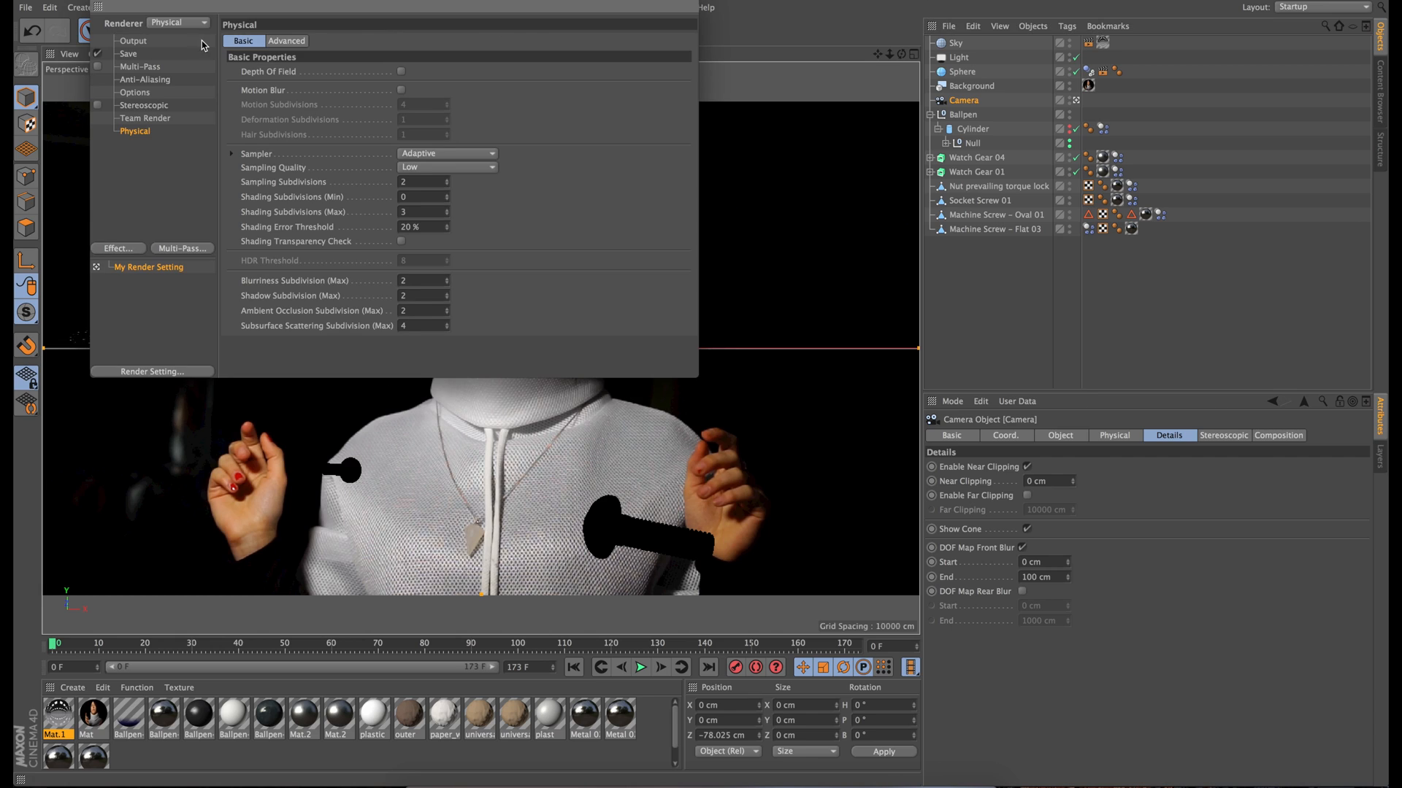
pyautogui.click(98, 68)
pyautogui.click(193, 249)
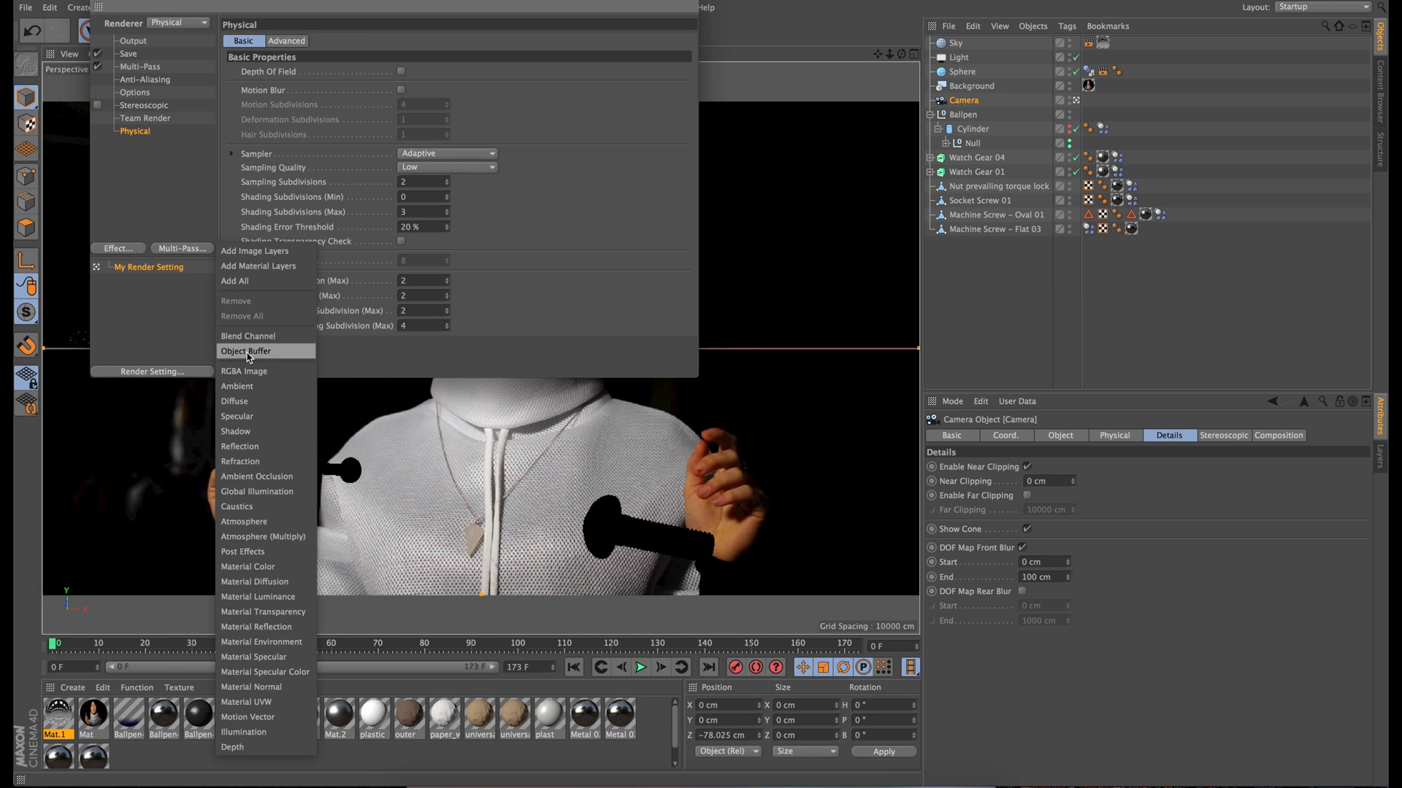
pyautogui.click(249, 747)
pyautogui.click(215, 247)
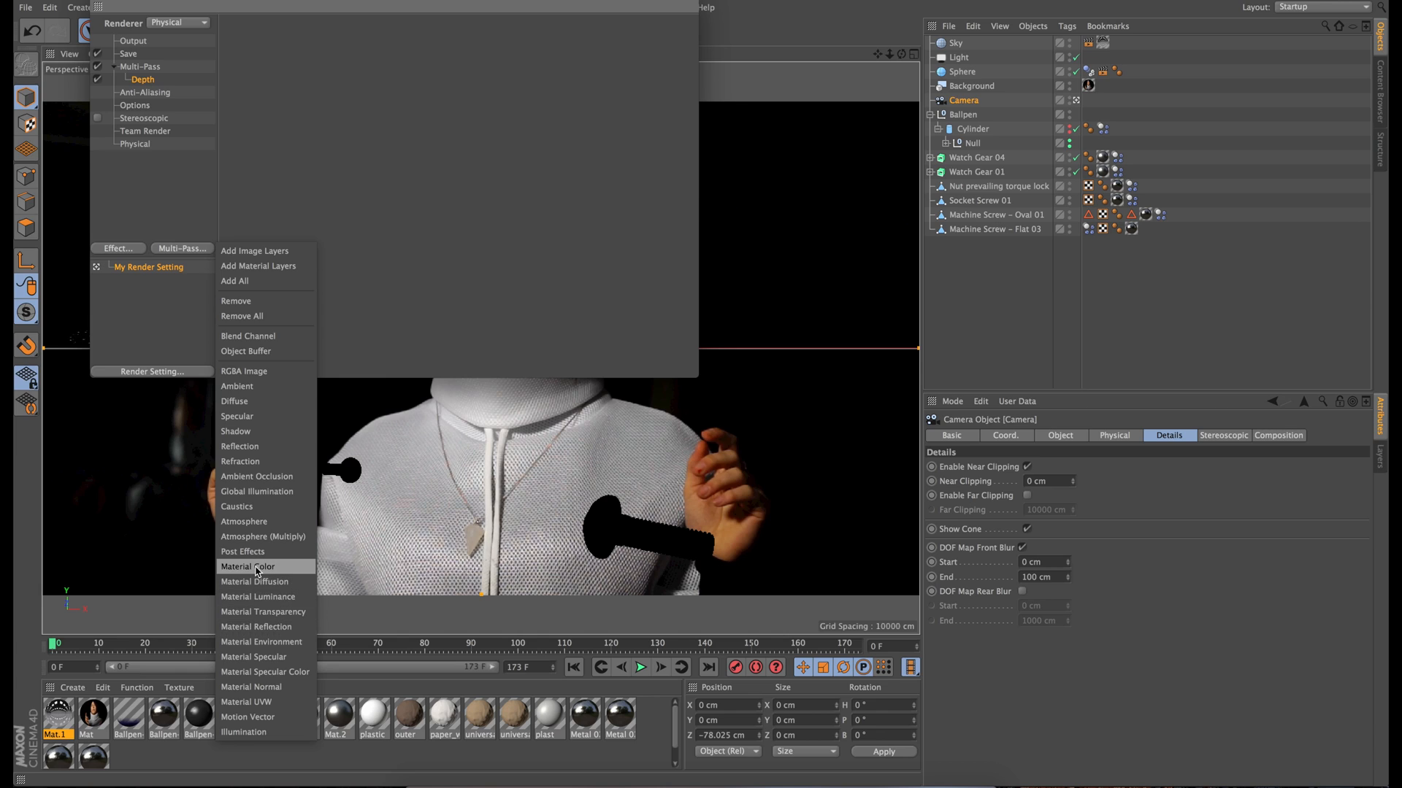
pyautogui.click(246, 718)
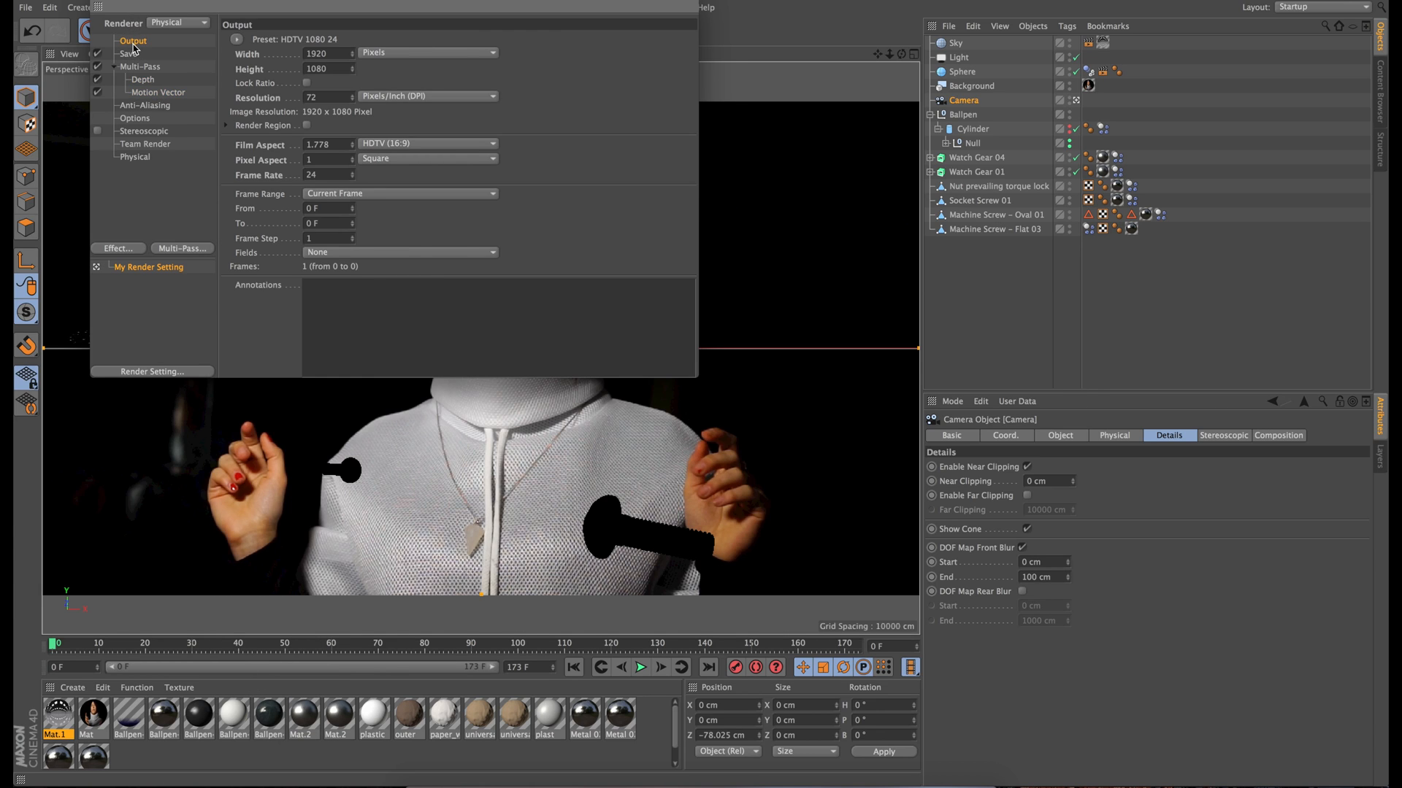
# Set the render output's frame range to All Frames and its frame rate to 30.
pyautogui.click(361, 193)
pyautogui.click(347, 240)
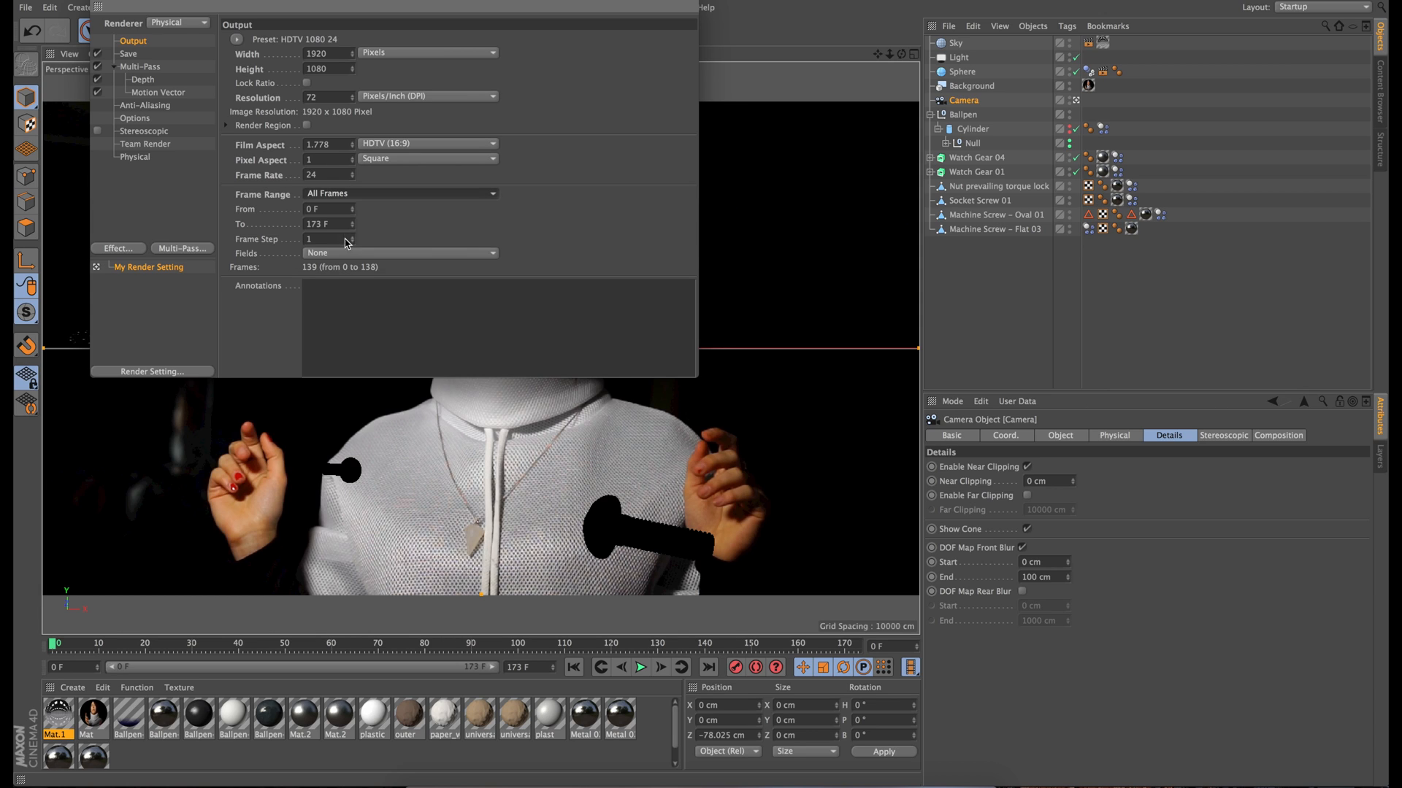
pyautogui.click(132, 55)
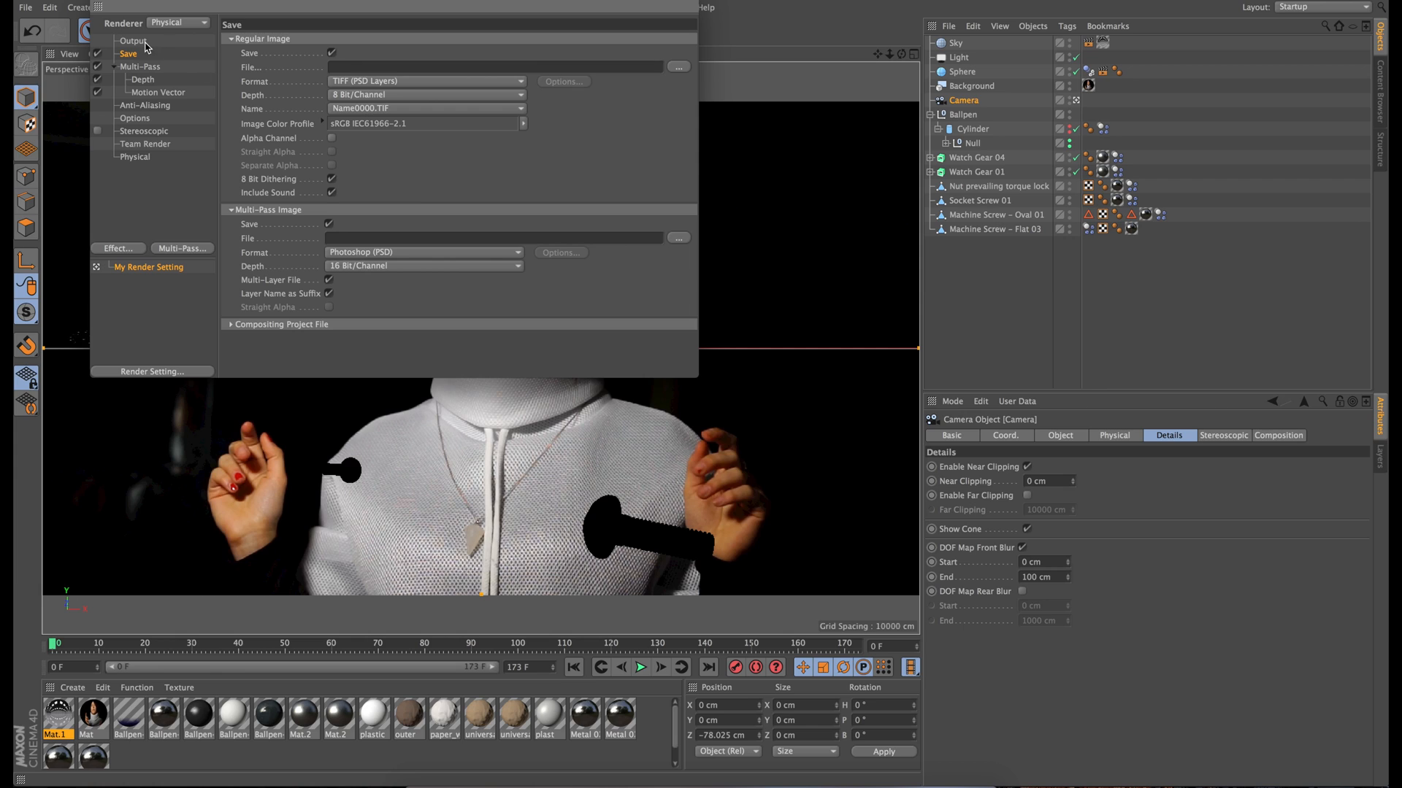
pyautogui.click(135, 42)
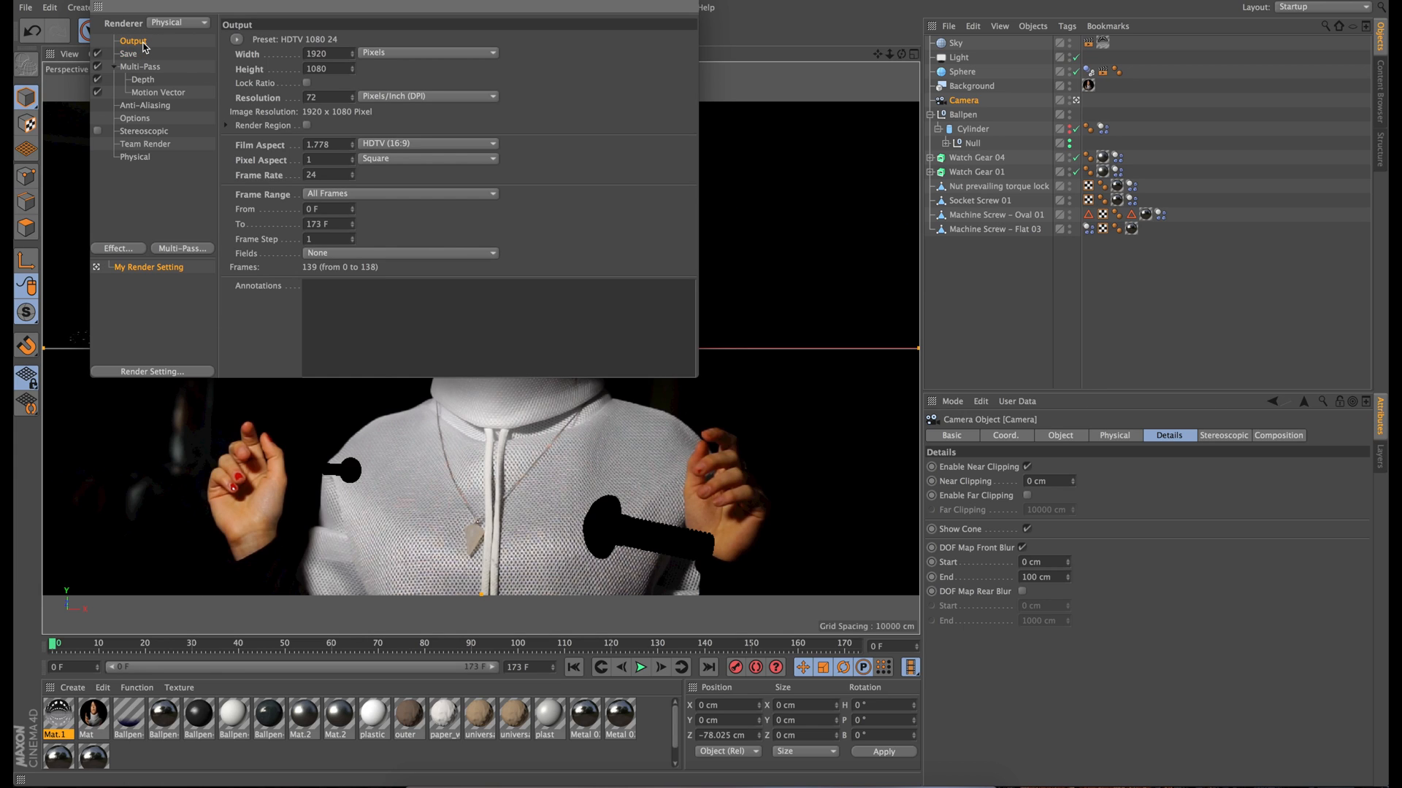
pyautogui.doubleClick(321, 176)
pyautogui.write('30')
pyautogui.press('Return')
# Turn off saving of the regular image in the render's save settings.
pyautogui.click(129, 54)
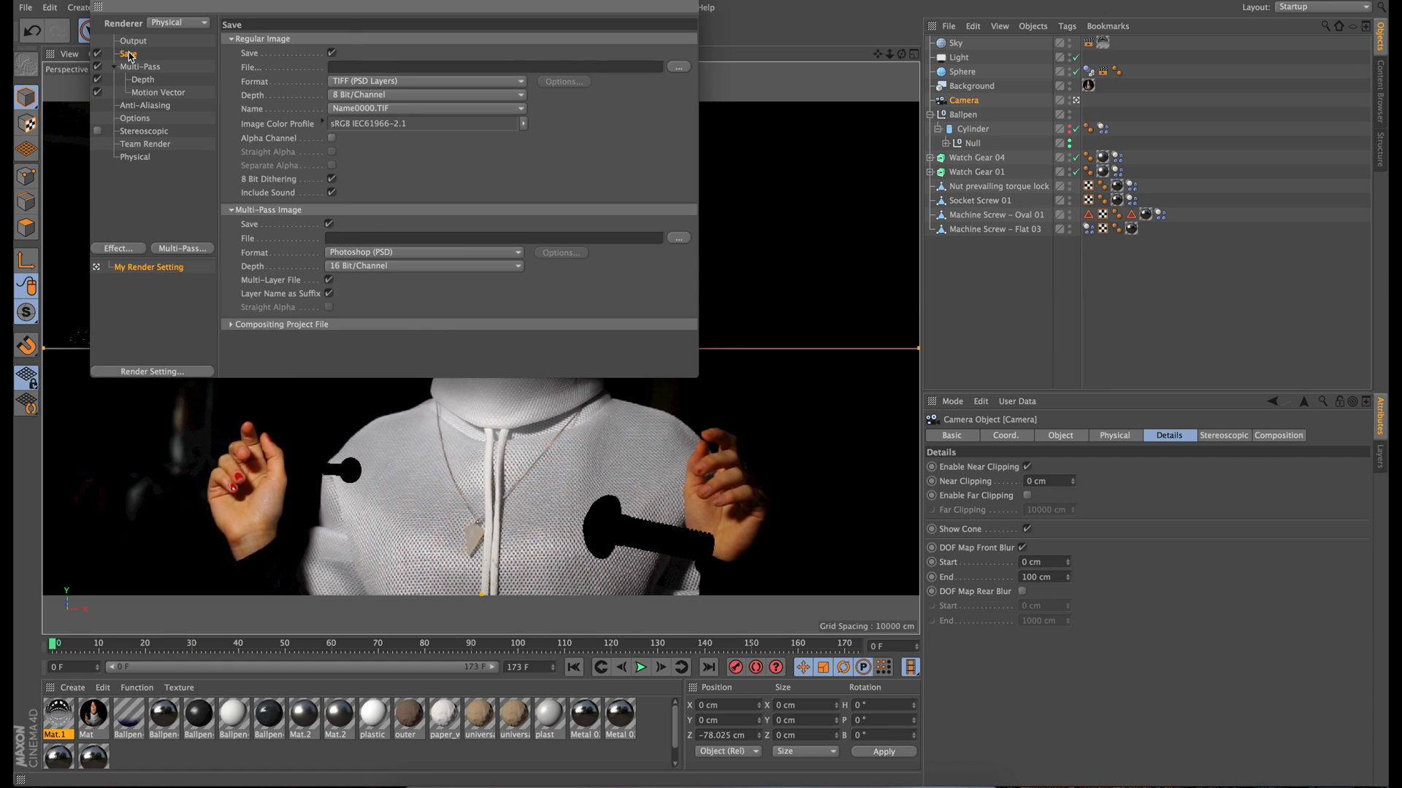
pyautogui.click(332, 53)
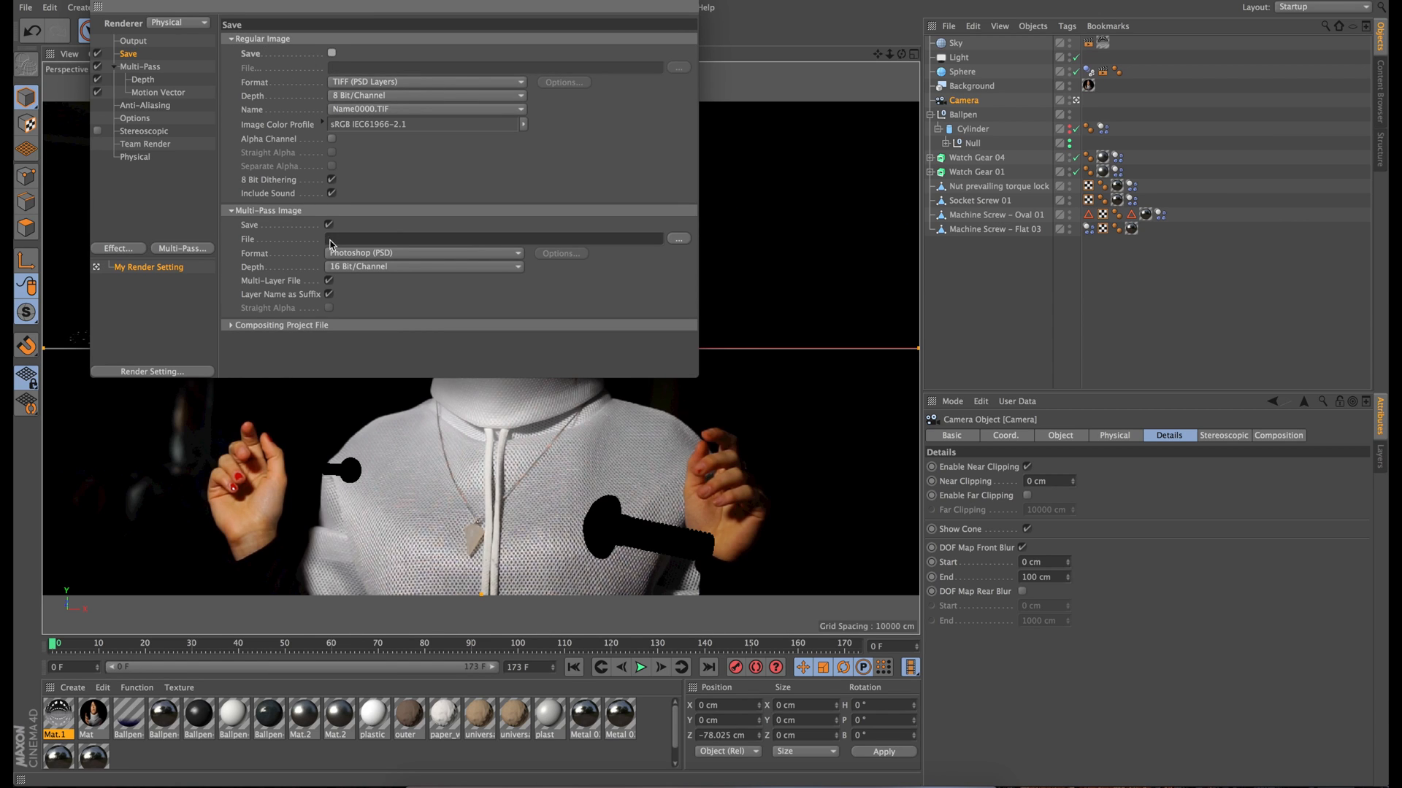
# Set the multi-pass image format to OpenEXR and its output file to Multipass in a new Export folder inside Gravity.
pyautogui.click(348, 255)
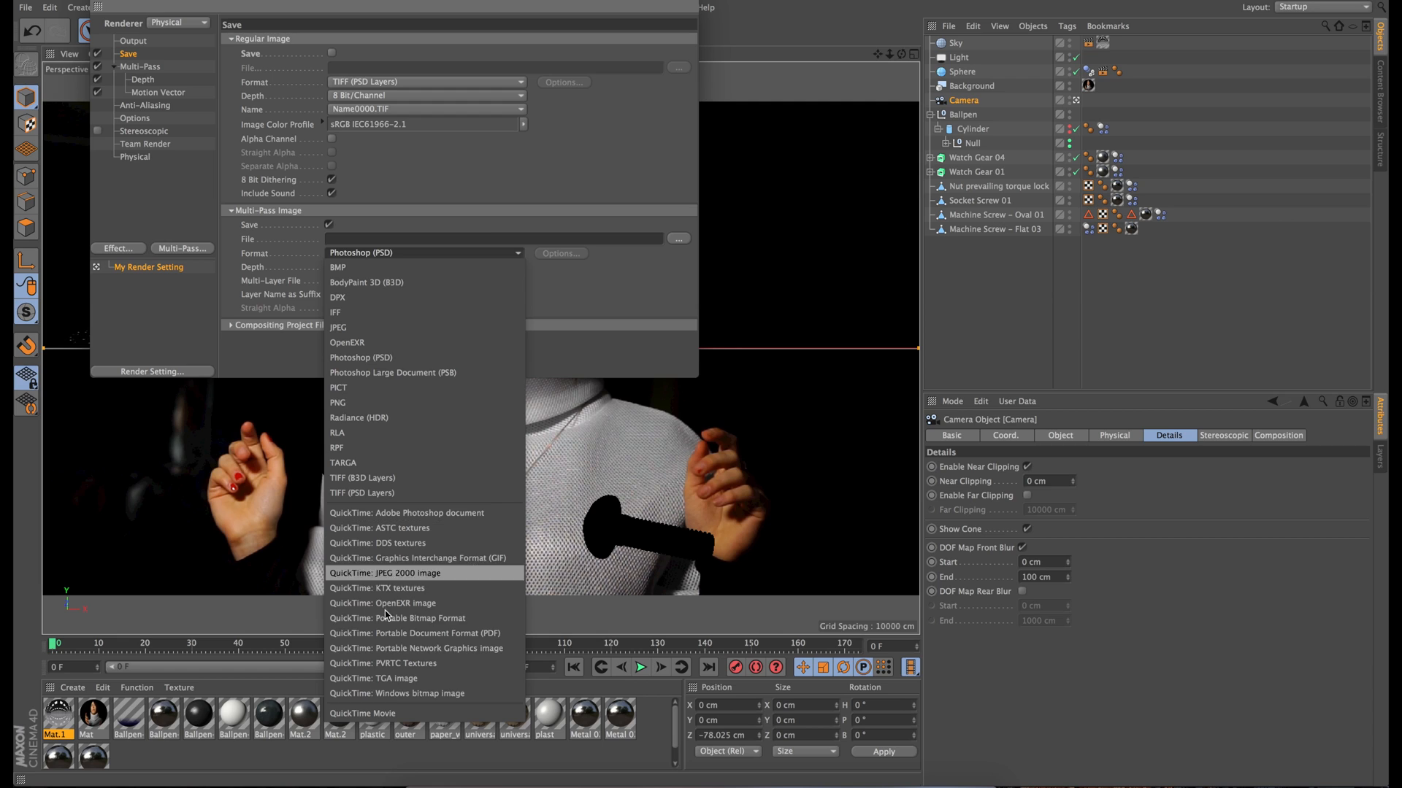
pyautogui.click(358, 343)
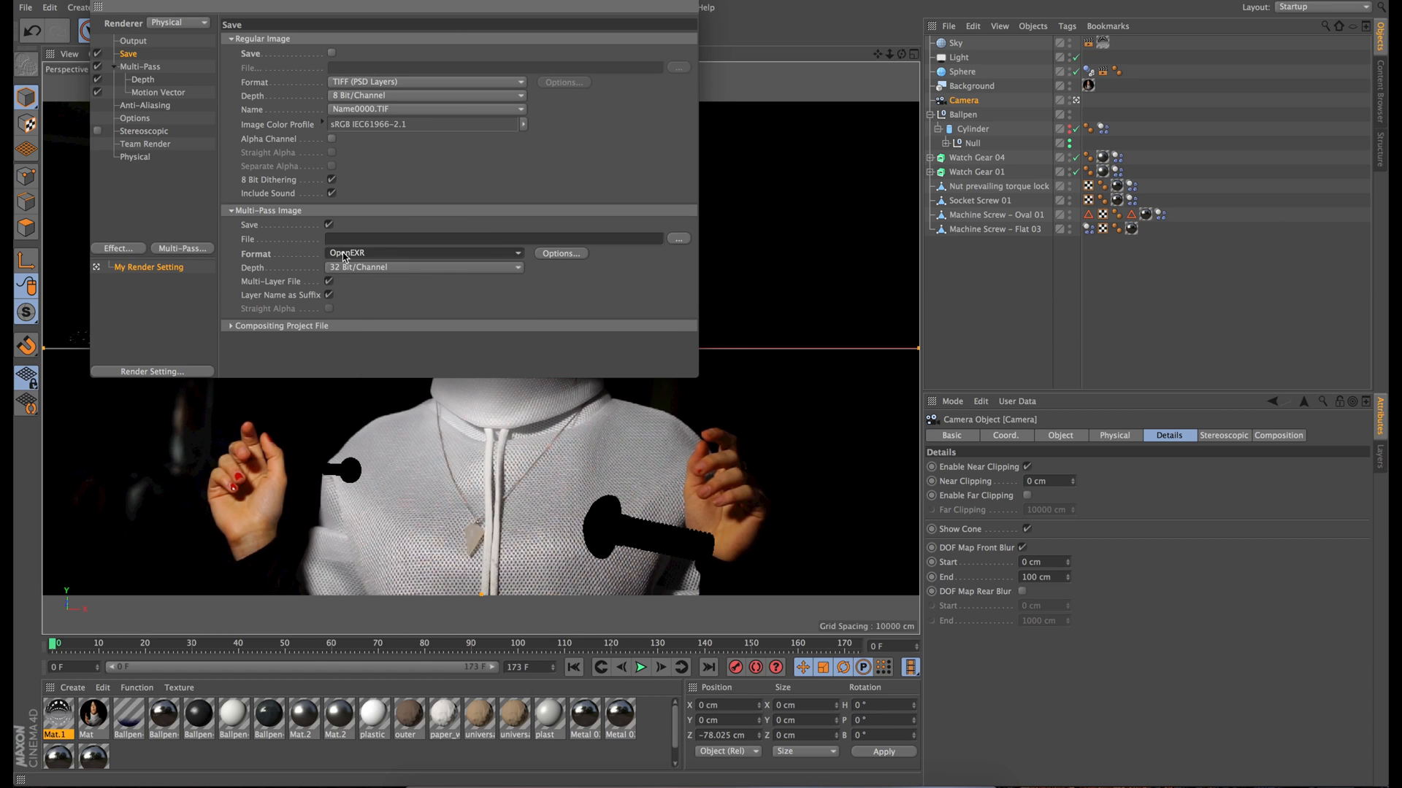
pyautogui.click(678, 239)
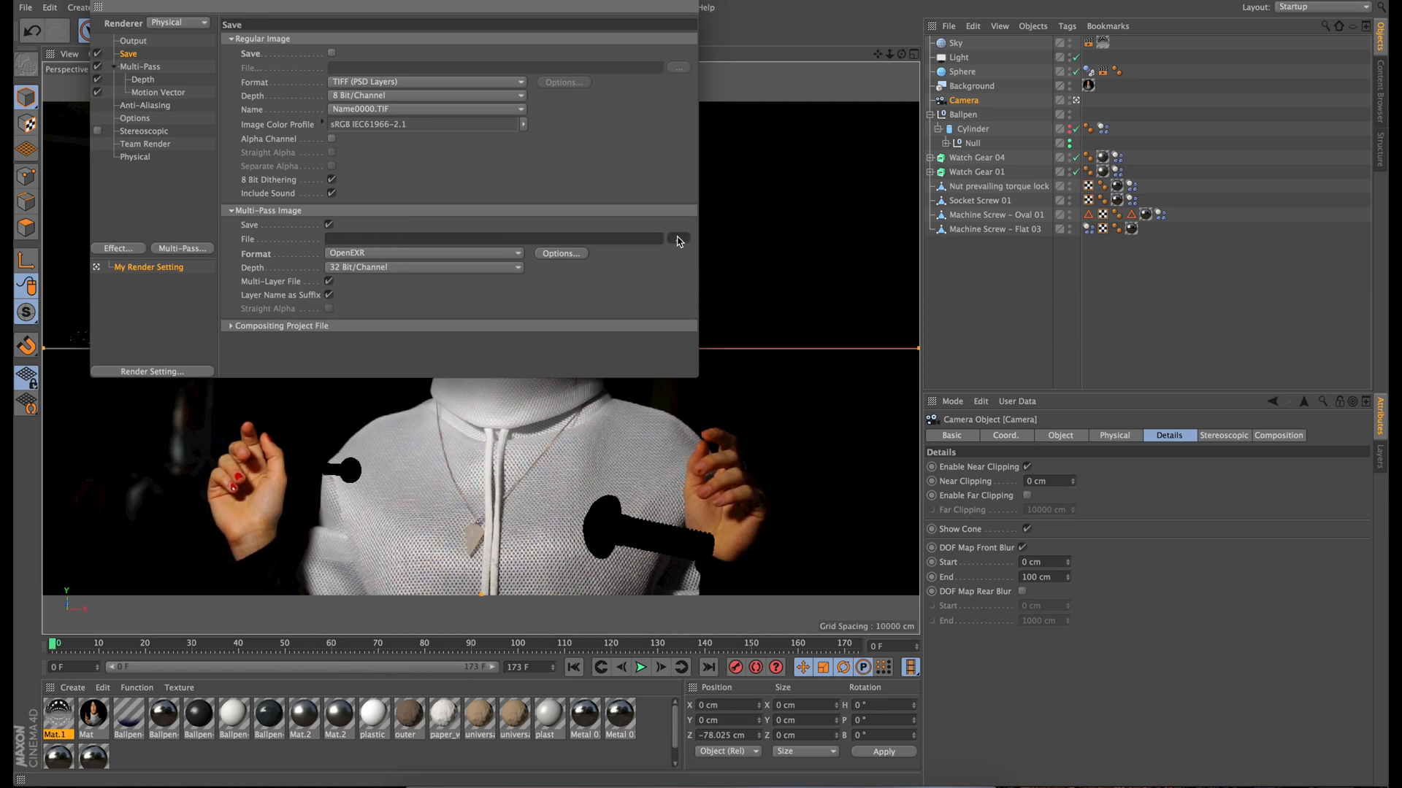
pyautogui.click(620, 241)
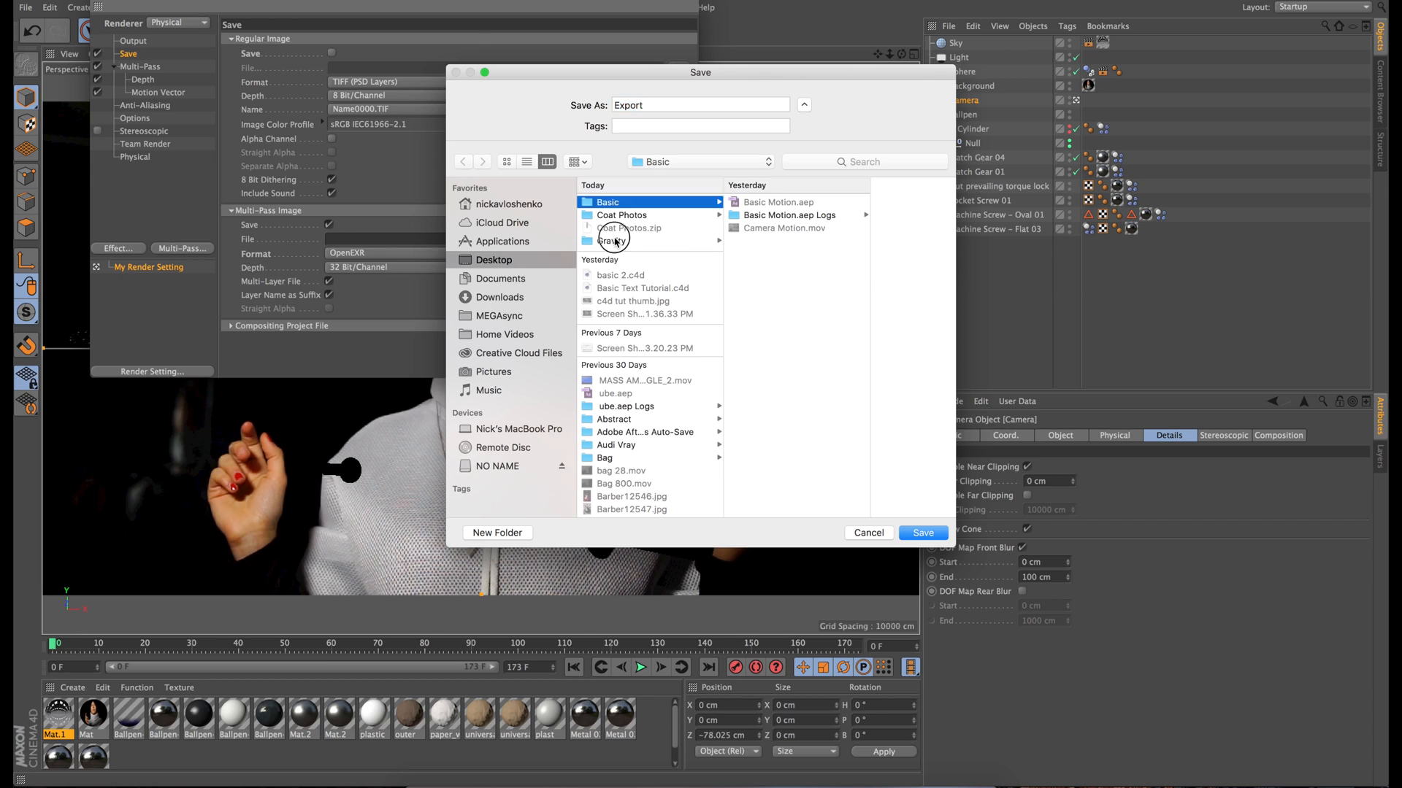
pyautogui.click(500, 534)
pyautogui.write('Export')
pyautogui.press('Return')
pyautogui.doubleClick(652, 106)
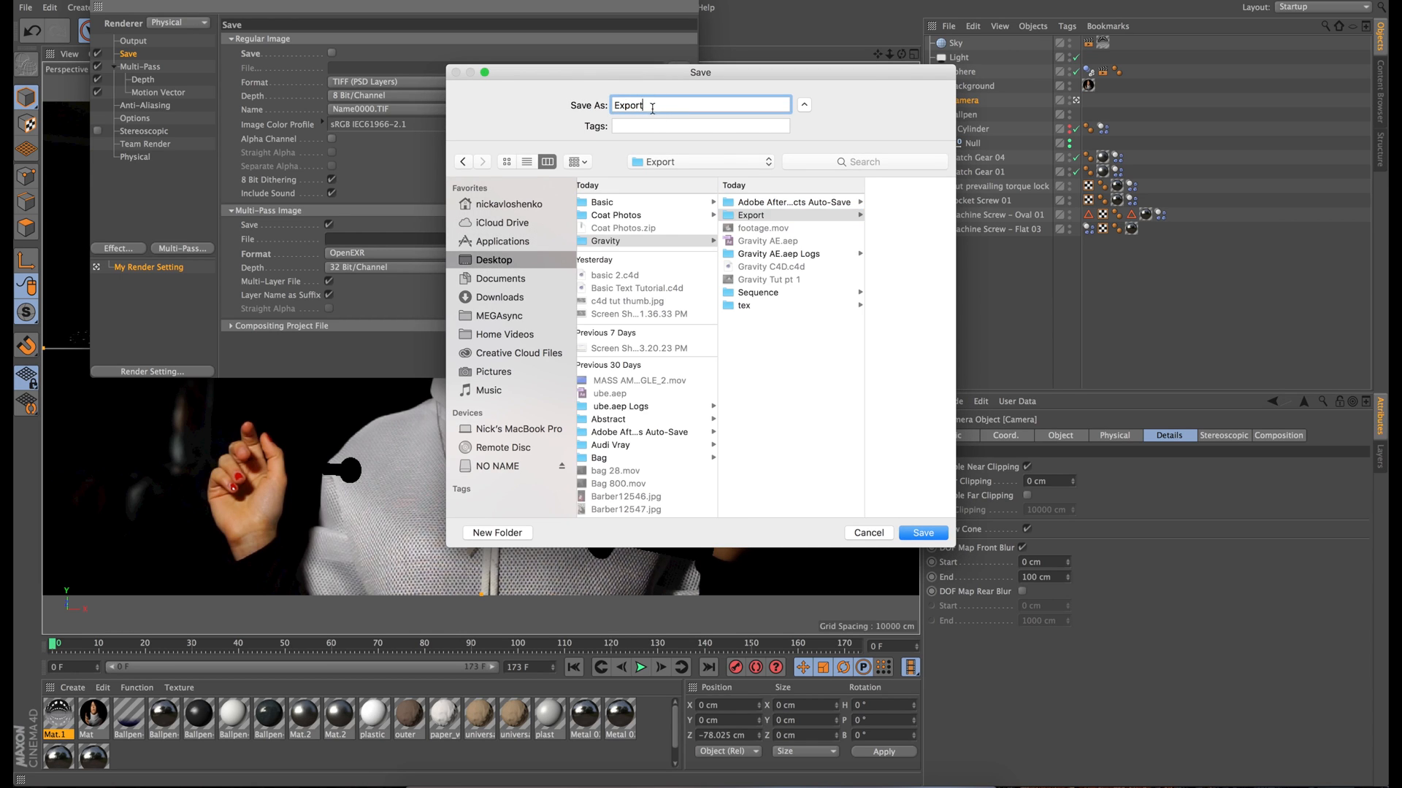
pyautogui.write('Multipass')
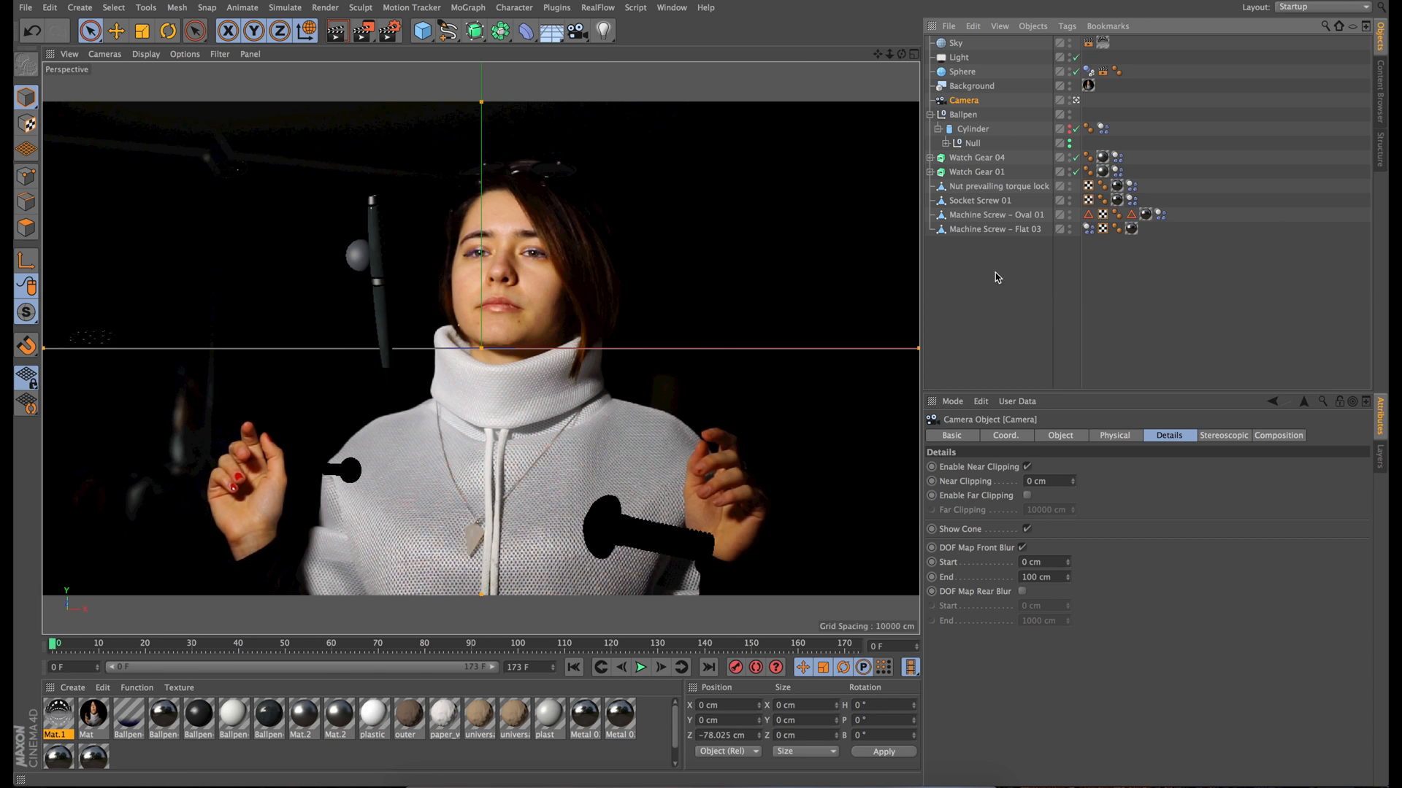
# Add a Compositing tag to the Background object with Seen by Camera disabled, and test-render the view.
pyautogui.click(971, 86)
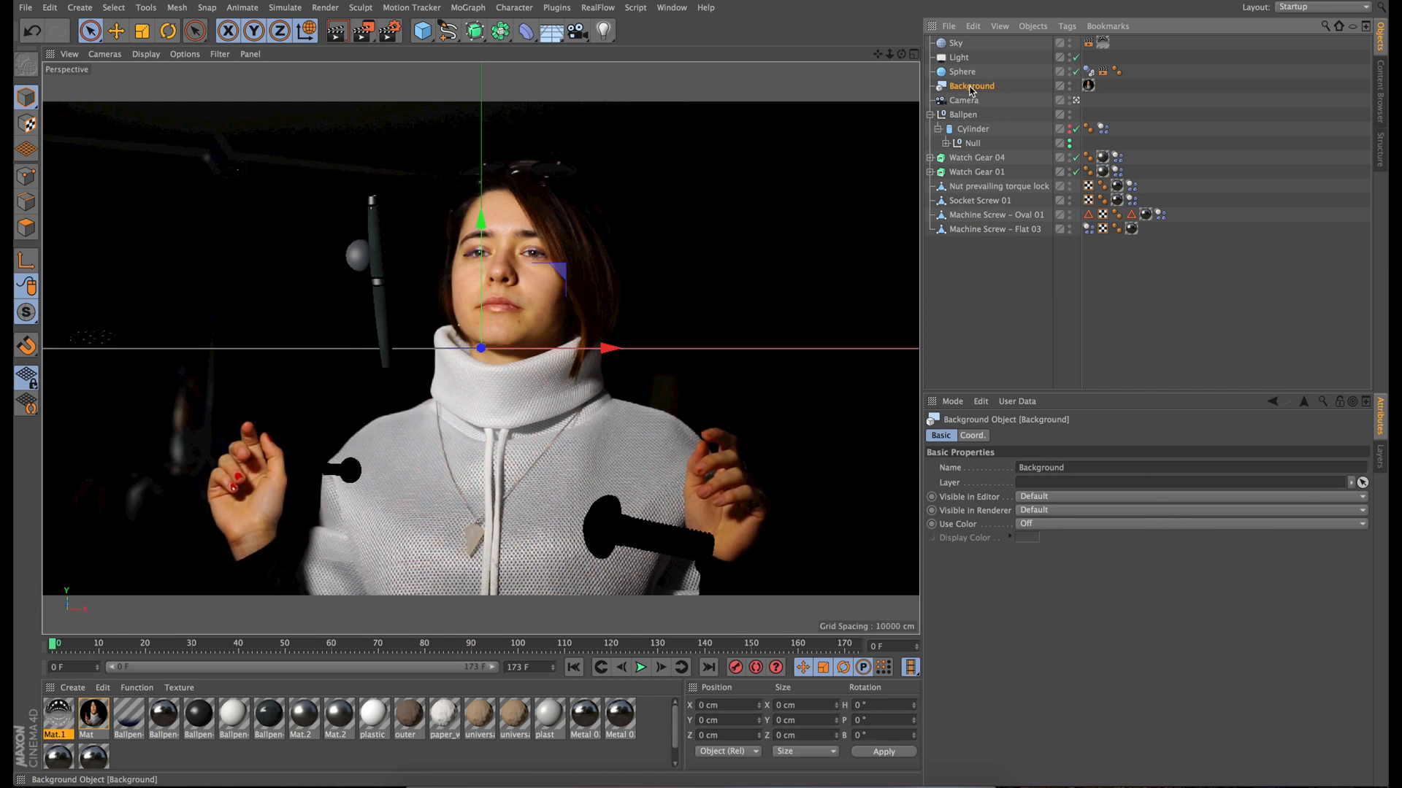
pyautogui.rightClick(972, 89)
pyautogui.moveTo(1016, 98)
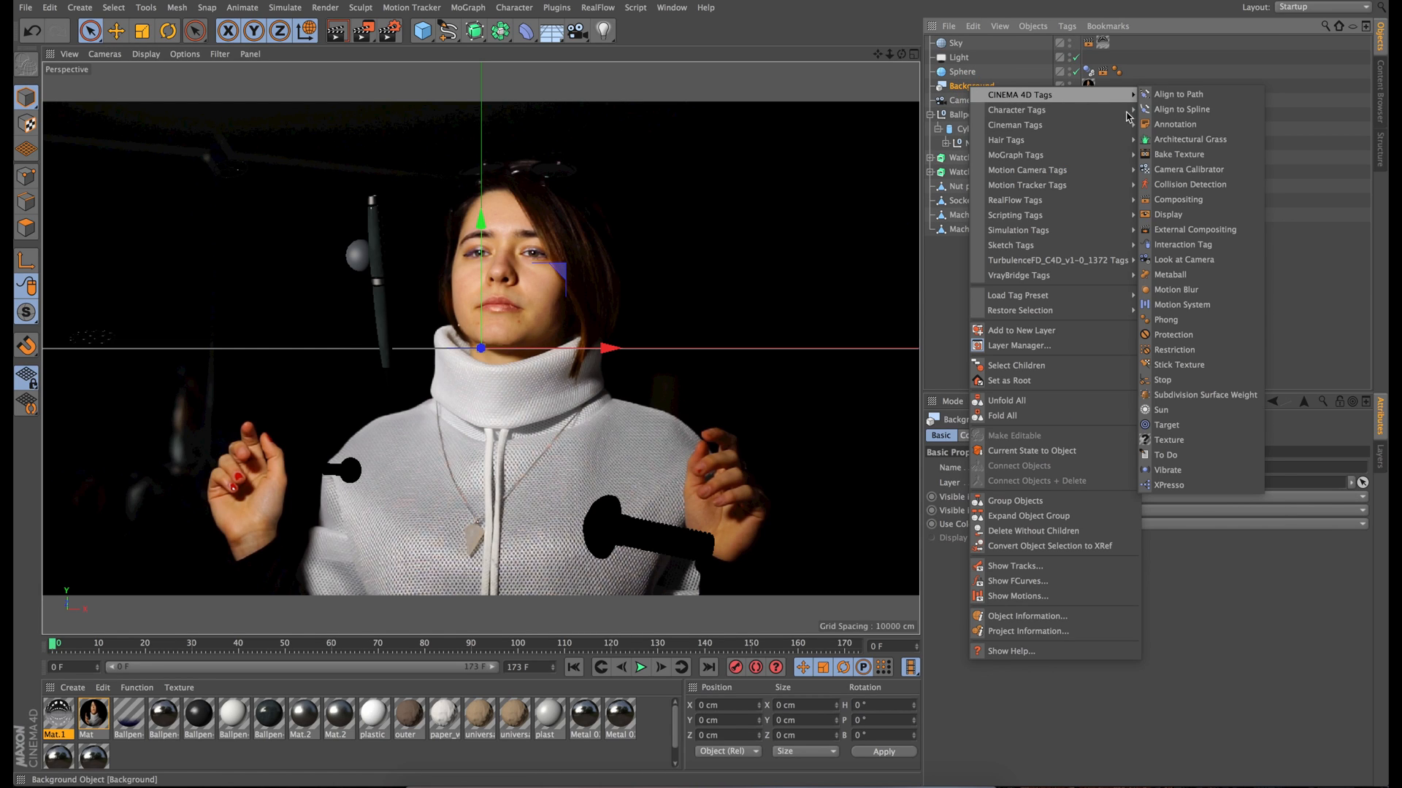
pyautogui.click(1179, 200)
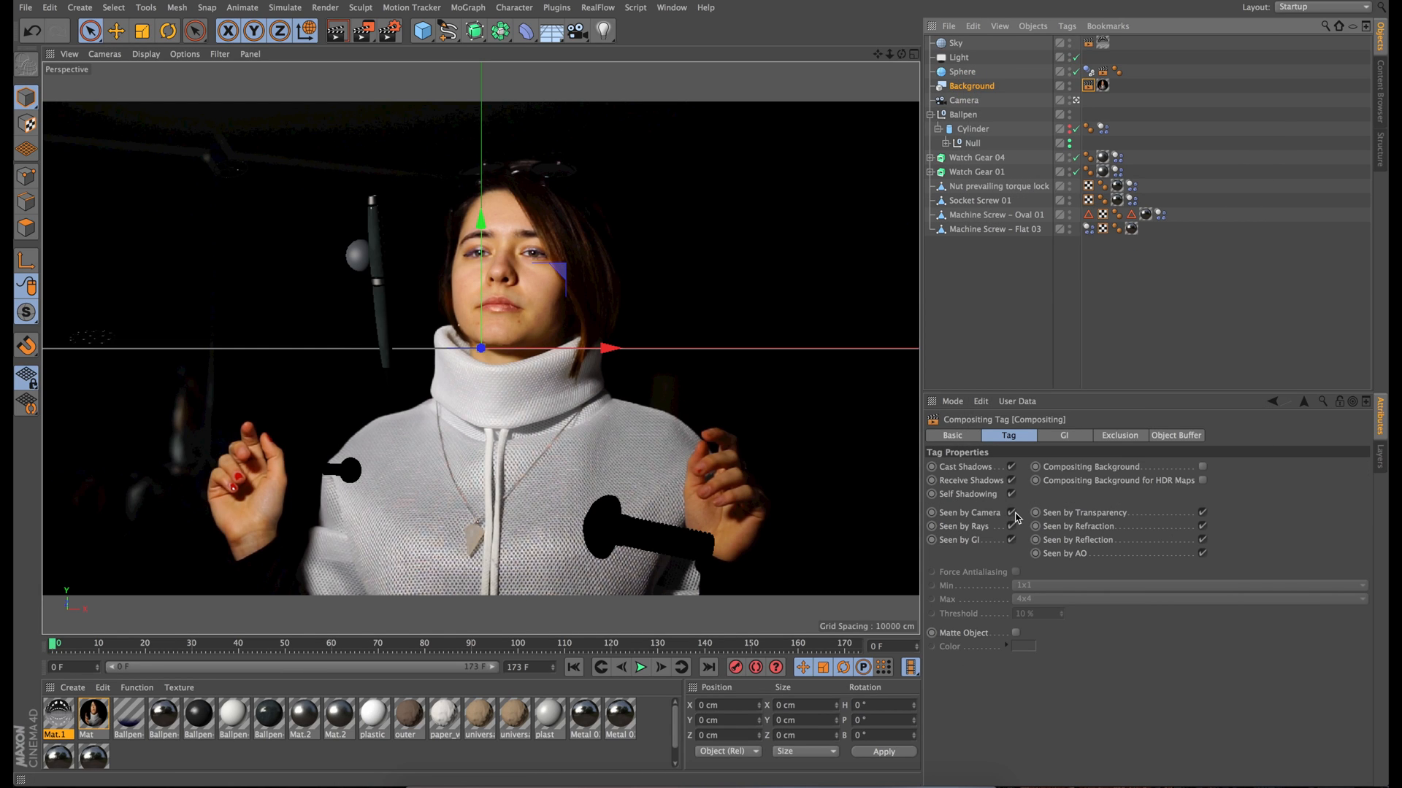
pyautogui.click(1012, 513)
pyautogui.click(973, 318)
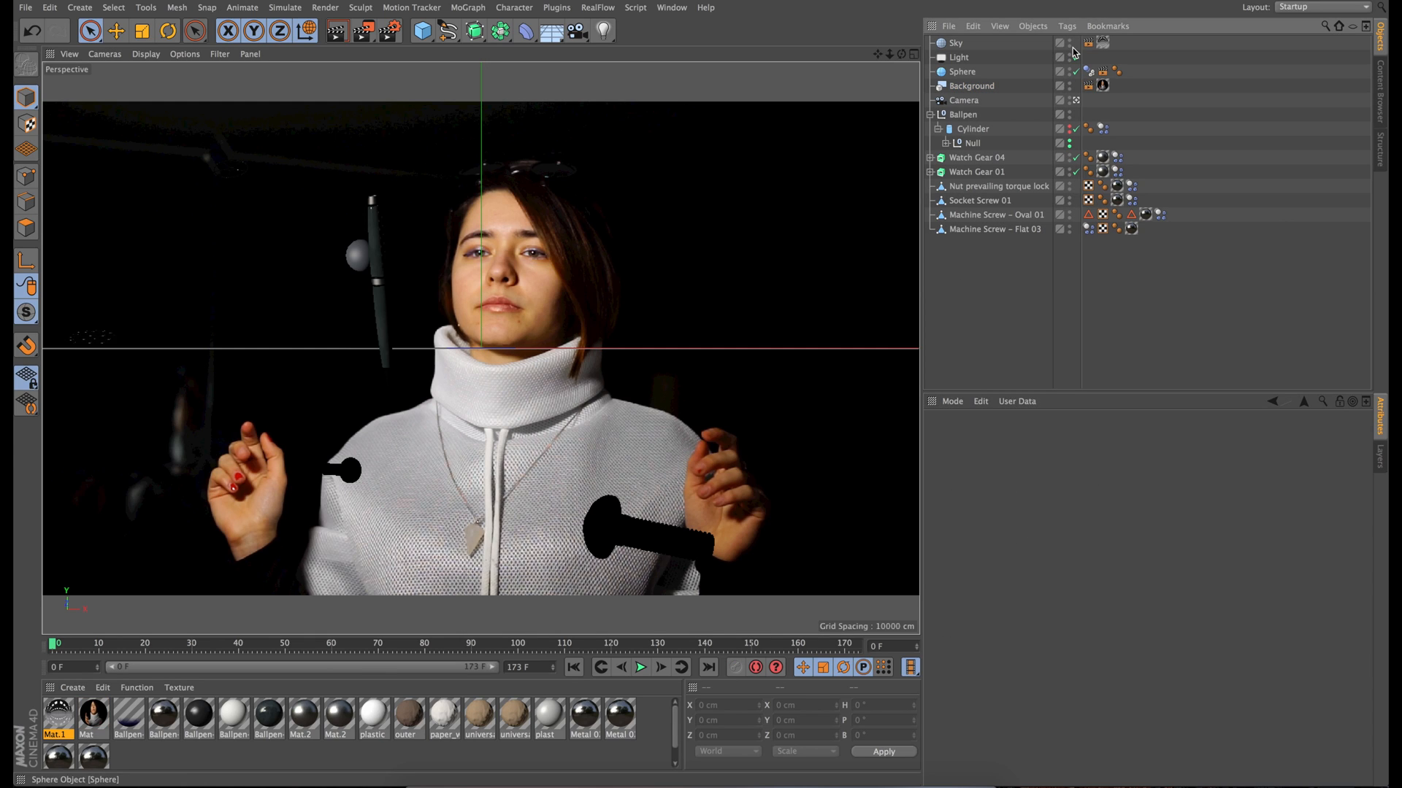
pyautogui.click(335, 33)
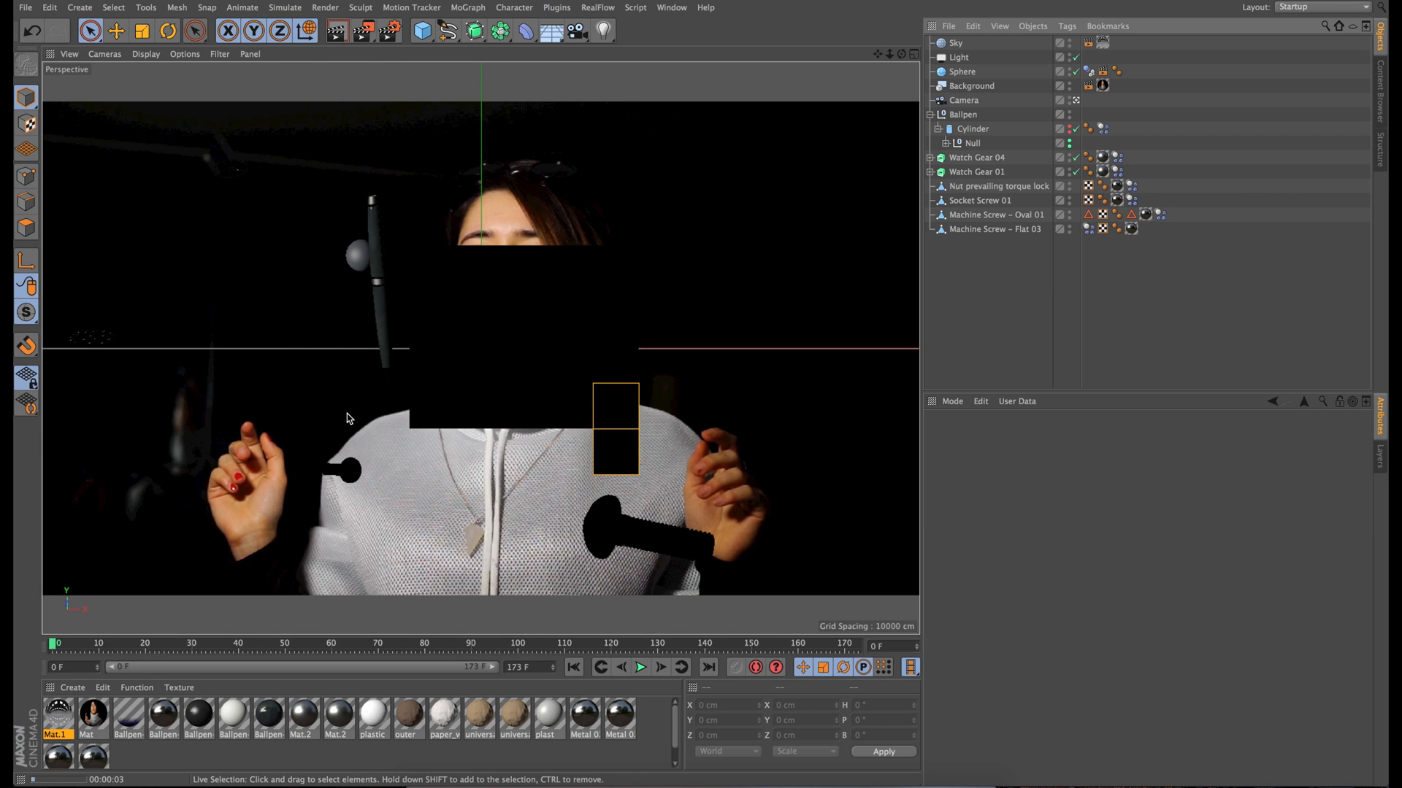
# Enable Alpha Channel in the render save settings and render the project to the Picture Viewer.
pyautogui.click(390, 31)
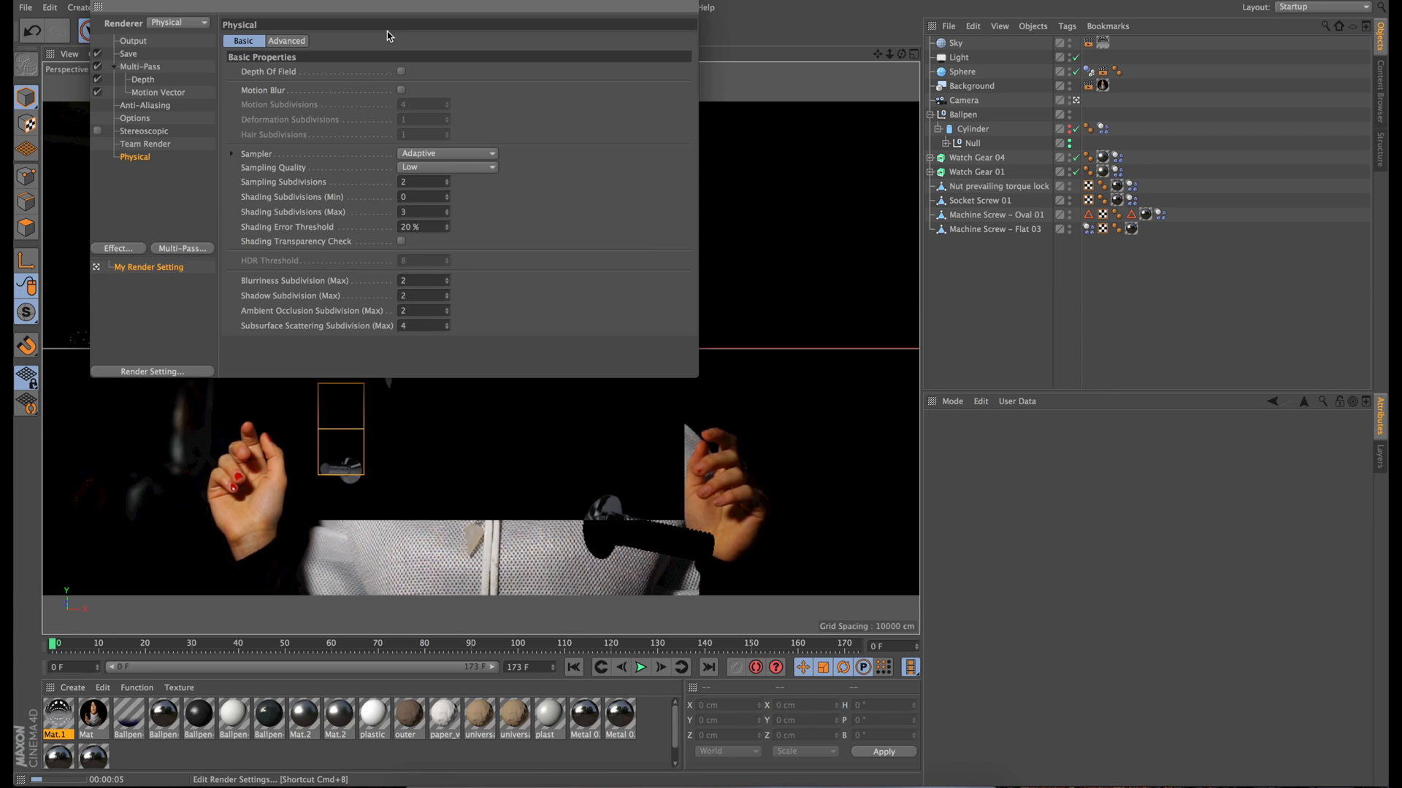
pyautogui.click(132, 54)
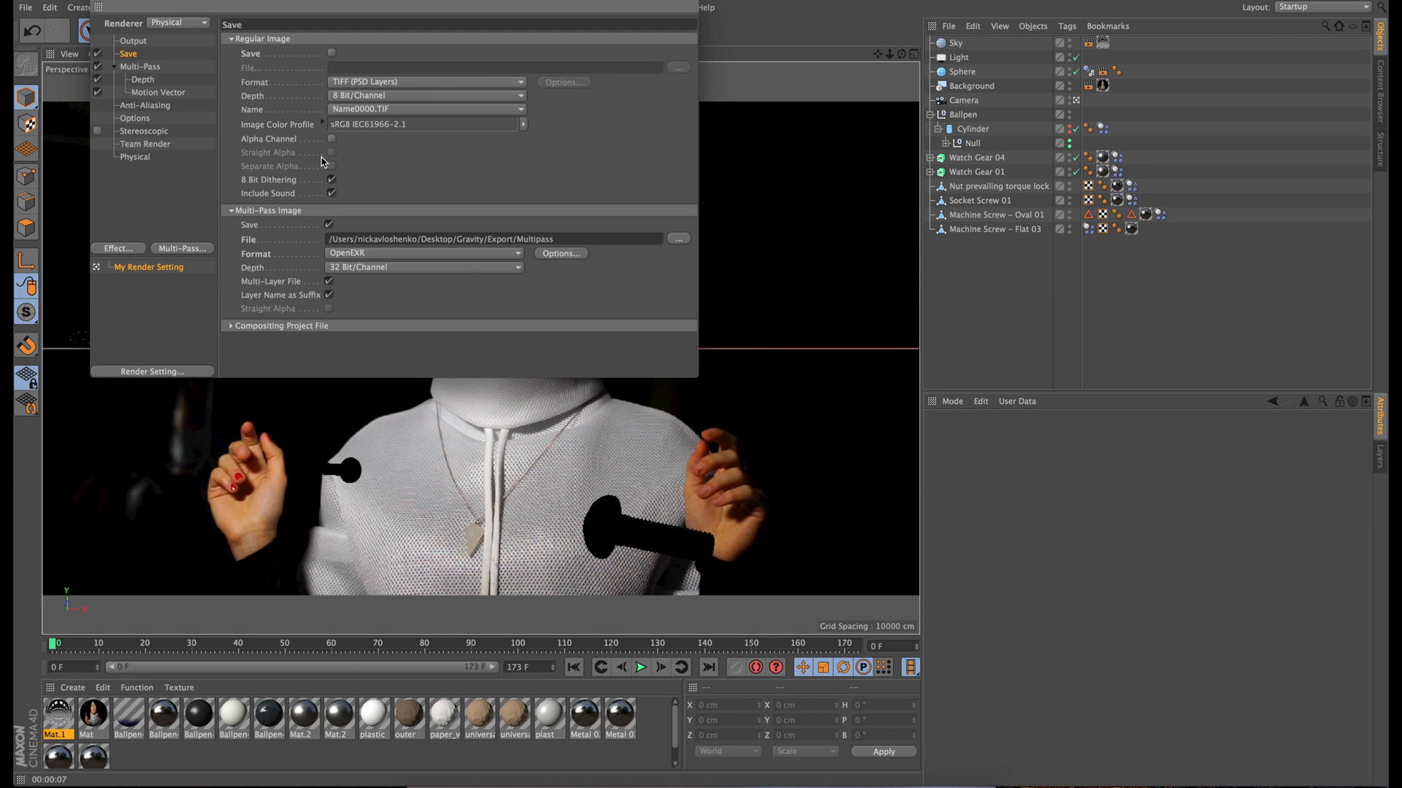
pyautogui.click(332, 139)
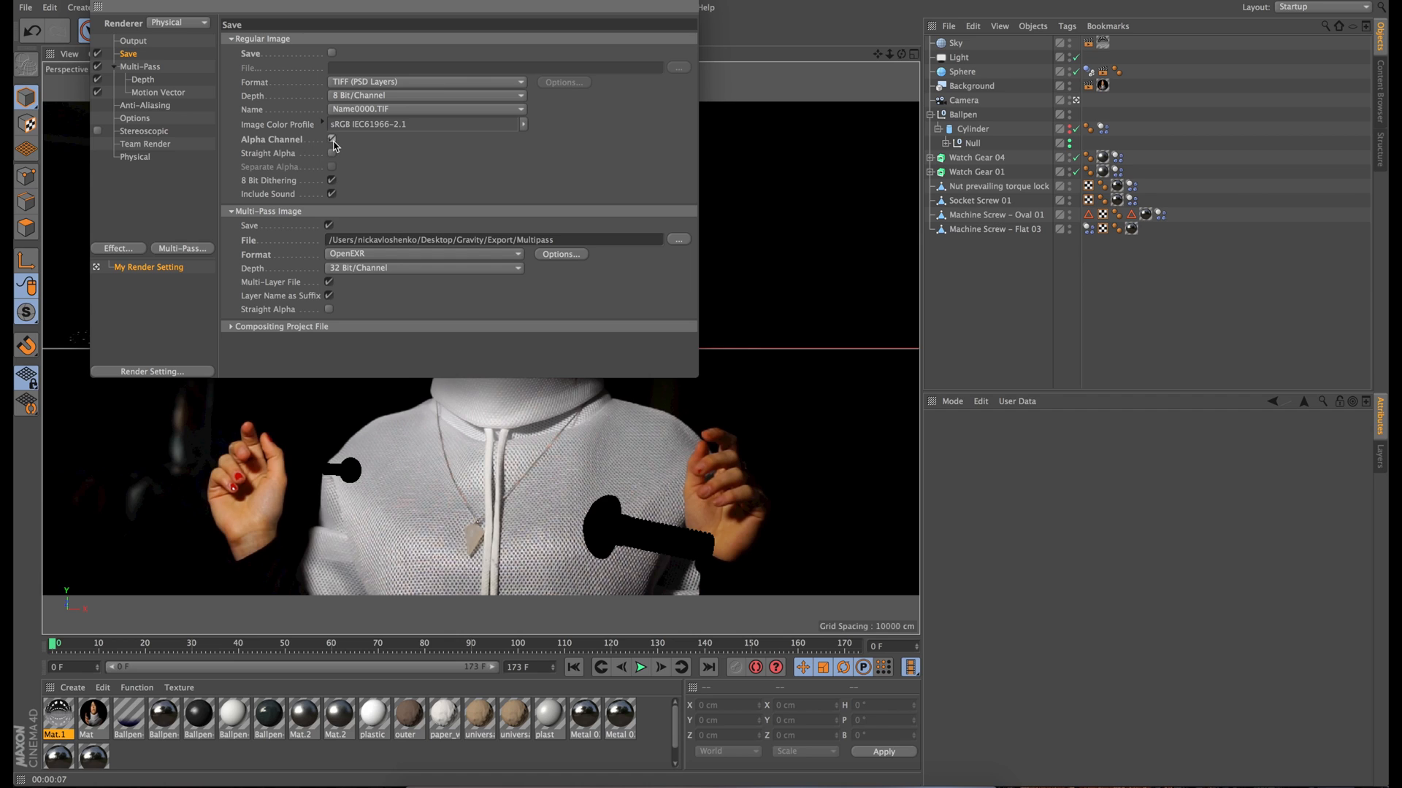
pyautogui.click(103, 3)
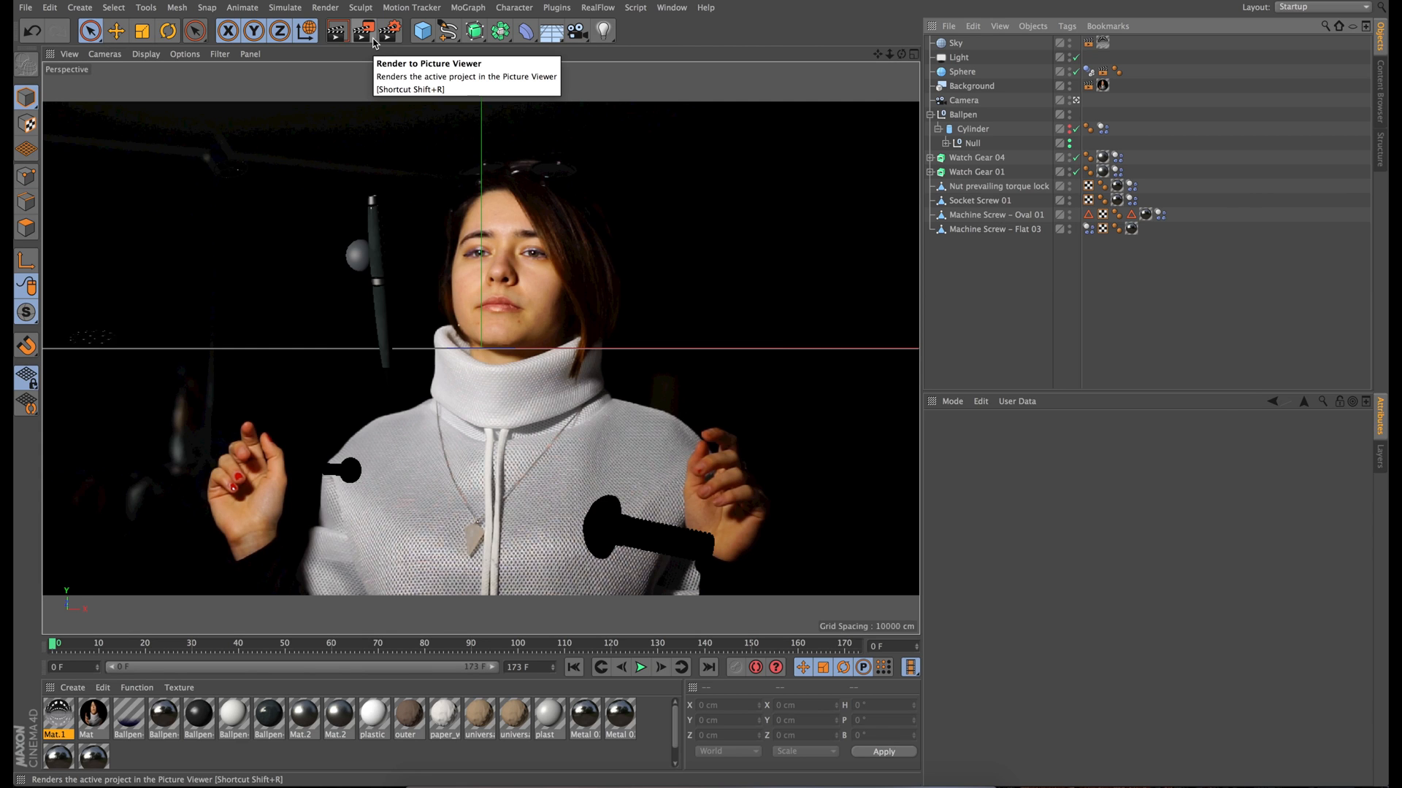
pyautogui.click(374, 42)
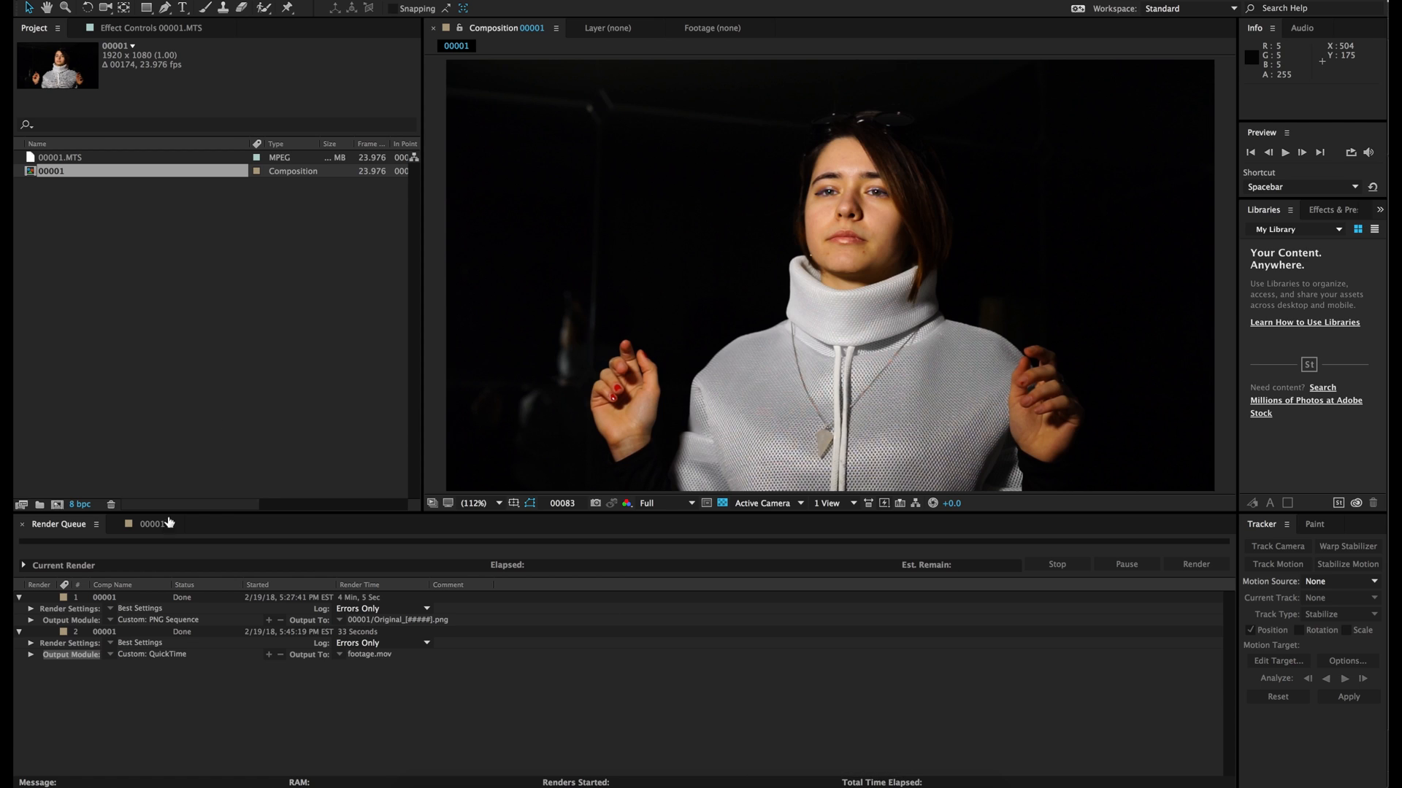
# Import the rendered Multipass frames from the Export folder in Desktop/Gravity as an OpenEXR sequence.
pyautogui.click(150, 524)
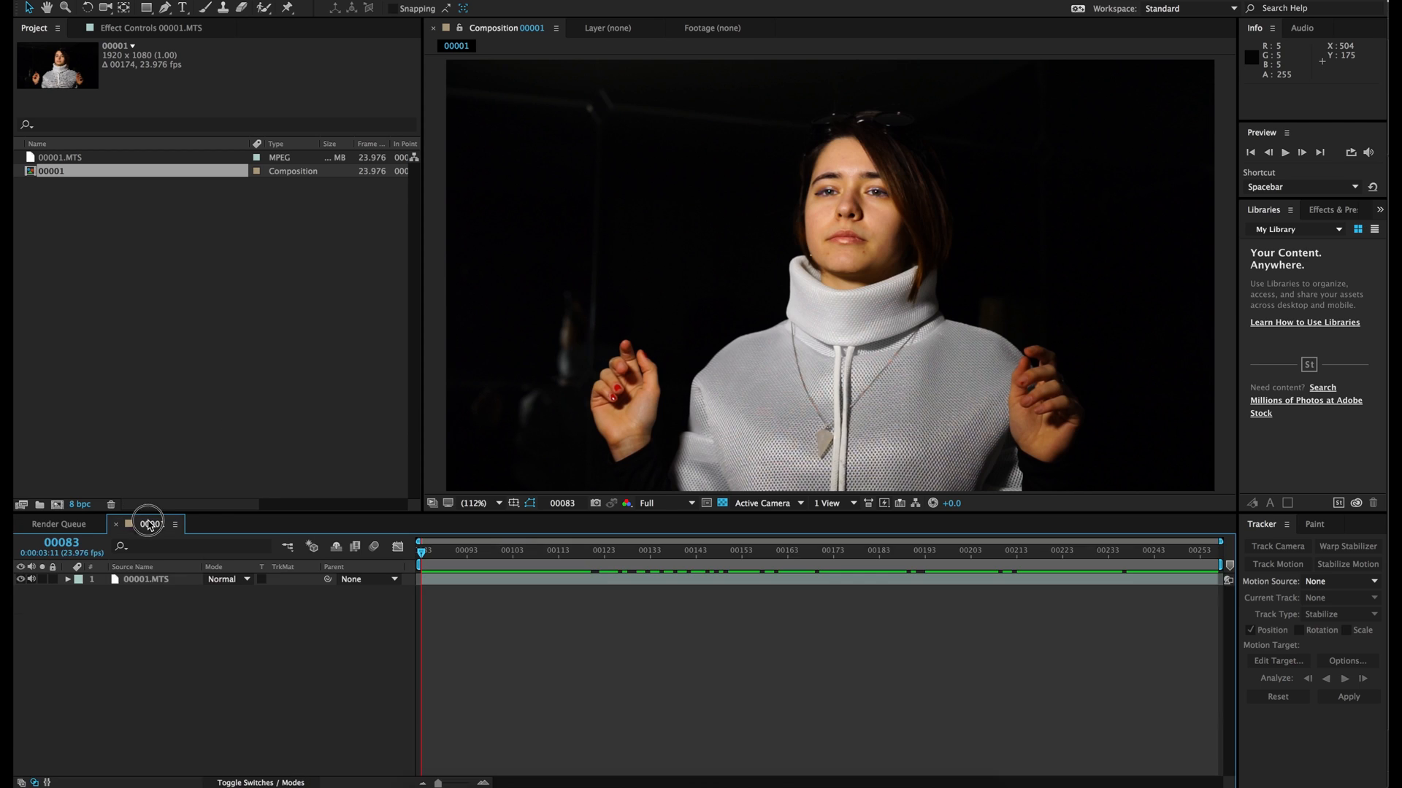
pyautogui.doubleClick(192, 308)
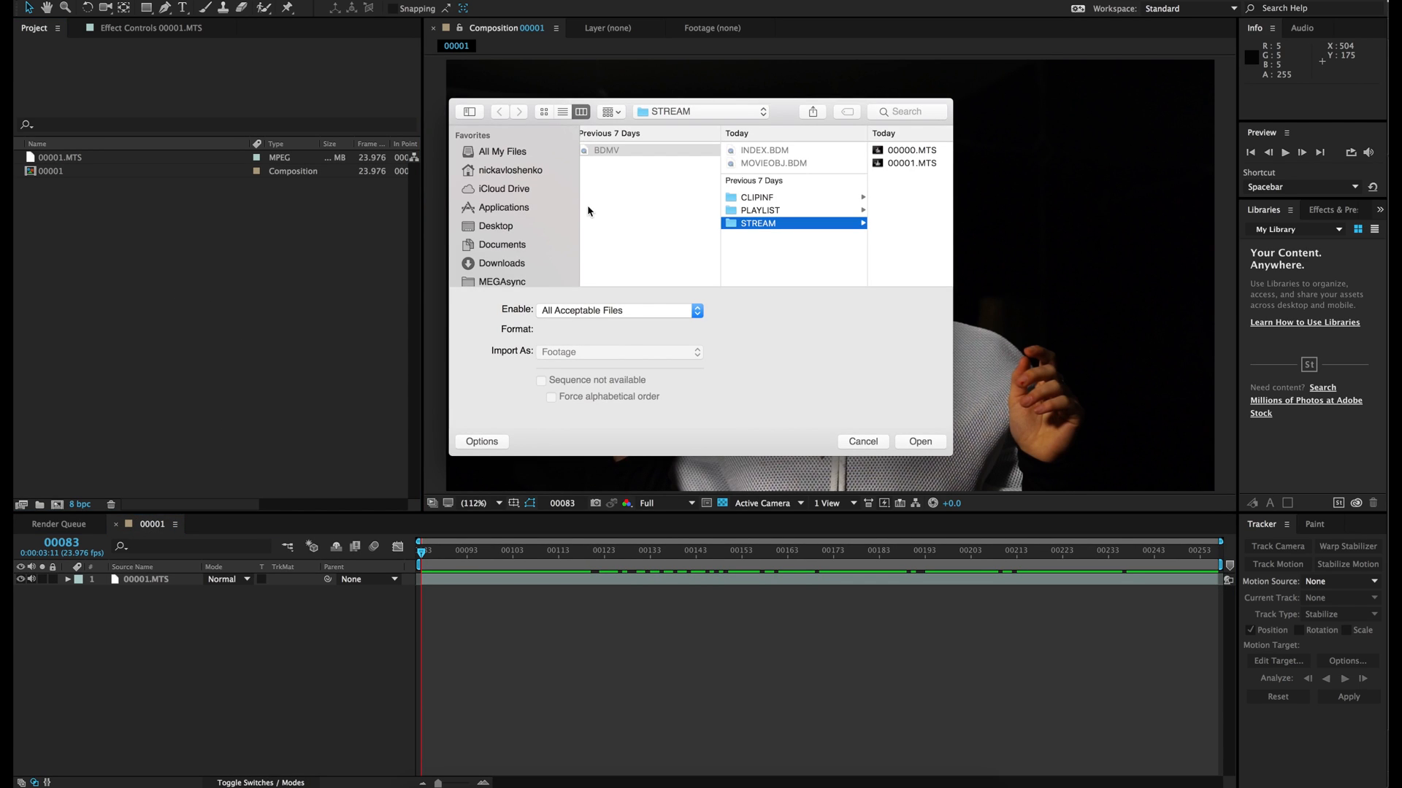
pyautogui.click(495, 225)
pyautogui.click(615, 190)
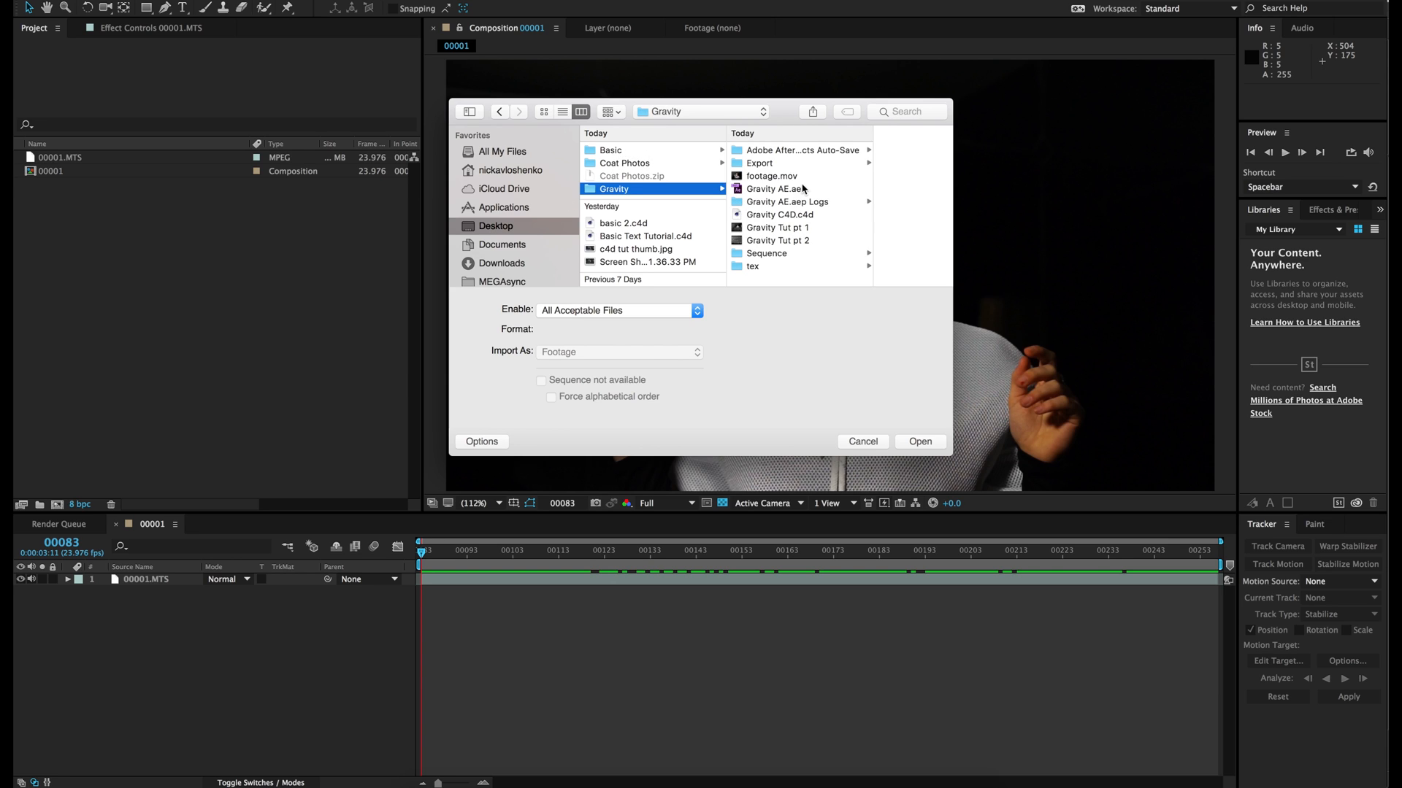
pyautogui.click(771, 254)
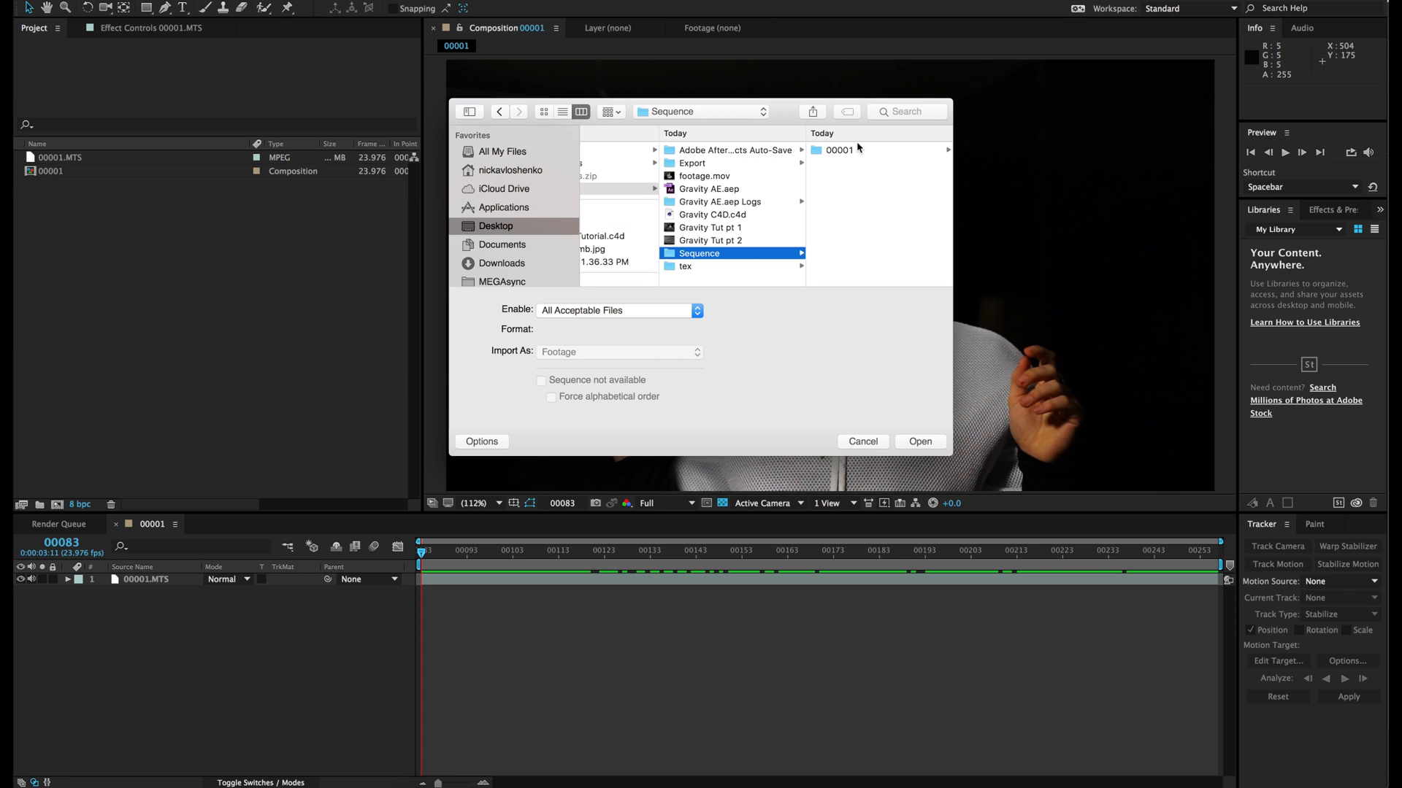
pyautogui.click(693, 164)
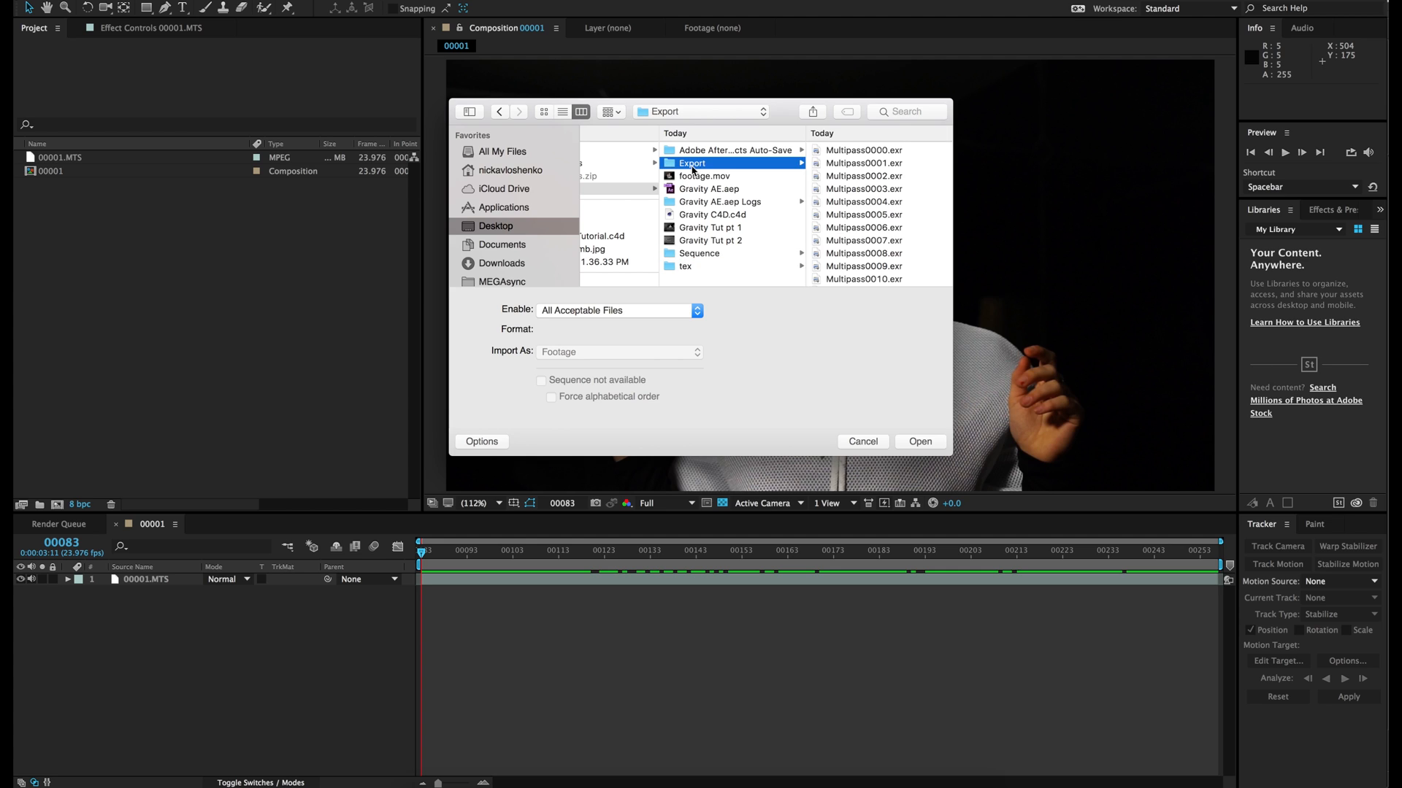
pyautogui.click(850, 155)
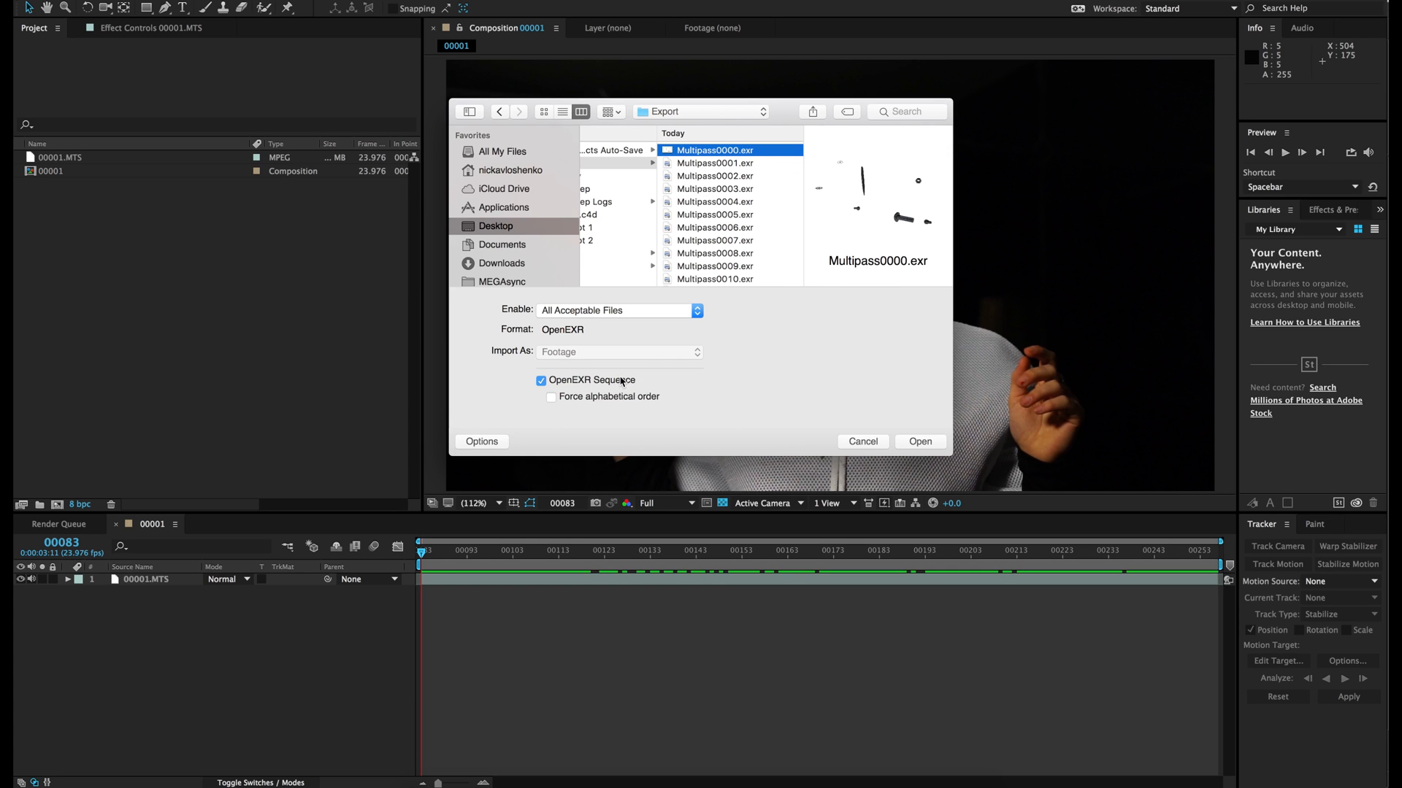
pyautogui.click(920, 441)
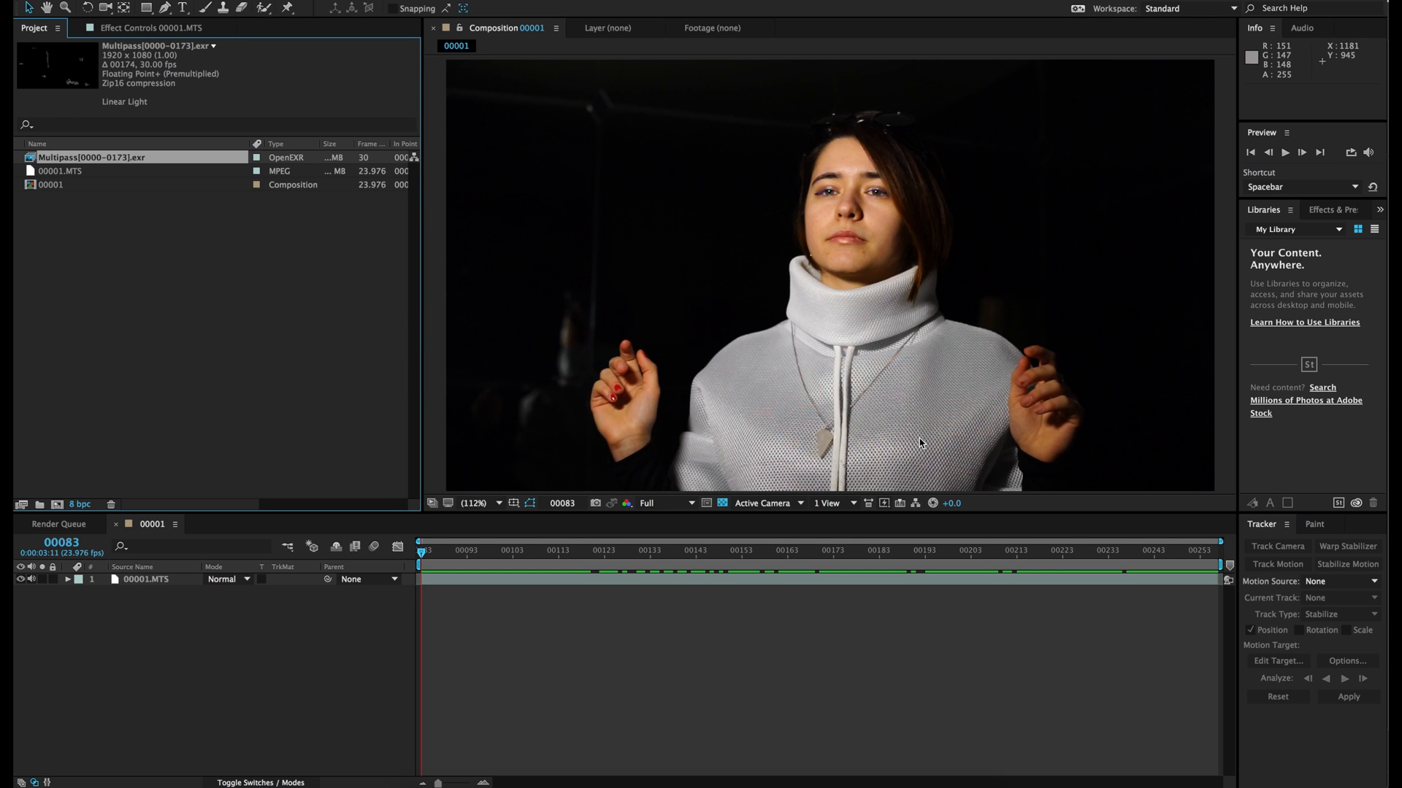
# Place the Multipass sequence above 00001.MTS in composition 00001, preview it, and shift the layer to start at frame 73.
pyautogui.moveTo(84, 161); pyautogui.dragTo(149, 581)
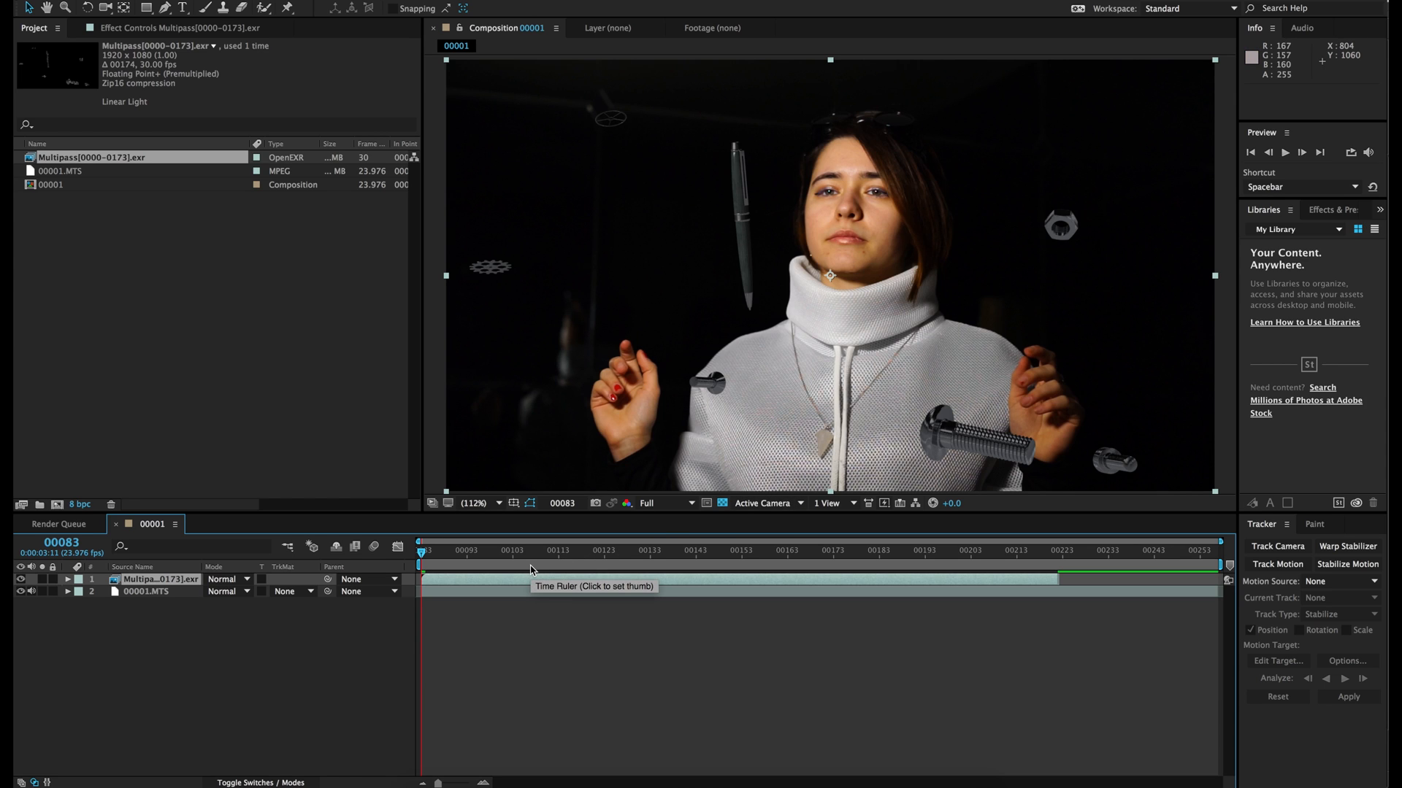
pyautogui.moveTo(509, 561); pyautogui.dragTo(787, 578)
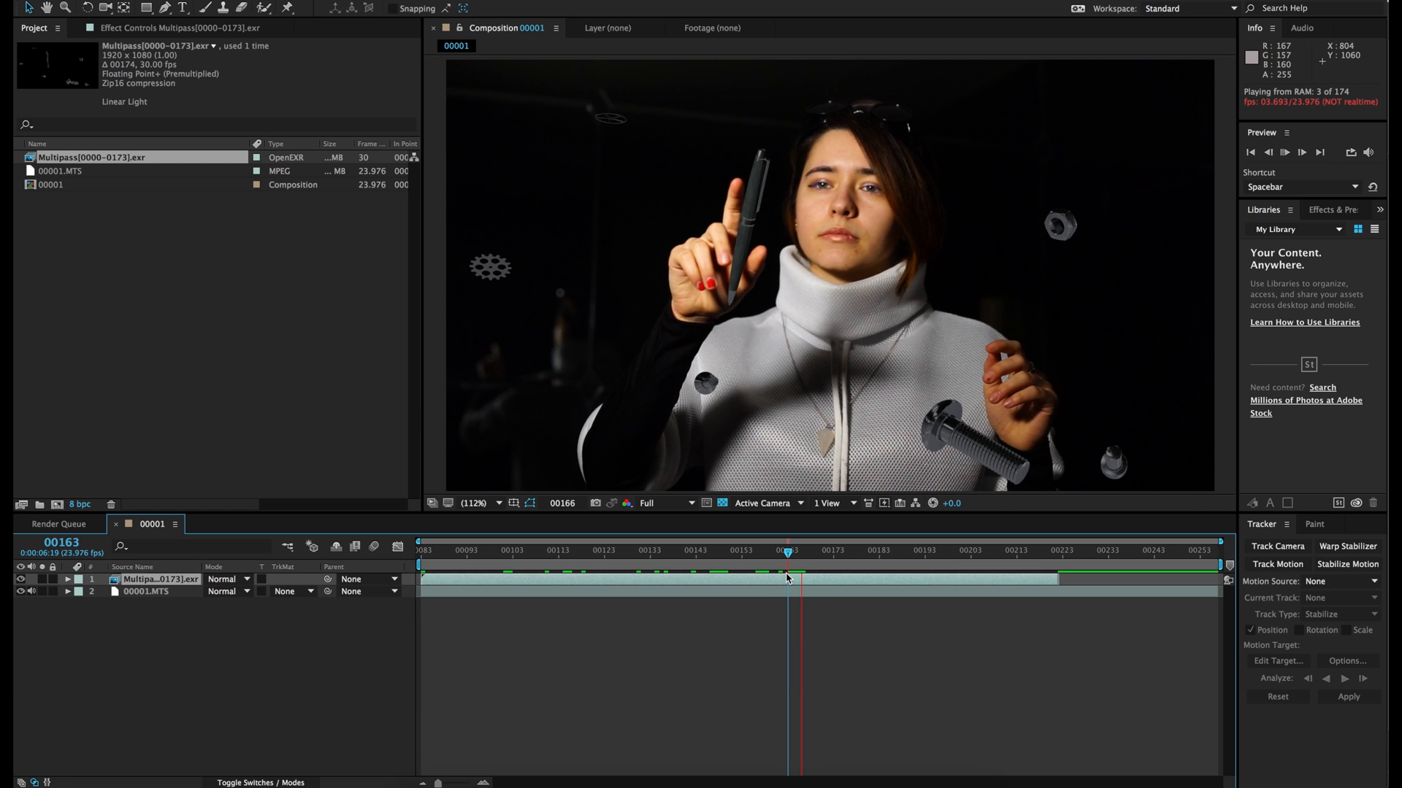
pyautogui.moveTo(786, 559); pyautogui.dragTo(744, 589)
# Scale the Multipass layer to 114%, preview the motion, and shift the layer to start at frame 71.
pyautogui.press('s')
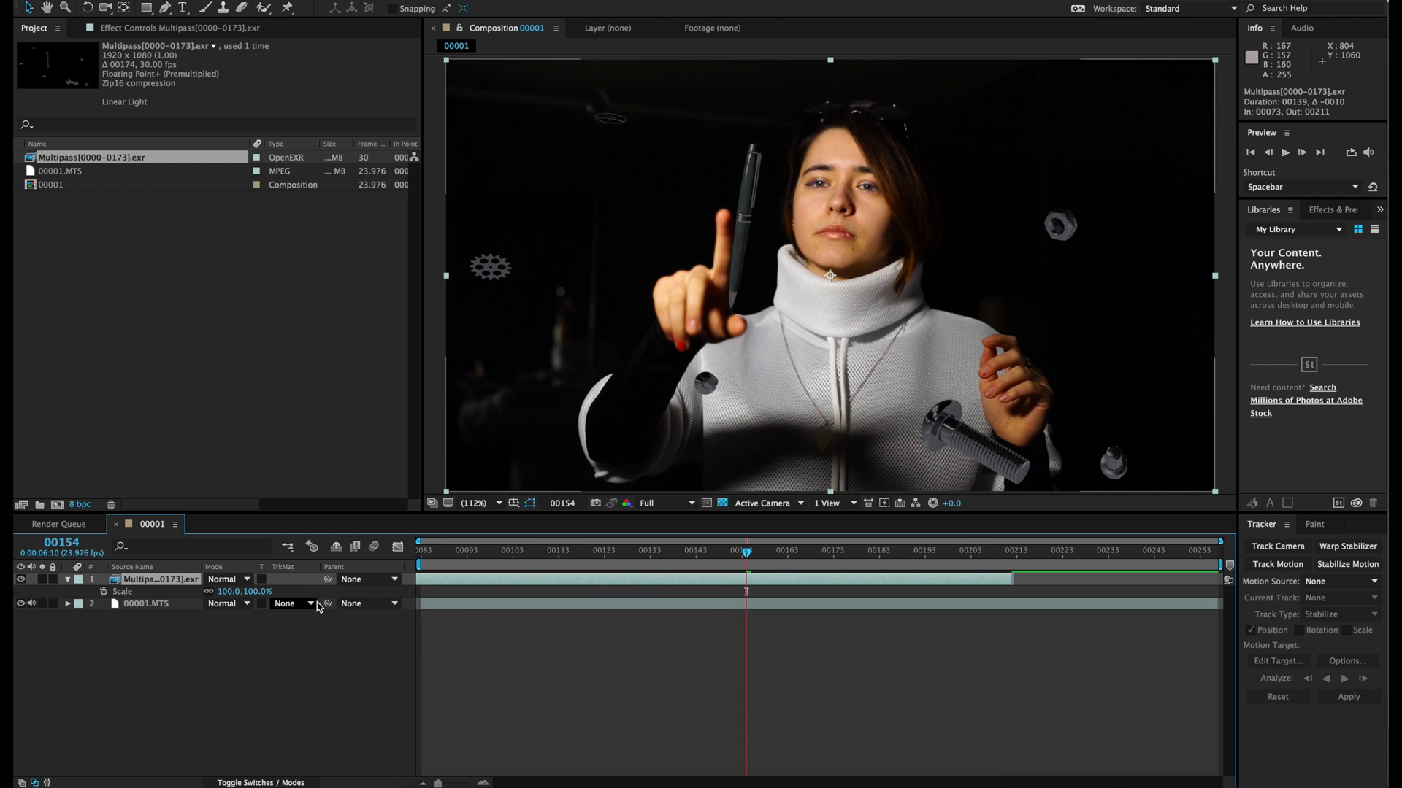
pyautogui.moveTo(257, 598); pyautogui.dragTo(266, 599)
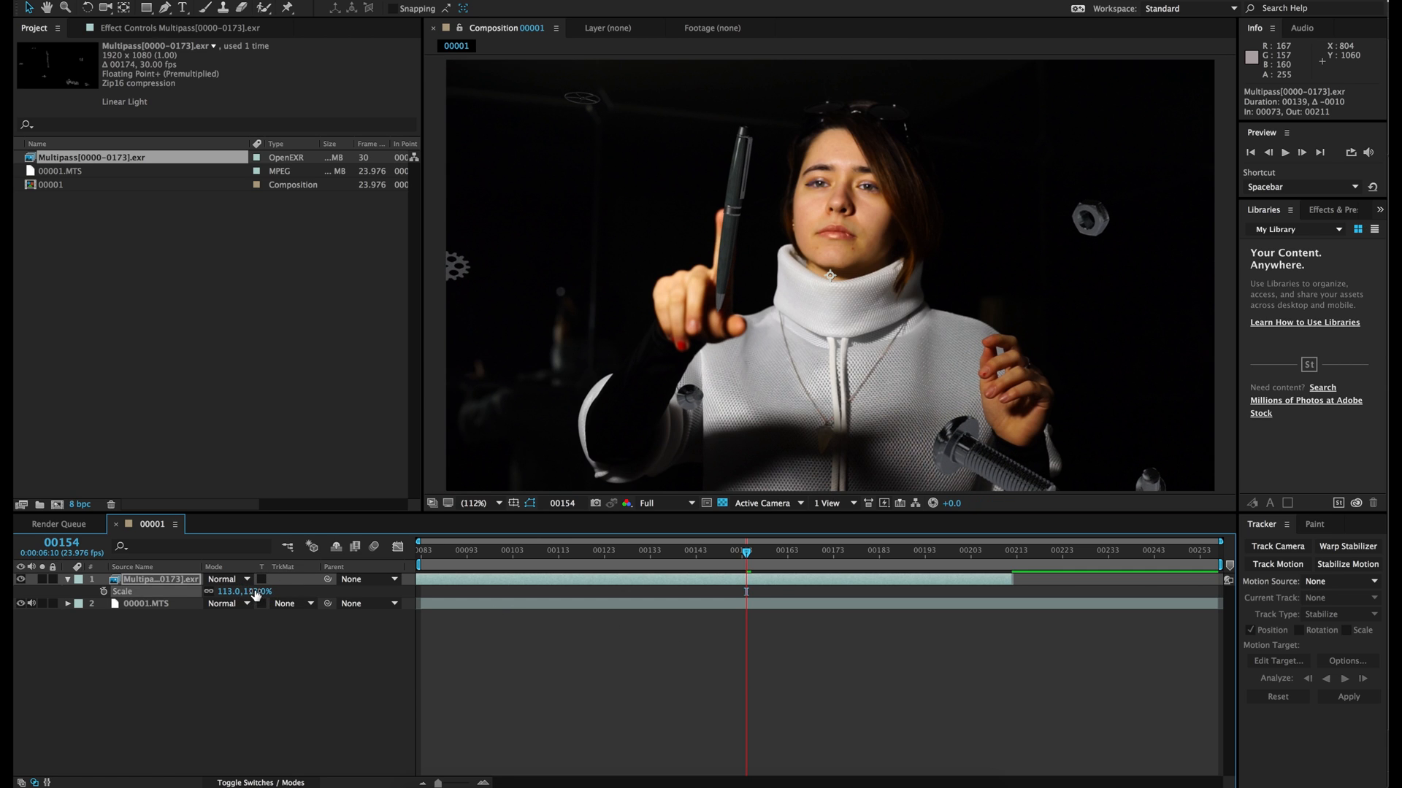
pyautogui.moveTo(746, 552)
pyautogui.mouseDown()
pyautogui.moveTo(768, 560)
pyautogui.moveTo(736, 557)
pyautogui.mouseUp()
pyautogui.press('space')
pyautogui.moveTo(733, 554)
pyautogui.mouseDown()
pyautogui.moveTo(757, 555)
pyautogui.moveTo(752, 582)
pyautogui.moveTo(742, 560)
pyautogui.mouseUp()
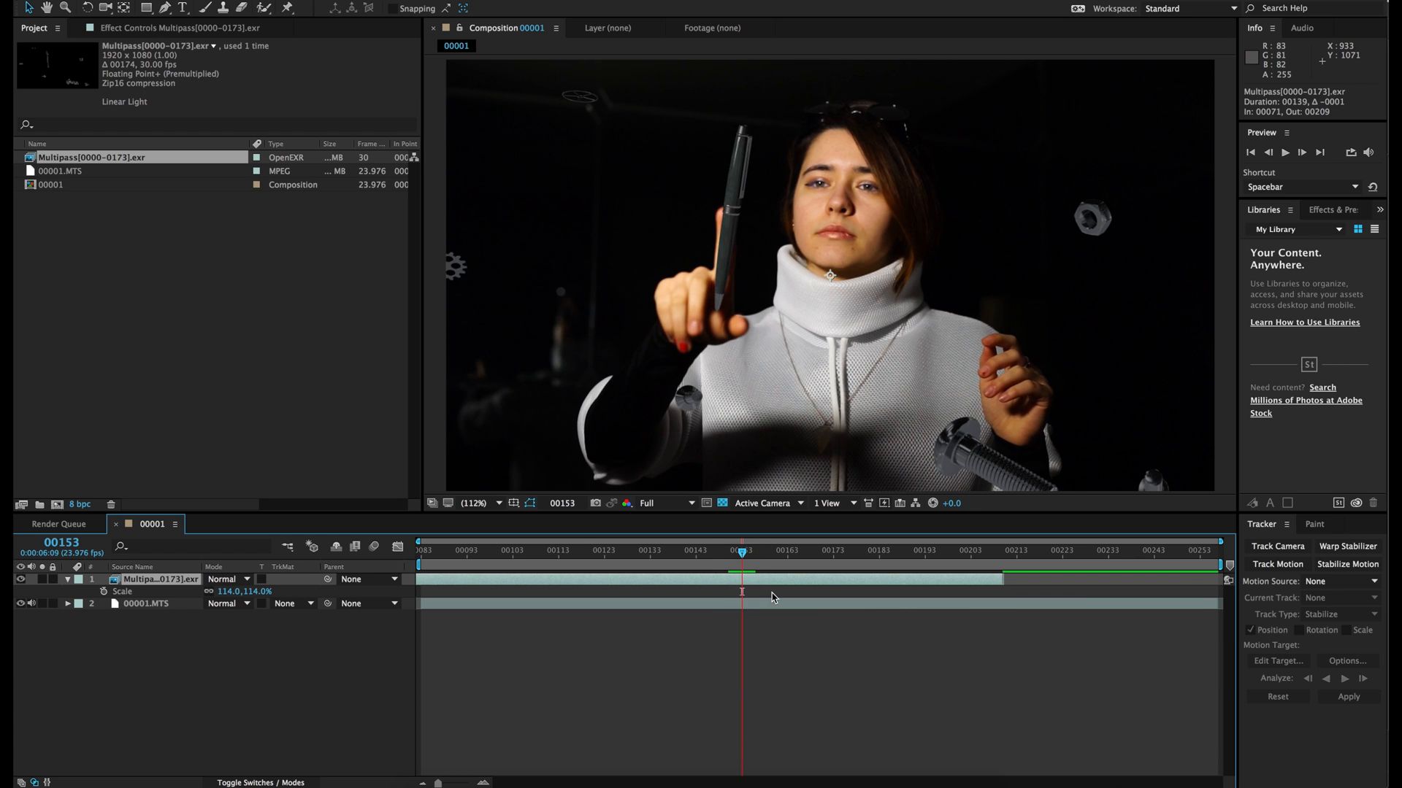
# Lower the Multipass layer to position 960, 619 and play a preview from frame 150.
pyautogui.press('p')
pyautogui.moveTo(243, 591); pyautogui.dragTo(299, 591)
pyautogui.click(728, 553)
pyautogui.press('space')
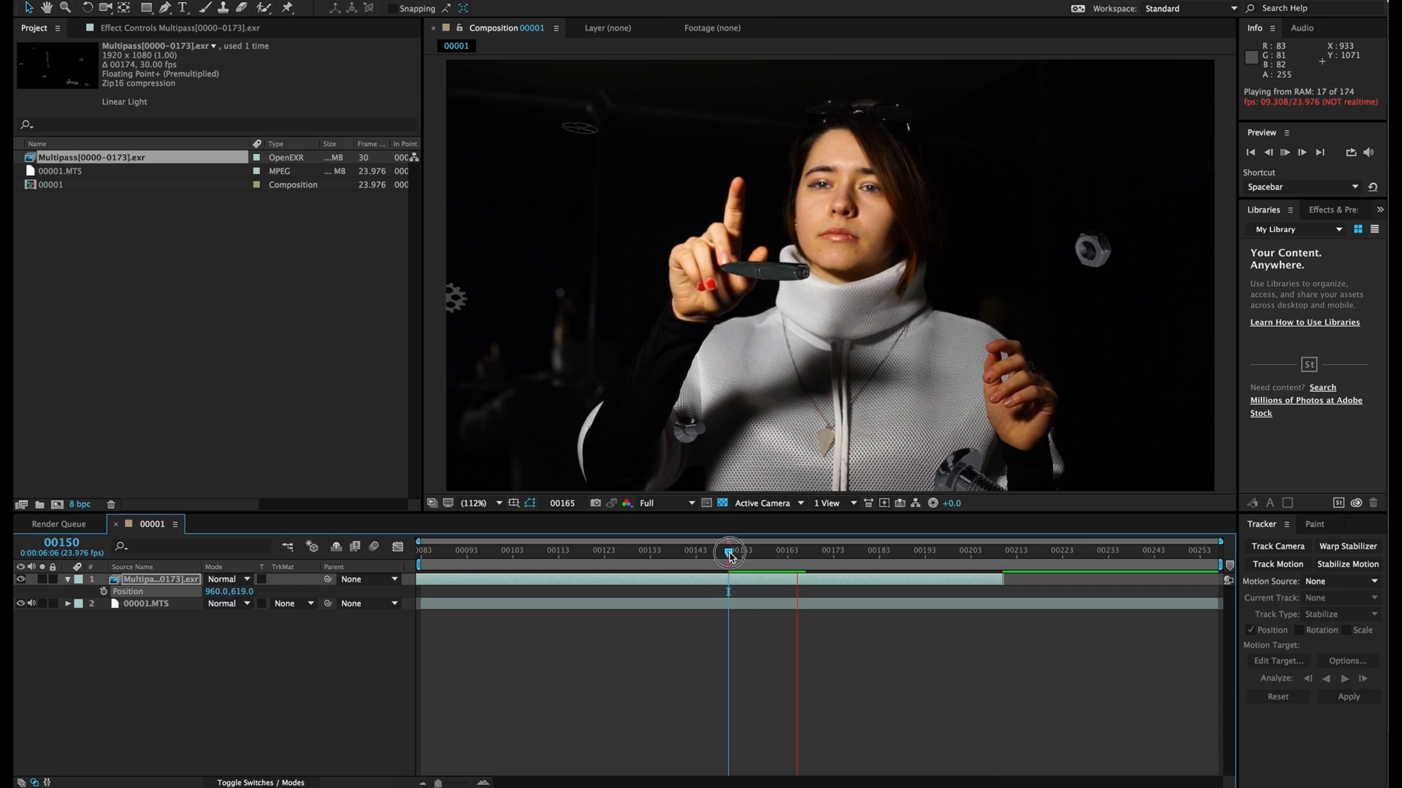
# At frame 153, nudge the Multipass layer to position 942, 617 and play a preview from frame 147.
pyautogui.click(738, 553)
pyautogui.click(743, 554)
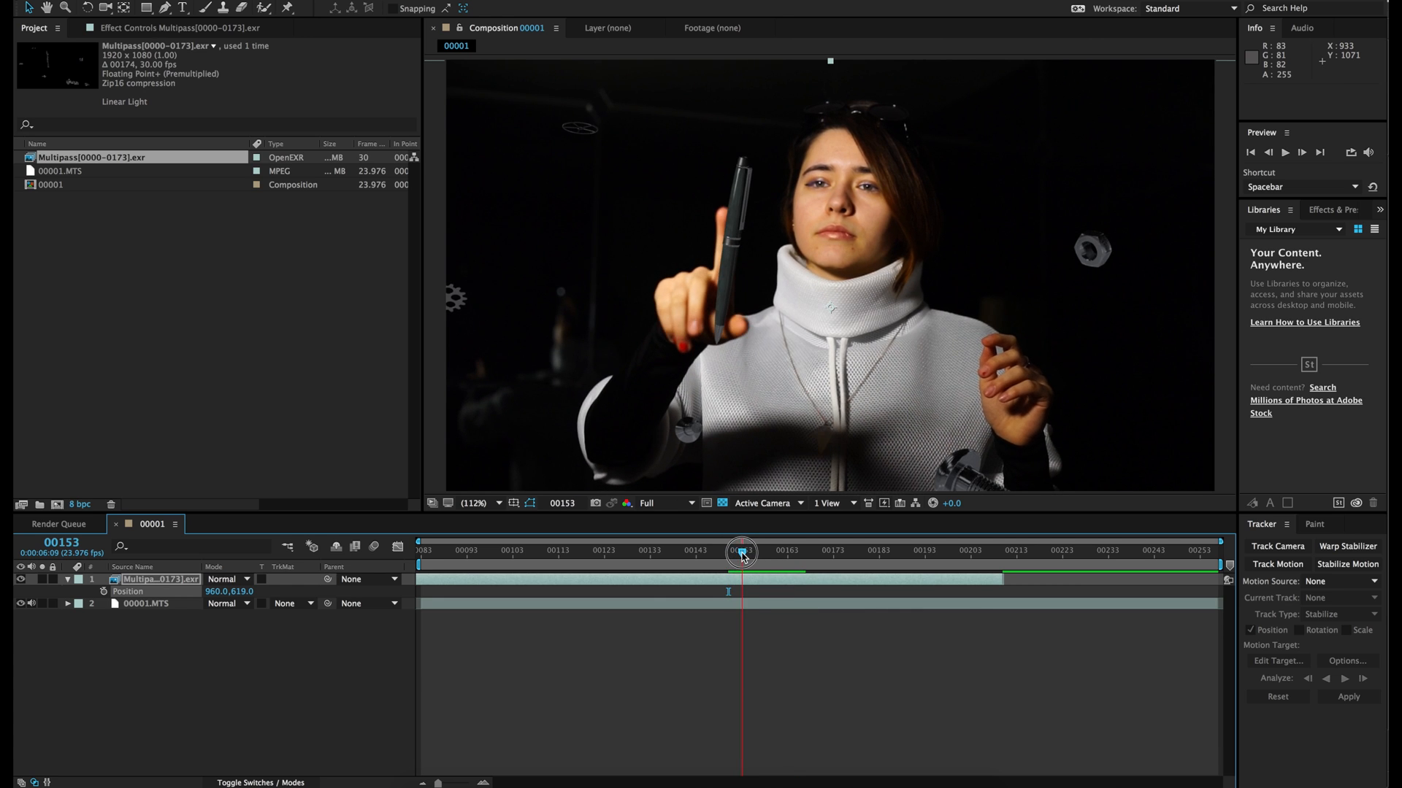
pyautogui.press('Left')
pyautogui.press('Left')
pyautogui.press('Left')
pyautogui.press('Left')
pyautogui.press('Left')
pyautogui.press('Left')
pyautogui.press('Left')
pyautogui.press('Left')
pyautogui.press('Left')
pyautogui.press('Left')
pyautogui.press('Left')
pyautogui.press('Left')
pyautogui.press('Left')
pyautogui.press('Left')
pyautogui.press('Left')
pyautogui.press('Left')
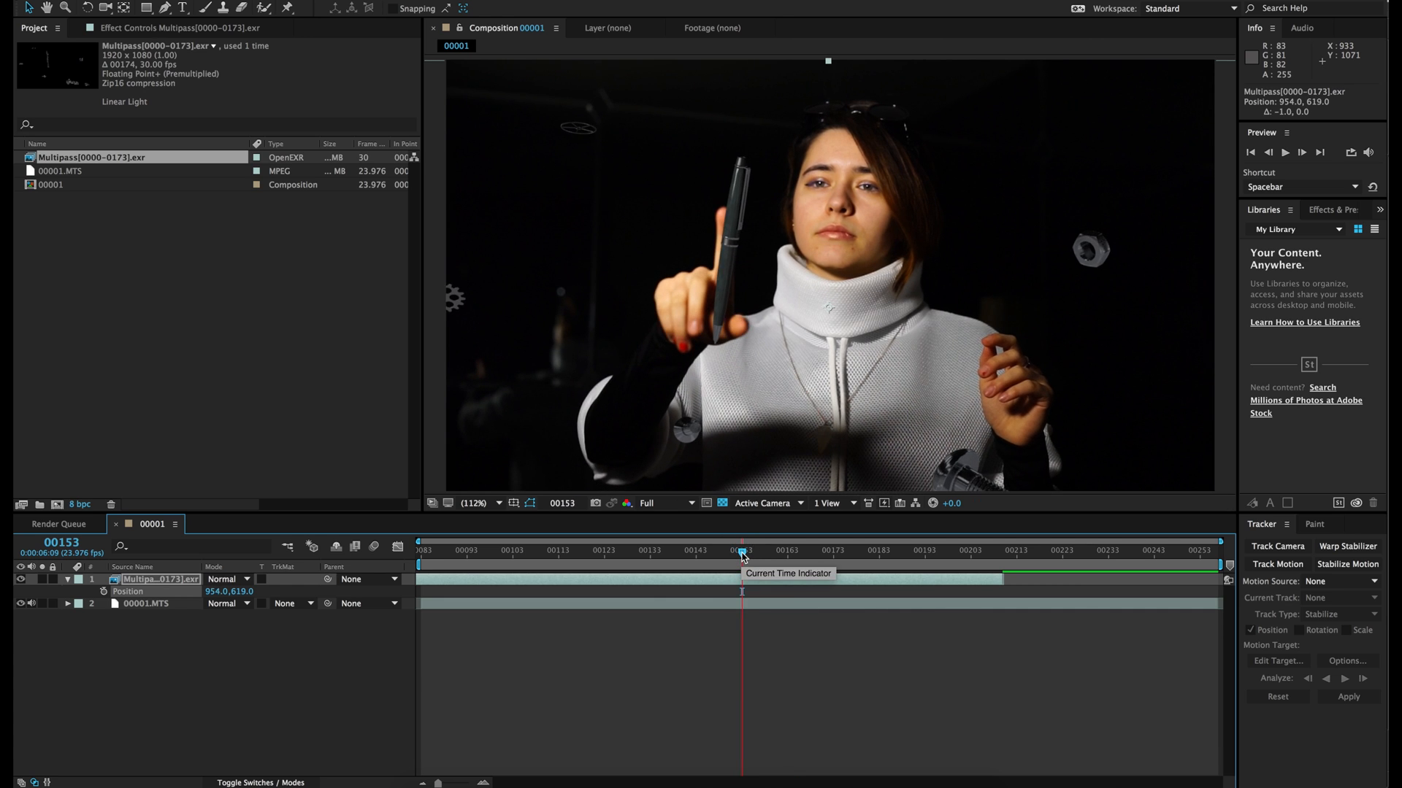
pyautogui.press('Left')
pyautogui.press('Left')
pyautogui.press('Up')
pyautogui.press('Up')
pyautogui.moveTo(741, 556); pyautogui.dragTo(715, 555)
pyautogui.press('space')
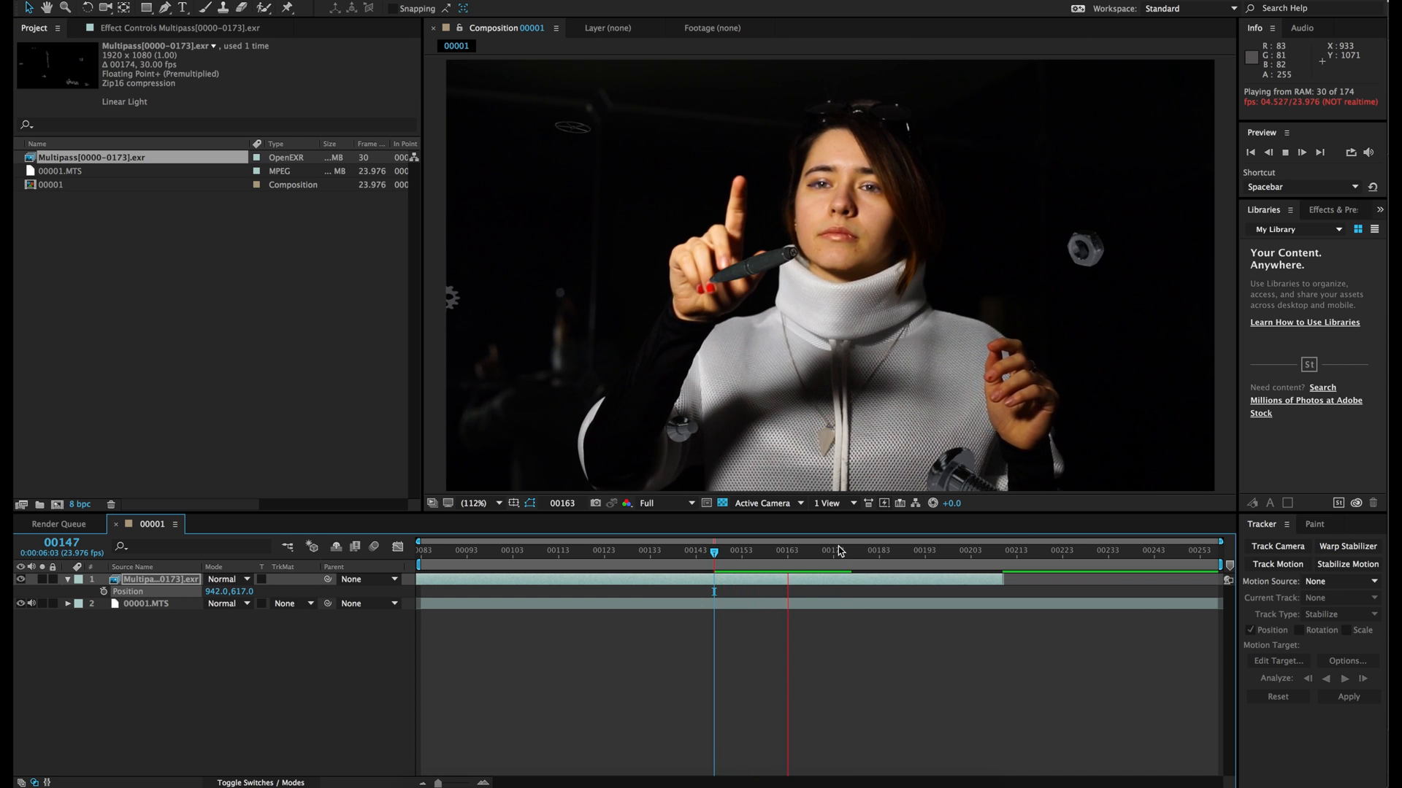
pyautogui.press('space')
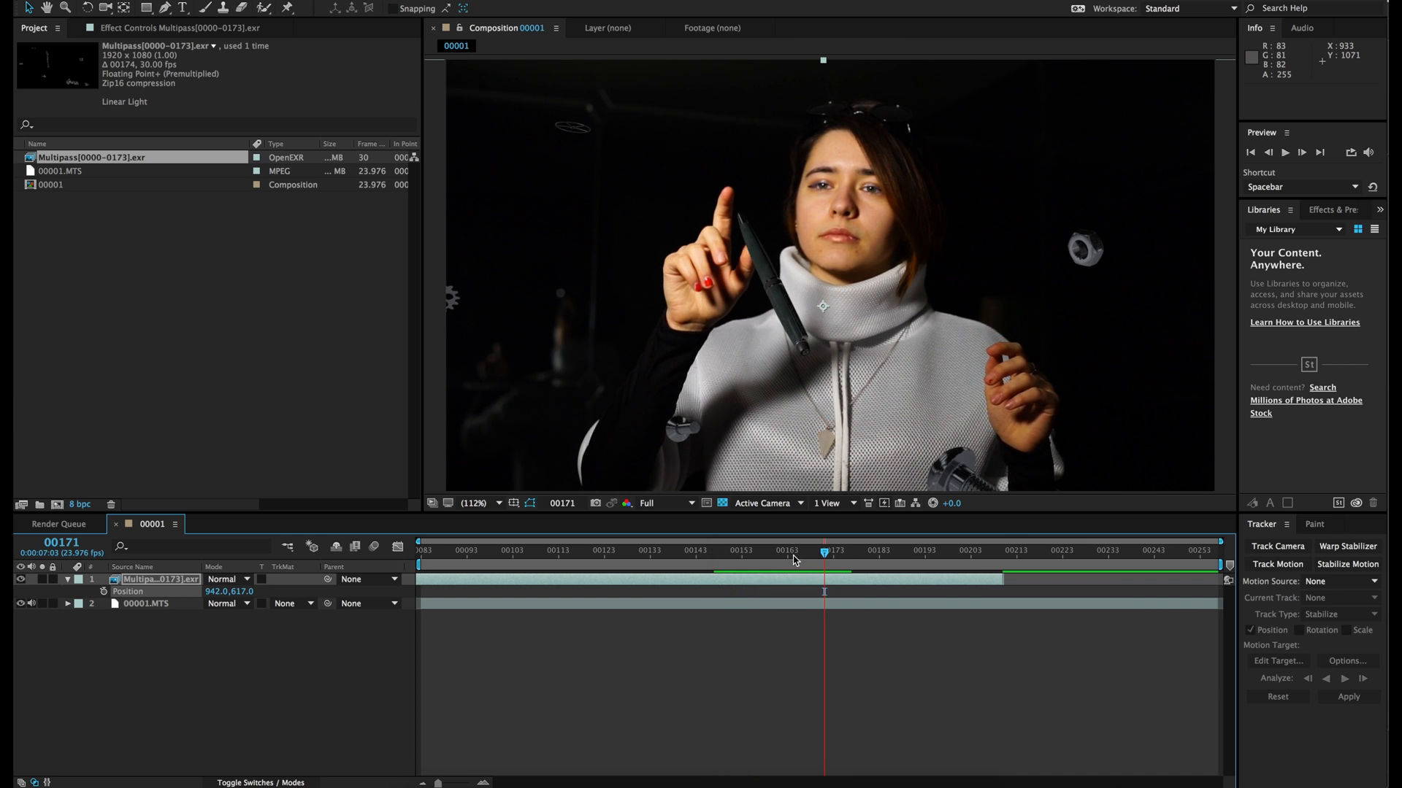
# End the work area of composition 00001 at frame 209 and duplicate the Multipass layer with copy and paste.
pyautogui.moveTo(1215, 565); pyautogui.dragTo(1003, 565)
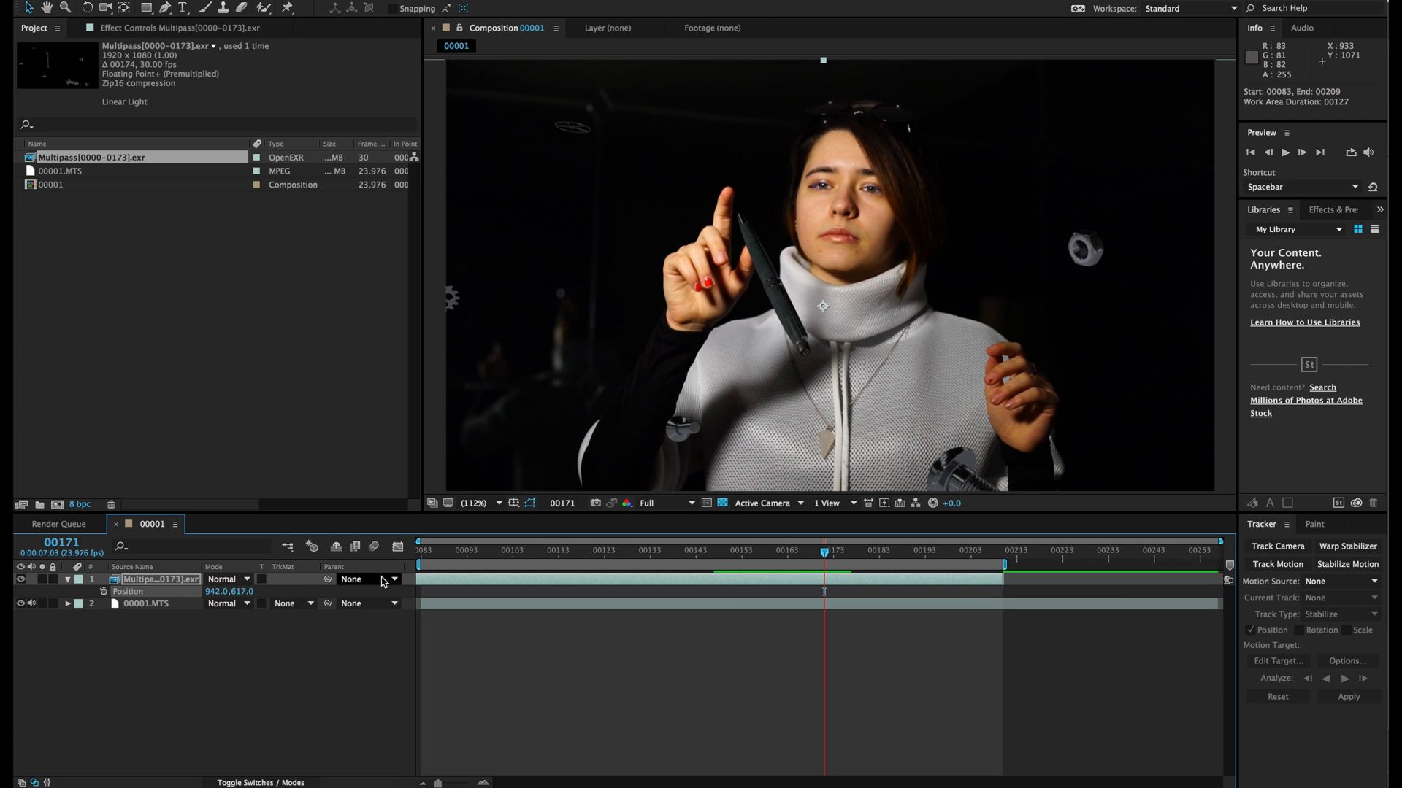
pyautogui.click(160, 579)
pyautogui.hotkey('ctrl', 'c')
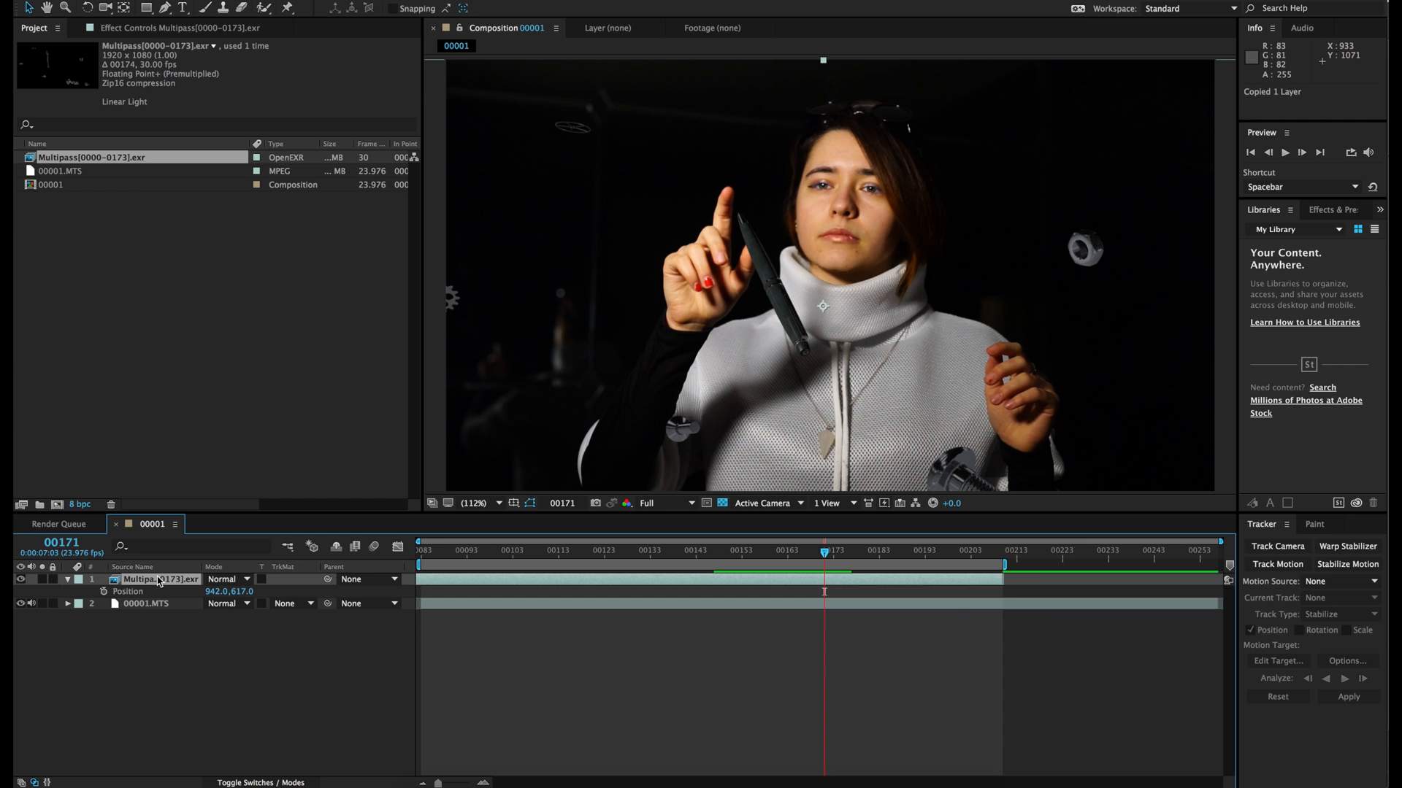
pyautogui.hotkey('ctrl', 'v')
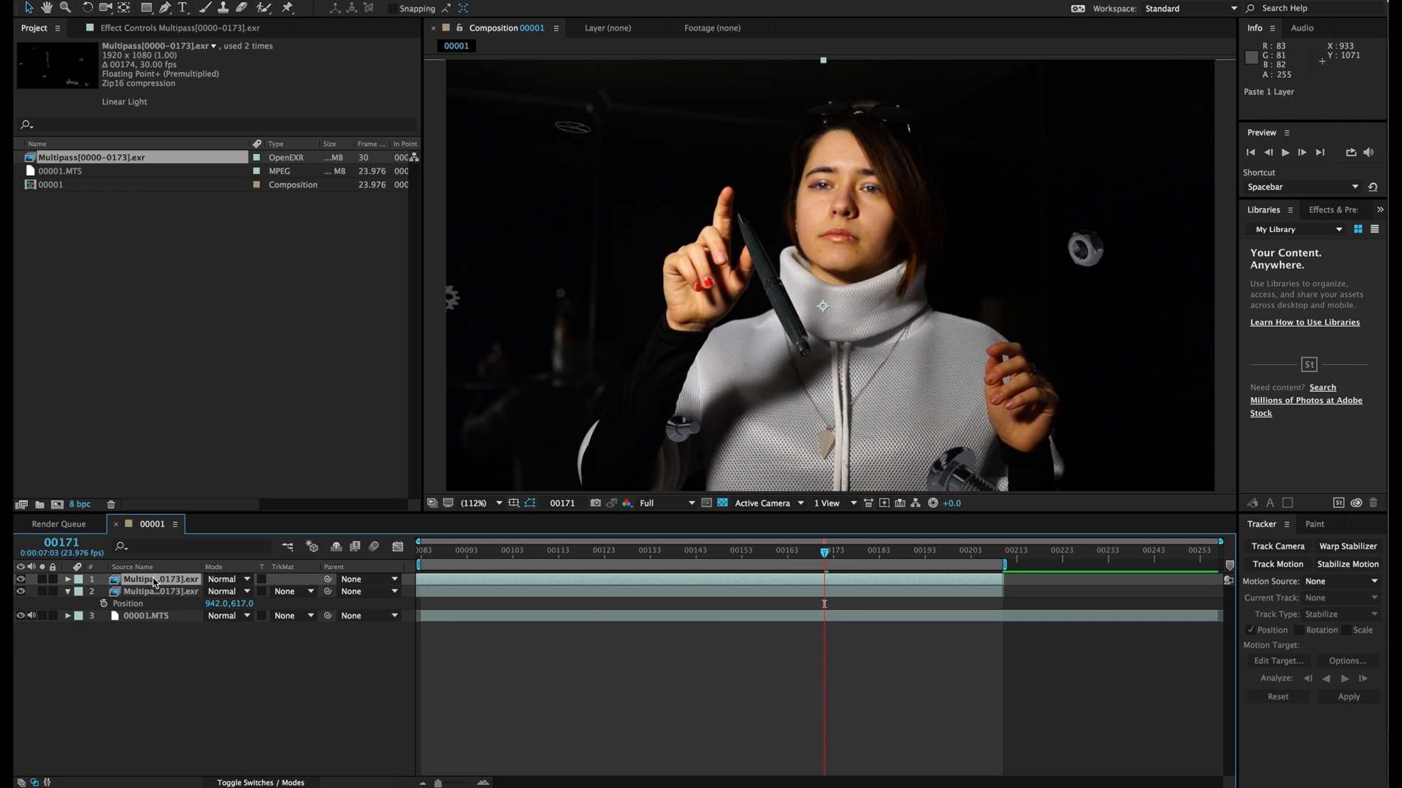
# Pre-compose the upper Multipass copy as "Depth", moving all attributes into the new composition.
pyautogui.click(234, 0)
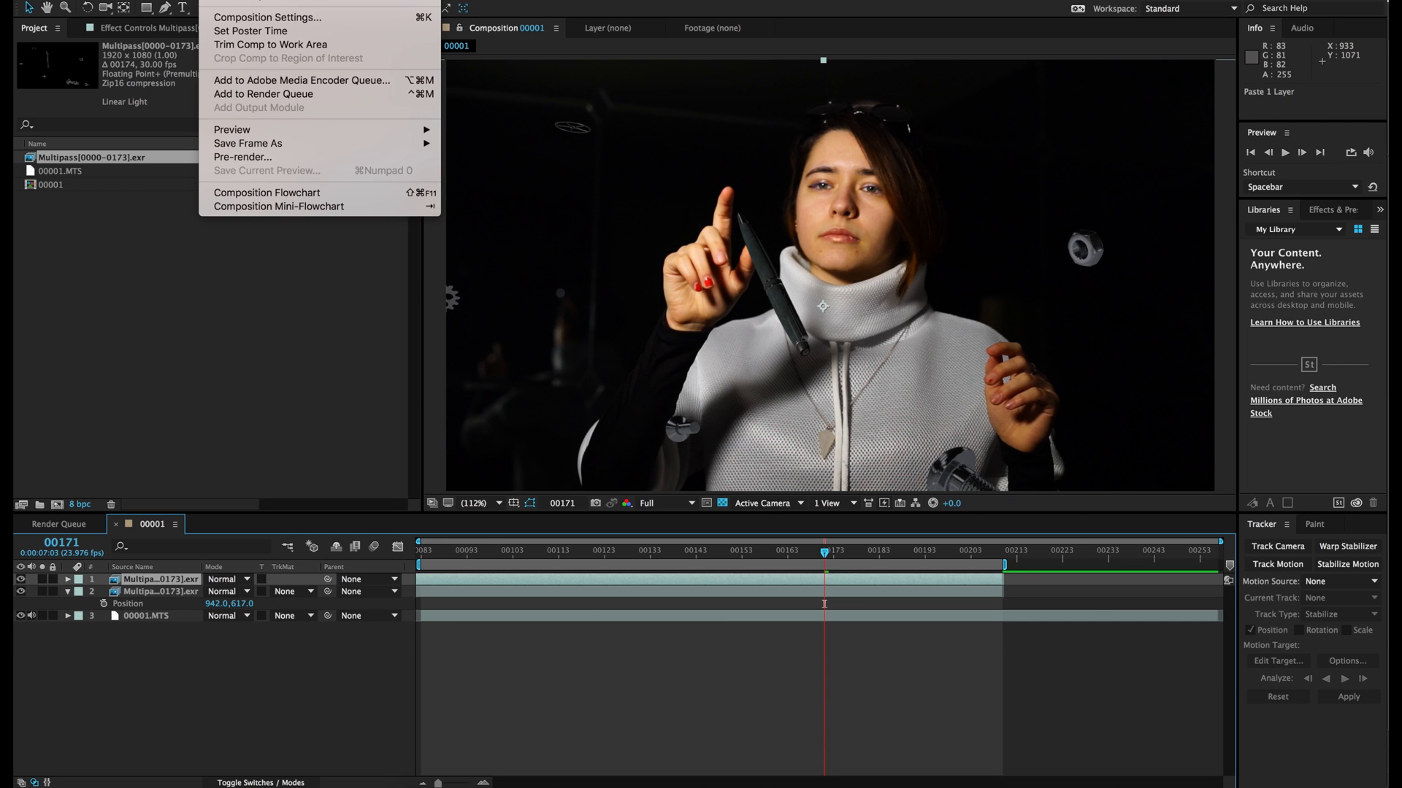
pyautogui.moveTo(288, 0)
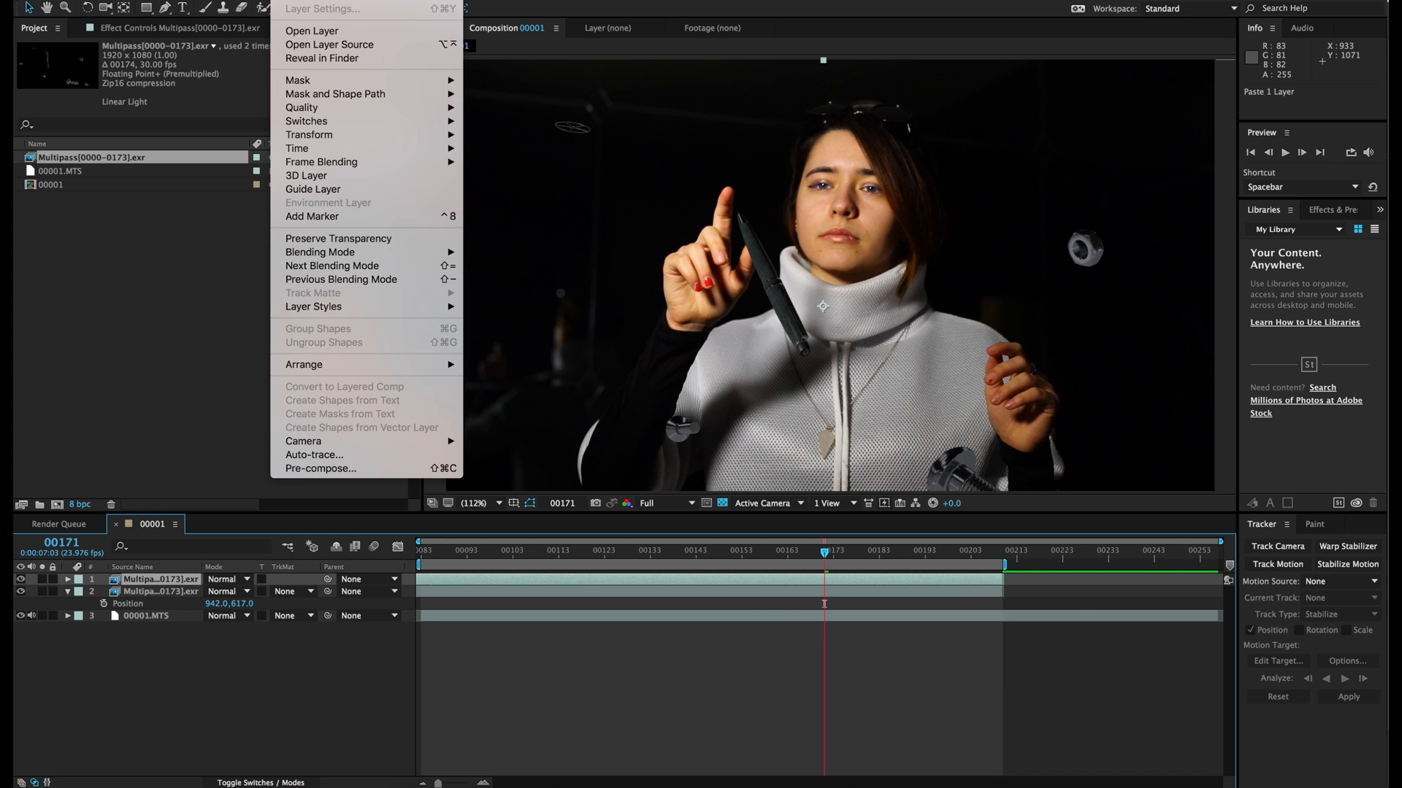
pyautogui.click(313, 471)
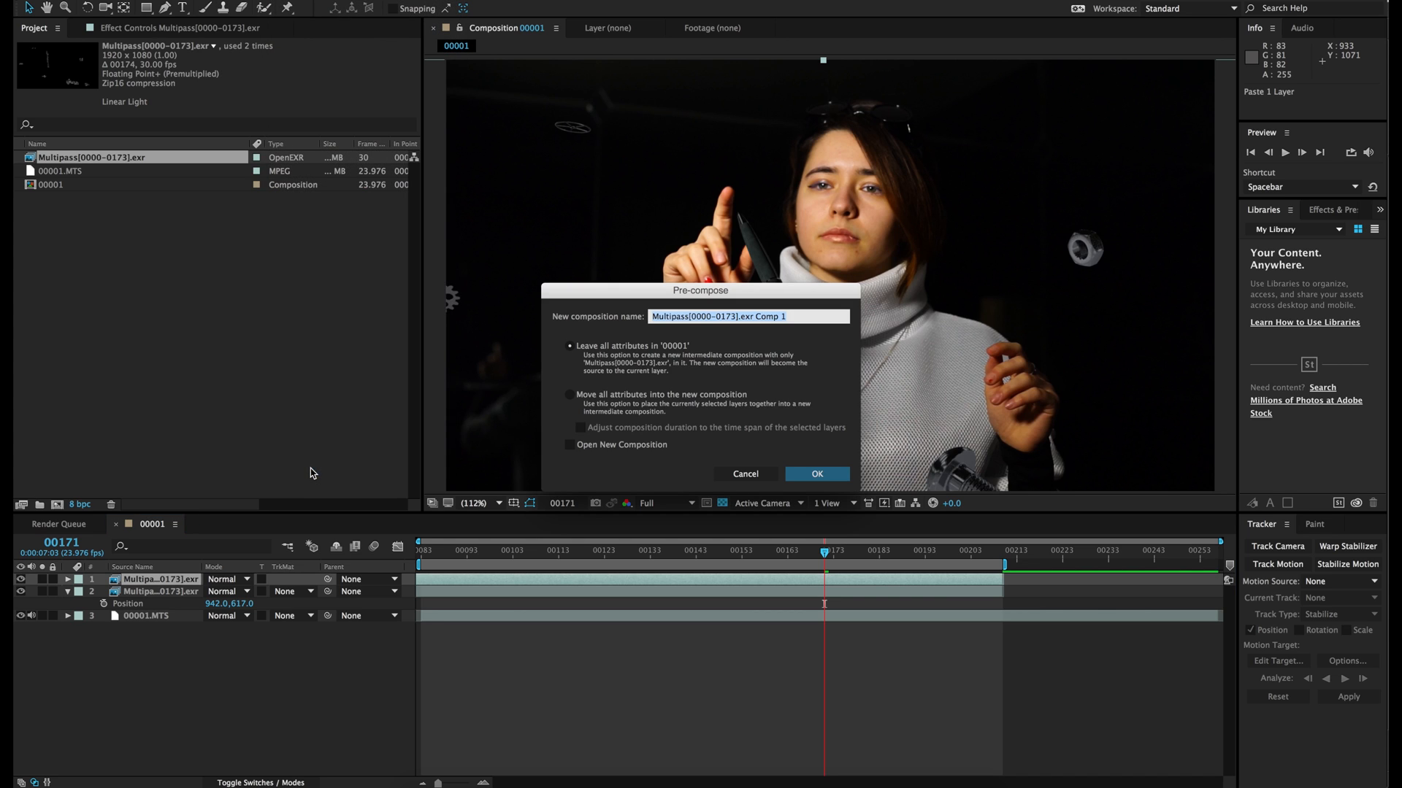
pyautogui.click(645, 395)
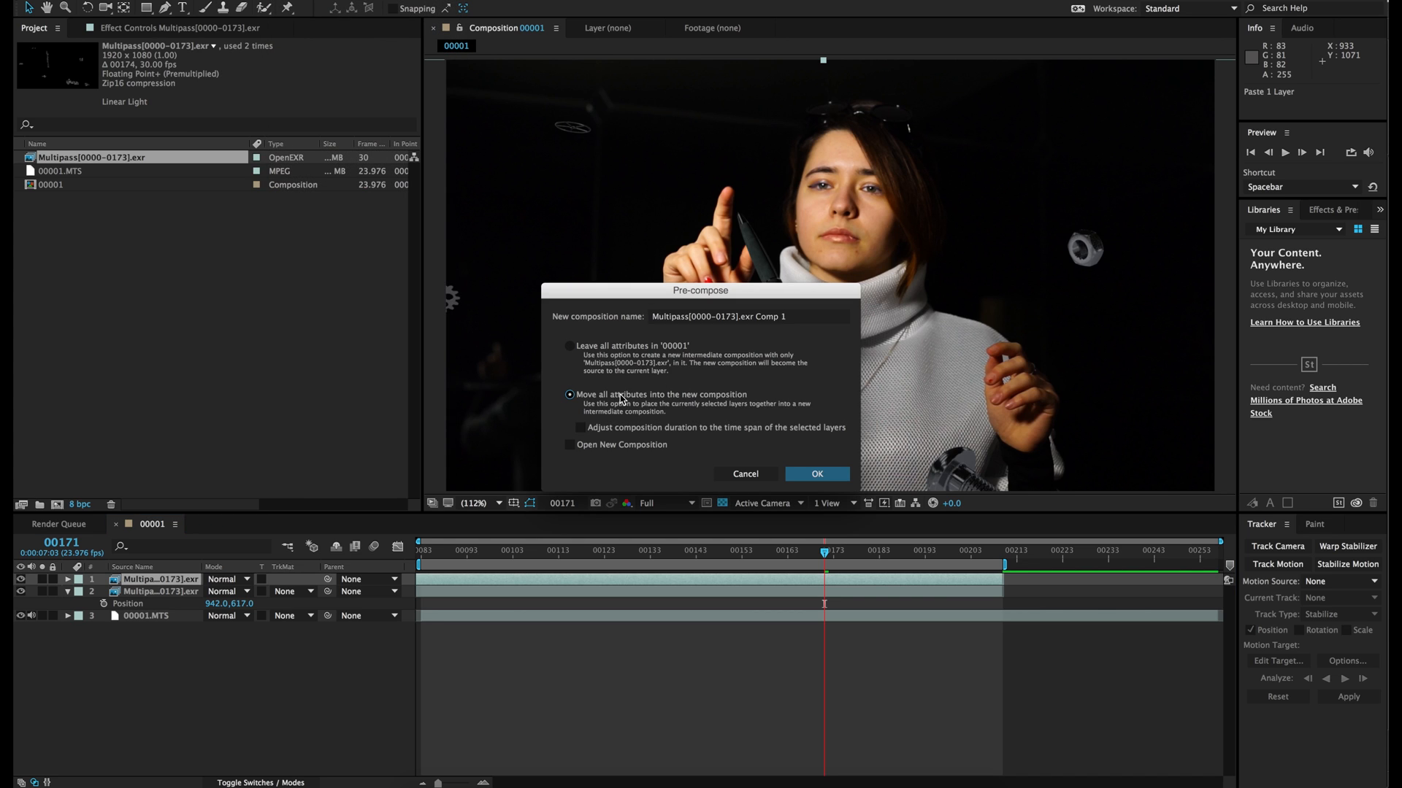
pyautogui.doubleClick(727, 319)
pyautogui.press('super+a')
pyautogui.write('Dep')
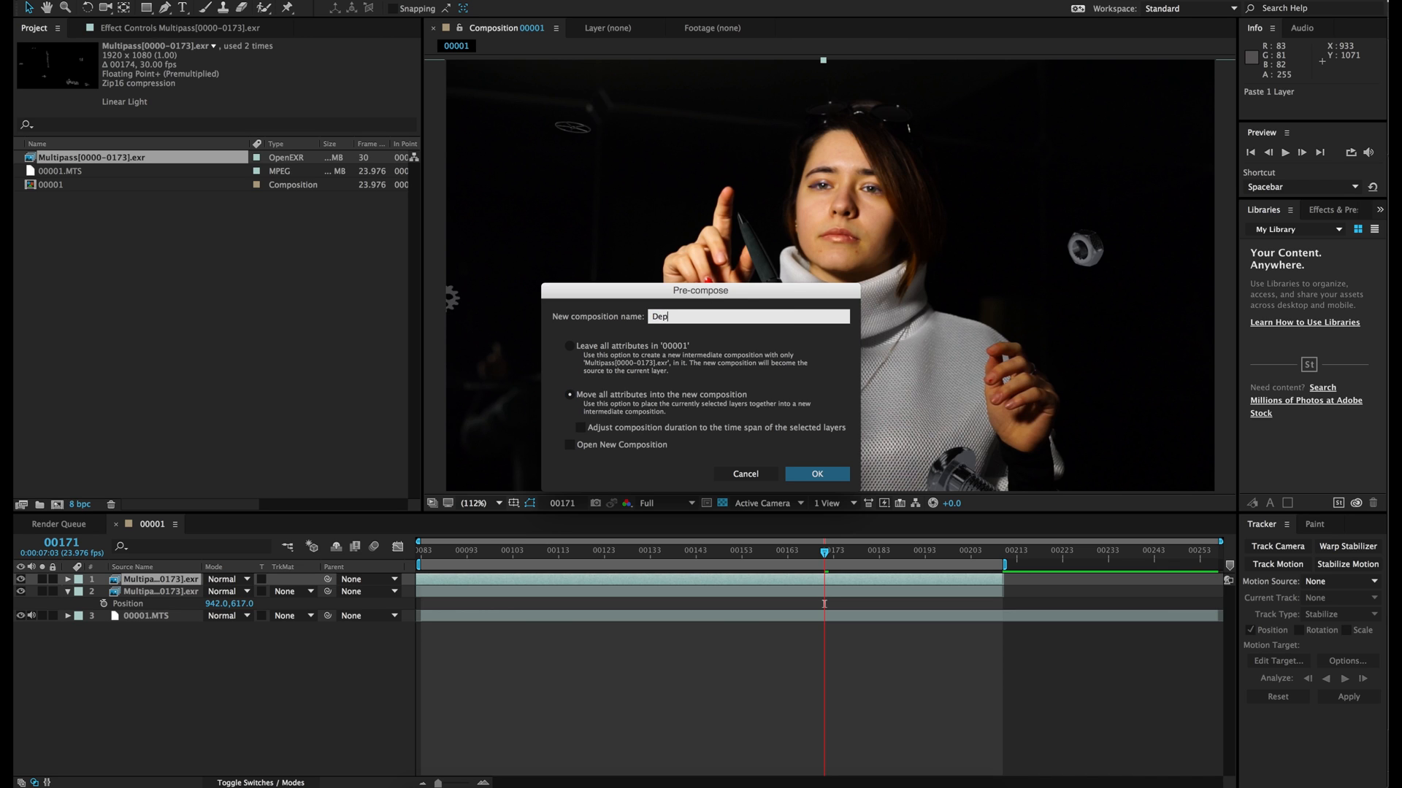
pyautogui.write('th')
pyautogui.press('Return')
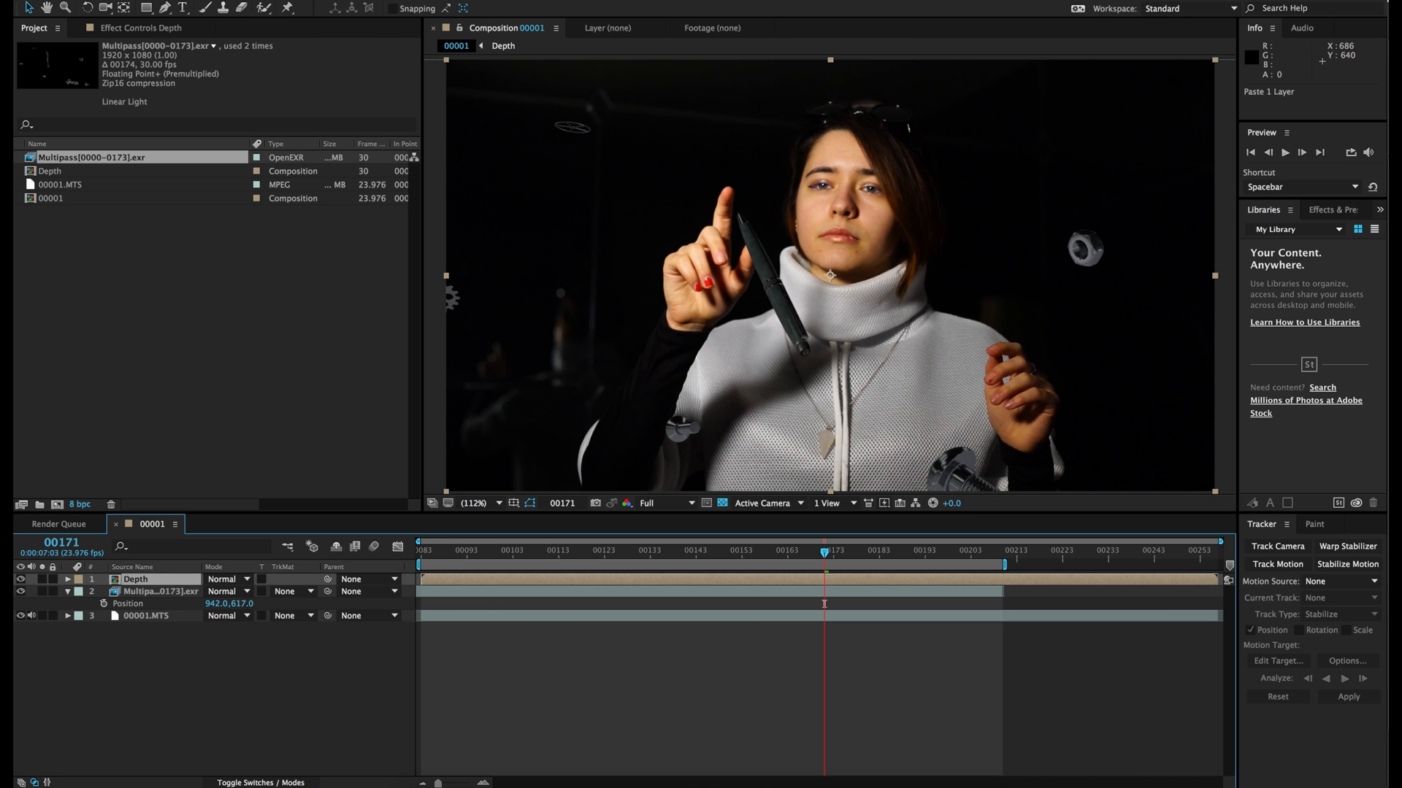
# Open the Depth composition and apply the EXtractoR effect to its Multipass layer.
pyautogui.doubleClick(141, 581)
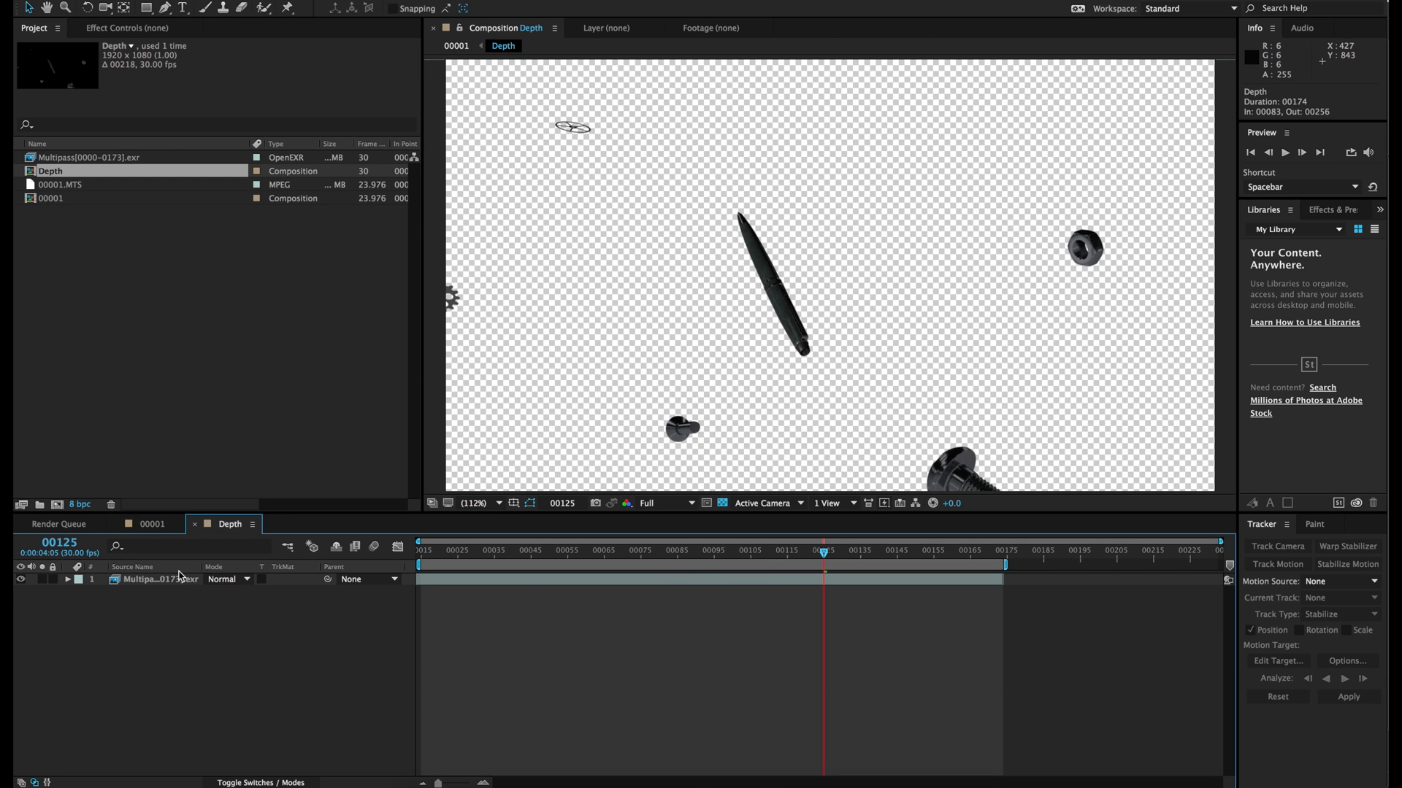
pyautogui.click(142, 581)
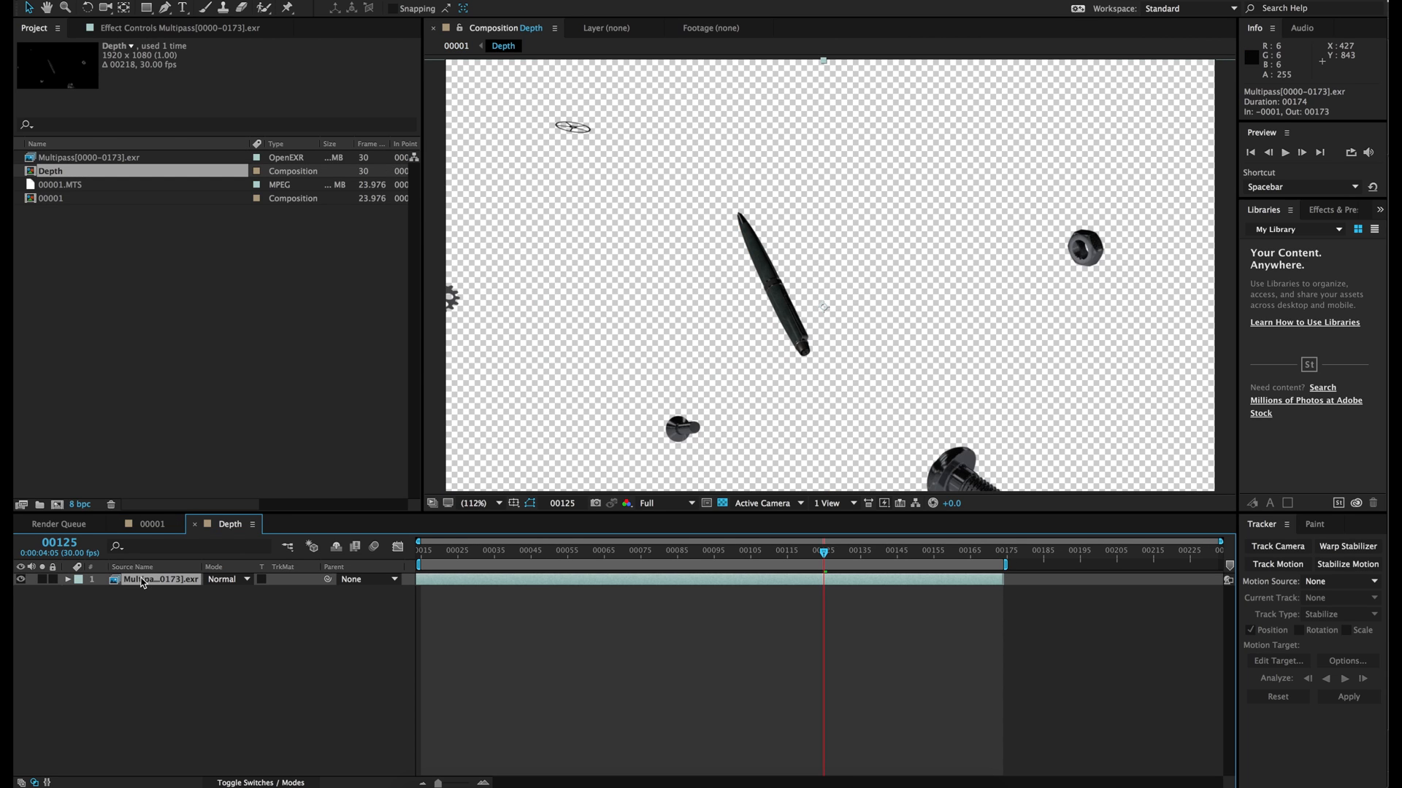
pyautogui.click(287, 0)
pyautogui.moveTo(332, 0)
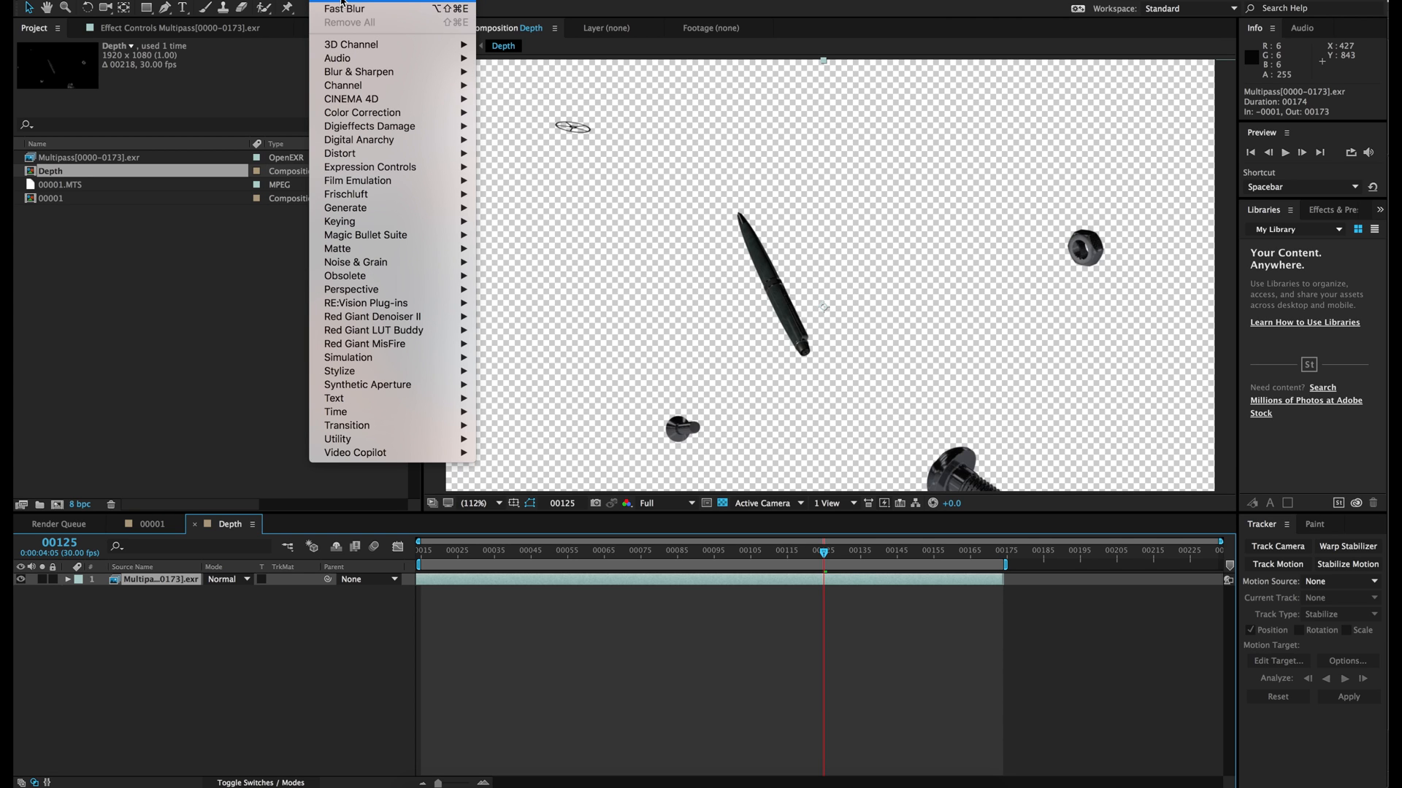
pyautogui.moveTo(350, 45)
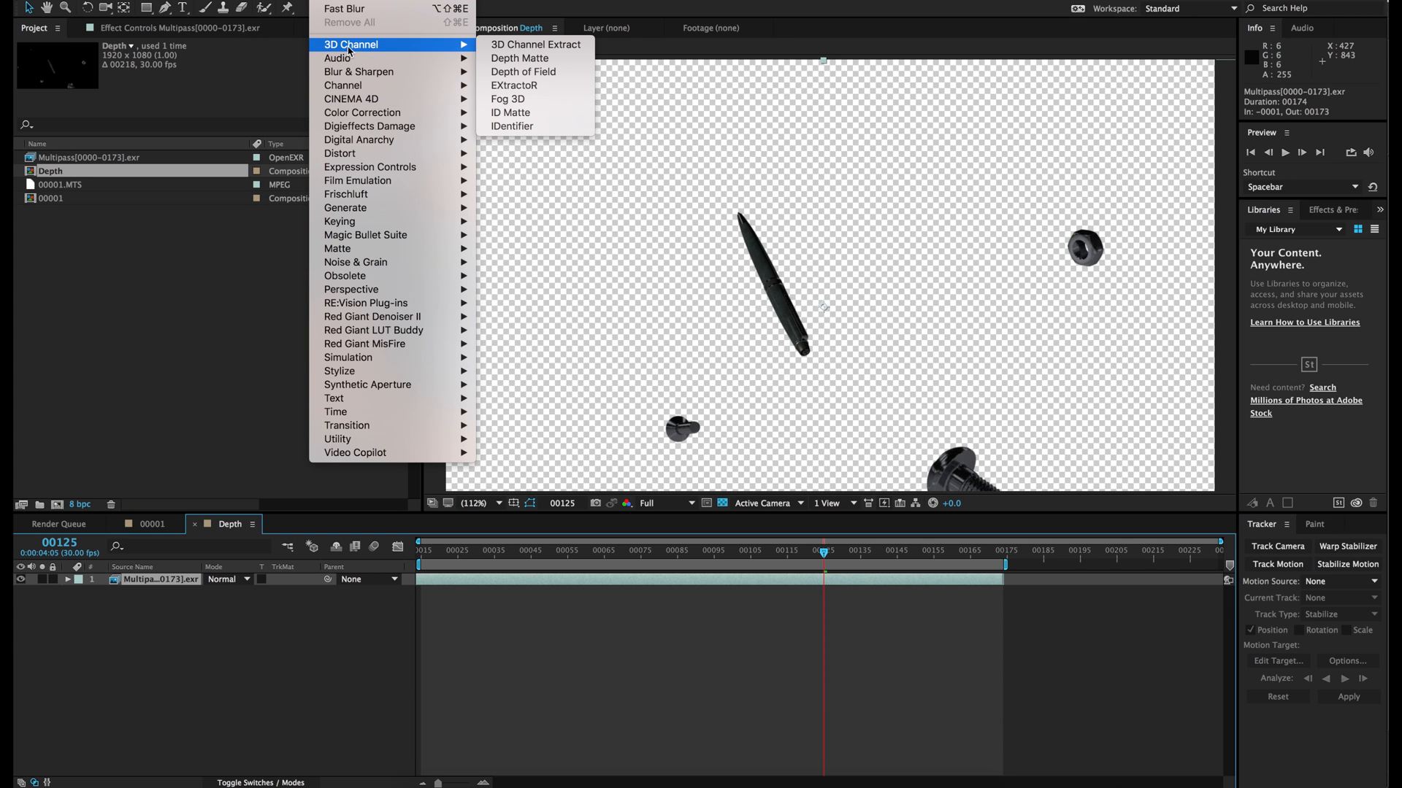
pyautogui.click(540, 86)
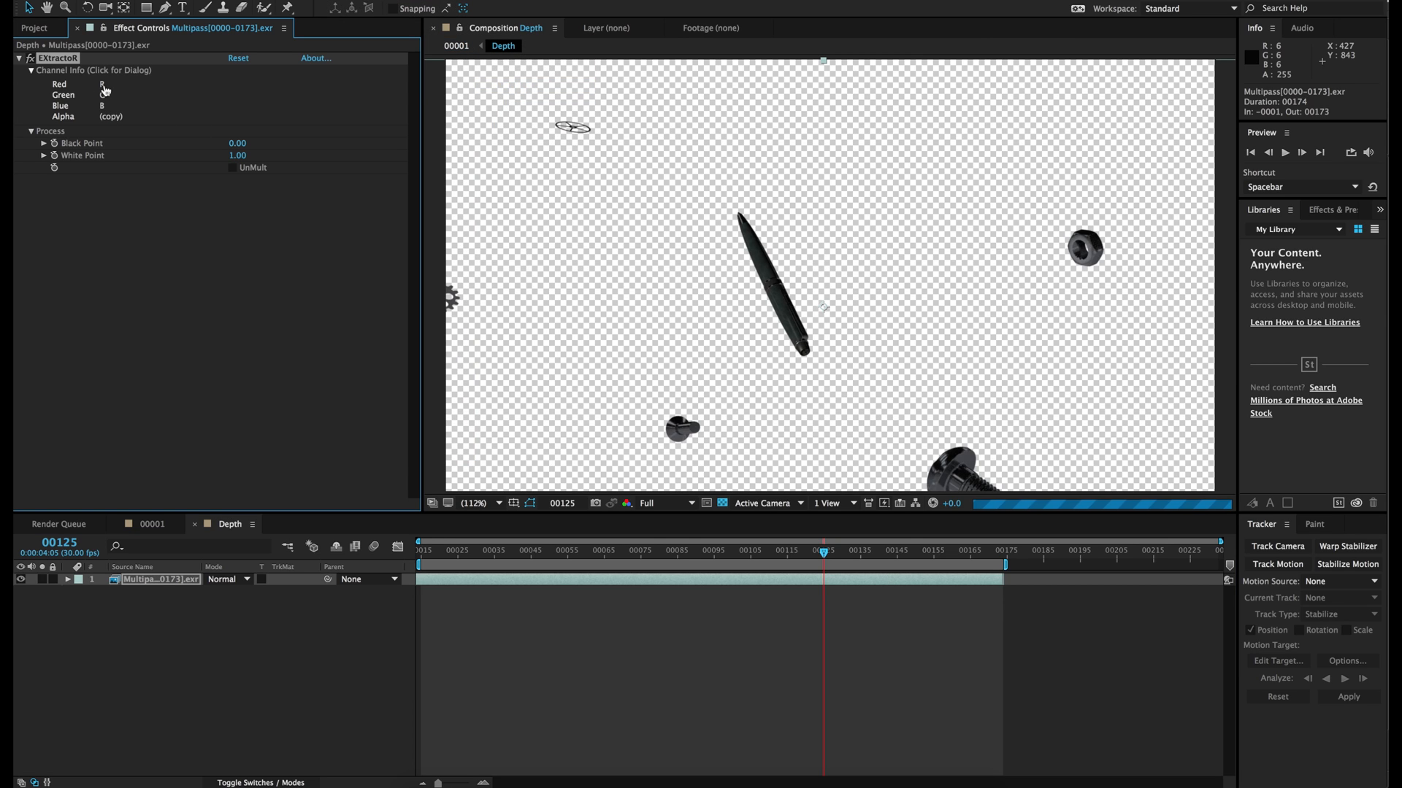
# Set EXtractoR's red, green and blue channels to the #0000#Depth layer.
pyautogui.click(114, 99)
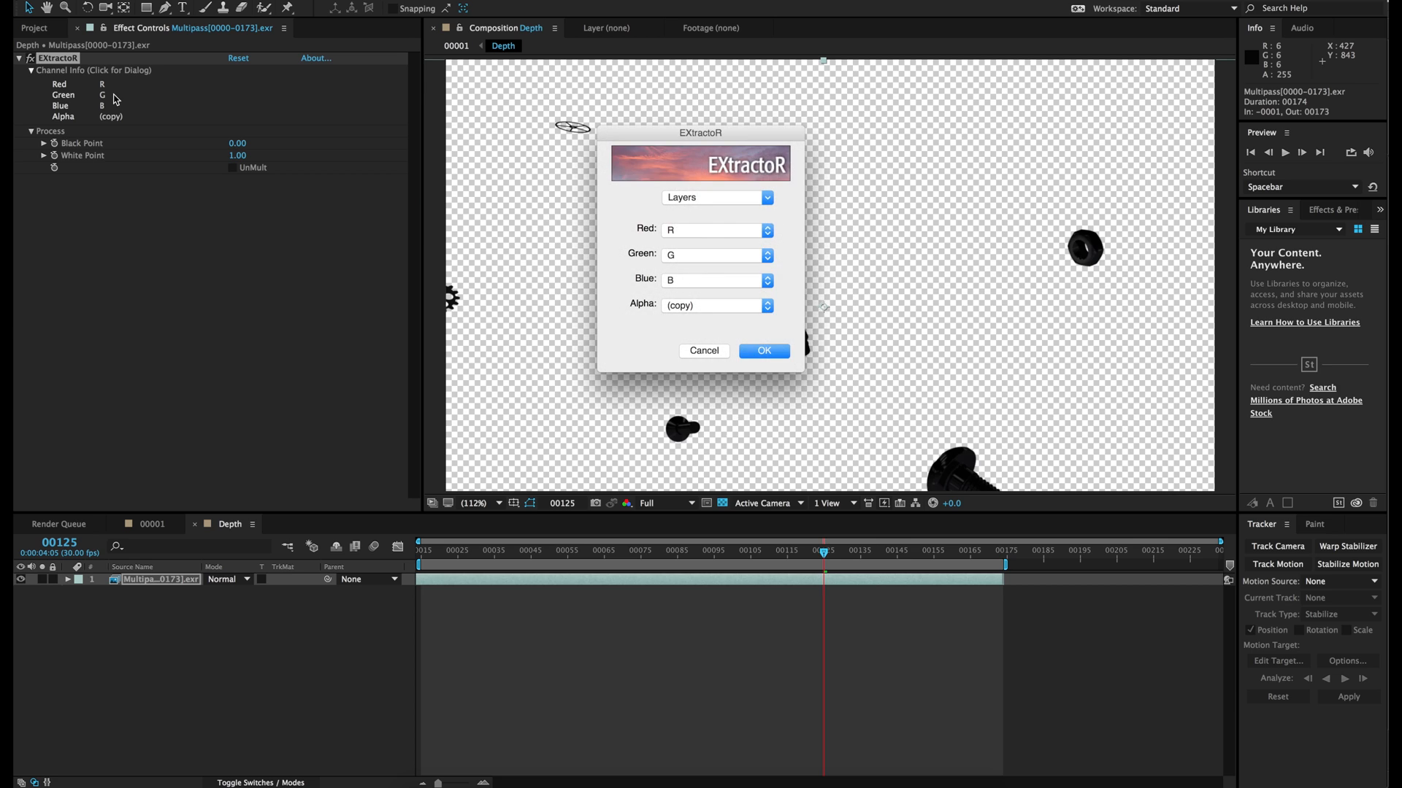
pyautogui.click(706, 206)
pyautogui.click(709, 228)
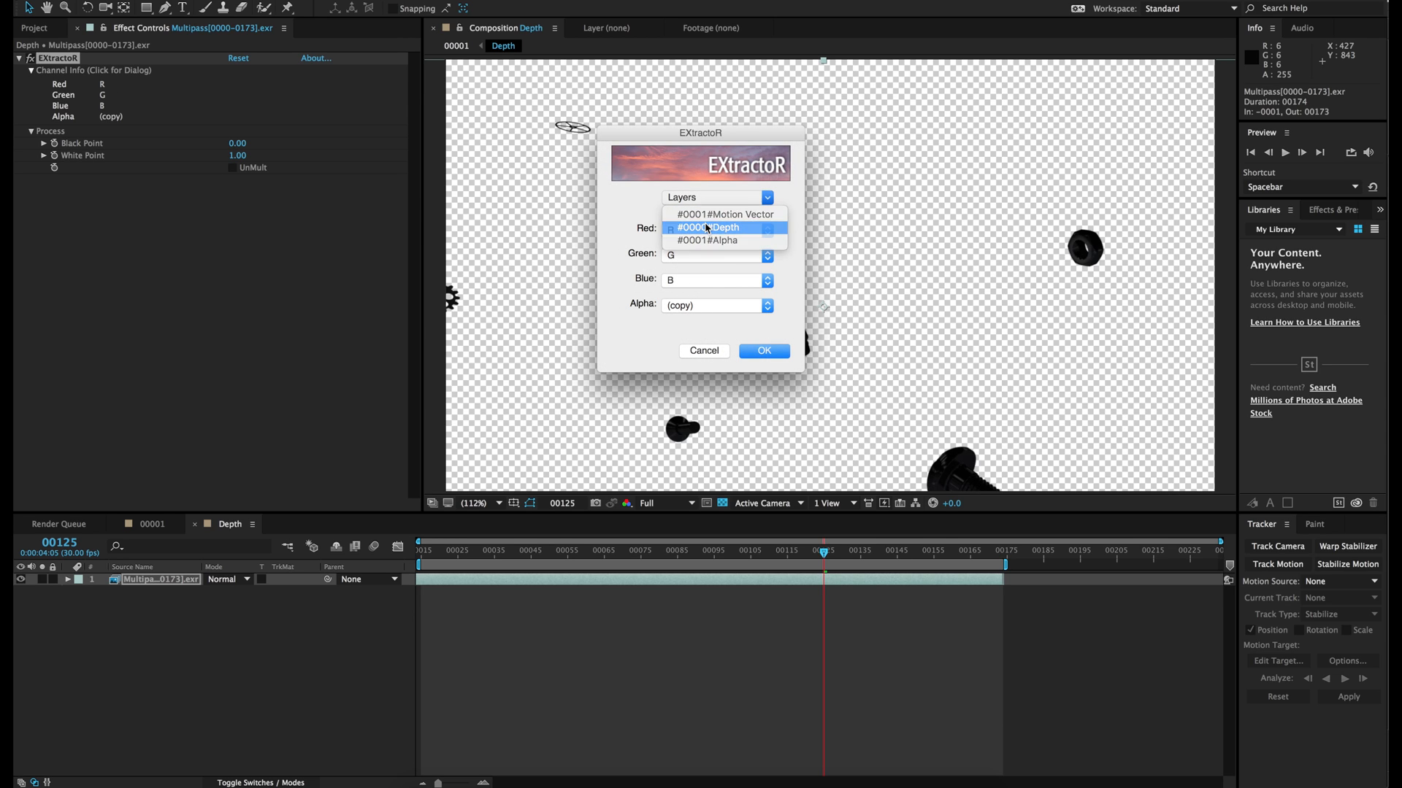
pyautogui.click(764, 352)
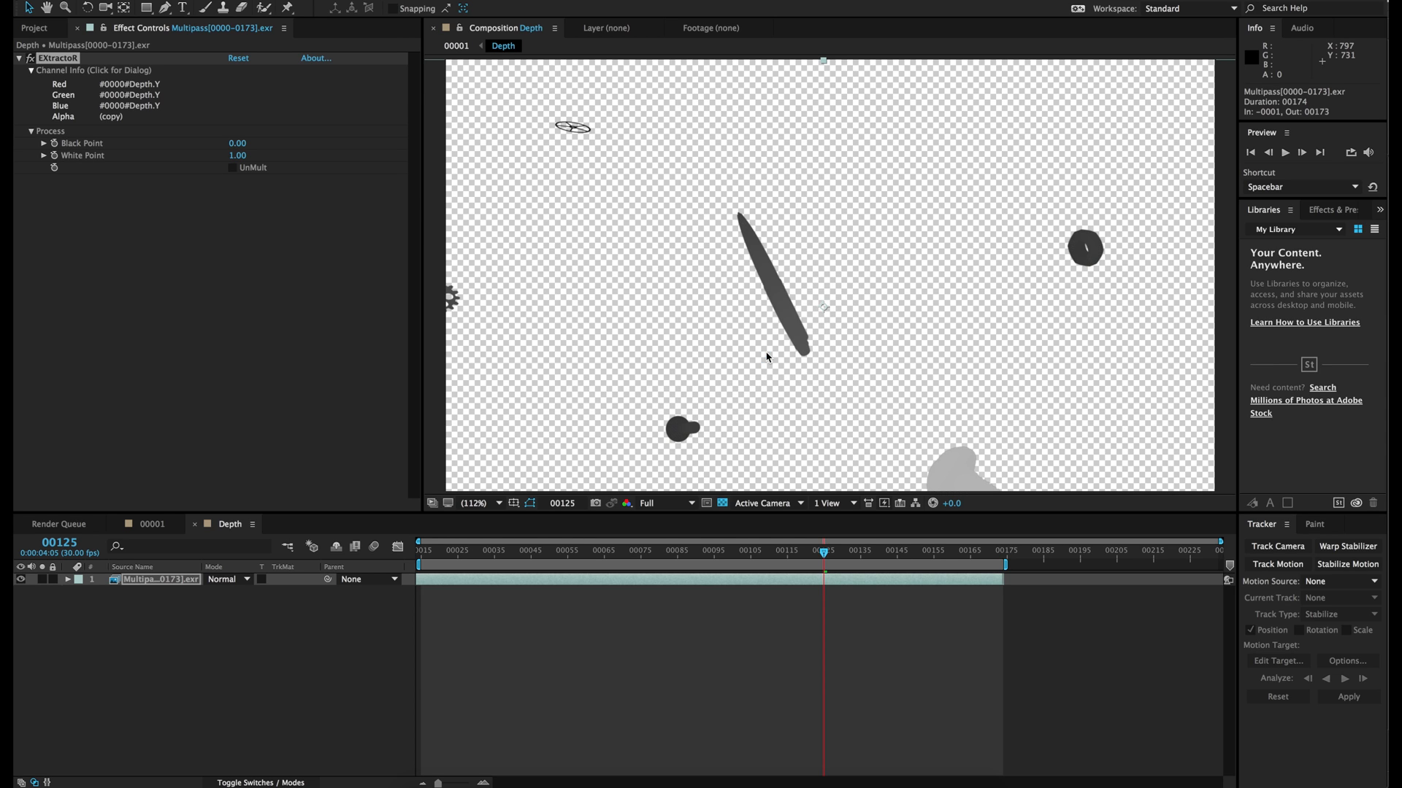
# Hide the Depth layer in composition 00001 and duplicate the Multipass layer beneath it.
pyautogui.click(154, 524)
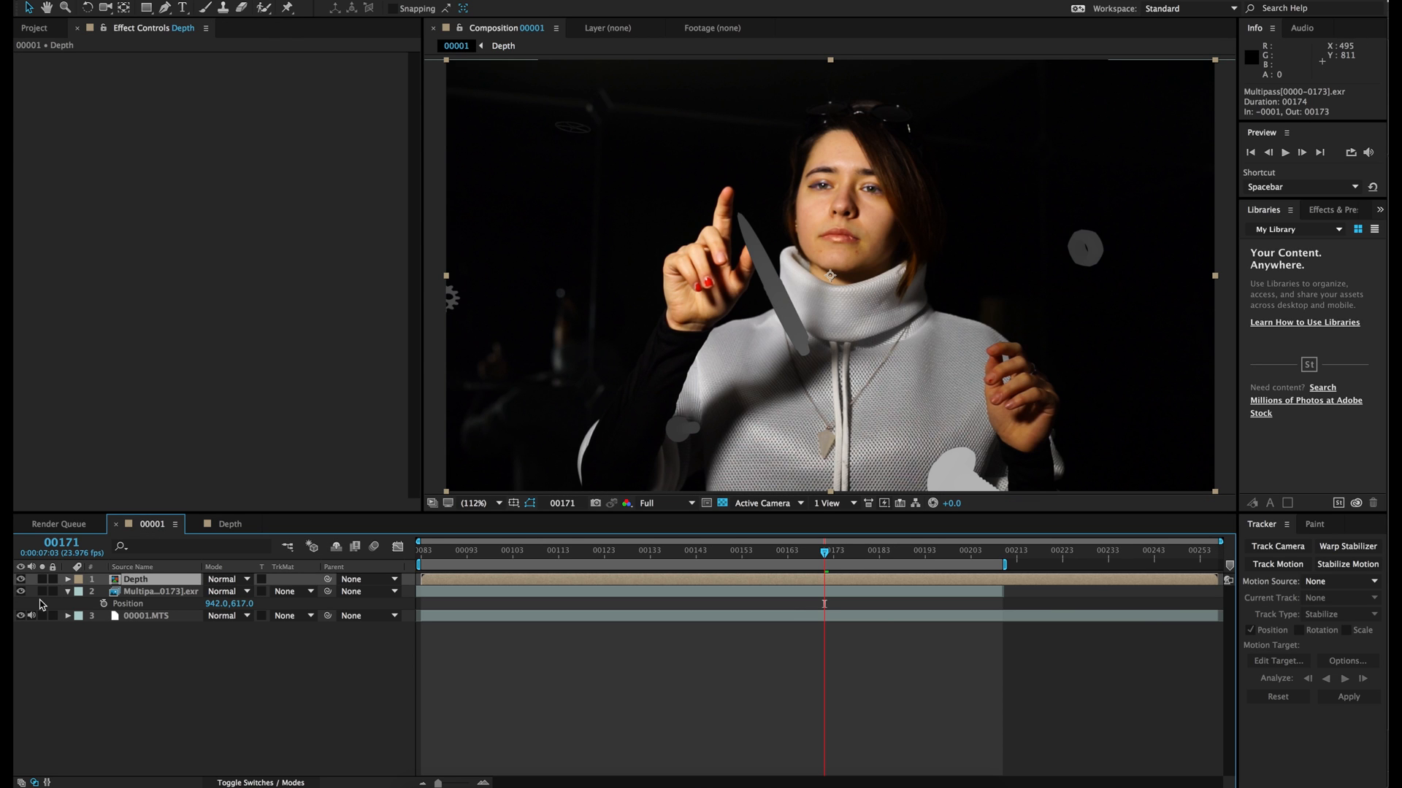
pyautogui.click(21, 581)
pyautogui.click(149, 592)
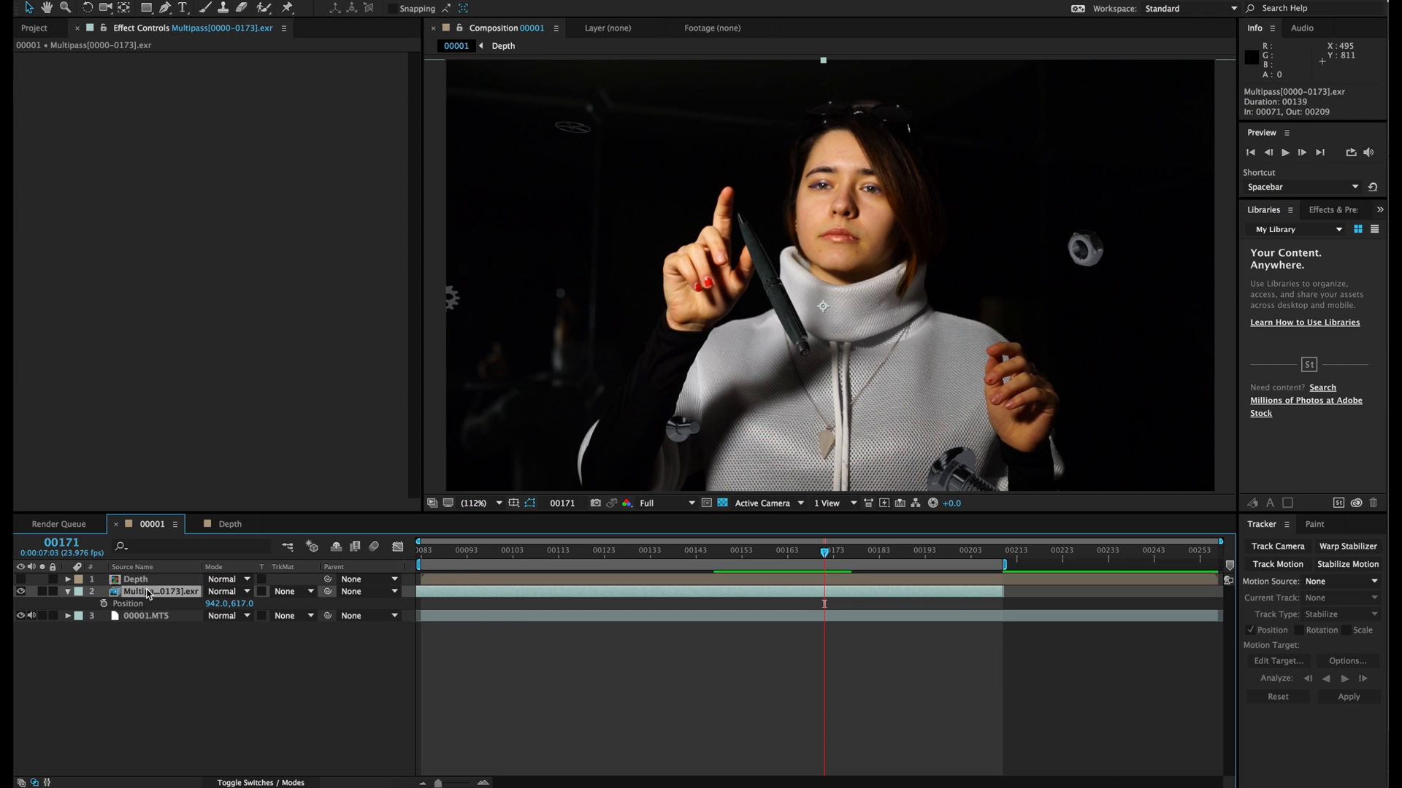
pyautogui.hotkey('ctrl', 'c')
pyautogui.hotkey('ctrl', 'v')
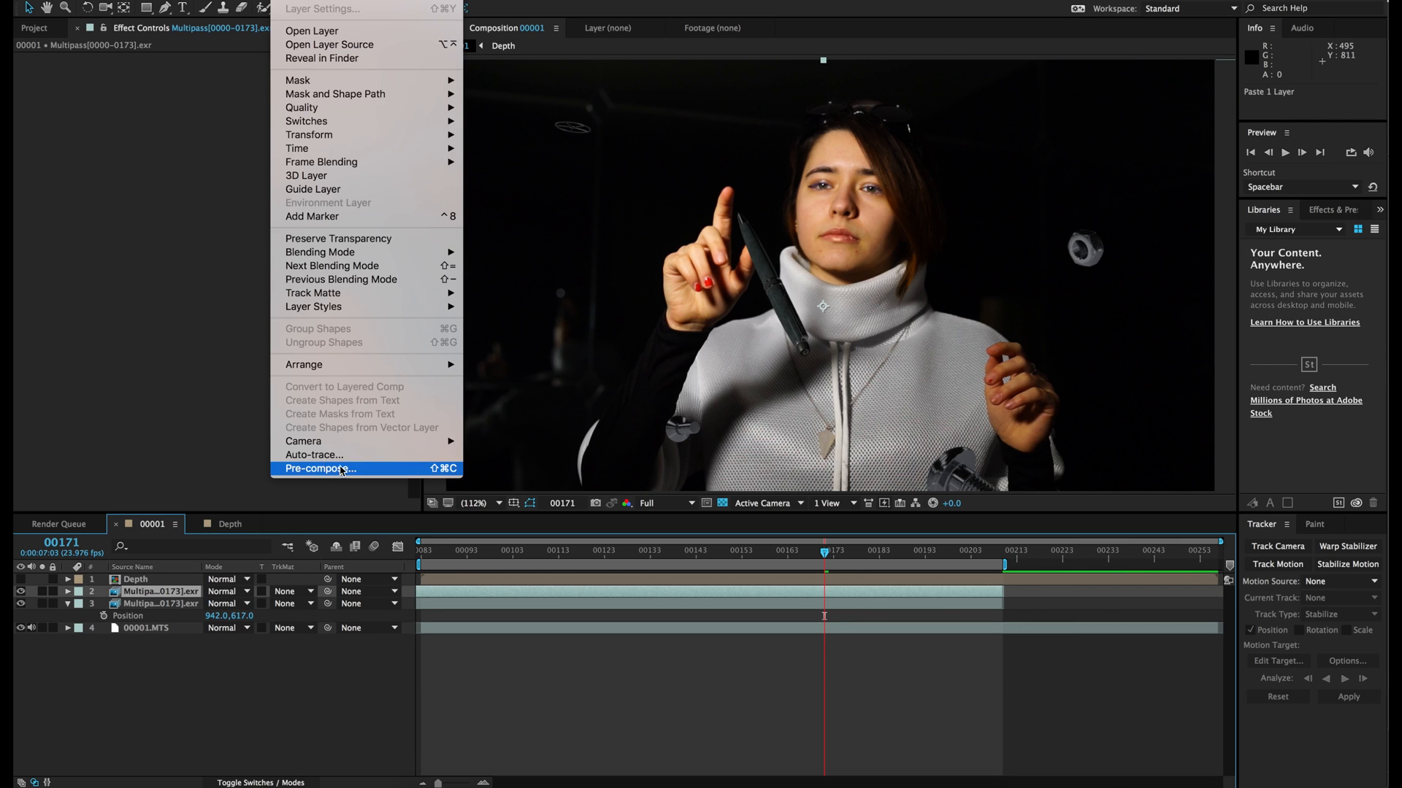
# Pre-compose the new Multipass copy as "Motion", moving all attributes into the new composition.
pyautogui.click(342, 471)
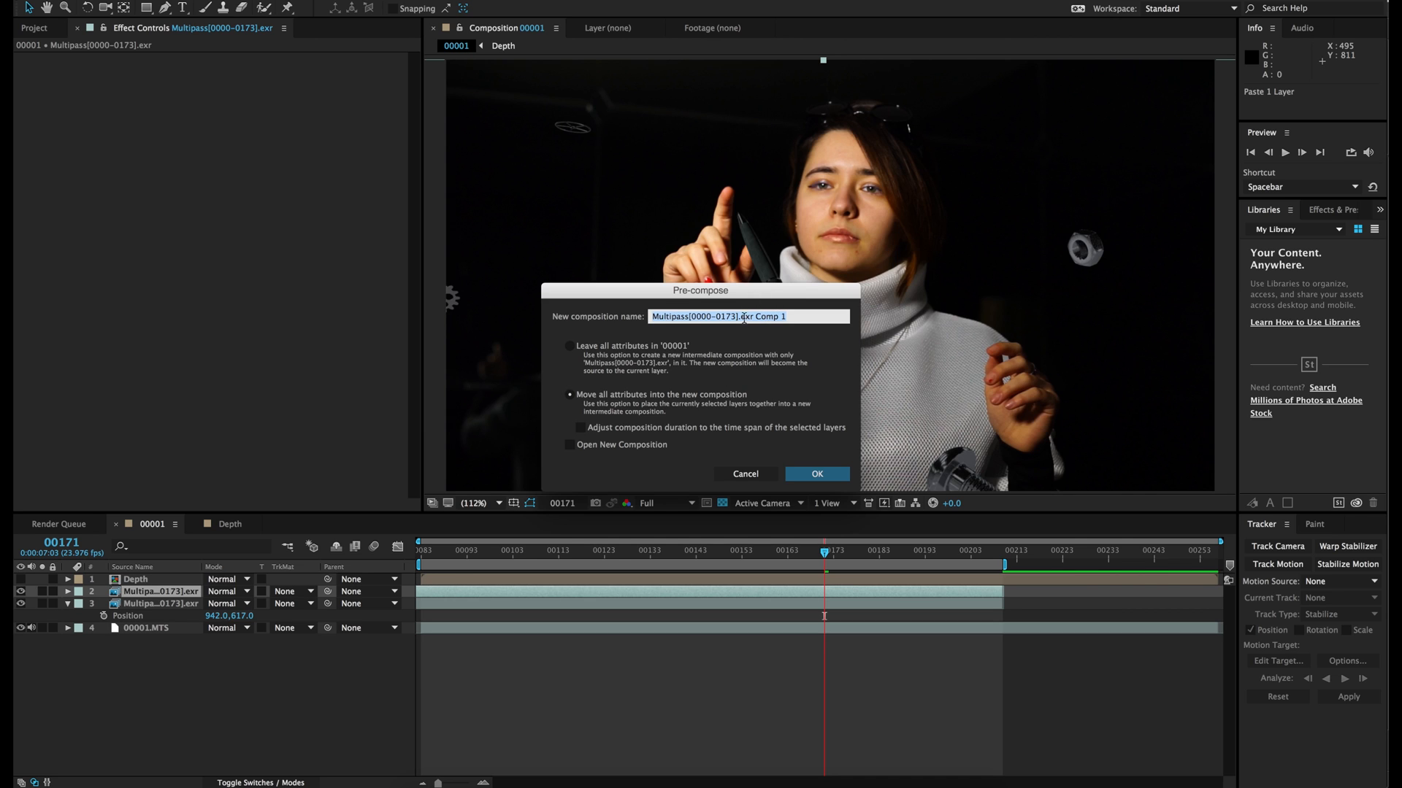
pyautogui.write('Motion')
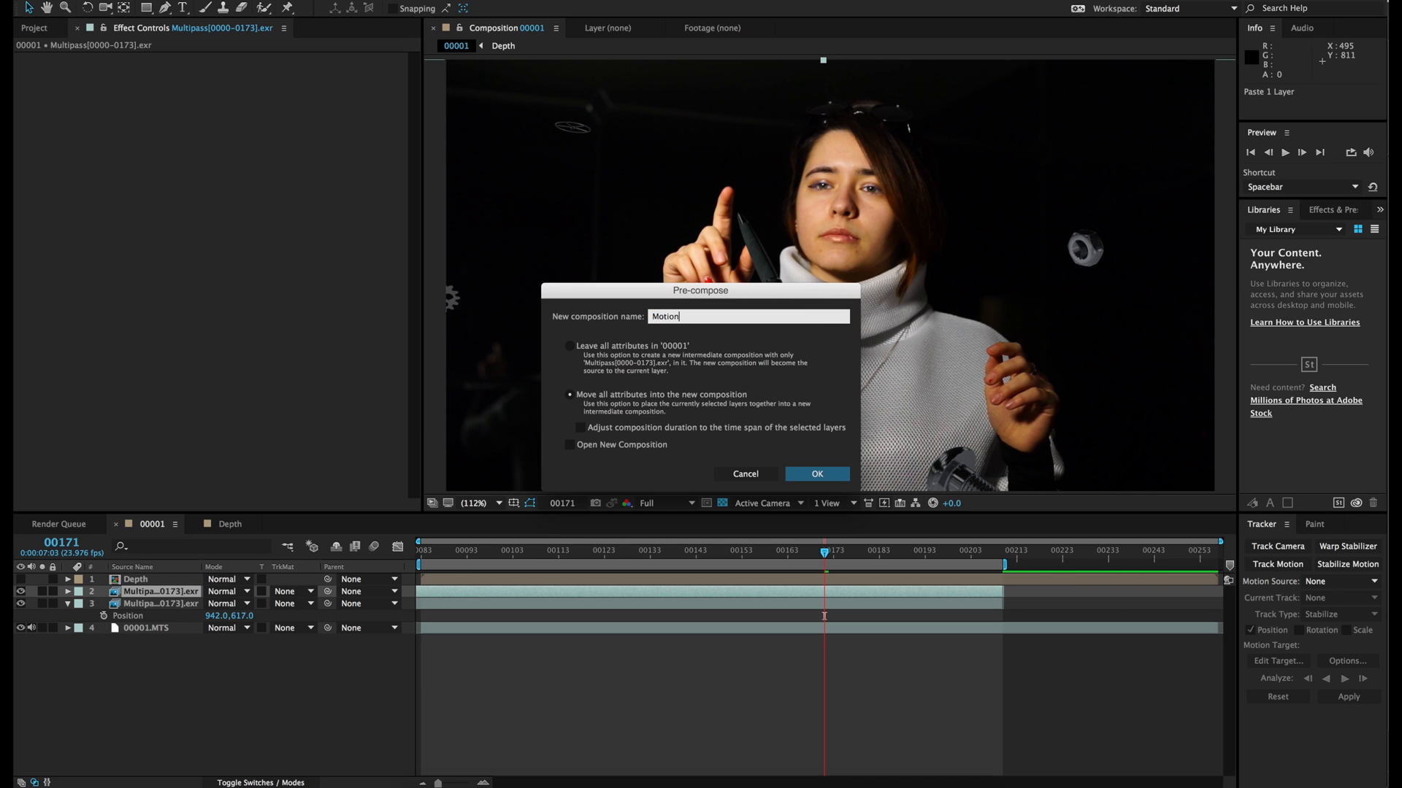
pyautogui.press('Return')
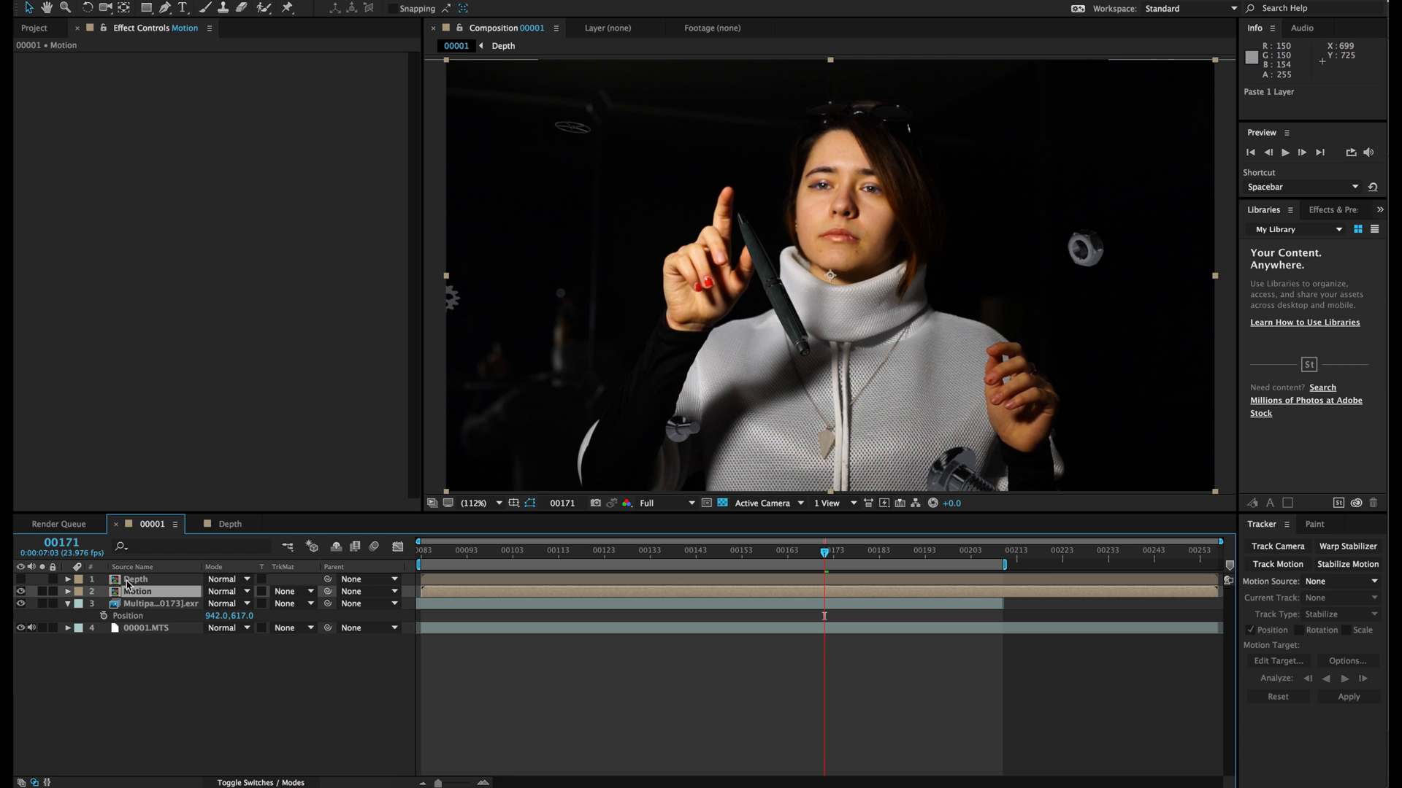
# In the Motion composition, apply EXtractoR to the Multipass layer and assign the #0001#Motion Vector layer to its colour channels.
pyautogui.doubleClick(143, 592)
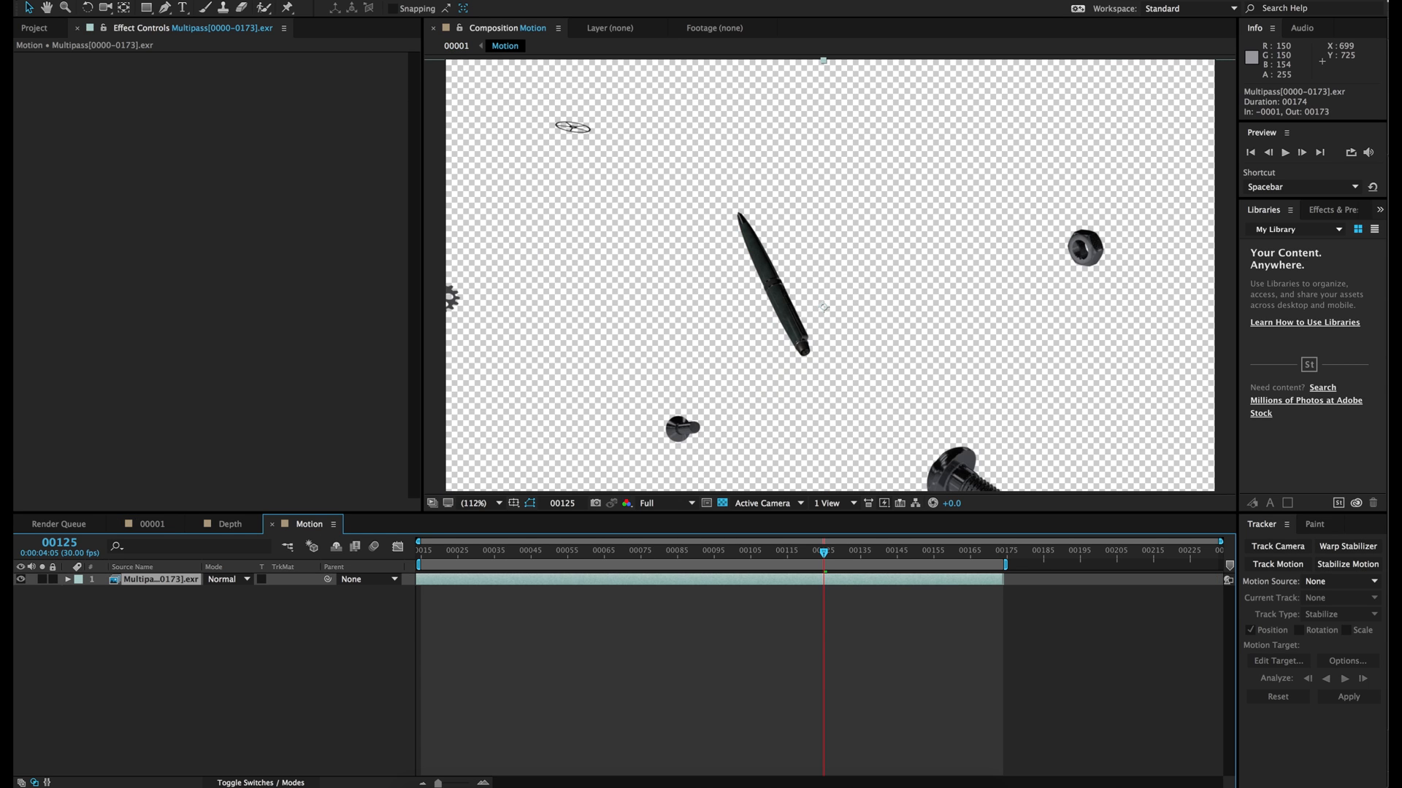
pyautogui.click(343, 10)
pyautogui.click(115, 103)
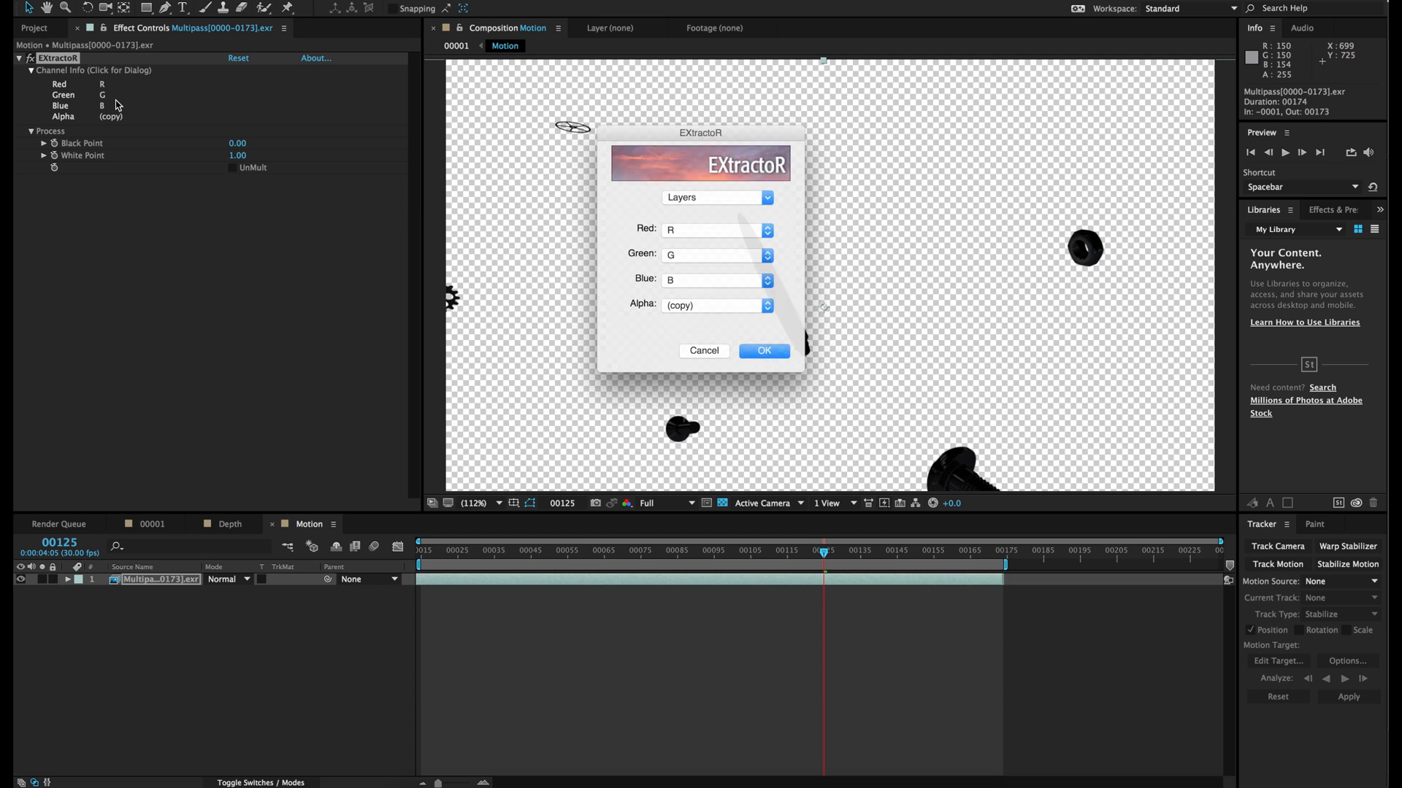
pyautogui.click(698, 196)
pyautogui.click(723, 214)
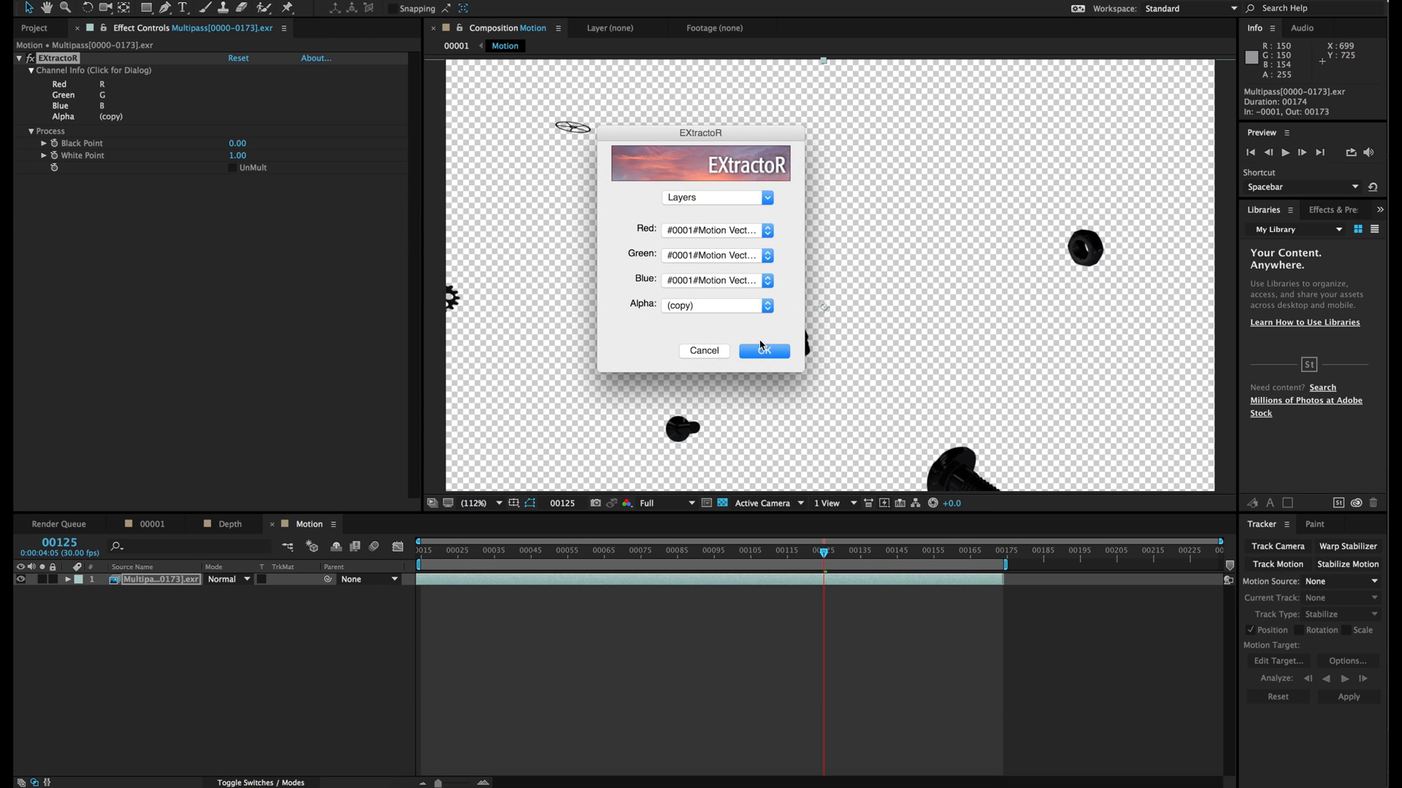
pyautogui.click(764, 352)
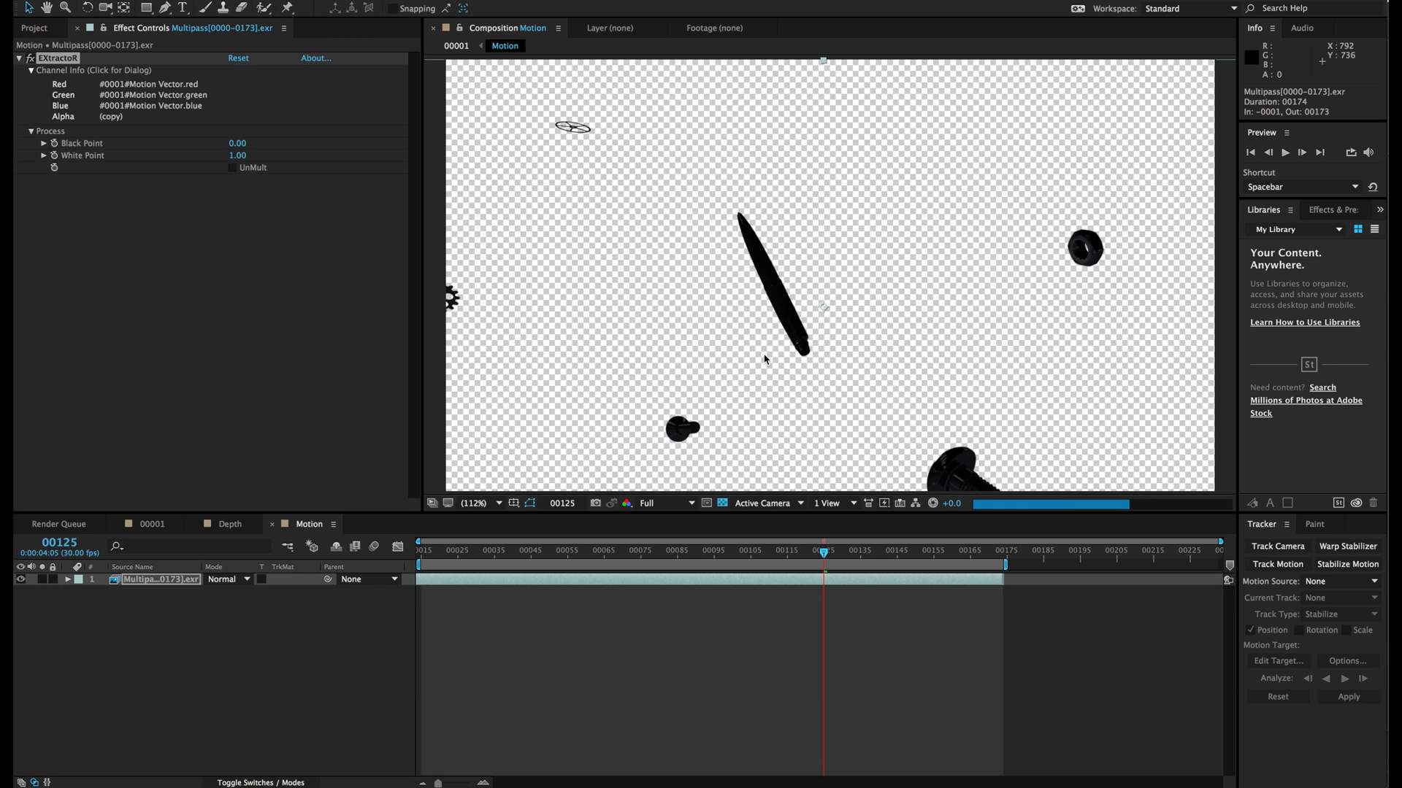
# Return to composition 00001 and hide the Motion layer.
pyautogui.click(228, 525)
pyautogui.click(150, 525)
pyautogui.click(21, 592)
pyautogui.click(20, 591)
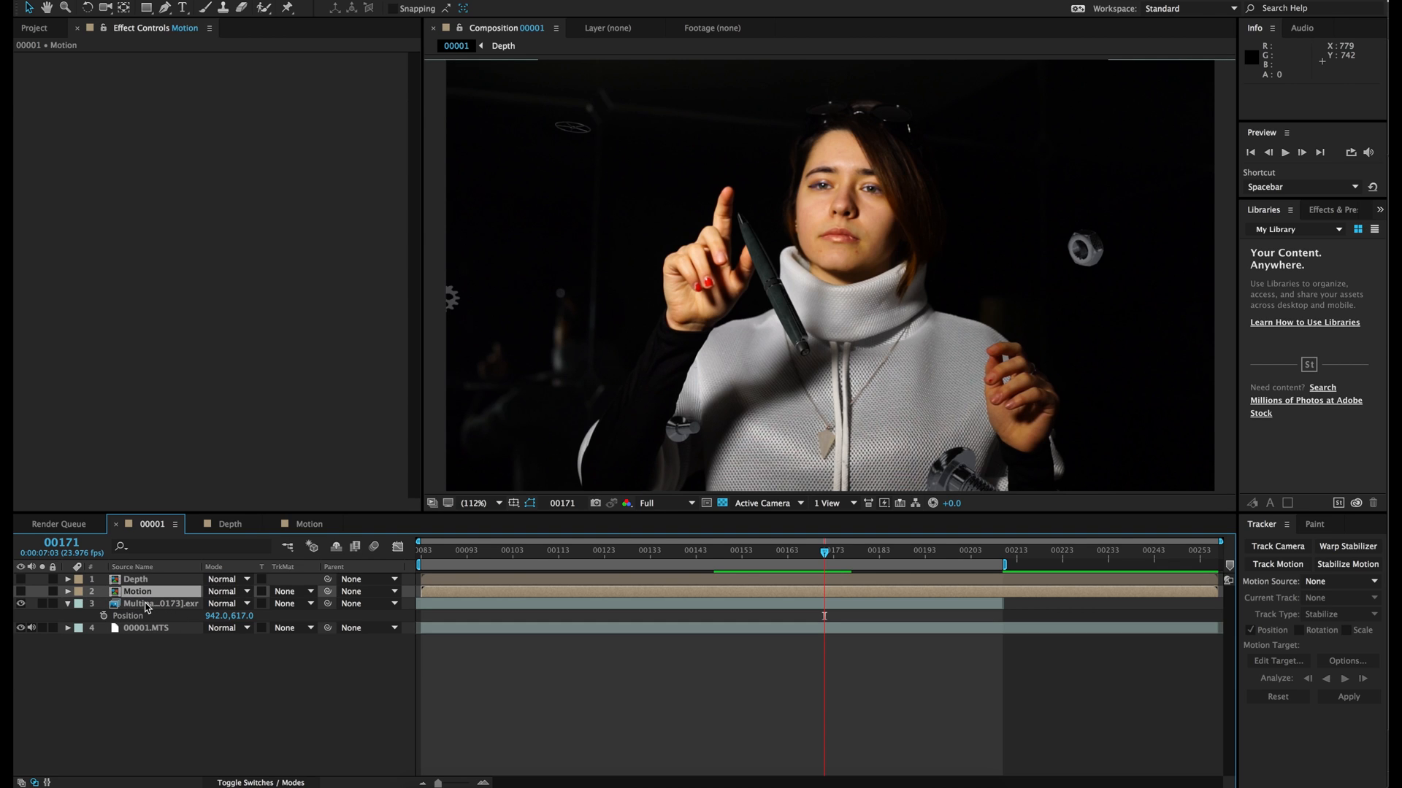
# Add an adjustment layer named "Motion Blur" and place it directly above the Multipass layer, below Motion.
pyautogui.click(286, 0)
pyautogui.moveTo(306, 0)
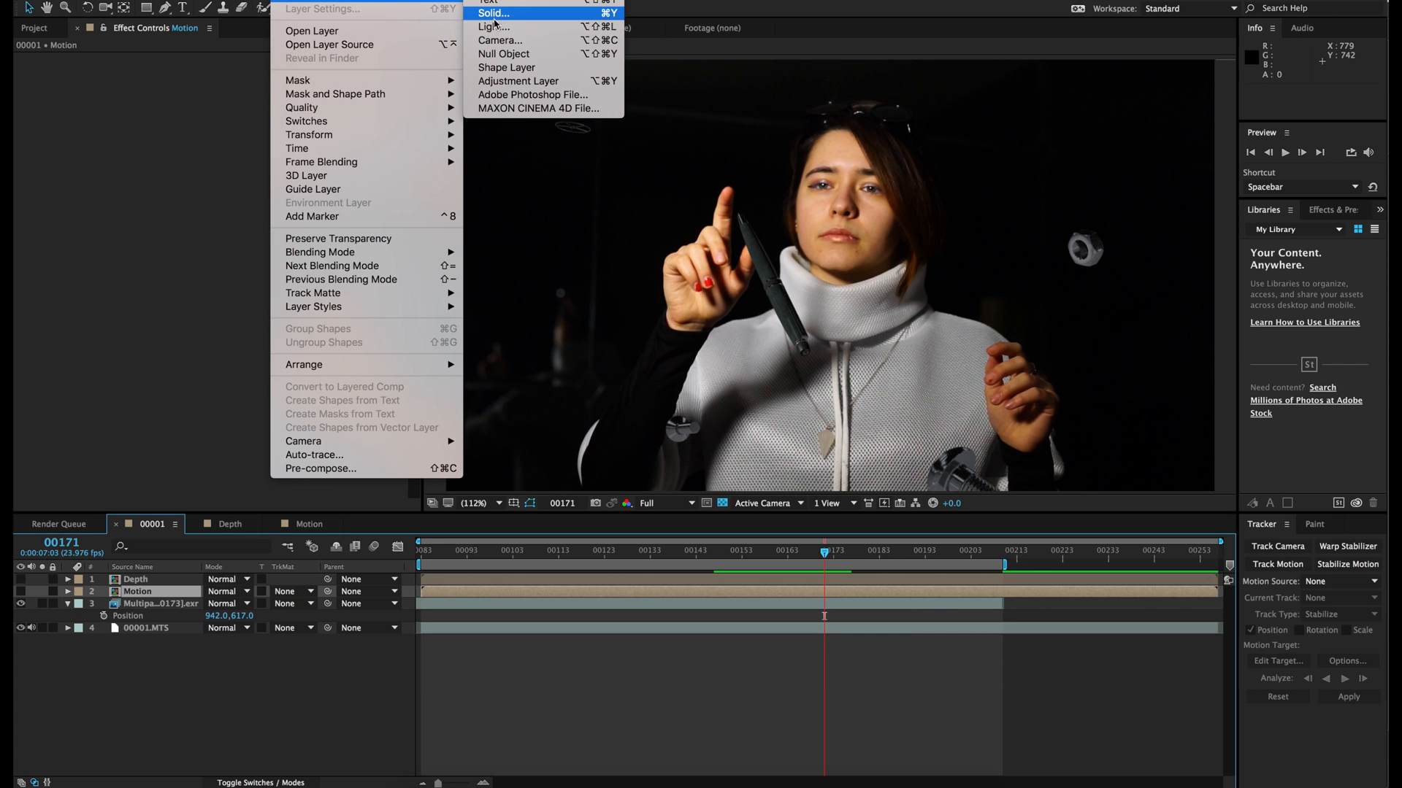
pyautogui.click(500, 84)
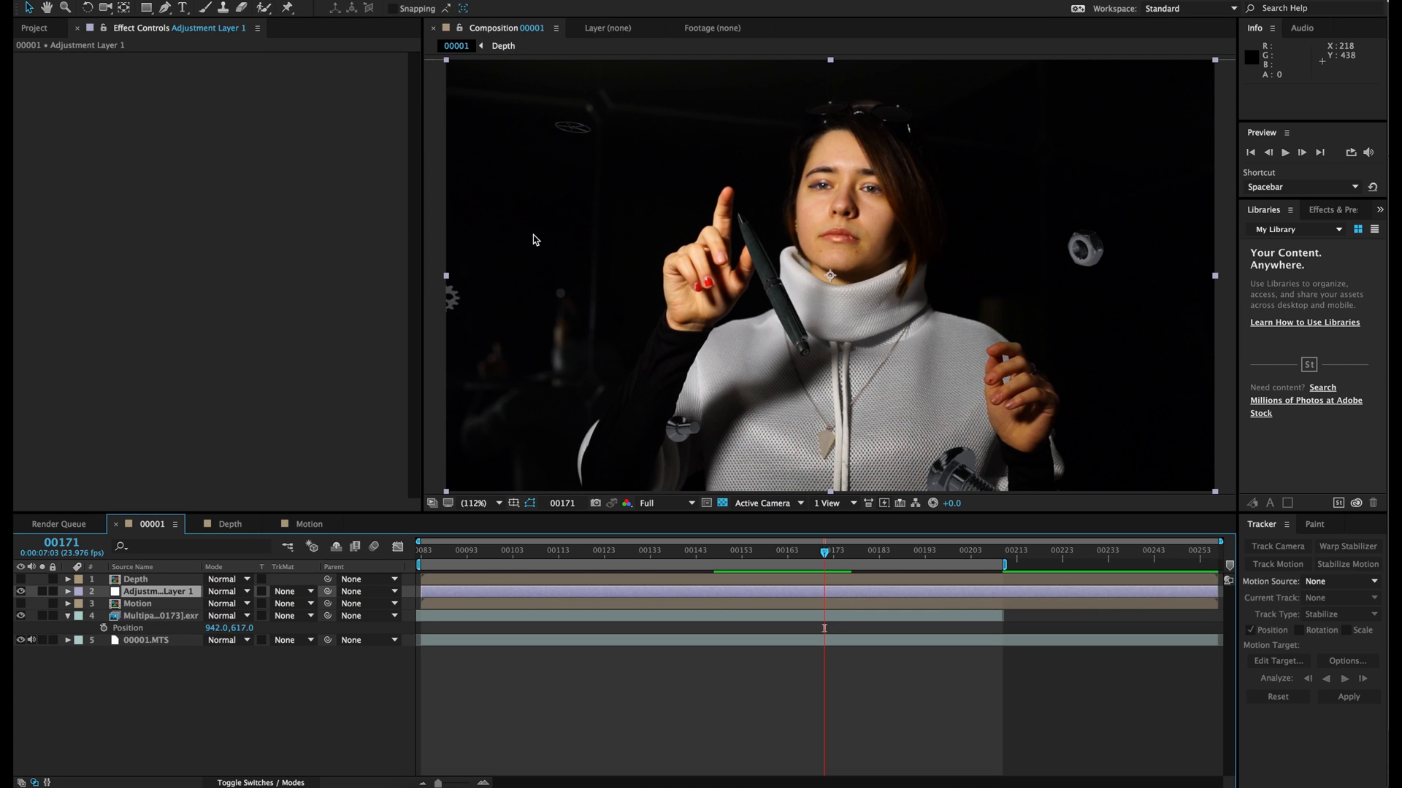
pyautogui.press('Return')
pyautogui.write('Motion Blur')
pyautogui.press('Return')
pyautogui.moveTo(150, 593); pyautogui.dragTo(152, 617)
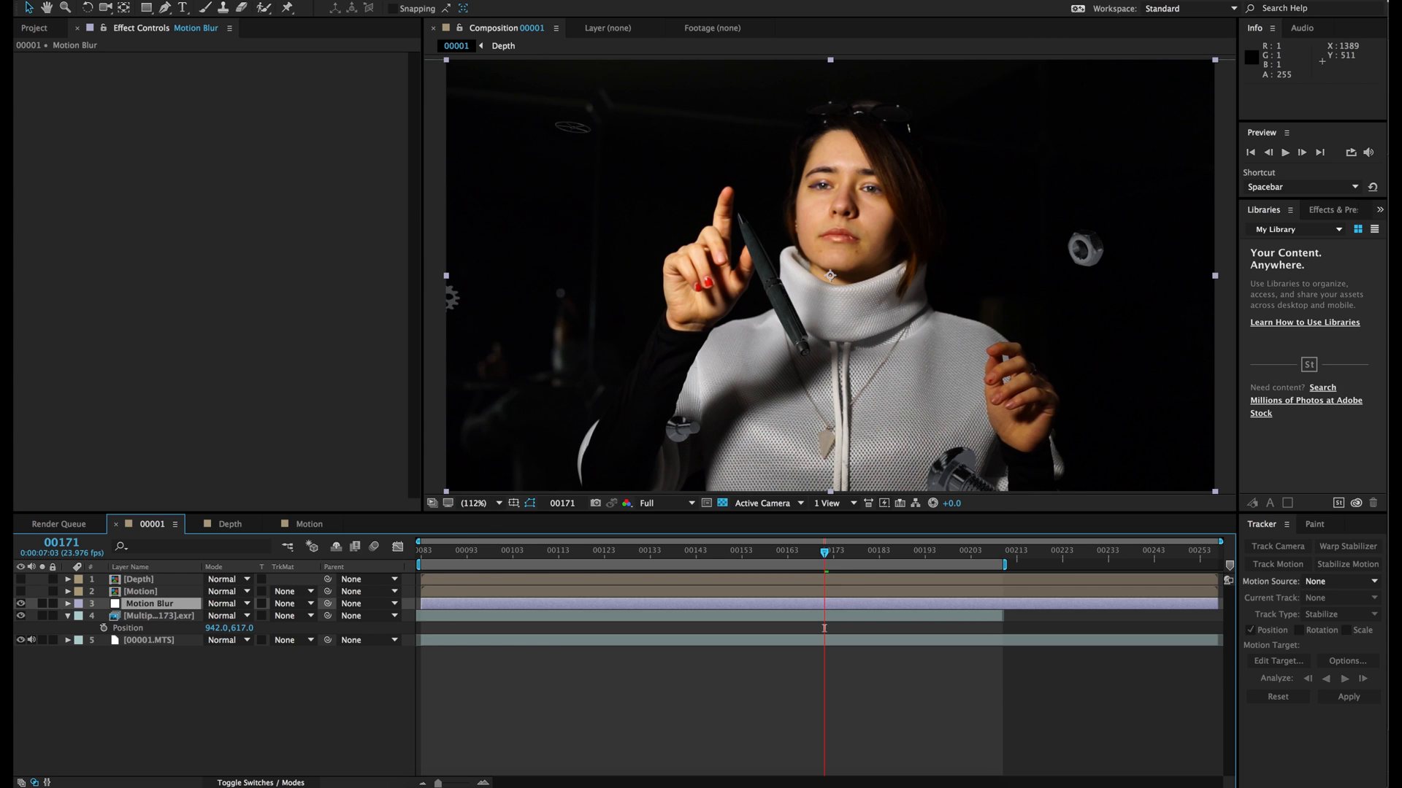
# Apply RSMB Pro Vectors to the Motion Blur layer and choose the Motion layer as its motion vectors.
pyautogui.click(328, 1)
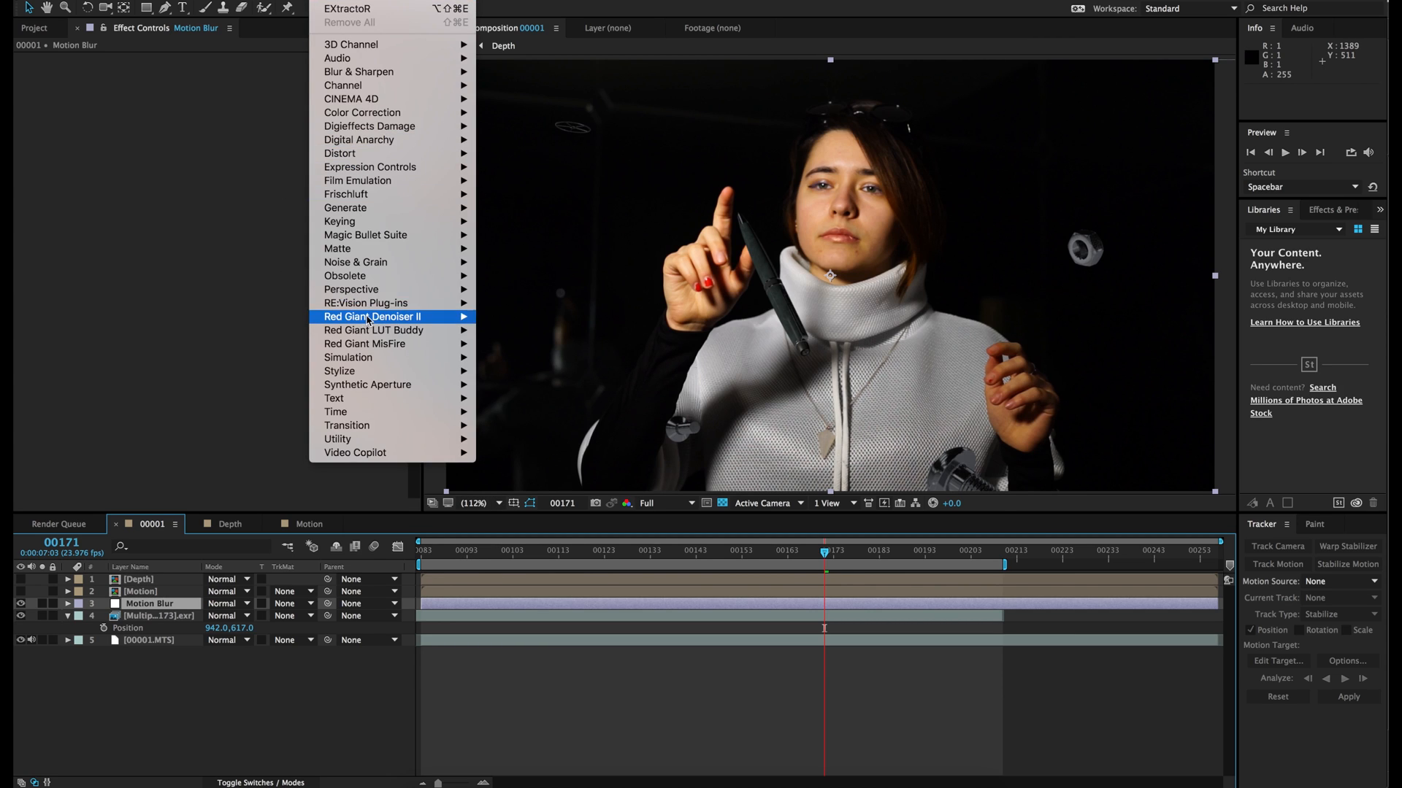
pyautogui.moveTo(363, 303)
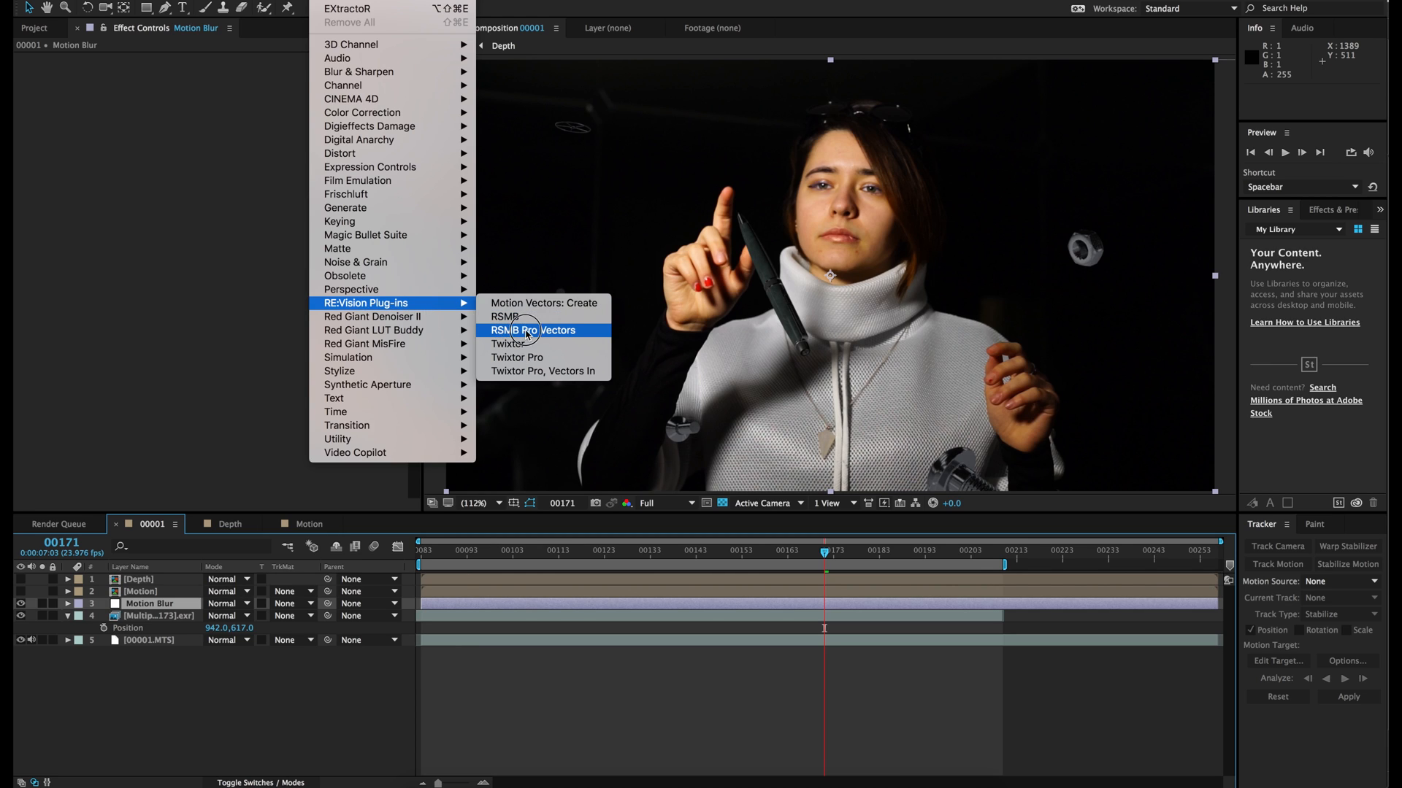
pyautogui.click(501, 335)
pyautogui.click(250, 71)
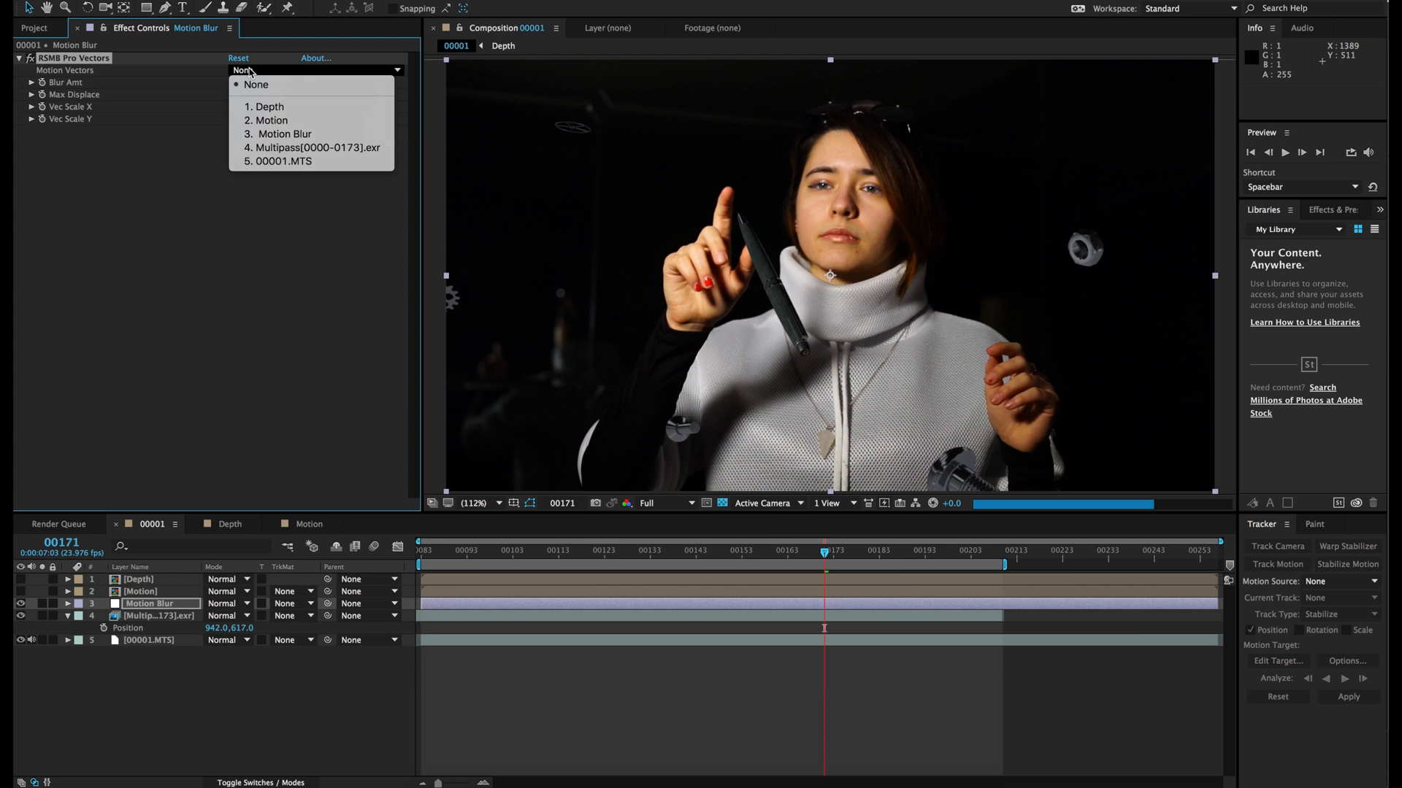
pyautogui.click(272, 121)
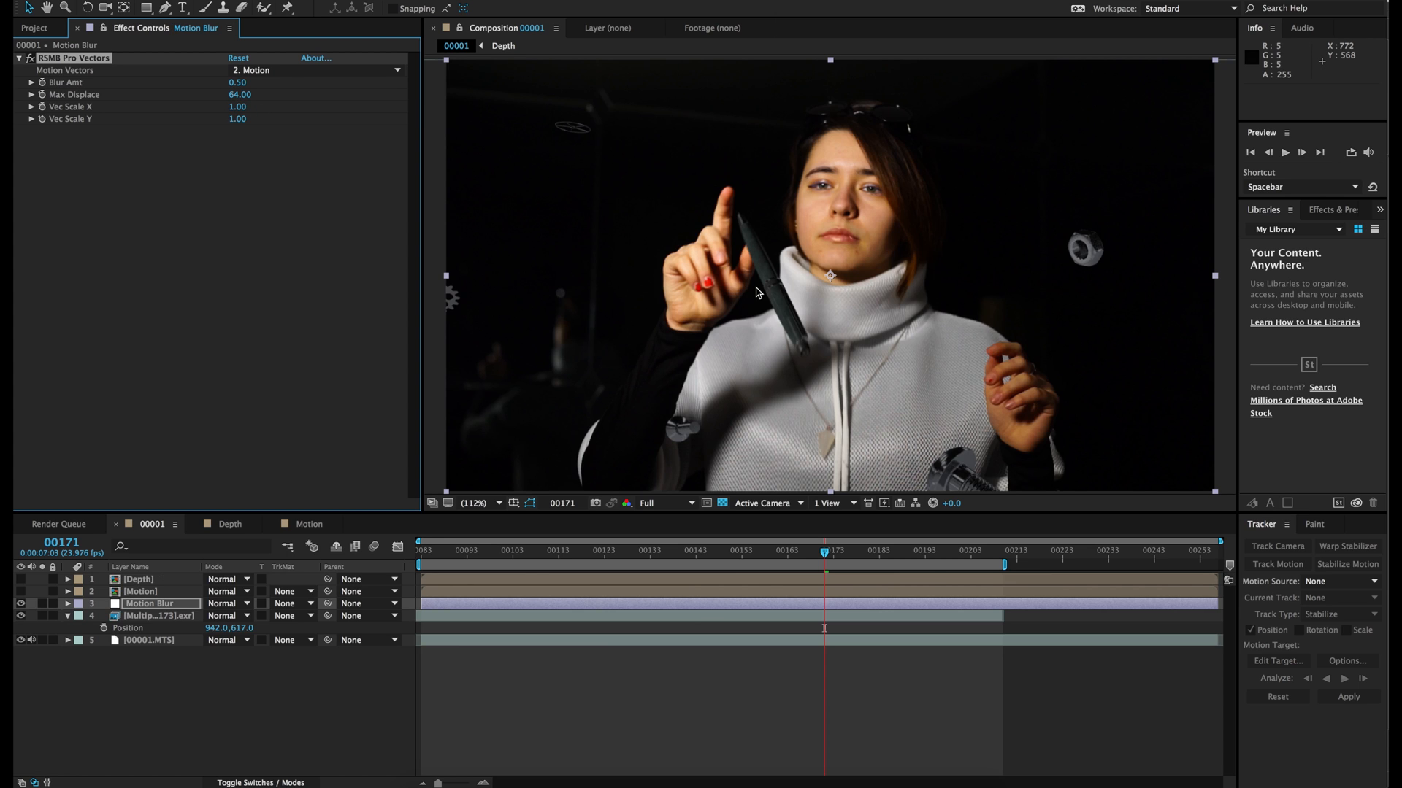
# Zoom in on the pen and toggle the Motion Blur layer's visibility to compare the frame with and without the blur.
pyautogui.scroll(4, 791, 287)
pyautogui.scroll(-2, 792, 287)
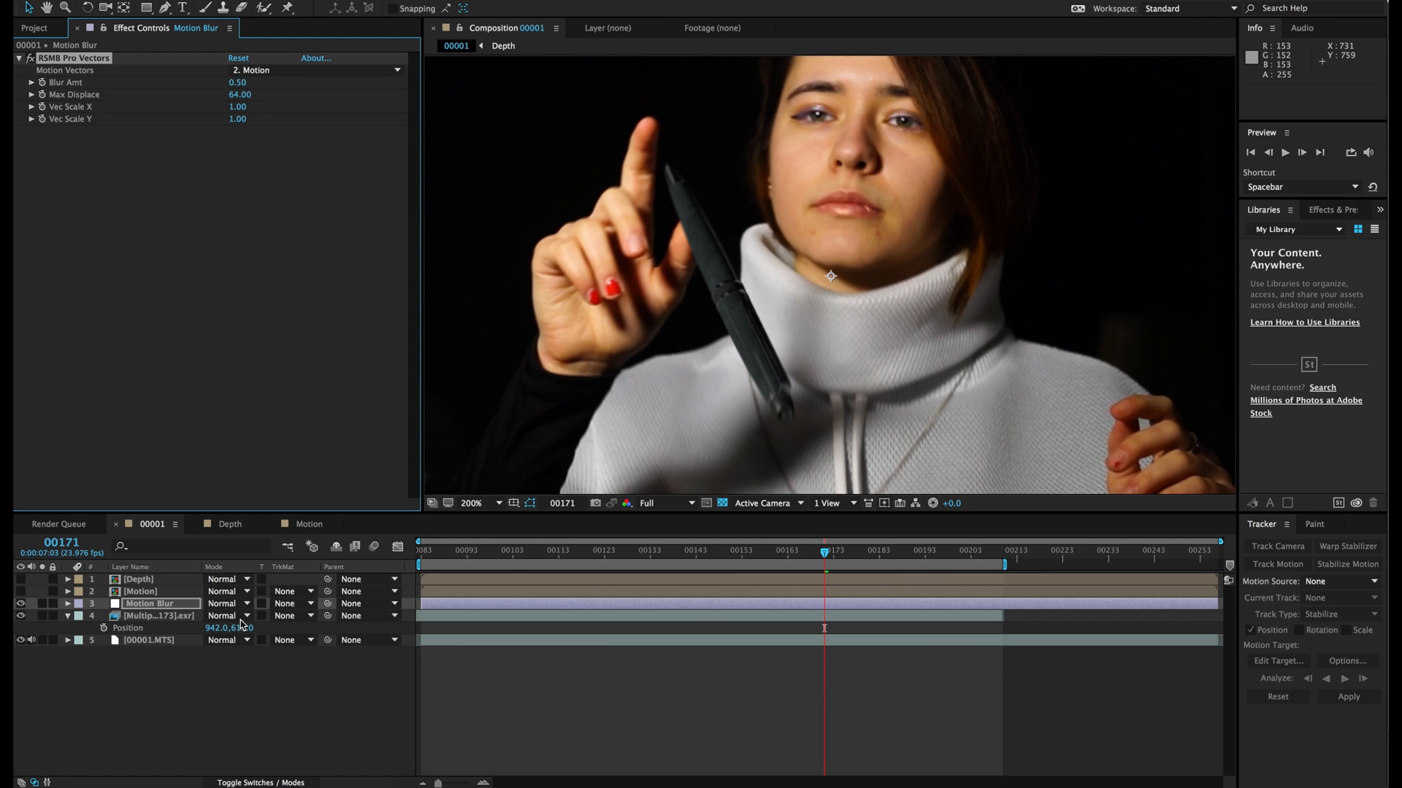
pyautogui.click(21, 603)
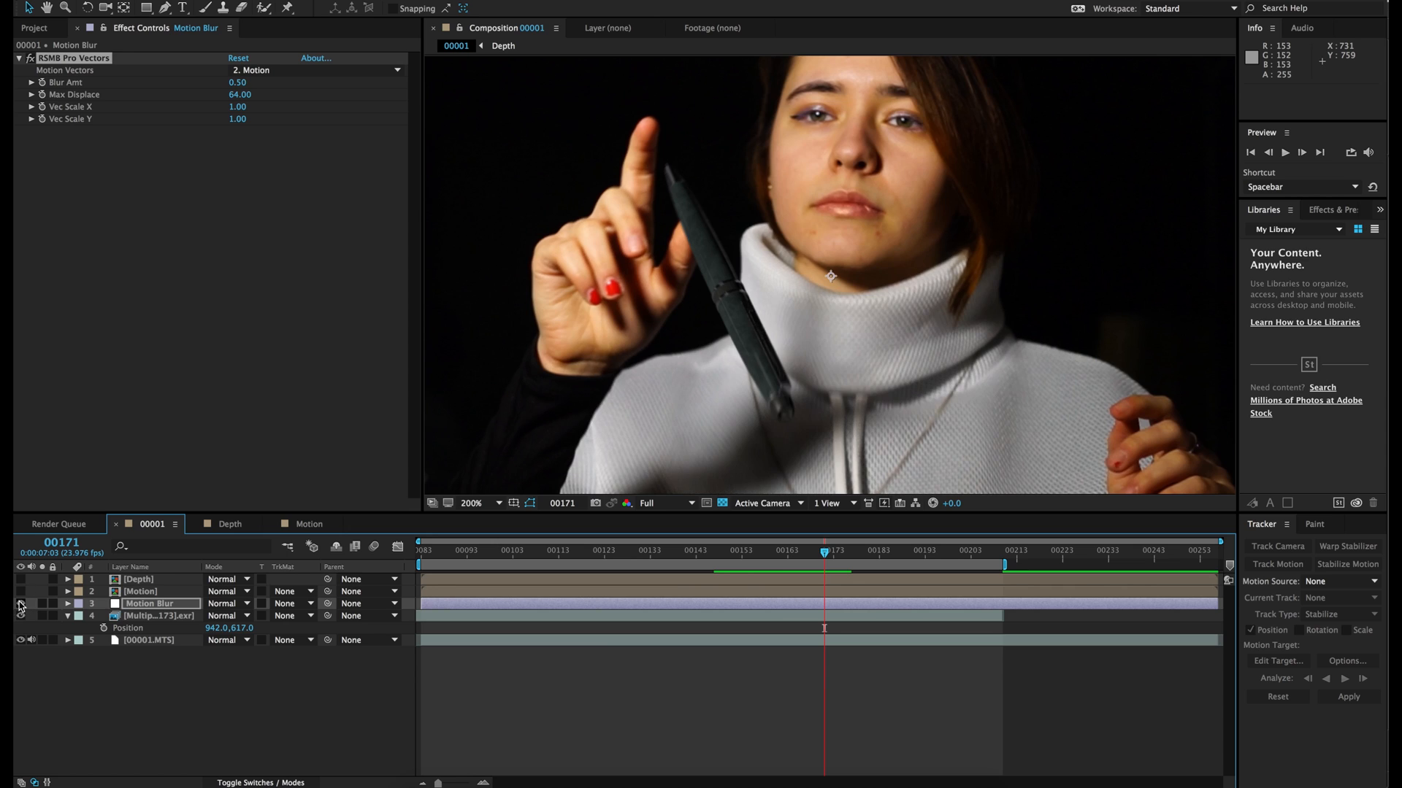
pyautogui.click(20, 604)
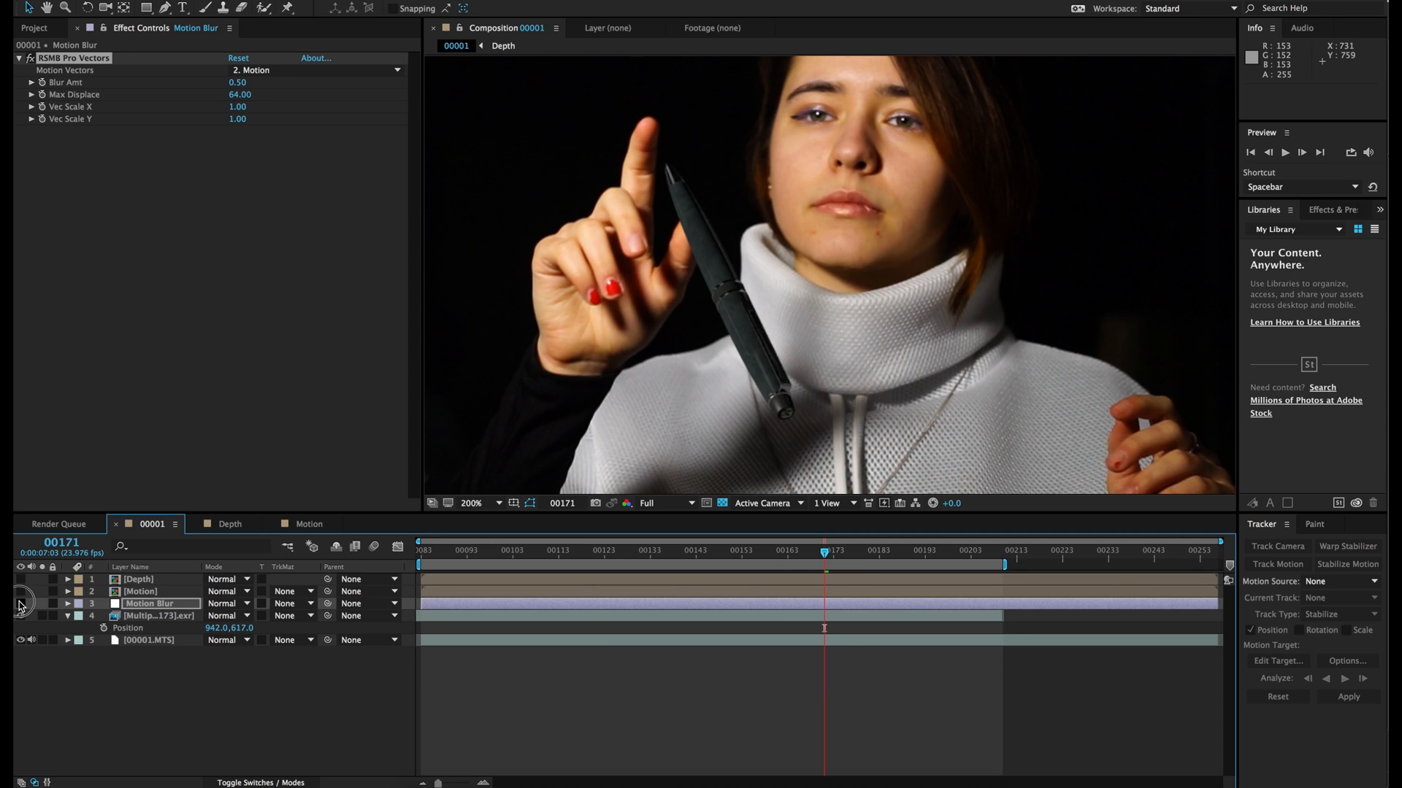
pyautogui.click(20, 606)
pyautogui.click(21, 605)
pyautogui.click(20, 605)
pyautogui.click(21, 605)
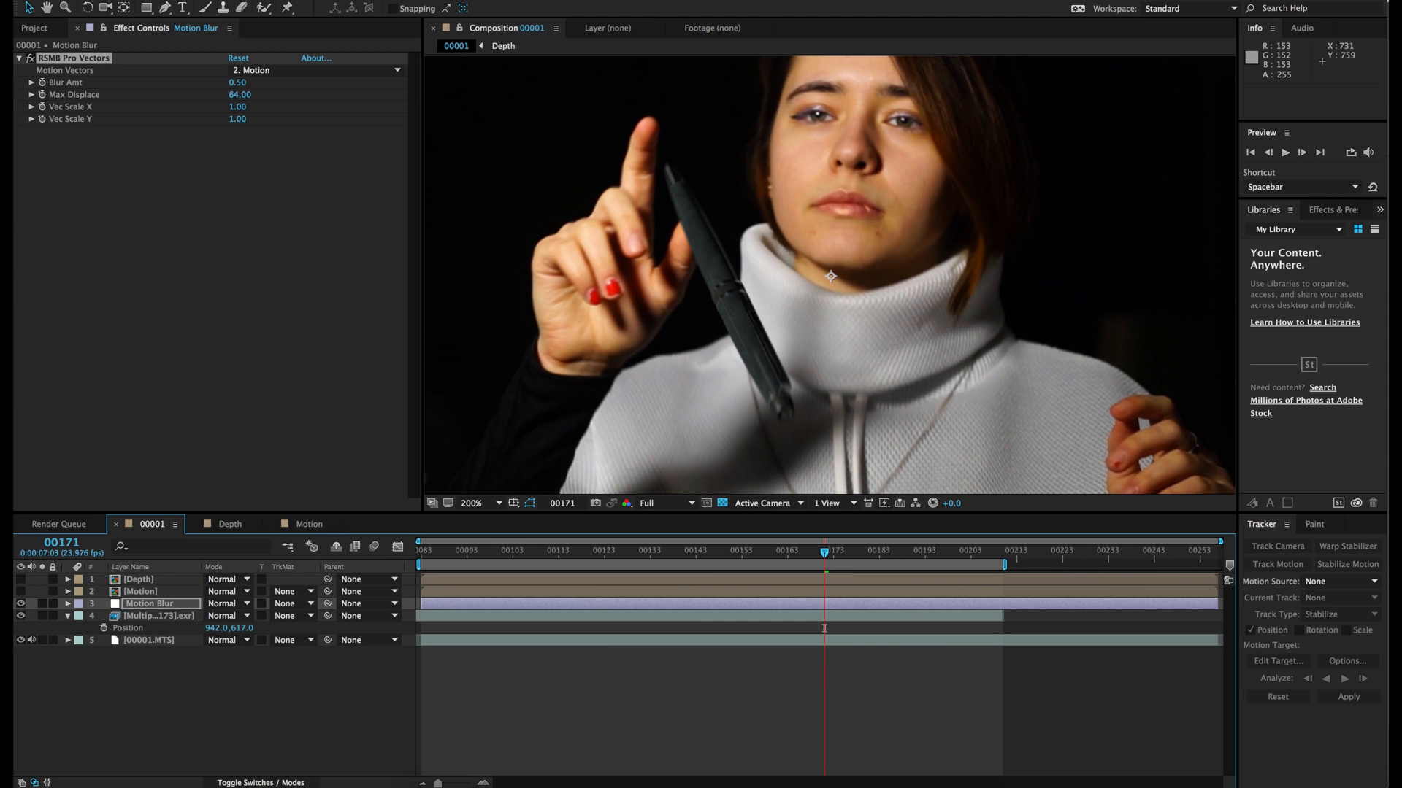
# Add a new adjustment layer above the Motion Blur layer and name it "DOF".
pyautogui.click(289, 0)
pyautogui.moveTo(315, 0)
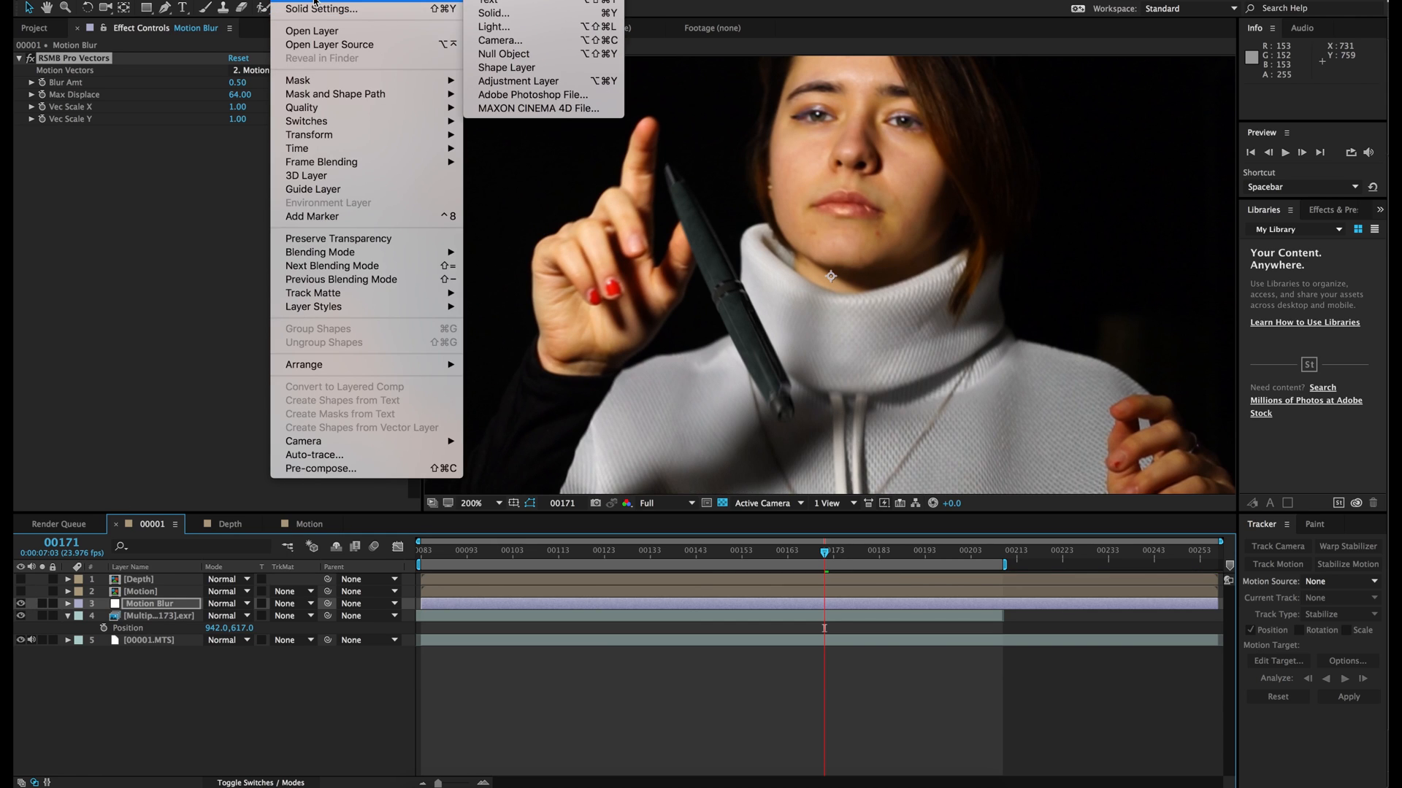
pyautogui.click(518, 81)
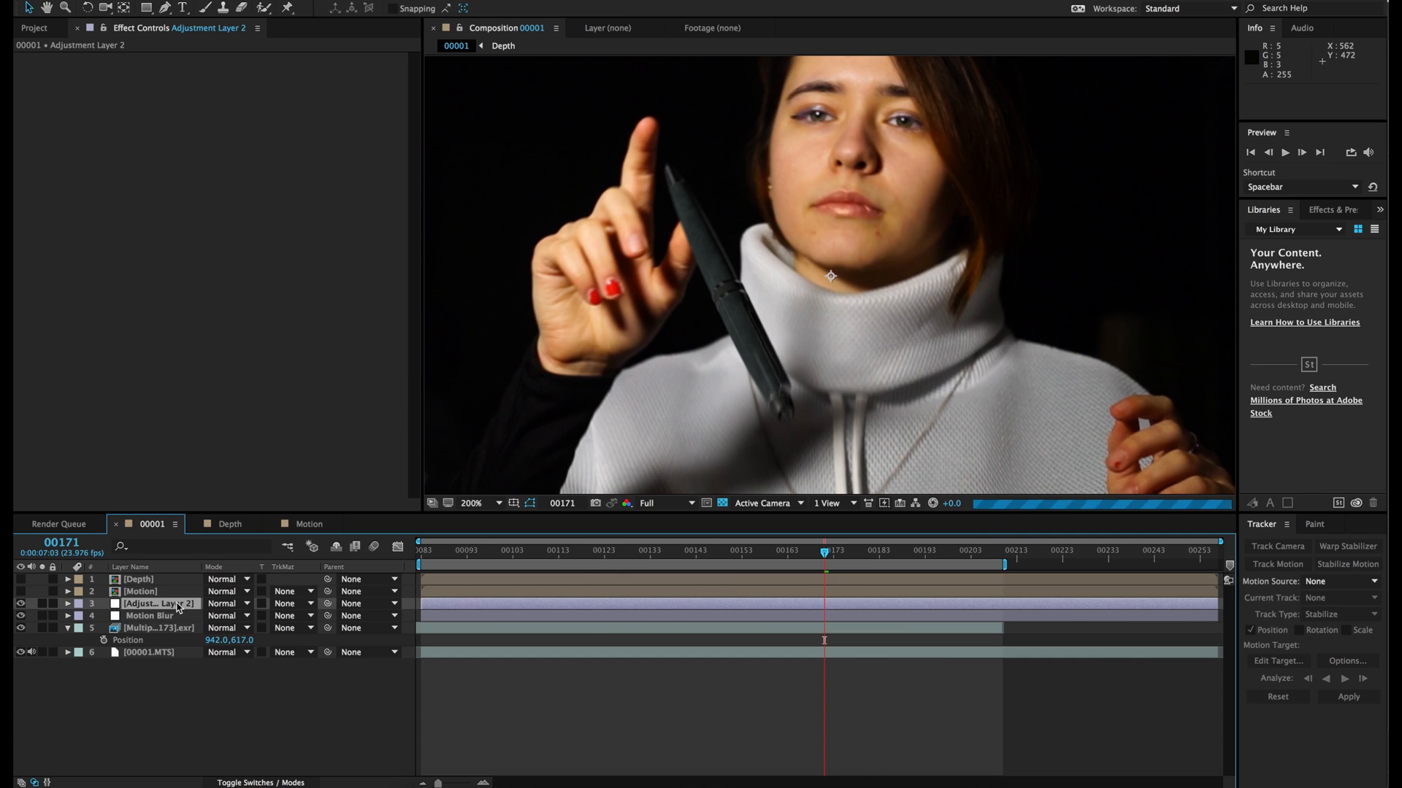
pyautogui.press('Return')
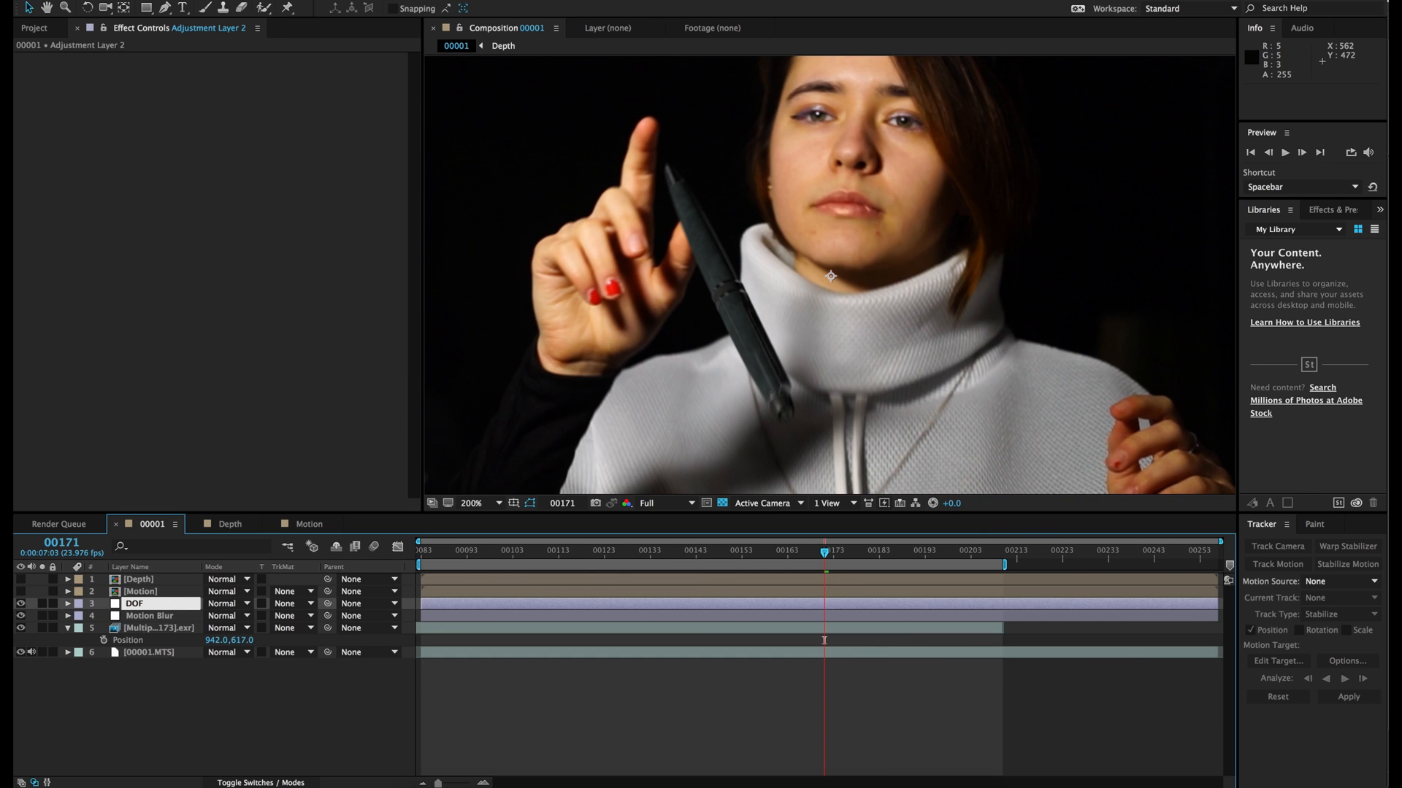
pyautogui.press('Return')
# Apply Frischluft's FL Depth Of Field effect to the DOF layer and choose the Depth layer as its depth layer.
pyautogui.click(1329, 210)
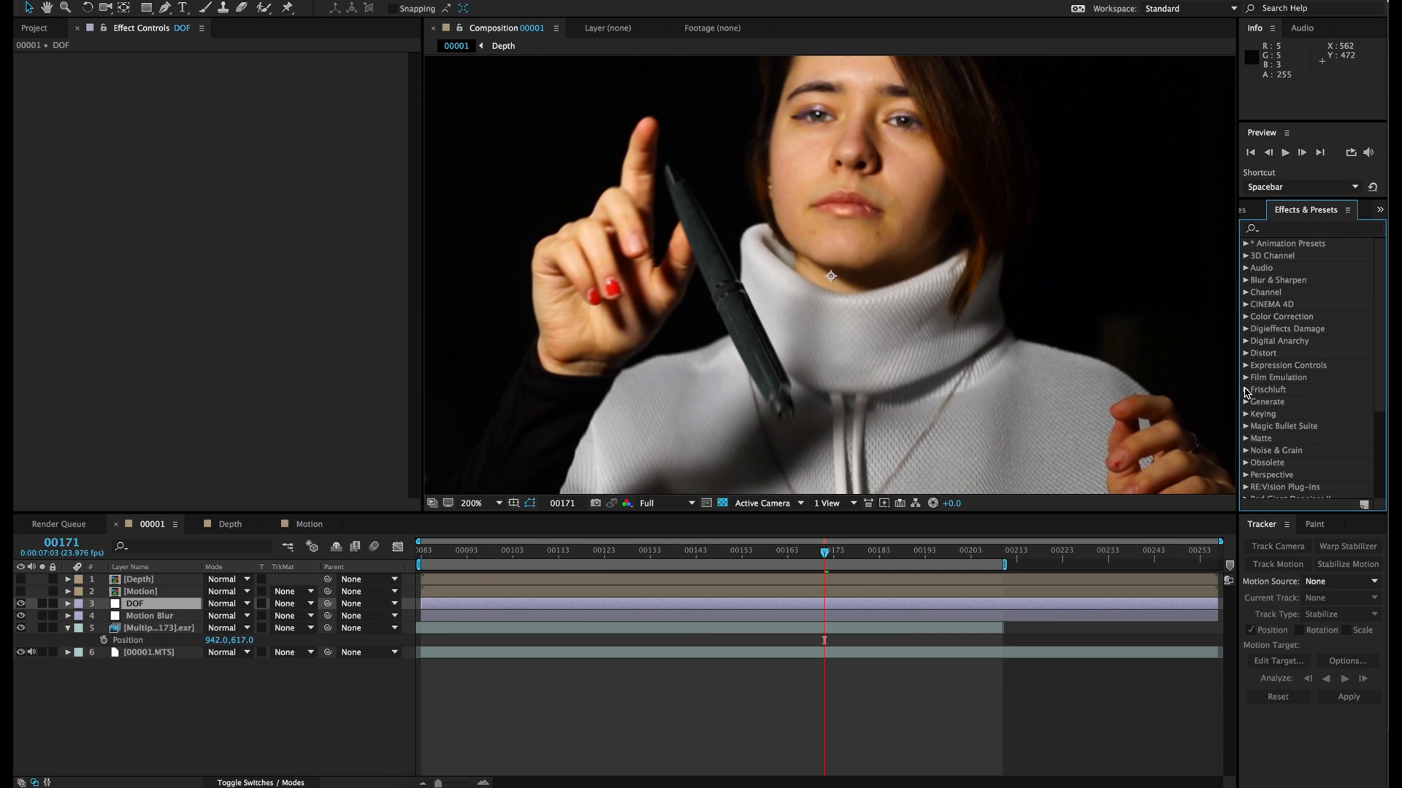
pyautogui.click(1245, 391)
pyautogui.moveTo(1310, 402); pyautogui.dragTo(803, 611)
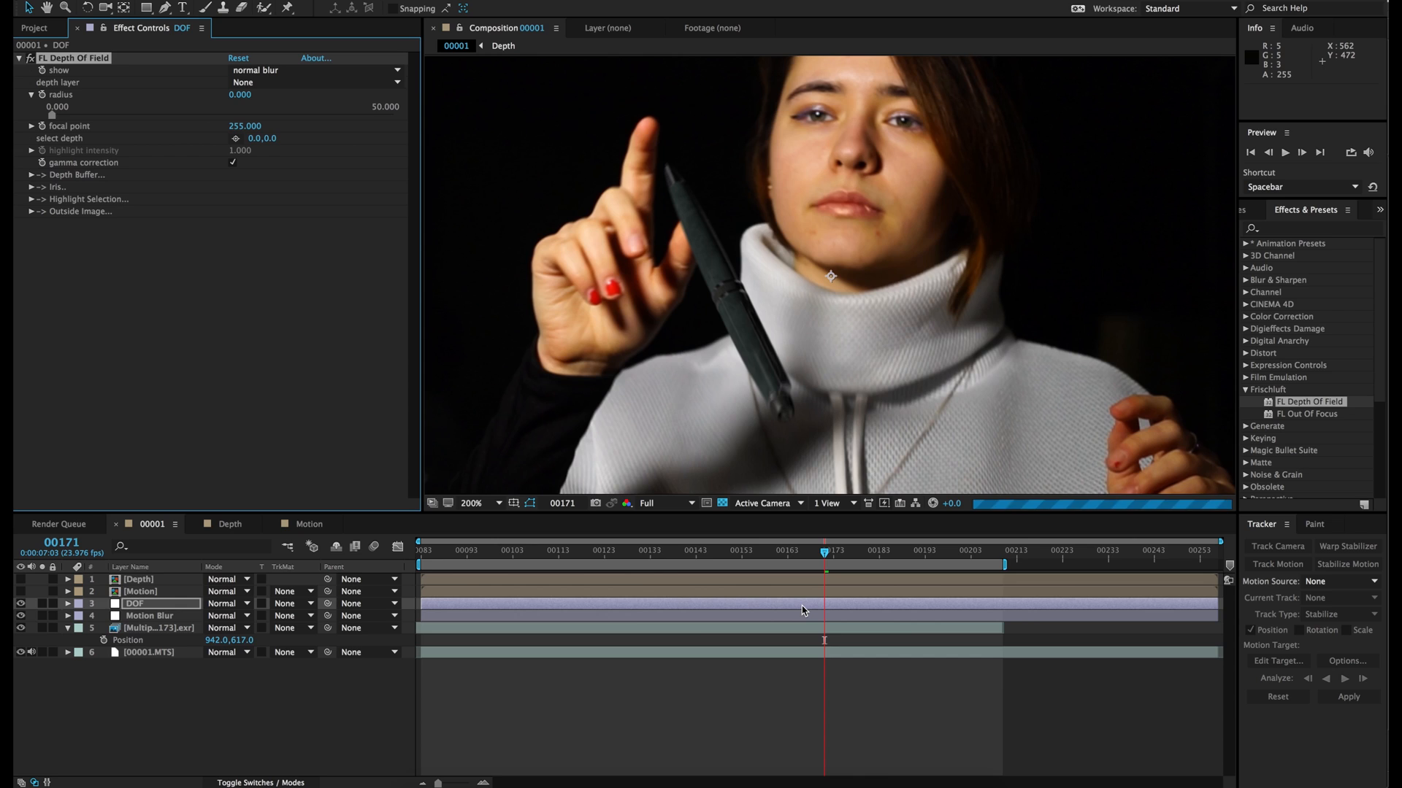
pyautogui.click(264, 82)
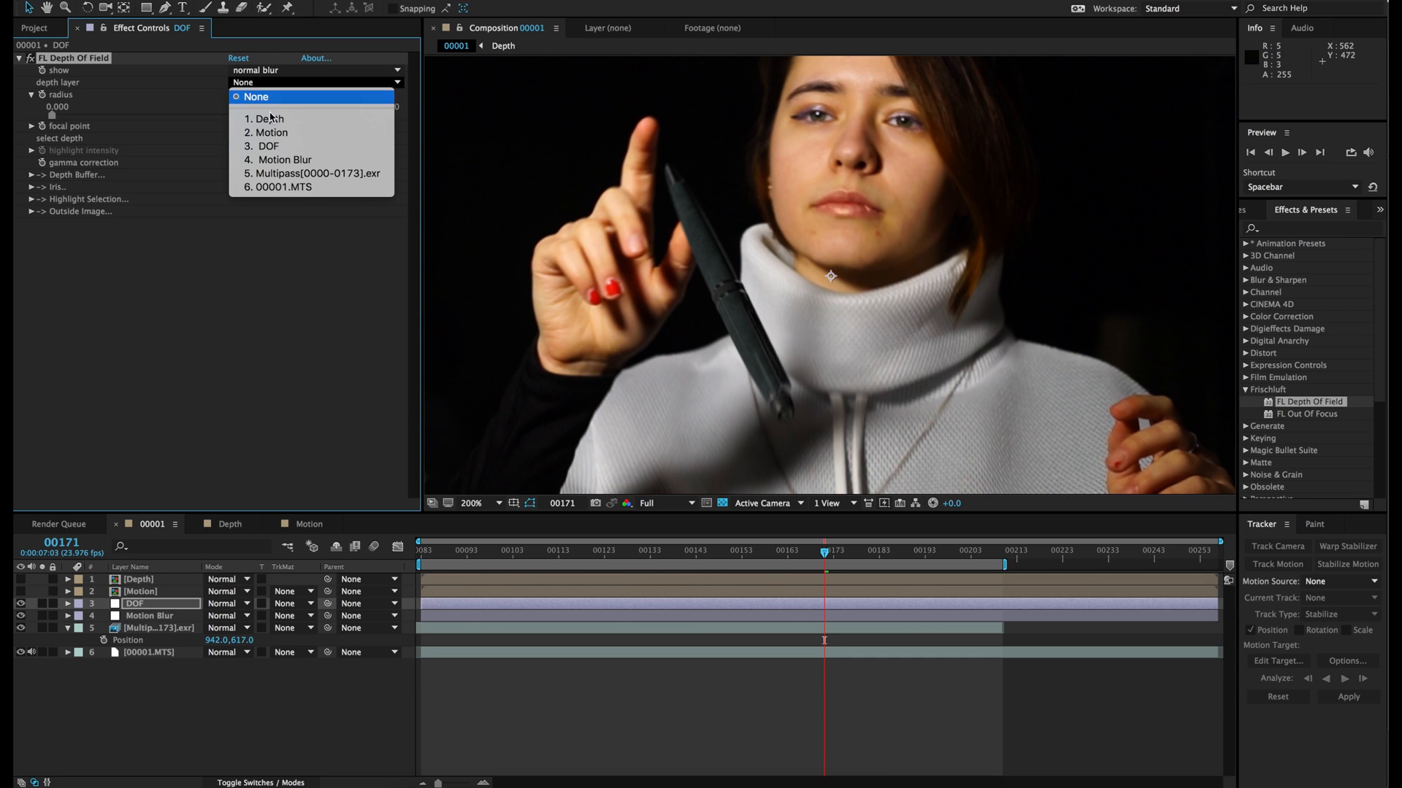
pyautogui.click(270, 119)
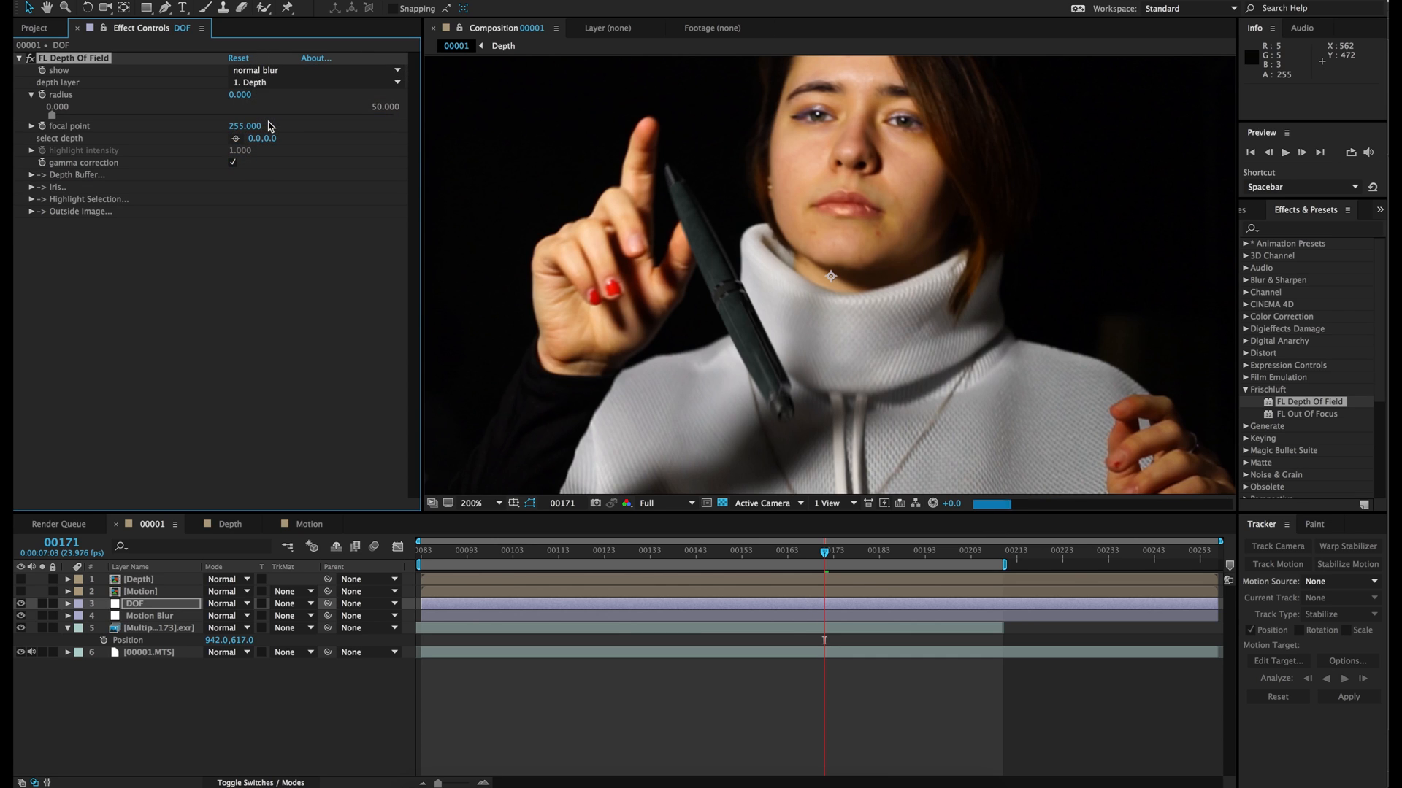
# Show the sharp zone with a radius of about 7.4 and sample the focal depth on the pen at about 801, 531.
pyautogui.click(268, 70)
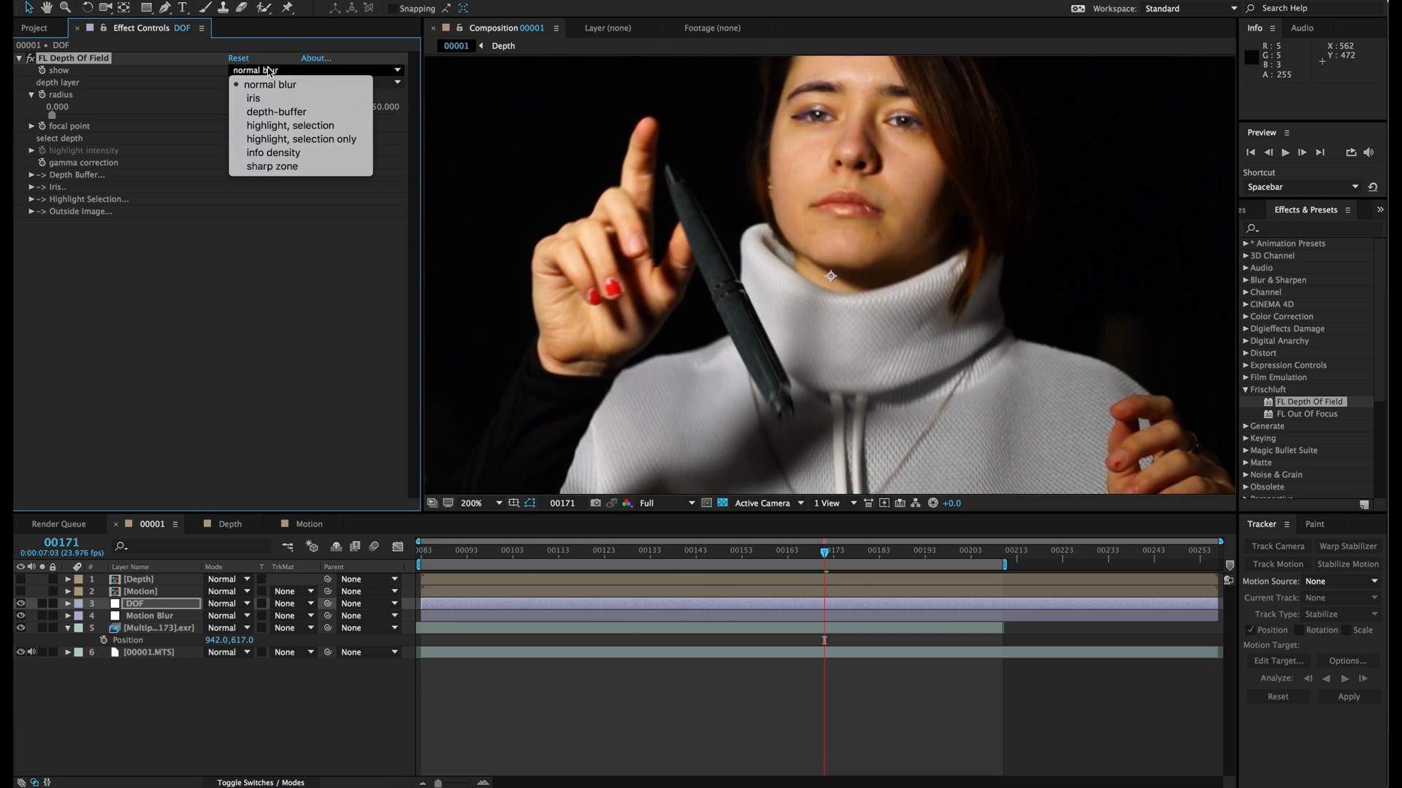
pyautogui.click(267, 167)
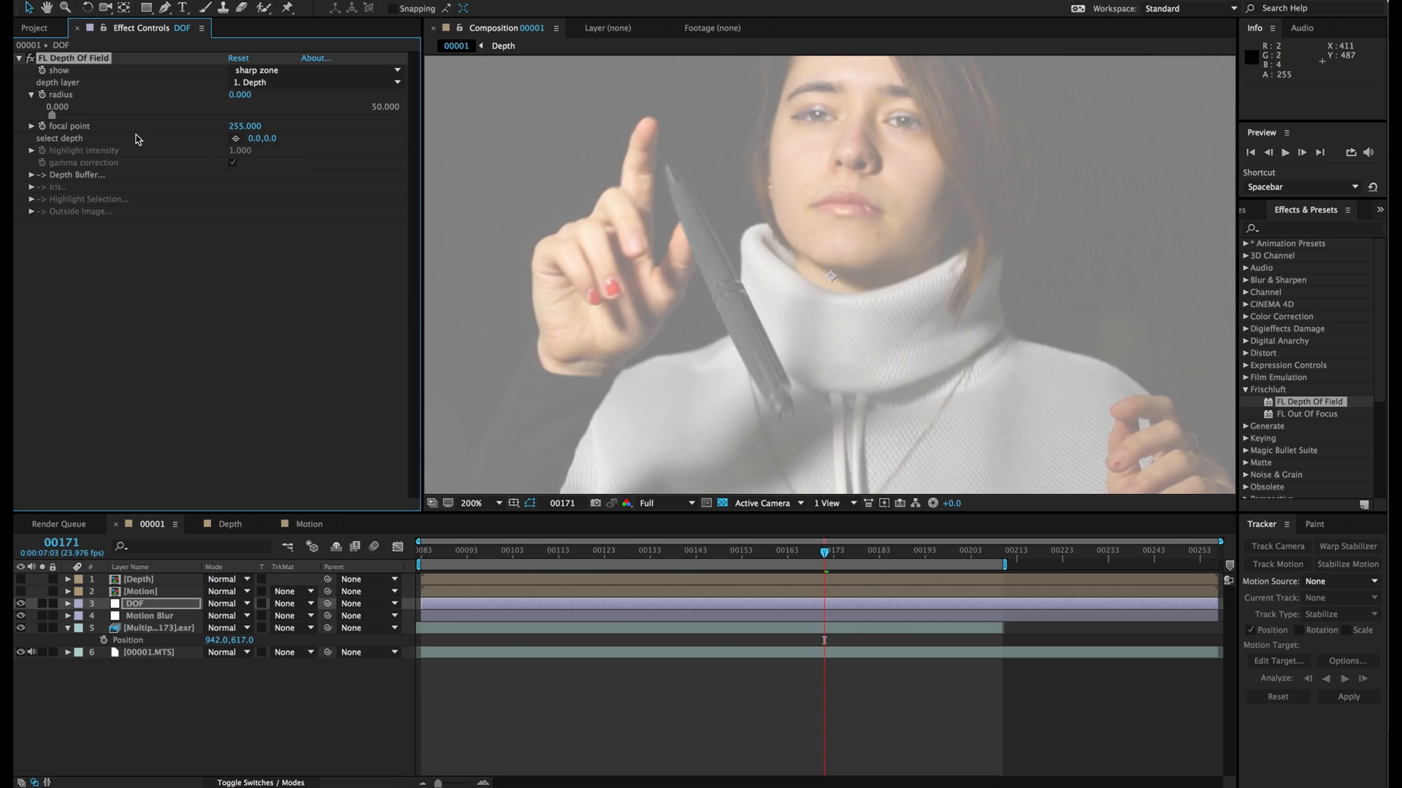
pyautogui.moveTo(75, 116); pyautogui.dragTo(105, 121)
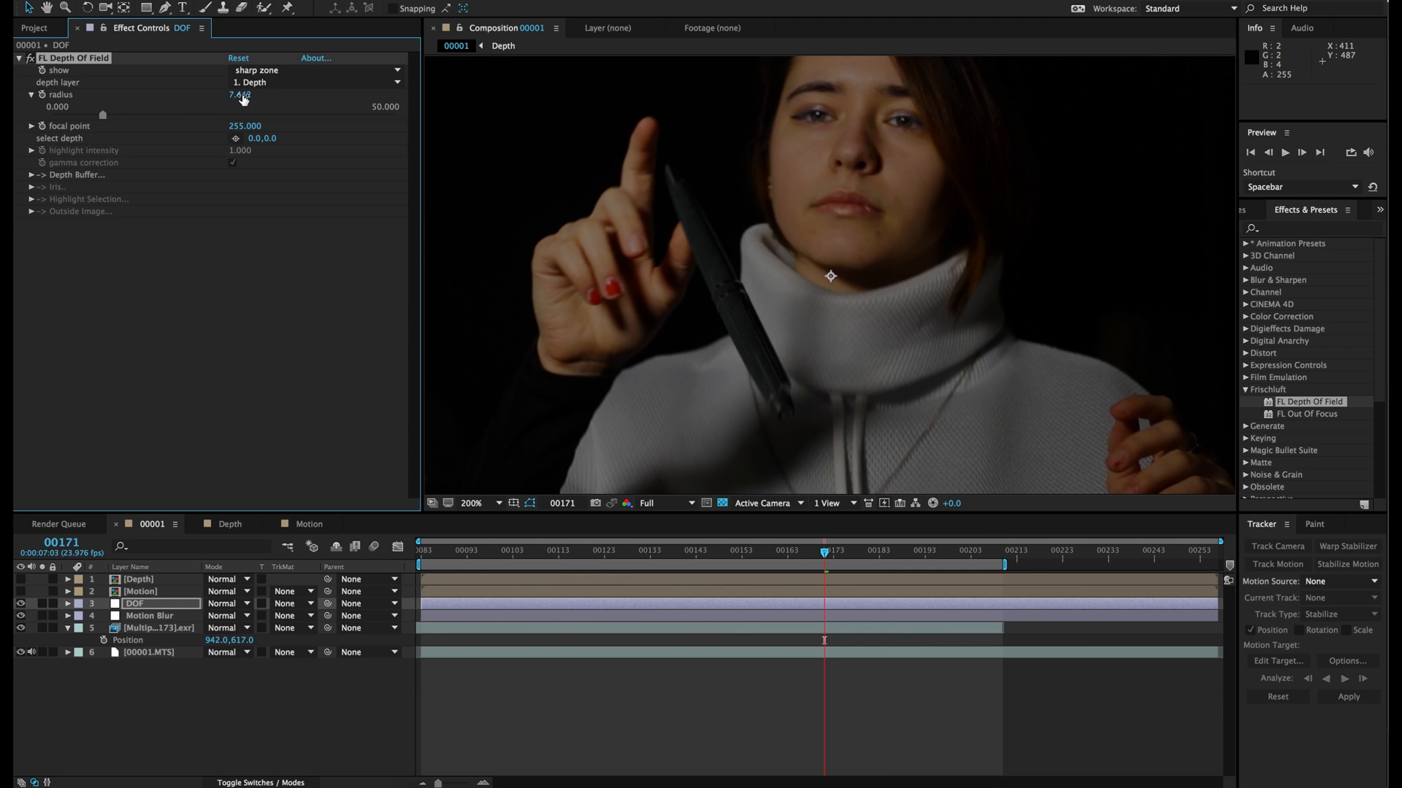
pyautogui.click(236, 138)
pyautogui.click(717, 272)
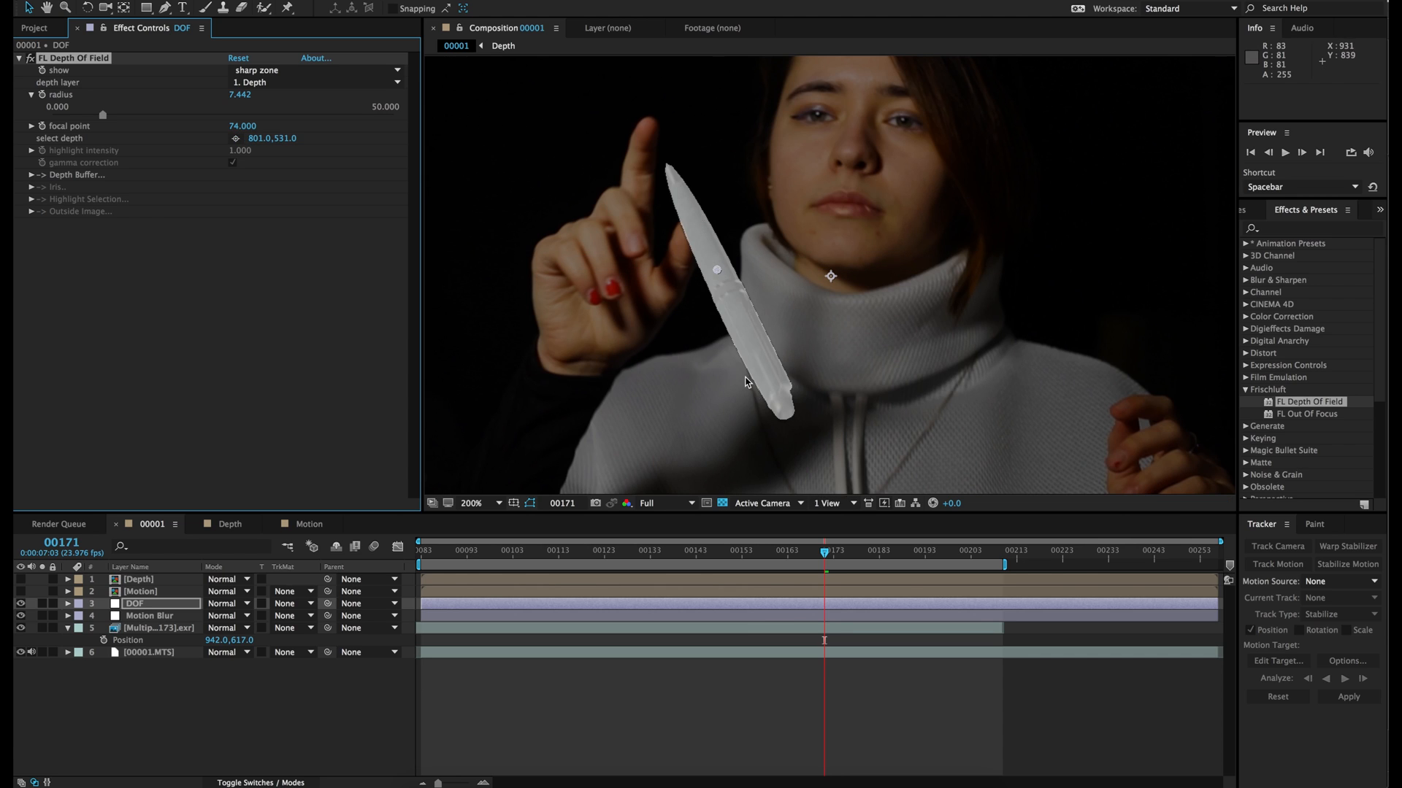
# Switch the depth of field display back to normal blur and set the radius to 25.
pyautogui.click(264, 70)
pyautogui.click(264, 84)
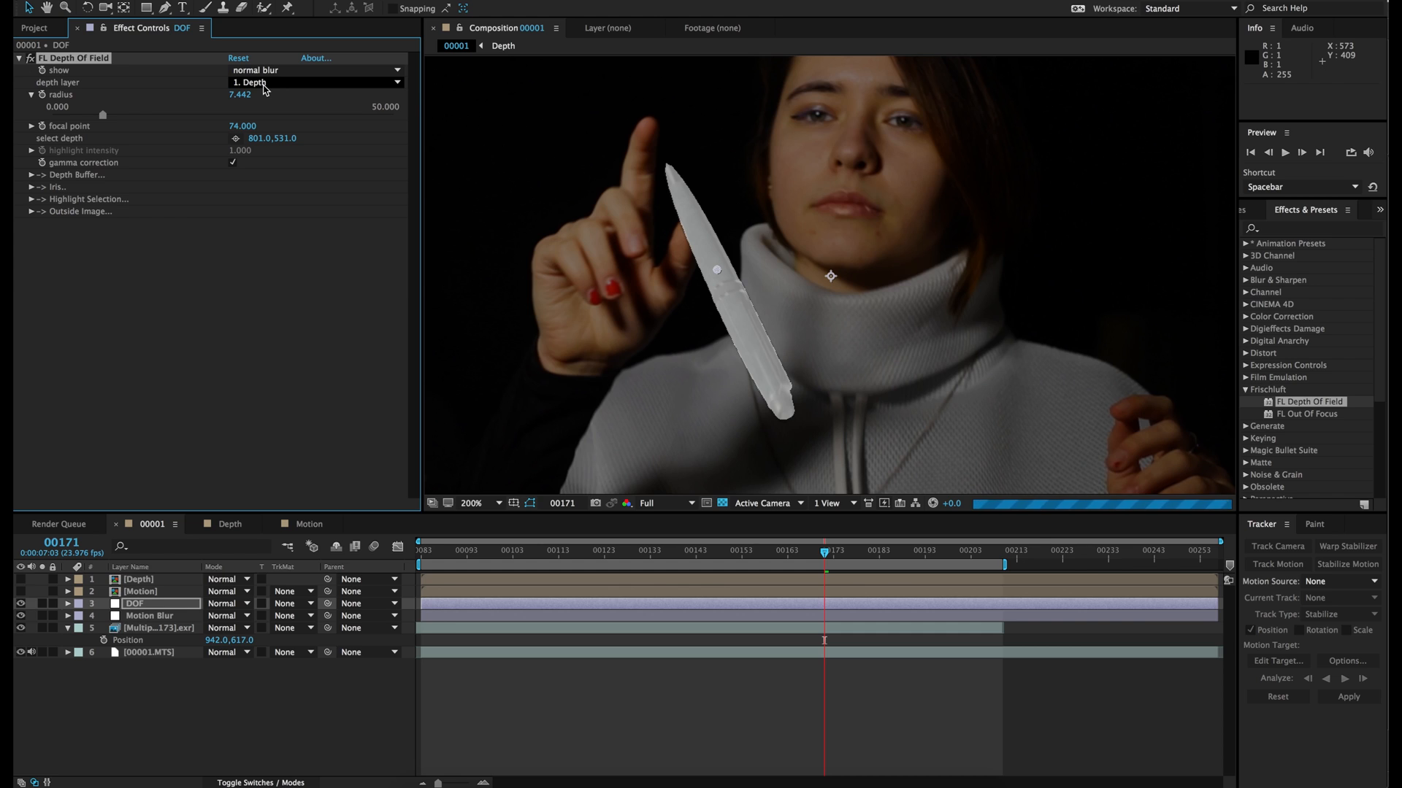
pyautogui.click(249, 94)
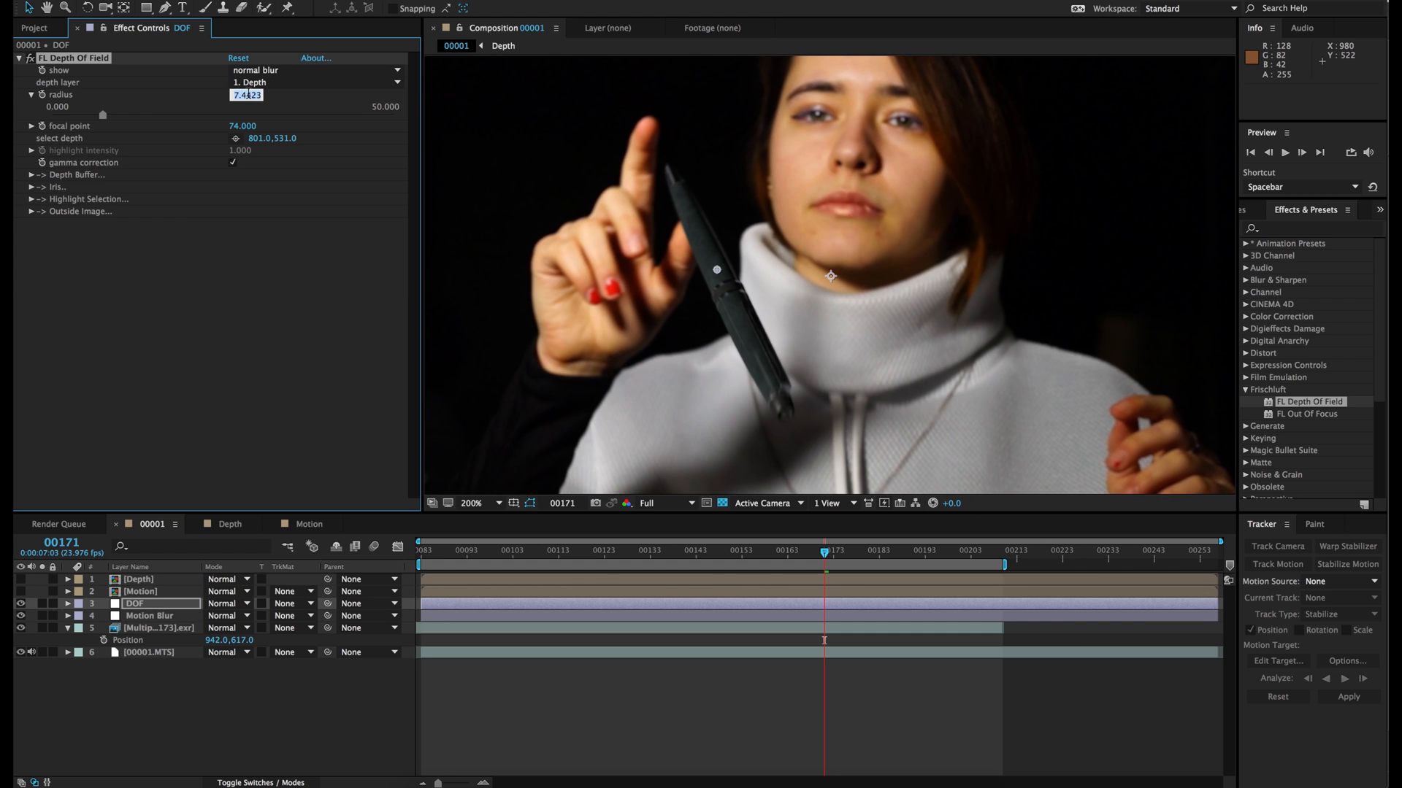
pyautogui.write('25')
pyautogui.press('Return')
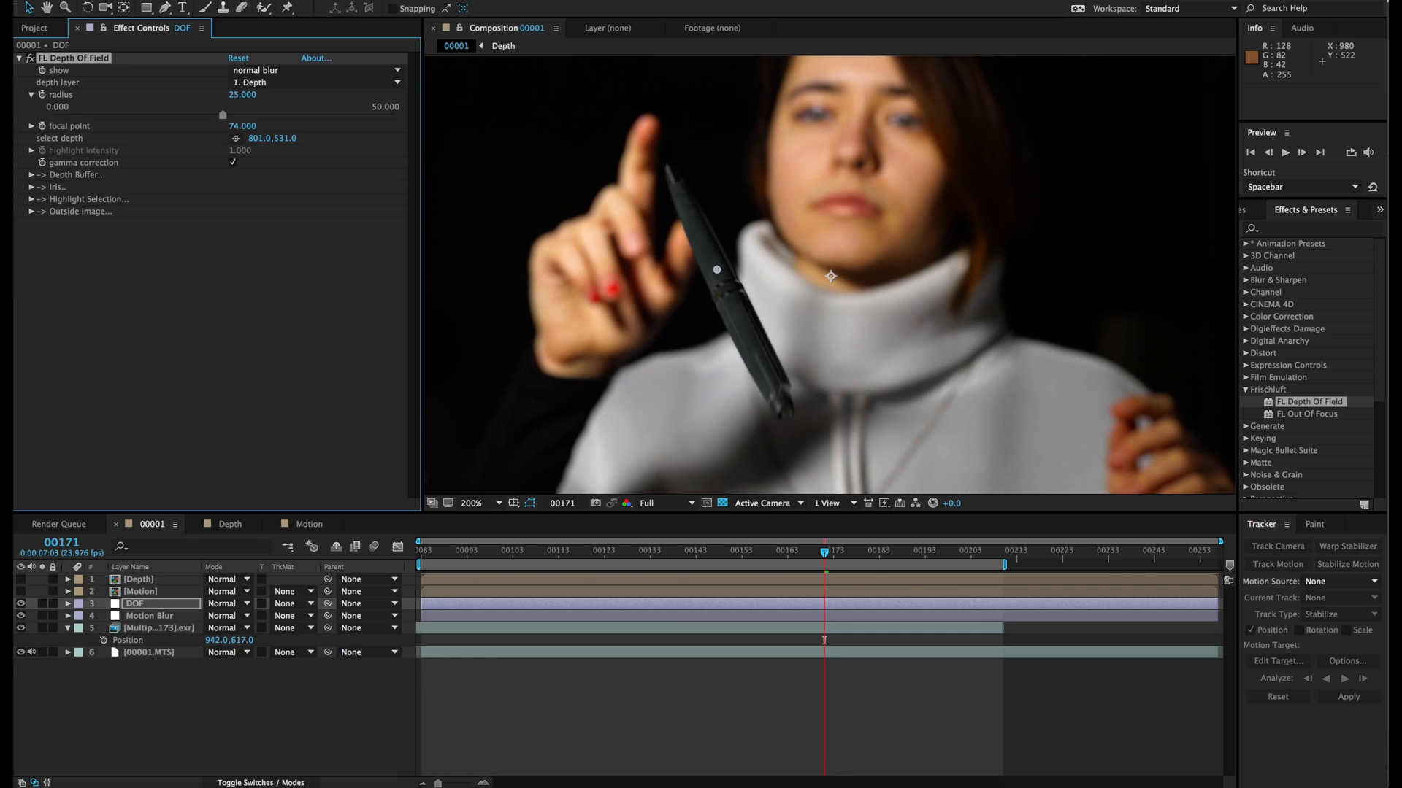
pyautogui.press(',')
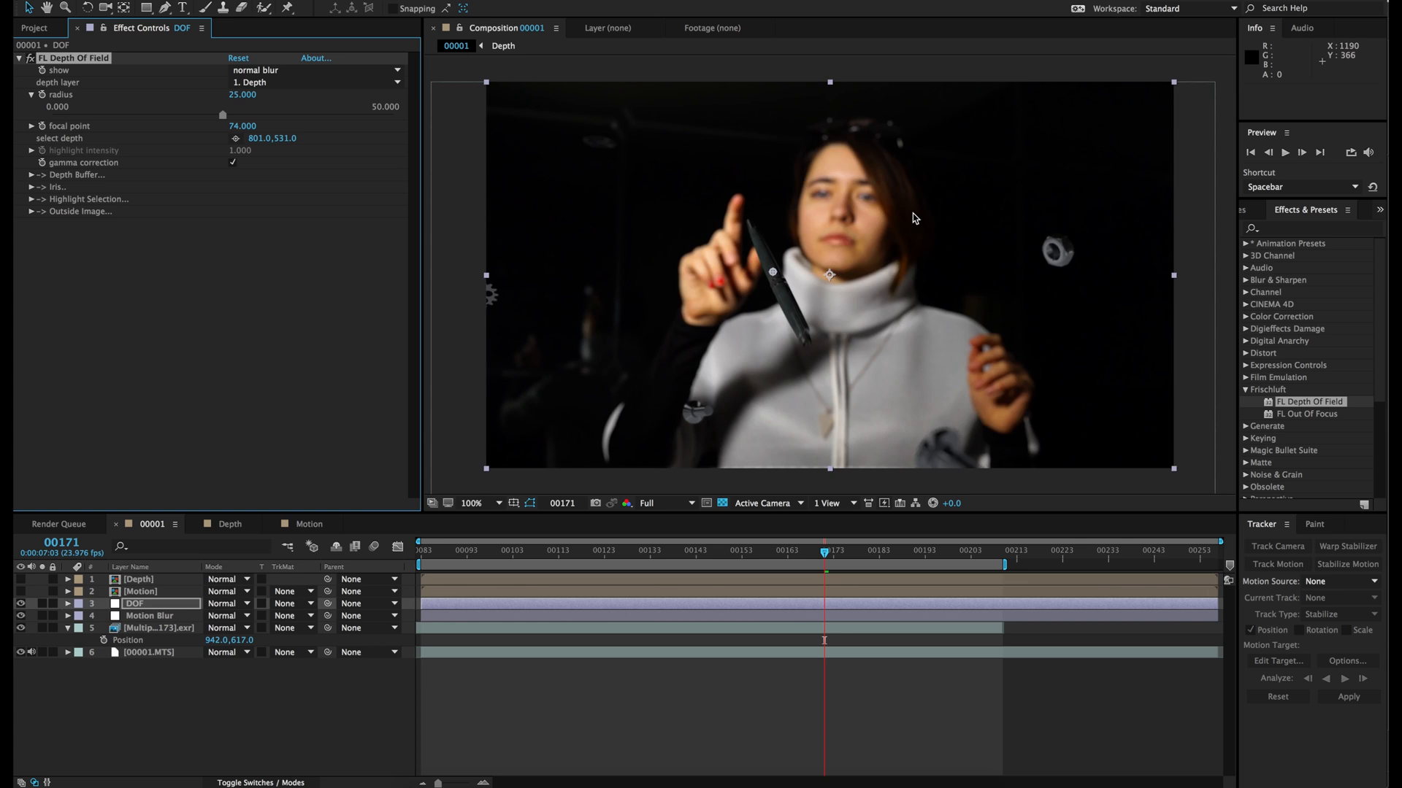
pyautogui.press('.')
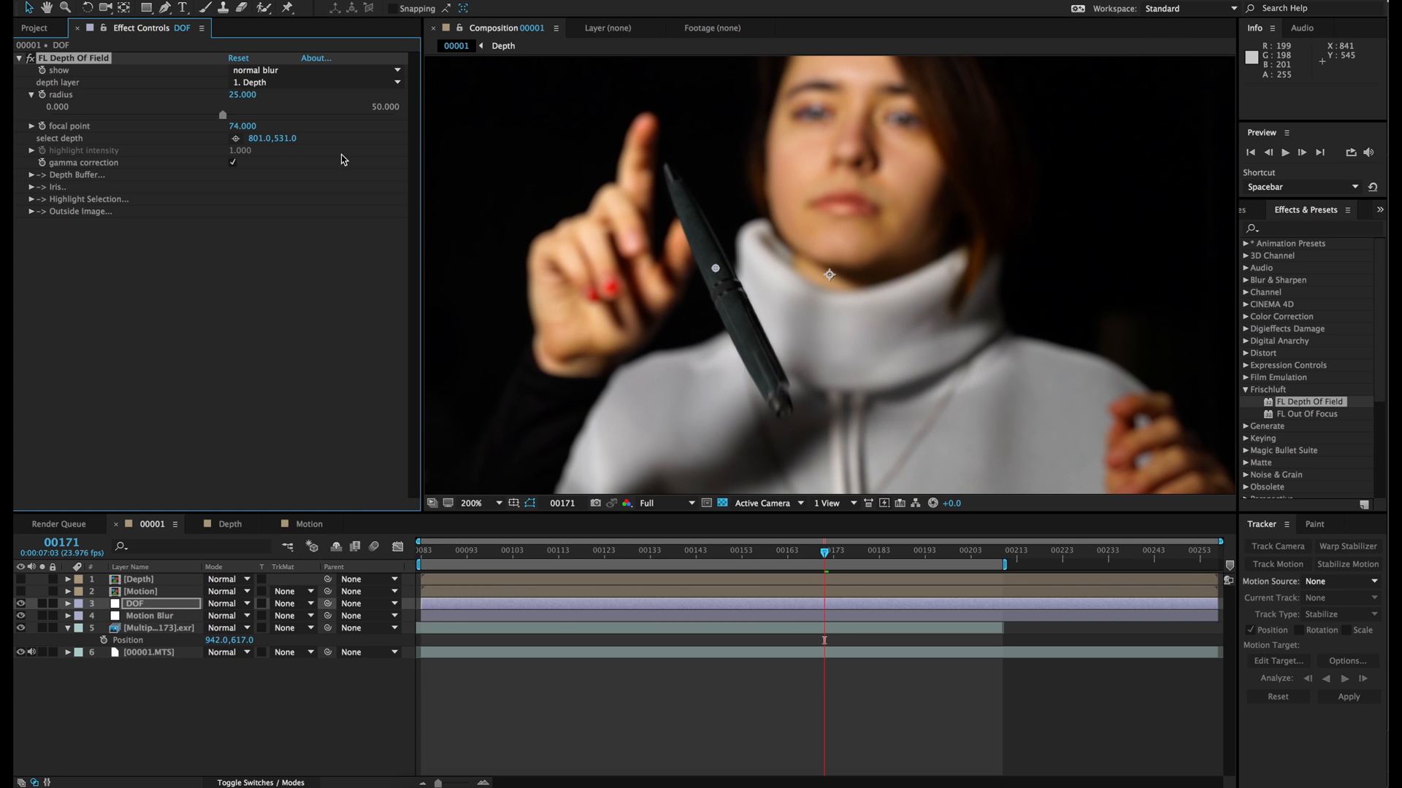
# Lower the depth of field radius to 5 and finally to 3.
pyautogui.click(244, 96)
pyautogui.press('Return')
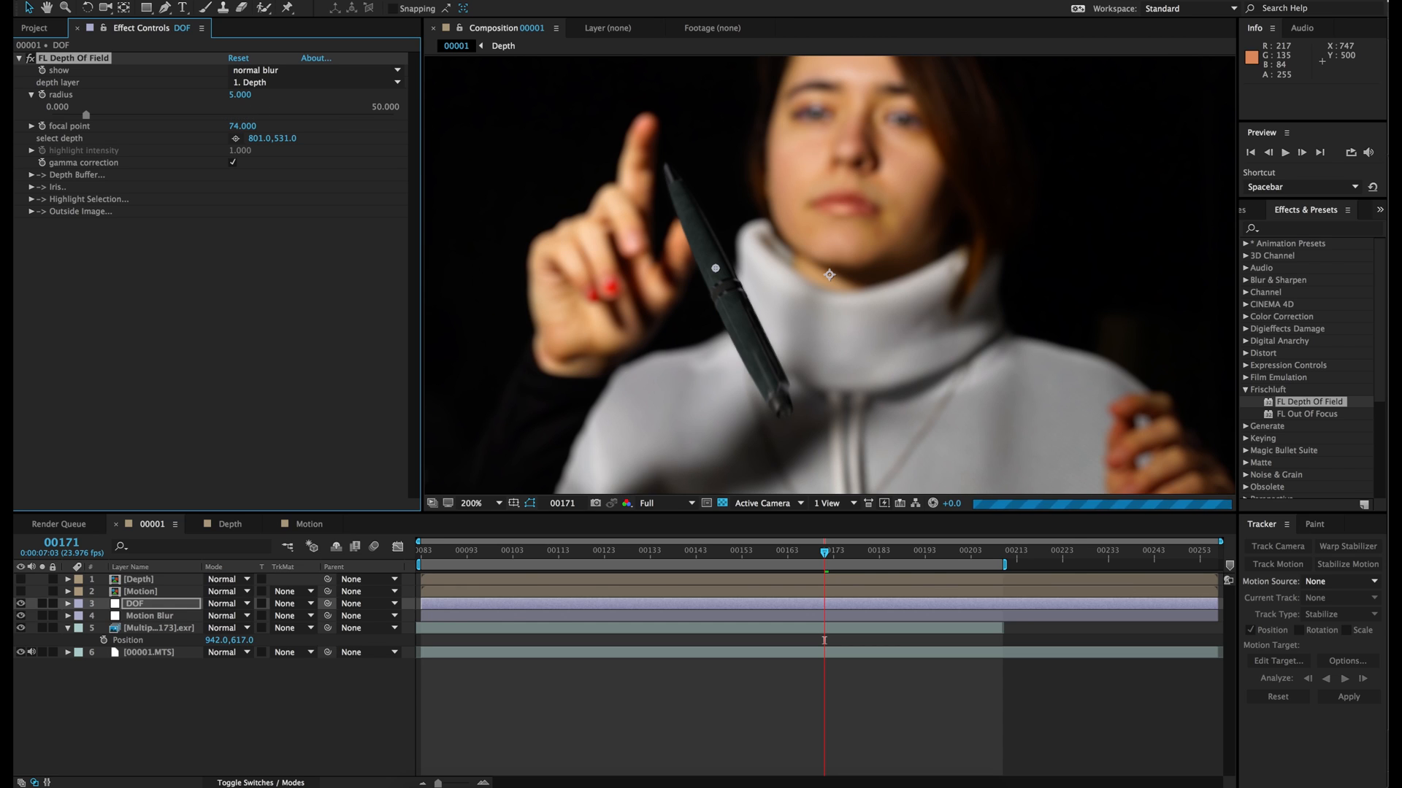
pyautogui.click(246, 95)
pyautogui.write('3')
pyautogui.press('Return')
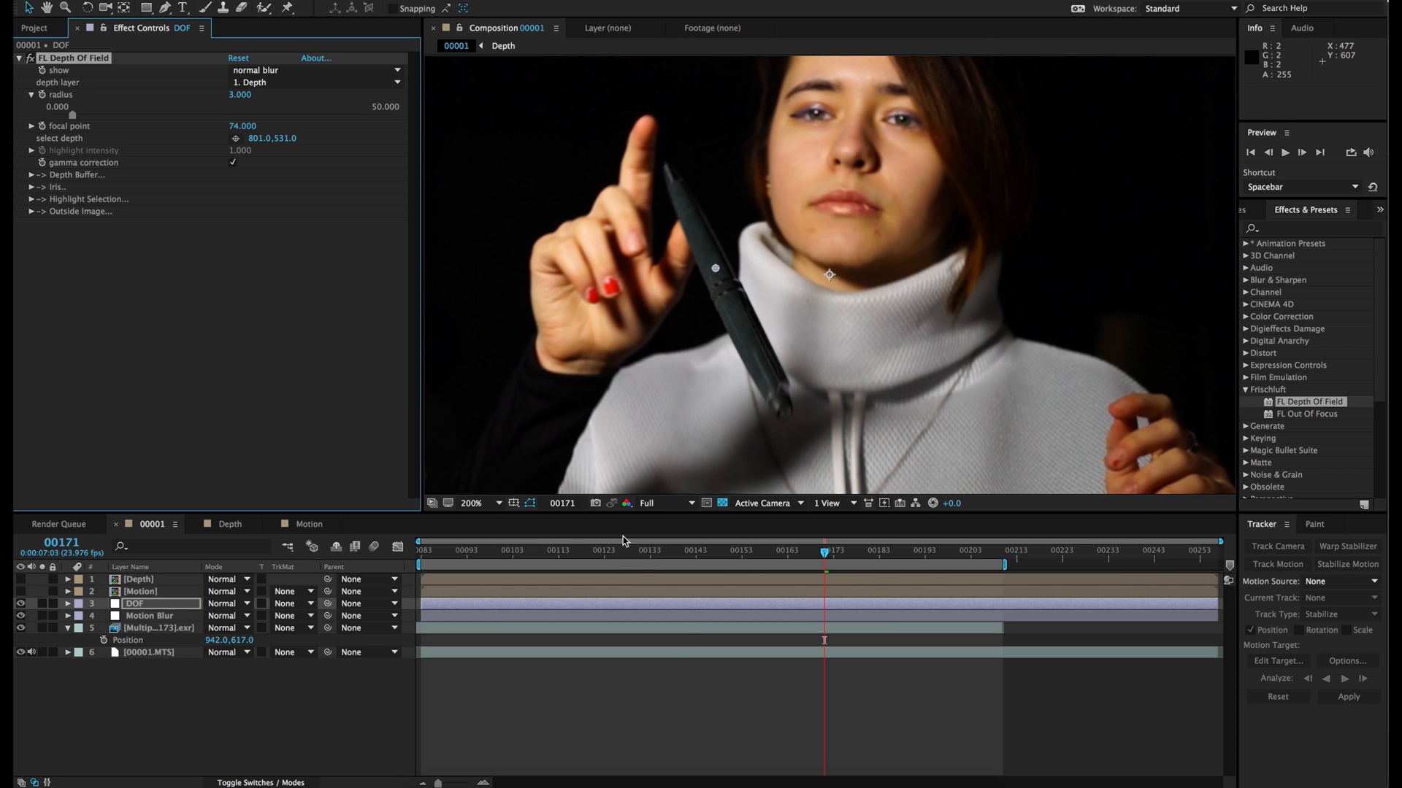
# Solo the Multipass and 00001.MTS layers together and move the playhead to frame 156.
pyautogui.click(603, 556)
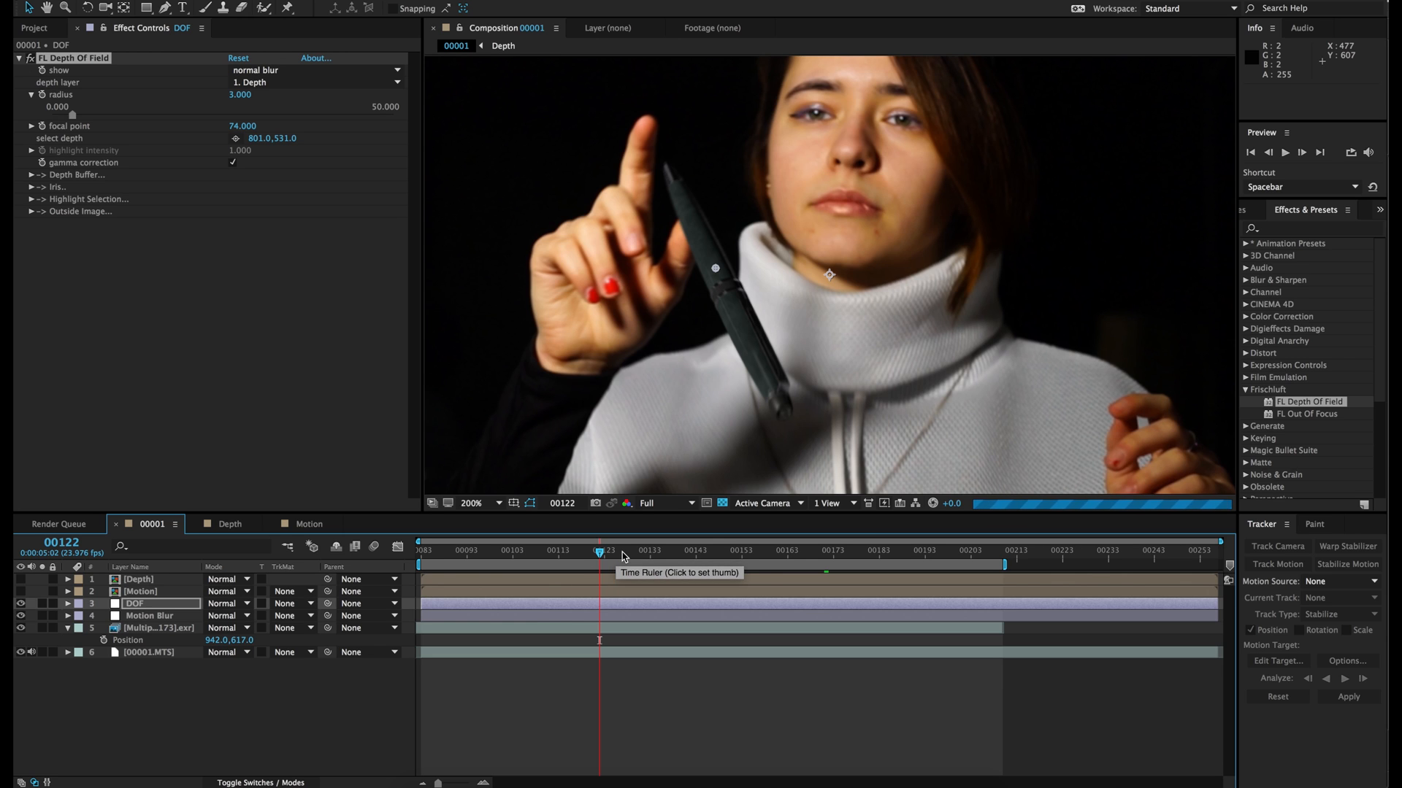
pyautogui.click(42, 628)
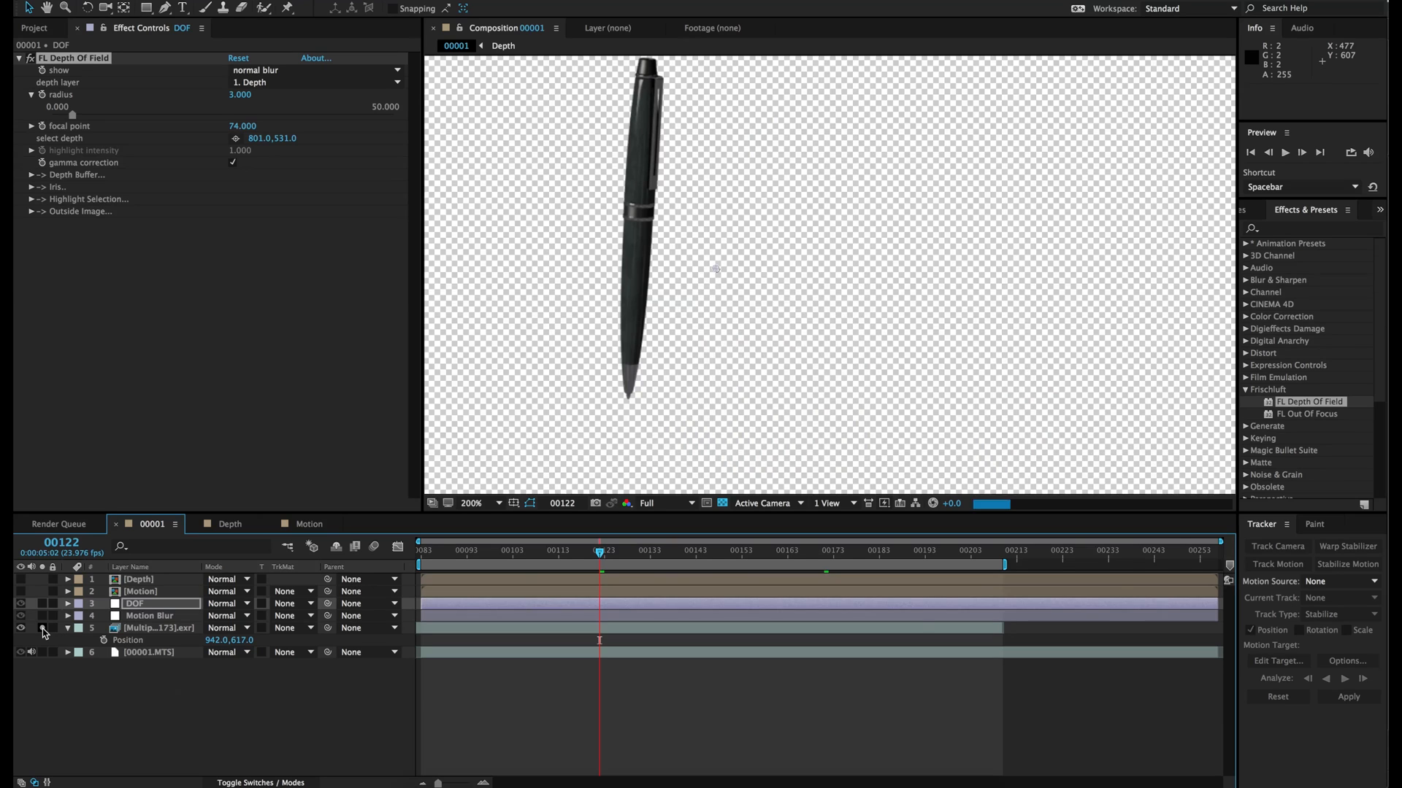
pyautogui.click(41, 628)
pyautogui.click(42, 663)
pyautogui.click(42, 651)
pyautogui.click(41, 628)
pyautogui.moveTo(606, 564); pyautogui.dragTo(756, 556)
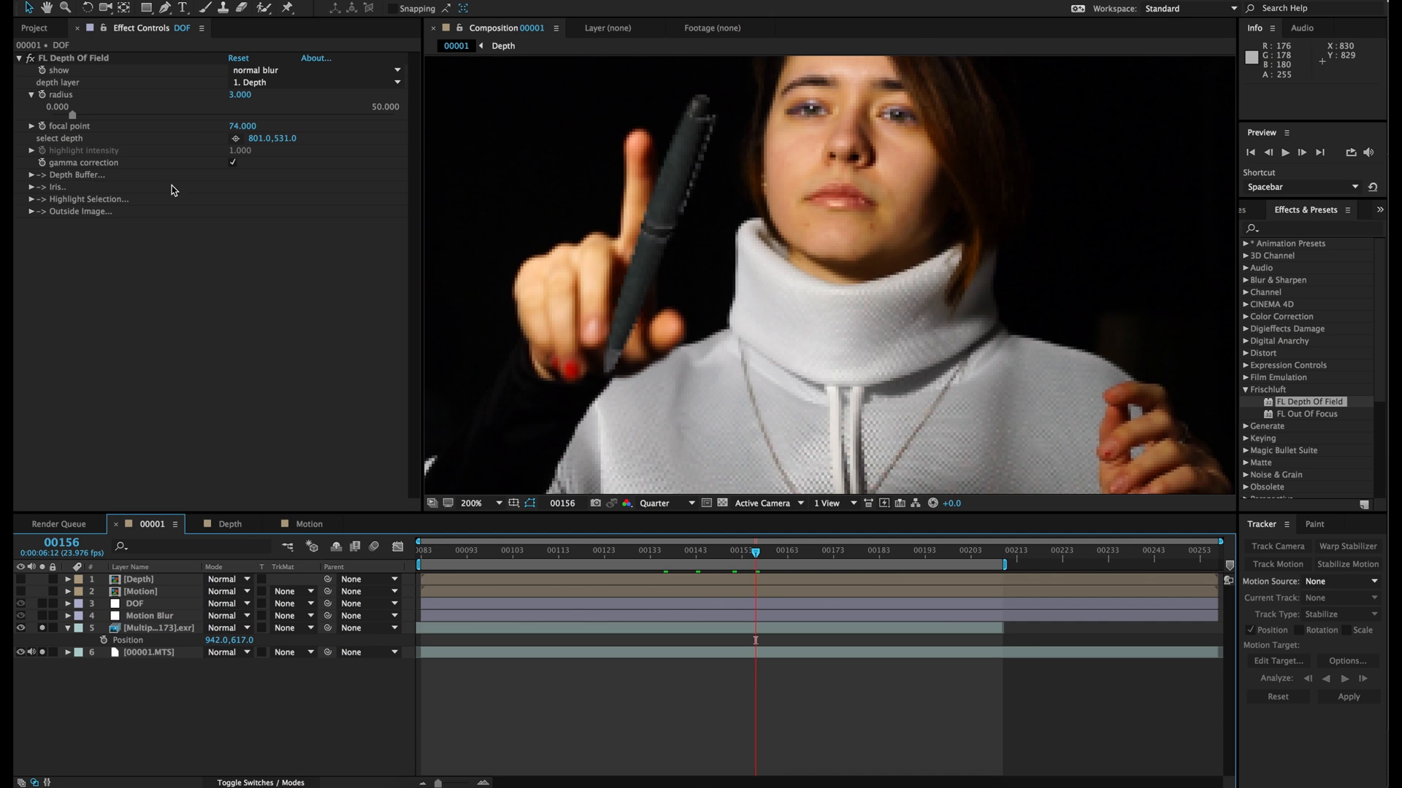
# Enable keyframing for radius and focal point at frame 156 and sample the focal depth on the pen at about 706, 500.
pyautogui.click(43, 97)
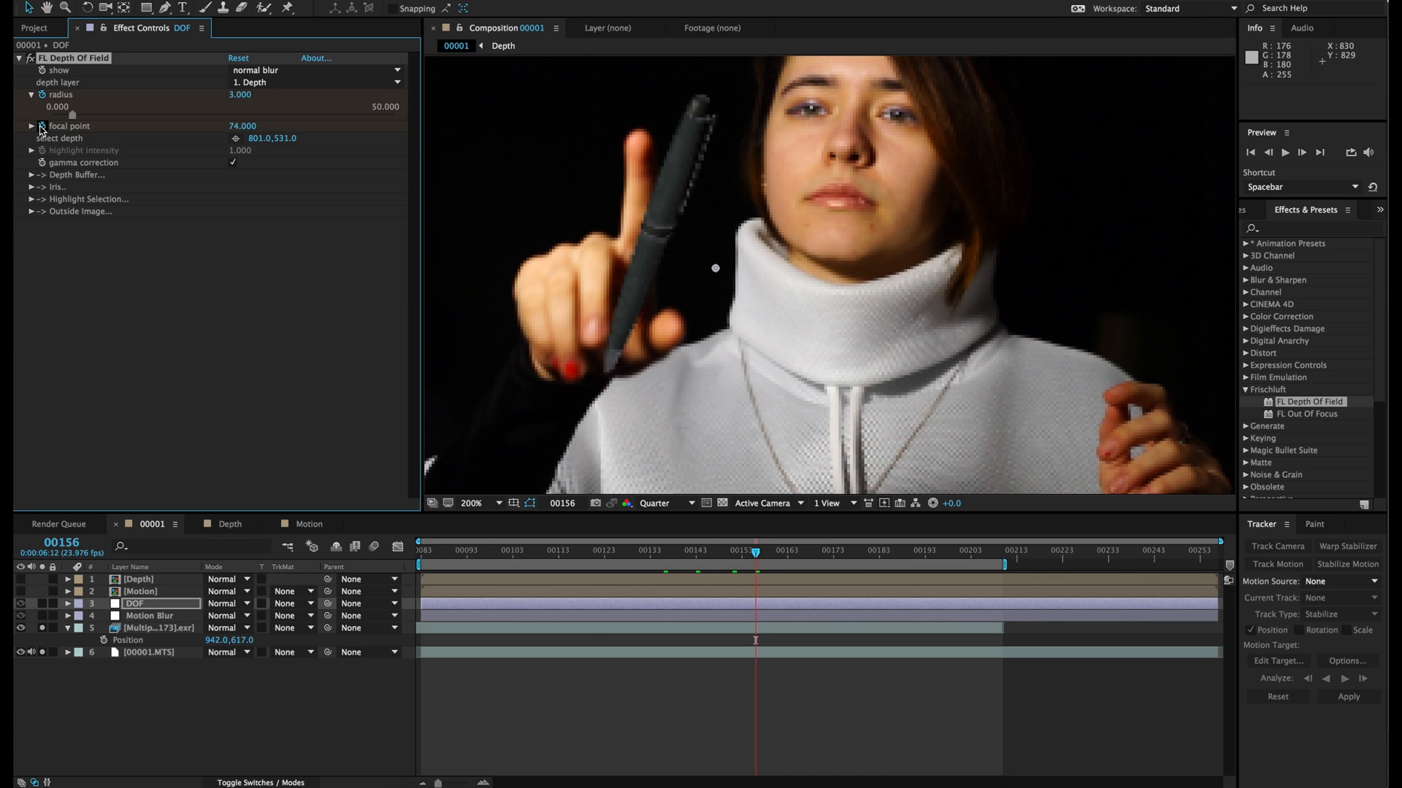
pyautogui.click(235, 138)
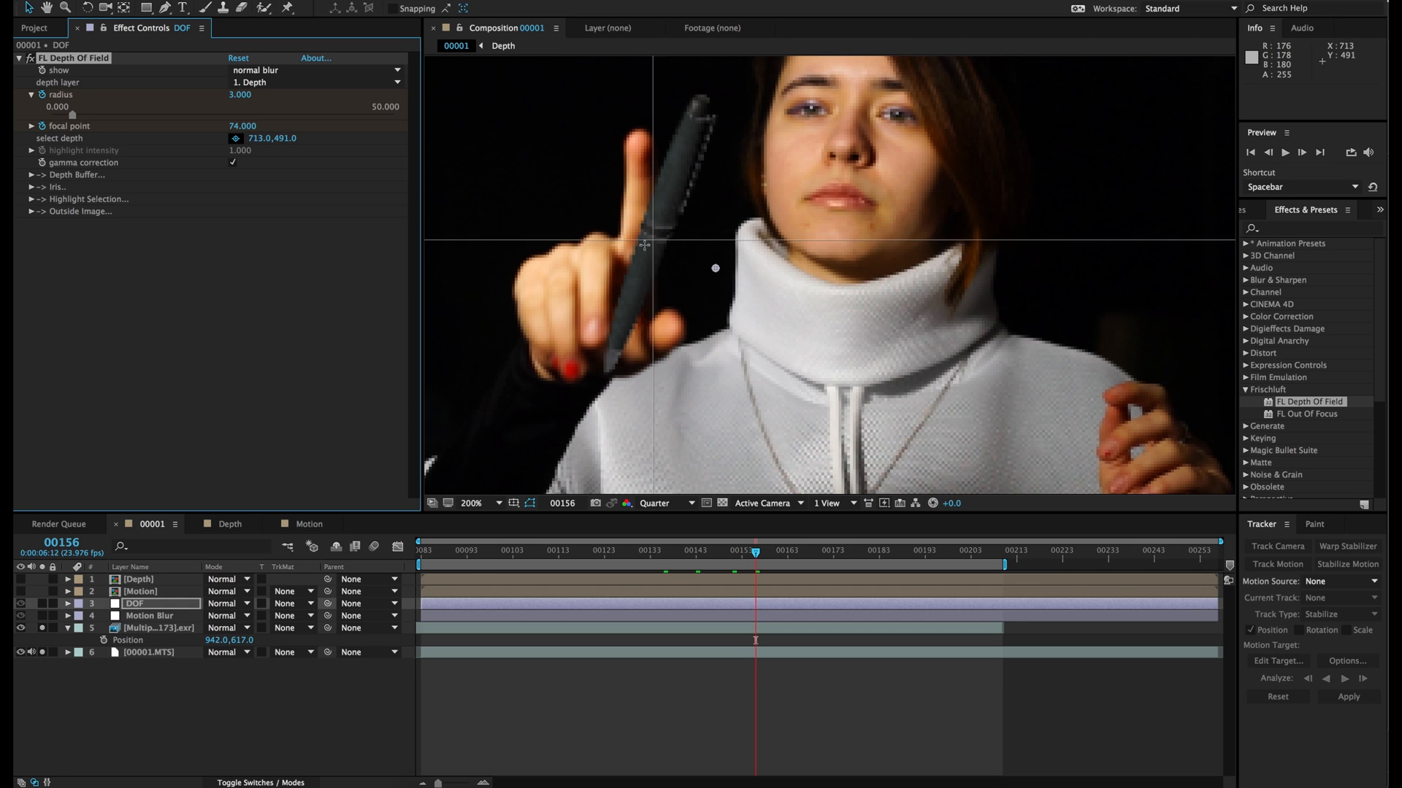
pyautogui.click(648, 247)
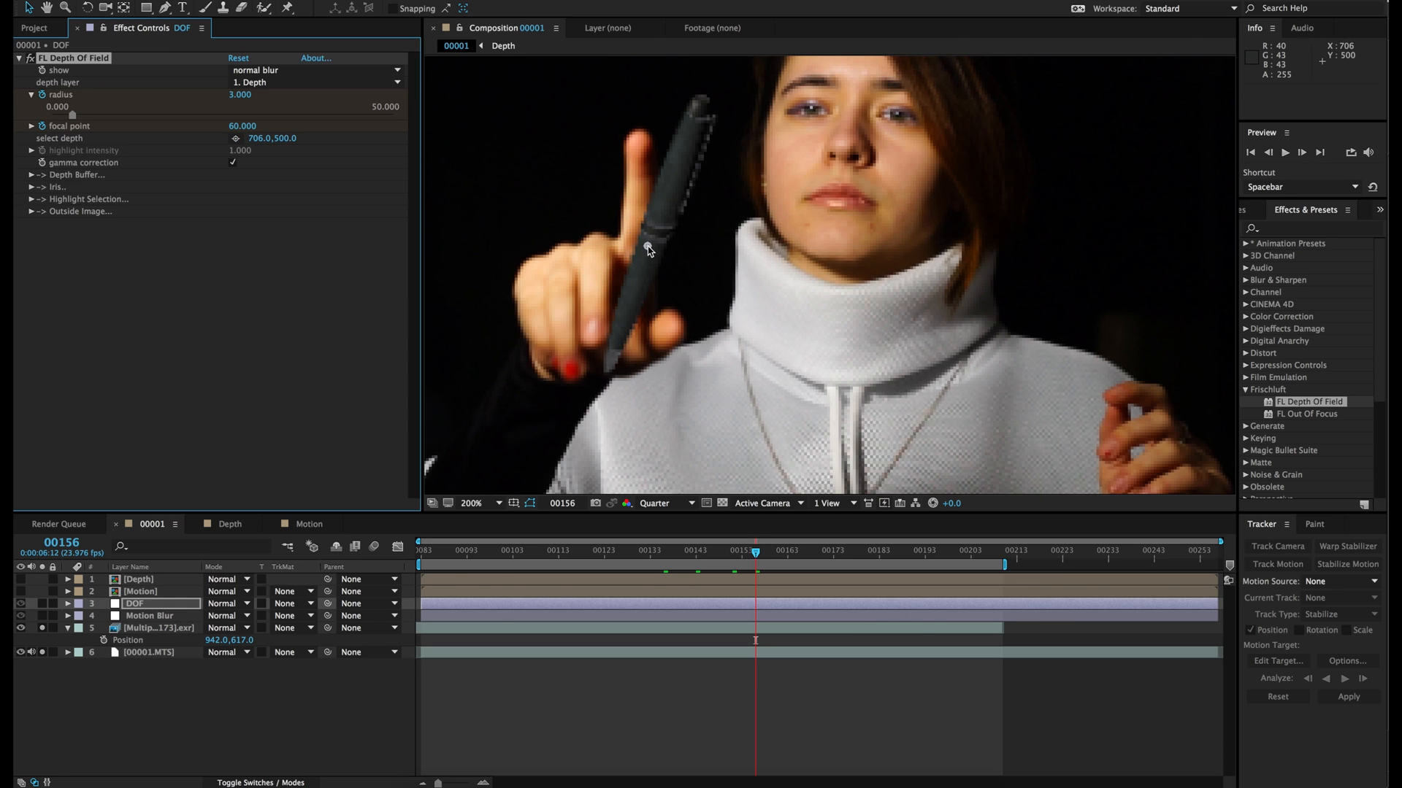
# At frame 200, sample the focal depth on the pen at about 1022, 665 and set the radius to 30.
pyautogui.click(847, 553)
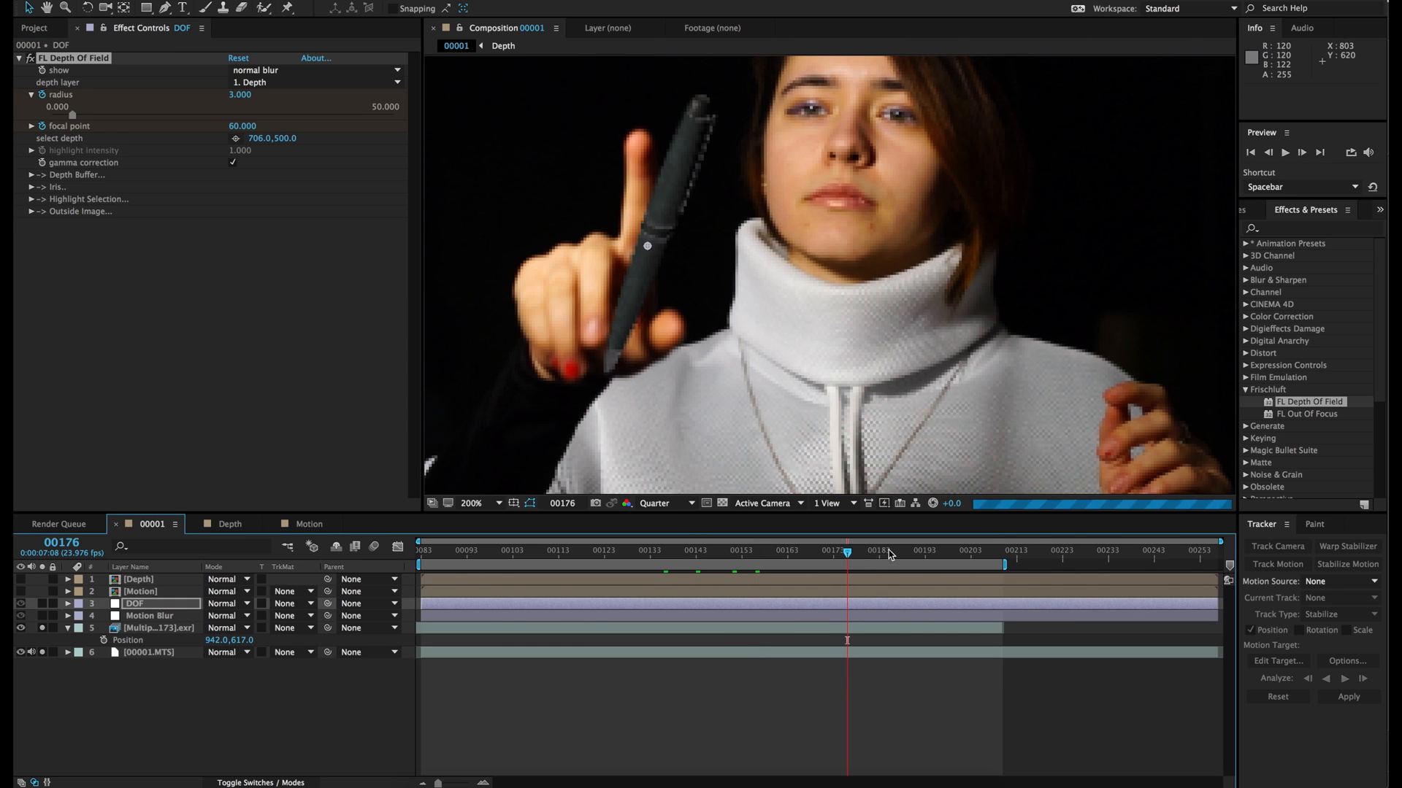
pyautogui.click(925, 553)
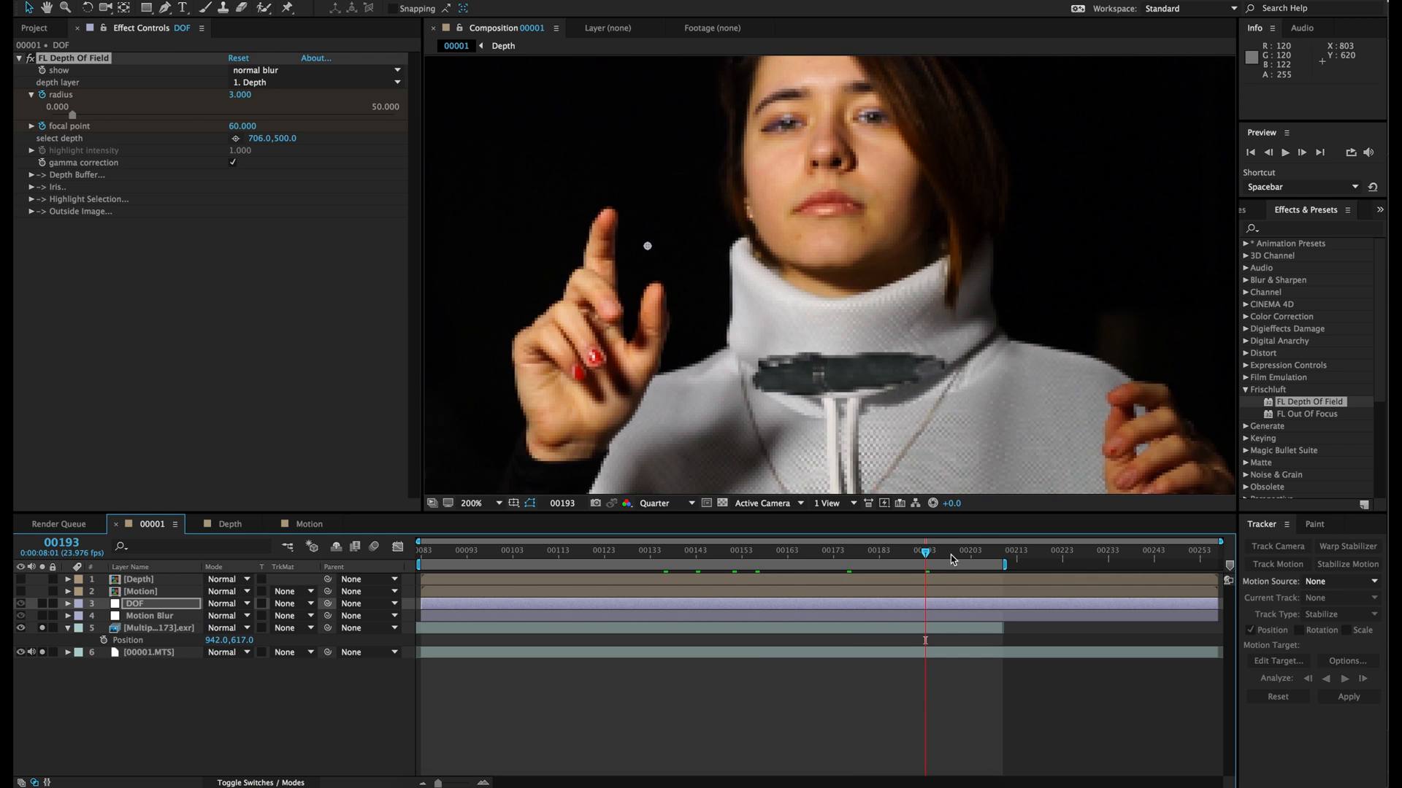
pyautogui.click(956, 552)
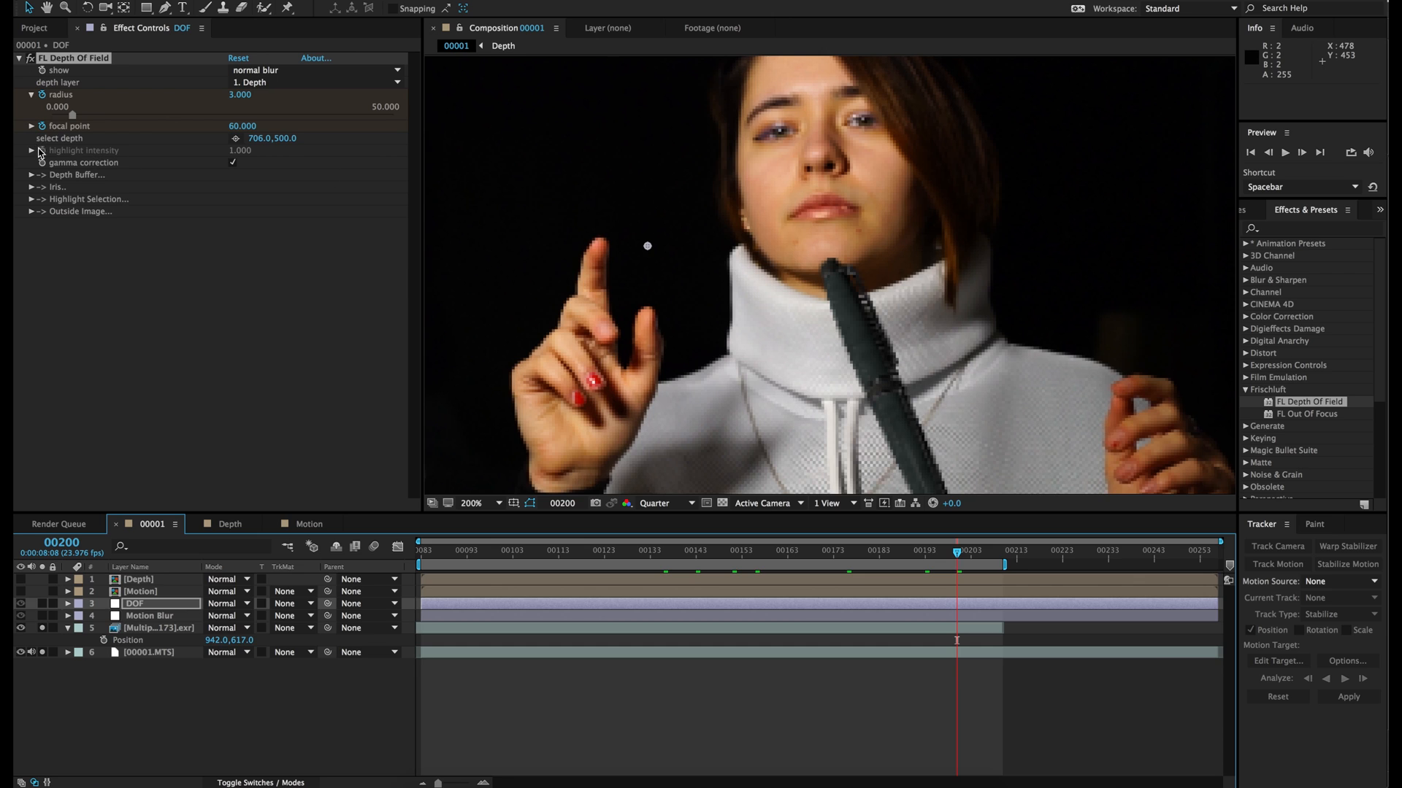
pyautogui.click(235, 140)
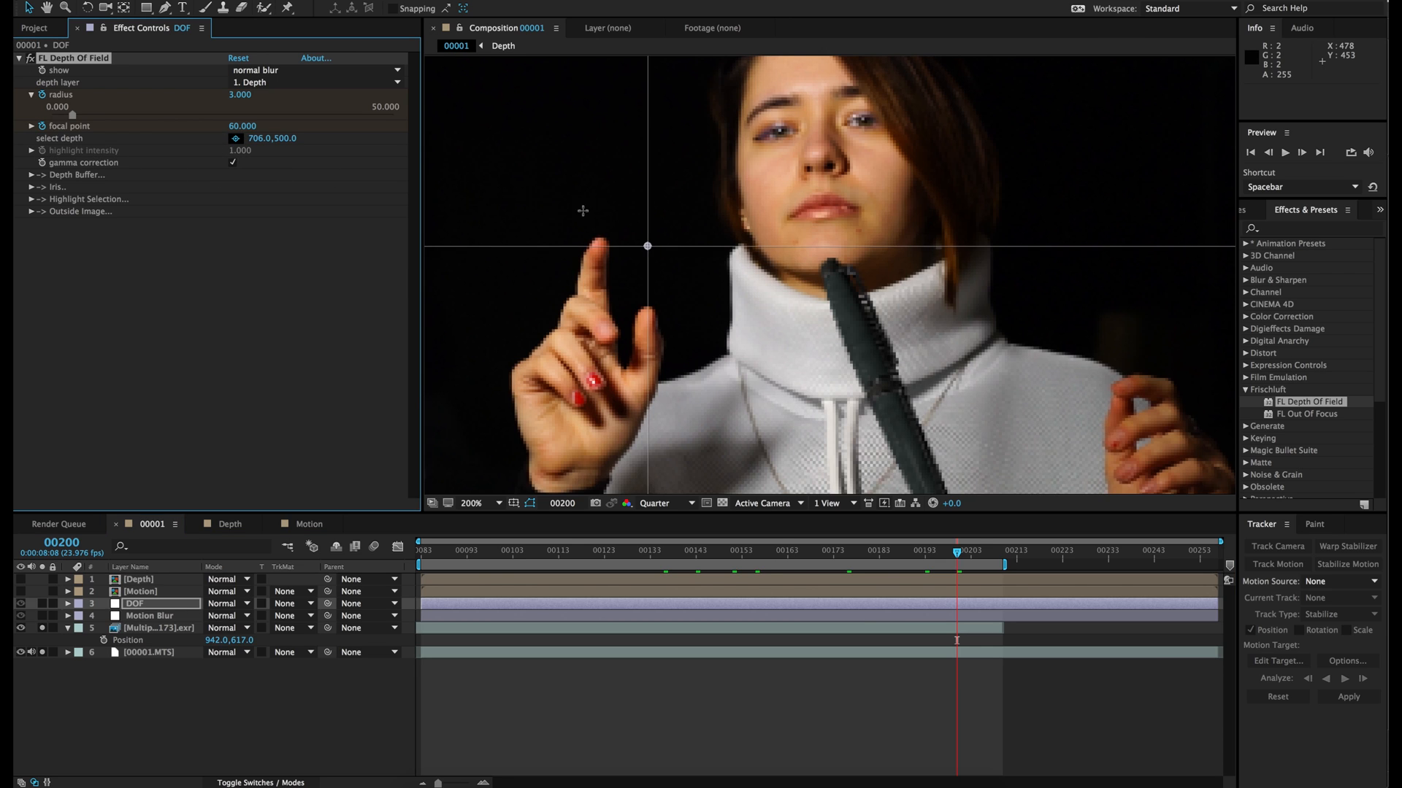
pyautogui.click(875, 364)
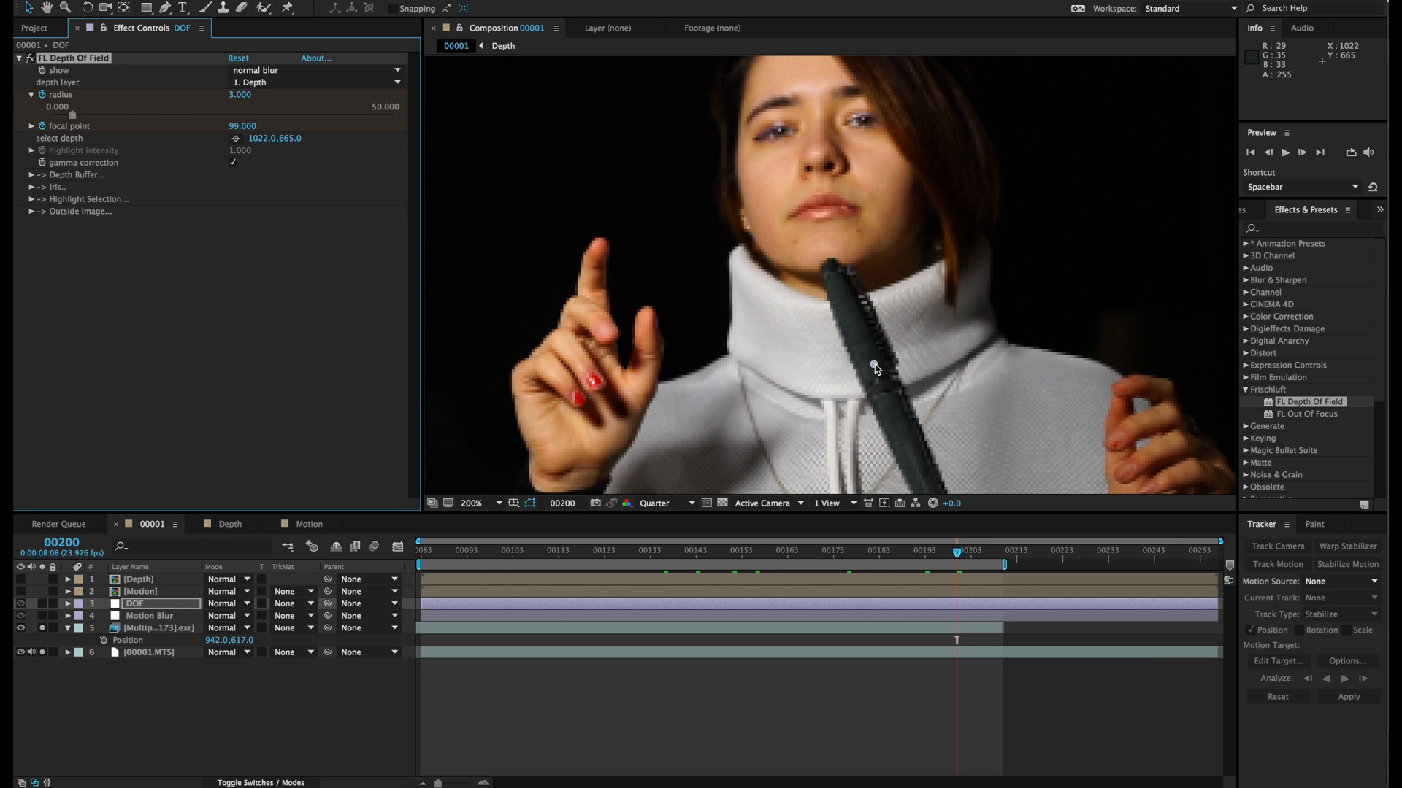
pyautogui.click(241, 95)
pyautogui.write('30')
pyautogui.press('Return')
# Set the composition preview to Full resolution, fit it in view, and unsolo the Multipass and 00001.MTS layers.
pyautogui.click(655, 503)
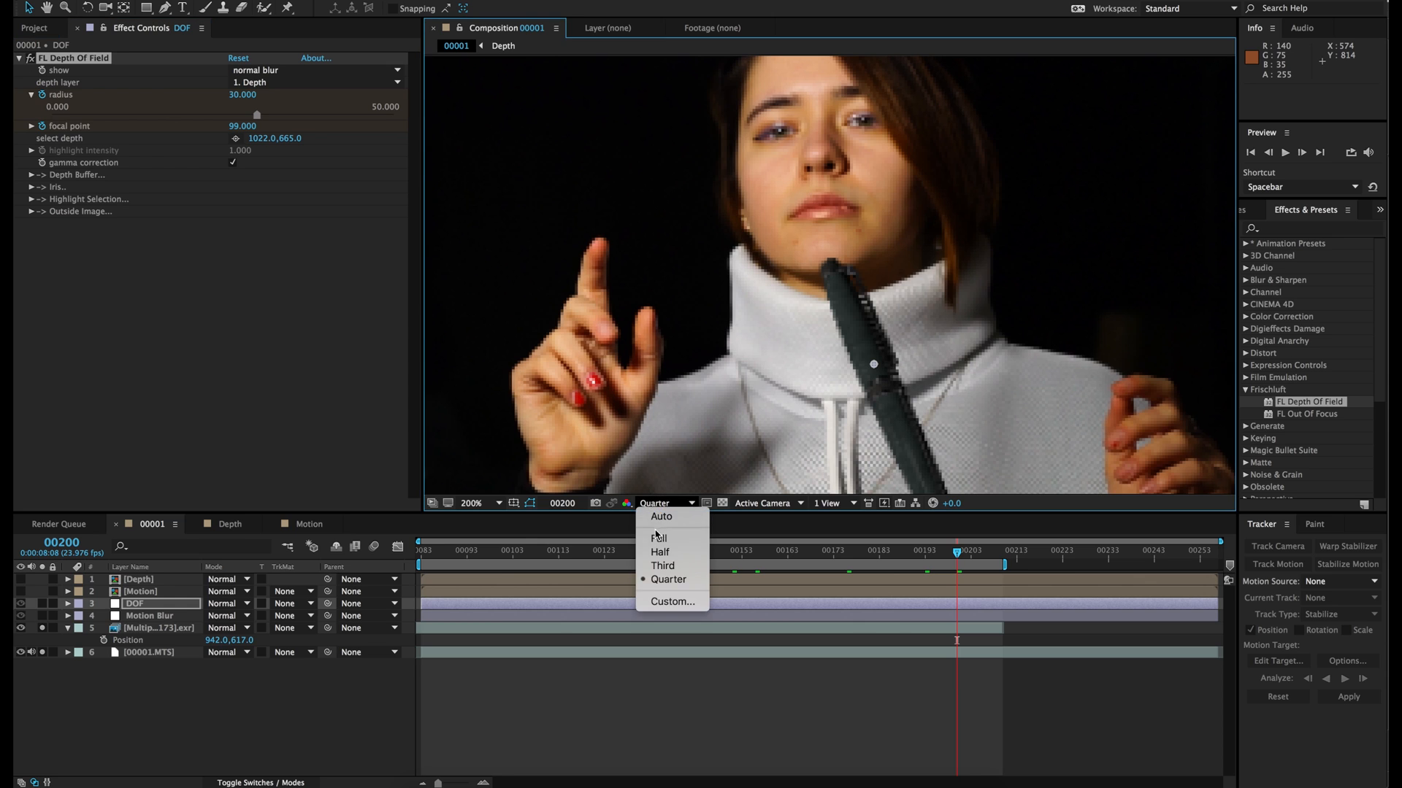
pyautogui.click(660, 534)
pyautogui.click(473, 504)
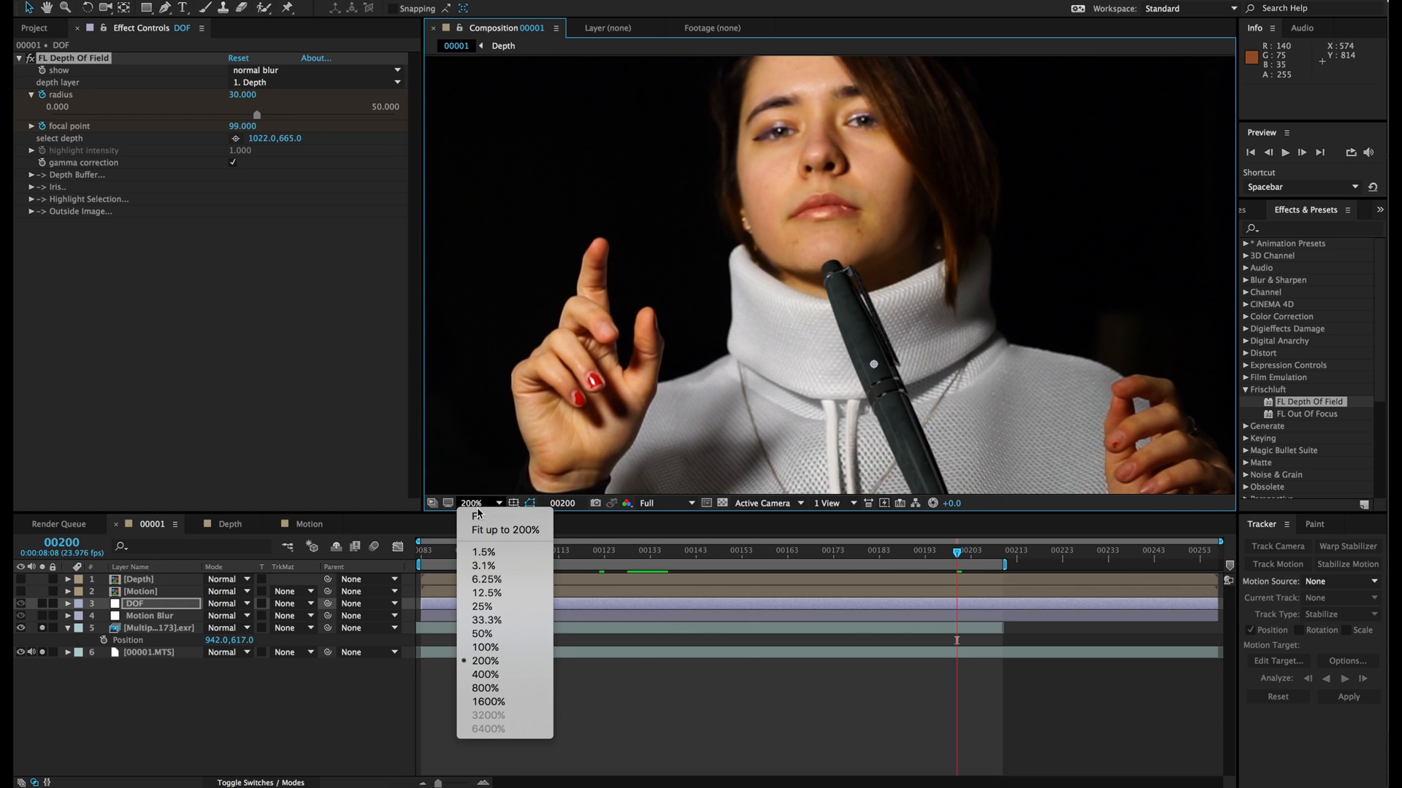
pyautogui.click(479, 515)
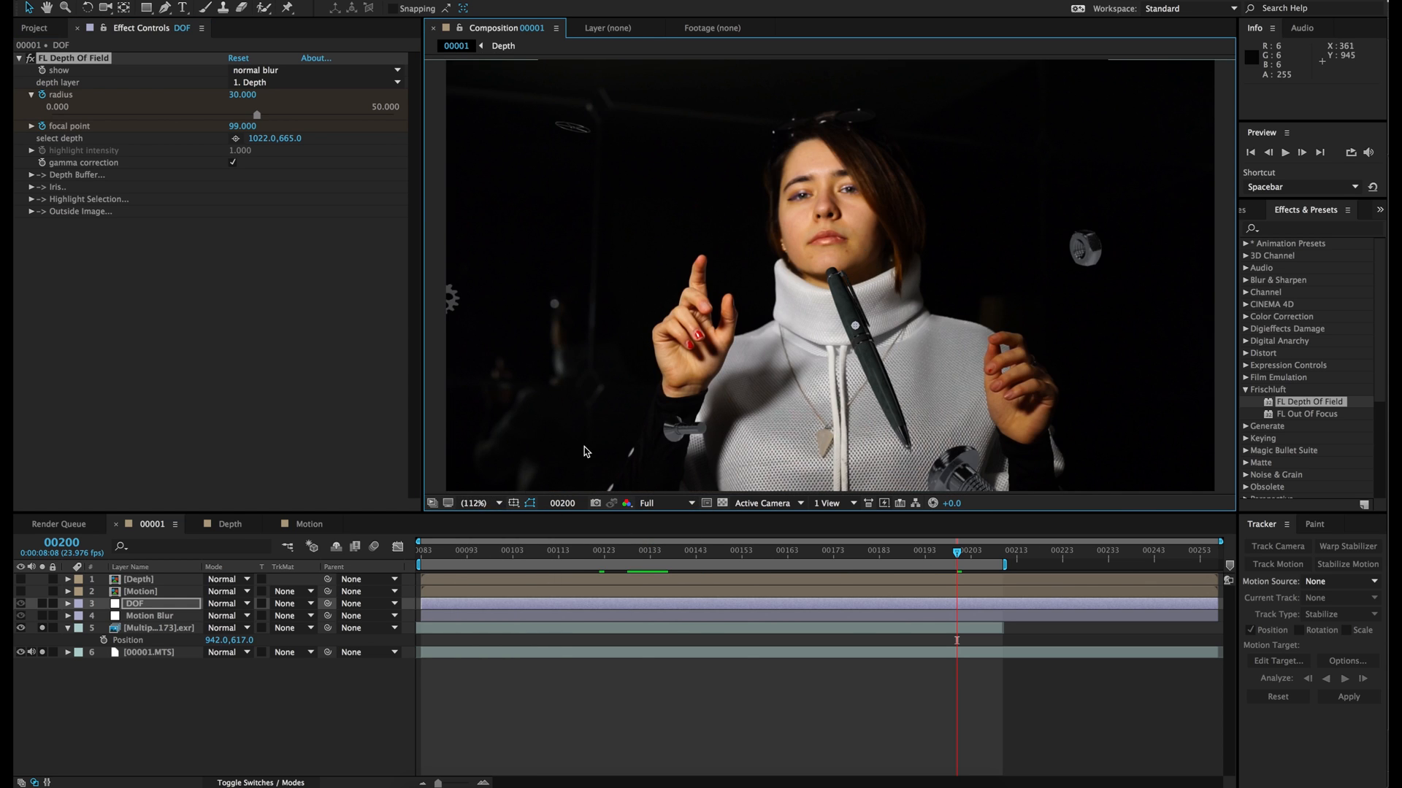
pyautogui.click(42, 628)
pyautogui.click(41, 652)
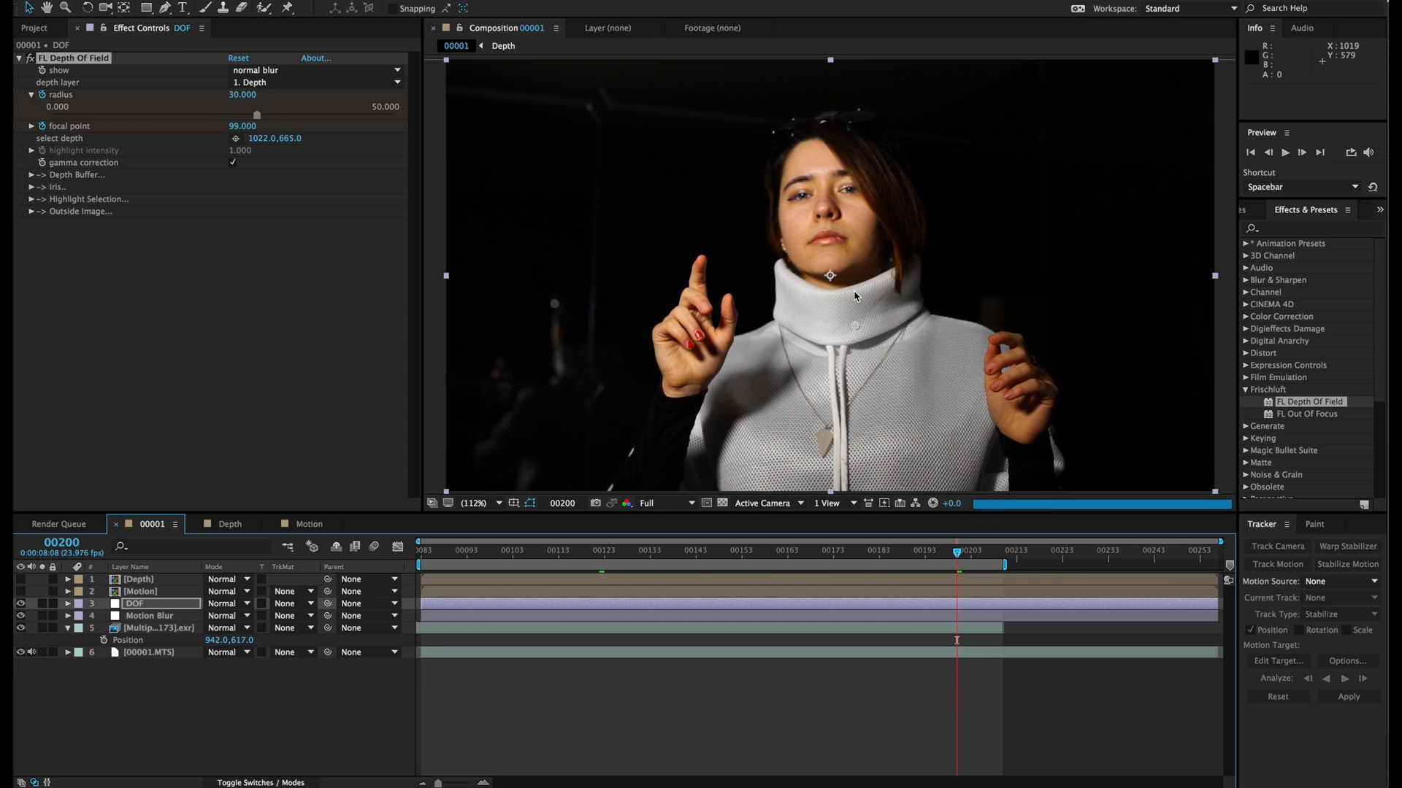
pyautogui.click(861, 694)
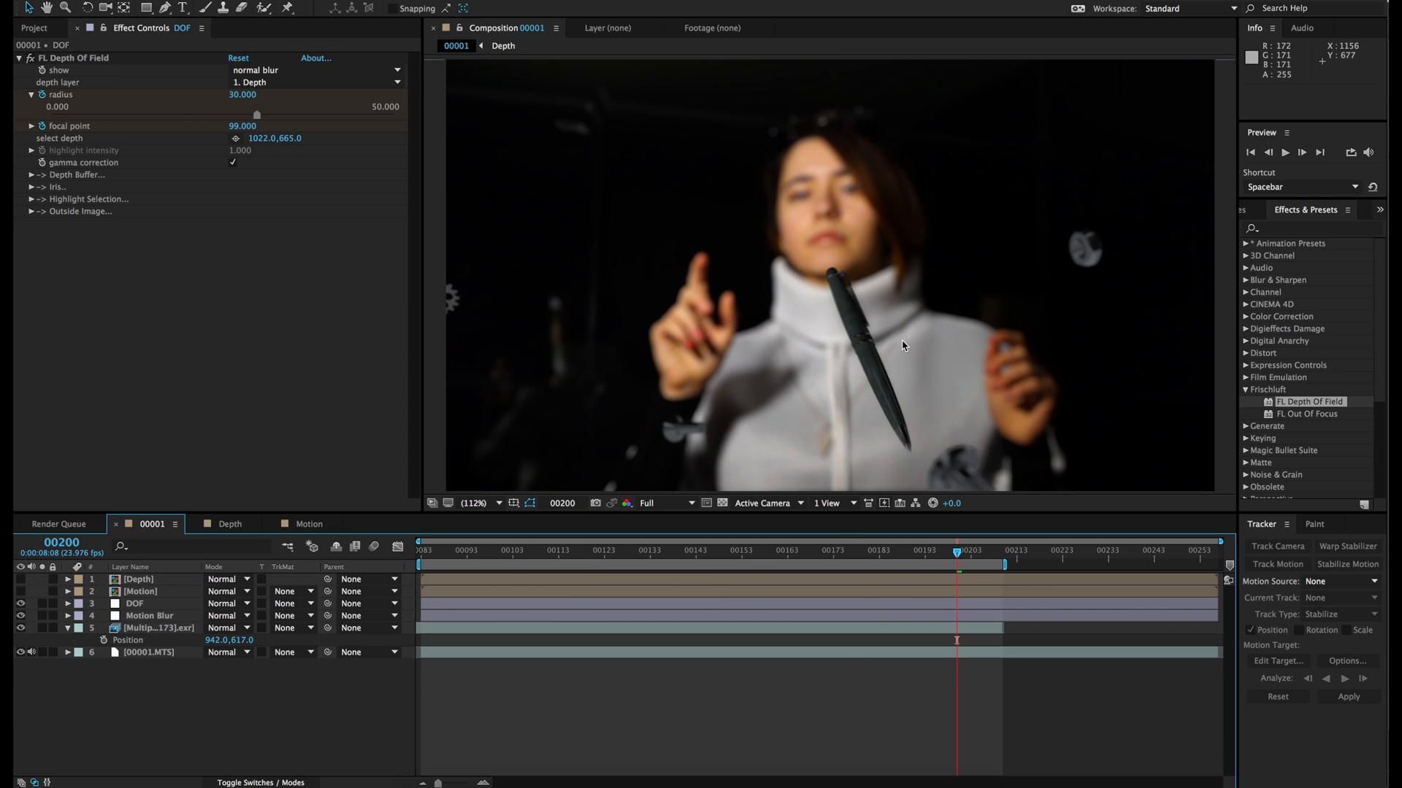
# Compare the pen with the Motion Blur layer on and off, and leave that layer hidden.
pyautogui.scroll(2, 865, 332)
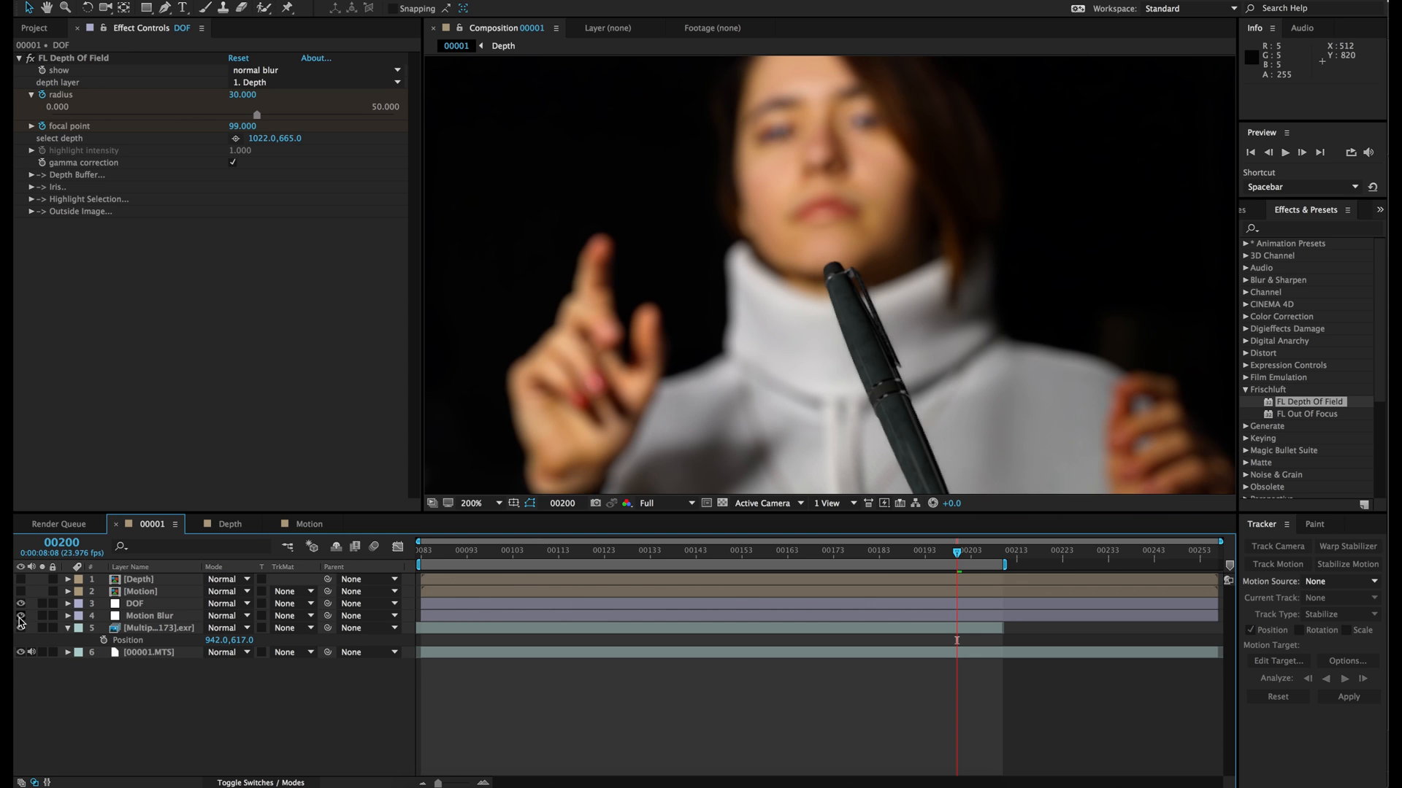
pyautogui.click(20, 616)
pyautogui.click(21, 616)
pyautogui.click(20, 616)
pyautogui.click(21, 617)
pyautogui.press('h')
pyautogui.moveTo(869, 401); pyautogui.dragTo(785, 220)
pyautogui.press('v')
pyautogui.click(20, 617)
pyautogui.click(21, 617)
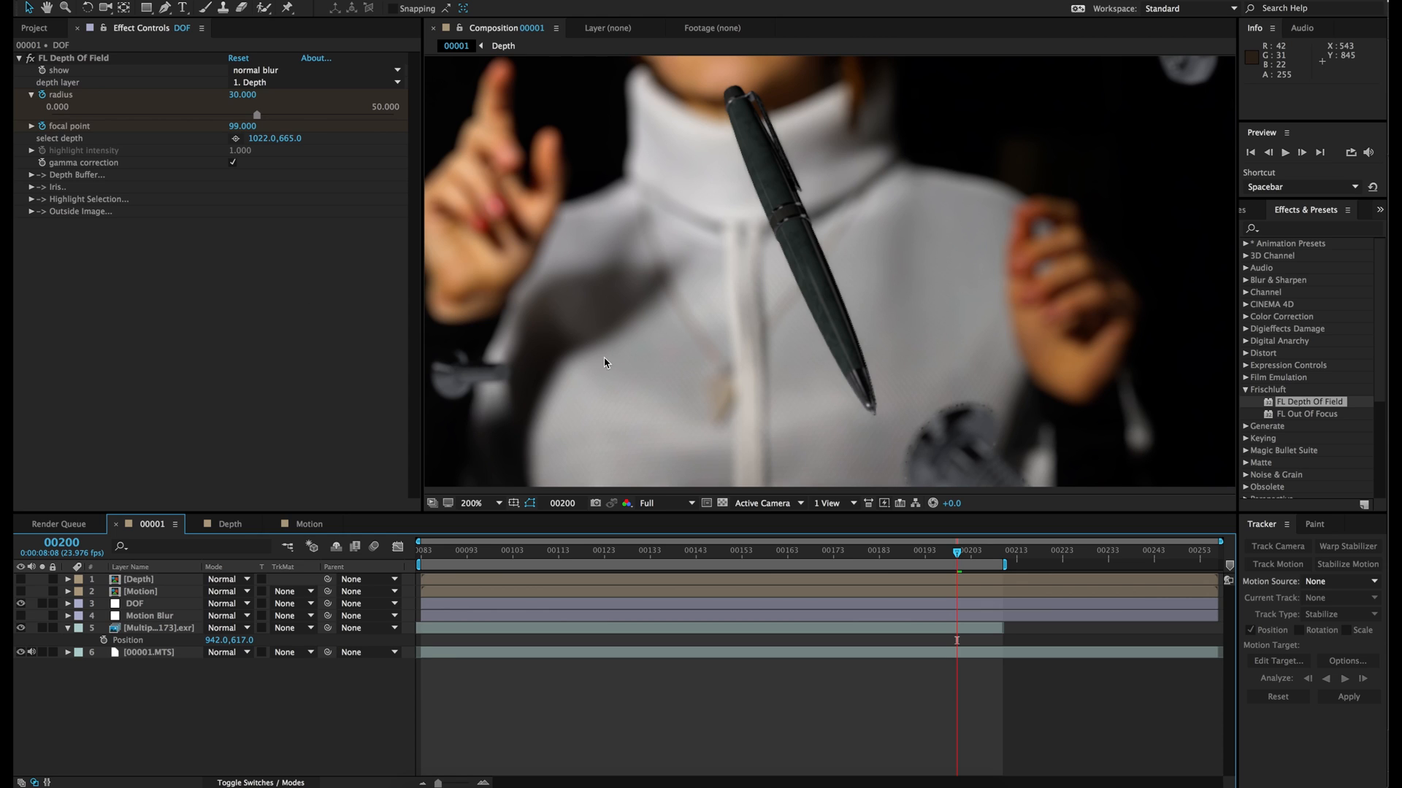
# Reveal the DOF layer's keyframes and apply Easy Ease to all radius and focal point keyframes.
pyautogui.click(137, 606)
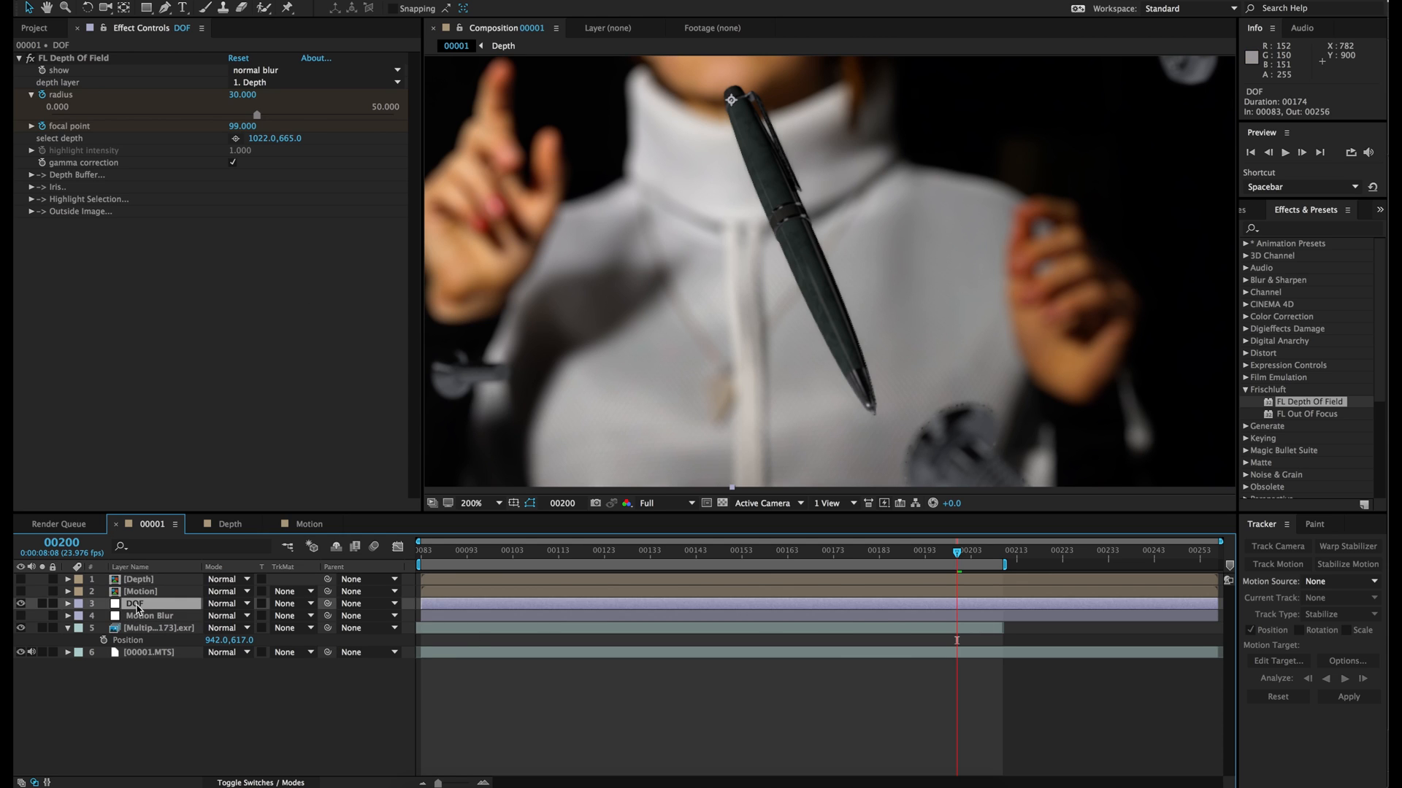
pyautogui.press('u')
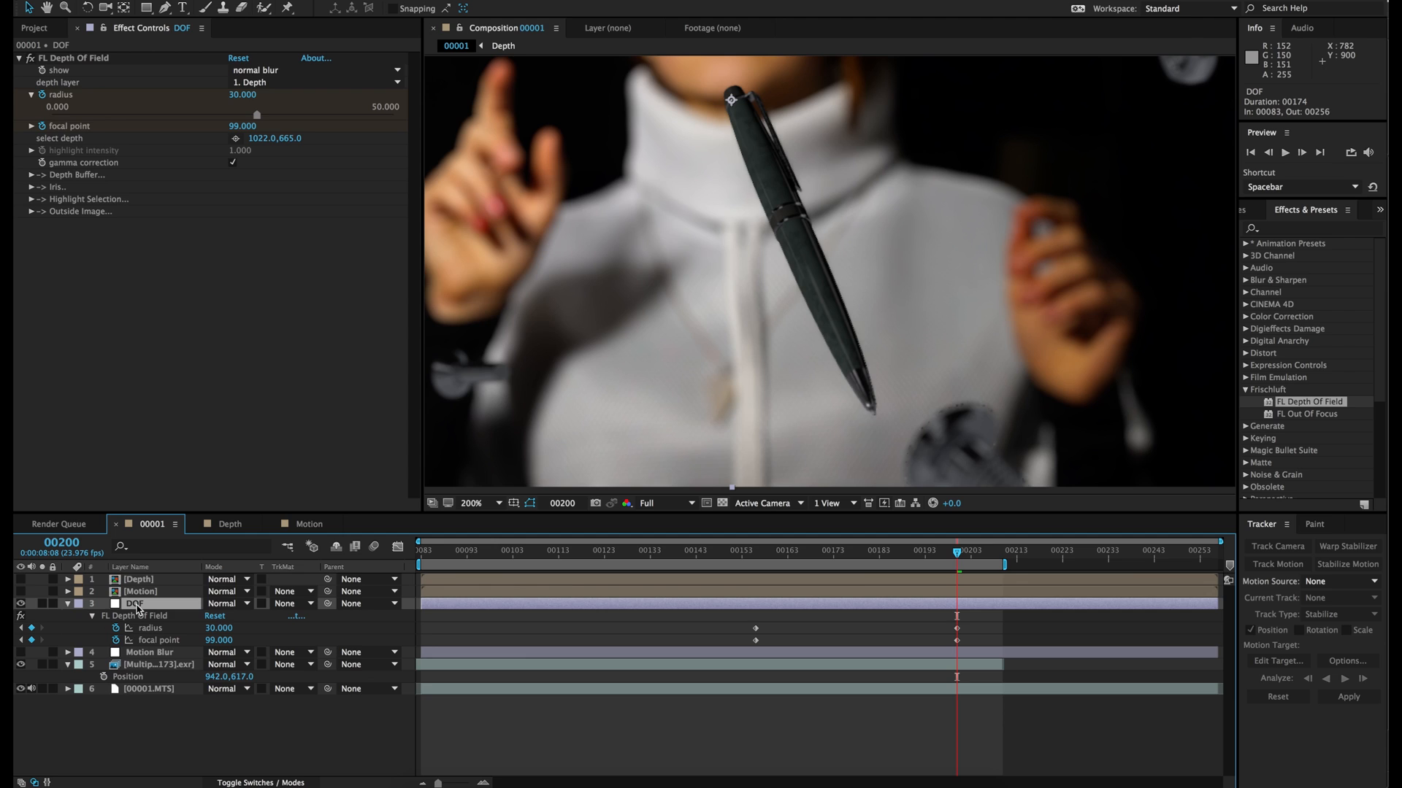
pyautogui.moveTo(725, 620); pyautogui.dragTo(953, 646)
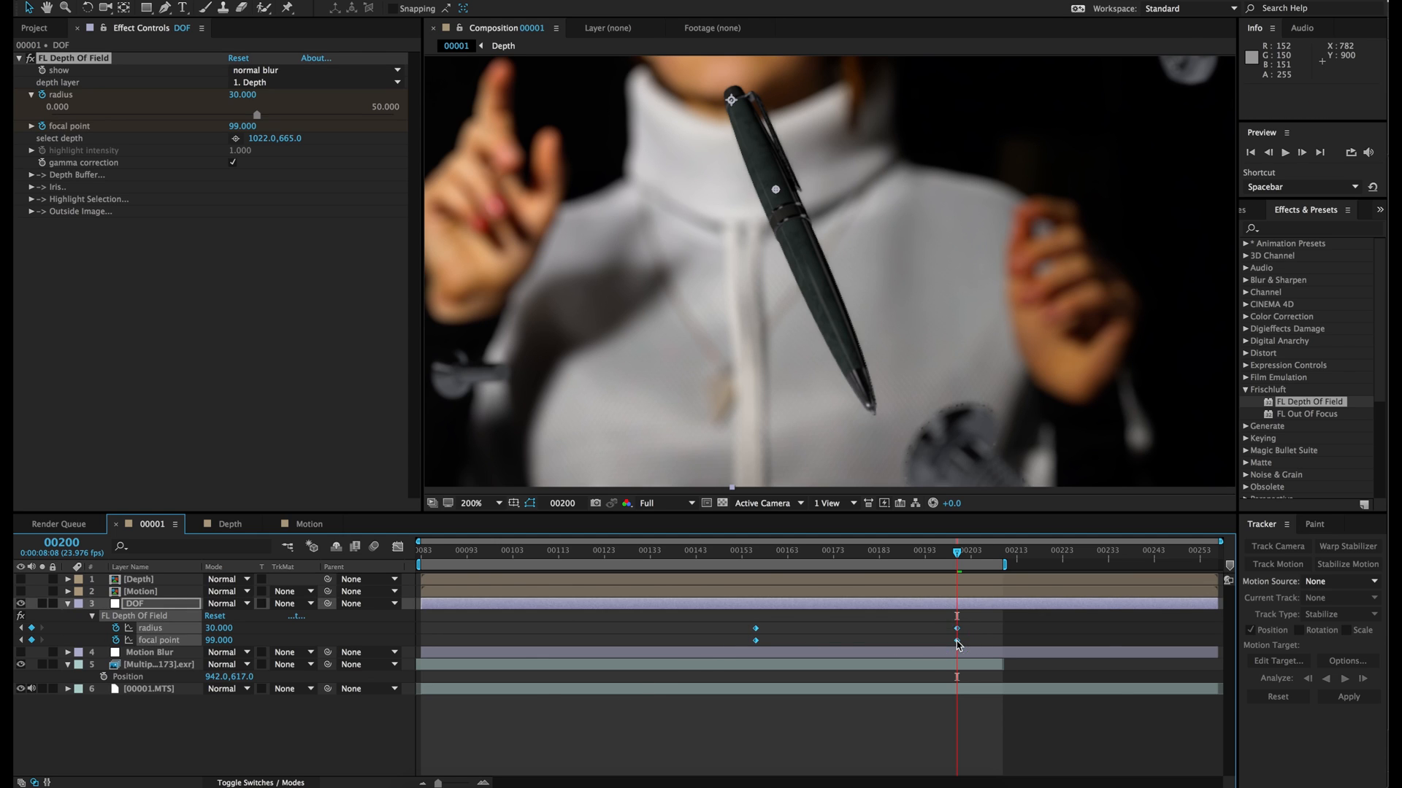
pyautogui.rightClick(957, 644)
pyautogui.moveTo(1036, 774)
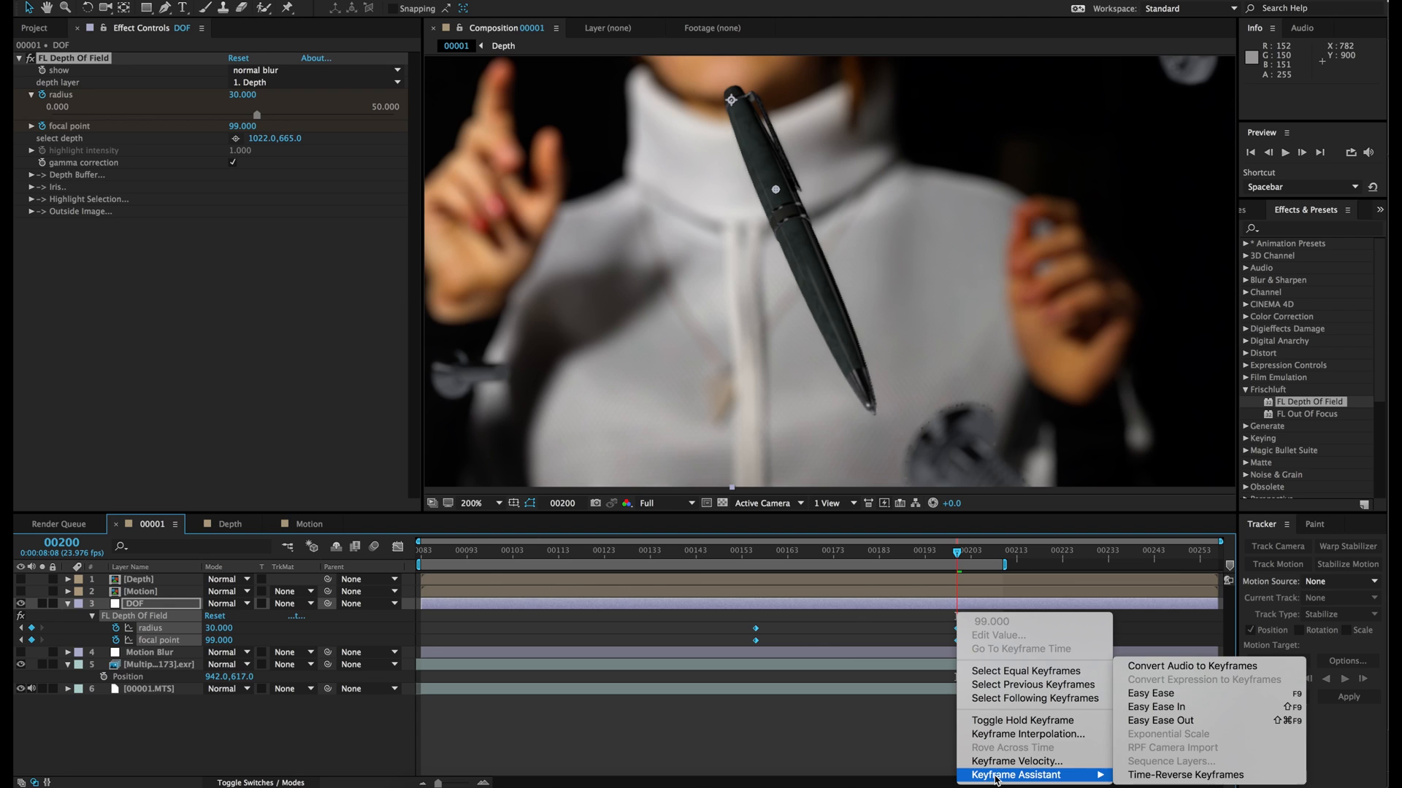
pyautogui.click(1160, 692)
pyautogui.click(872, 745)
# At frame 142, add an adjustment layer named CC and place it directly above the DOF layer.
pyautogui.click(488, 509)
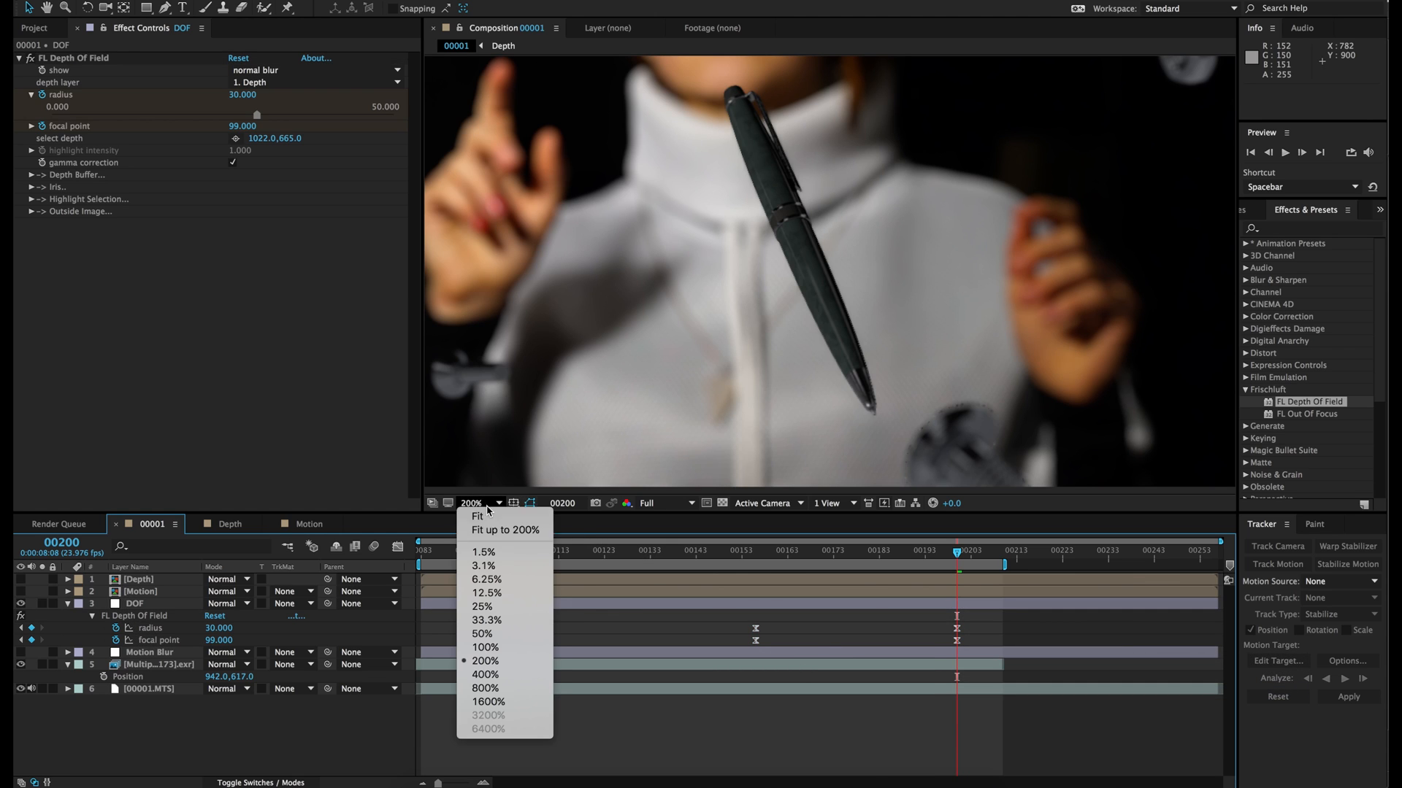
pyautogui.click(506, 530)
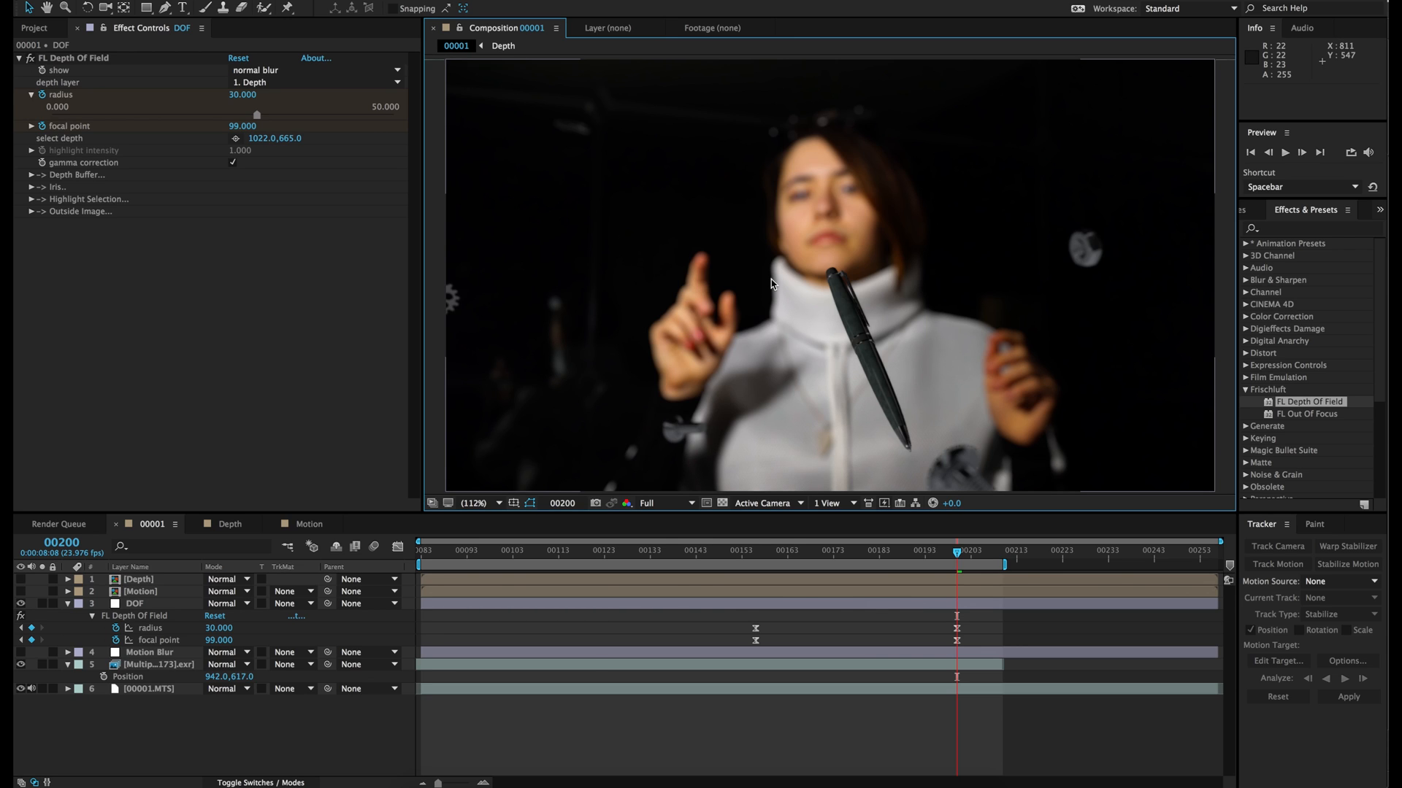
pyautogui.click(693, 552)
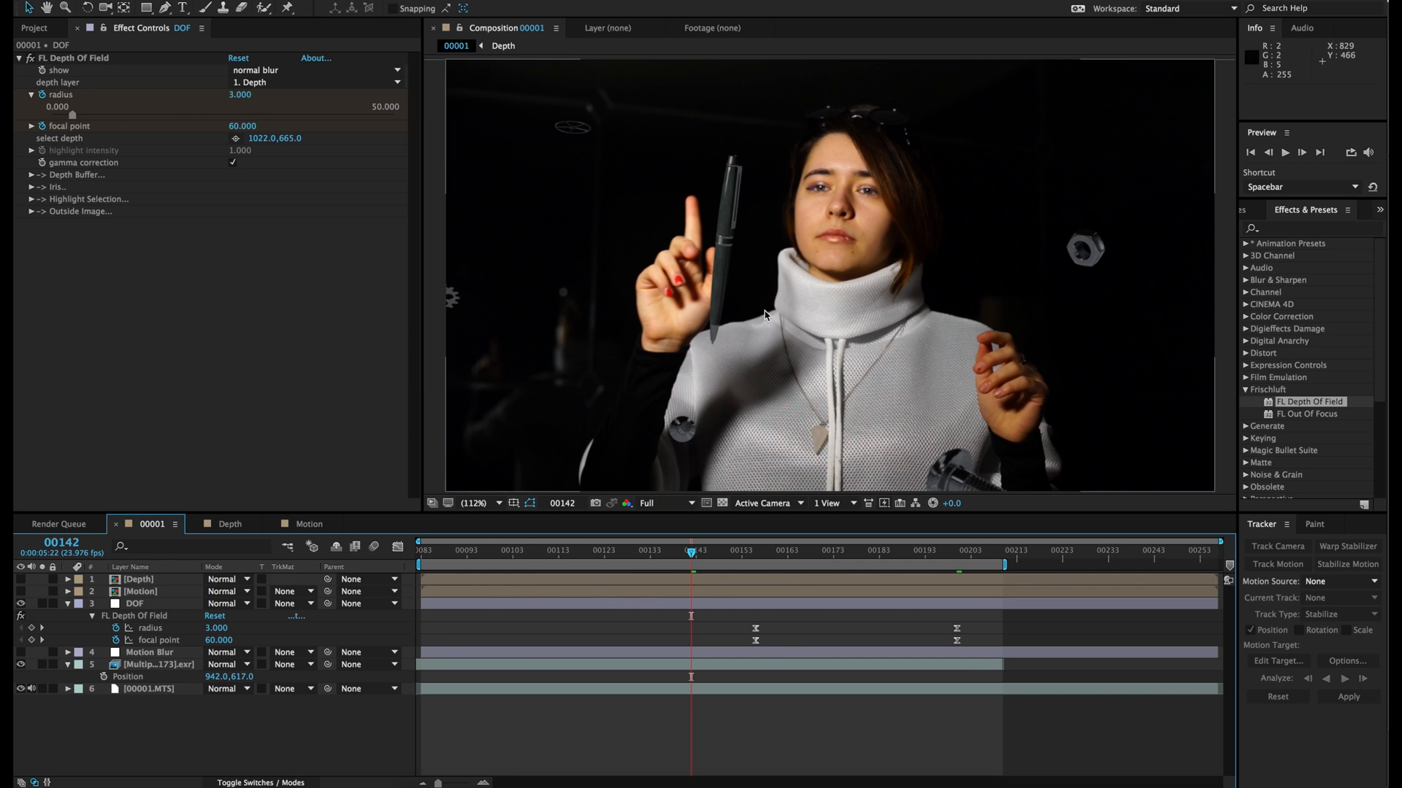
pyautogui.click(292, 0)
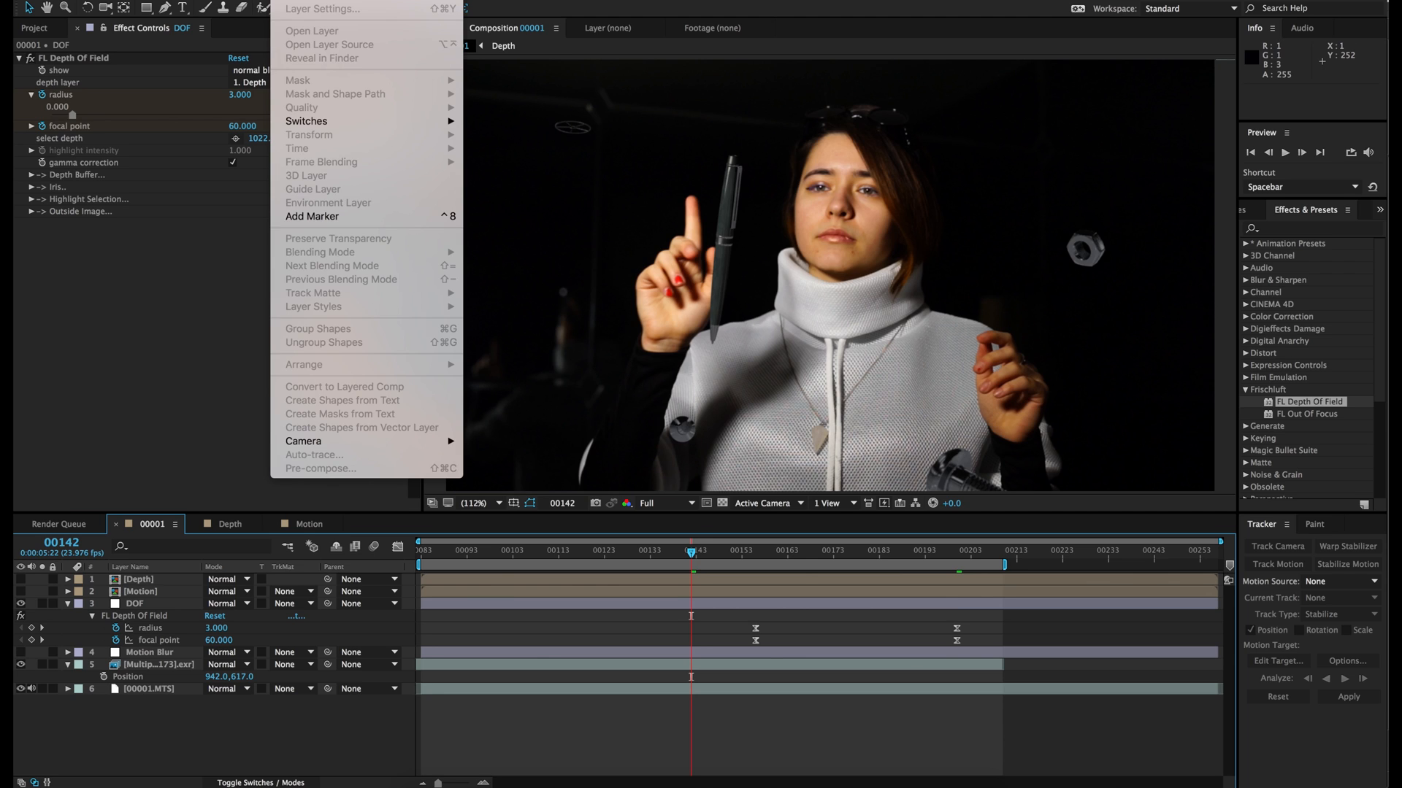
pyautogui.moveTo(299, 2)
pyautogui.click(531, 83)
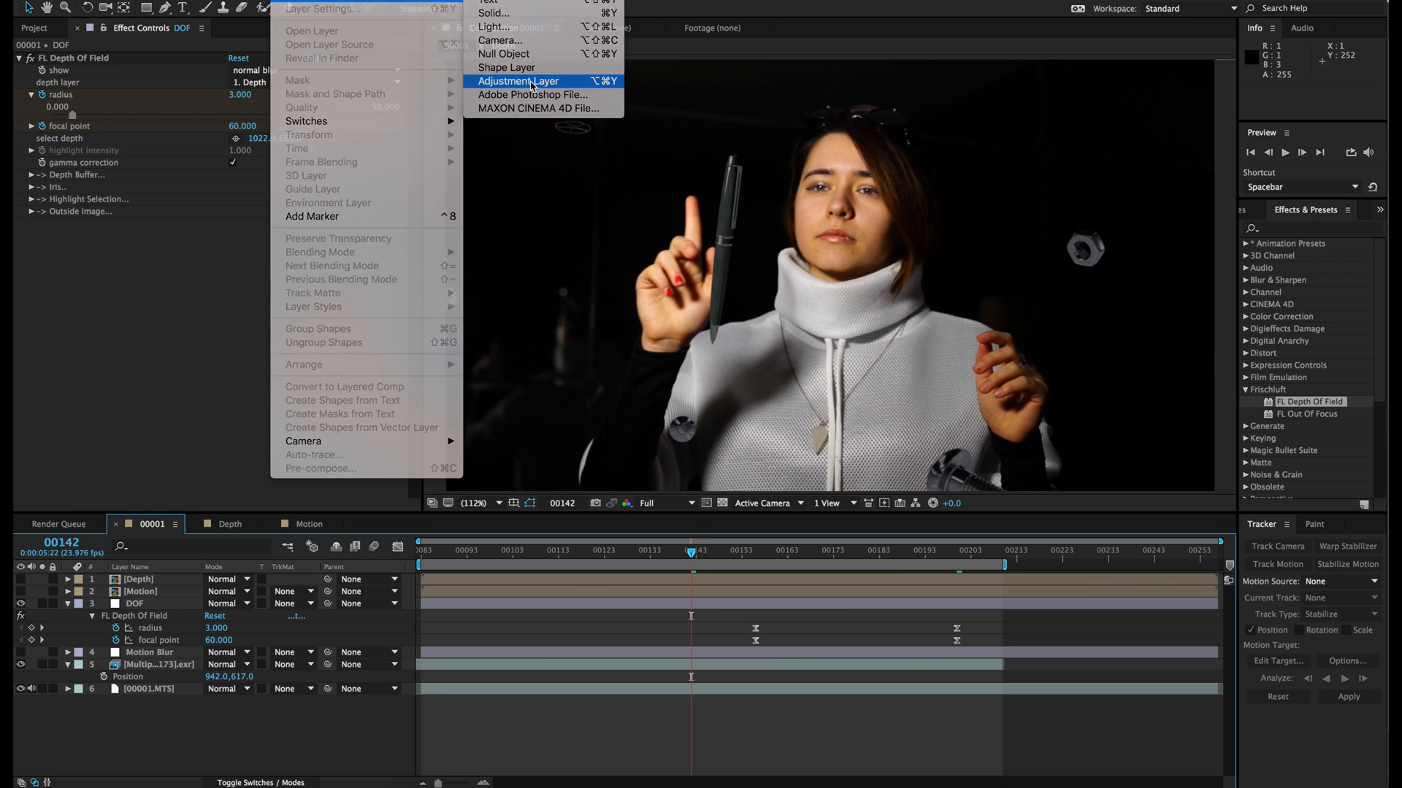
pyautogui.press('Return')
pyautogui.write('CC')
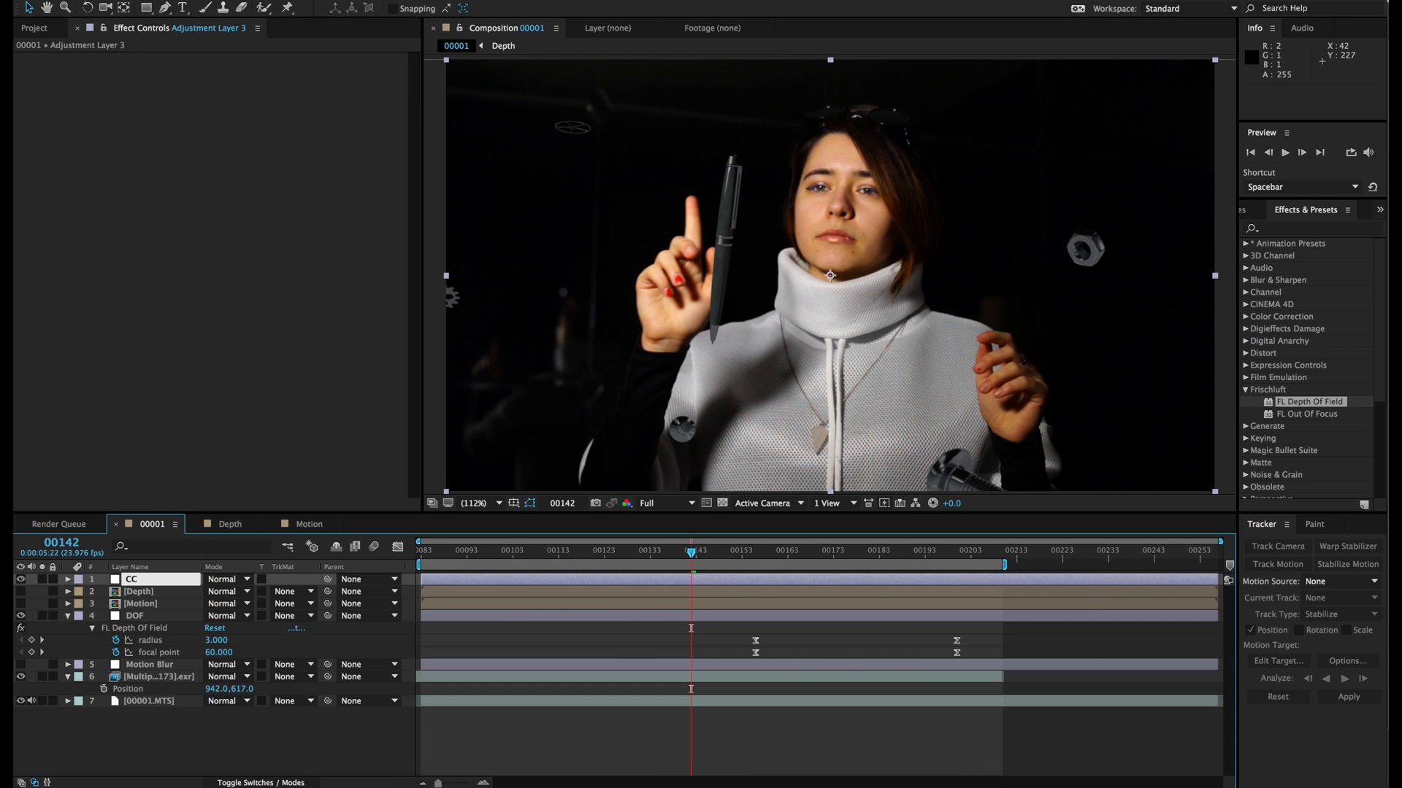
pyautogui.press('Return')
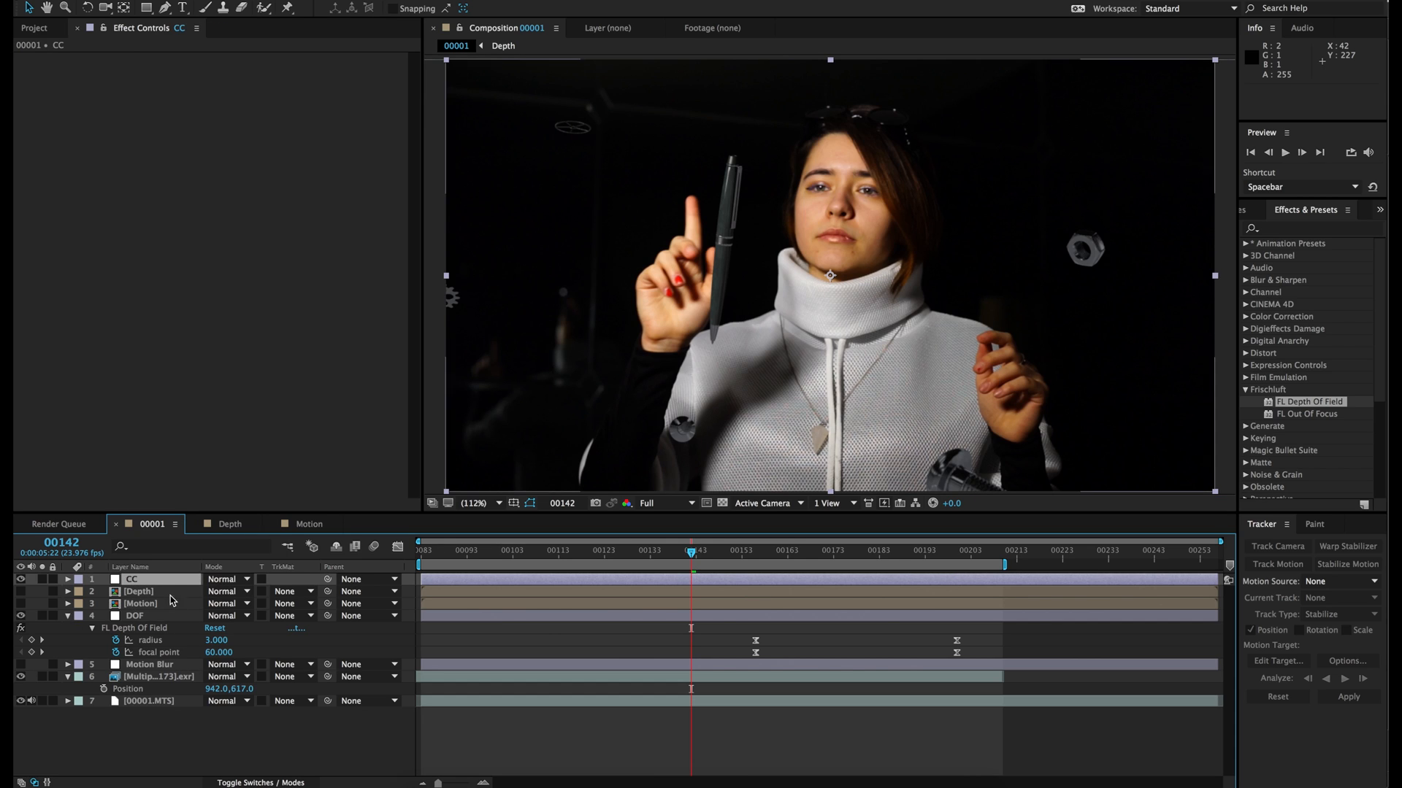
pyautogui.moveTo(130, 579); pyautogui.dragTo(136, 613)
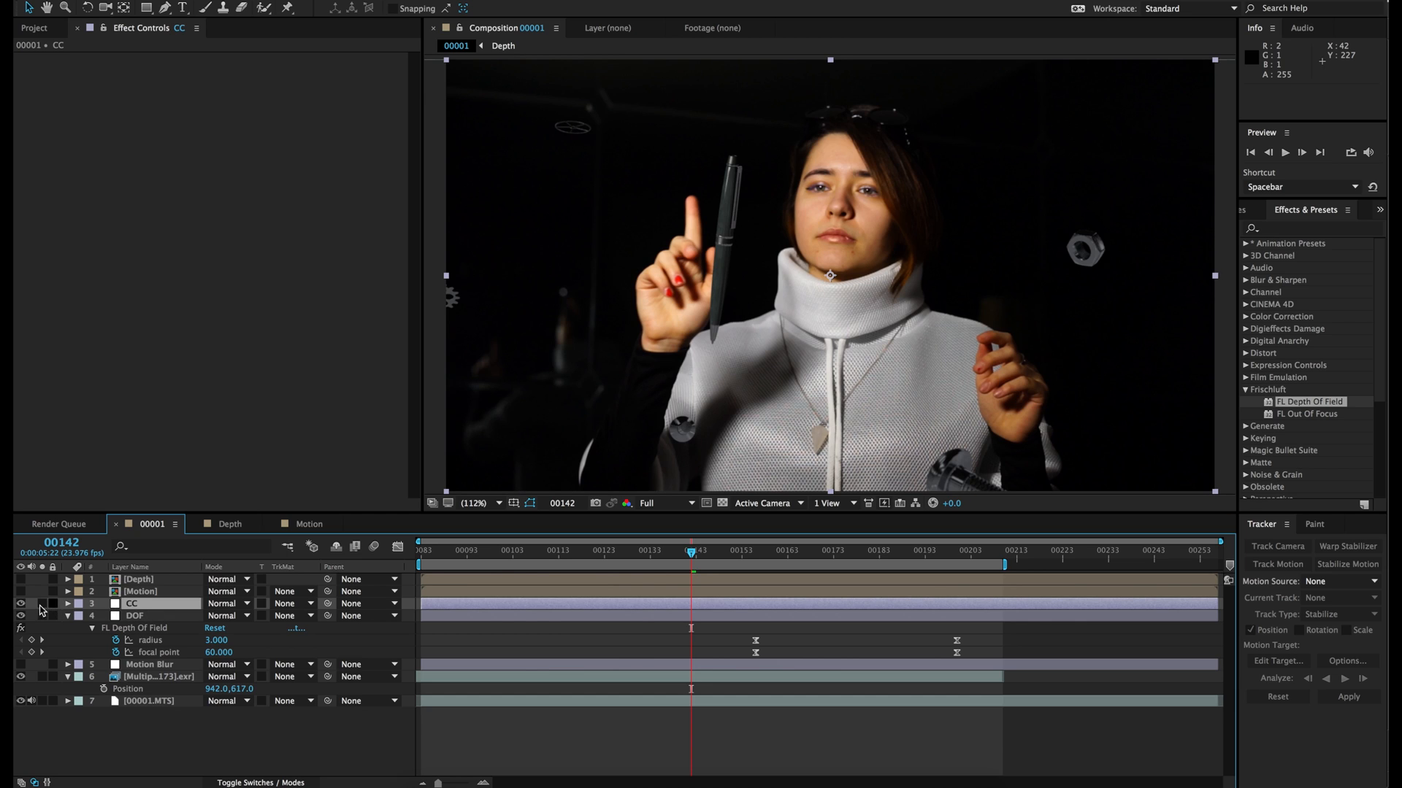
# Apply the Levels effect to the Multipass layer.
pyautogui.click(148, 679)
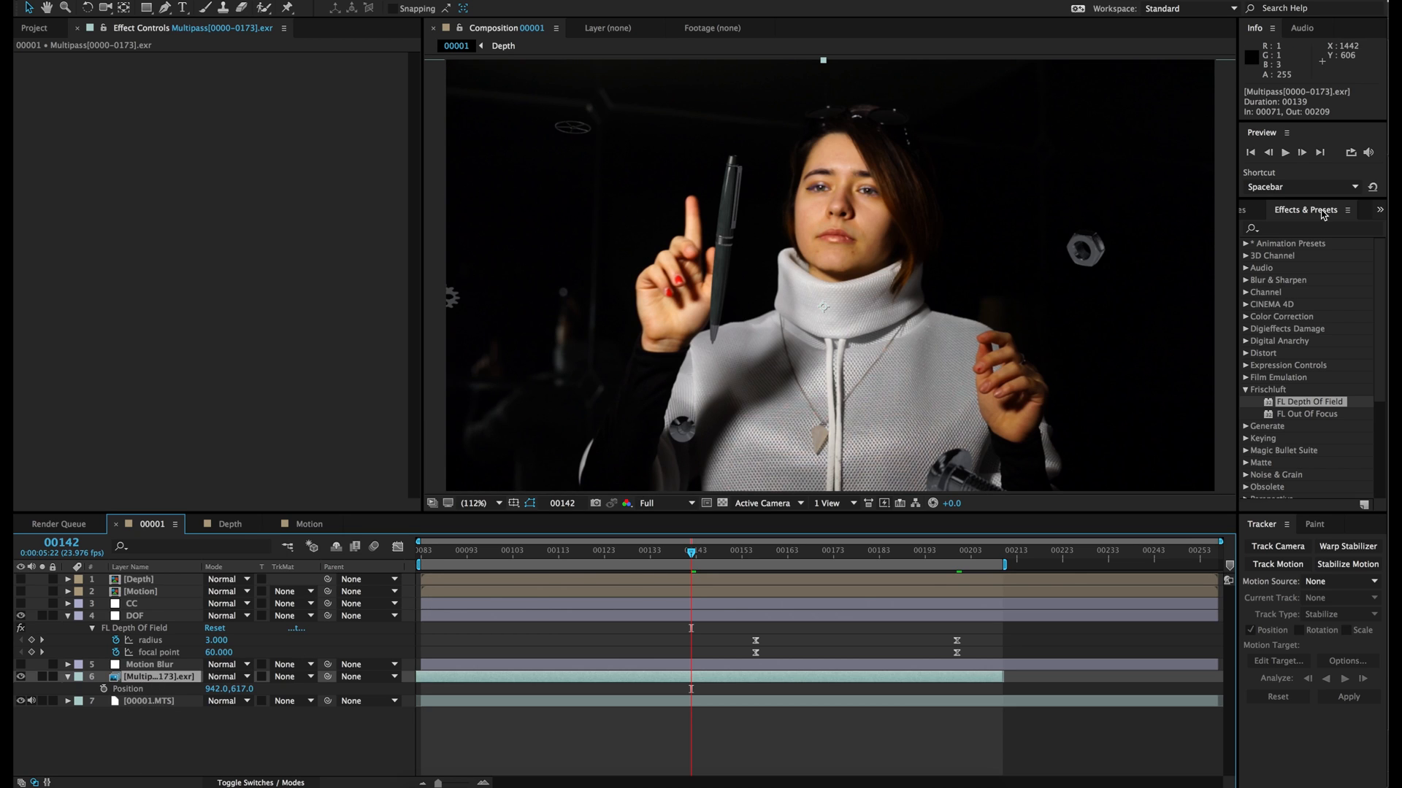
pyautogui.click(1303, 229)
pyautogui.write('lev')
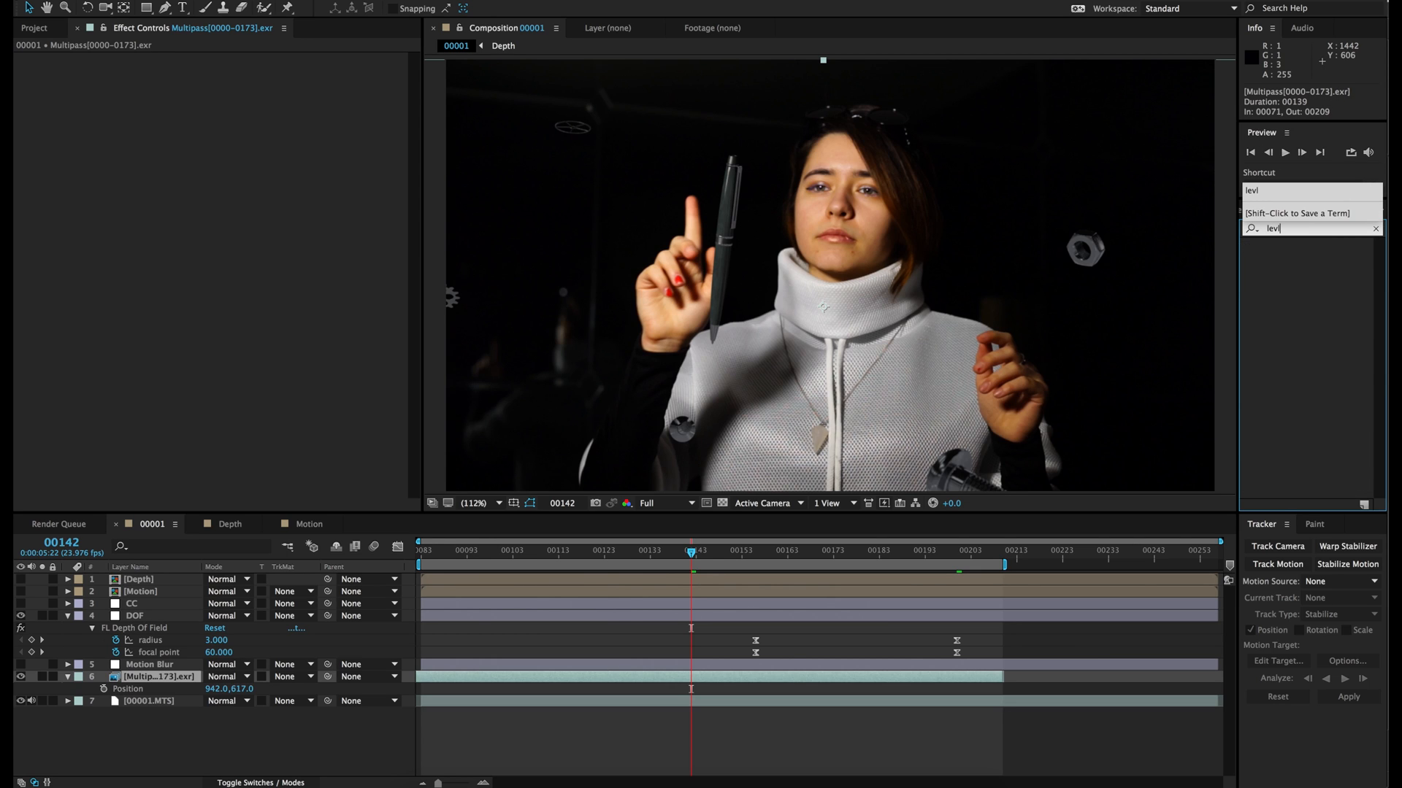
pyautogui.moveTo(1293, 320); pyautogui.dragTo(680, 677)
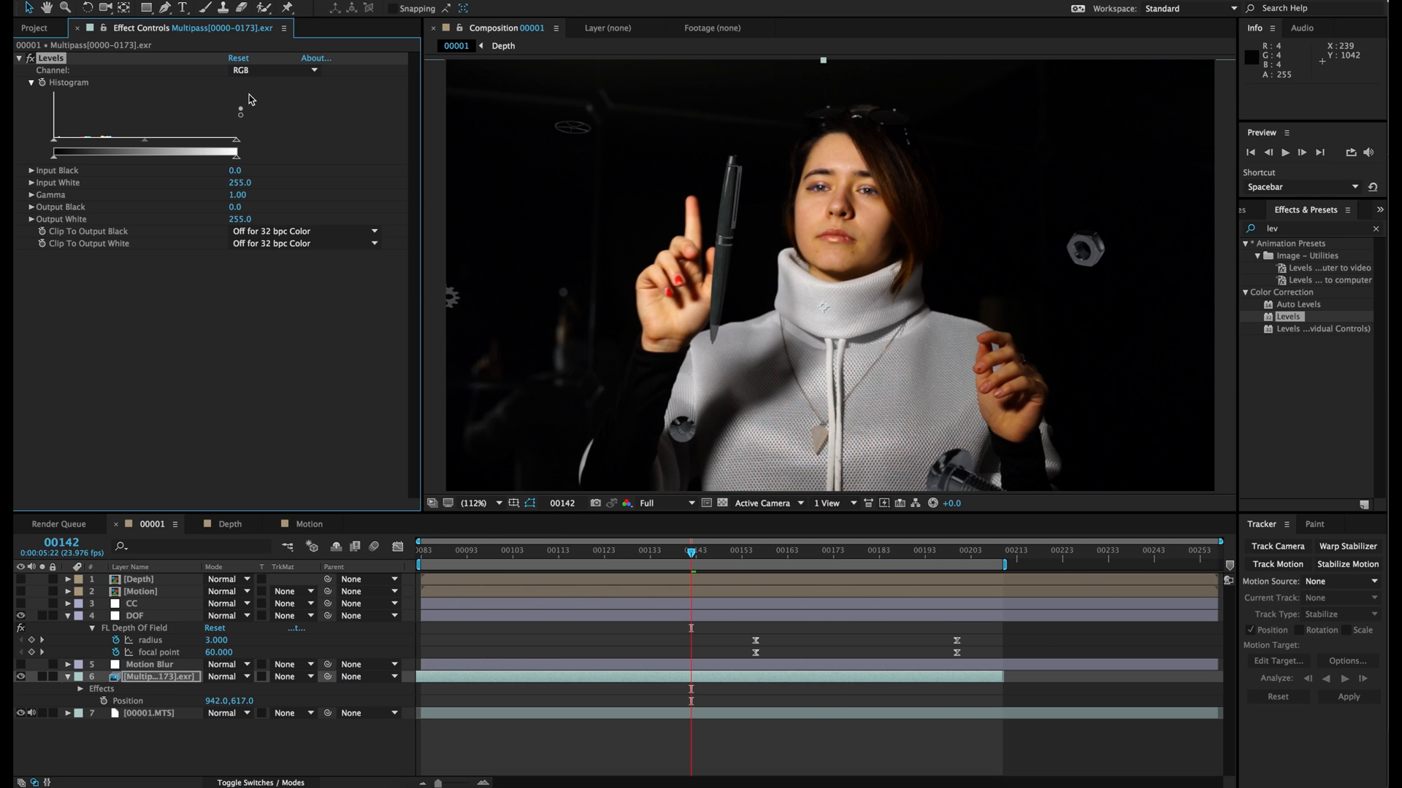
# Show only the Red channel in the composition viewer and set the Levels channel to Red.
pyautogui.click(627, 504)
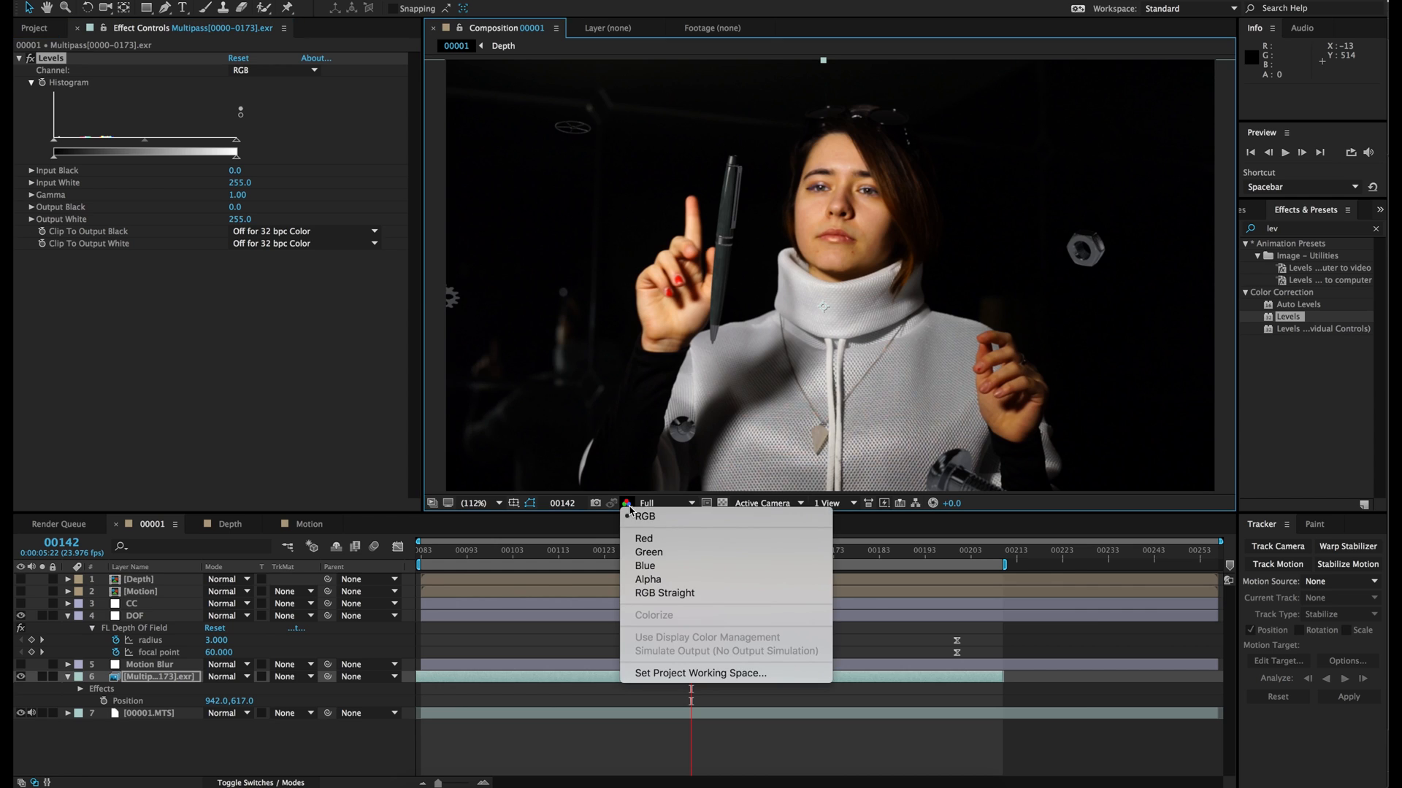
pyautogui.click(644, 539)
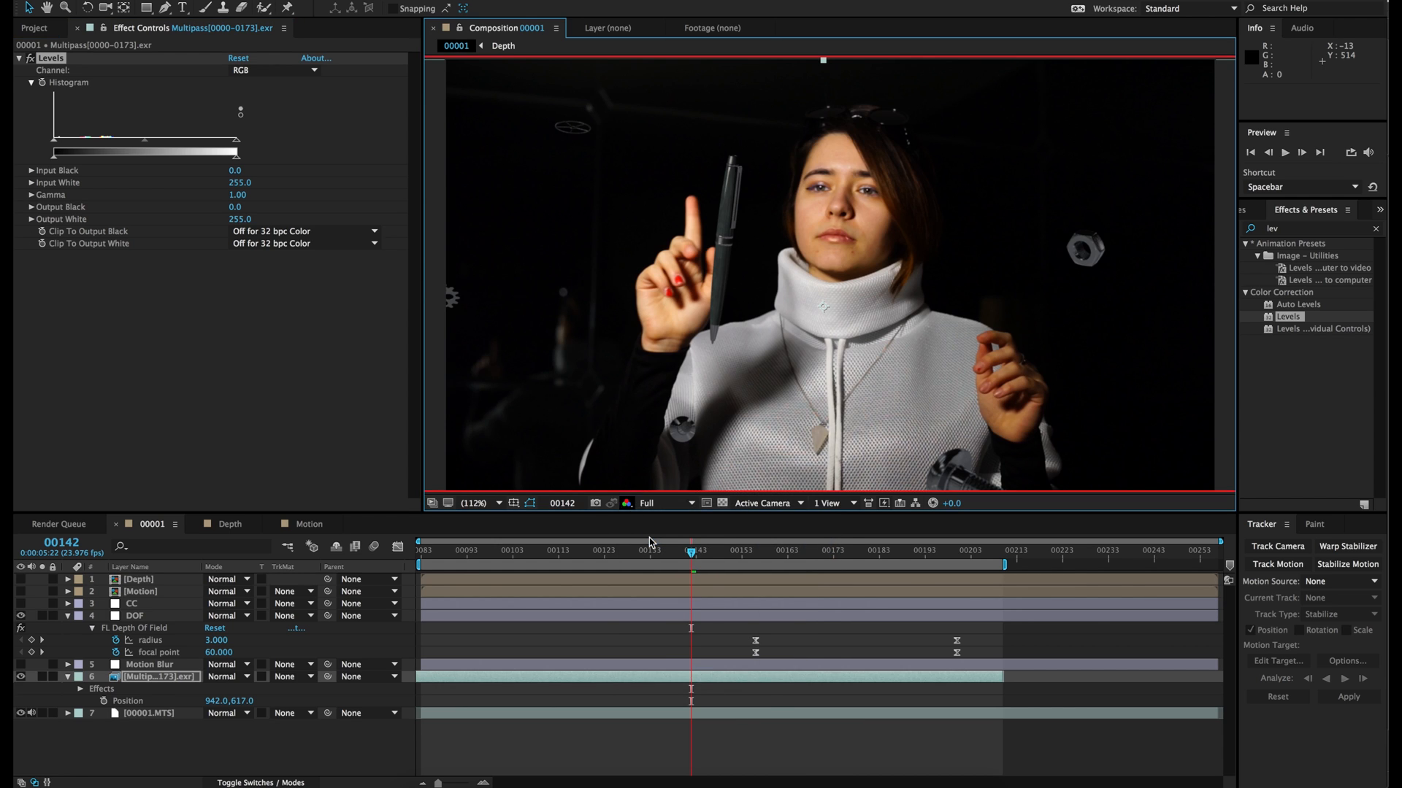
pyautogui.click(252, 70)
pyautogui.click(251, 98)
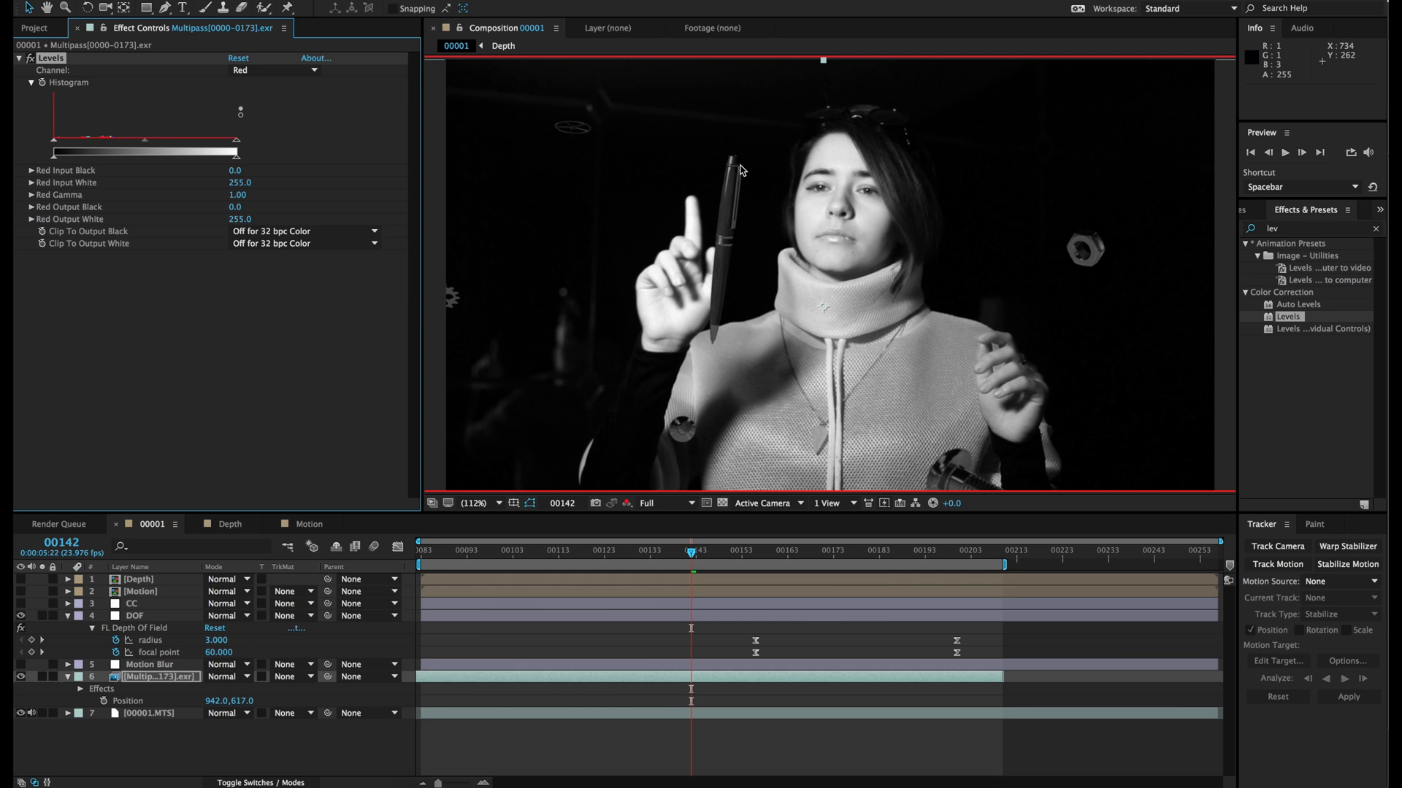
# Match the pen to the footage in red by setting Red Input White to 236 and Red Gamma to 0.94.
pyautogui.press('.')
pyautogui.press('space')
pyautogui.moveTo(646, 150); pyautogui.dragTo(727, 208)
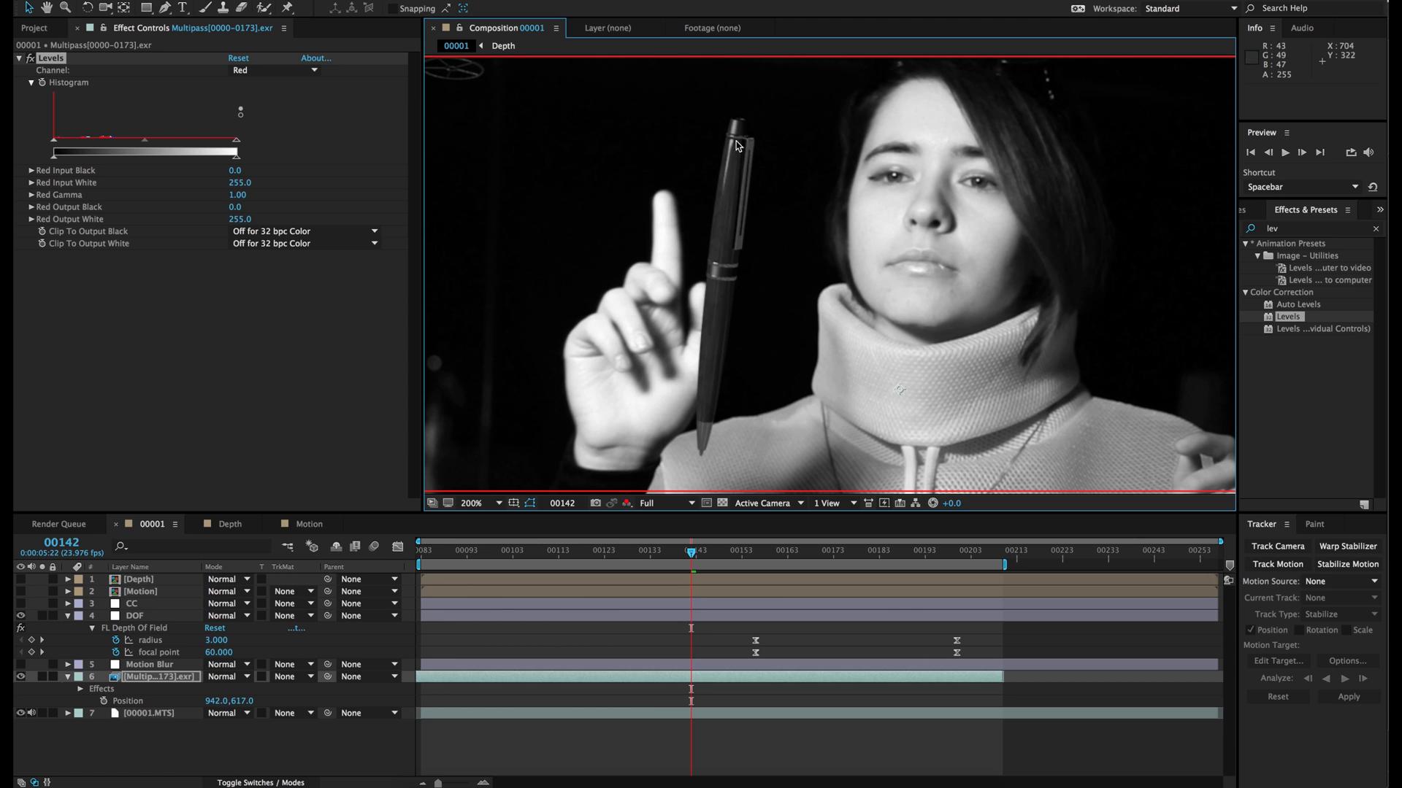
pyautogui.moveTo(653, 271)
pyautogui.mouseDown()
pyautogui.moveTo(730, 259)
pyautogui.moveTo(673, 281)
pyautogui.mouseUp()
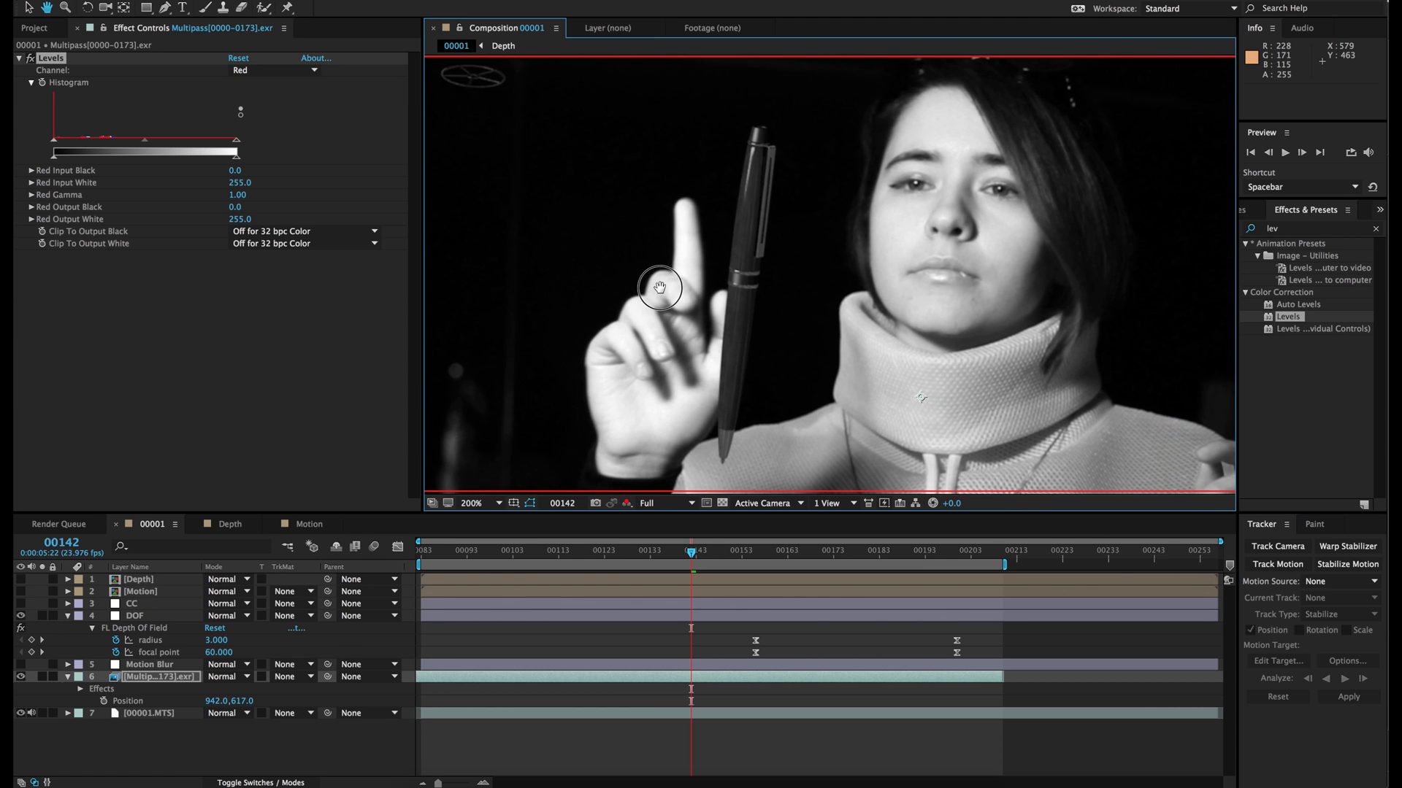
pyautogui.click(151, 140)
pyautogui.moveTo(151, 139); pyautogui.dragTo(163, 144)
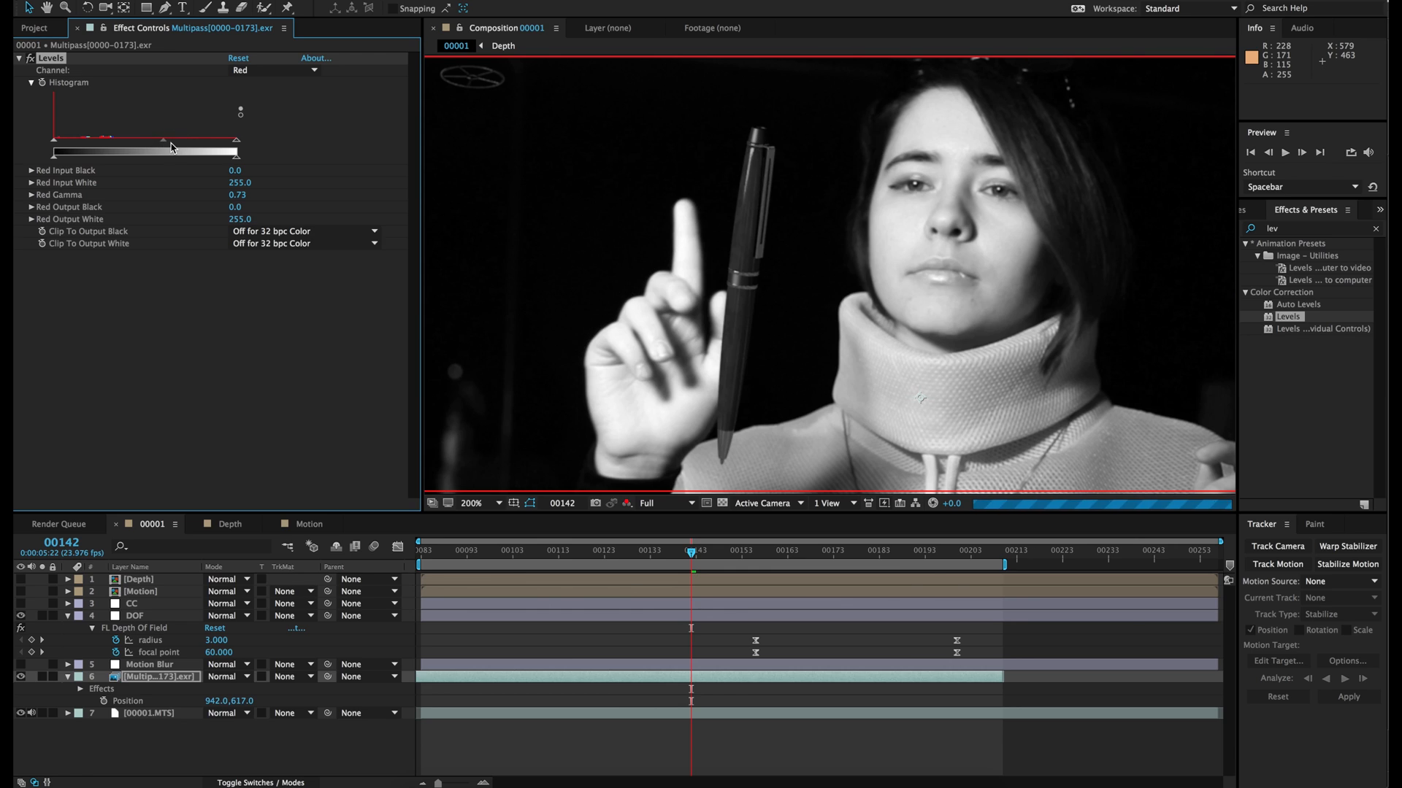
pyautogui.moveTo(163, 141); pyautogui.dragTo(134, 144)
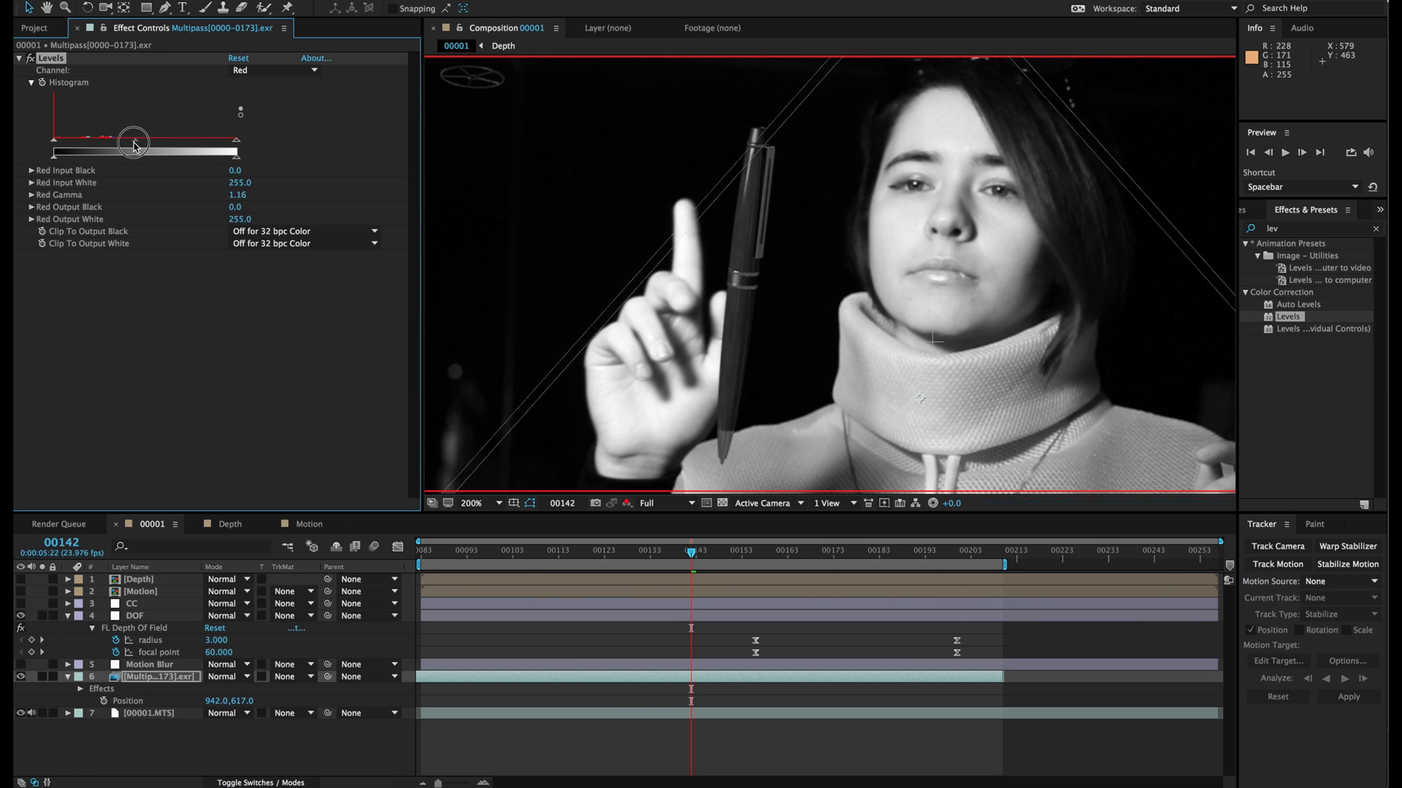
pyautogui.moveTo(236, 139); pyautogui.dragTo(222, 140)
pyautogui.moveTo(138, 144); pyautogui.dragTo(142, 146)
pyautogui.moveTo(142, 145); pyautogui.dragTo(134, 145)
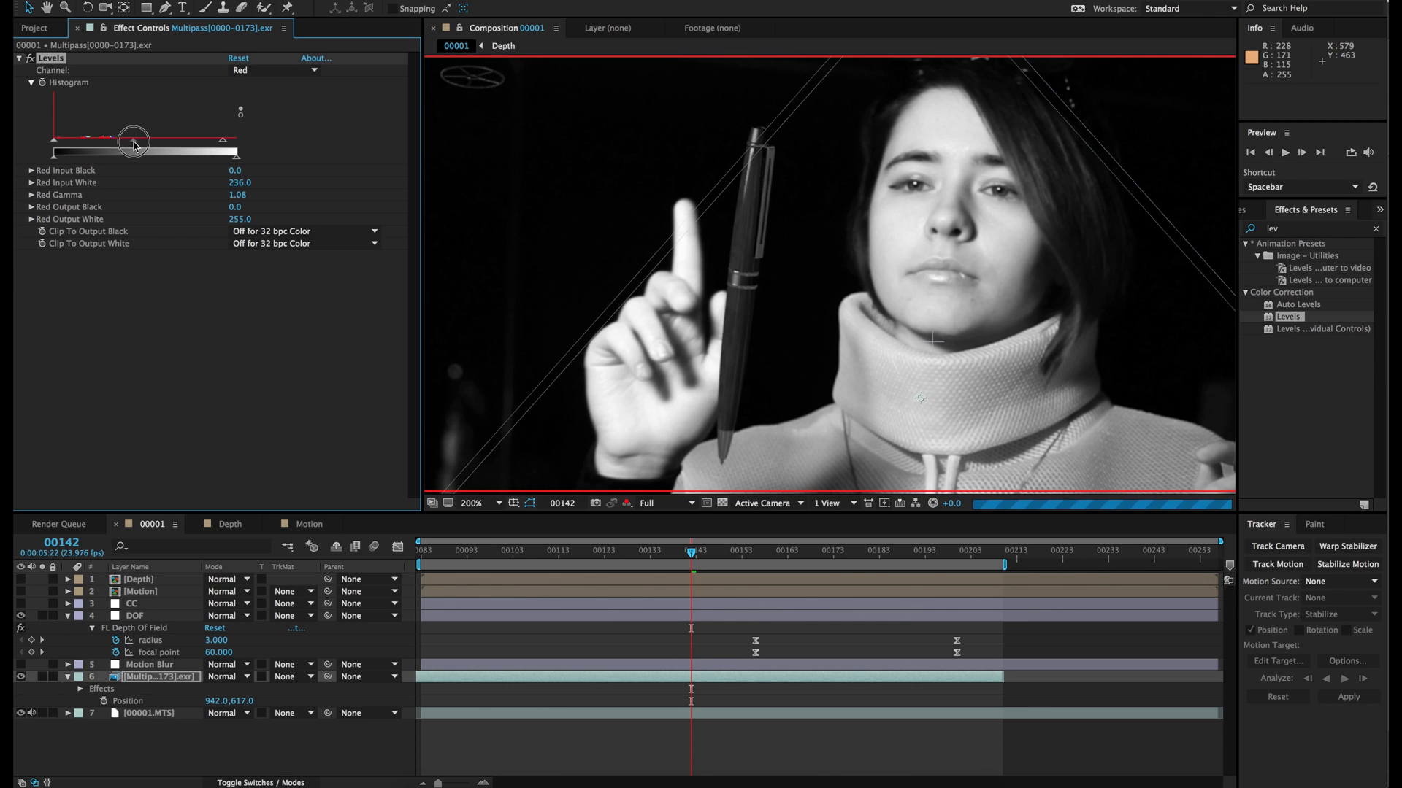
pyautogui.moveTo(134, 145); pyautogui.dragTo(141, 145)
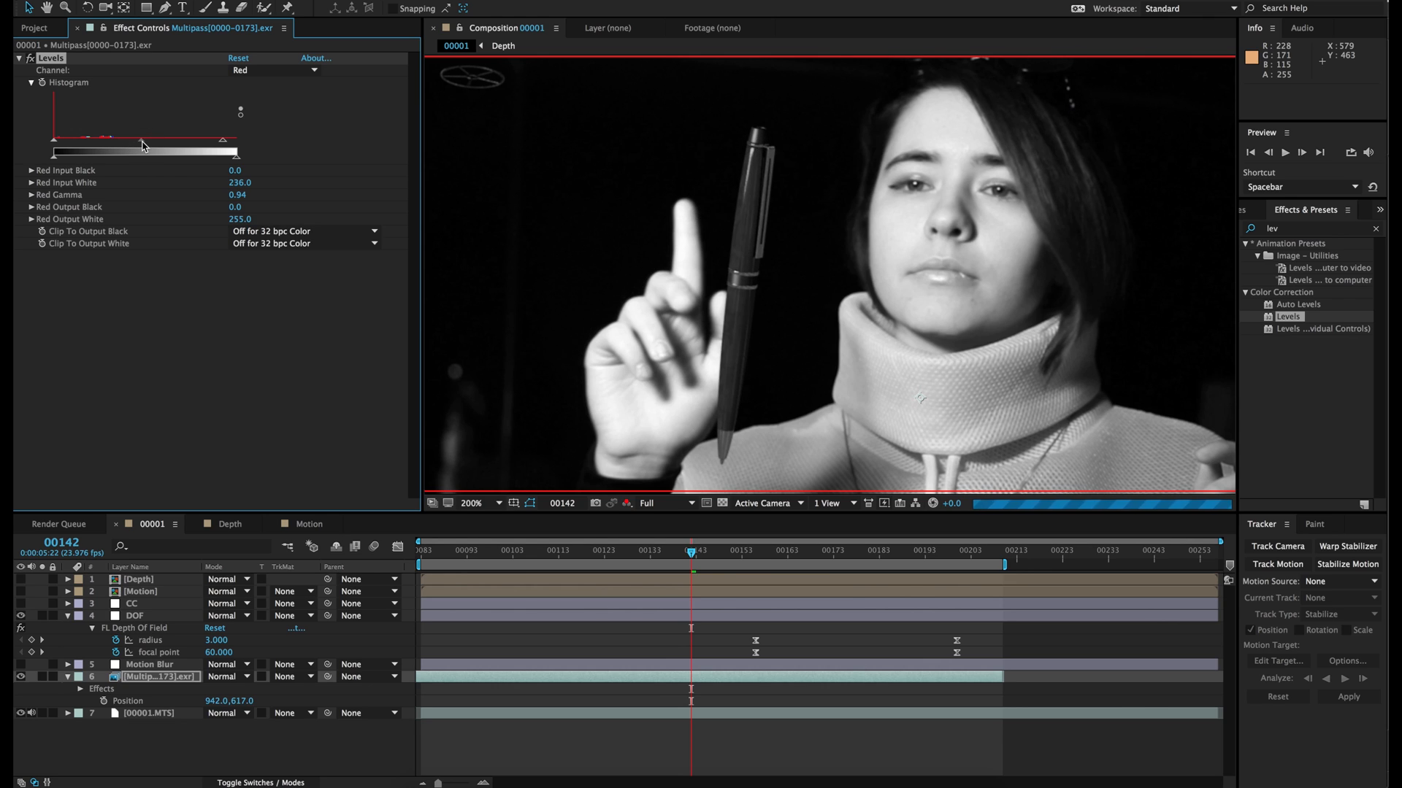
# Show only the Green channel in the composition viewer and set the Levels channel to Green.
pyautogui.scroll(-2, 785, 344)
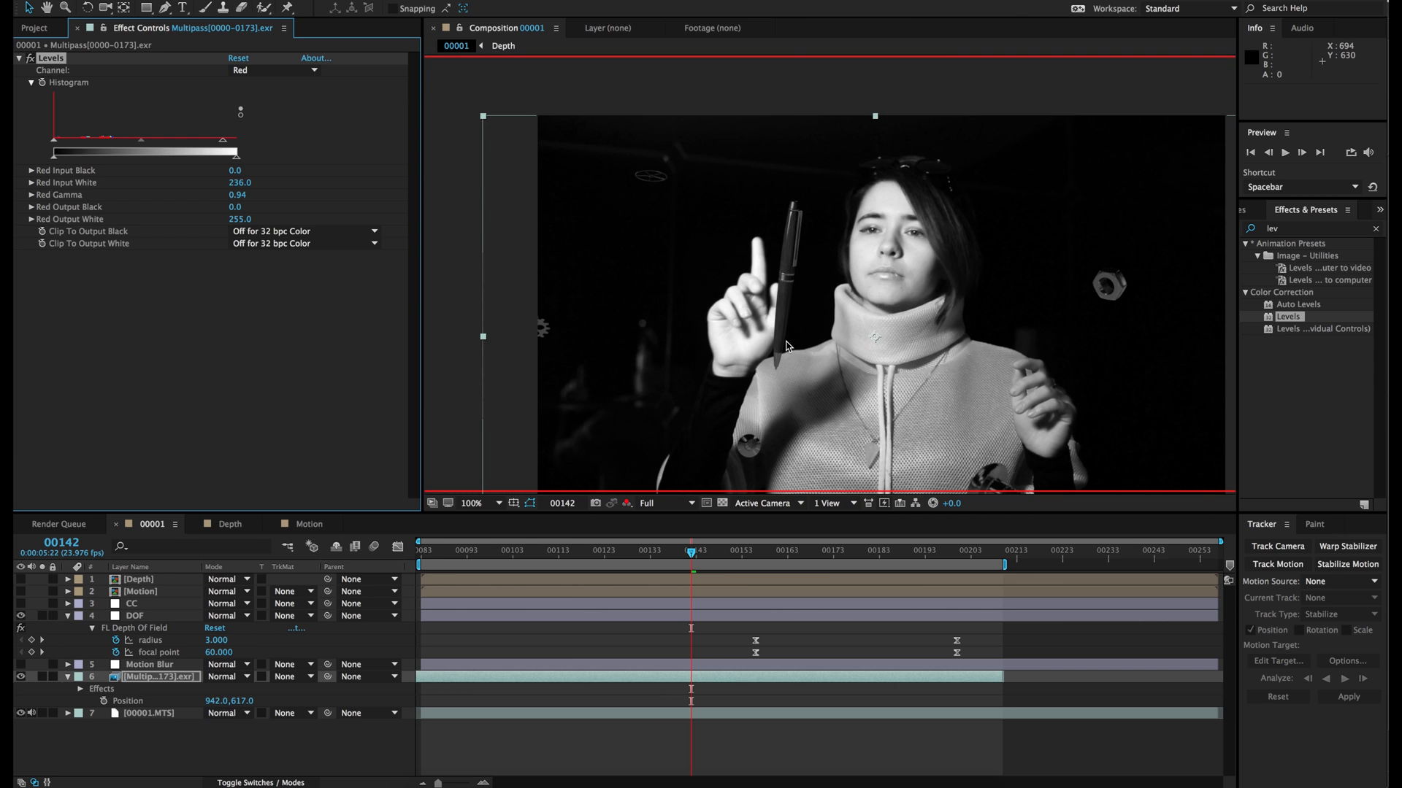
pyautogui.scroll(2, 787, 345)
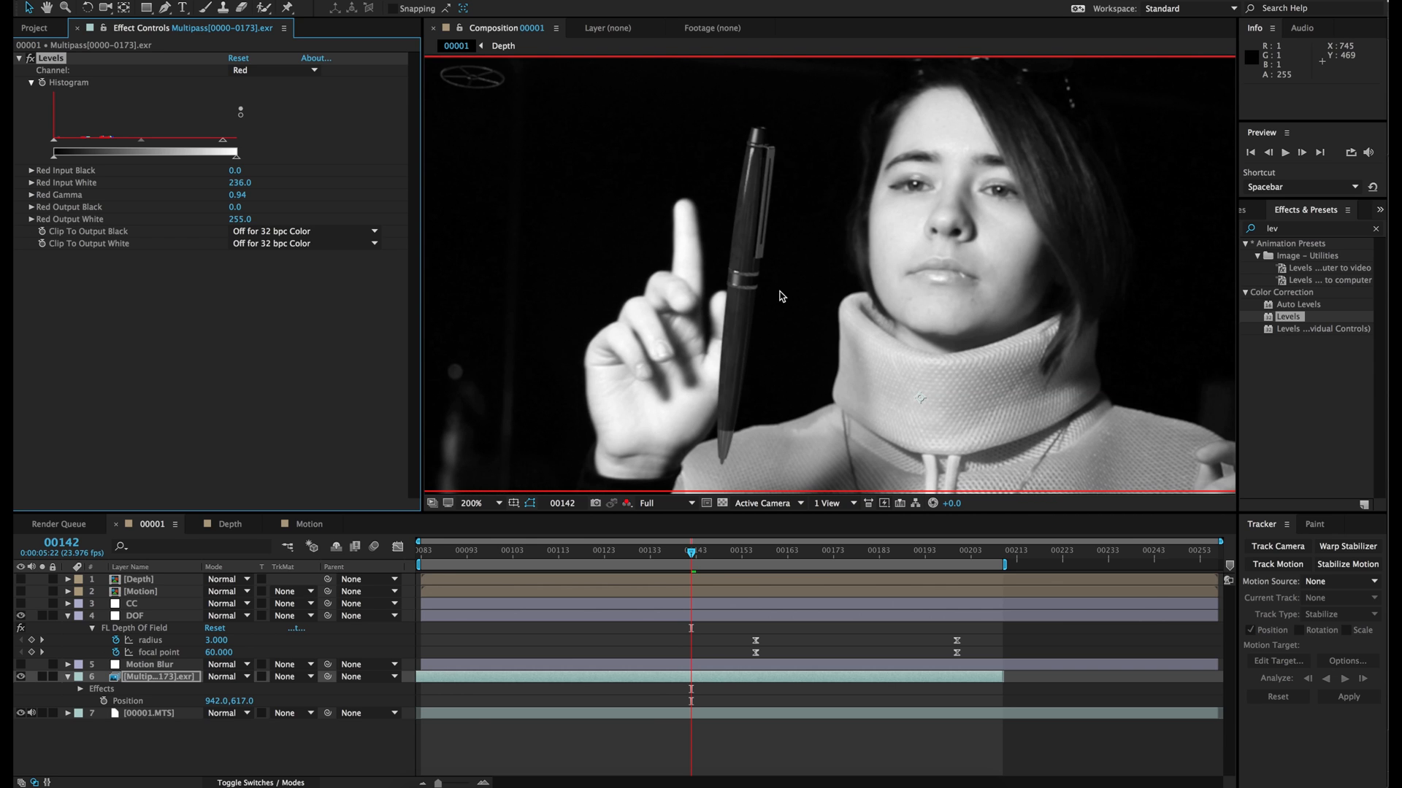
pyautogui.scroll(-2, 781, 296)
pyautogui.moveTo(811, 376)
pyautogui.mouseDown()
pyautogui.moveTo(812, 300)
pyautogui.moveTo(795, 372)
pyautogui.mouseUp()
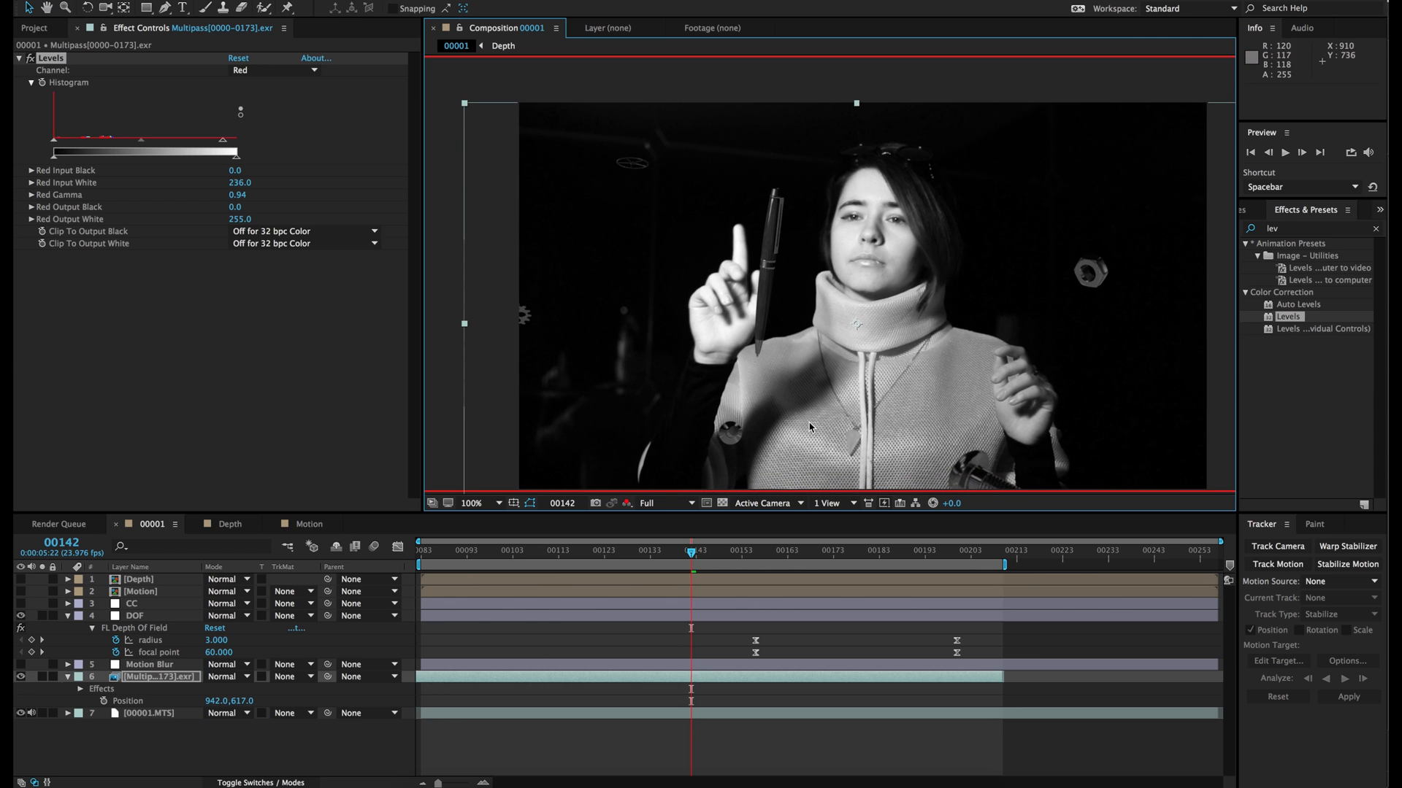
pyautogui.click(627, 503)
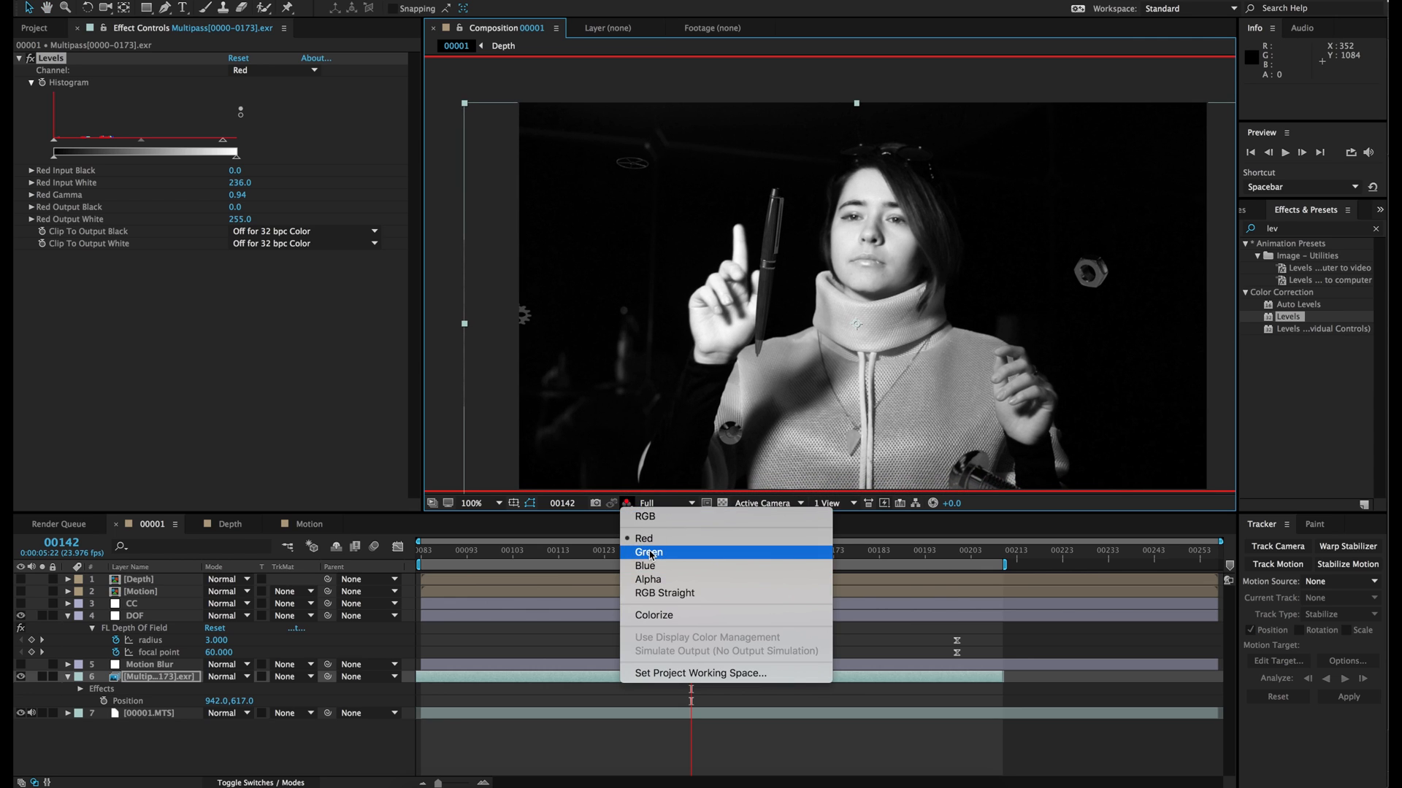
pyautogui.click(651, 555)
pyautogui.click(249, 69)
pyautogui.click(252, 114)
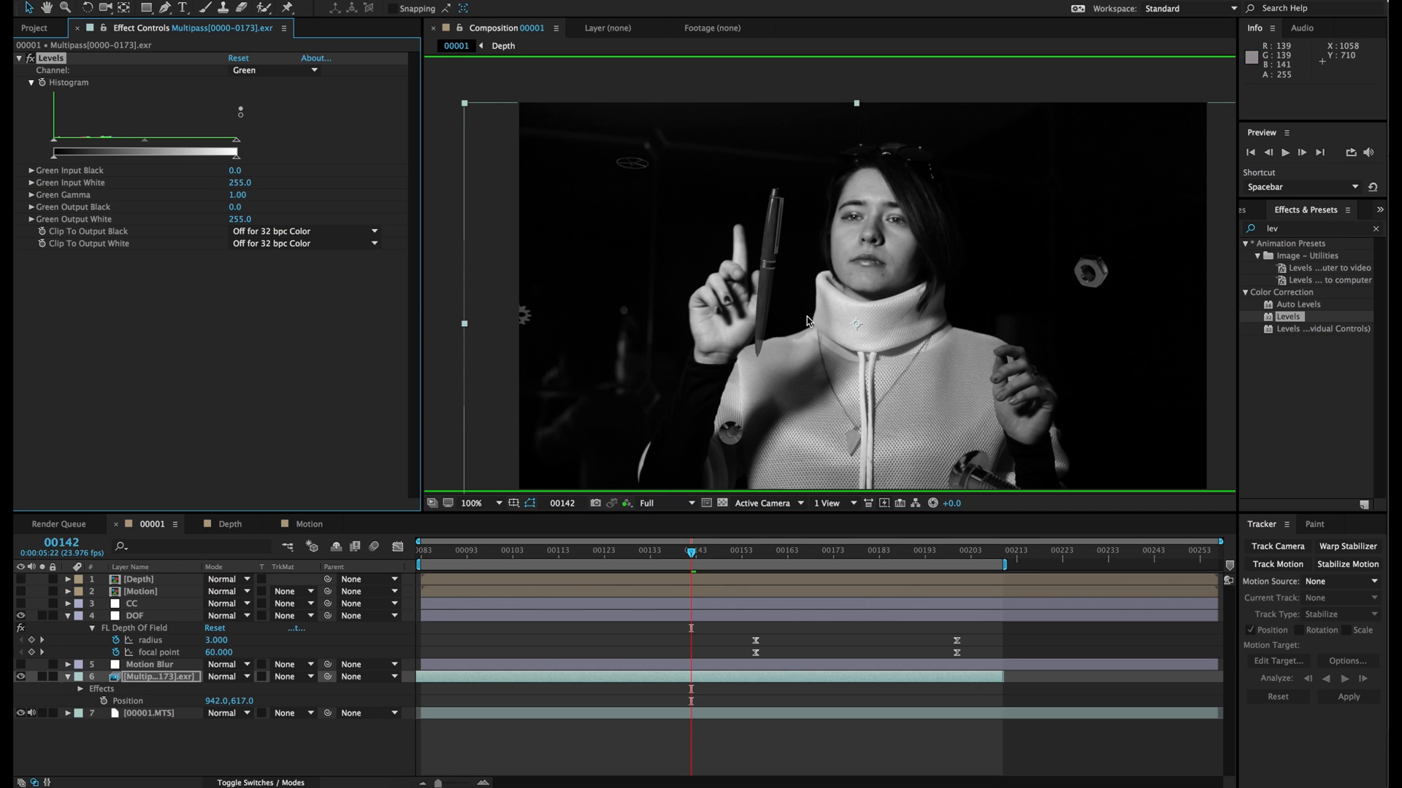
# Match the pen to the footage in green by setting Green Gamma to 0.88.
pyautogui.scroll(-1, 894, 257)
pyautogui.scroll(1, 893, 258)
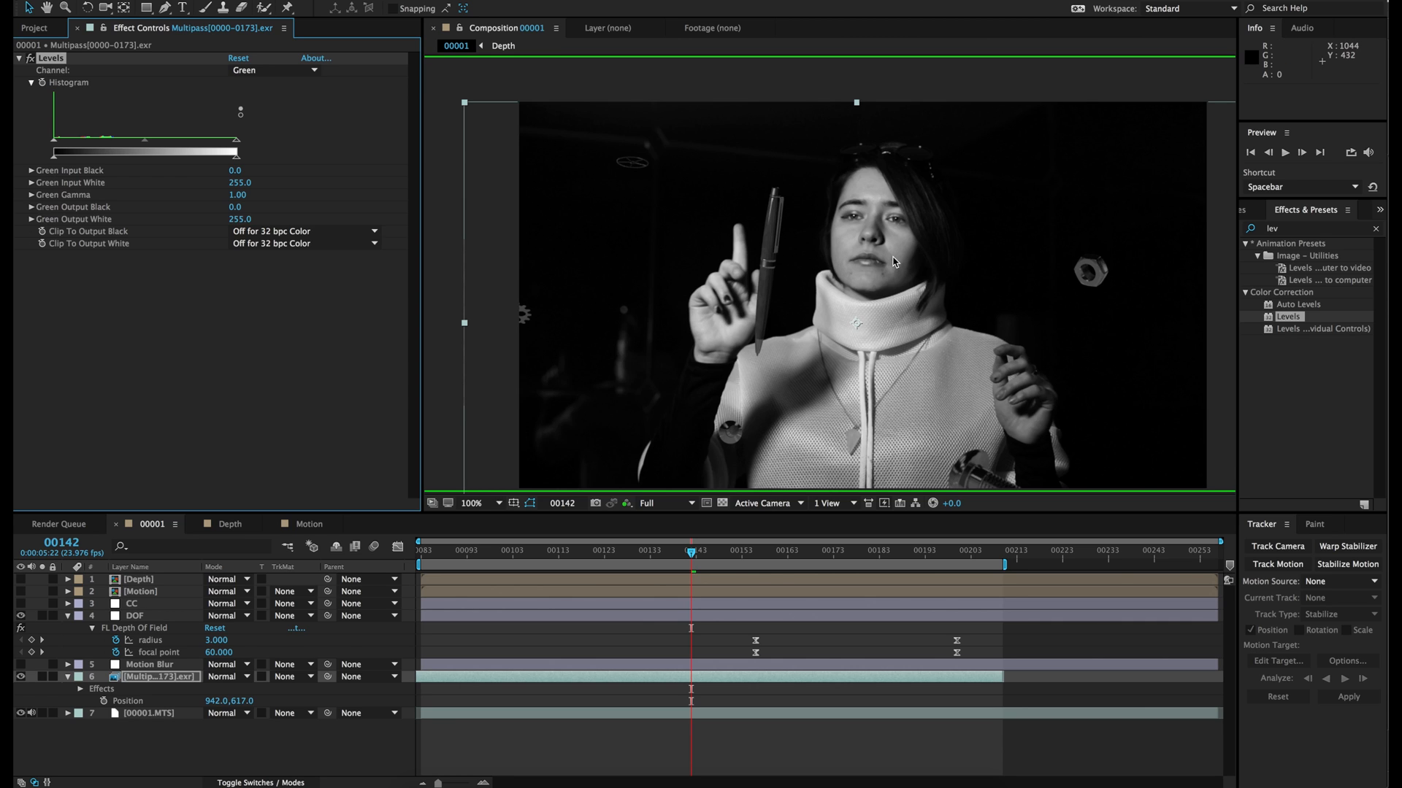
pyautogui.scroll(1, 894, 262)
pyautogui.moveTo(148, 140); pyautogui.dragTo(154, 144)
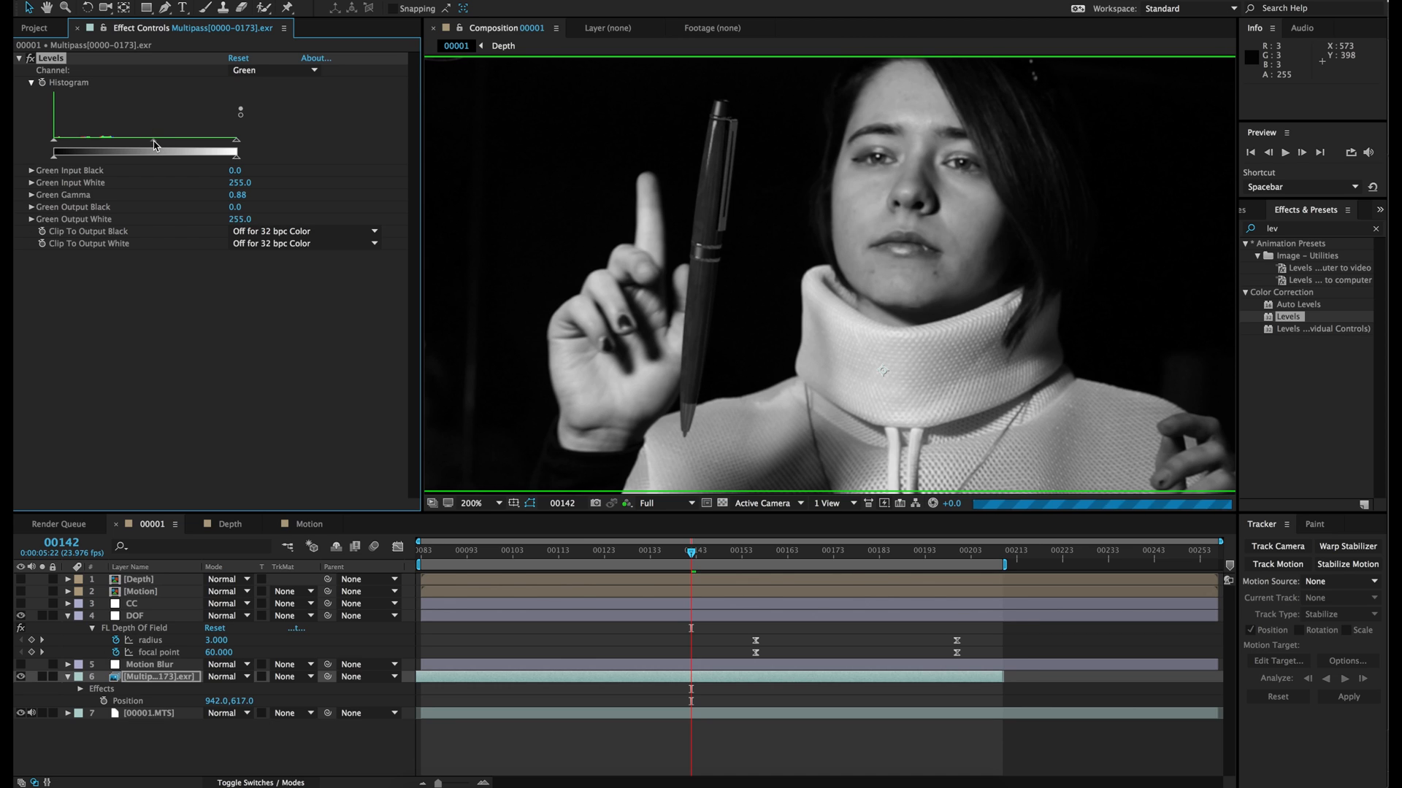
# Switch the composition viewer and the Levels channel to Blue and set Blue Gamma to 0.80.
pyautogui.click(626, 503)
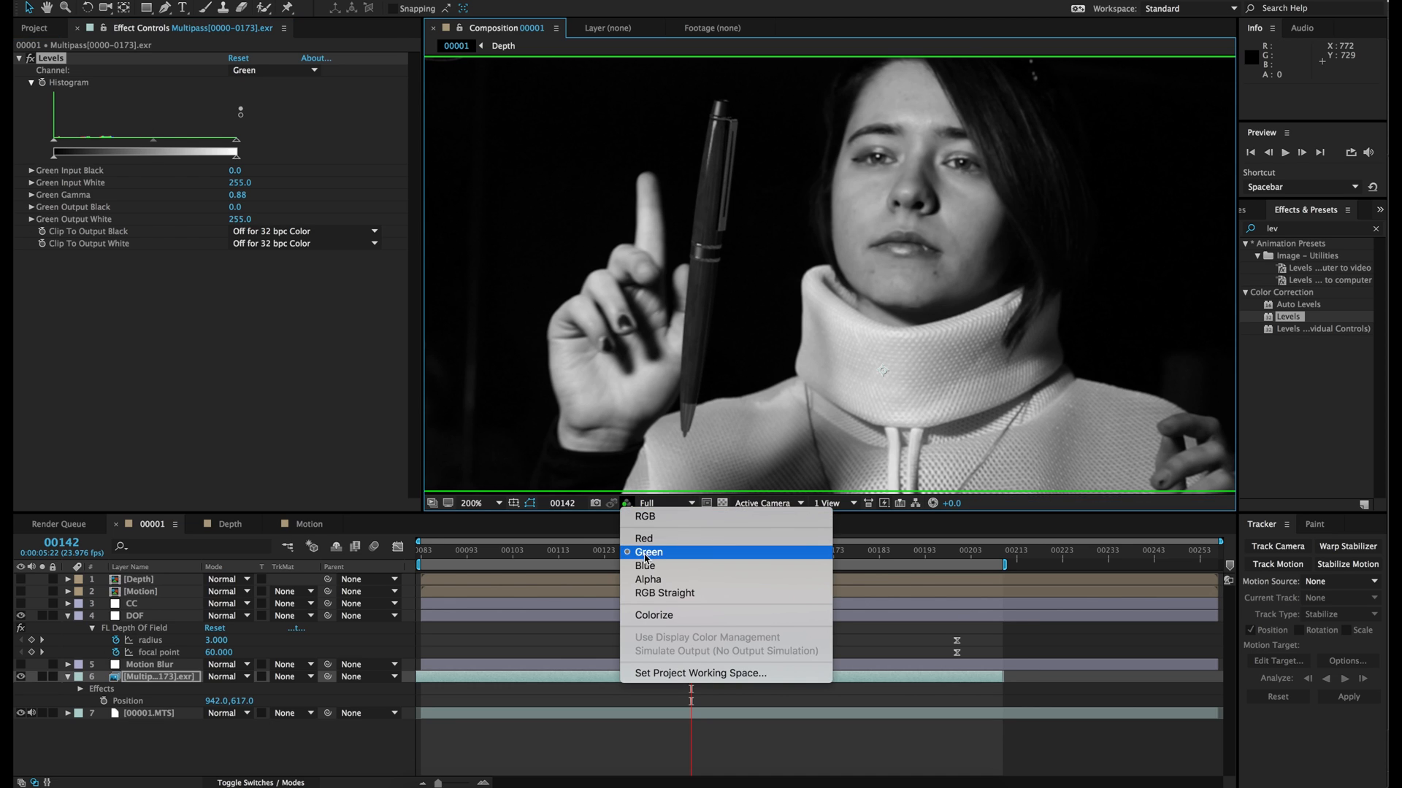
pyautogui.click(646, 566)
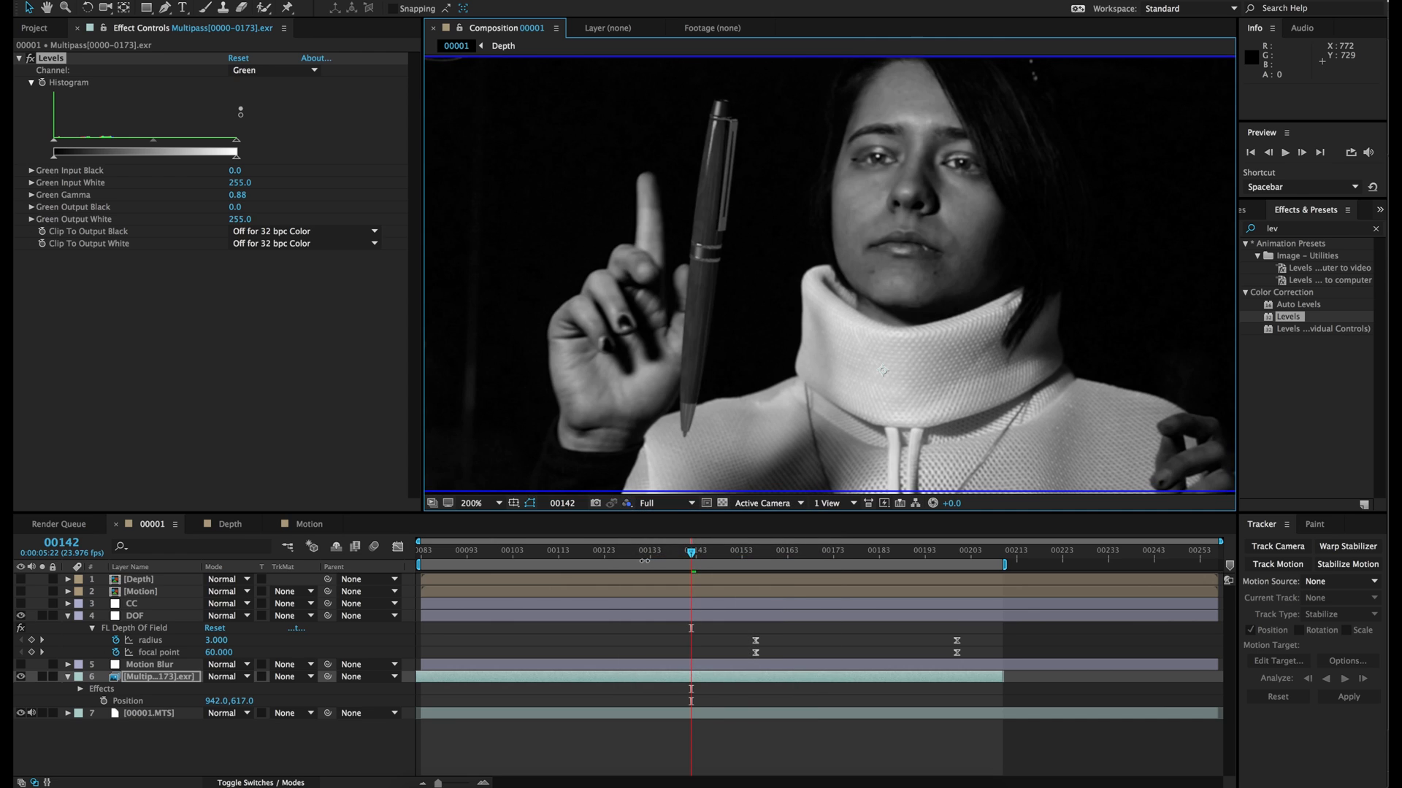
pyautogui.click(255, 73)
pyautogui.click(252, 129)
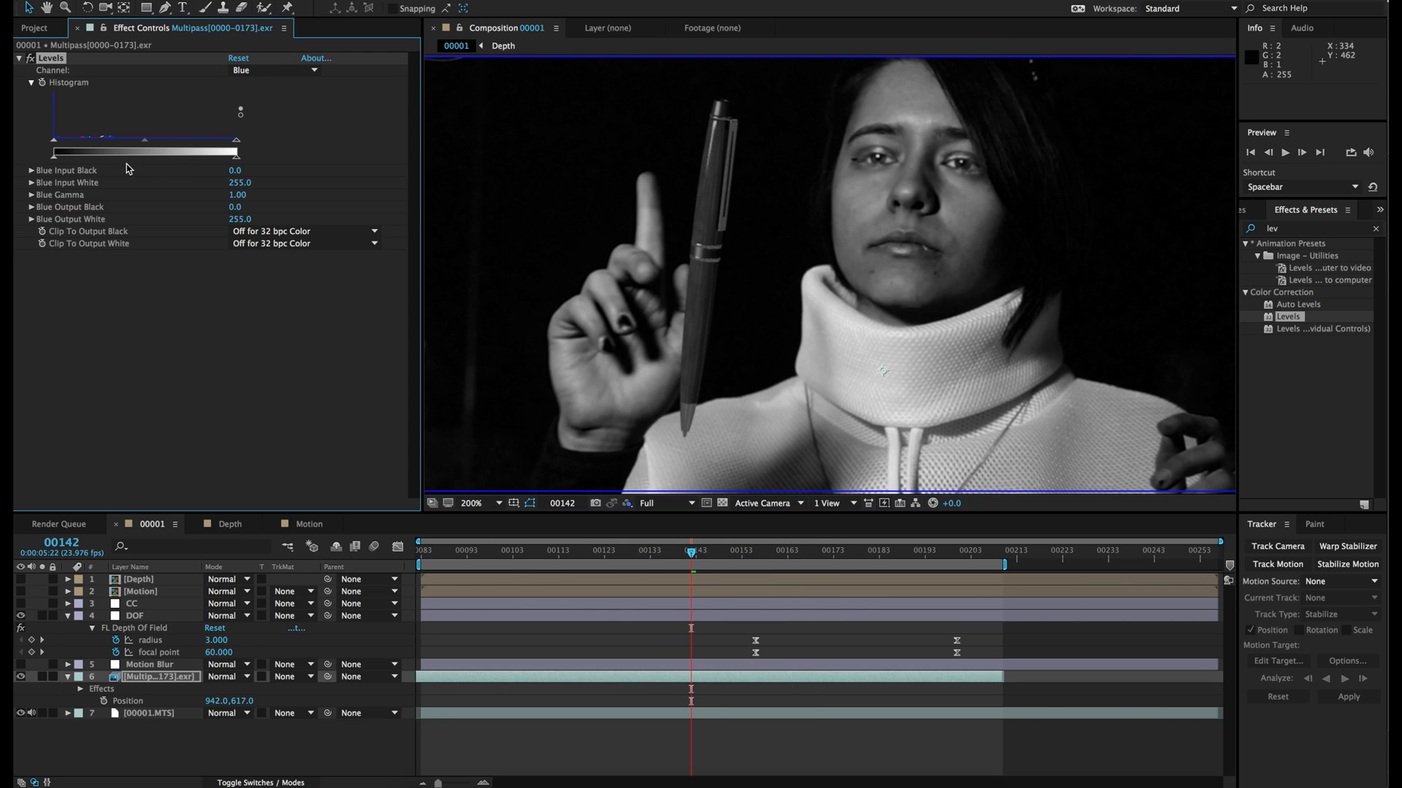
pyautogui.moveTo(167, 145); pyautogui.dragTo(159, 146)
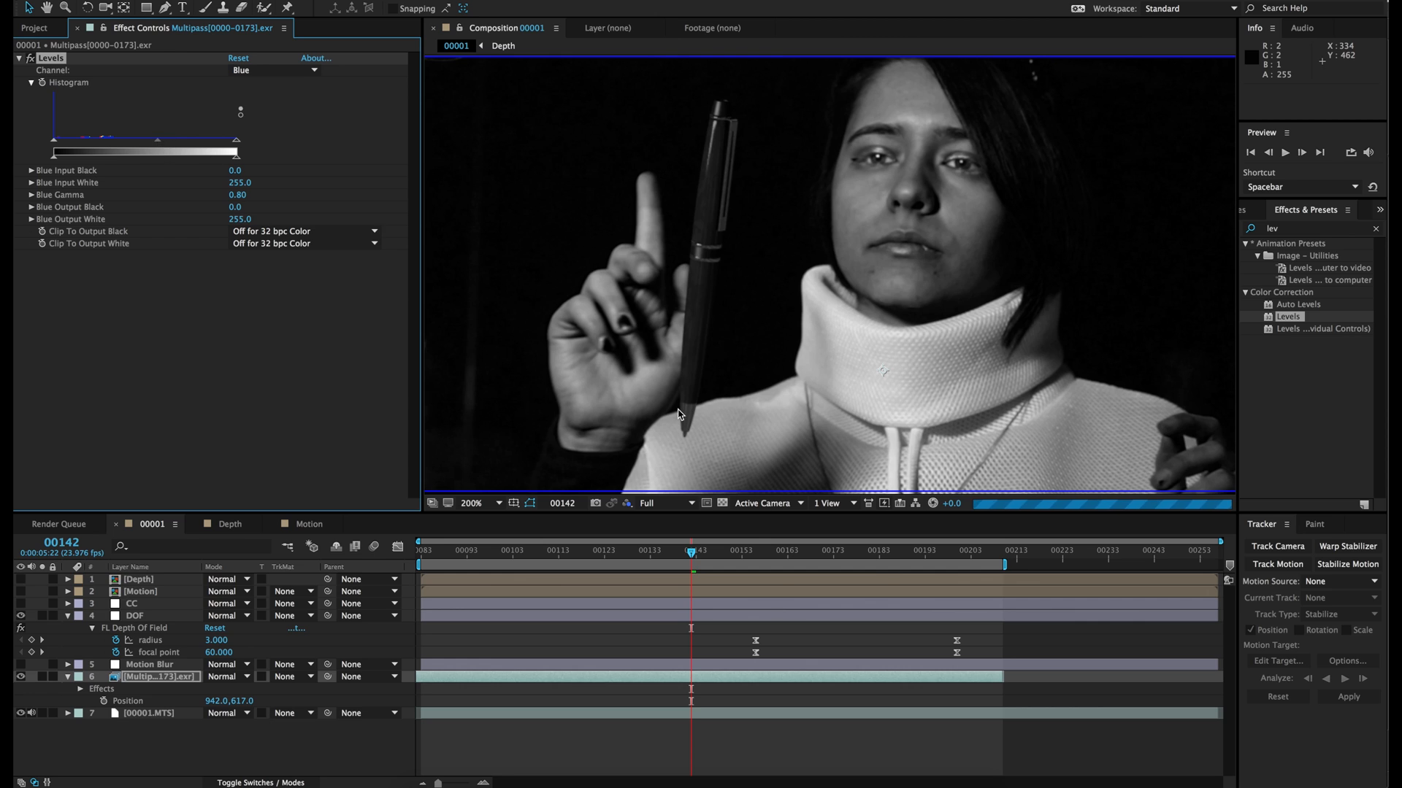
# Return both the composition viewer and the Levels channel to RGB.
pyautogui.click(628, 503)
pyautogui.click(643, 520)
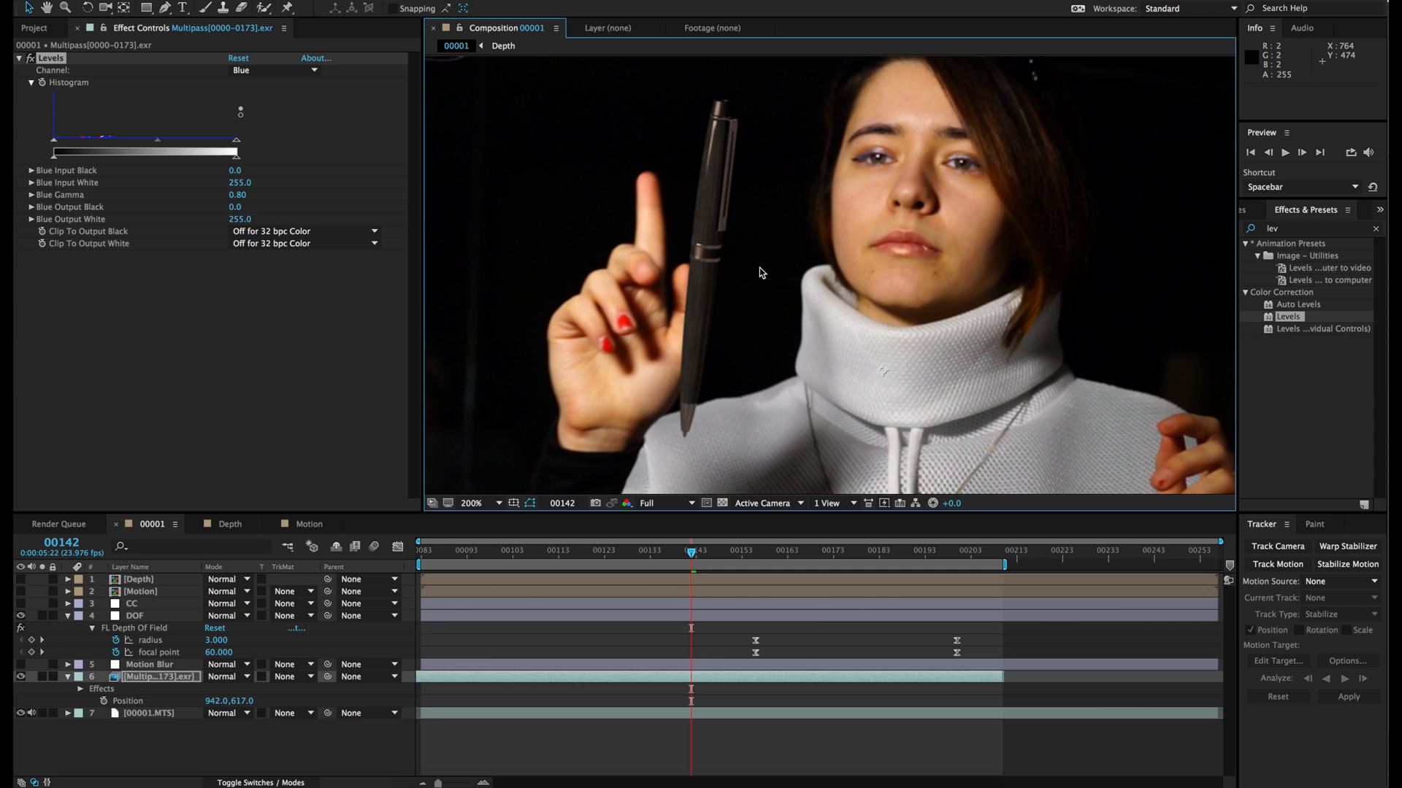
pyautogui.click(264, 72)
pyautogui.click(252, 75)
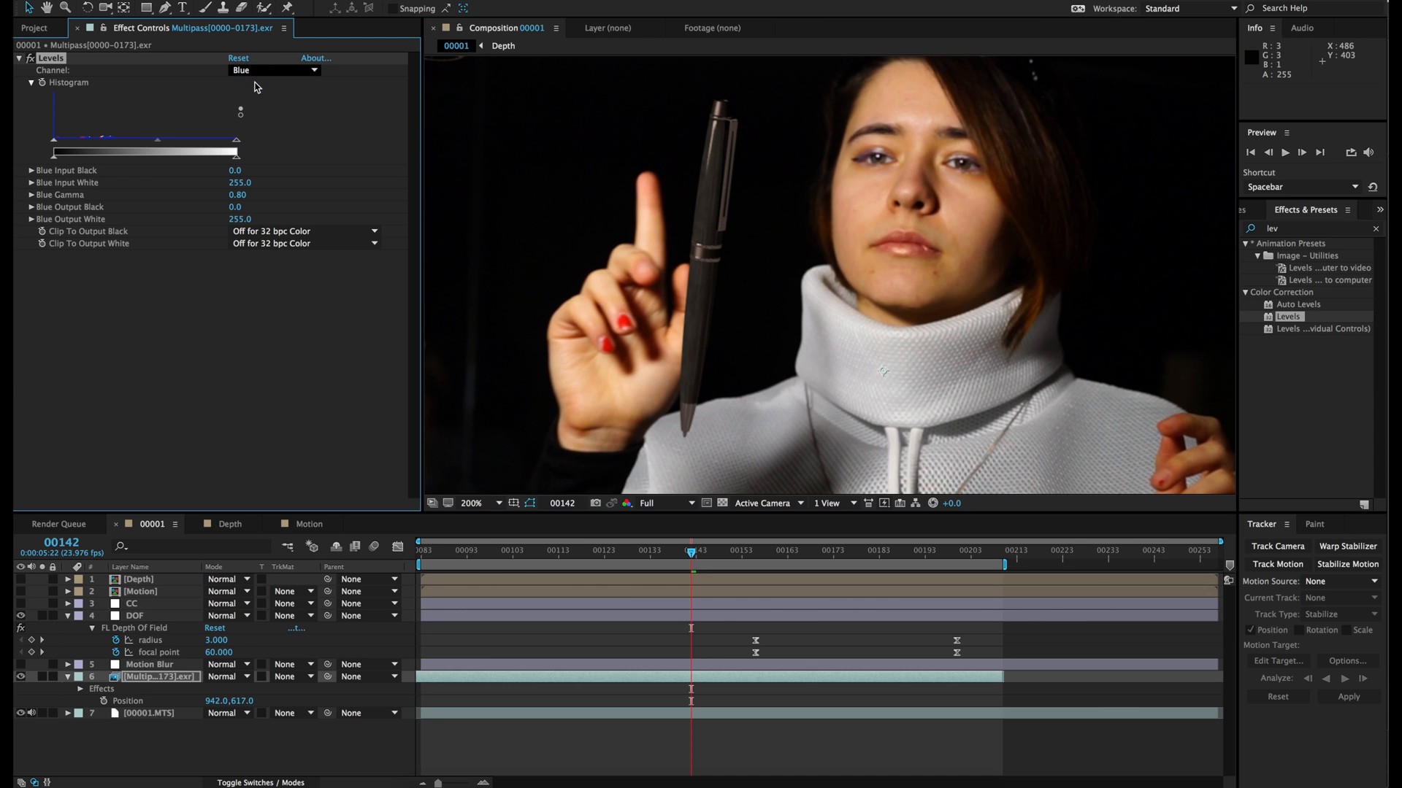
# Compare the composite with the Levels effect off and on, leave it enabled, and save the project.
pyautogui.click(30, 59)
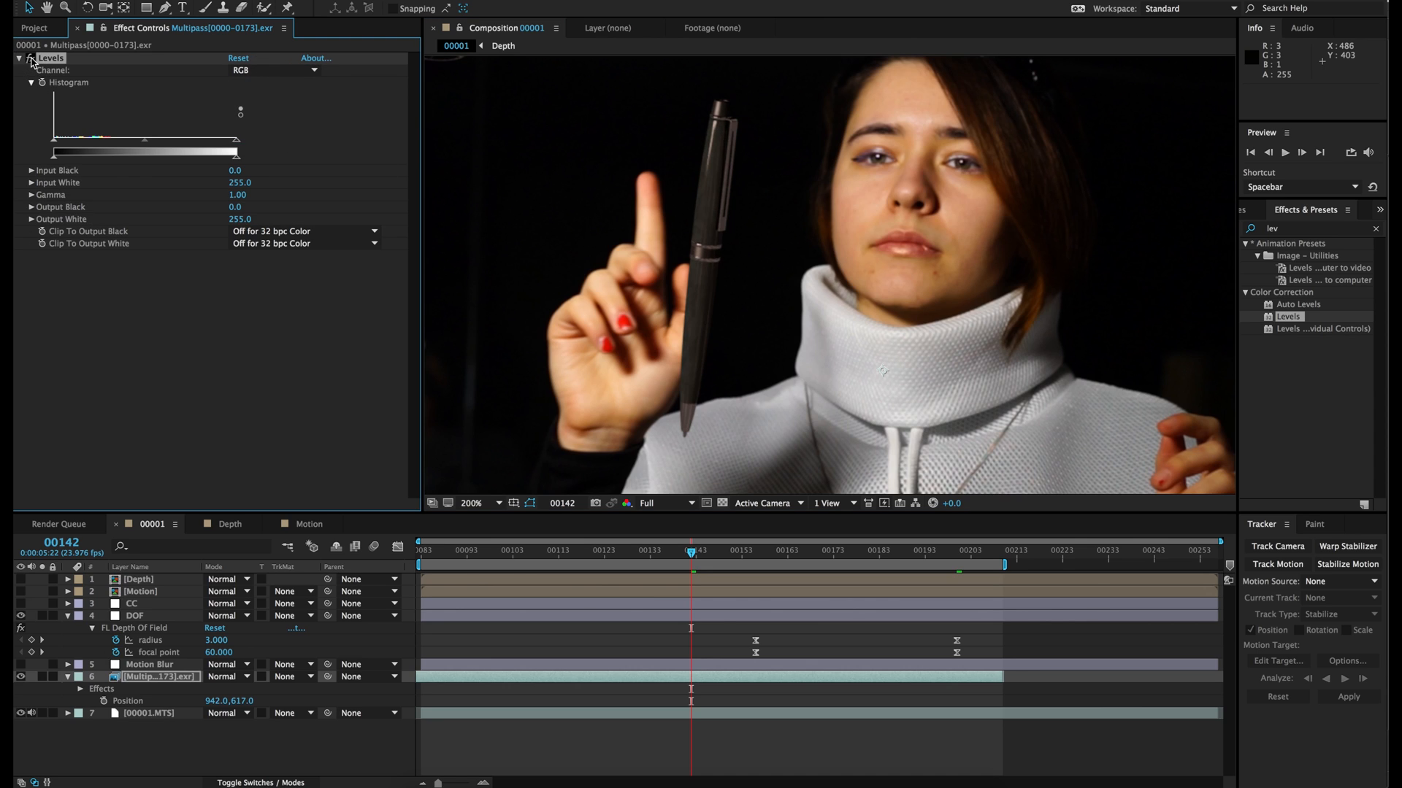
pyautogui.scroll(-1, 756, 212)
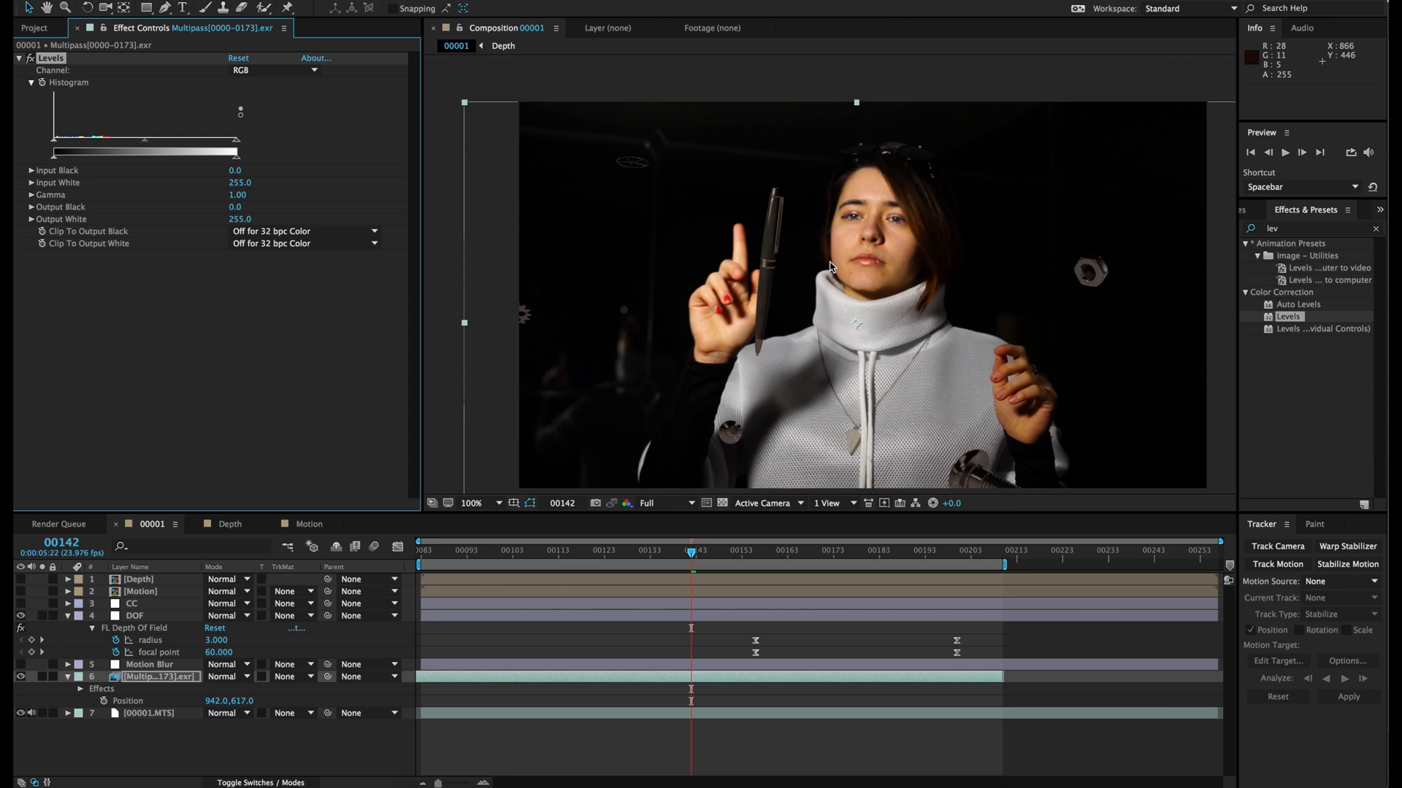
pyautogui.click(30, 60)
pyautogui.press('super+s')
# Make the CC adjustment layer visible and apply the Magic Bullet Looks effect to it.
pyautogui.click(140, 604)
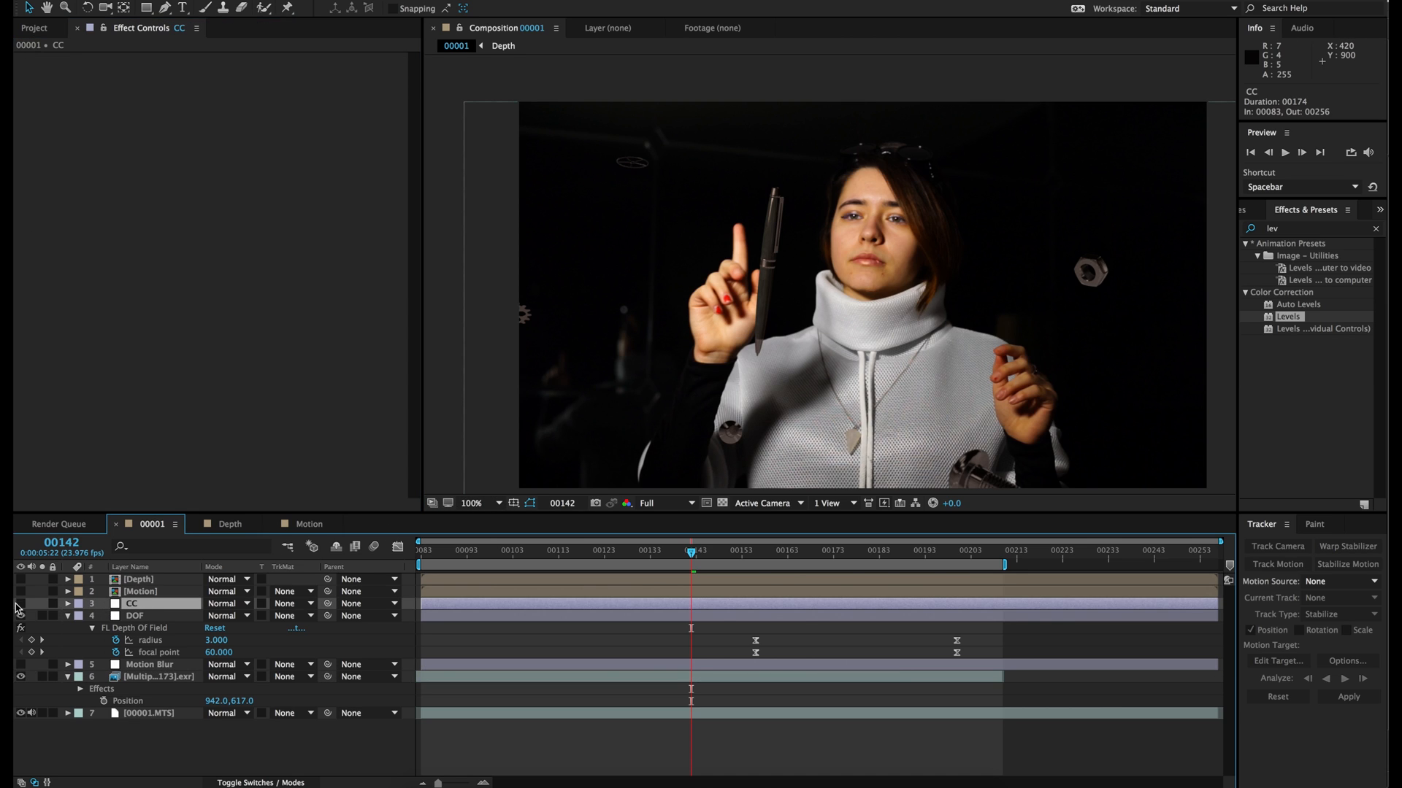
pyautogui.click(20, 604)
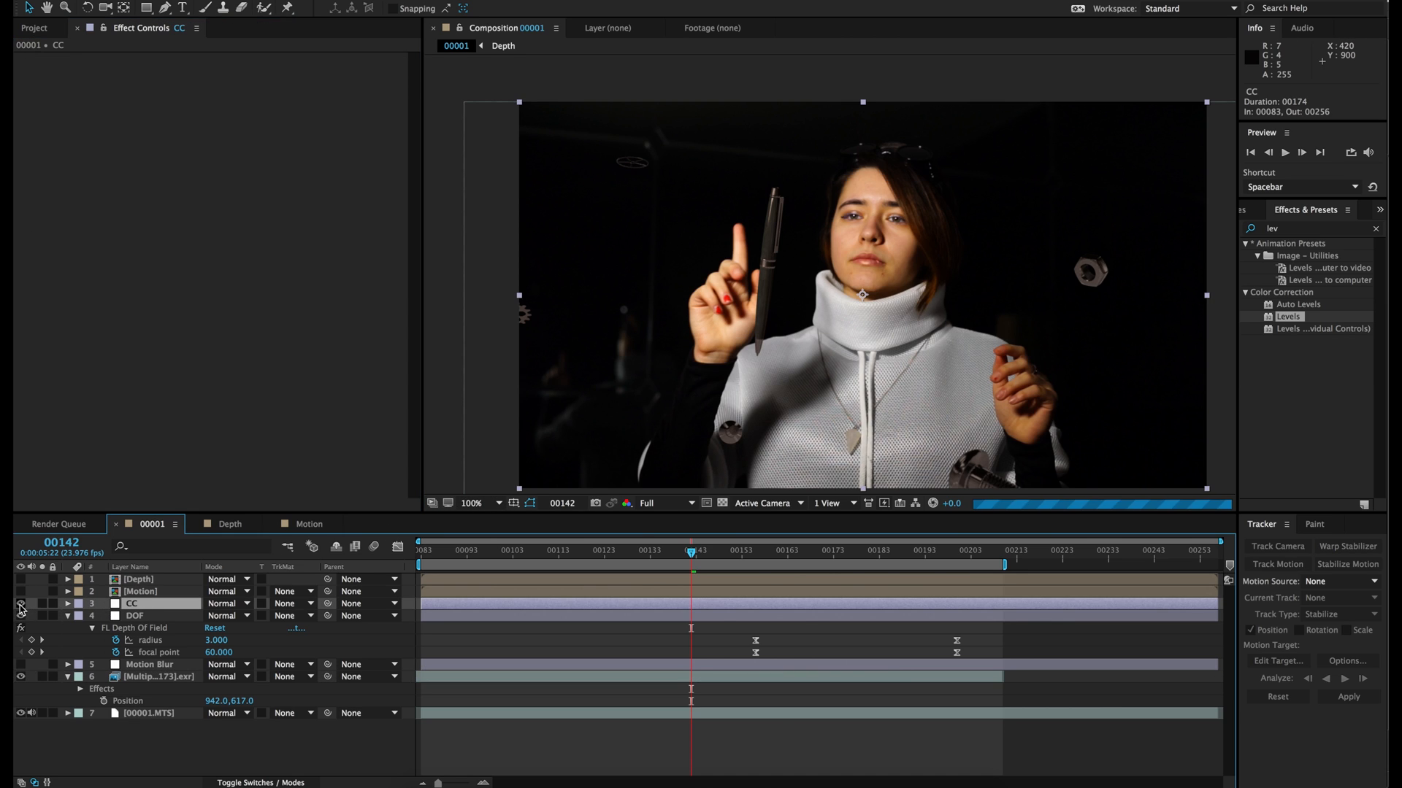
pyautogui.click(1290, 230)
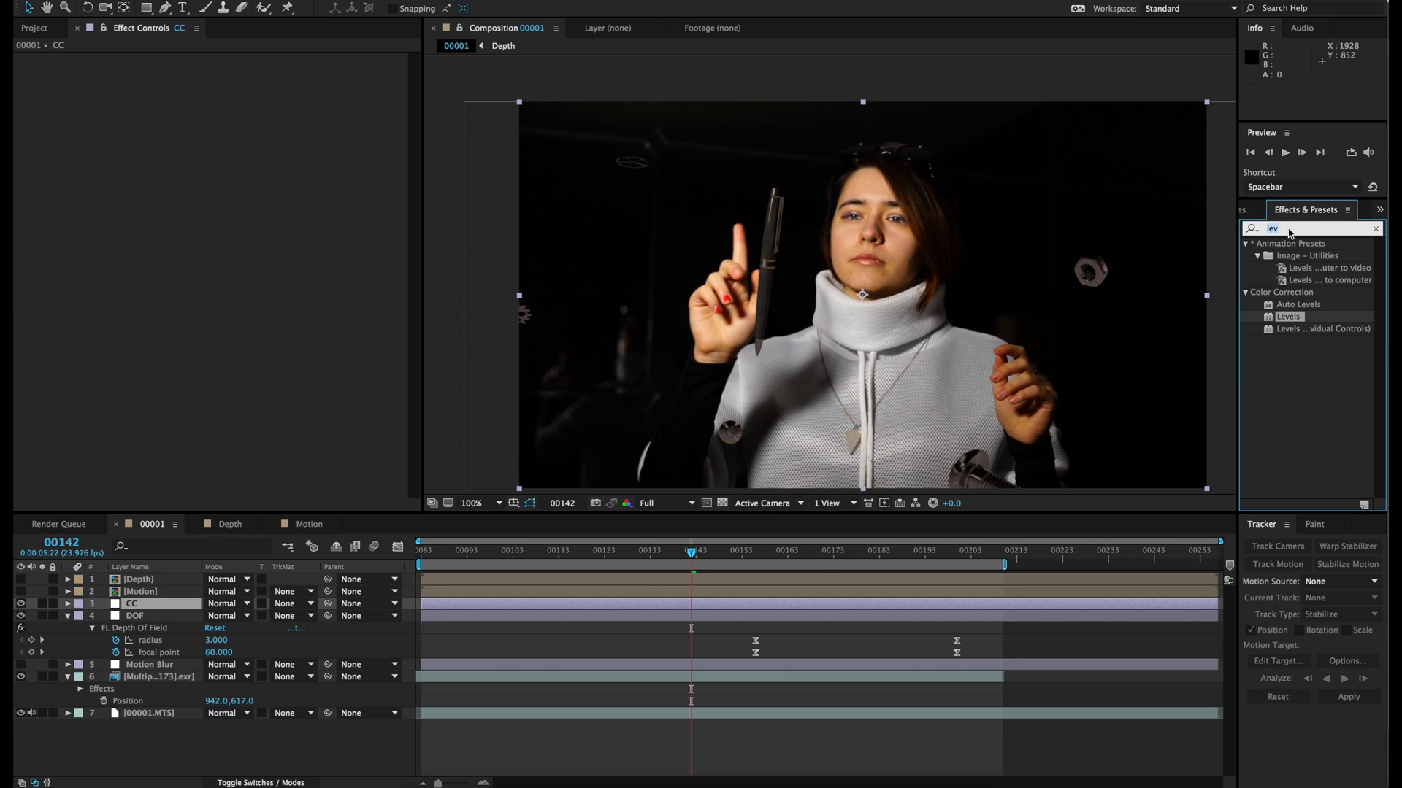
pyautogui.write('look')
pyautogui.moveTo(1314, 264); pyautogui.dragTo(851, 605)
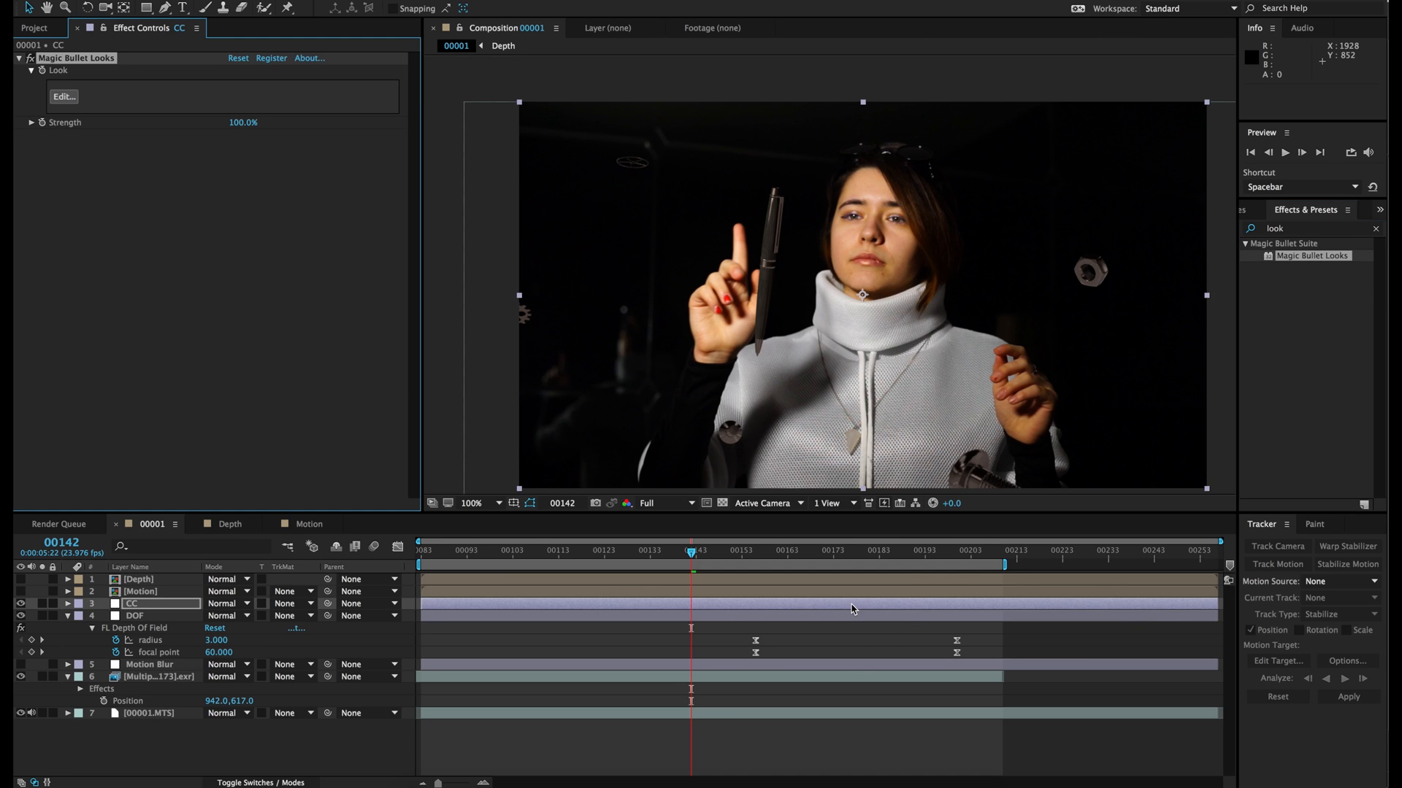
# Edit the CC layer's look and add Lens Vignette, Lens Distortion and Chromatic Aberration to its Lens stage.
pyautogui.click(63, 97)
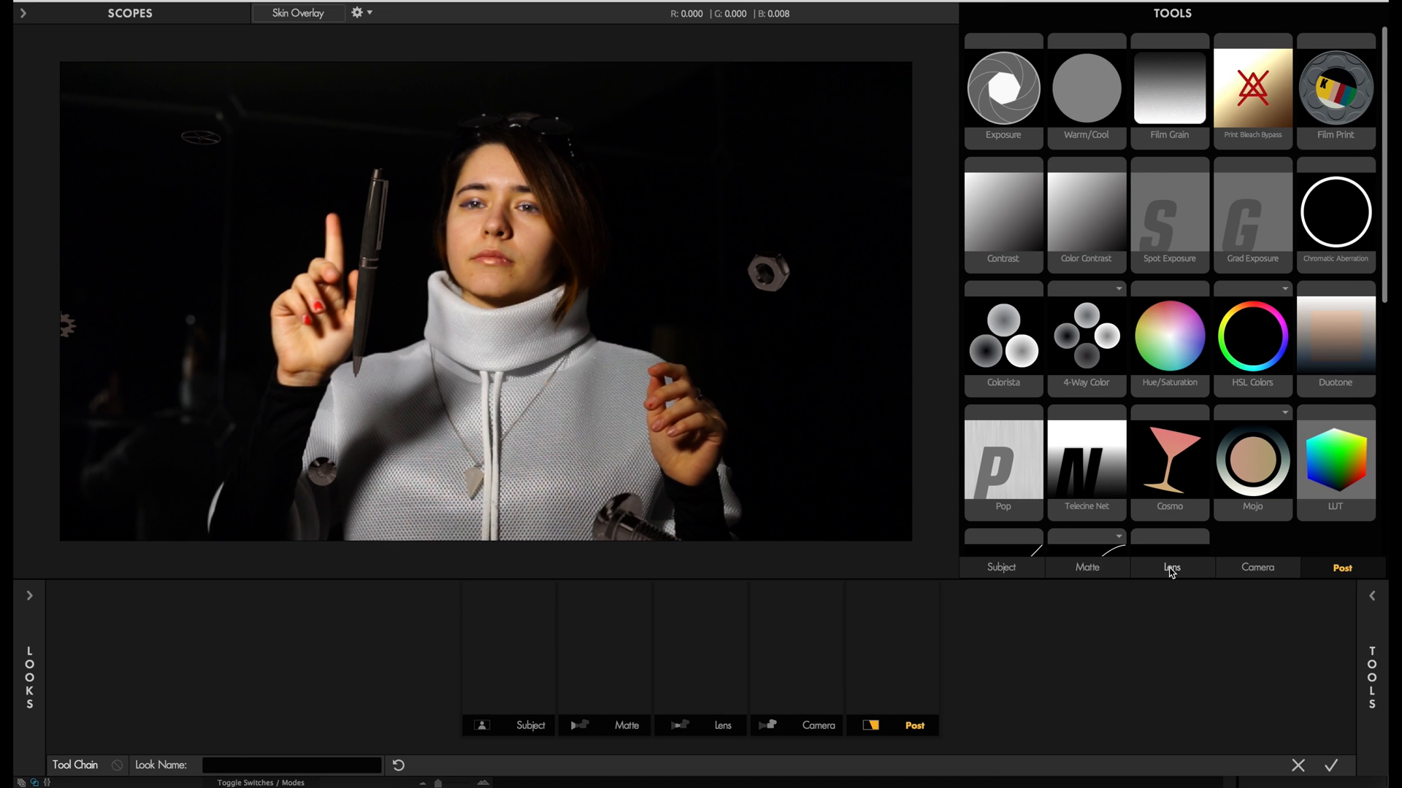
pyautogui.click(1171, 568)
pyautogui.moveTo(1088, 105); pyautogui.dragTo(700, 650)
pyautogui.moveTo(1385, 706)
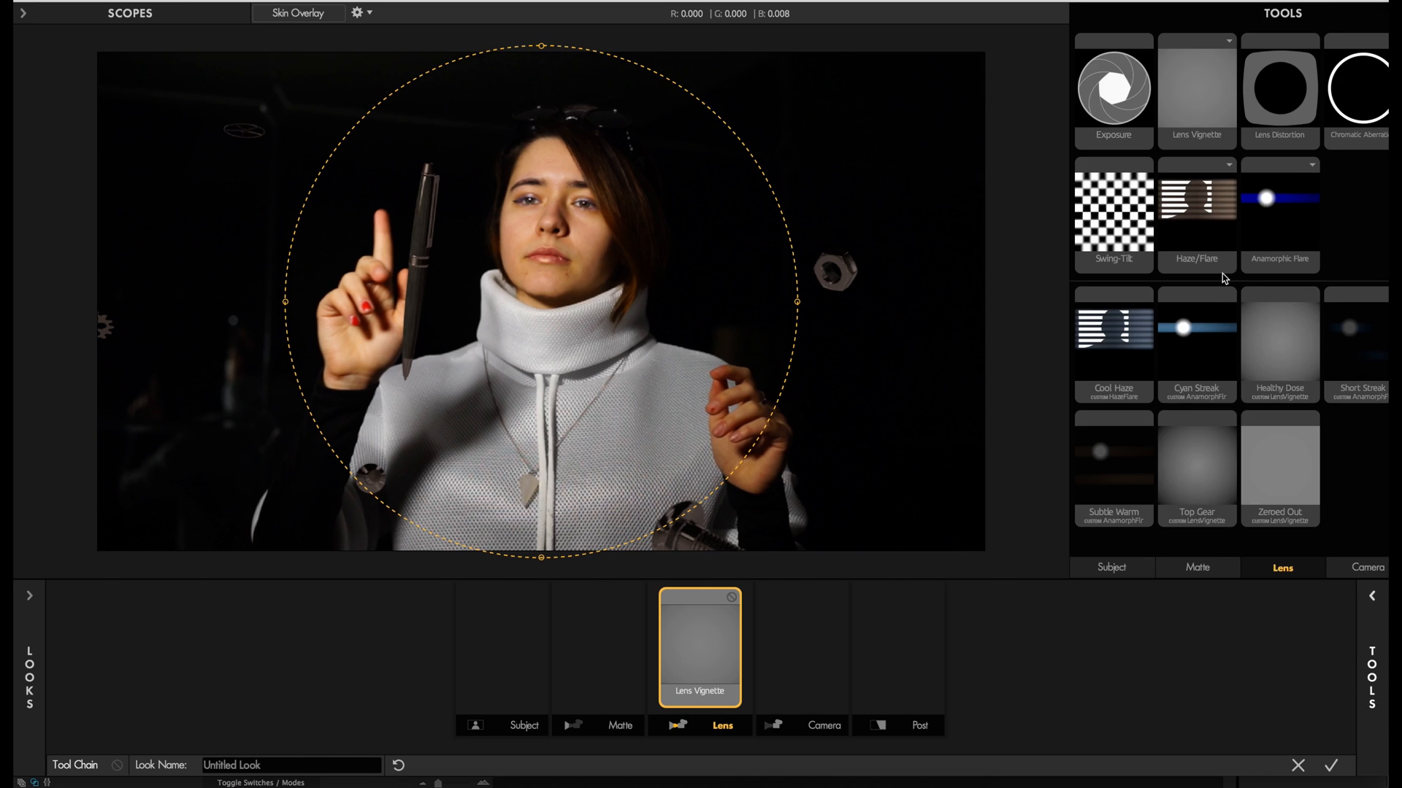
pyautogui.moveTo(1169, 91); pyautogui.dragTo(754, 640)
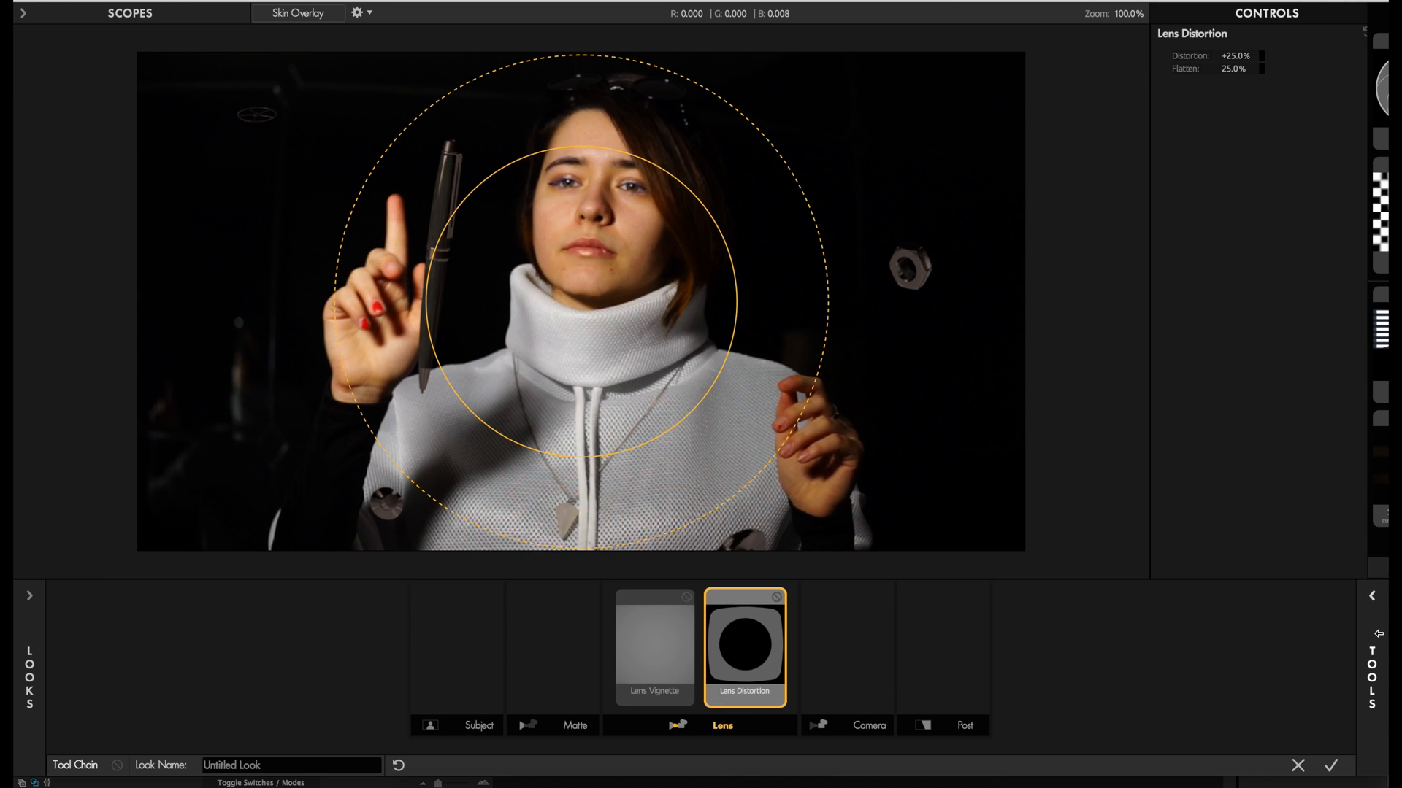
pyautogui.moveTo(1378, 634)
pyautogui.moveTo(1253, 88); pyautogui.dragTo(805, 670)
pyautogui.moveTo(1373, 664)
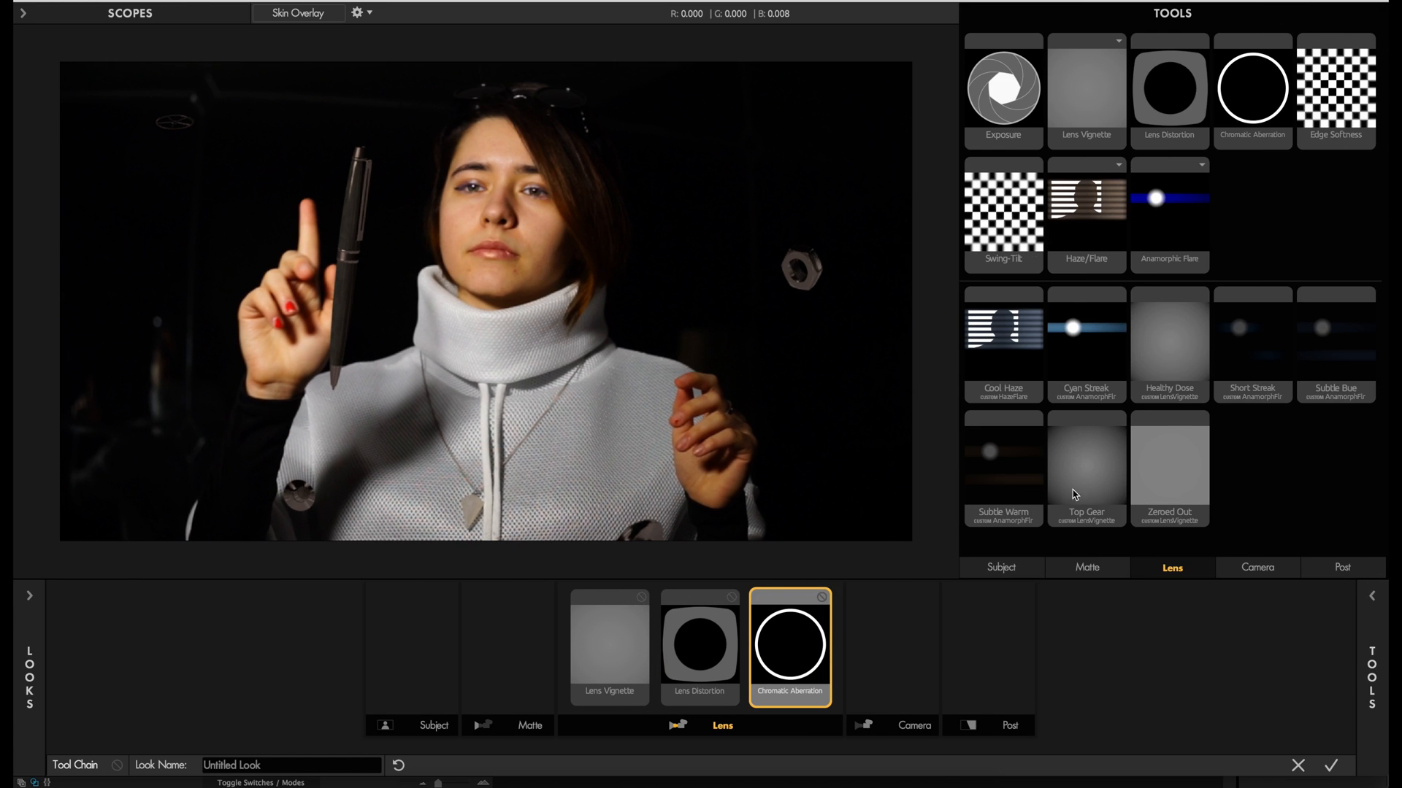
# Add Shadows/Highlights to the Subject stage with Shadows at +1.00 and Highlights at +0.09.
pyautogui.click(1003, 570)
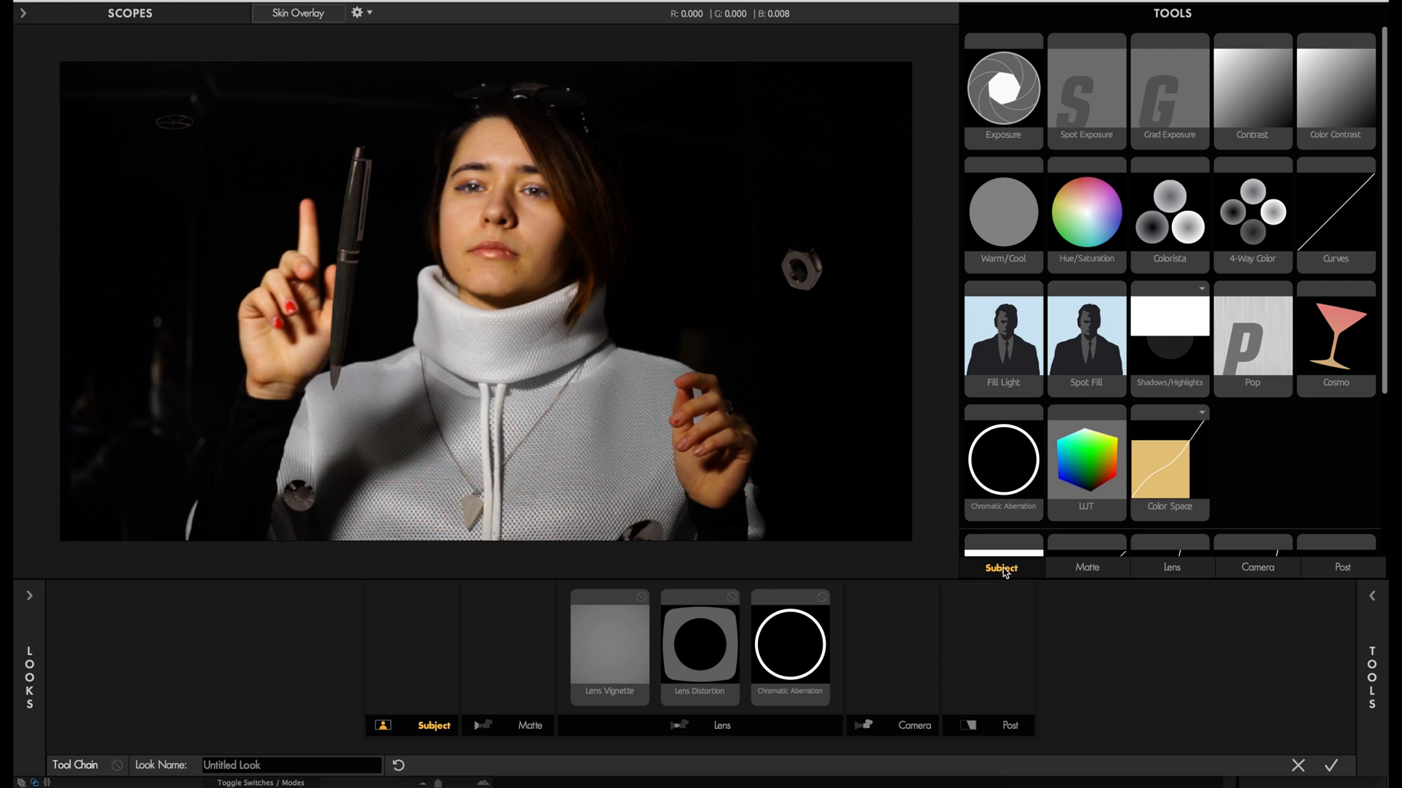
pyautogui.moveTo(1173, 341)
pyautogui.mouseDown()
pyautogui.moveTo(1091, 438)
pyautogui.moveTo(808, 697)
pyautogui.moveTo(699, 689)
pyautogui.mouseUp()
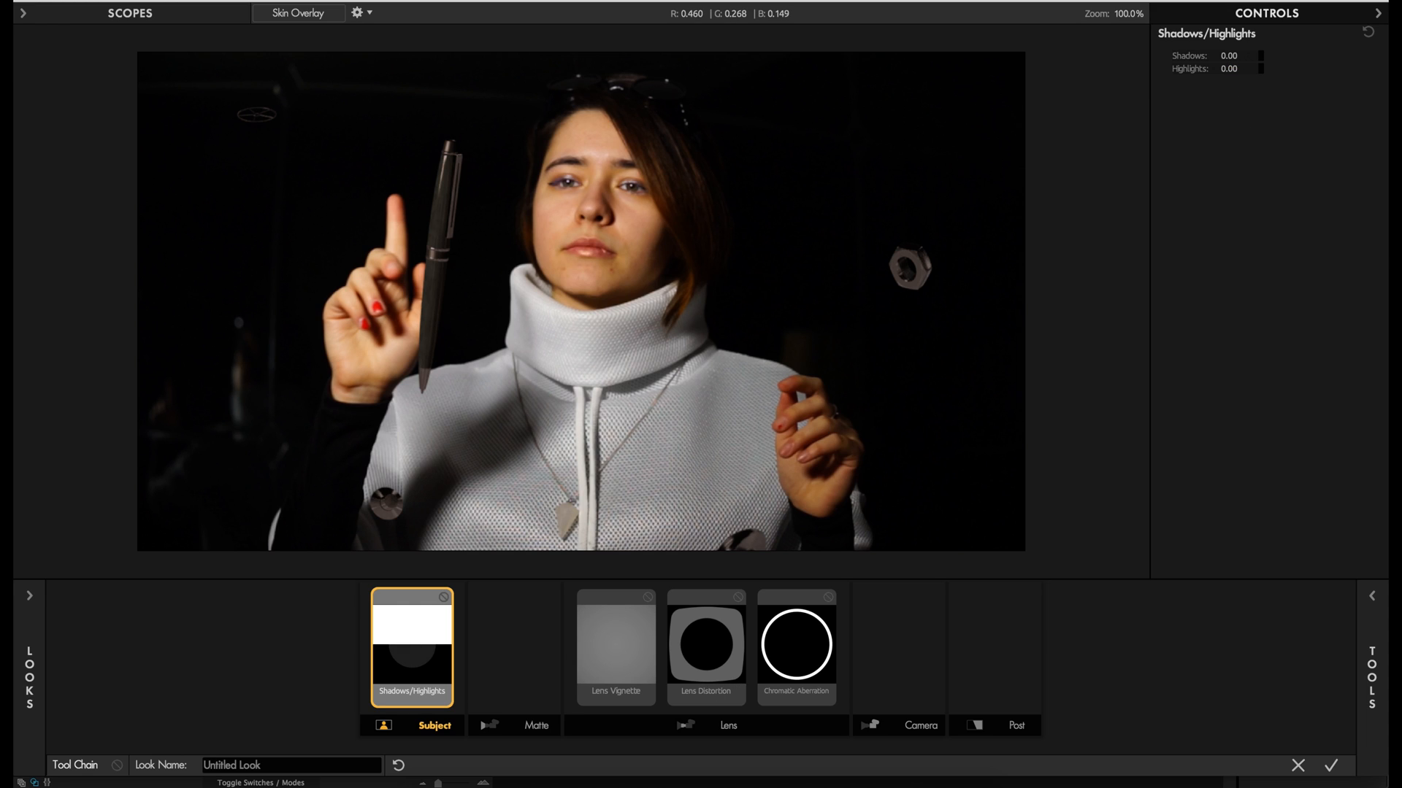
pyautogui.moveTo(1228, 56); pyautogui.dragTo(1239, 56)
pyautogui.moveTo(1231, 56)
pyautogui.mouseDown()
pyautogui.moveTo(1256, 56)
pyautogui.moveTo(1179, 68)
pyautogui.moveTo(1242, 68)
pyautogui.mouseUp()
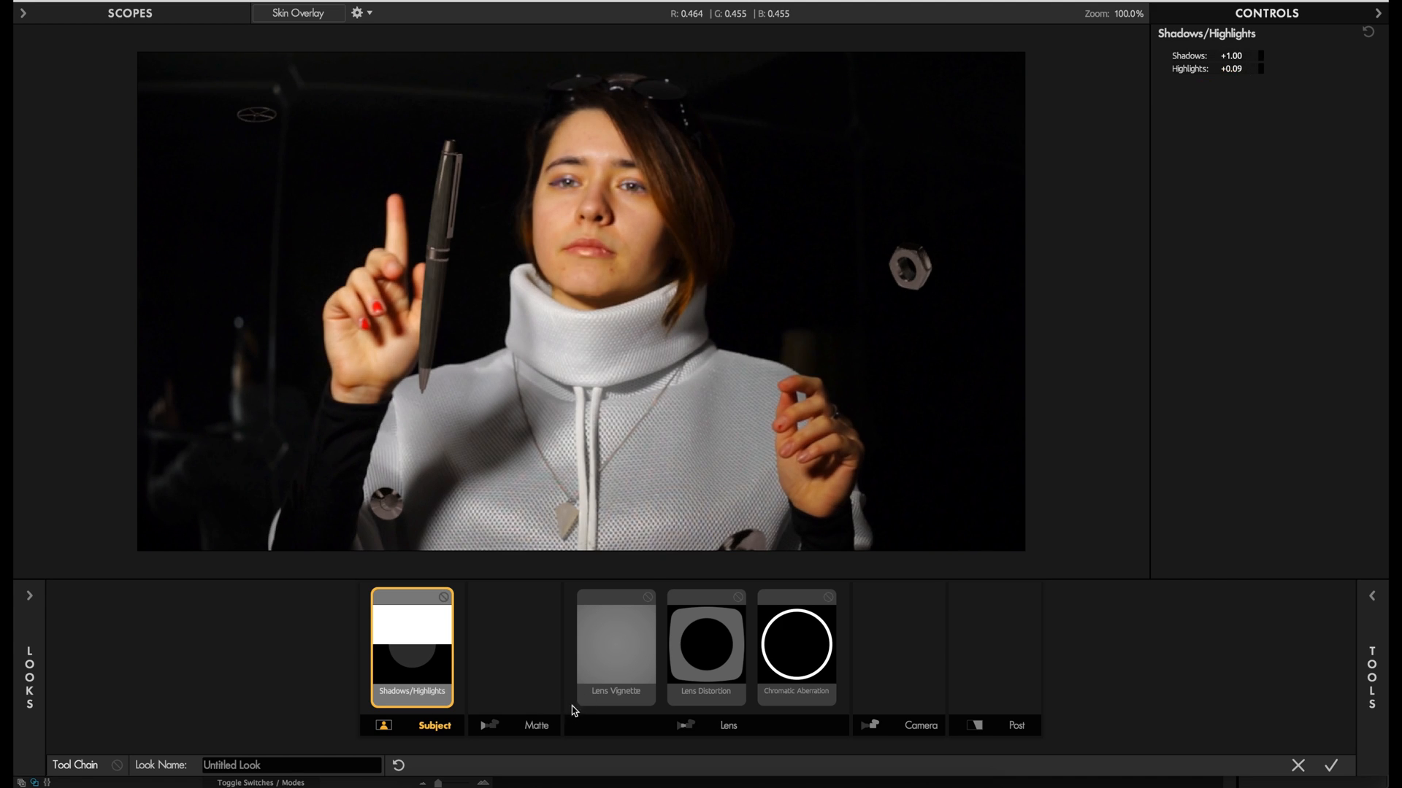
# Set the Lens Distortion tool's Distortion to -3.6% and compare the image with the tool off and on.
pyautogui.click(624, 644)
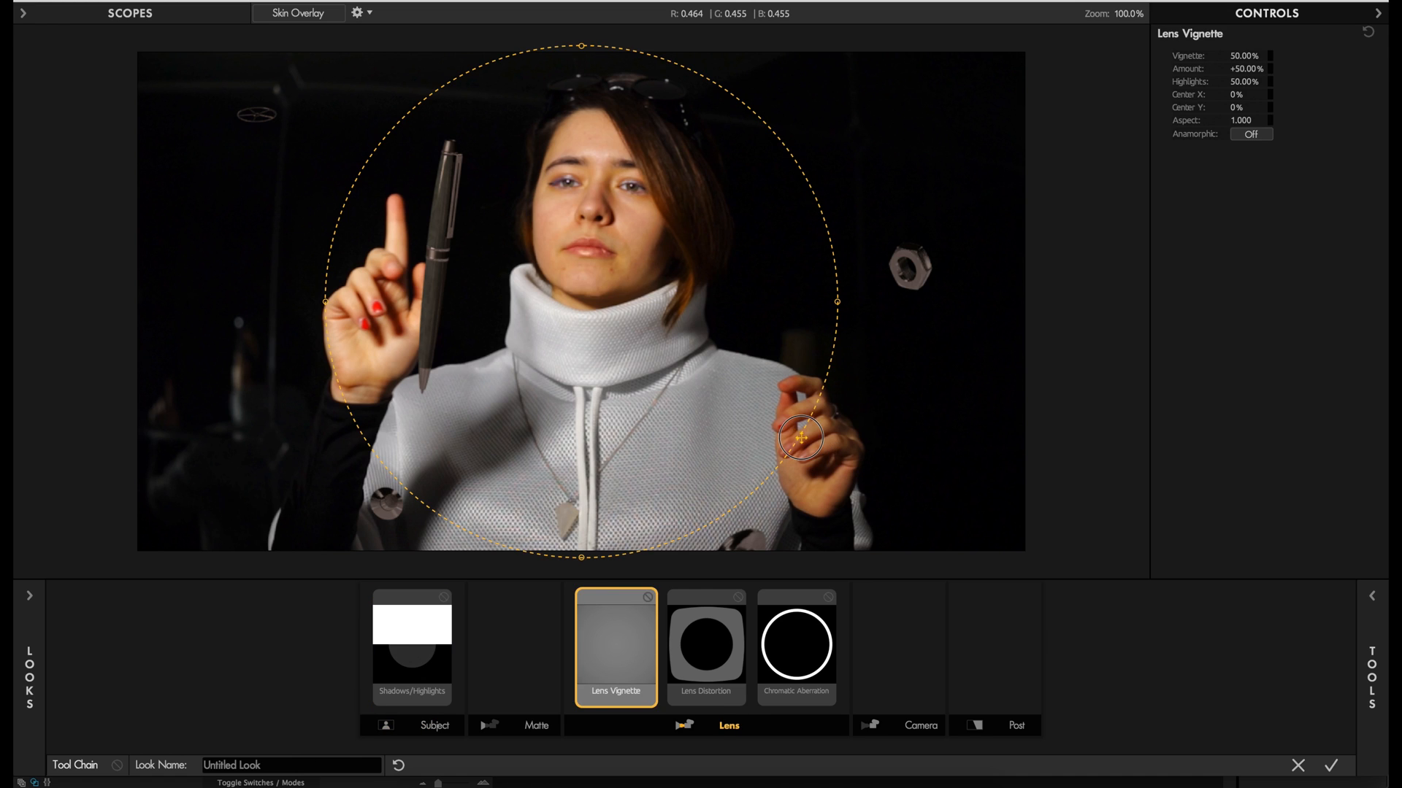
pyautogui.moveTo(801, 436); pyautogui.dragTo(708, 665)
pyautogui.click(708, 654)
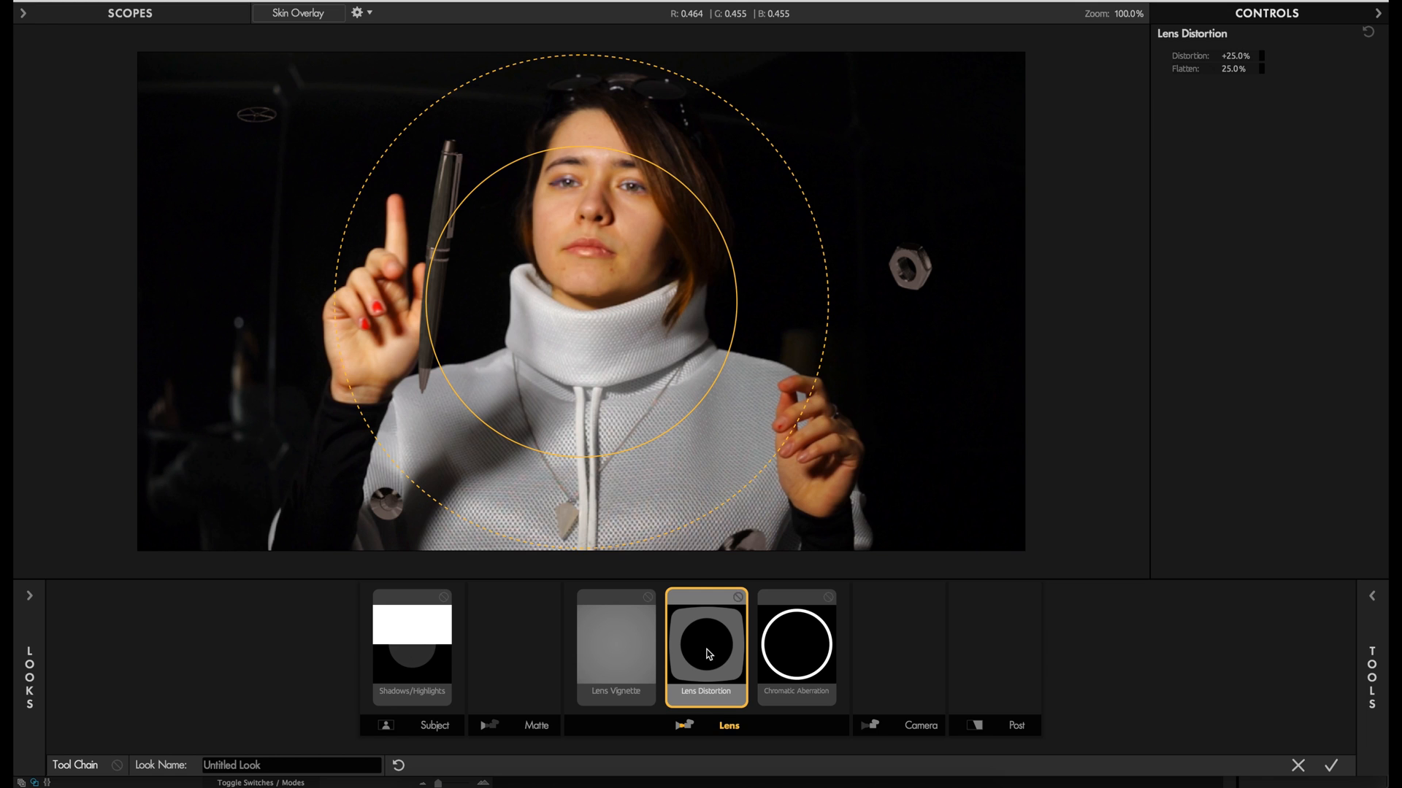
pyautogui.moveTo(1235, 56); pyautogui.dragTo(1182, 56)
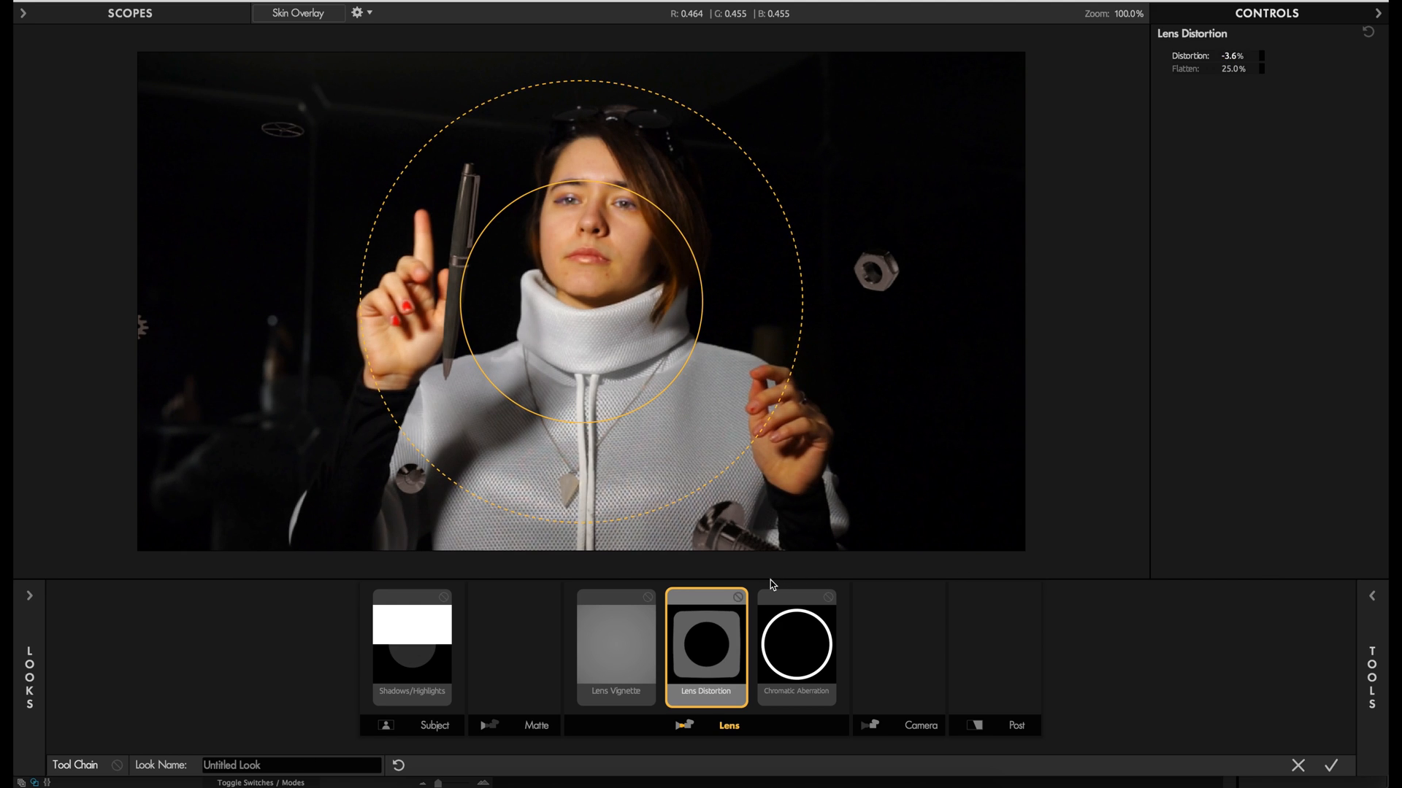
pyautogui.click(738, 598)
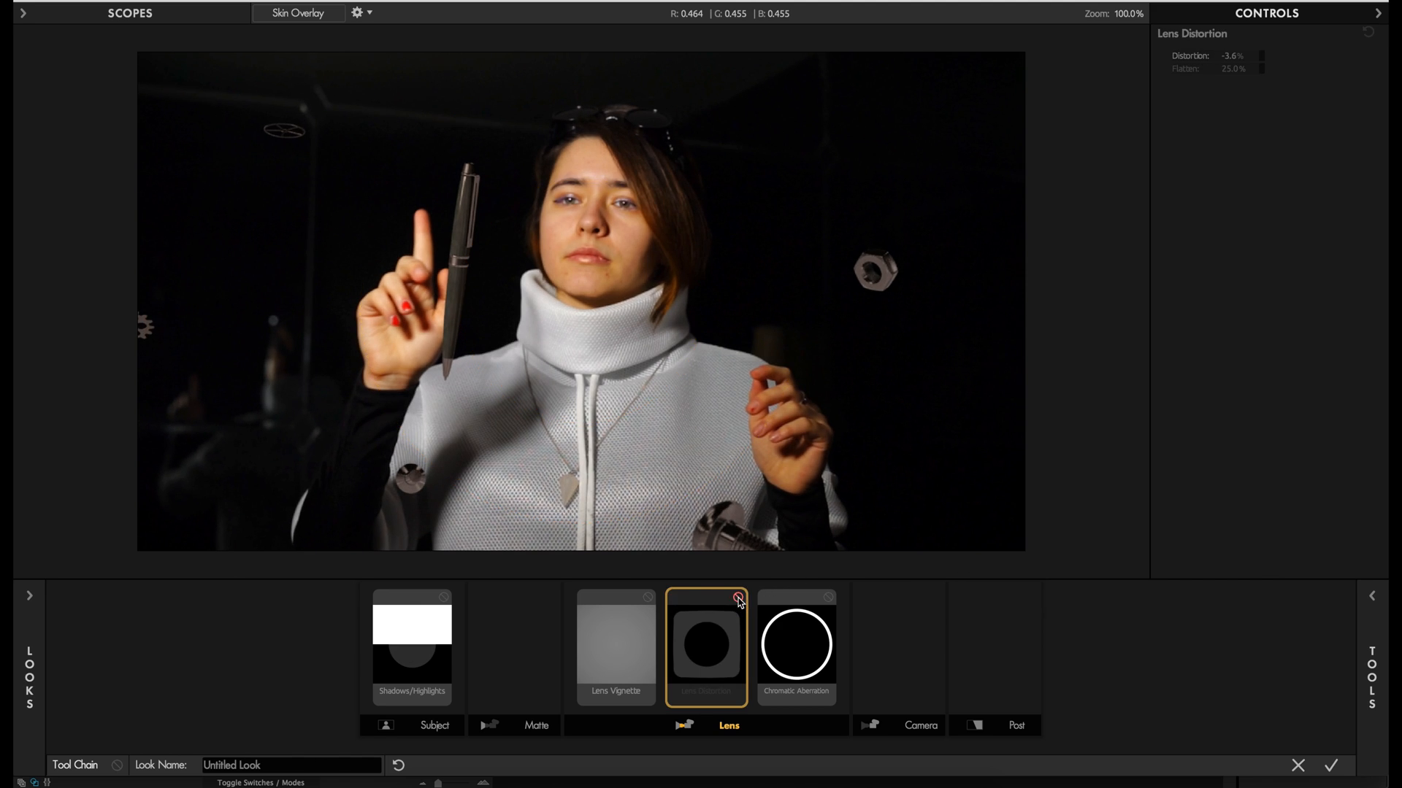
pyautogui.click(738, 599)
pyautogui.click(738, 599)
pyautogui.click(738, 598)
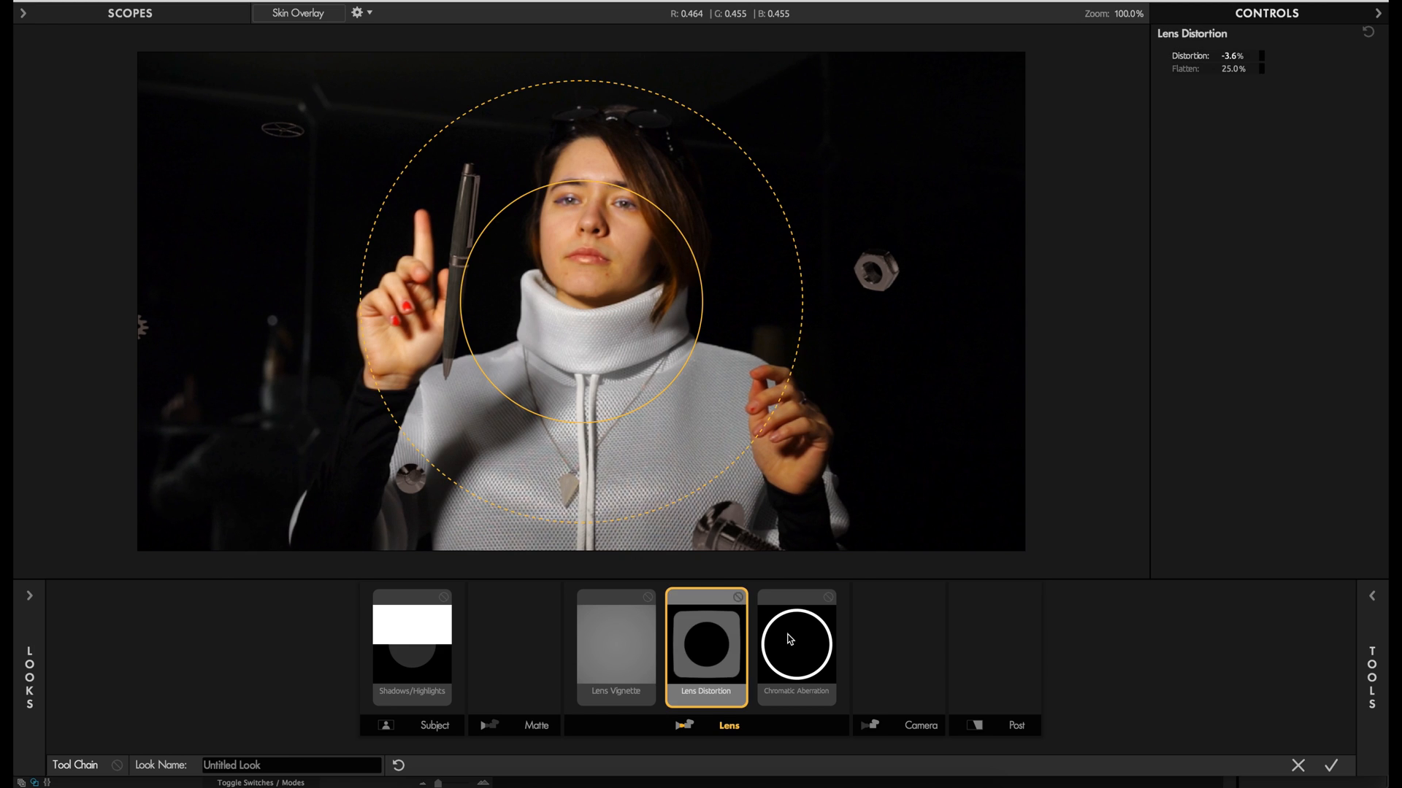
# Adjust the Red/Cyan amount of the Chromatic Aberration tool to add colour fringing.
pyautogui.click(793, 642)
pyautogui.moveTo(1253, 56); pyautogui.dragTo(1236, 56)
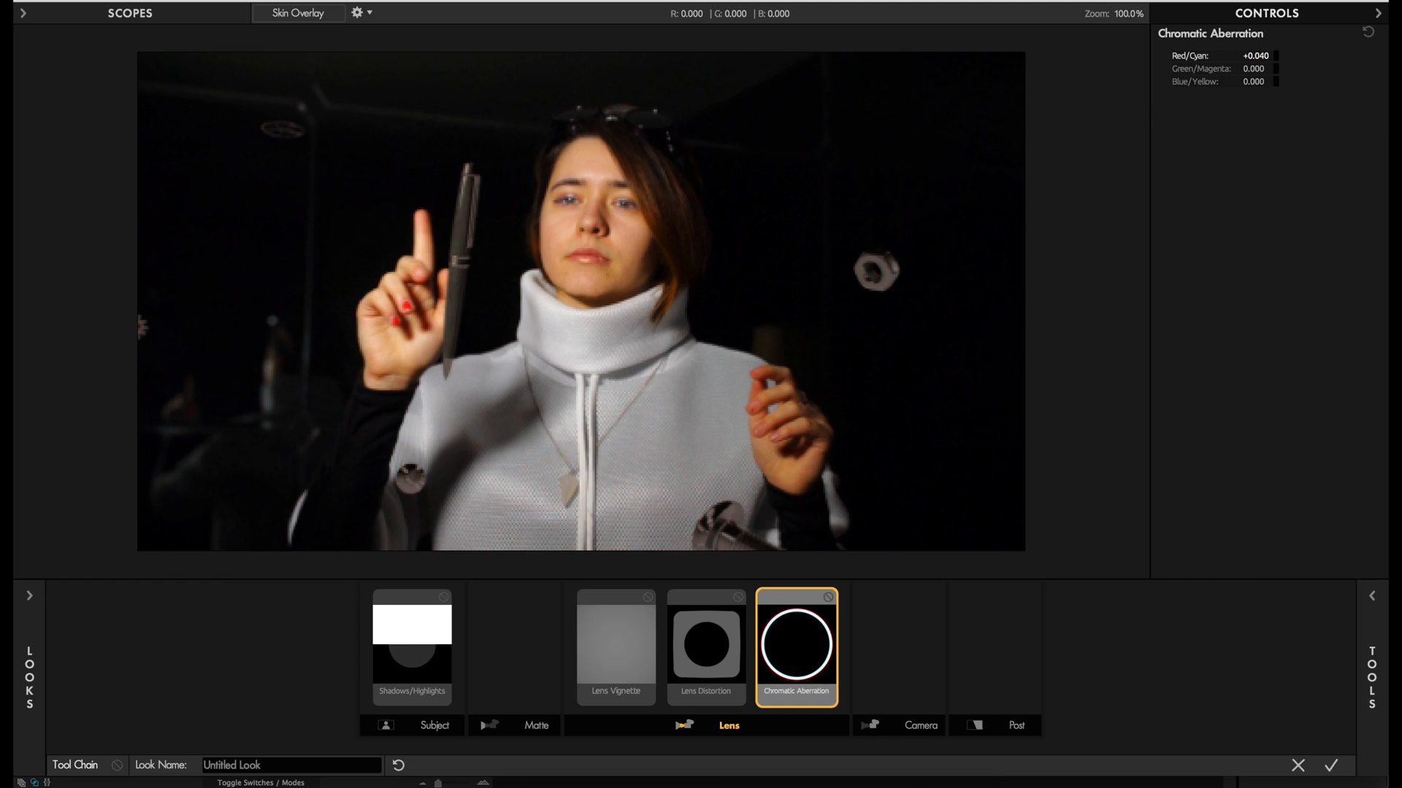
pyautogui.moveTo(1255, 56); pyautogui.dragTo(1288, 56)
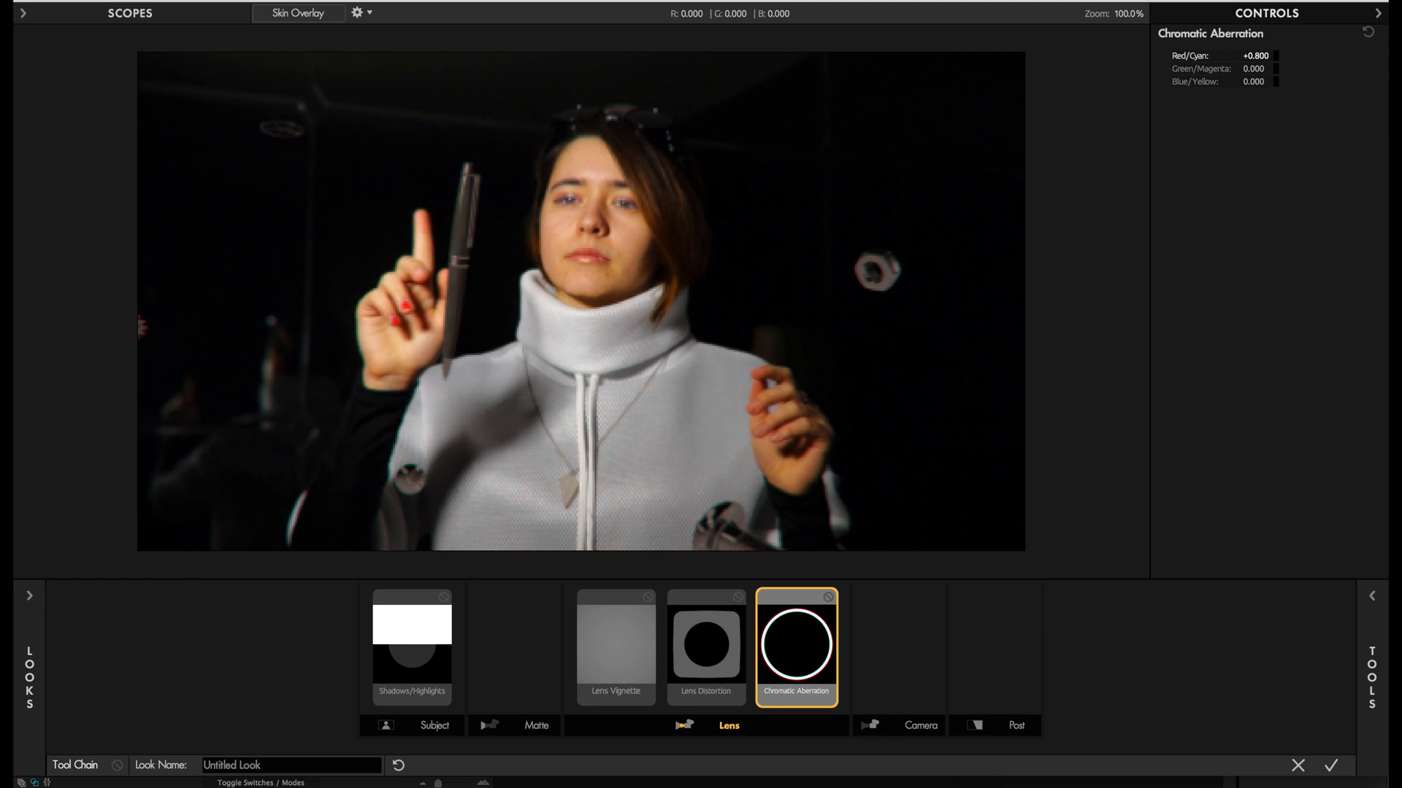
pyautogui.moveTo(1255, 56); pyautogui.dragTo(1241, 56)
# Add the 2-Strip Process tool to the Camera stage of the look.
pyautogui.click(1372, 677)
pyautogui.click(1257, 568)
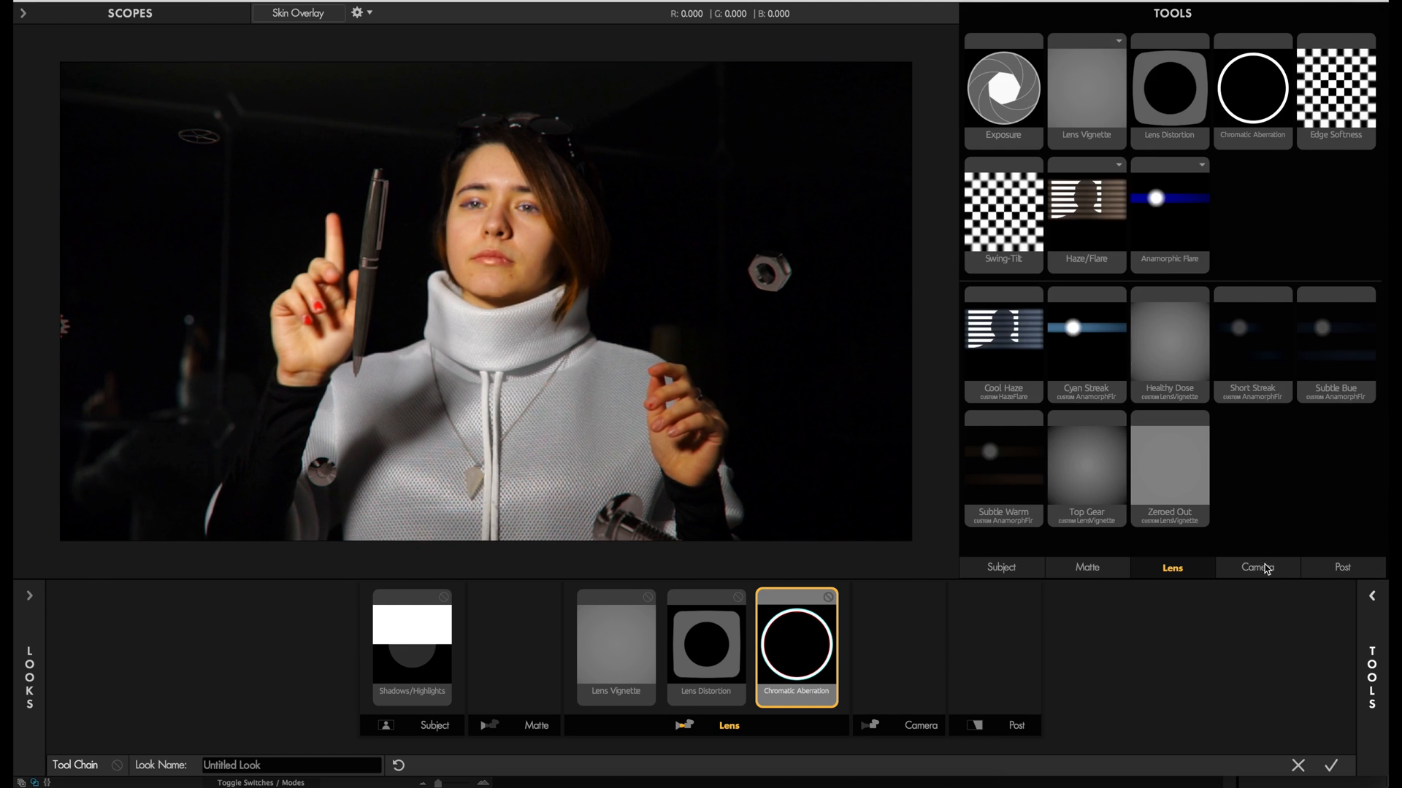
pyautogui.moveTo(1253, 219); pyautogui.dragTo(1014, 677)
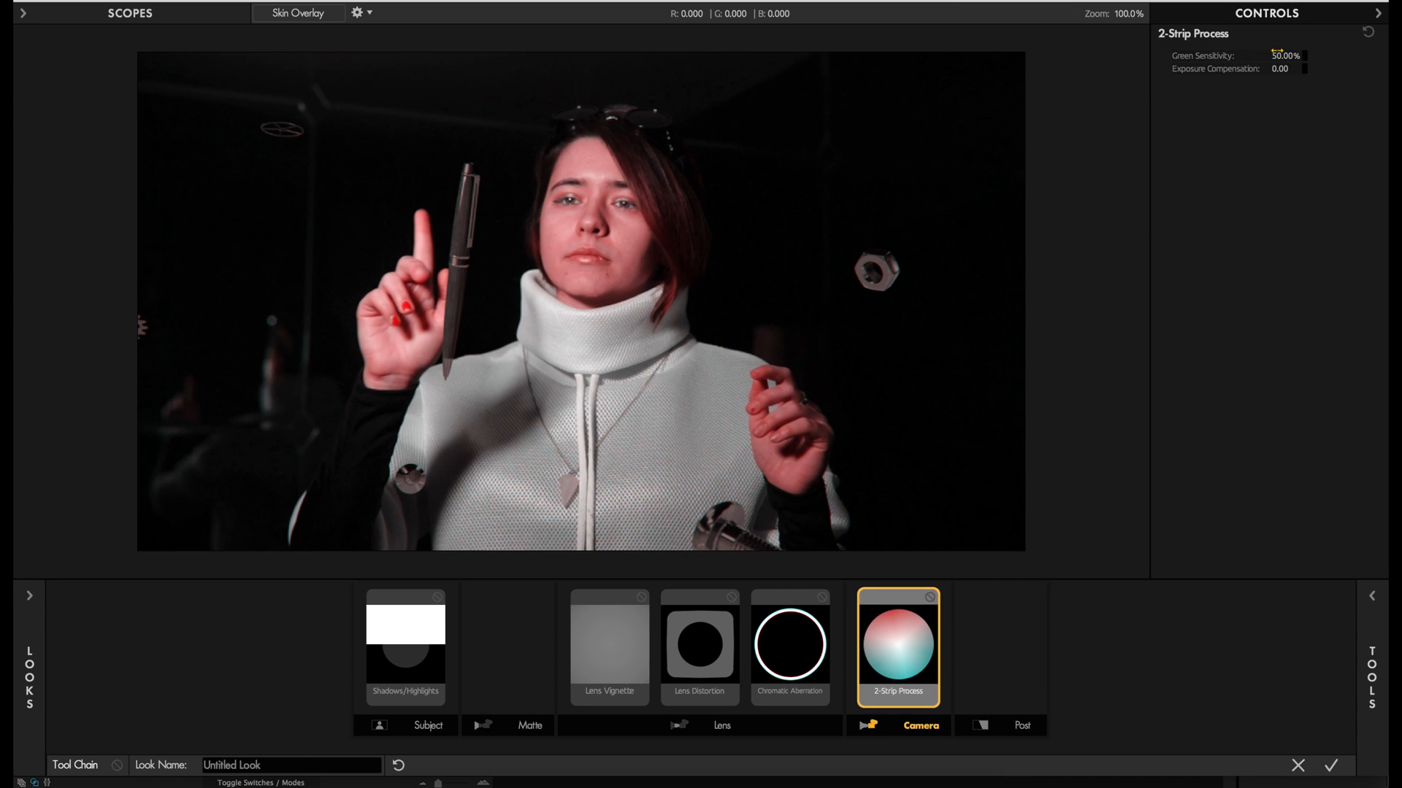
# Test the 2-Strip Process tool's Green Sensitivity at values such as 100% and 24.90%, and remove the tool from the look.
pyautogui.moveTo(1285, 56); pyautogui.dragTo(1247, 56)
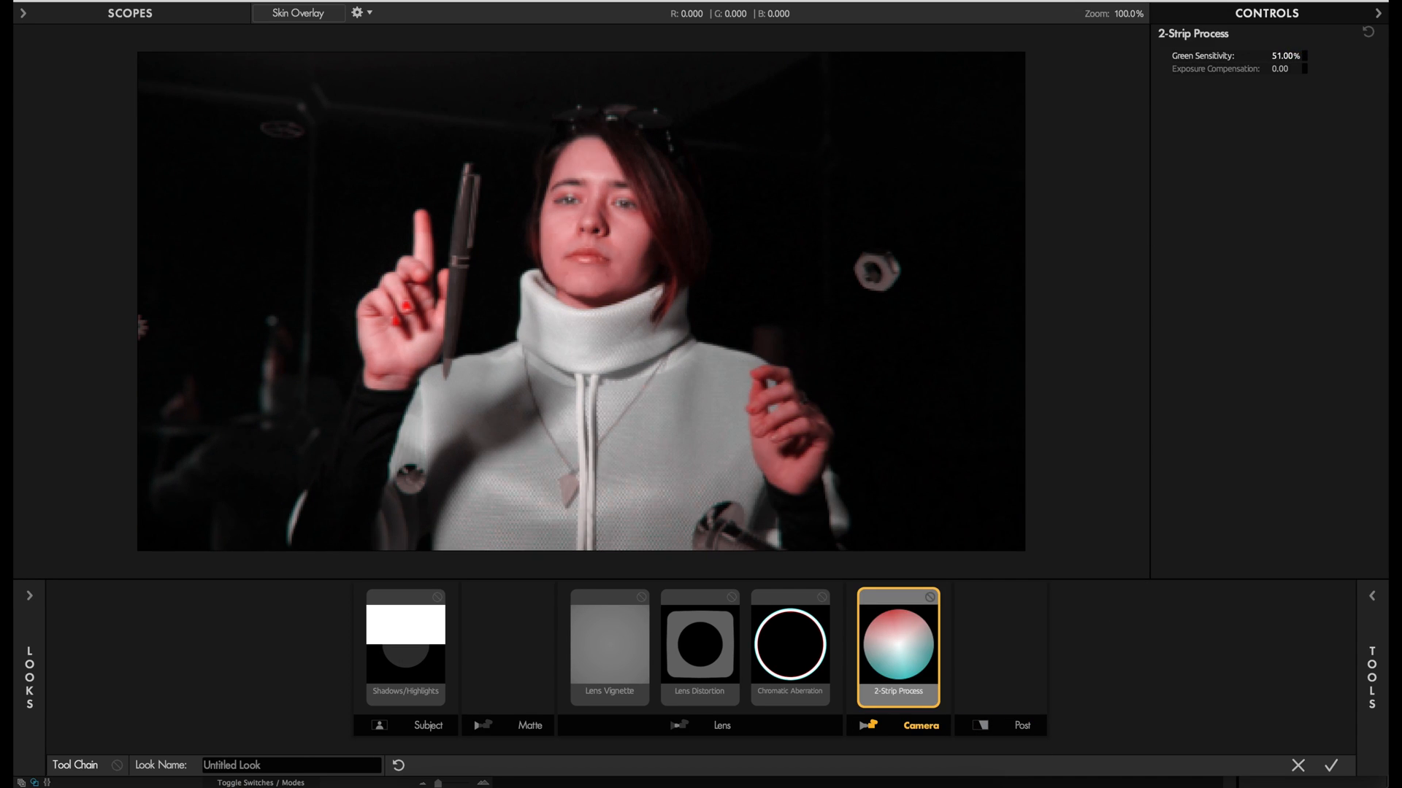
pyautogui.moveTo(1288, 56); pyautogui.dragTo(1378, 56)
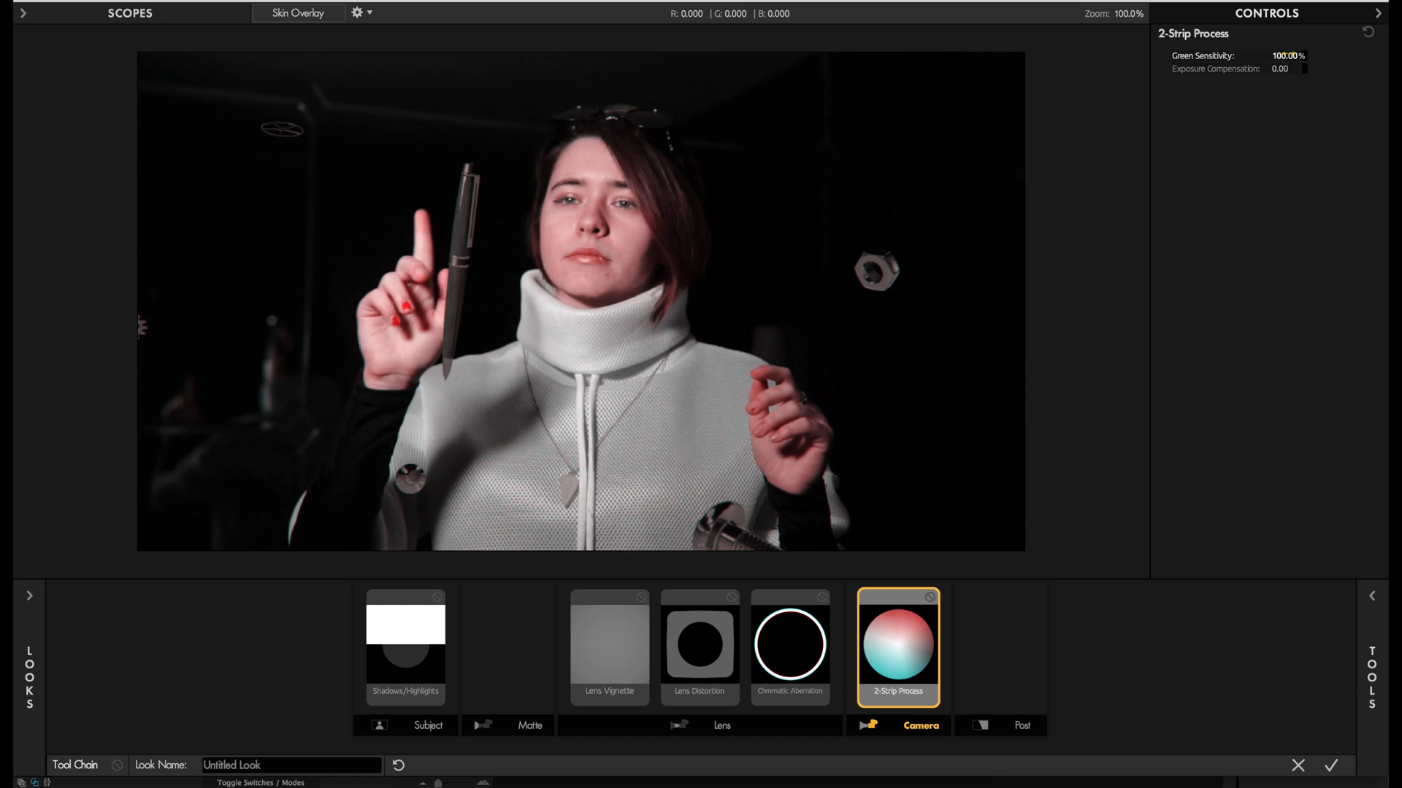
pyautogui.moveTo(1287, 56); pyautogui.dragTo(1128, 63)
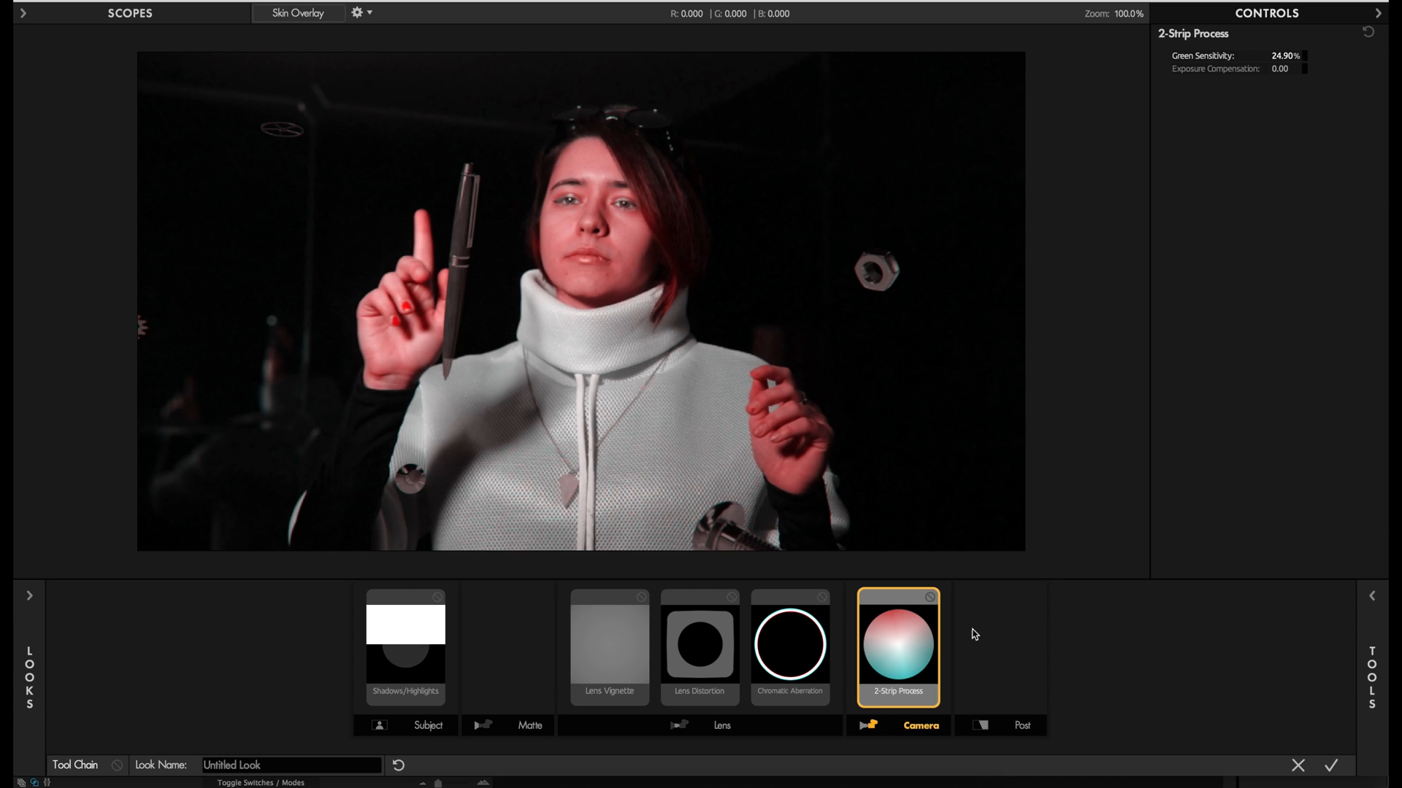
pyautogui.moveTo(893, 631); pyautogui.dragTo(1249, 305)
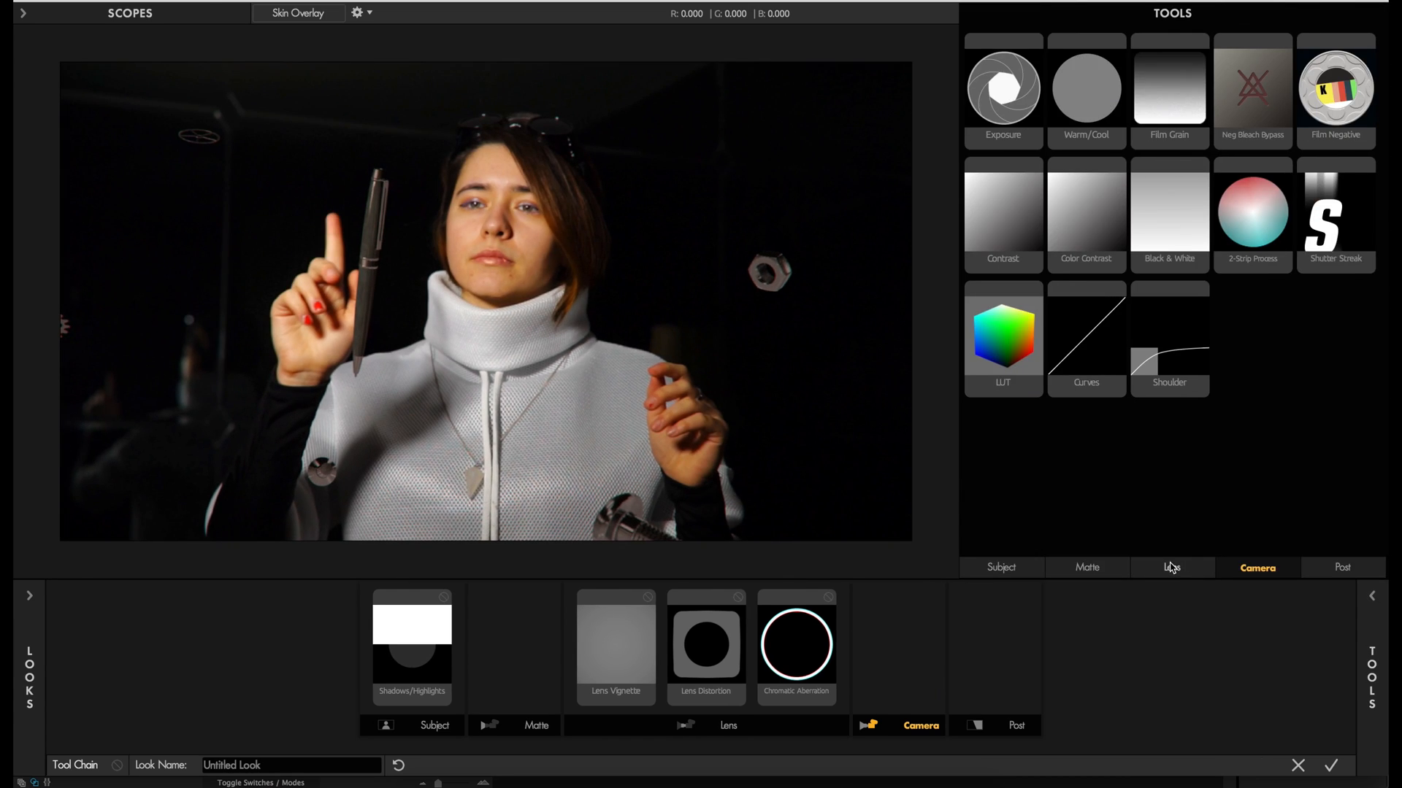
# Add the Mojo and Duotone tools to the Post stage of the look.
pyautogui.click(1171, 568)
pyautogui.click(1098, 569)
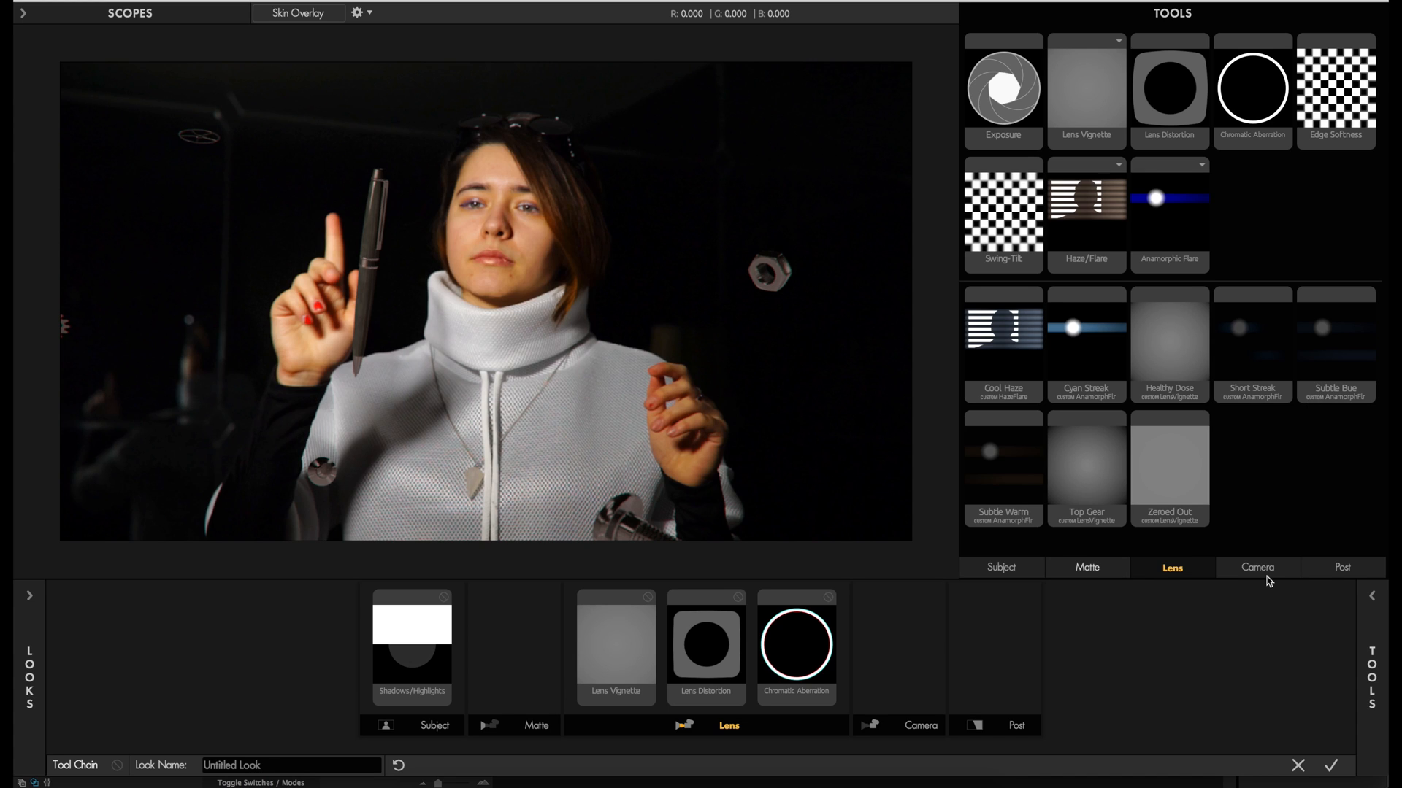
pyautogui.click(1341, 568)
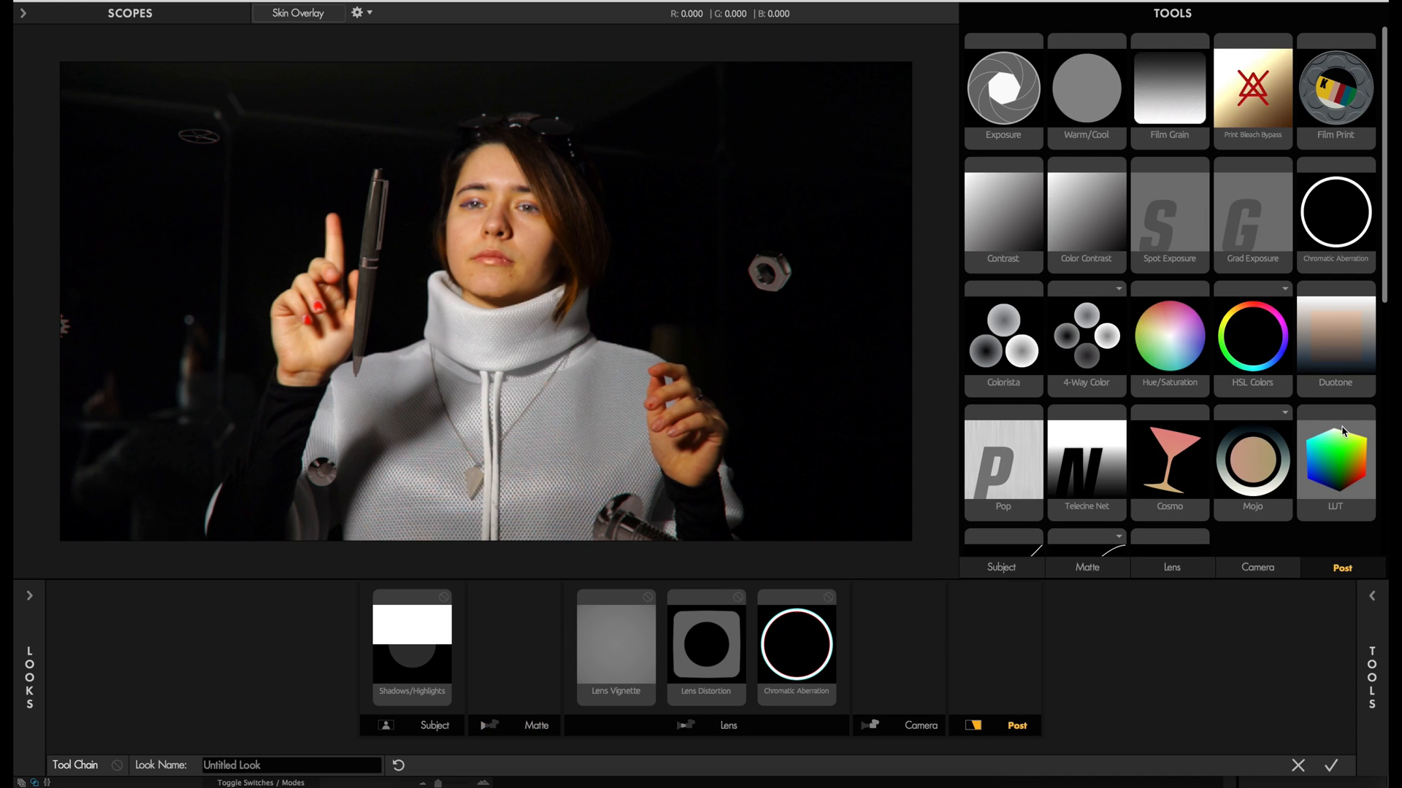
pyautogui.moveTo(1250, 450); pyautogui.dragTo(895, 647)
pyautogui.click(1026, 597)
pyautogui.click(1372, 666)
pyautogui.moveTo(1335, 343); pyautogui.dragTo(992, 663)
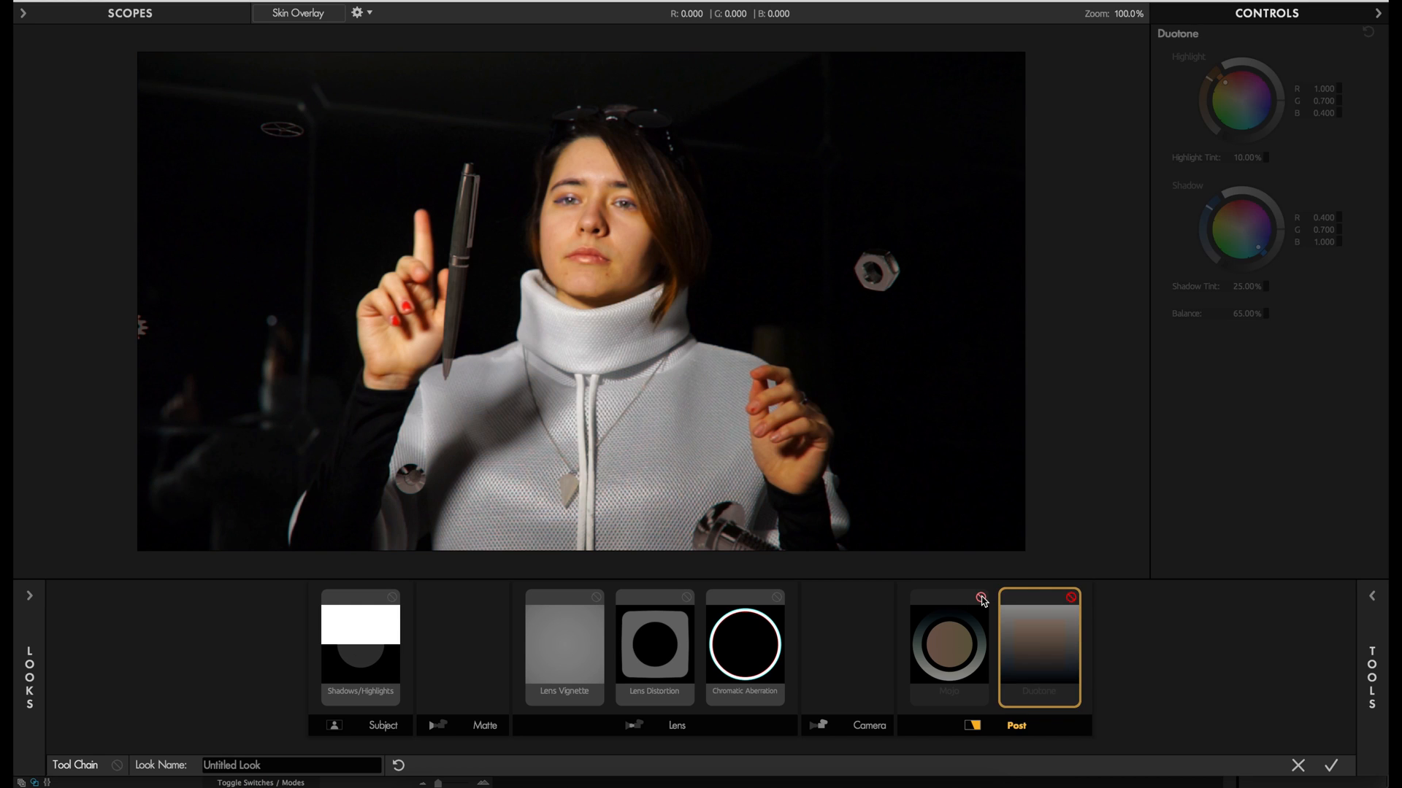
# Fine-tune the Mojo tool's settings with it enabled, and switch the Duotone tool back on.
pyautogui.click(973, 628)
pyautogui.moveTo(1247, 109); pyautogui.dragTo(1235, 109)
pyautogui.moveTo(1247, 70)
pyautogui.mouseDown()
pyautogui.moveTo(1274, 70)
pyautogui.moveTo(1204, 70)
pyautogui.moveTo(1260, 70)
pyautogui.mouseUp()
pyautogui.moveTo(1247, 57)
pyautogui.mouseDown()
pyautogui.moveTo(1267, 57)
pyautogui.moveTo(1237, 57)
pyautogui.mouseUp()
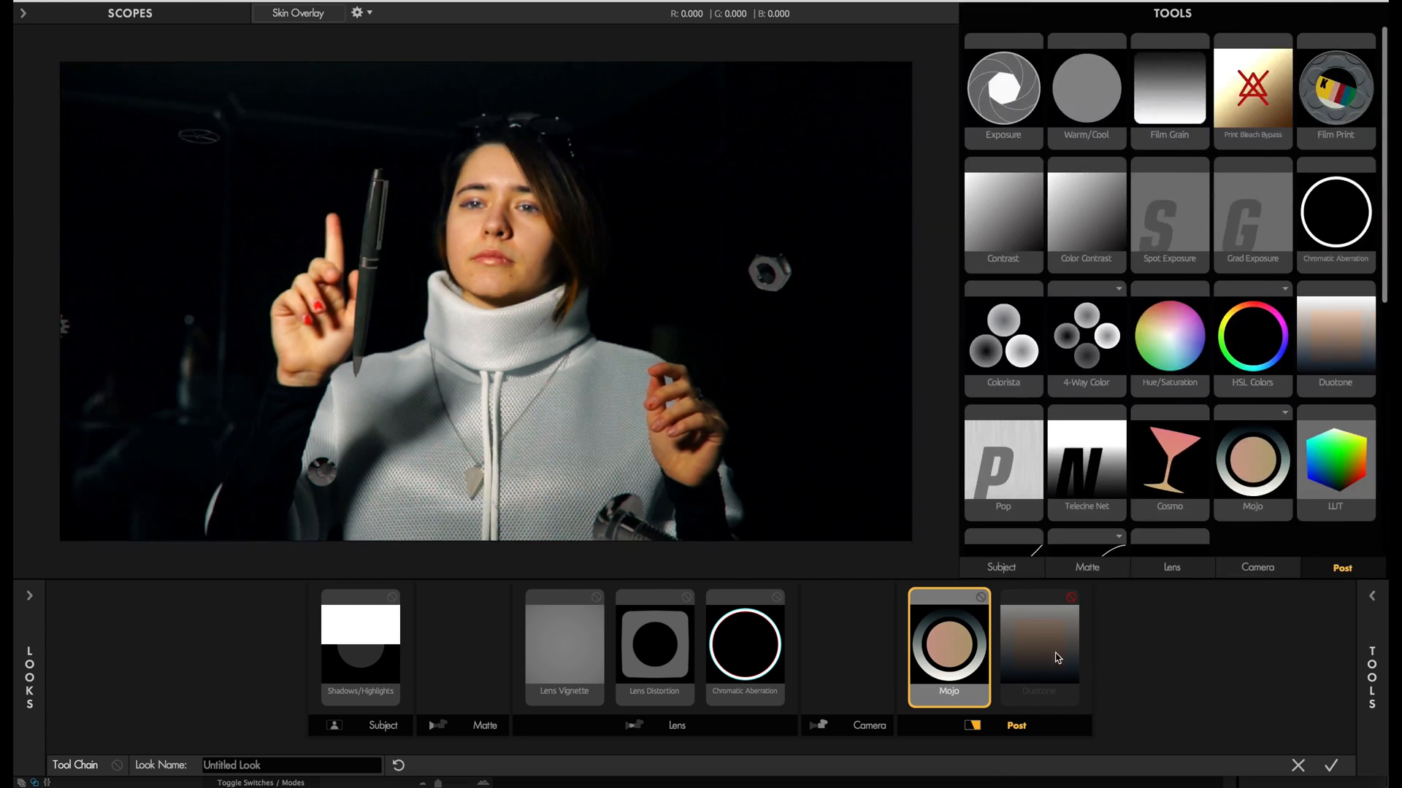
pyautogui.click(1070, 597)
# Add the Curves tool to the Camera stage, raising the RGB curve's shadows and slightly lowering its highlights.
pyautogui.scroll(-3, 1067, 503)
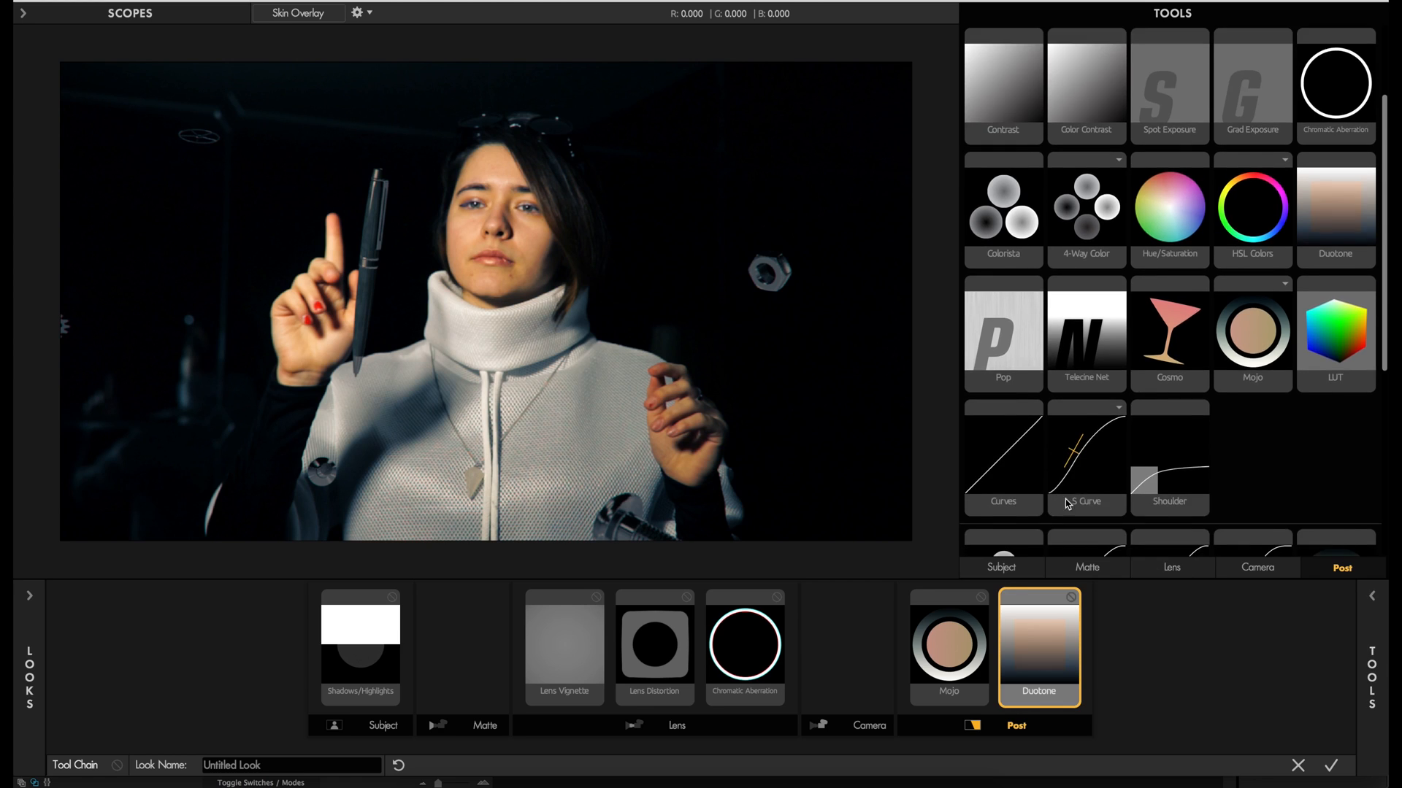
pyautogui.scroll(-3, 1068, 504)
pyautogui.moveTo(1006, 219); pyautogui.dragTo(848, 632)
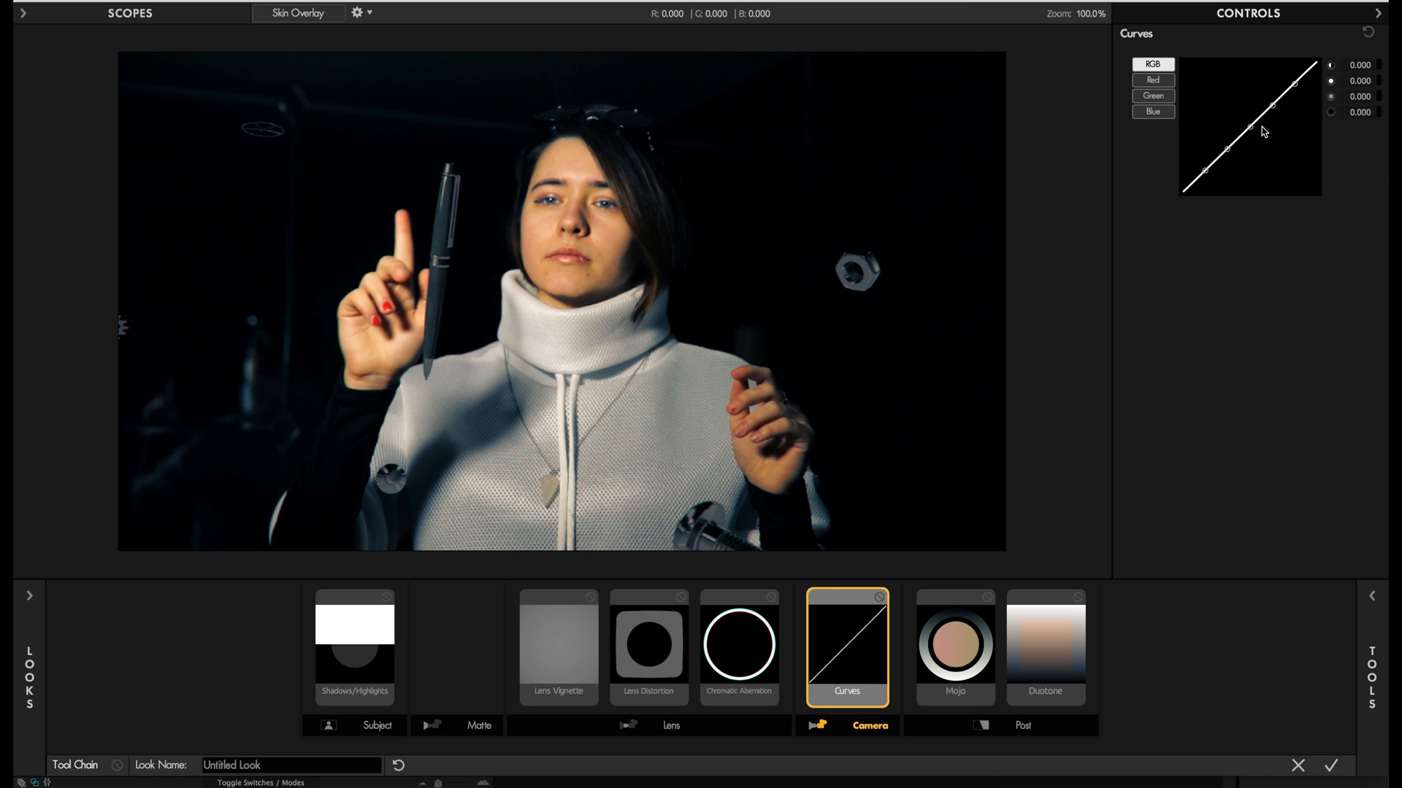
pyautogui.moveTo(1206, 168); pyautogui.dragTo(1227, 143)
pyautogui.moveTo(1295, 83); pyautogui.dragTo(1301, 89)
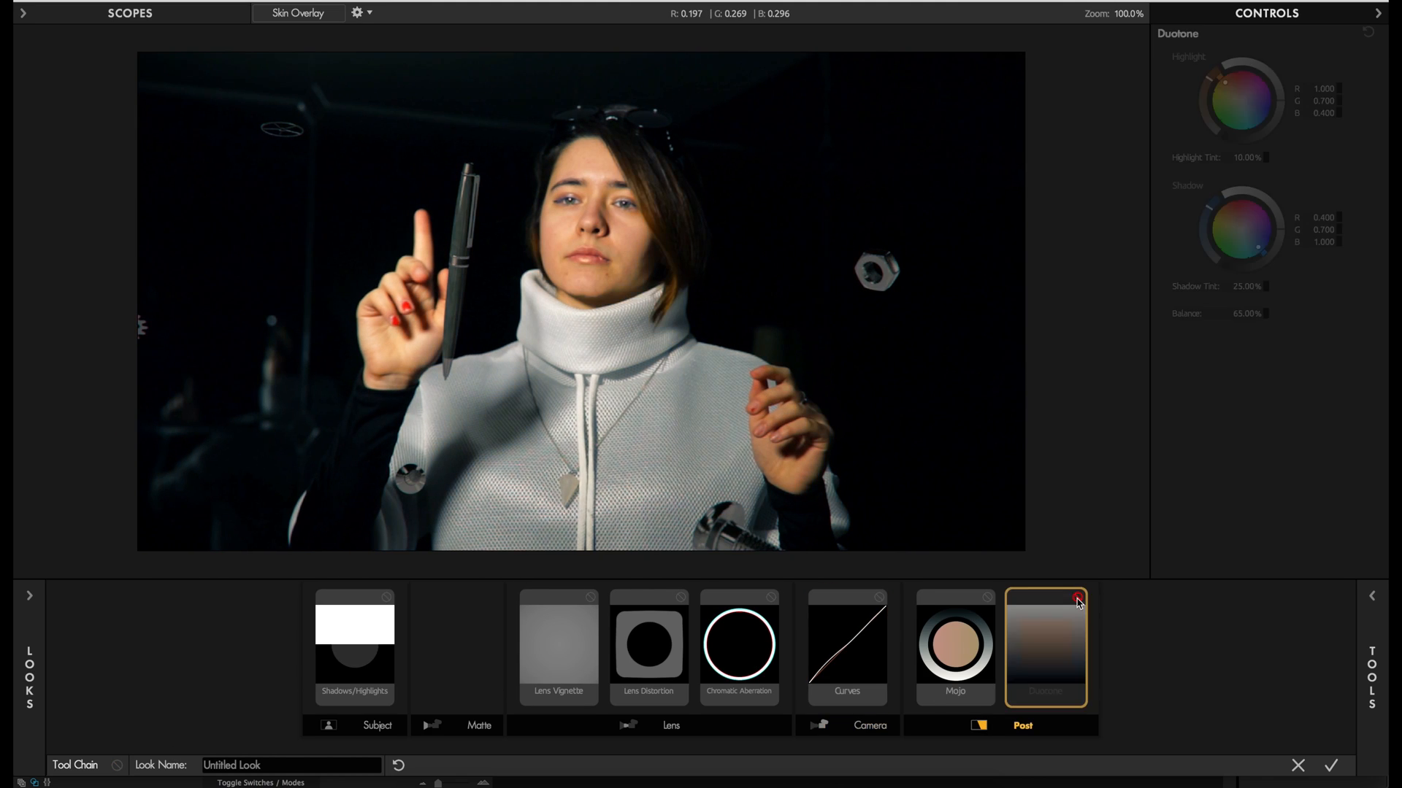
# Slightly adjust the Mojo tool, and compare the image with the whole tool chain and Shadows/Highlights off and on.
pyautogui.click(955, 646)
pyautogui.moveTo(1244, 55); pyautogui.dragTo(1248, 55)
pyautogui.click(117, 766)
pyautogui.click(117, 766)
pyautogui.click(386, 598)
pyautogui.click(386, 597)
# Disable the Curves tool in the look and apply the finished grade to the CC layer.
pyautogui.click(860, 668)
pyautogui.click(879, 598)
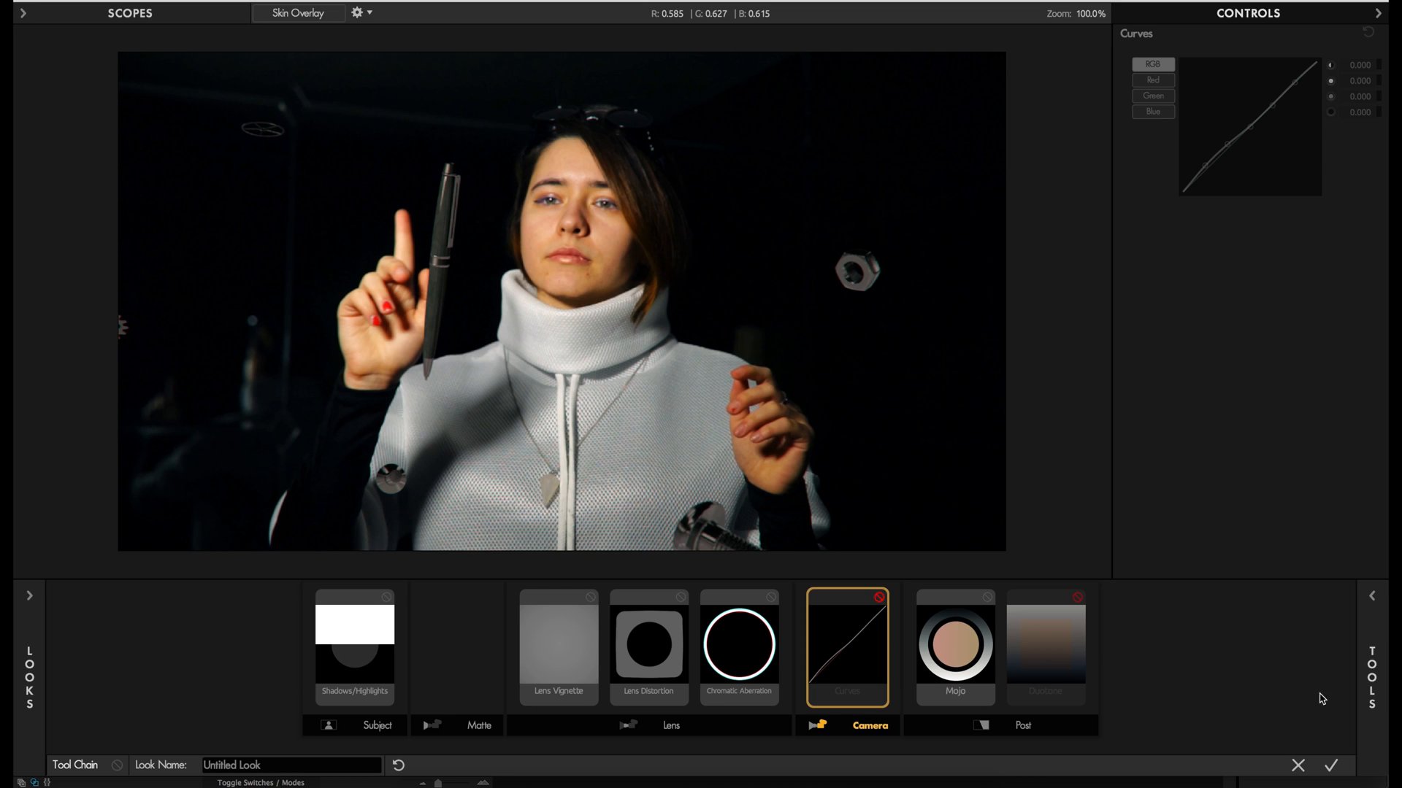
pyautogui.click(1331, 766)
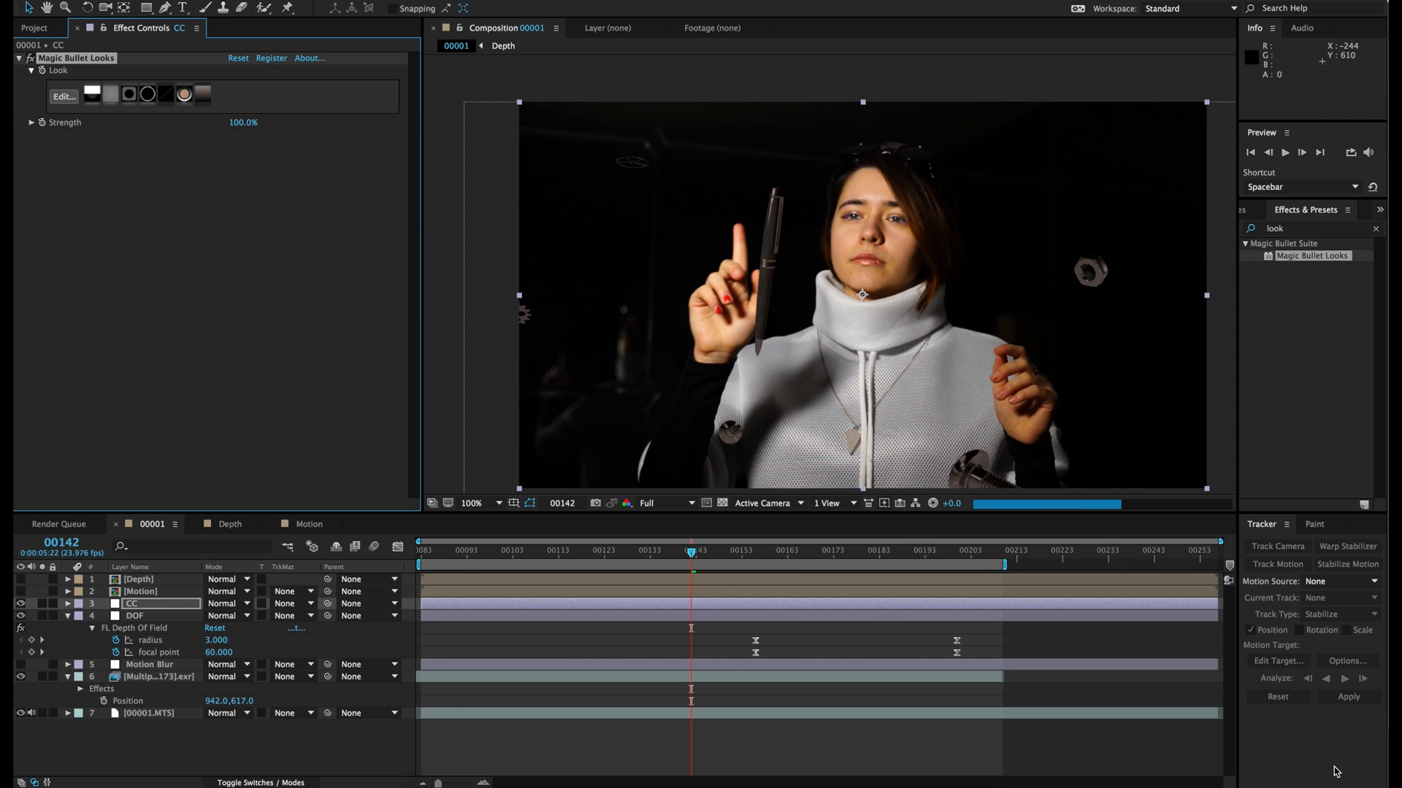
# Create a Spot light layer with 100% intensity, 90° cone angle and 50% cone feather.
pyautogui.click(479, 503)
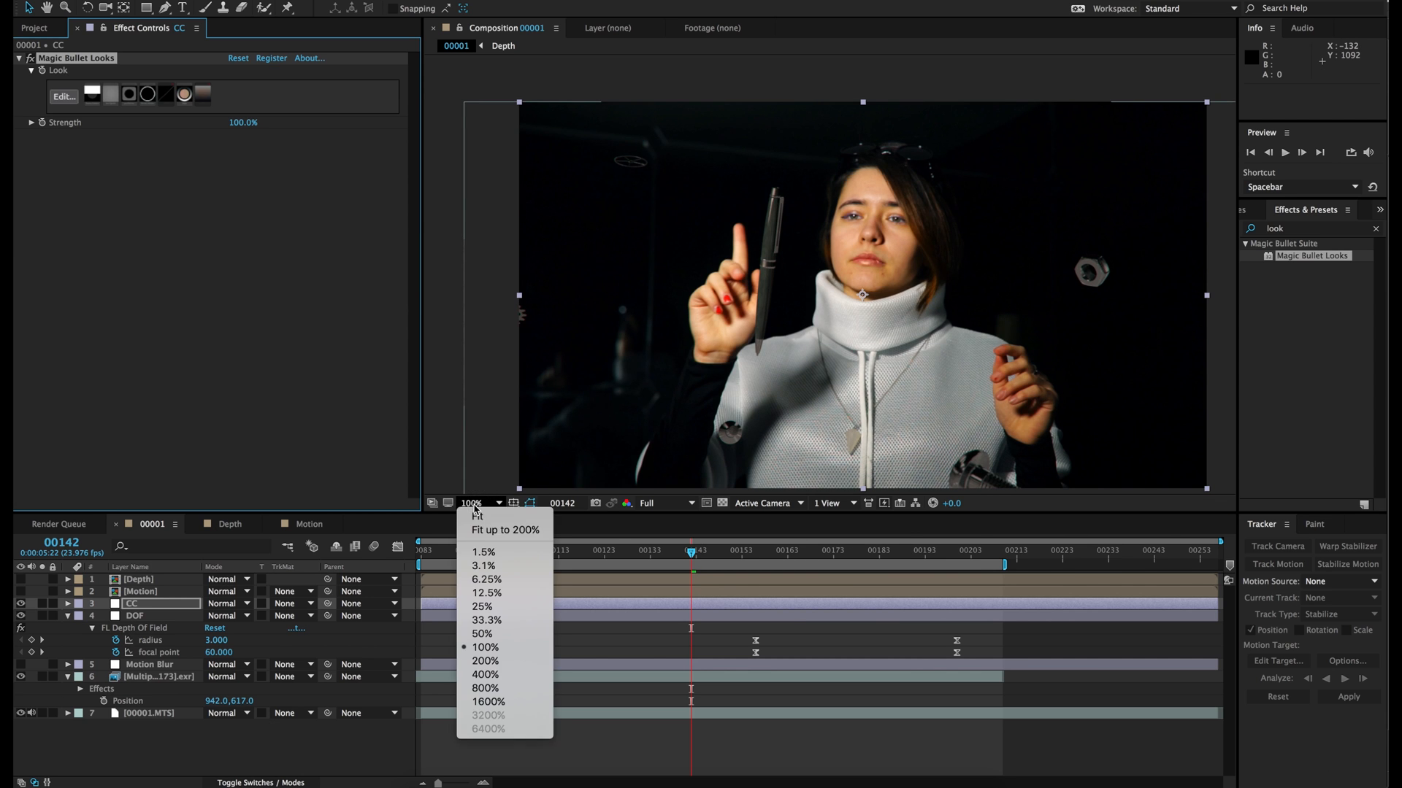
pyautogui.click(483, 511)
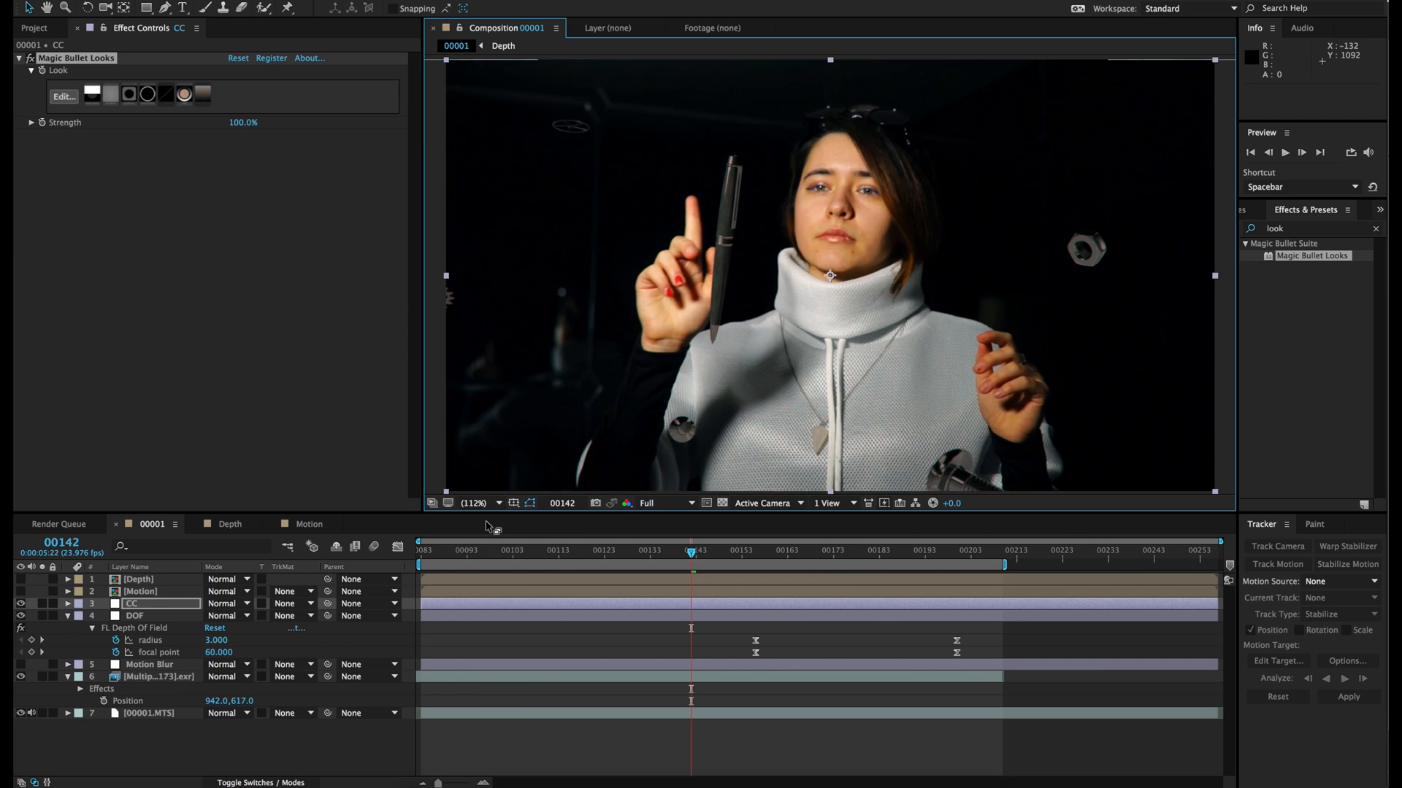
pyautogui.click(648, 762)
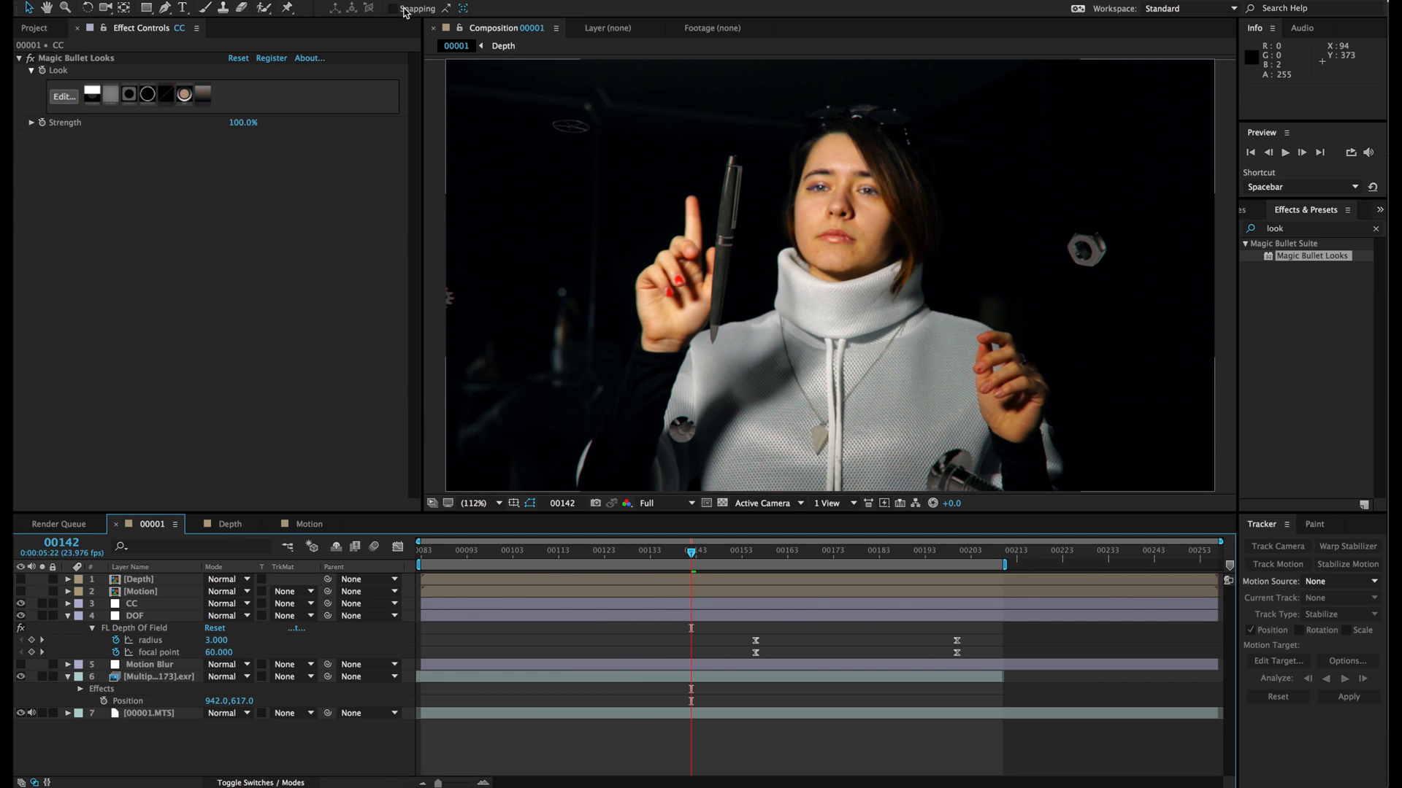
pyautogui.click(252, 0)
pyautogui.moveTo(290, 0)
pyautogui.moveTo(438, 0)
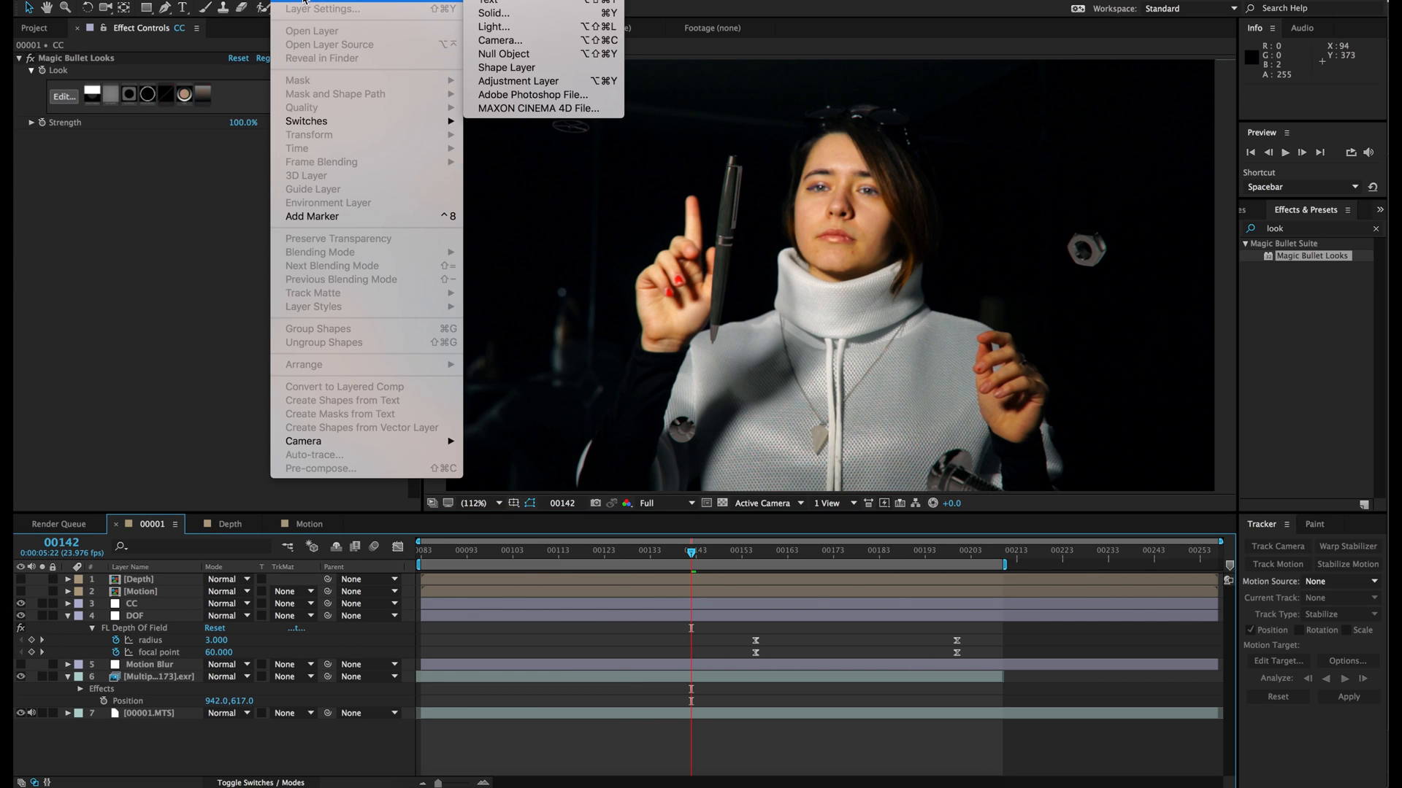
pyautogui.click(504, 27)
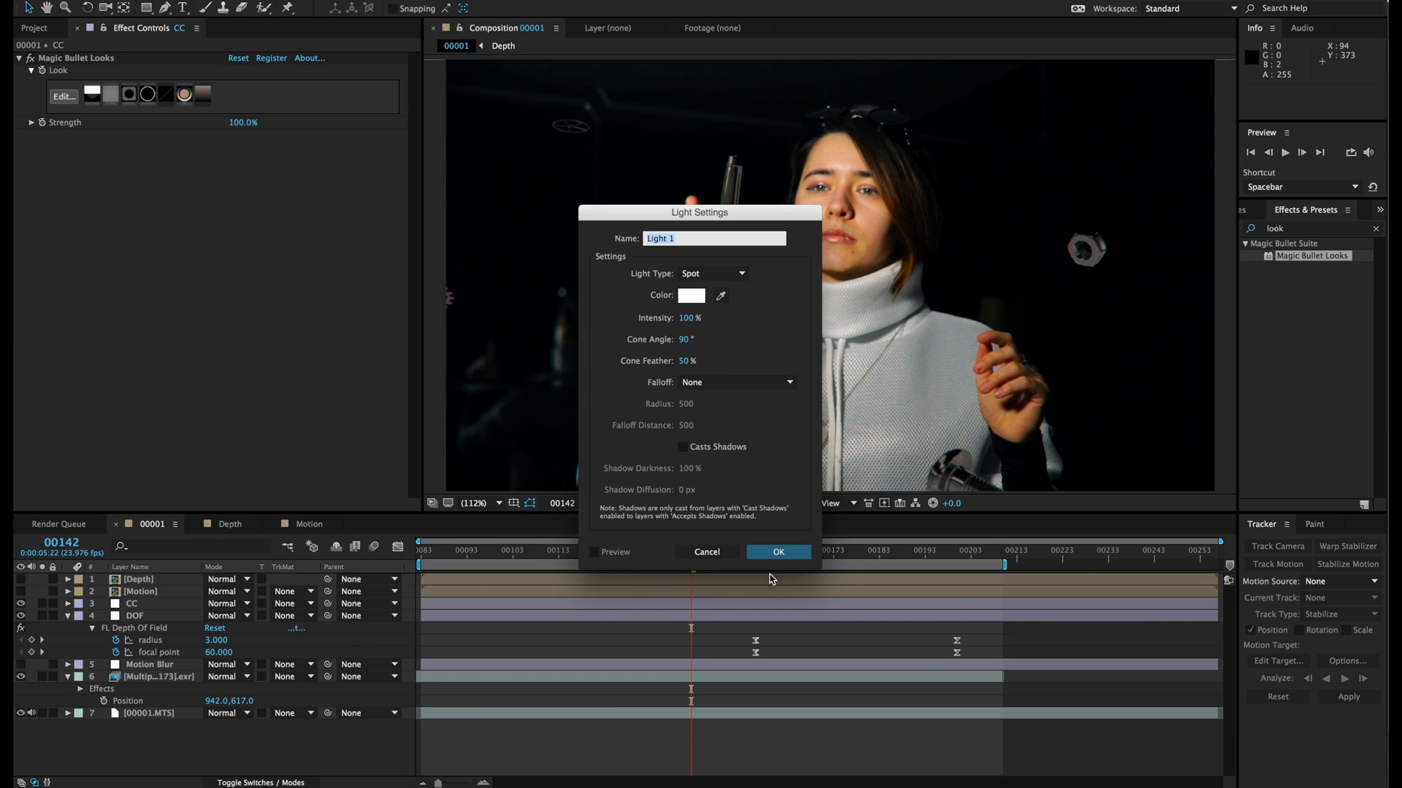
pyautogui.click(780, 552)
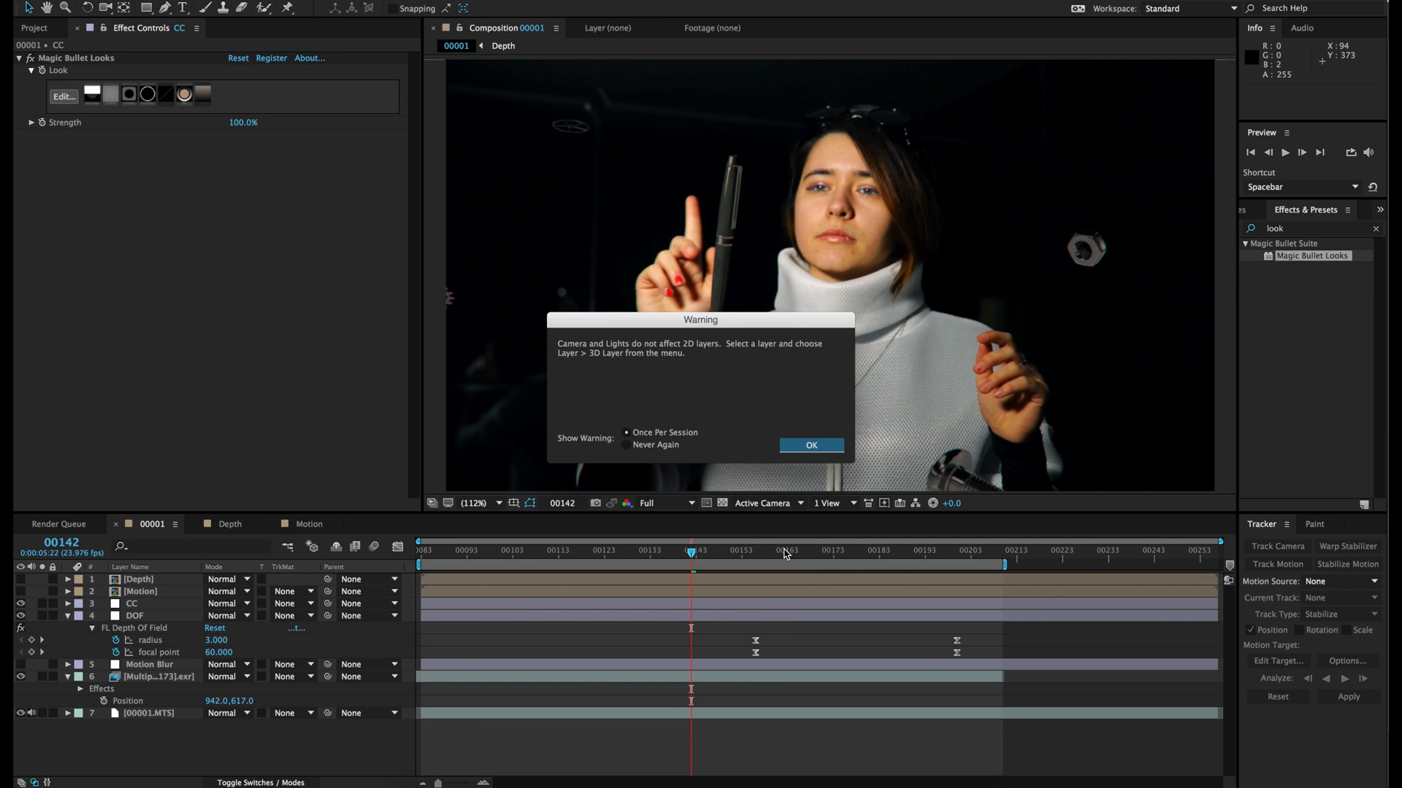
pyautogui.click(808, 443)
# Move the spot light just outside the frame's upper-right corner, to about 1797.1, 184.9, -542.8.
pyautogui.moveTo(905, 237); pyautogui.dragTo(1233, 94)
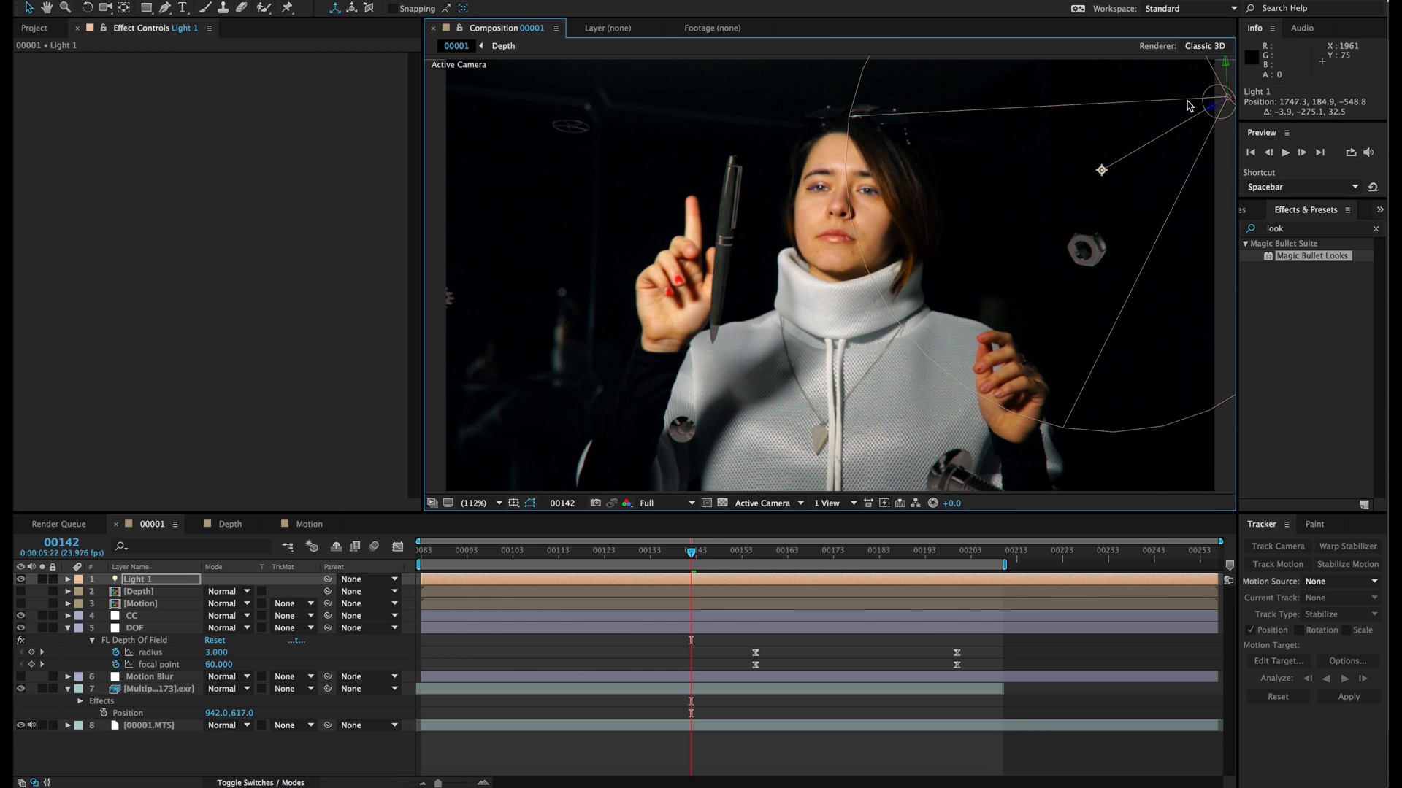
pyautogui.scroll(-3, 1088, 160)
pyautogui.scroll(1, 1088, 157)
pyautogui.moveTo(1215, 114); pyautogui.dragTo(1261, 121)
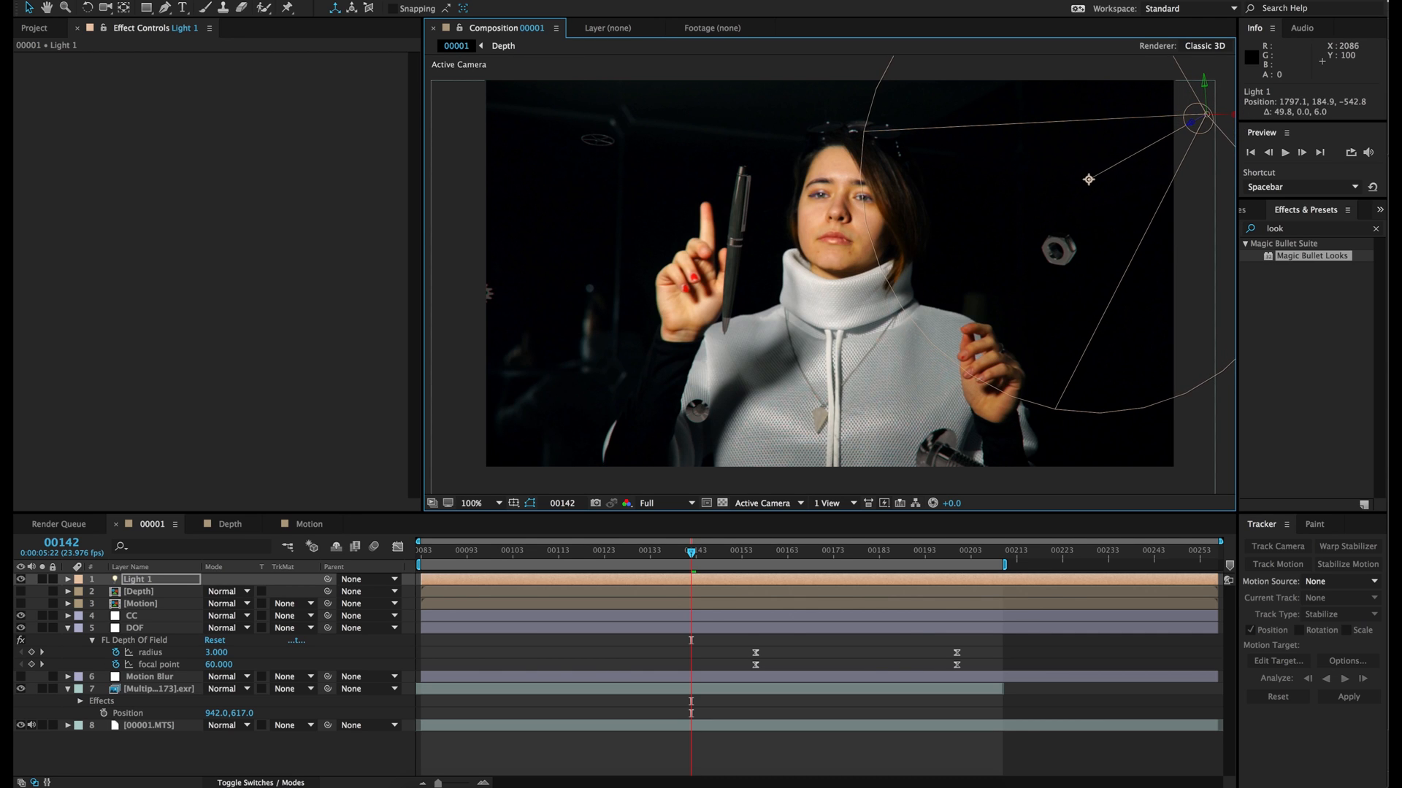
# Add a null object to the 00001 composition.
pyautogui.click(284, 0)
pyautogui.moveTo(307, 0)
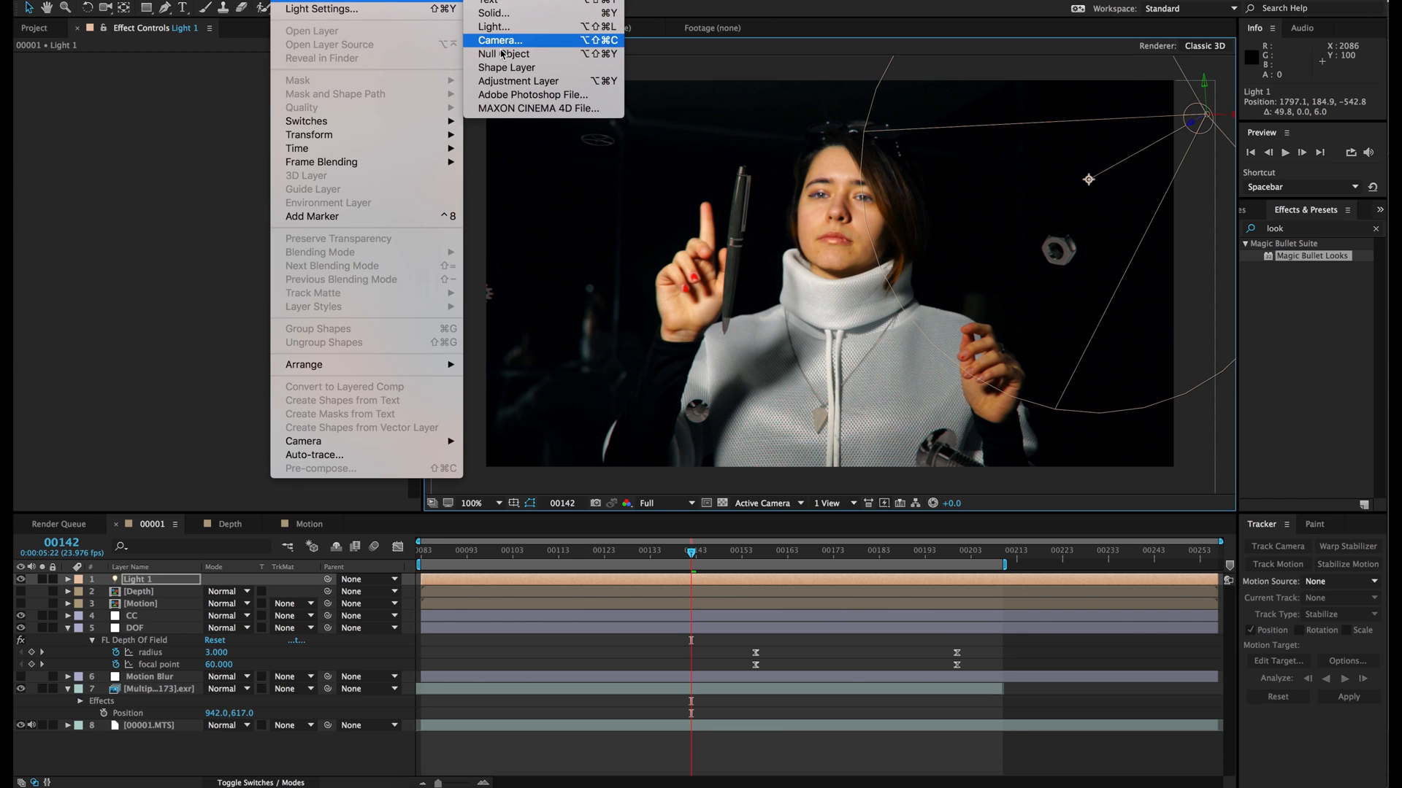
pyautogui.click(502, 54)
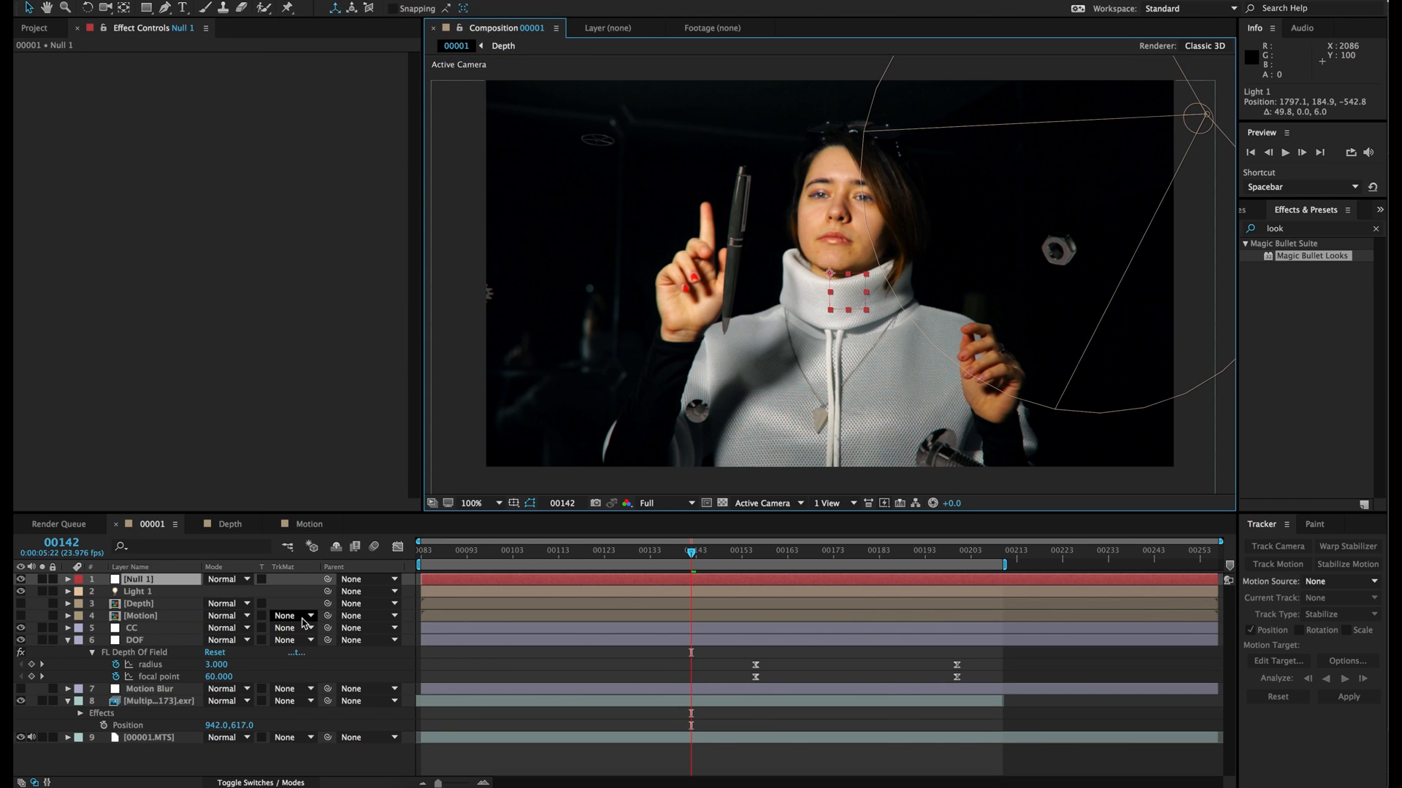
# Pre-compose the layers from Depth down to 00001.MTS into a composition named Final, moving all attributes into it.
pyautogui.click(141, 581)
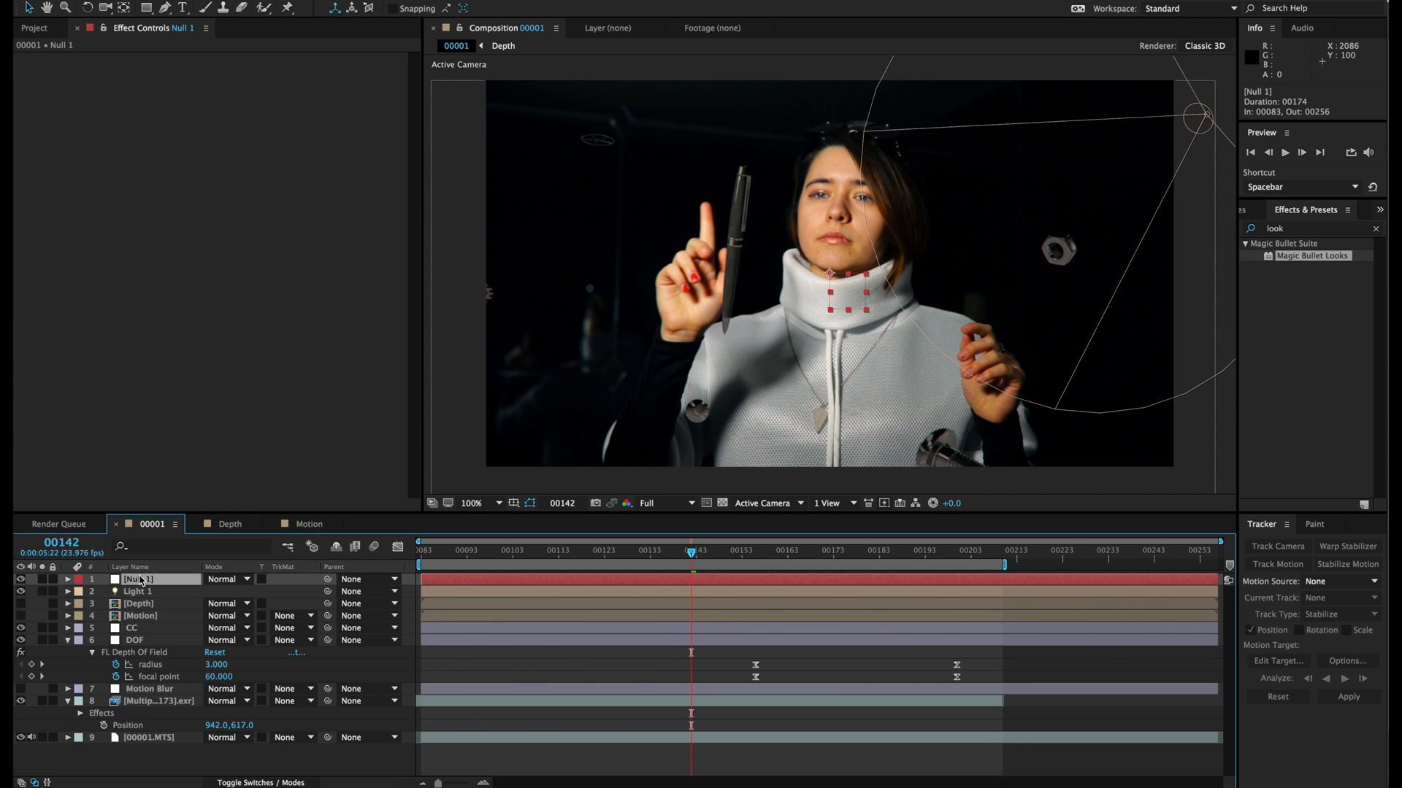
pyautogui.click(136, 593)
pyautogui.click(140, 605)
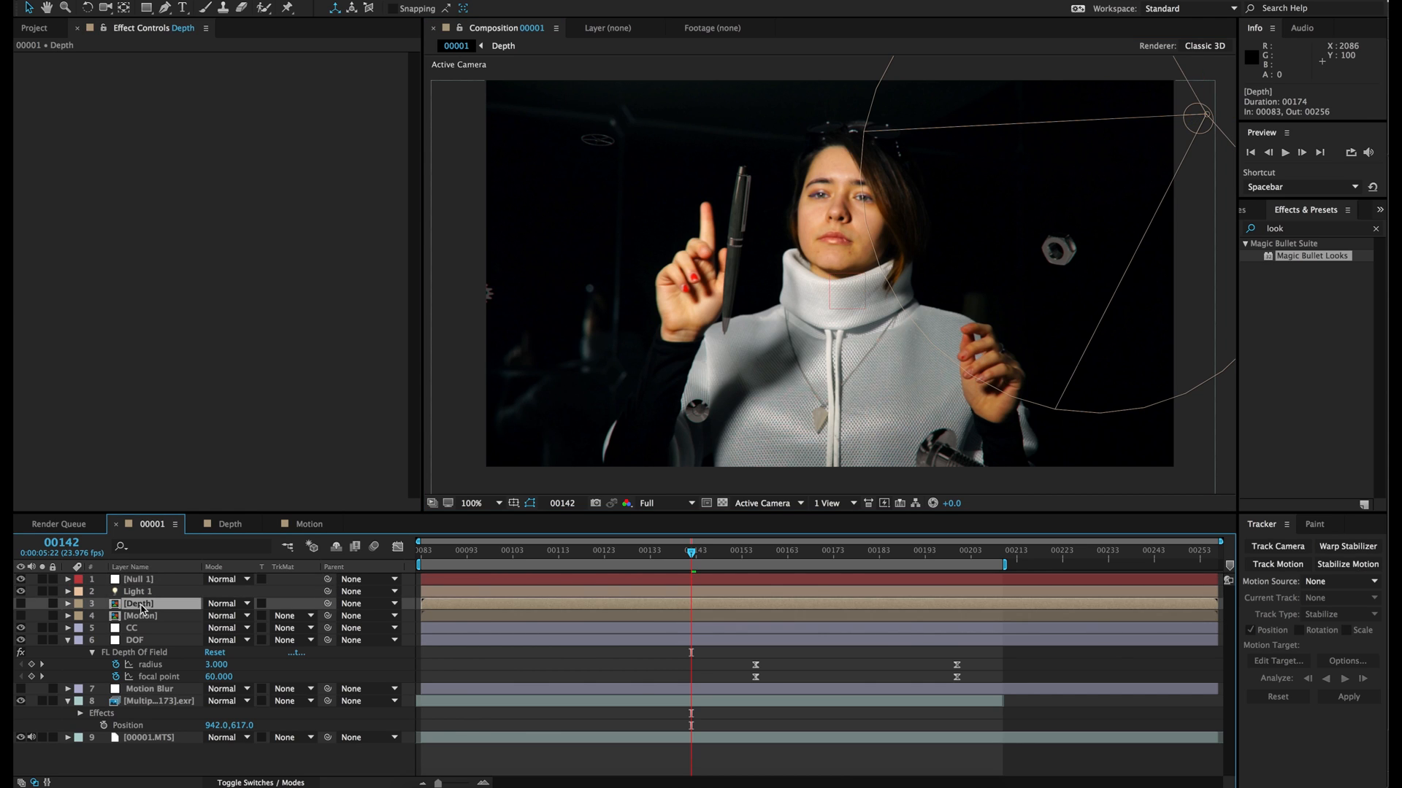
pyautogui.keyDown('shift'); pyautogui.click(144, 739); pyautogui.keyUp('shift')
pyautogui.click(230, 0)
pyautogui.moveTo(282, 0)
pyautogui.click(321, 473)
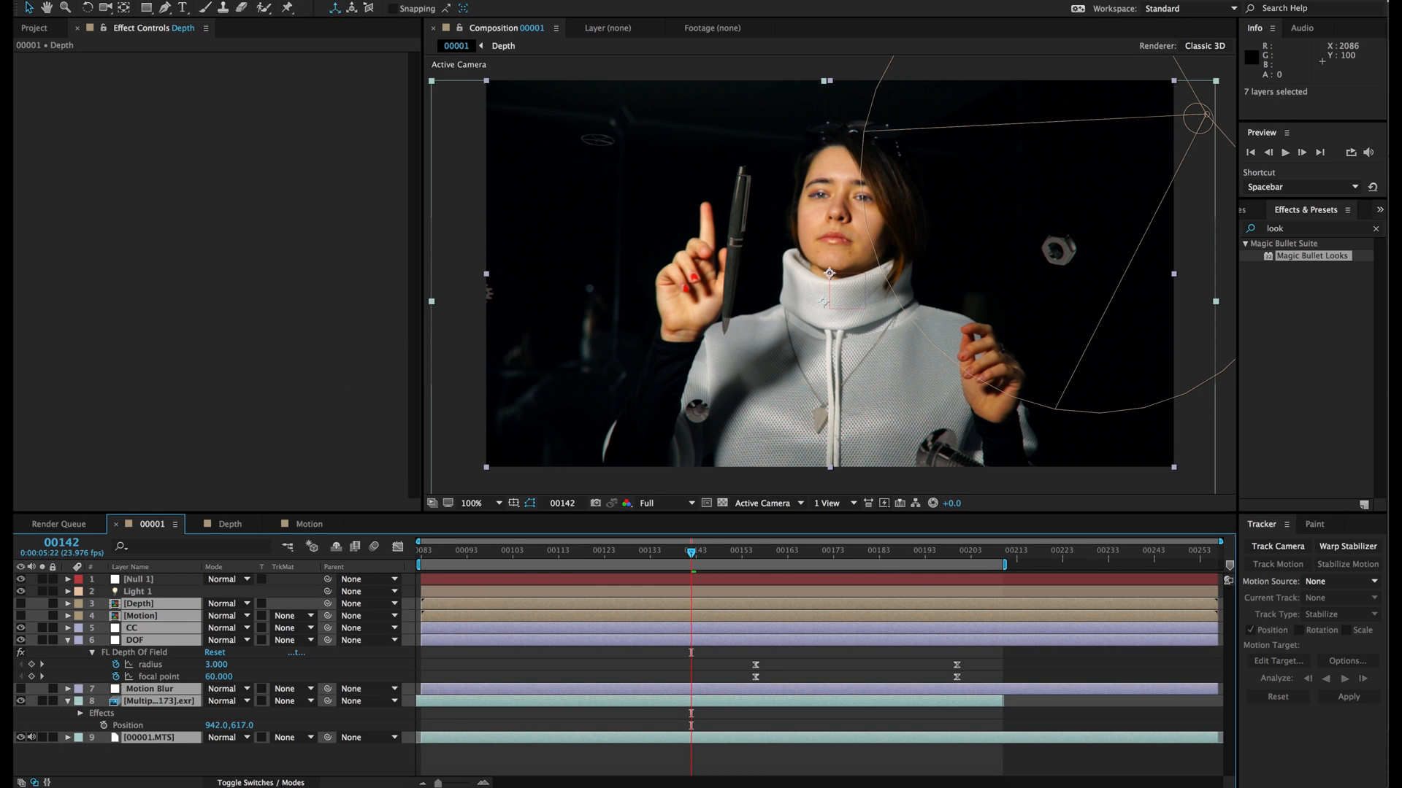
pyautogui.click(281, 0)
pyautogui.click(341, 471)
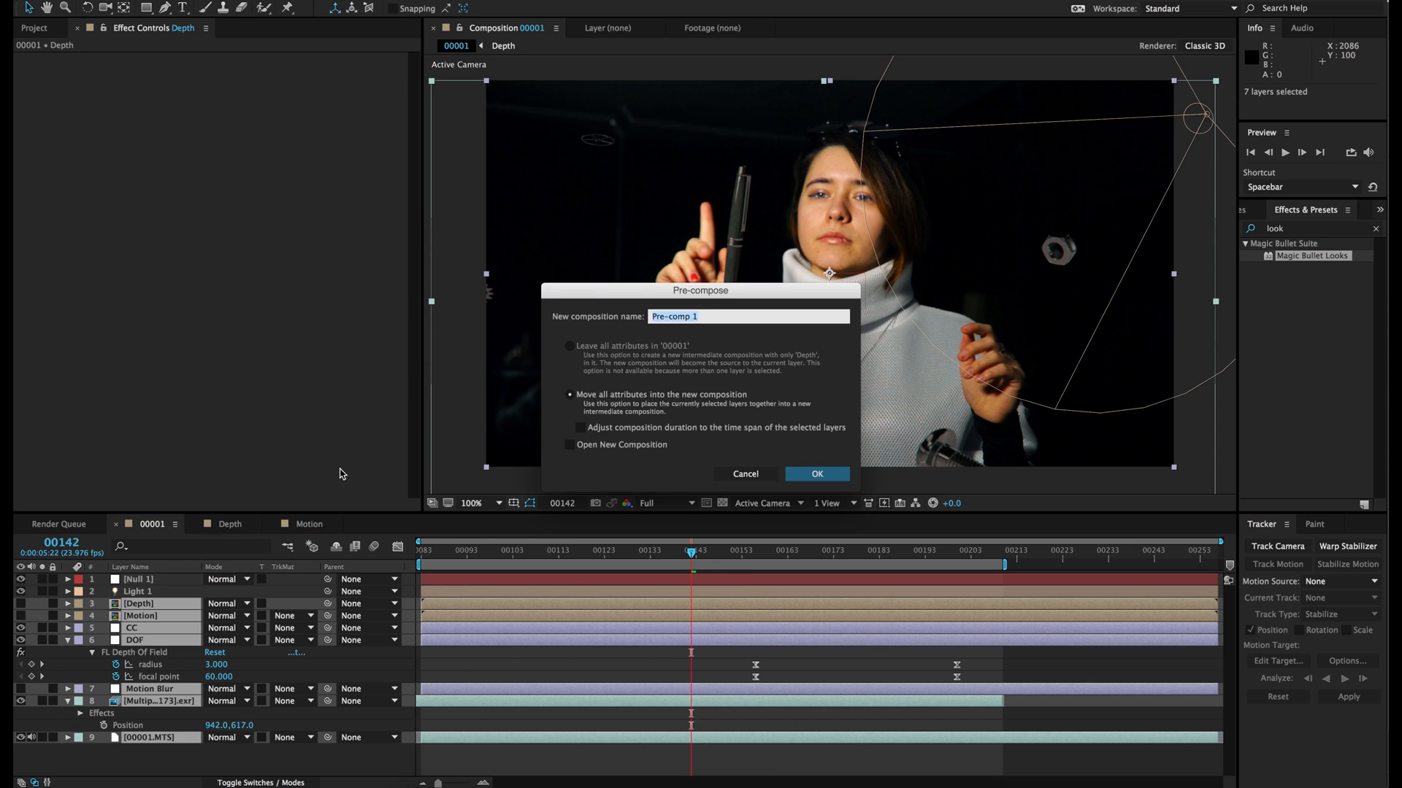
pyautogui.write('Final')
pyautogui.press('Return')
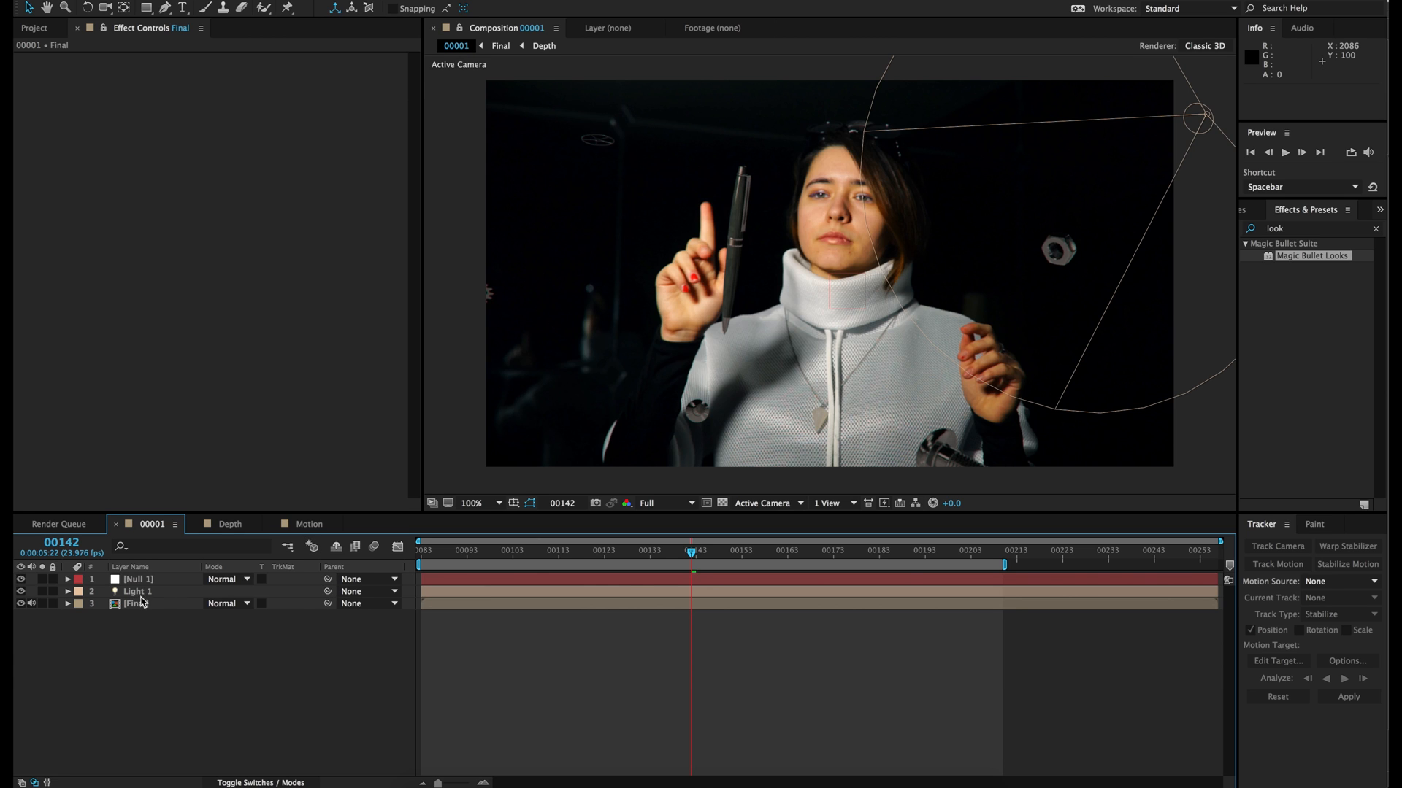
# Parent the Light 1 and Final layers to Null 1, and set a Scale keyframe on the null at frame 00083.
pyautogui.moveTo(327, 591); pyautogui.dragTo(158, 580)
pyautogui.moveTo(328, 604); pyautogui.dragTo(150, 585)
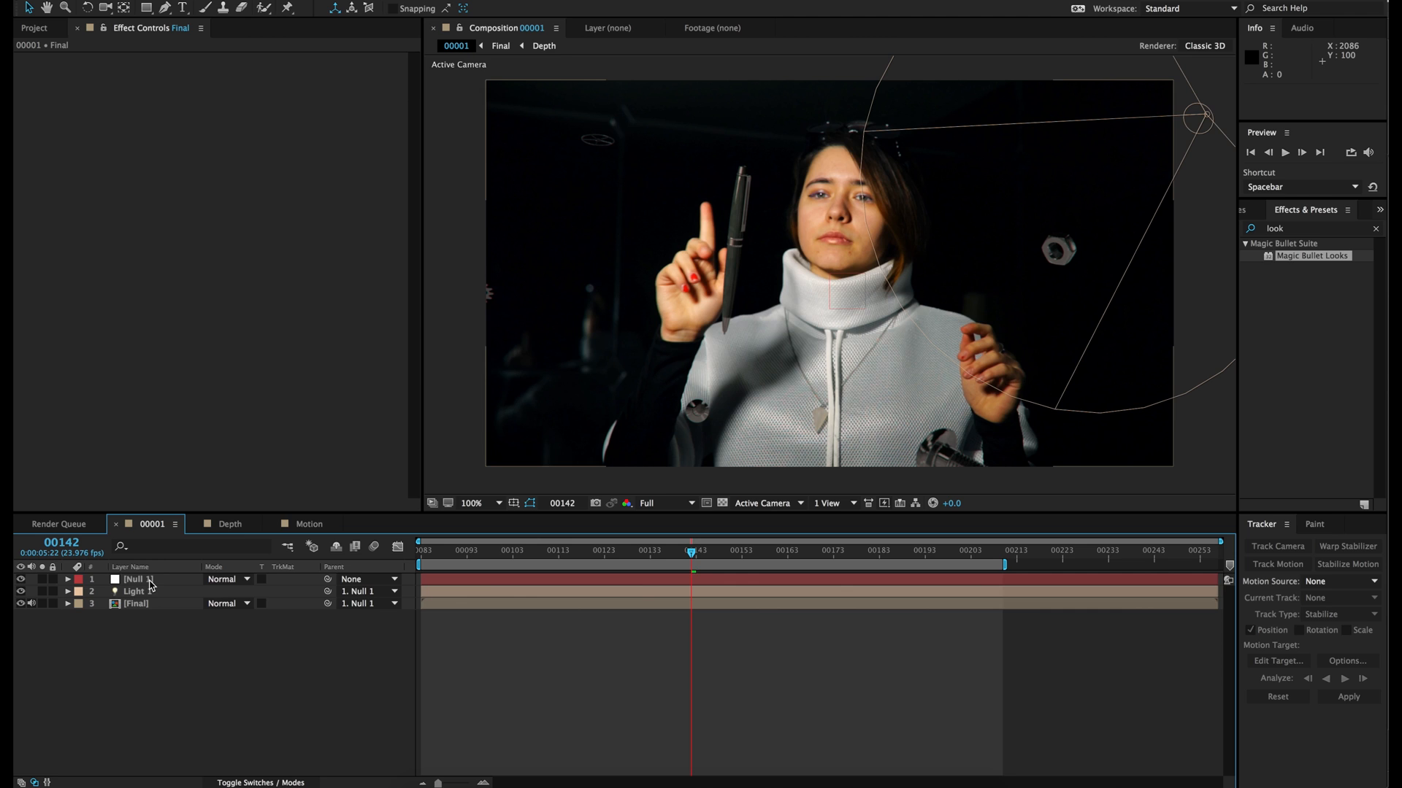
pyautogui.click(153, 581)
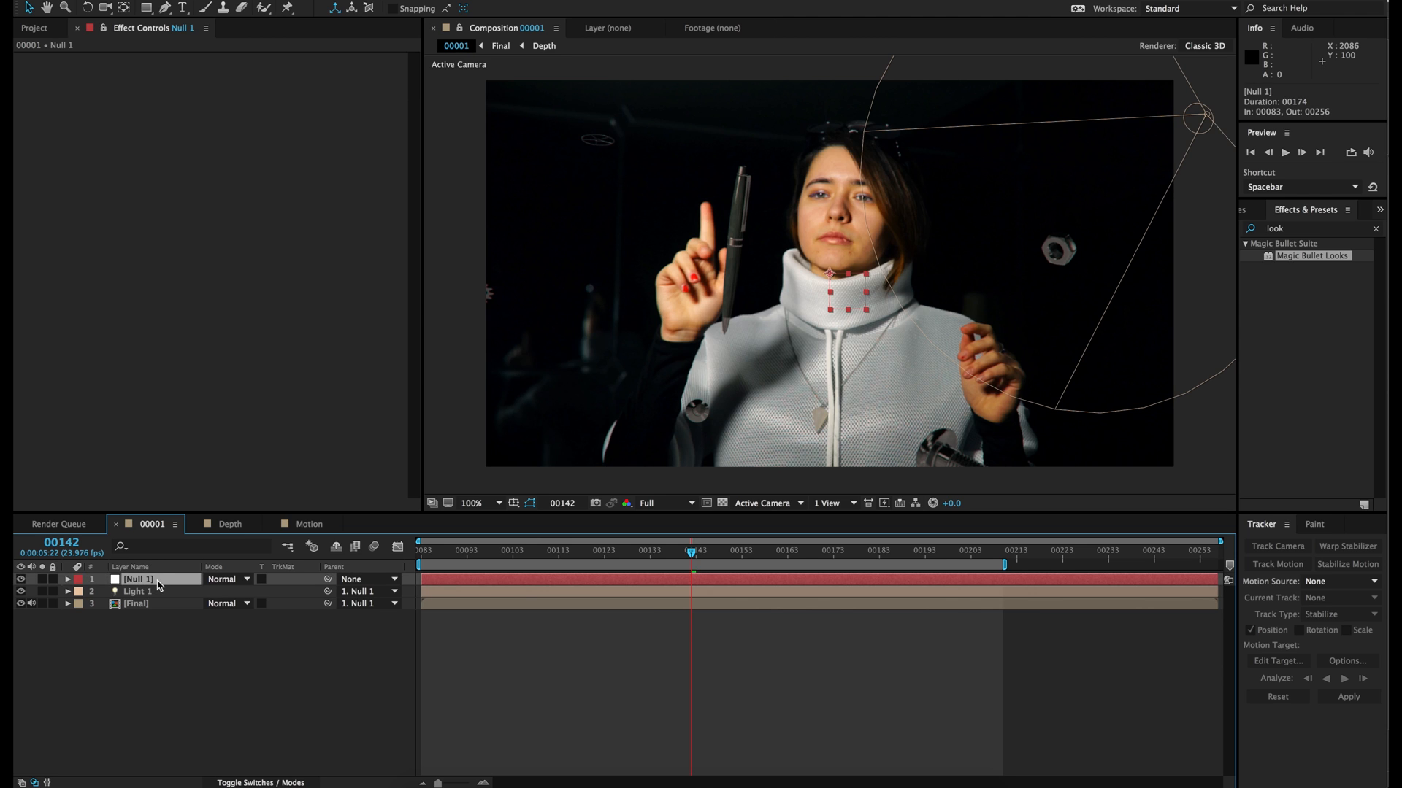
pyautogui.press('s')
pyautogui.moveTo(479, 560); pyautogui.dragTo(406, 551)
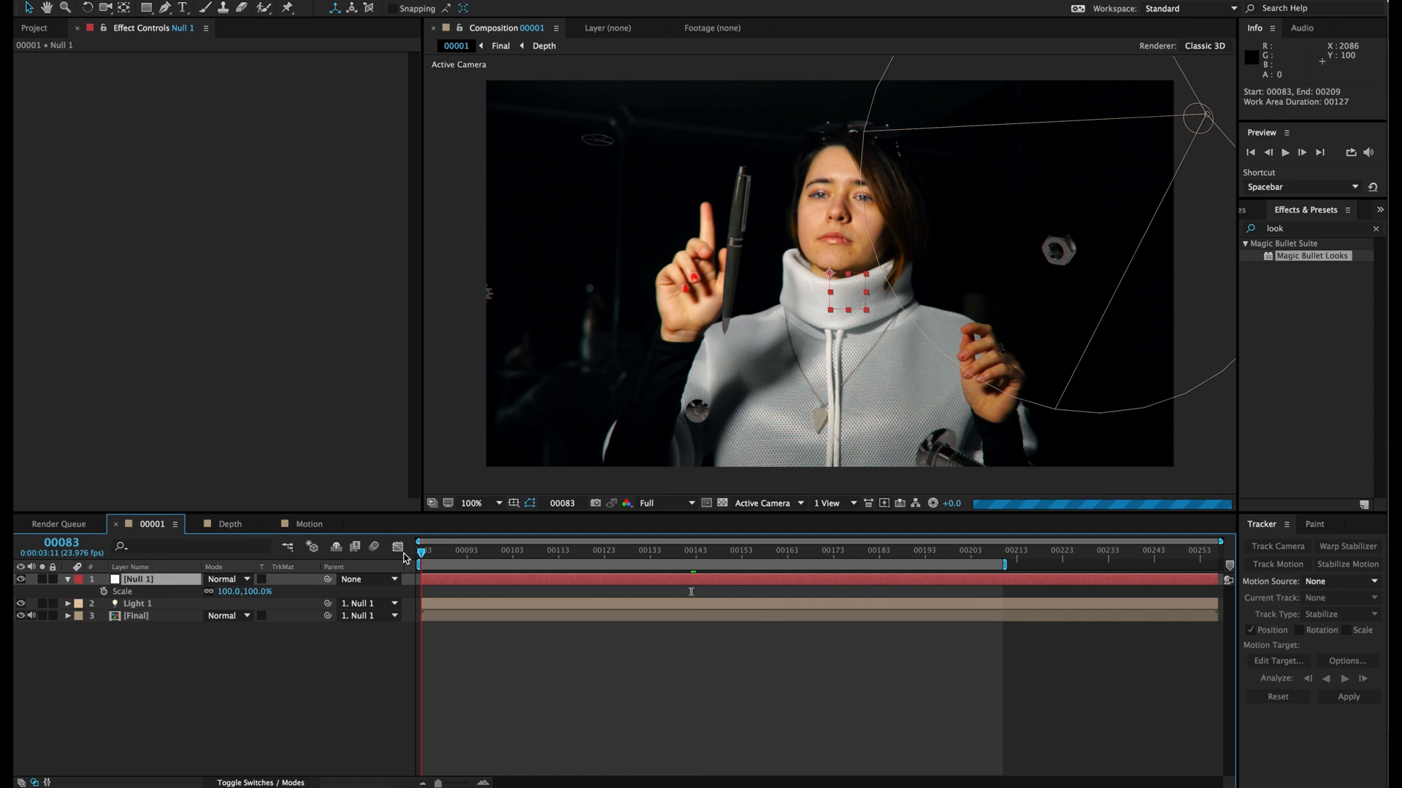
pyautogui.click(103, 591)
# Set the null's Scale to 104% at frame 00209 and save the project.
pyautogui.click(997, 553)
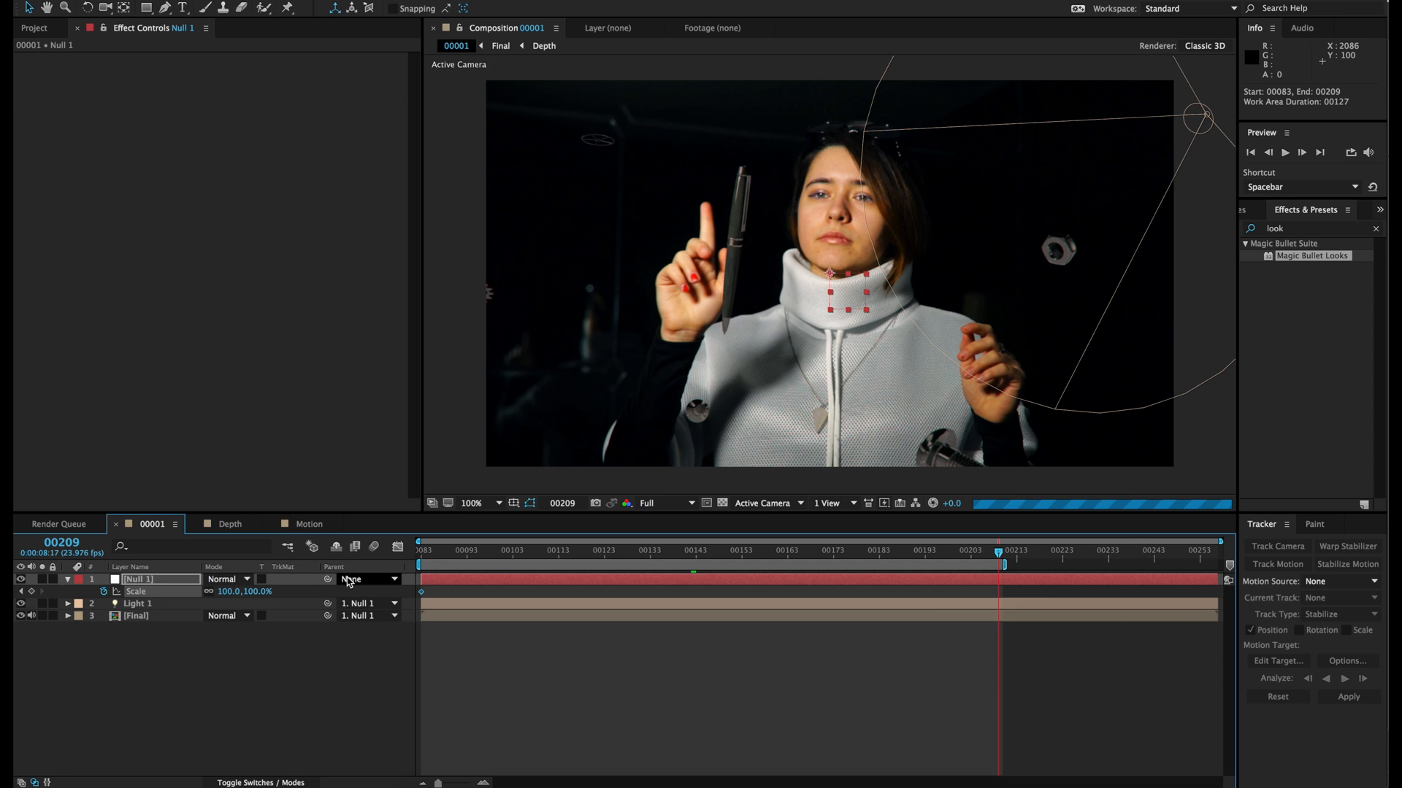
pyautogui.click(263, 592)
pyautogui.write('10')
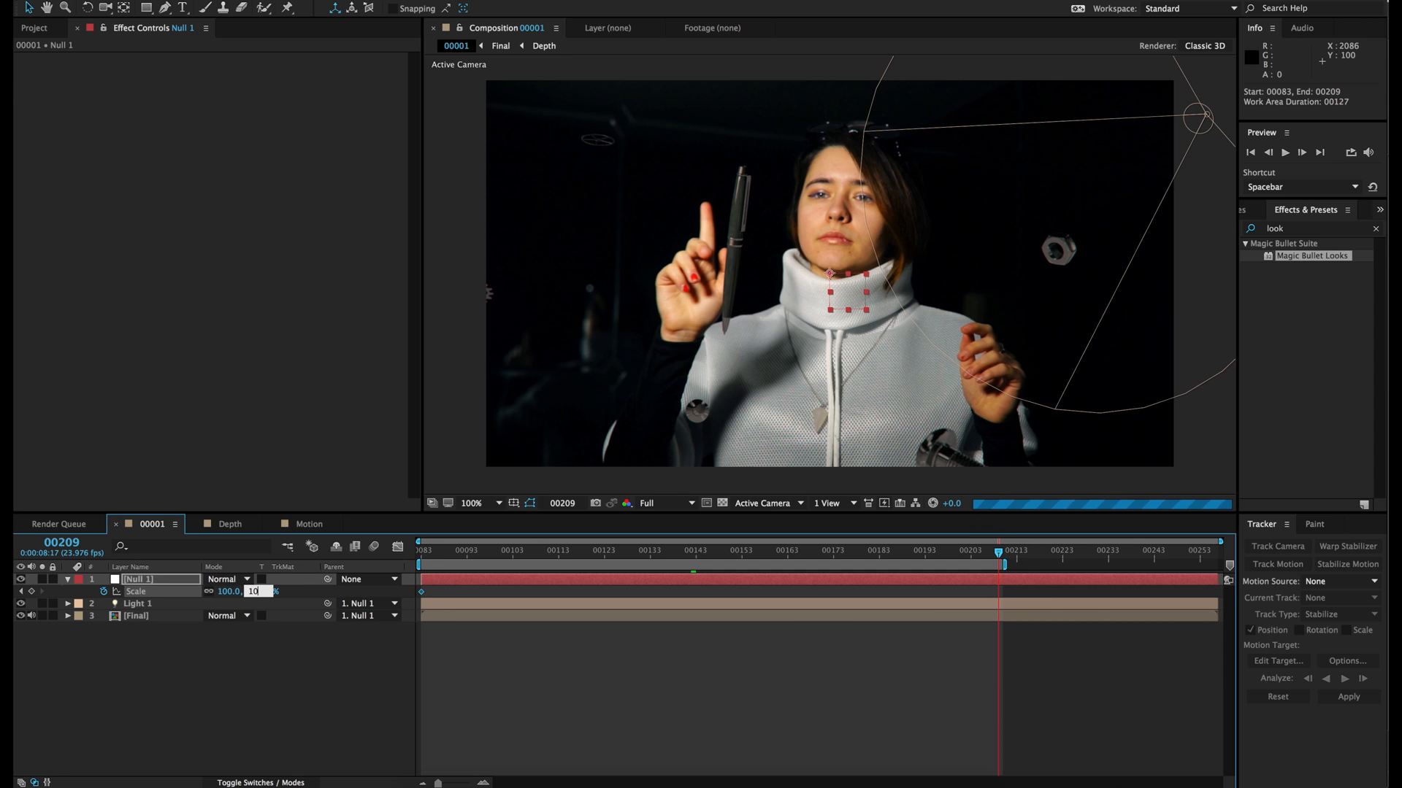
pyautogui.write('4')
pyautogui.press('Return')
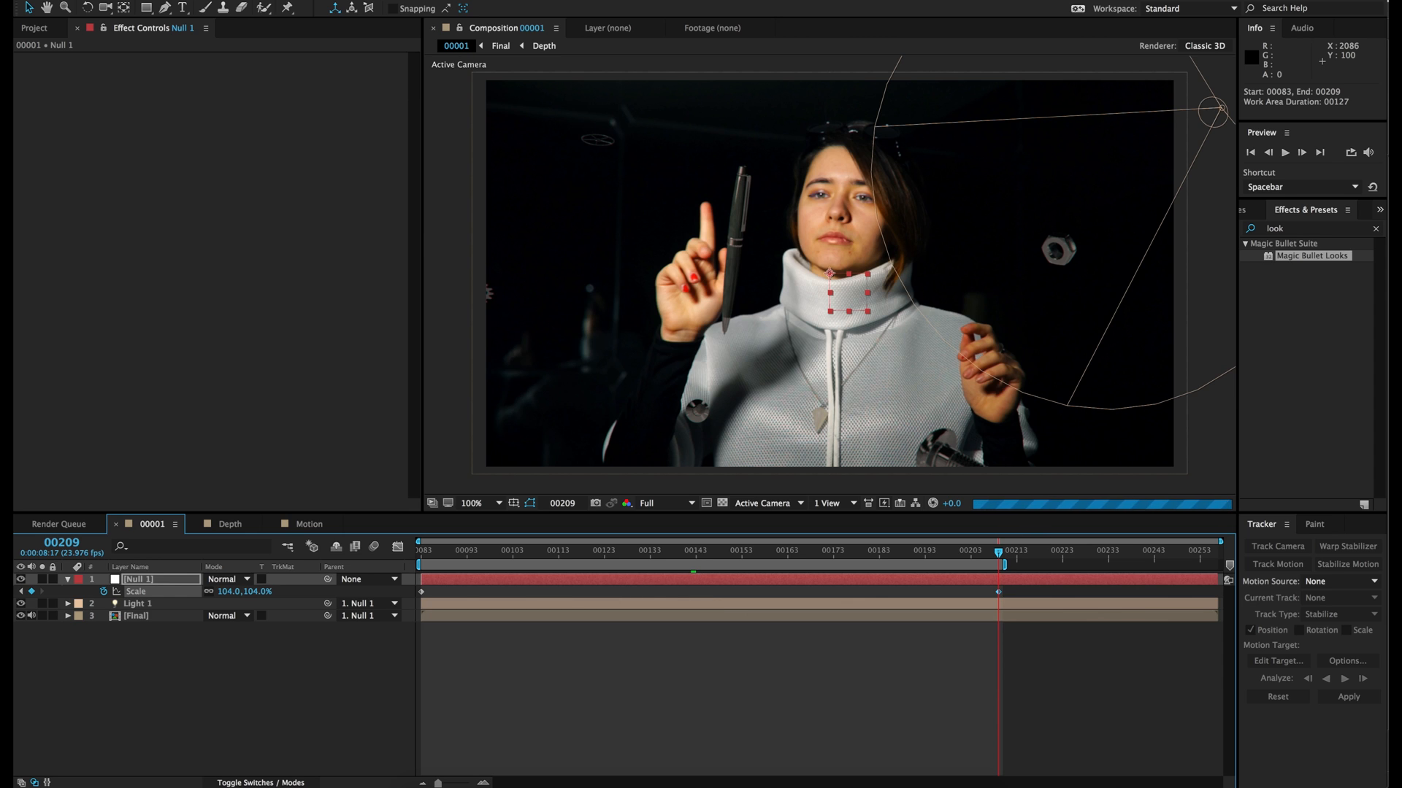
pyautogui.press('super+s')
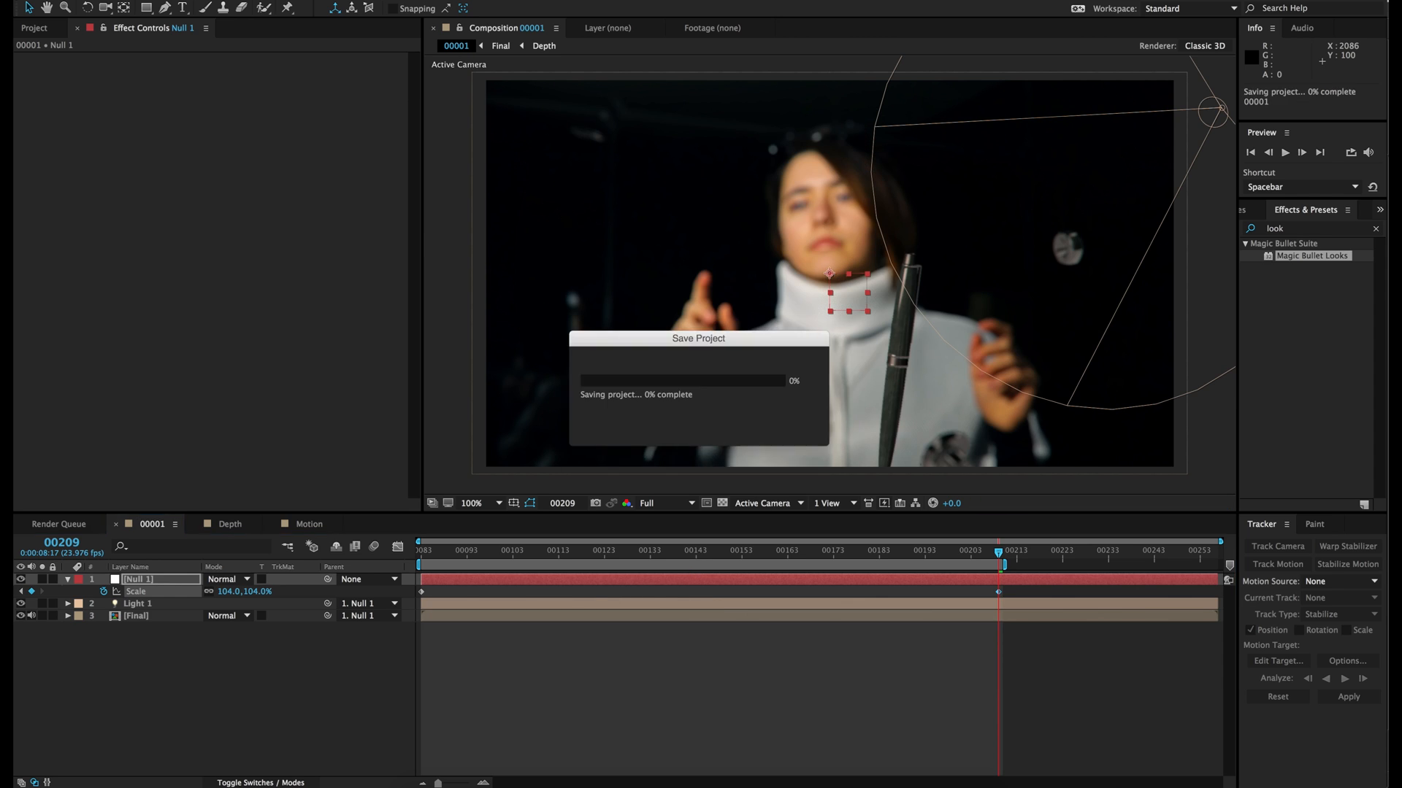
# Keyframe Null 1's Rotation at frame 00083, and set it to 2° at frame 00209.
pyautogui.click(150, 580)
pyautogui.press('r')
pyautogui.click(434, 557)
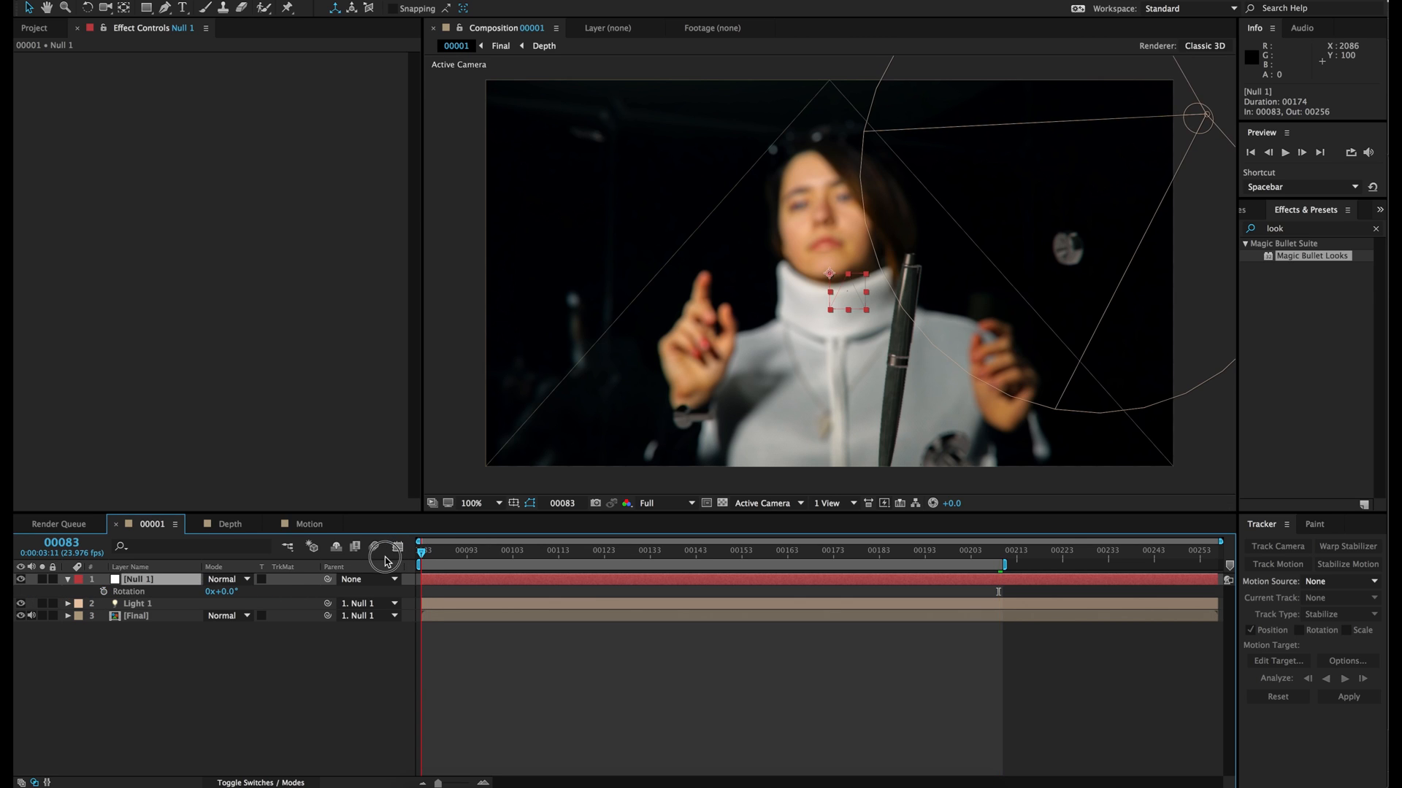
pyautogui.click(103, 592)
pyautogui.click(997, 556)
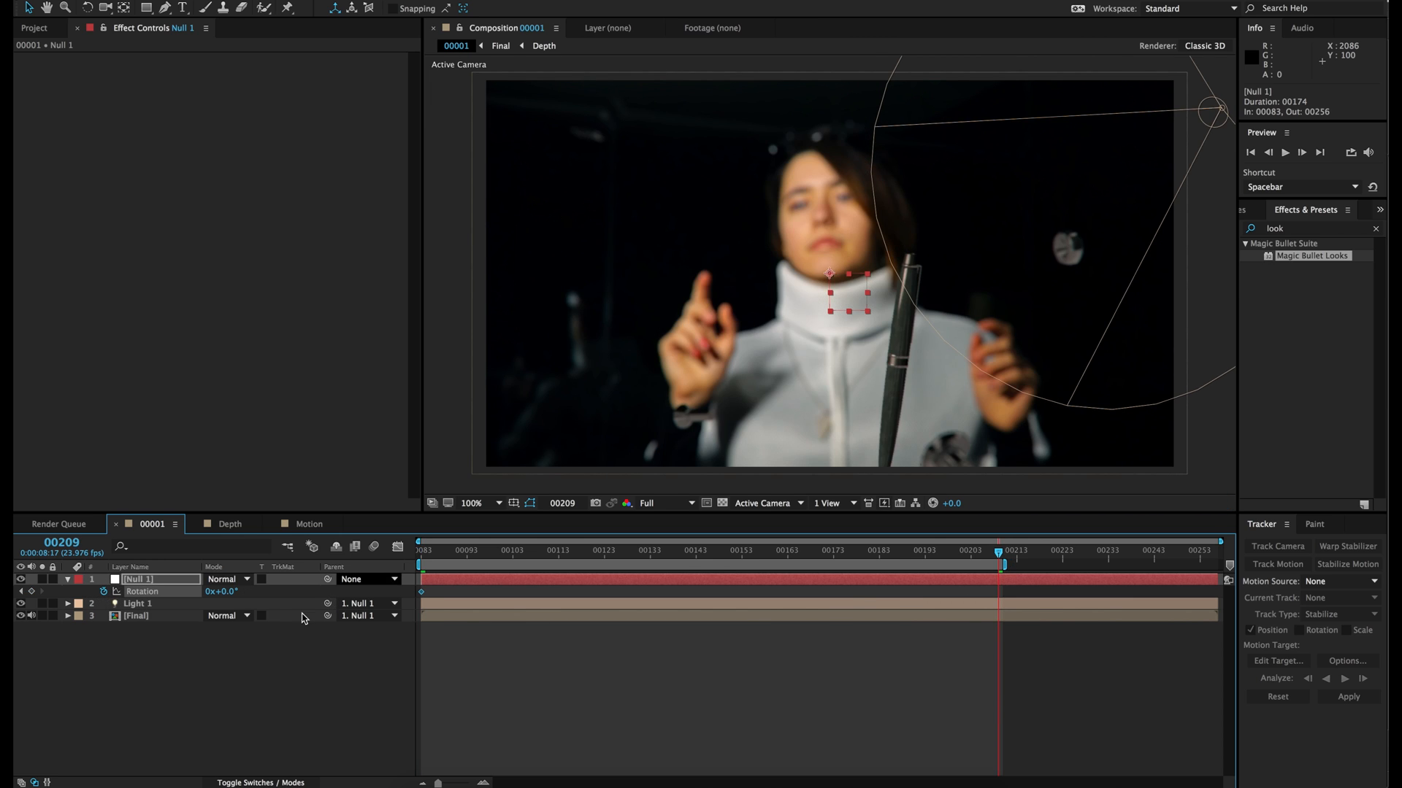
pyautogui.click(224, 592)
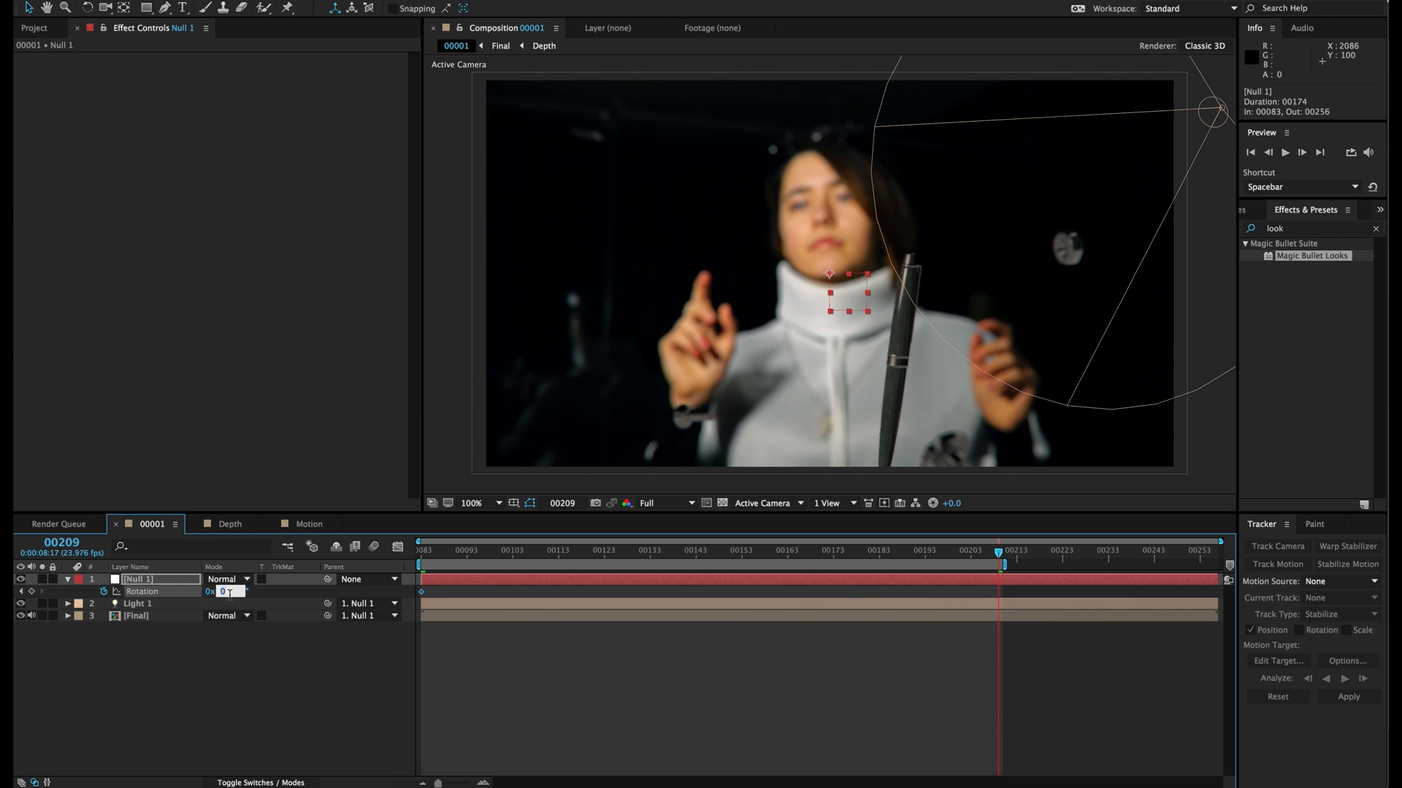
pyautogui.write('2')
pyautogui.press('Return')
pyautogui.click(226, 592)
pyautogui.press('Return')
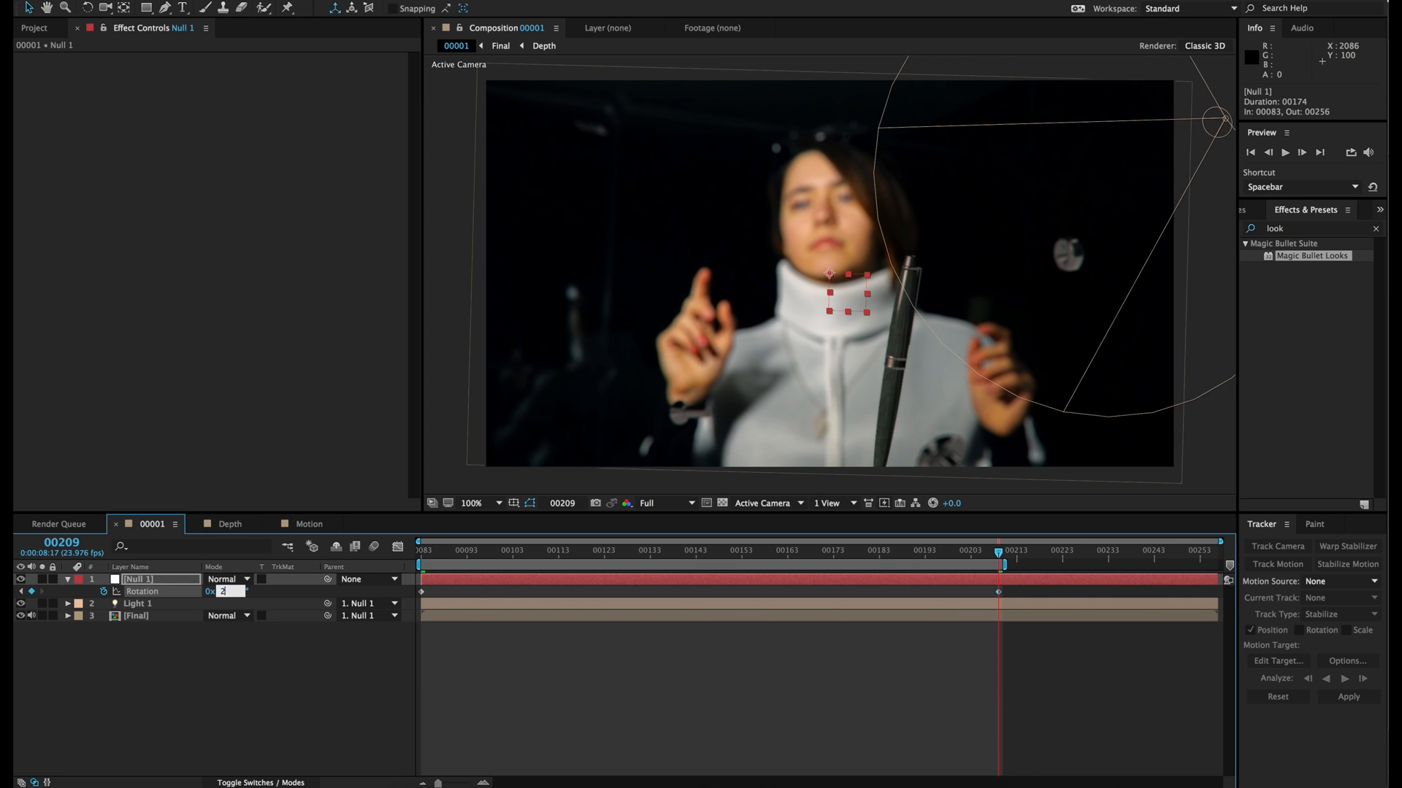
# Raise Null 1's Scale keyframe at frame 00209 to 105%.
pyautogui.press('s')
pyautogui.click(256, 592)
pyautogui.write('10')
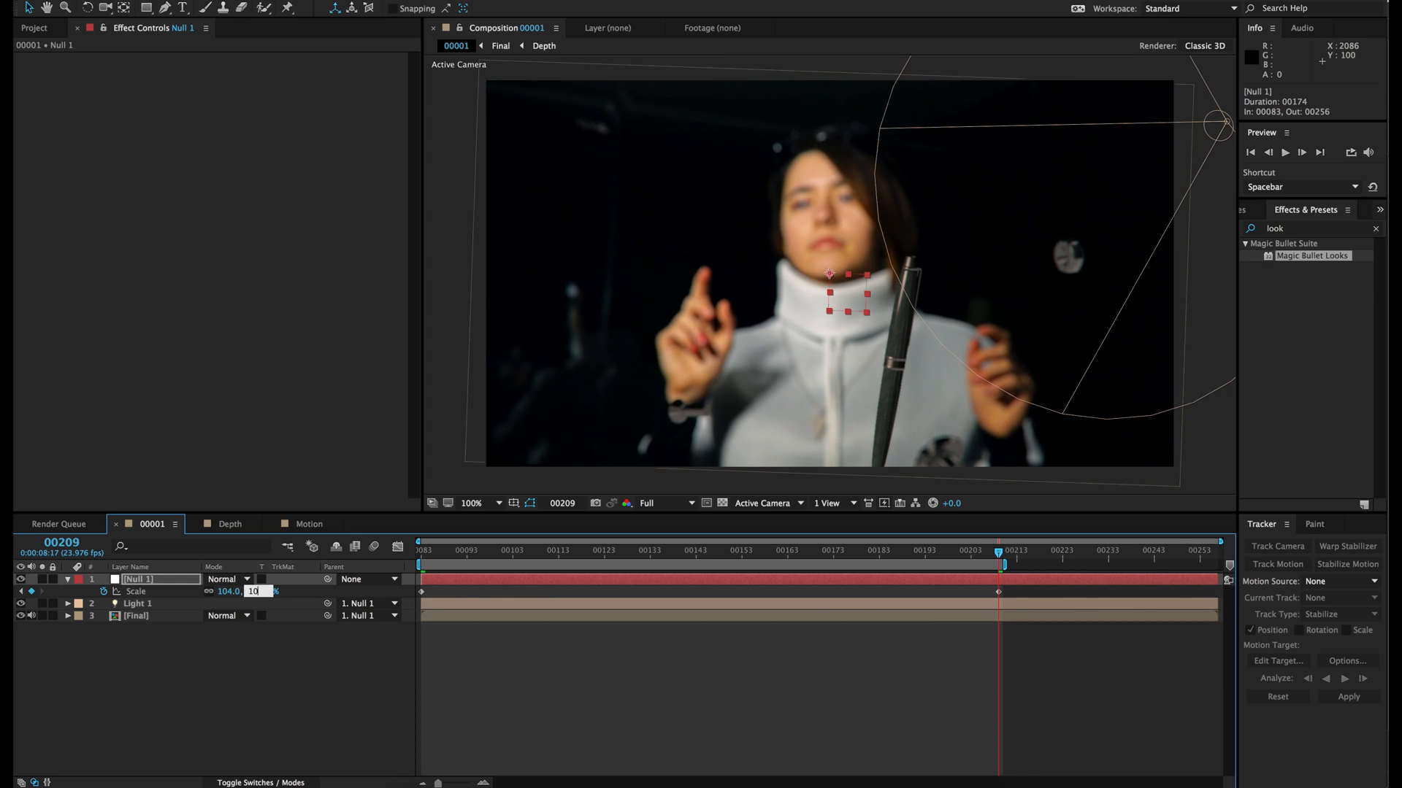
pyautogui.write('5')
pyautogui.press('Return')
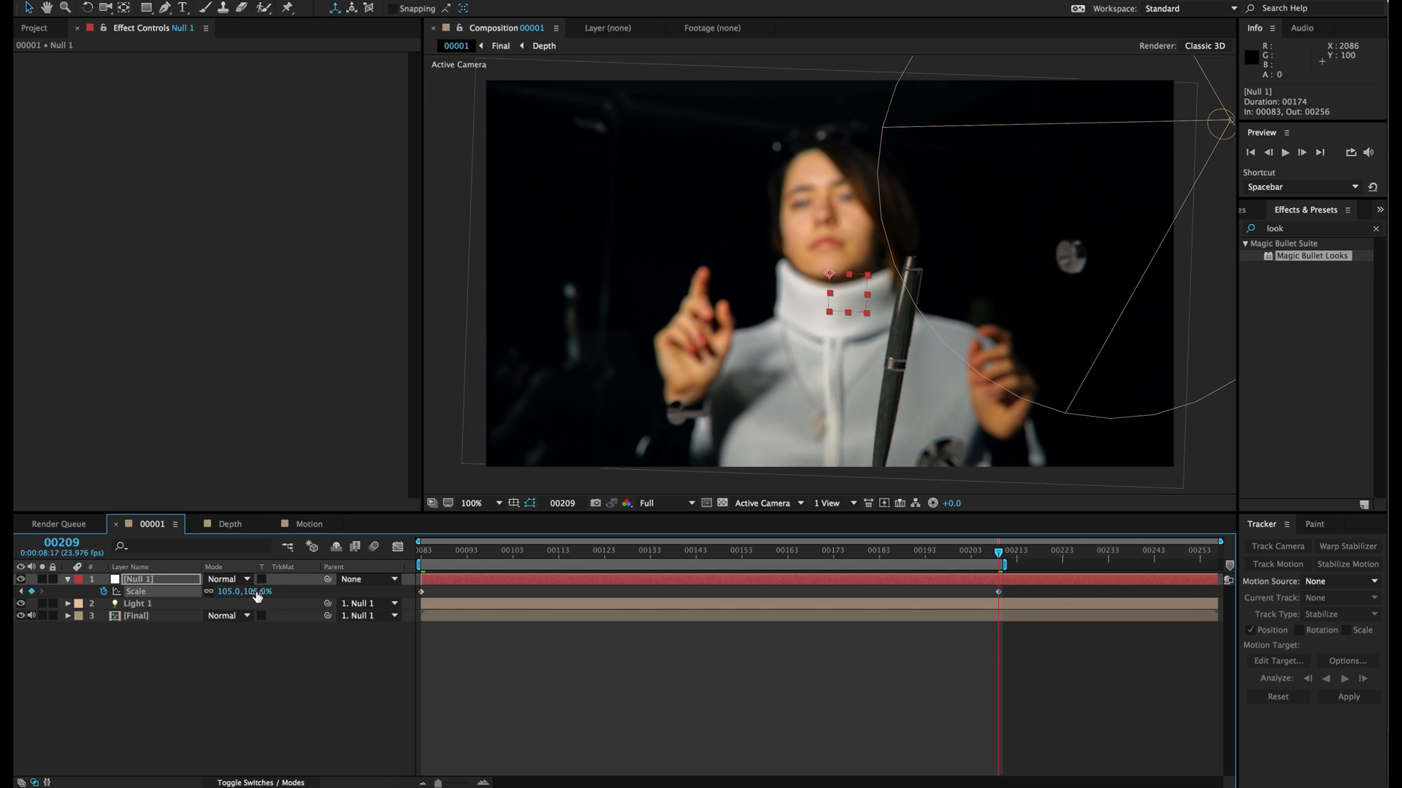
# Set Null 1's Rotation to 4° at frame 00209 and save the project.
pyautogui.press('r')
pyautogui.click(228, 593)
pyautogui.write('4')
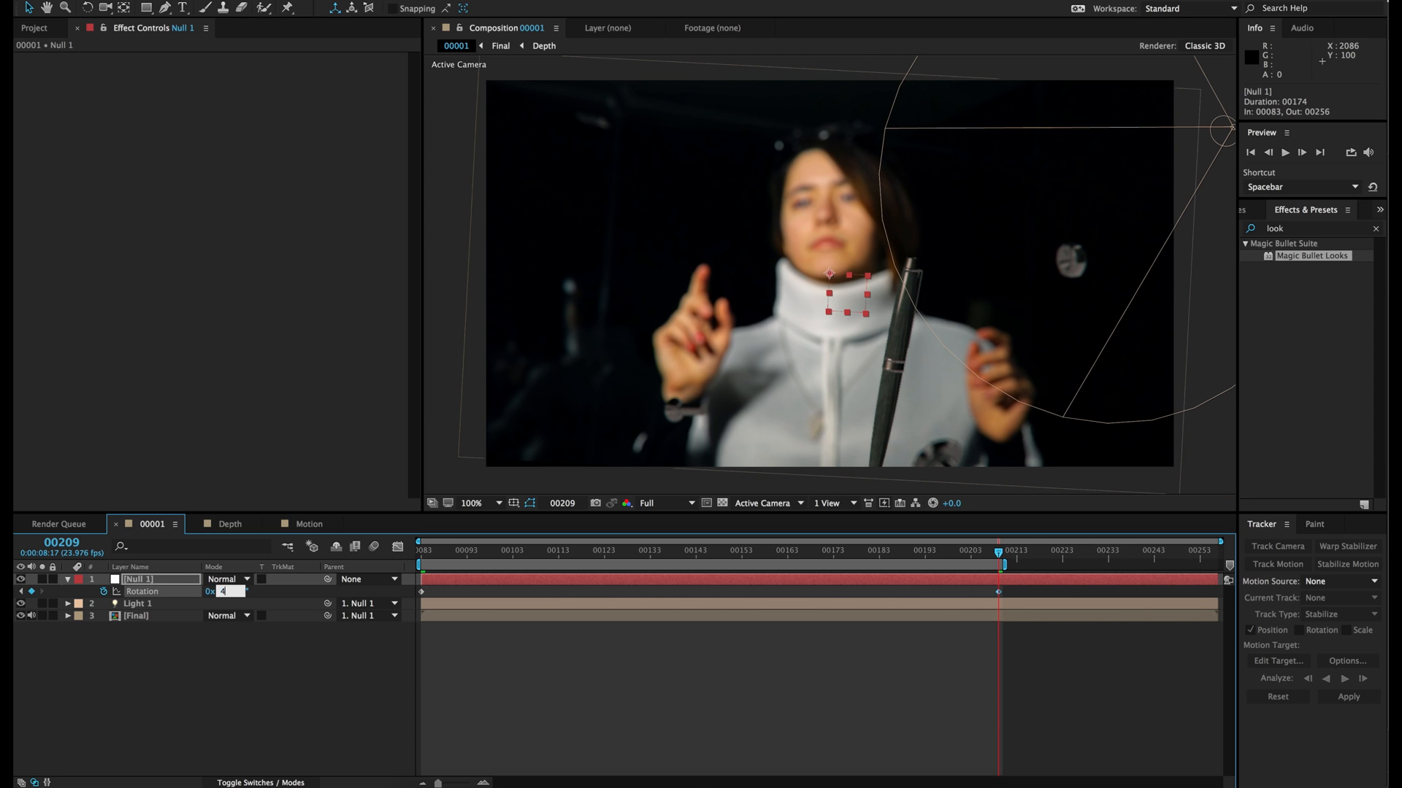
pyautogui.press('Return')
pyautogui.click(552, 675)
pyautogui.hotkey('ctrl', 's')
# Find Anamorphic_Croppings.png on the computer by searching for "anamorph" and add it as the top layer of the 00001 composition.
pyautogui.click(34, 29)
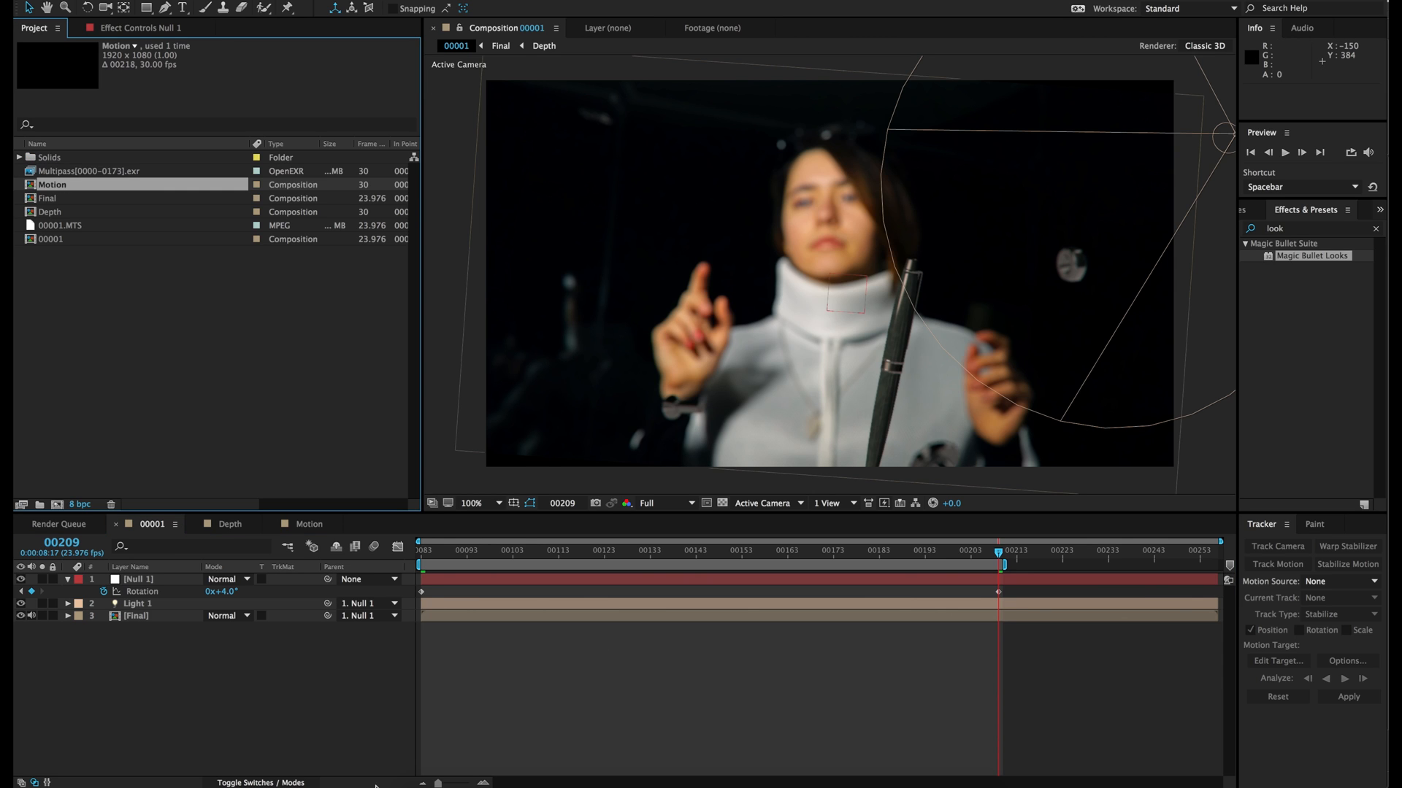
pyautogui.click(424, 774)
pyautogui.click(971, 188)
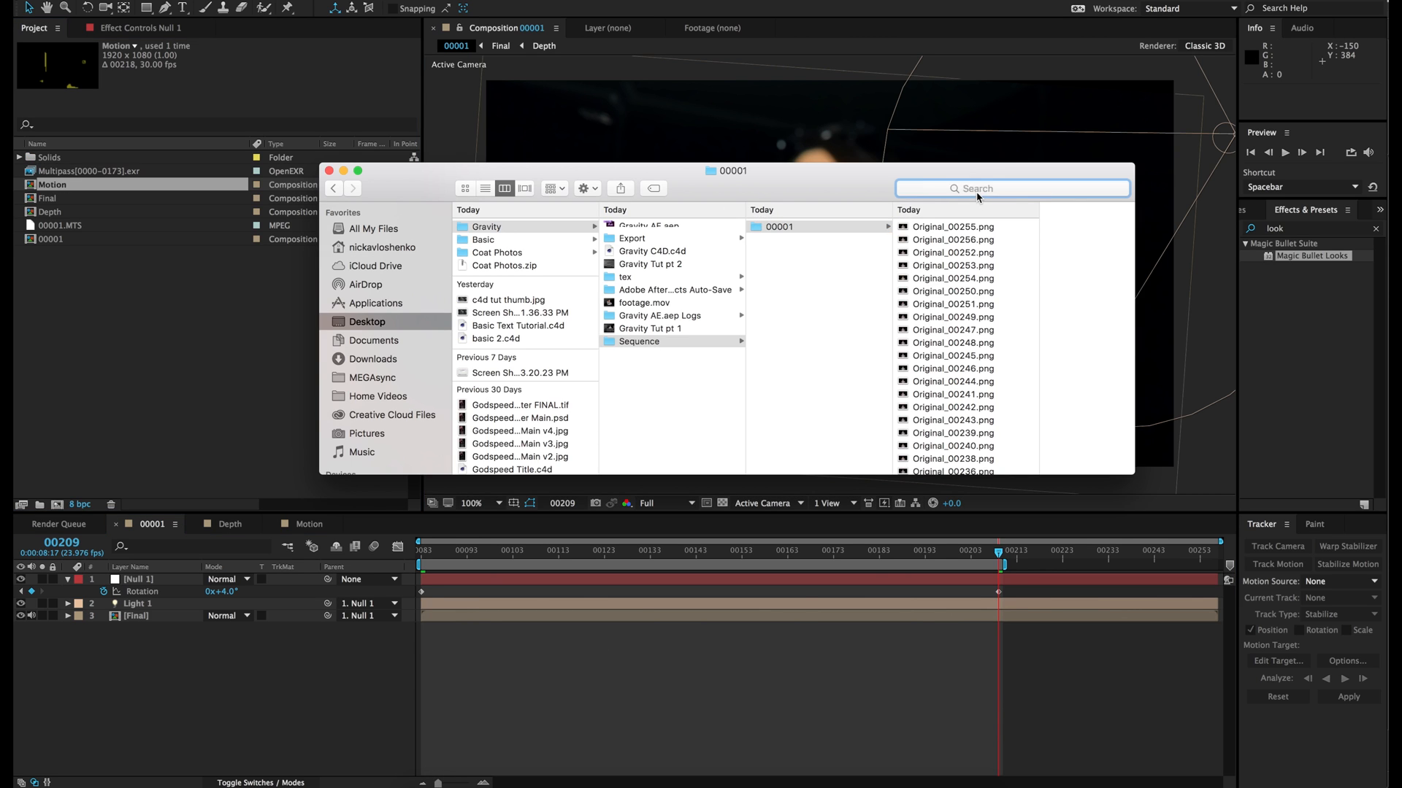
pyautogui.write('anamorph')
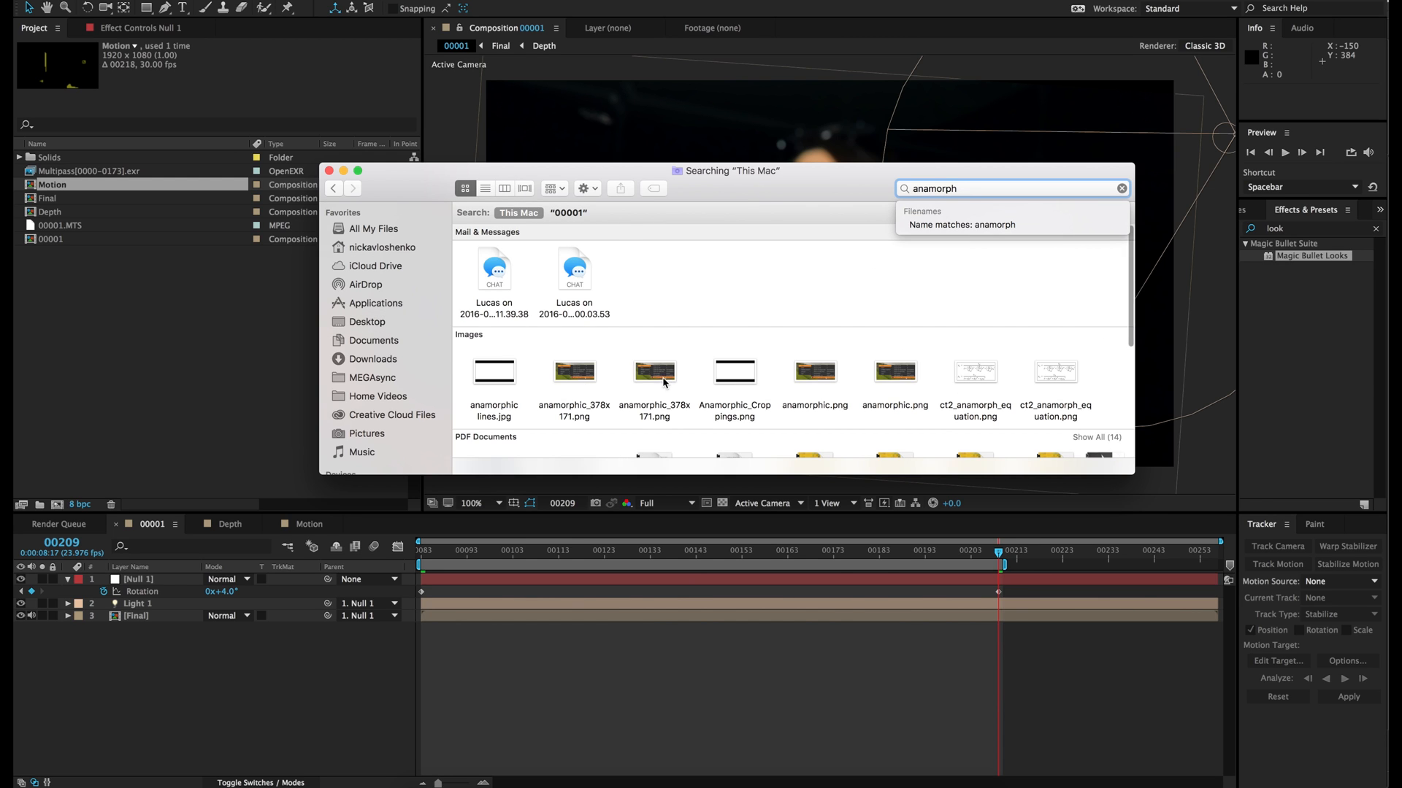
pyautogui.moveTo(725, 380); pyautogui.dragTo(141, 580)
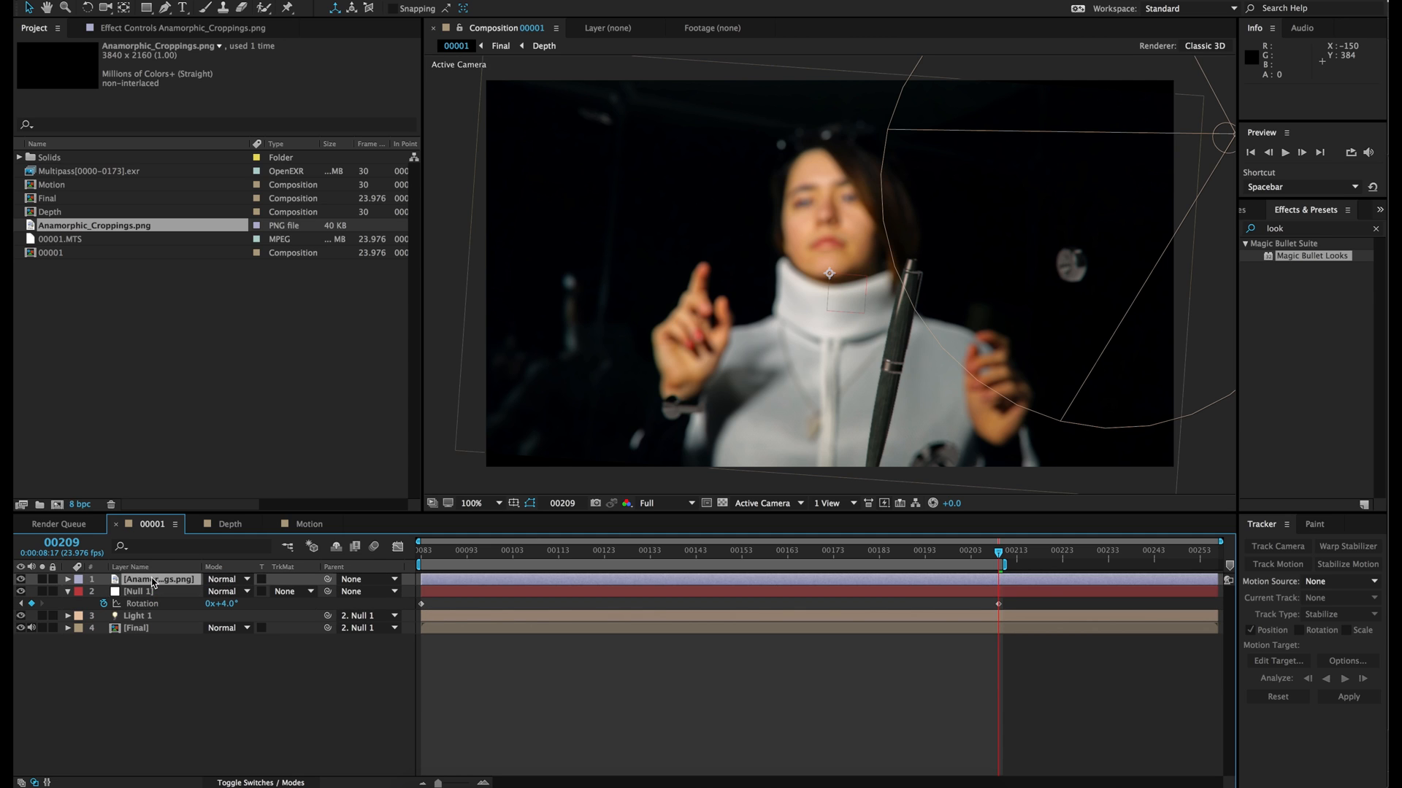
# Fit the Anamorphic_Croppings.png layer to the composition size, and toggle its visibility to compare the frame with and without the bars.
pyautogui.rightClick(650, 295)
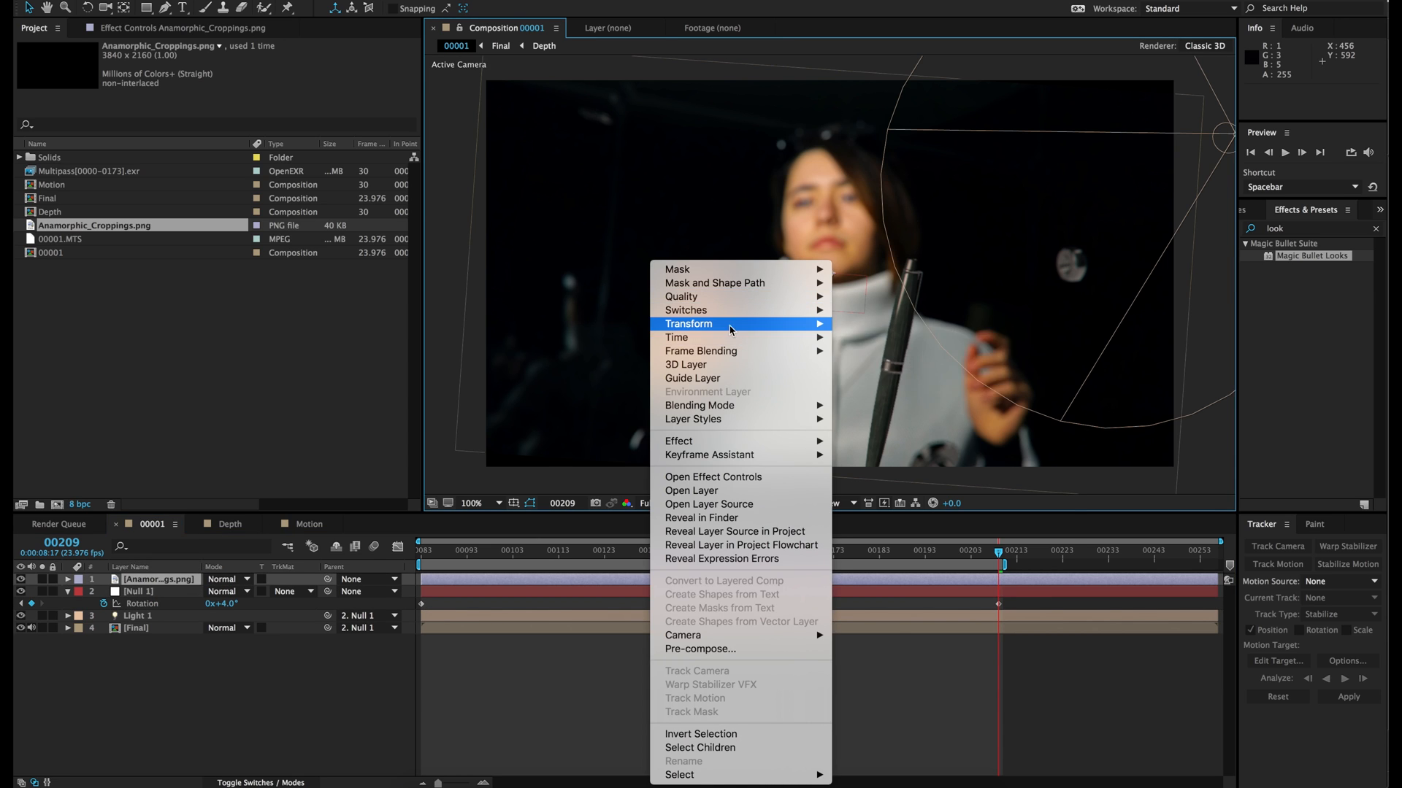
pyautogui.moveTo(730, 330)
pyautogui.click(880, 500)
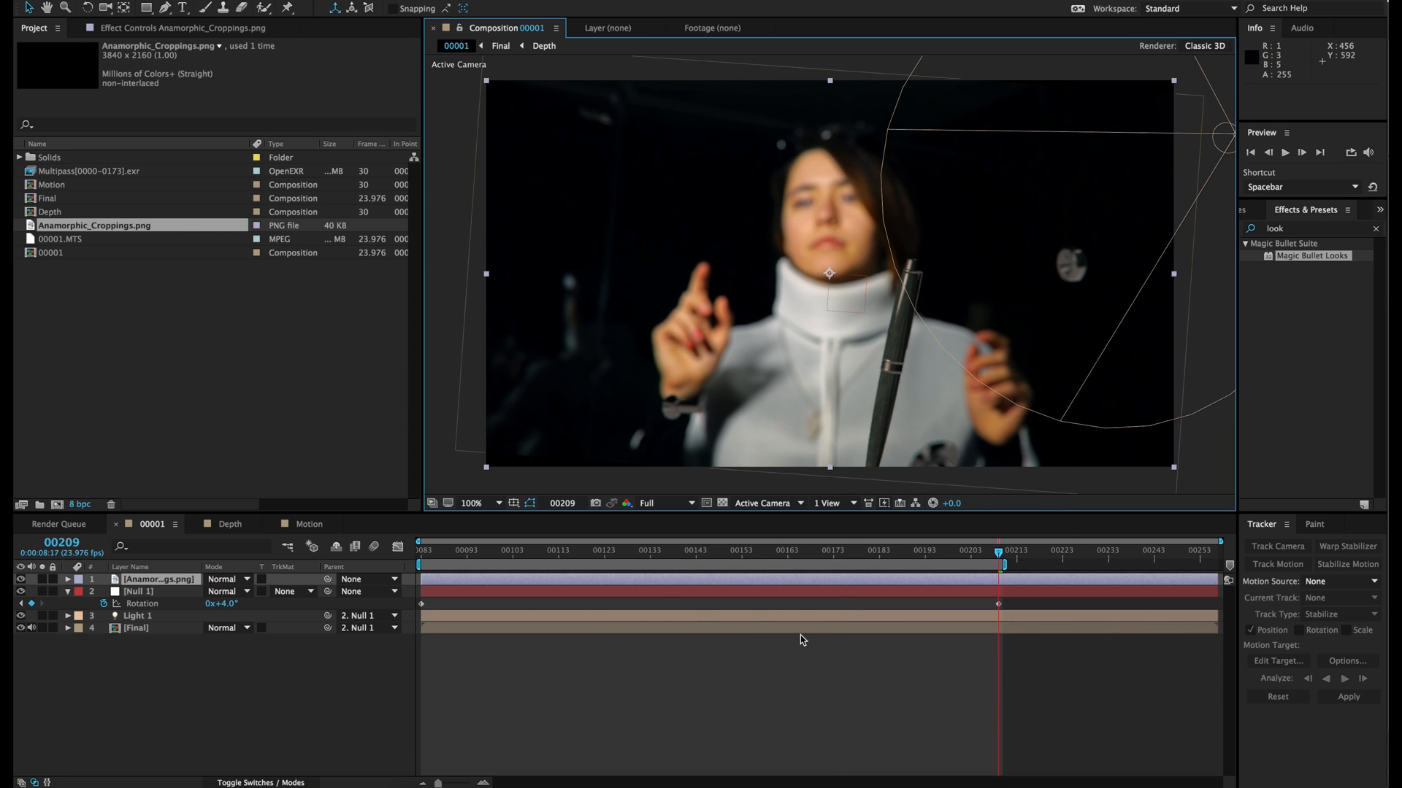
pyautogui.click(741, 679)
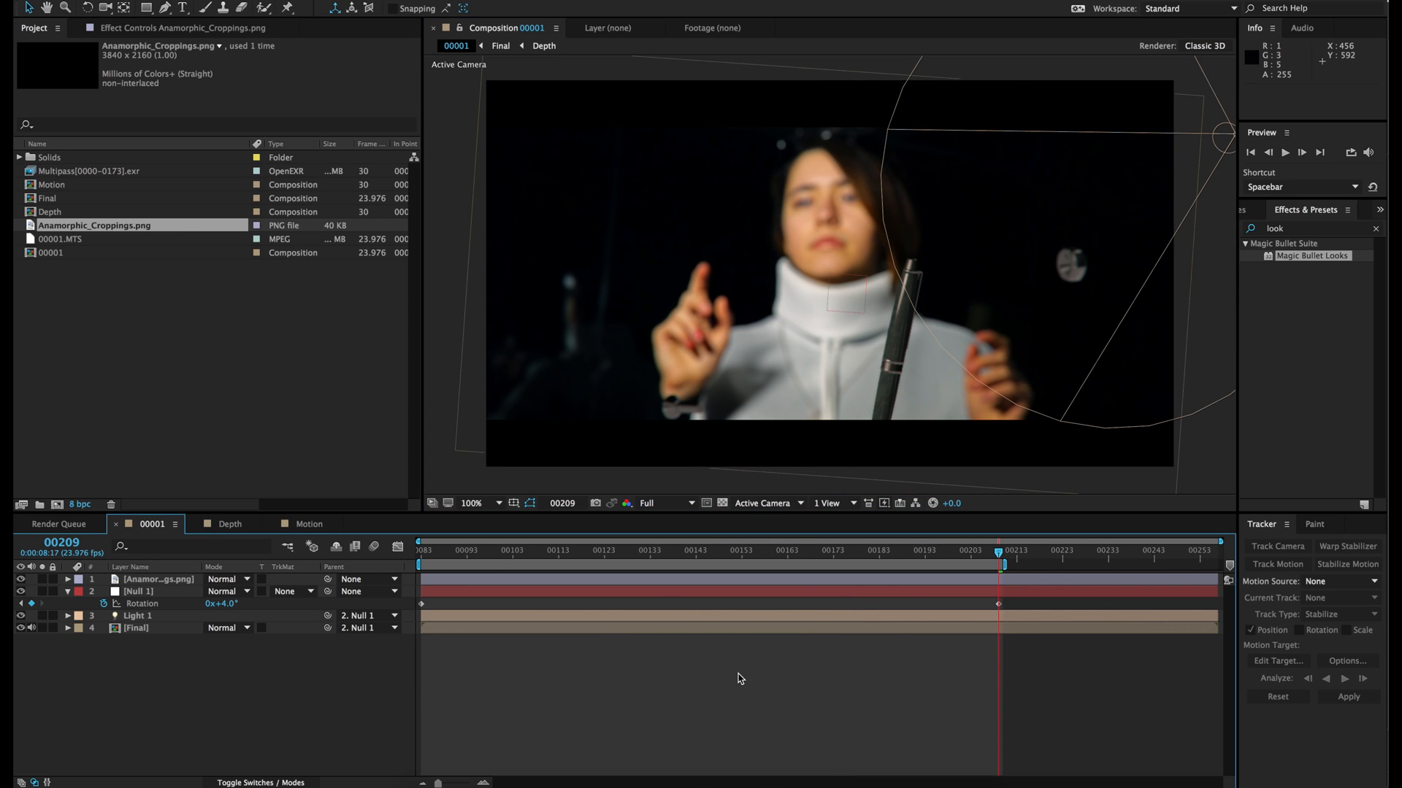
pyautogui.click(21, 579)
pyautogui.click(21, 580)
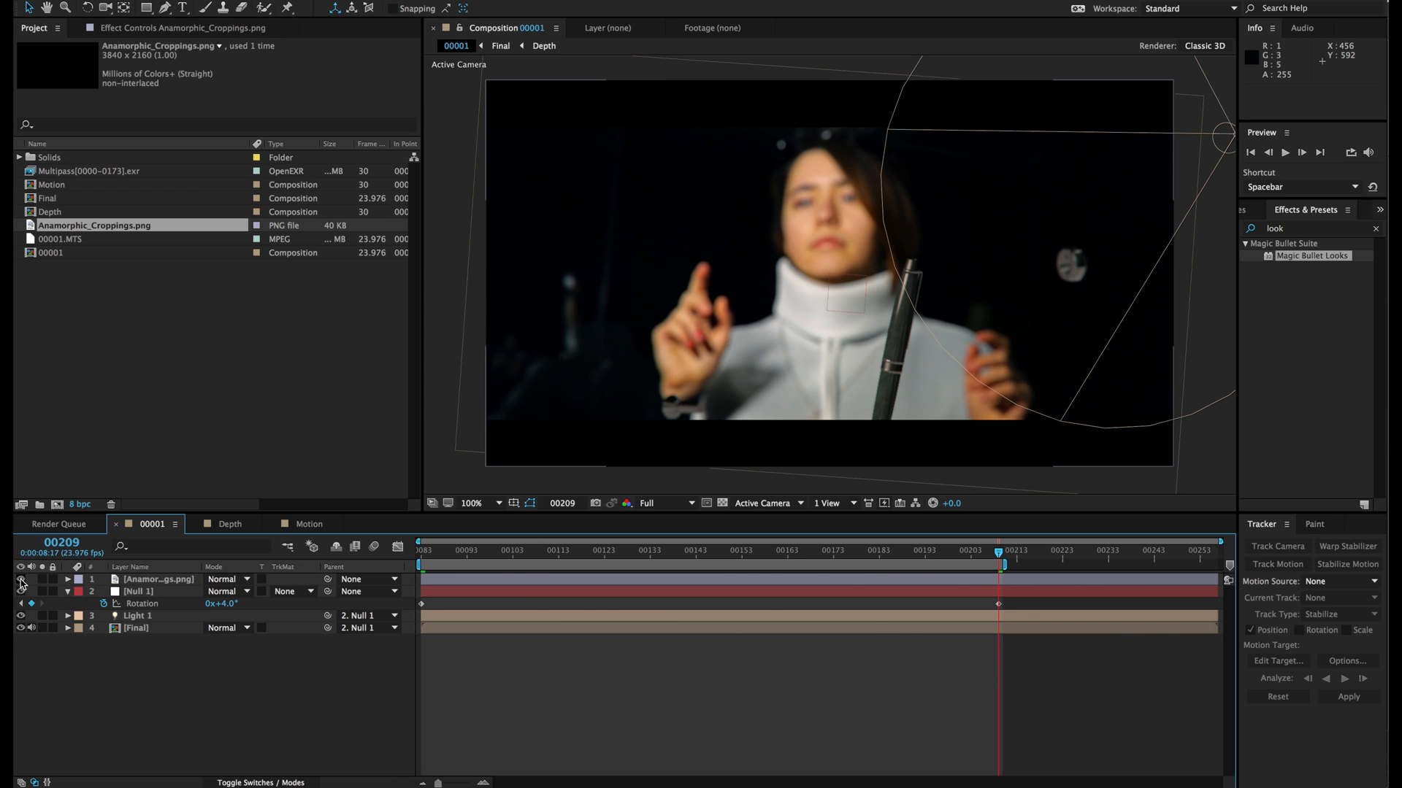
pyautogui.click(20, 580)
pyautogui.click(20, 580)
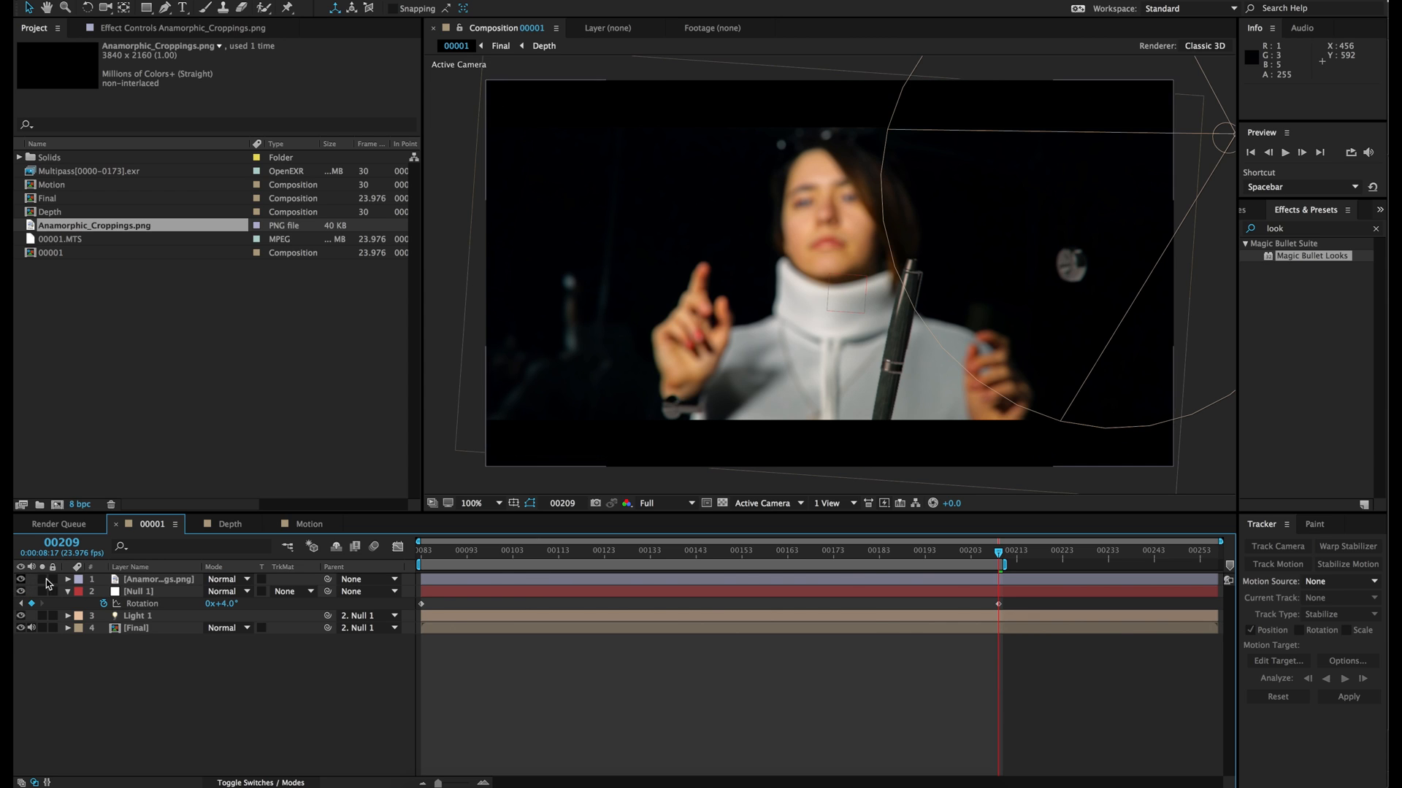
# Keyframe Null 1's Position at frame 00083, and move it up to about 960, 362 at frame 00209.
pyautogui.click(142, 592)
pyautogui.press('p')
pyautogui.moveTo(432, 553); pyautogui.dragTo(390, 556)
pyautogui.click(104, 604)
pyautogui.moveTo(951, 561); pyautogui.dragTo(998, 559)
pyautogui.moveTo(249, 605); pyautogui.dragTo(92, 635)
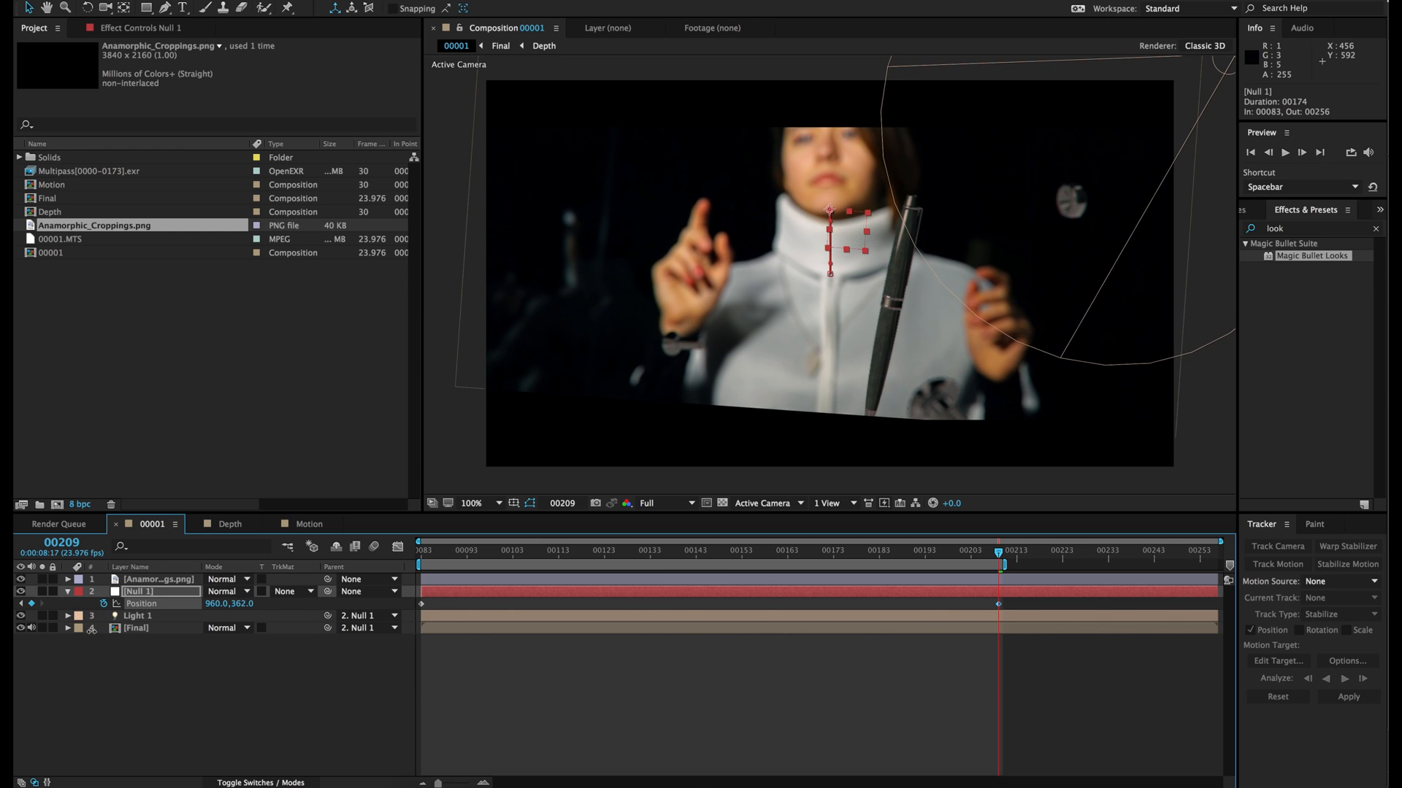
# Reverse Null 1's rotation at frame 00209, trying -4° and settling on -3°.
pyautogui.click(146, 595)
pyautogui.press('r')
pyautogui.click(231, 604)
pyautogui.write('-4')
pyautogui.press('Return')
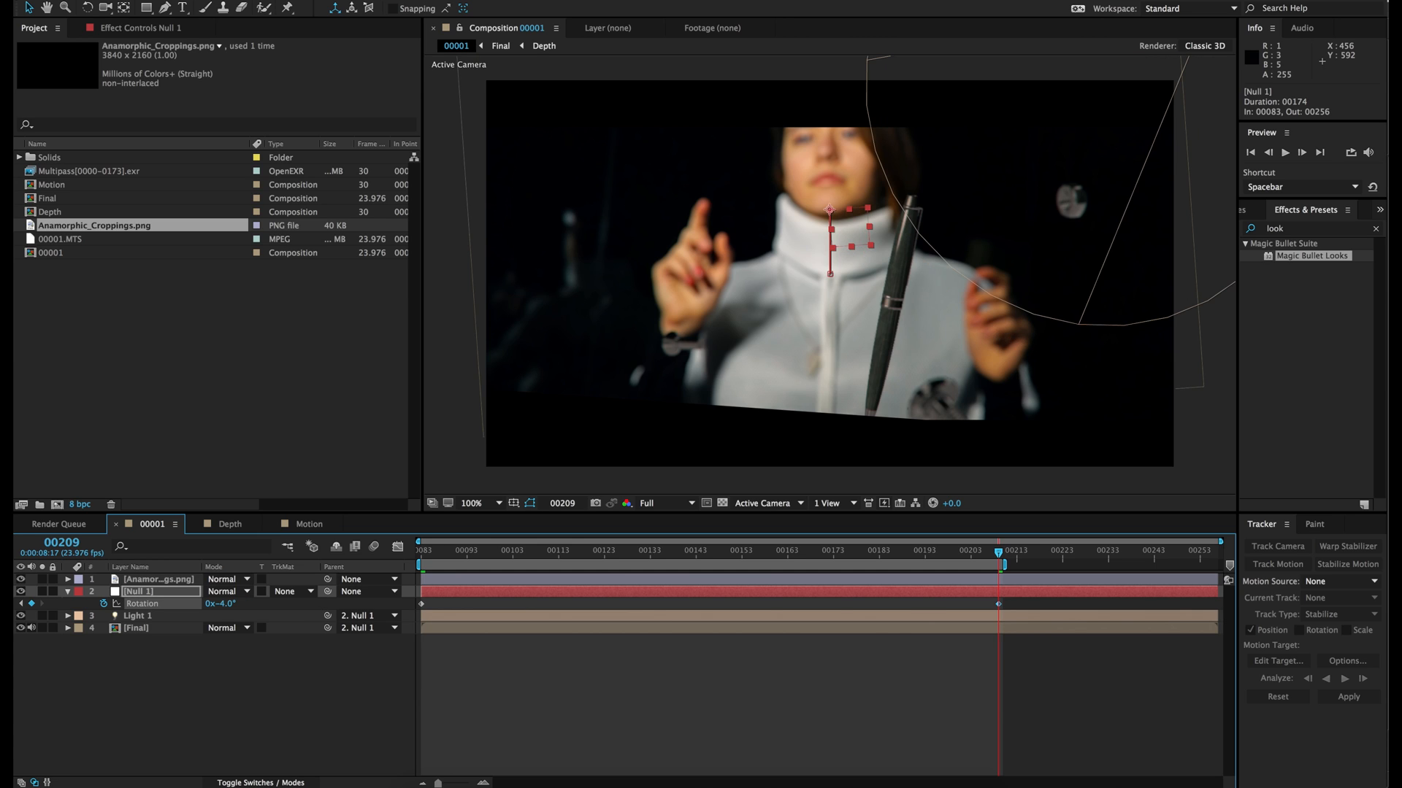
pyautogui.click(231, 604)
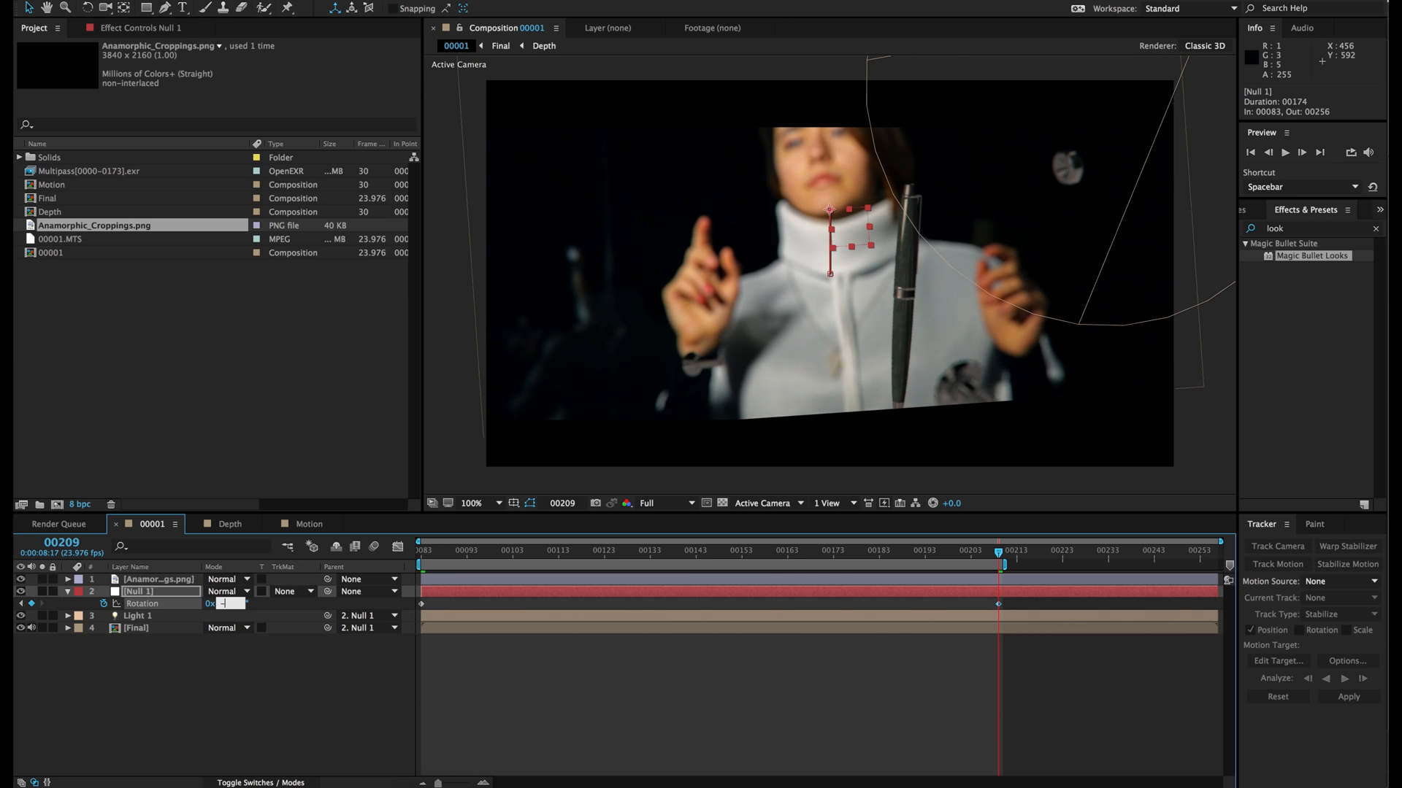
pyautogui.write('-3')
pyautogui.press('Return')
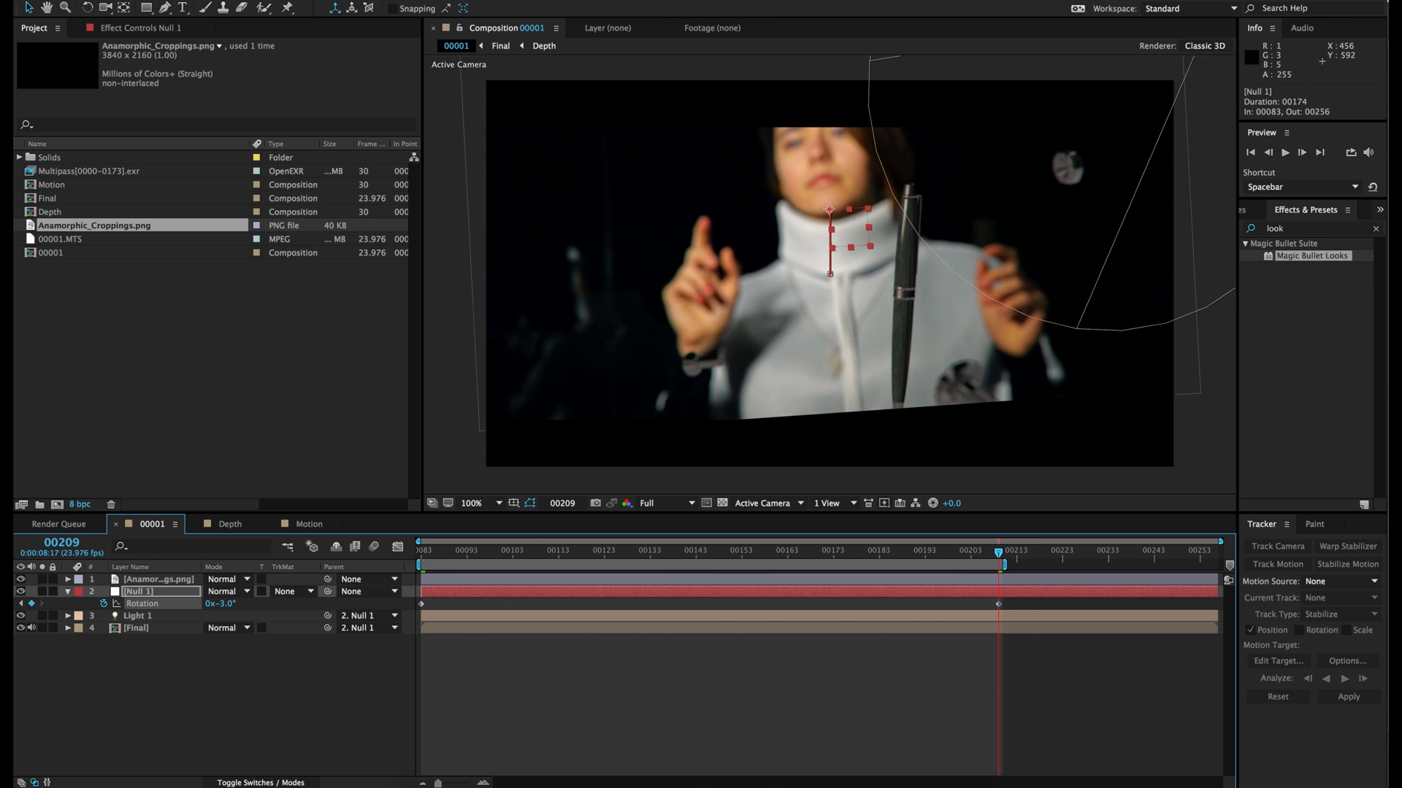
# Lower Null 1's Position at frame 00209 to about 960, 429, and compare the framing at frames 00083 and 00209.
pyautogui.press('p')
pyautogui.moveTo(243, 605); pyautogui.dragTo(293, 609)
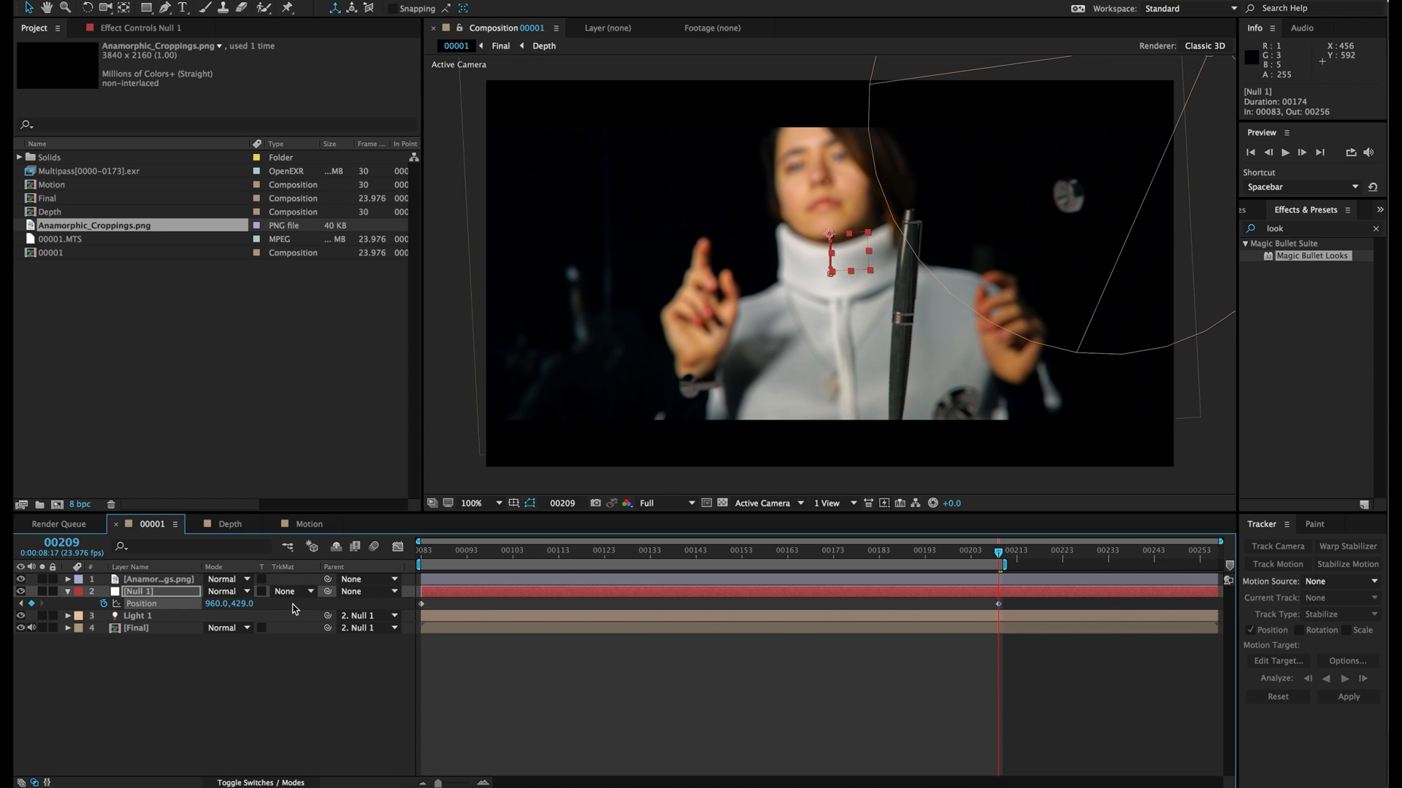
pyautogui.click(732, 674)
pyautogui.press('Home')
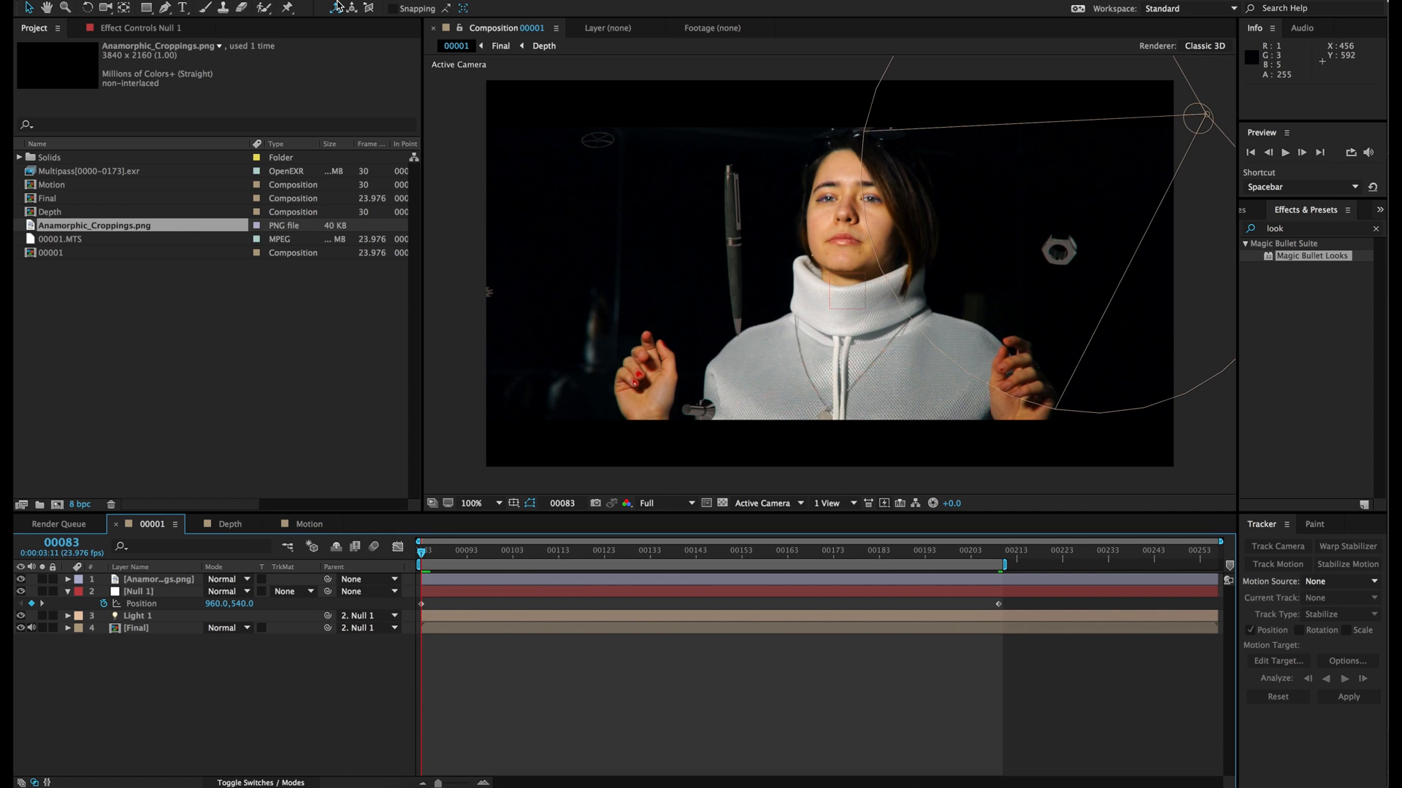
pyautogui.click(998, 556)
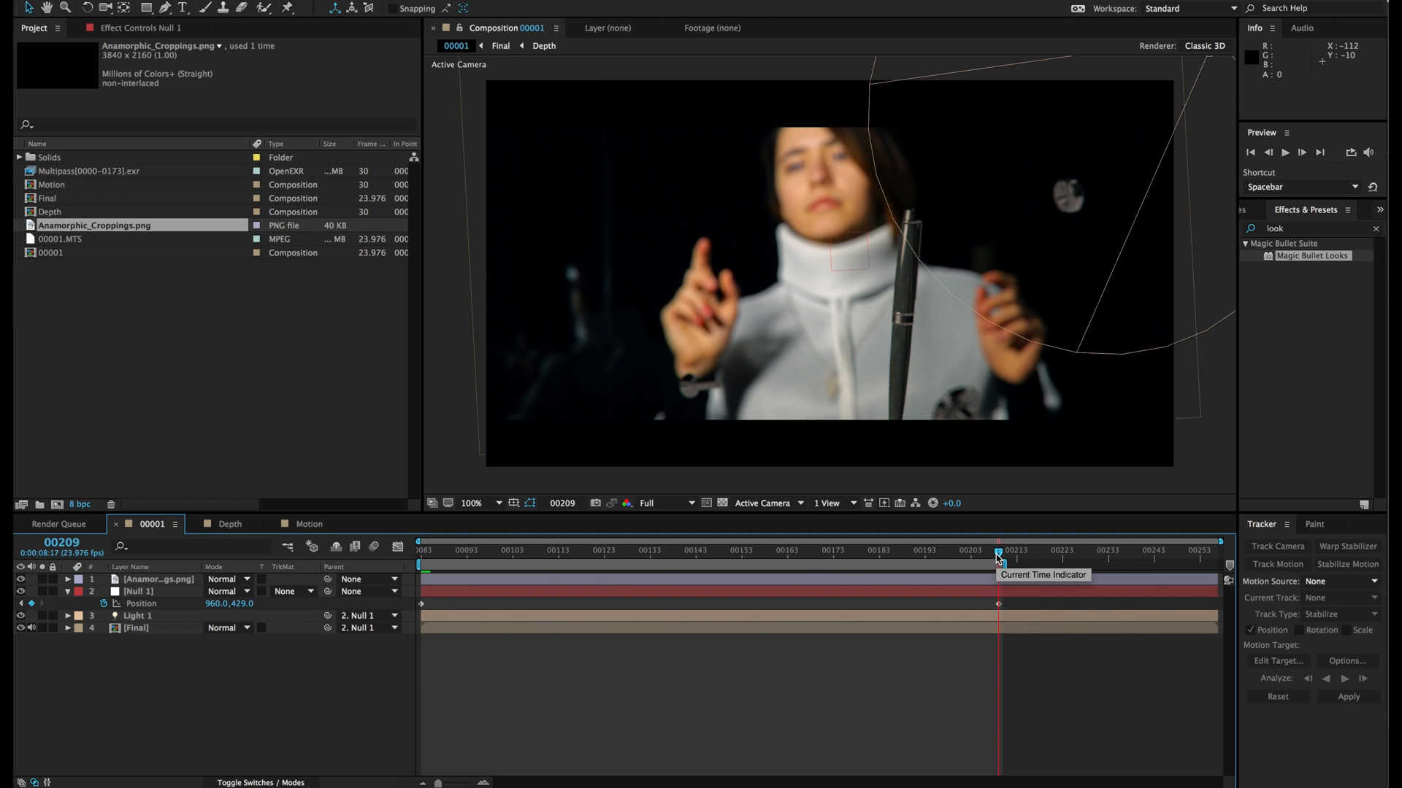
# Reposition Light 1 outside the frame, checking frames 00209 and 00083, to a position of about 884, -113, -932.
pyautogui.click(149, 617)
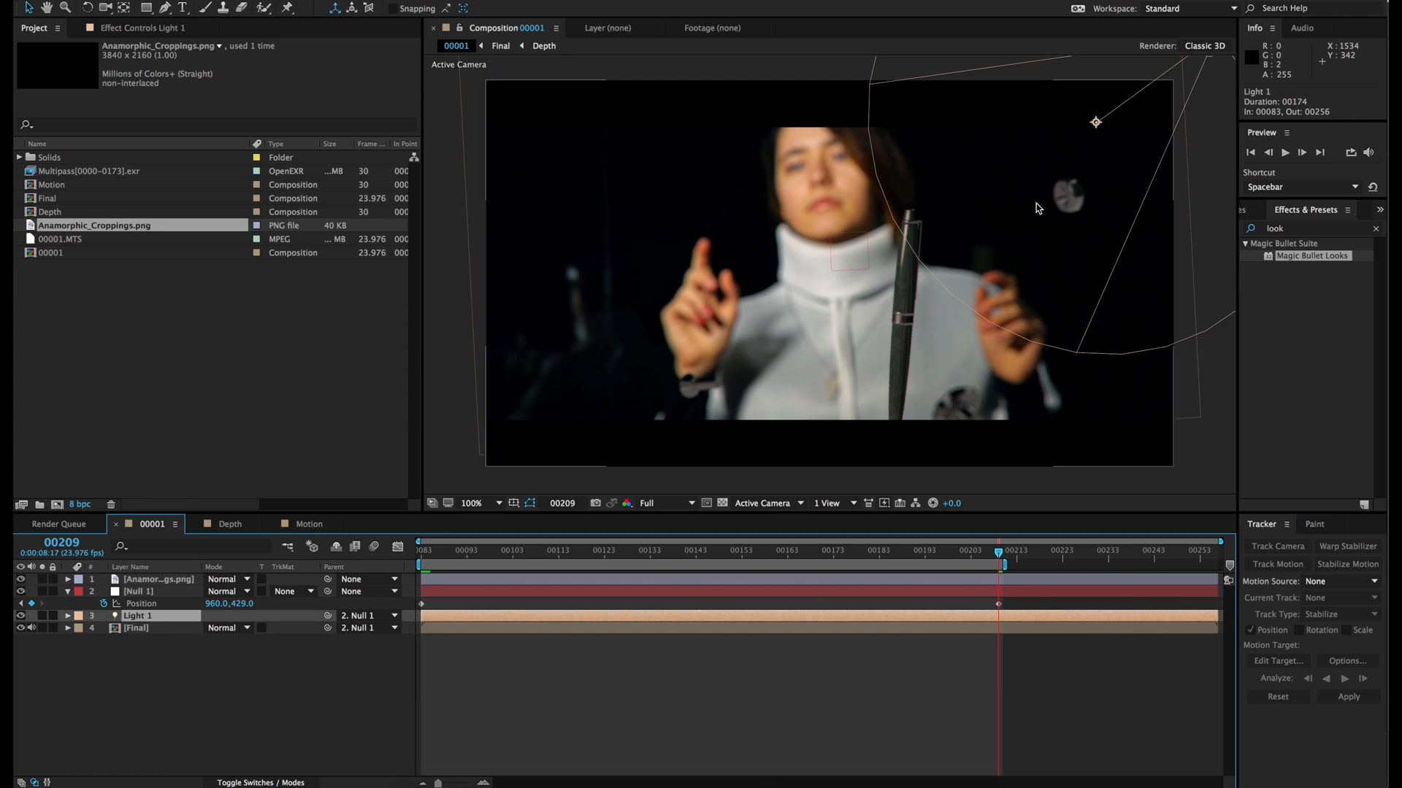
pyautogui.press(',')
pyautogui.press(',')
pyautogui.moveTo(1021, 139); pyautogui.dragTo(1062, 202)
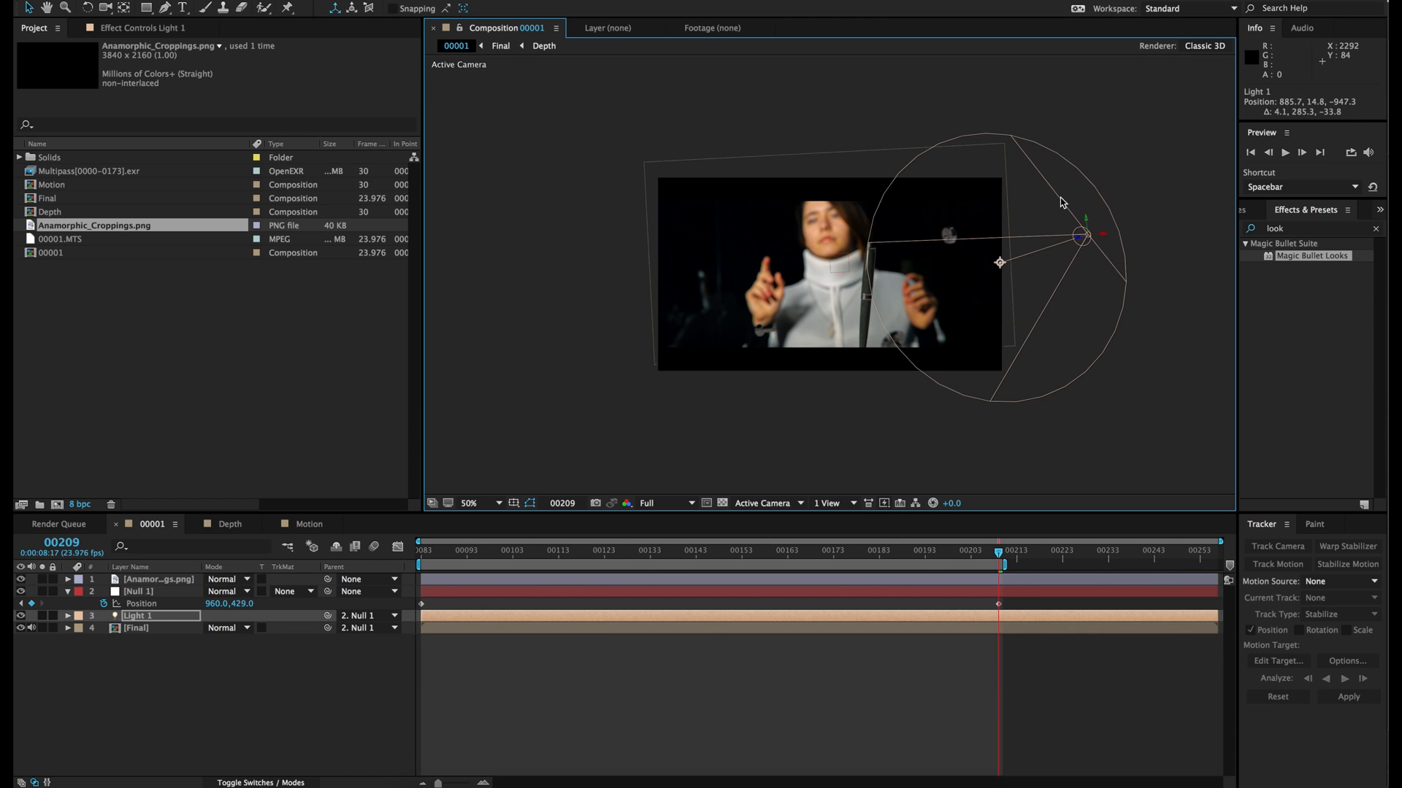
pyautogui.moveTo(620, 559); pyautogui.dragTo(421, 558)
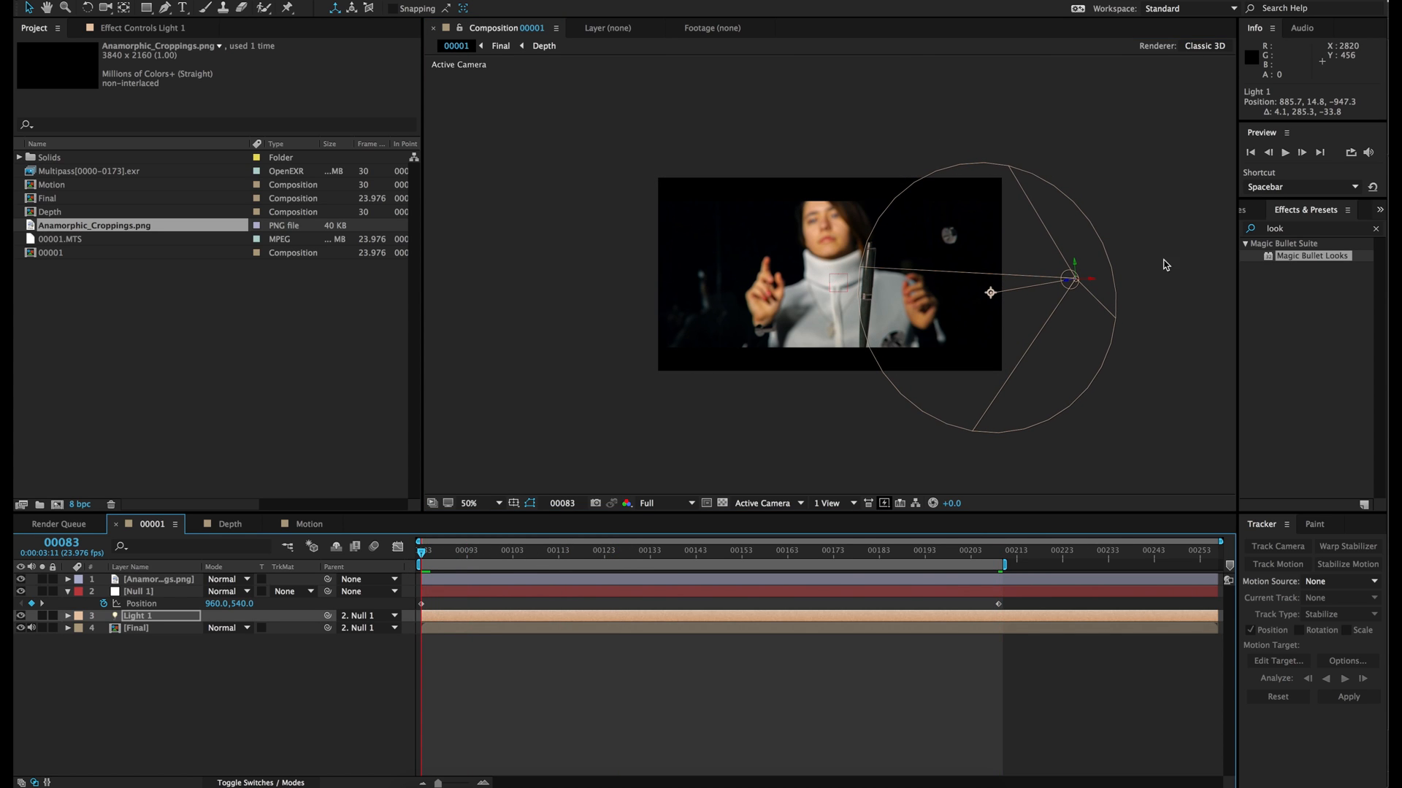
pyautogui.moveTo(1076, 264); pyautogui.dragTo(1071, 233)
# Create a white 1920 × 1080 solid named Flare and apply the Video Copilot Optical Flares effect to it.
pyautogui.click(287, 0)
pyautogui.moveTo(398, 1)
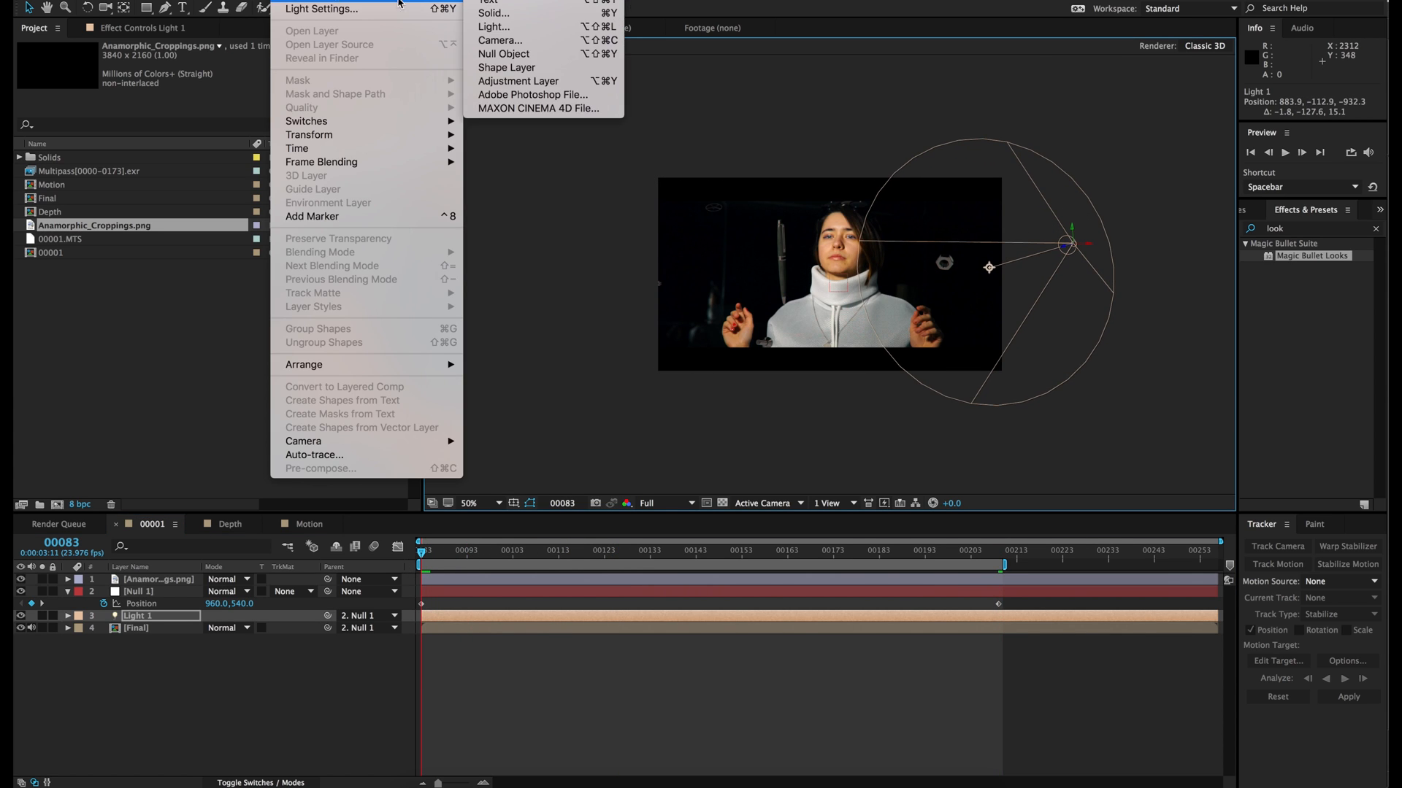
pyautogui.click(522, 12)
pyautogui.write('Flare')
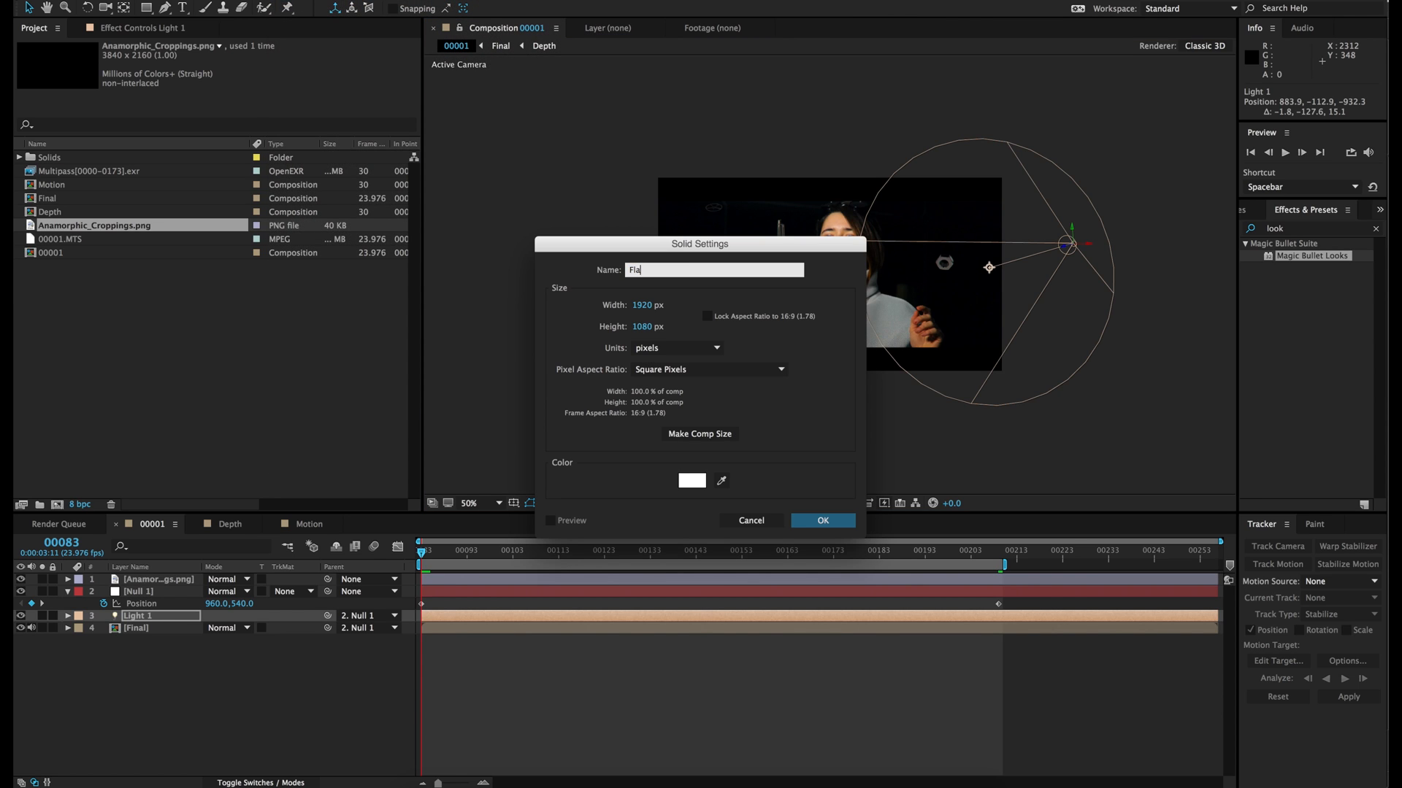
pyautogui.press('Return')
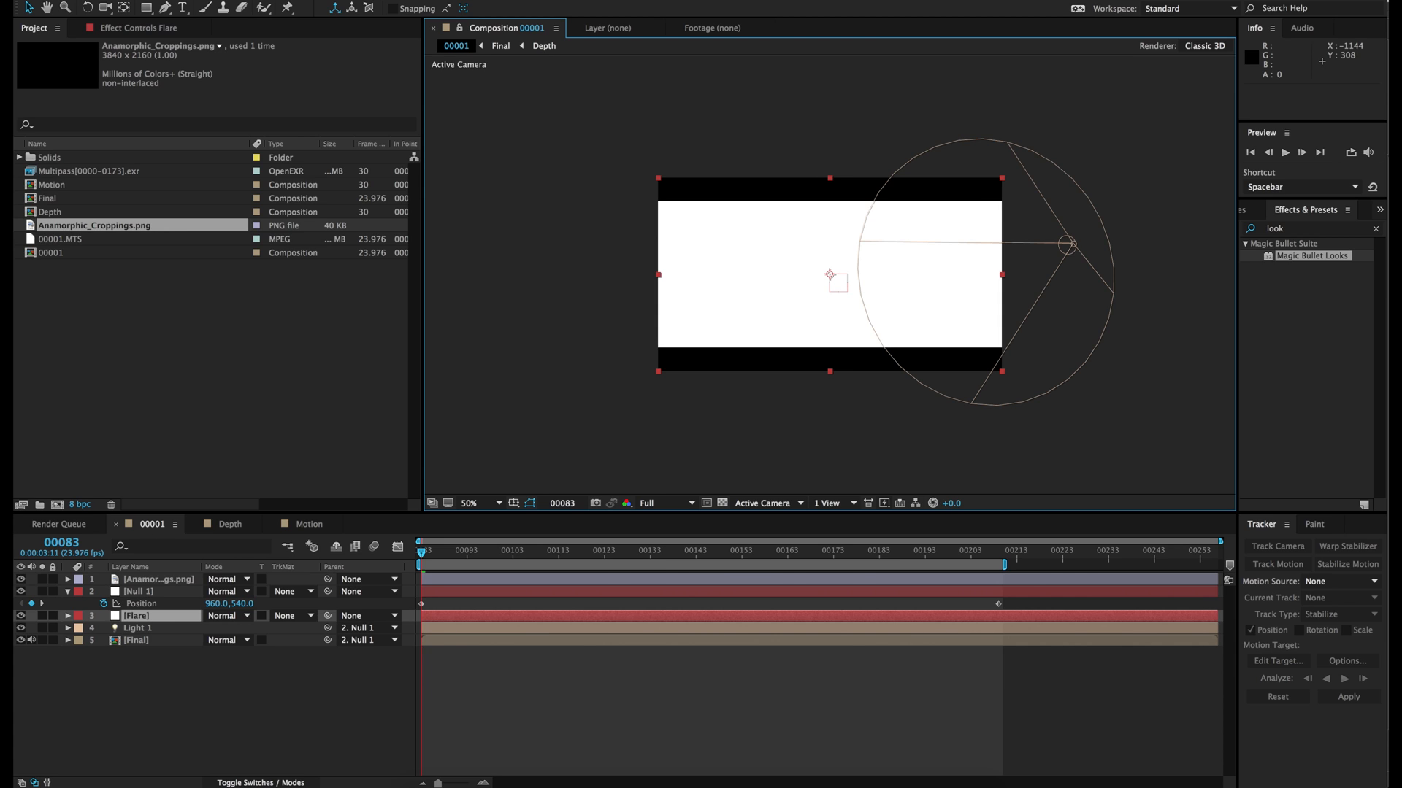
pyautogui.click(328, 0)
pyautogui.moveTo(365, 453)
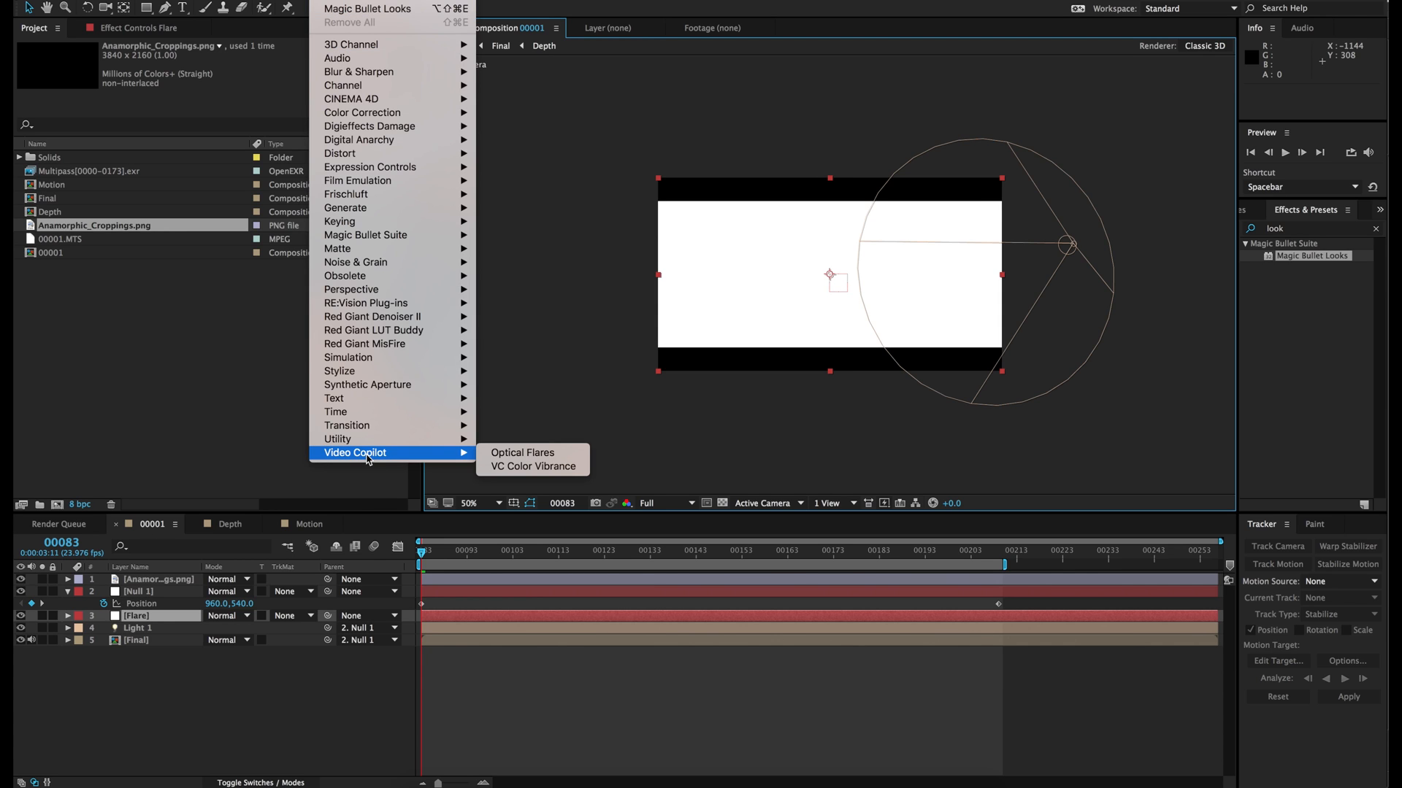
pyautogui.click(523, 453)
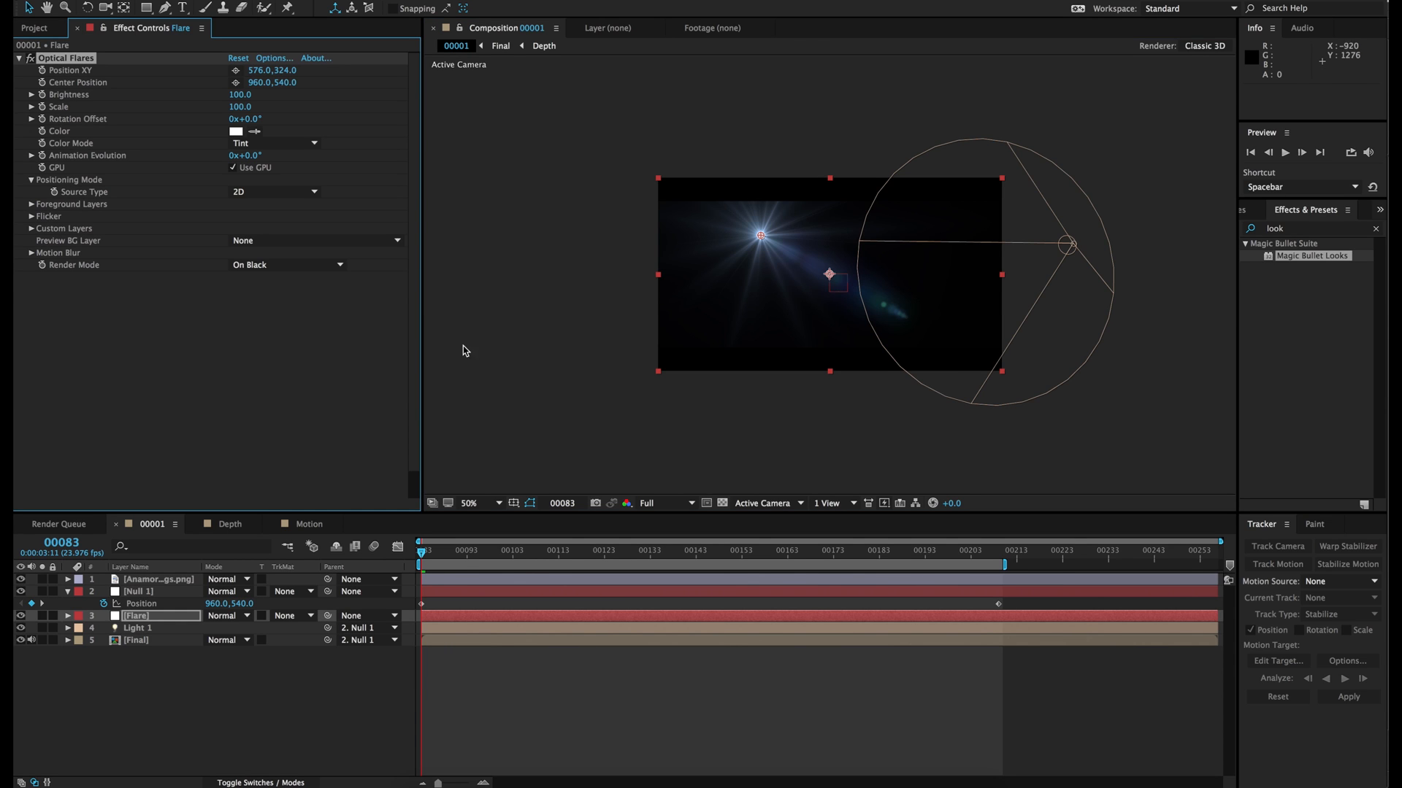
# Load the Vertical Limit preset from Pro Presets 2 into the Optical Flares effect, after trying Superficial.
pyautogui.click(271, 58)
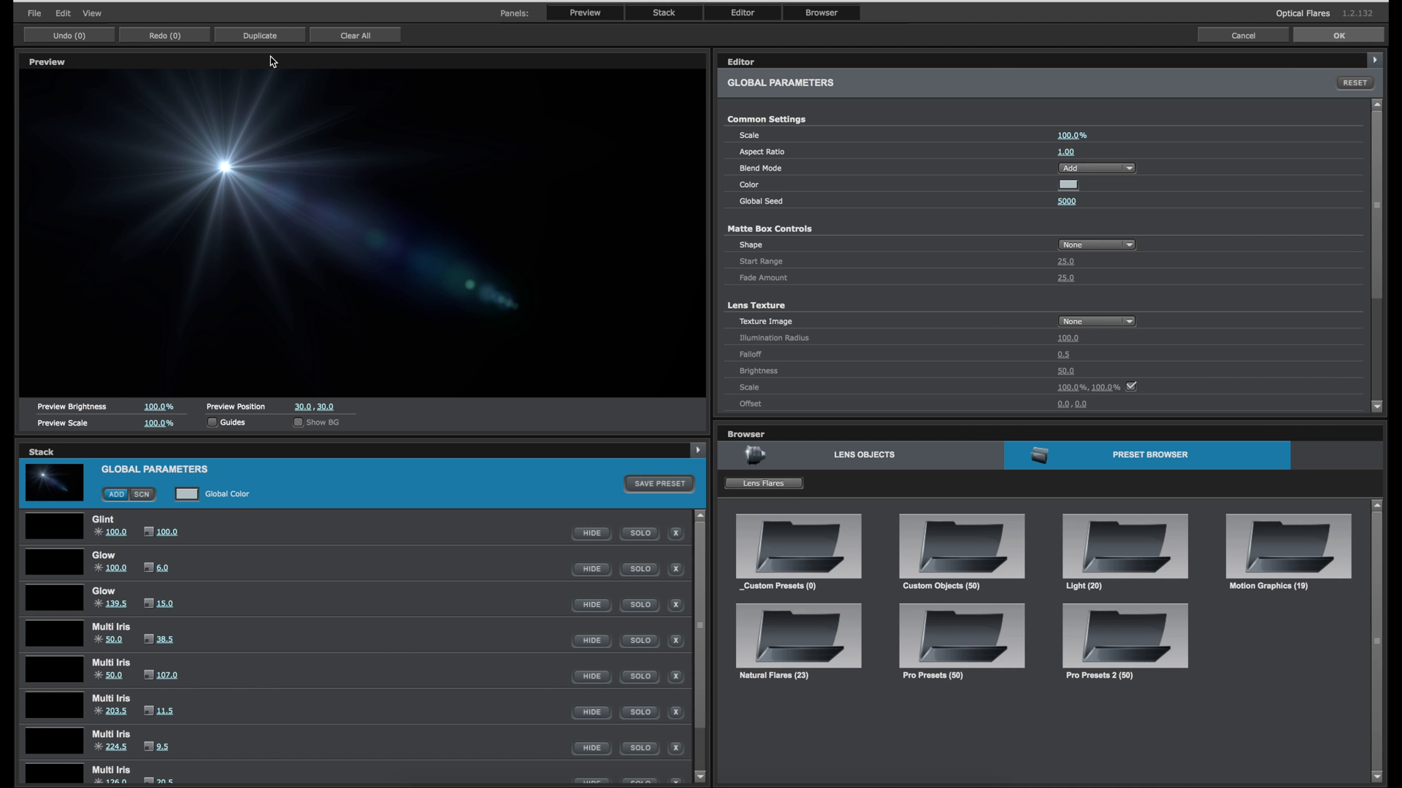
pyautogui.doubleClick(1104, 633)
pyautogui.scroll(-3, 1104, 632)
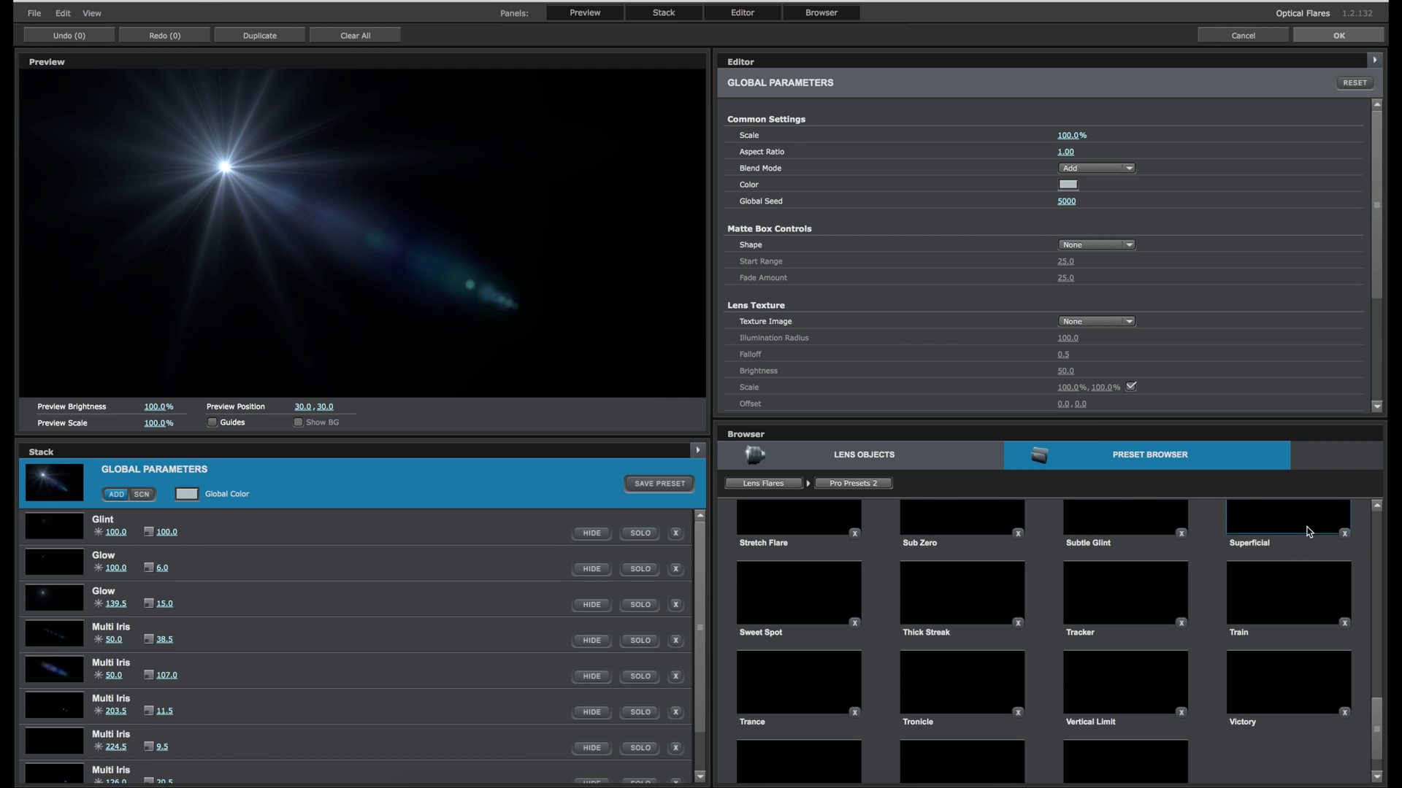
pyautogui.click(1288, 519)
pyautogui.click(1112, 680)
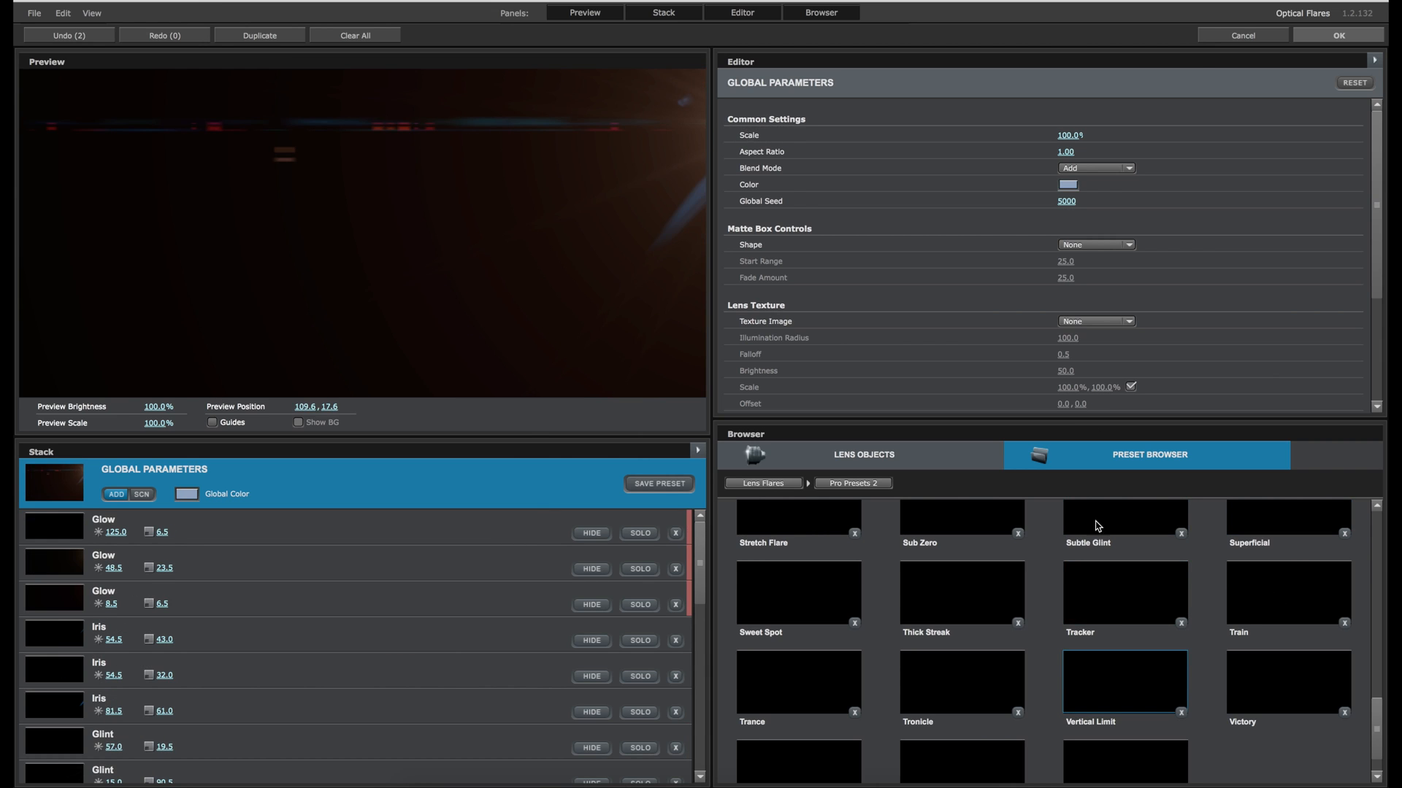
pyautogui.click(1341, 38)
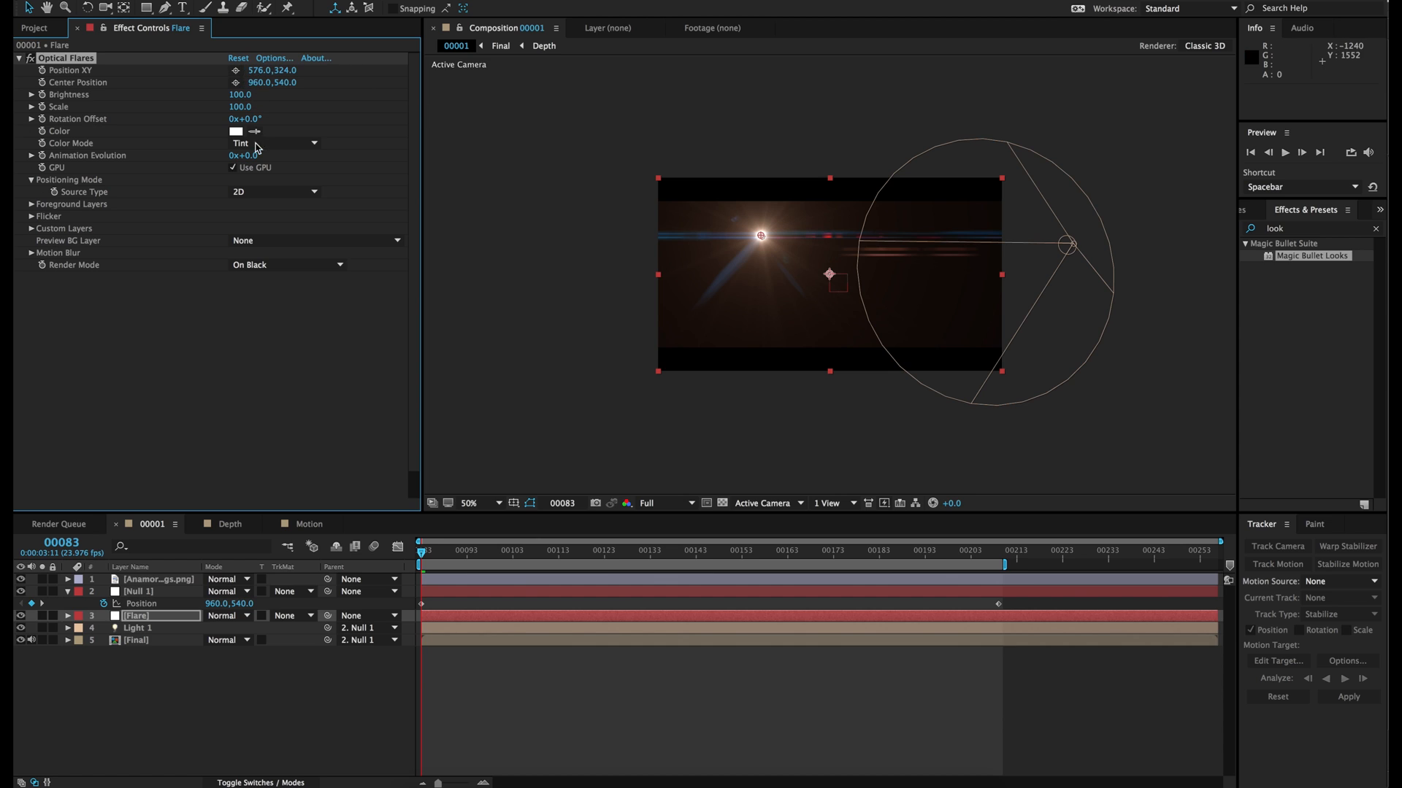
# Make the Optical Flares effect follow the scene light with the Track Lights source type, and set the Flare layer's blending mode to Screen.
pyautogui.click(259, 192)
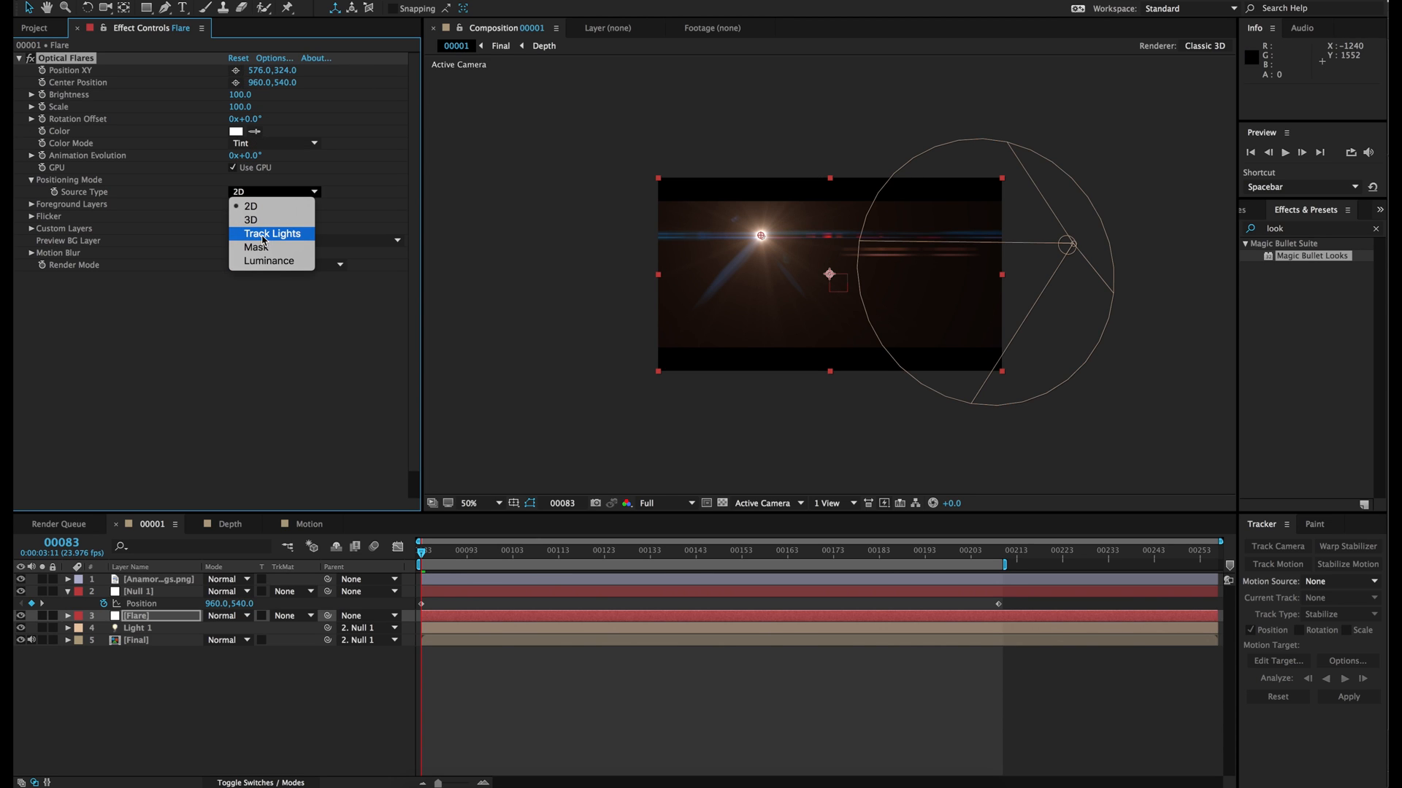
pyautogui.click(264, 240)
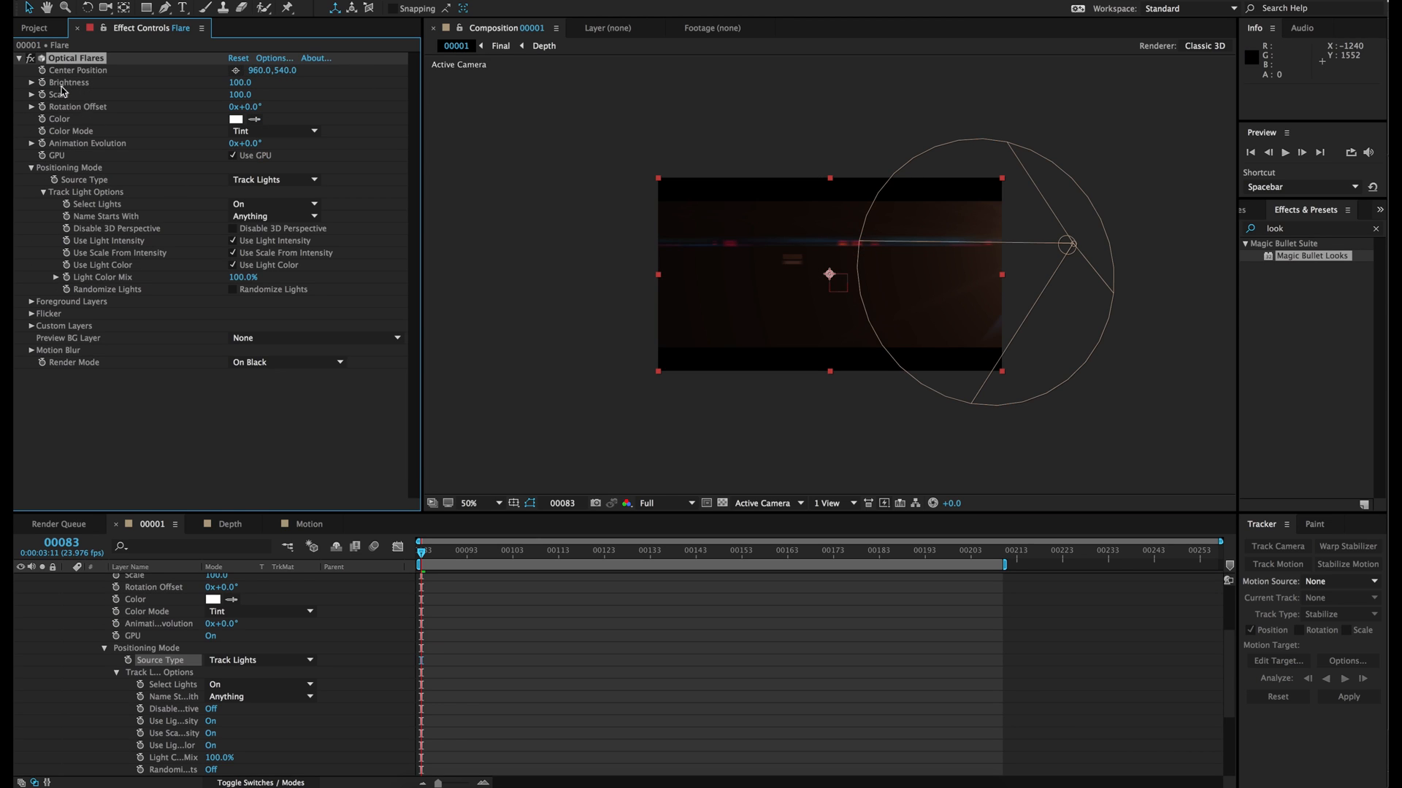
pyautogui.click(19, 59)
pyautogui.scroll(5, 113, 670)
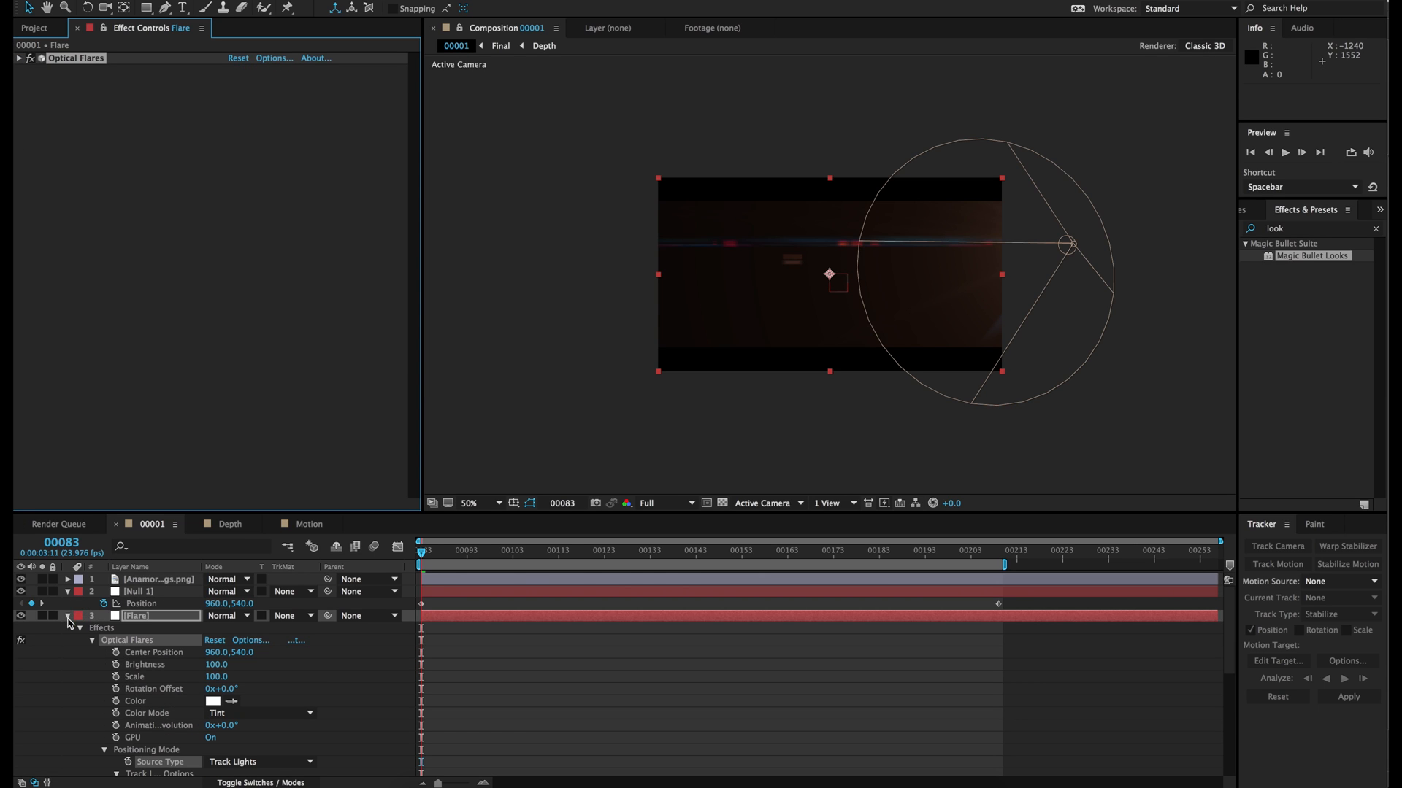
pyautogui.click(67, 617)
pyautogui.click(222, 618)
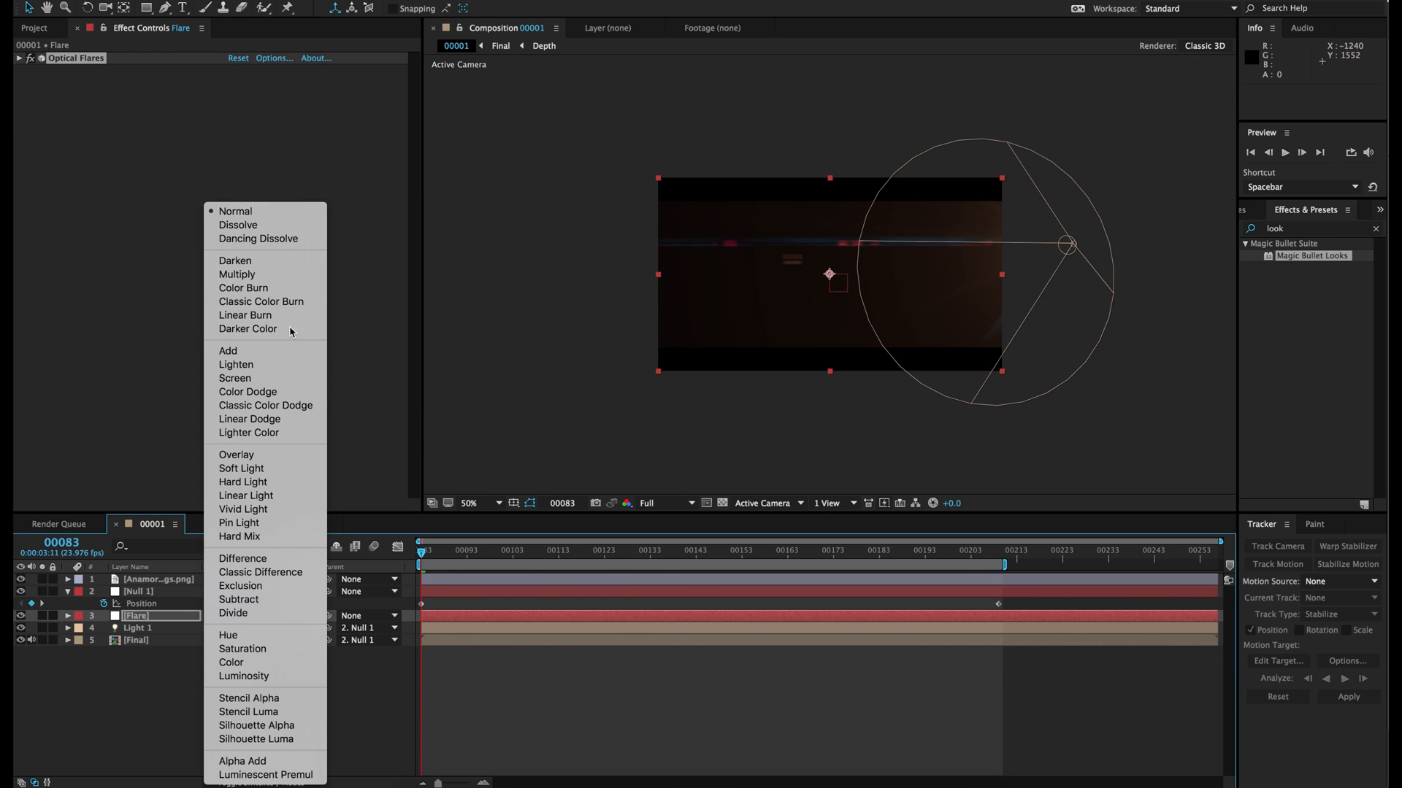
pyautogui.click(243, 381)
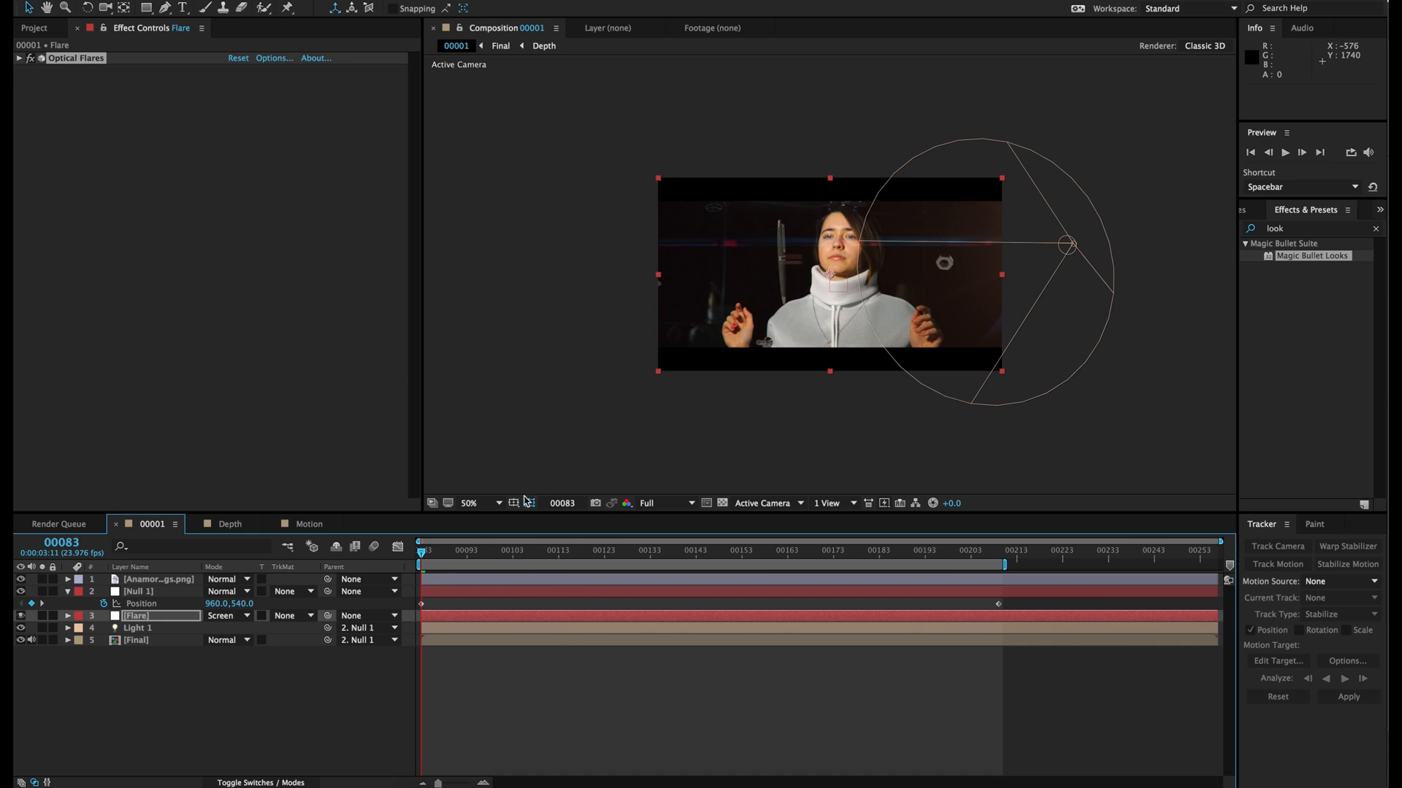
# Fit the composition in the viewer and examine the flare over the footage at frames 00089, 00133, 00164, 00180 and 00195.
pyautogui.click(475, 503)
pyautogui.click(474, 515)
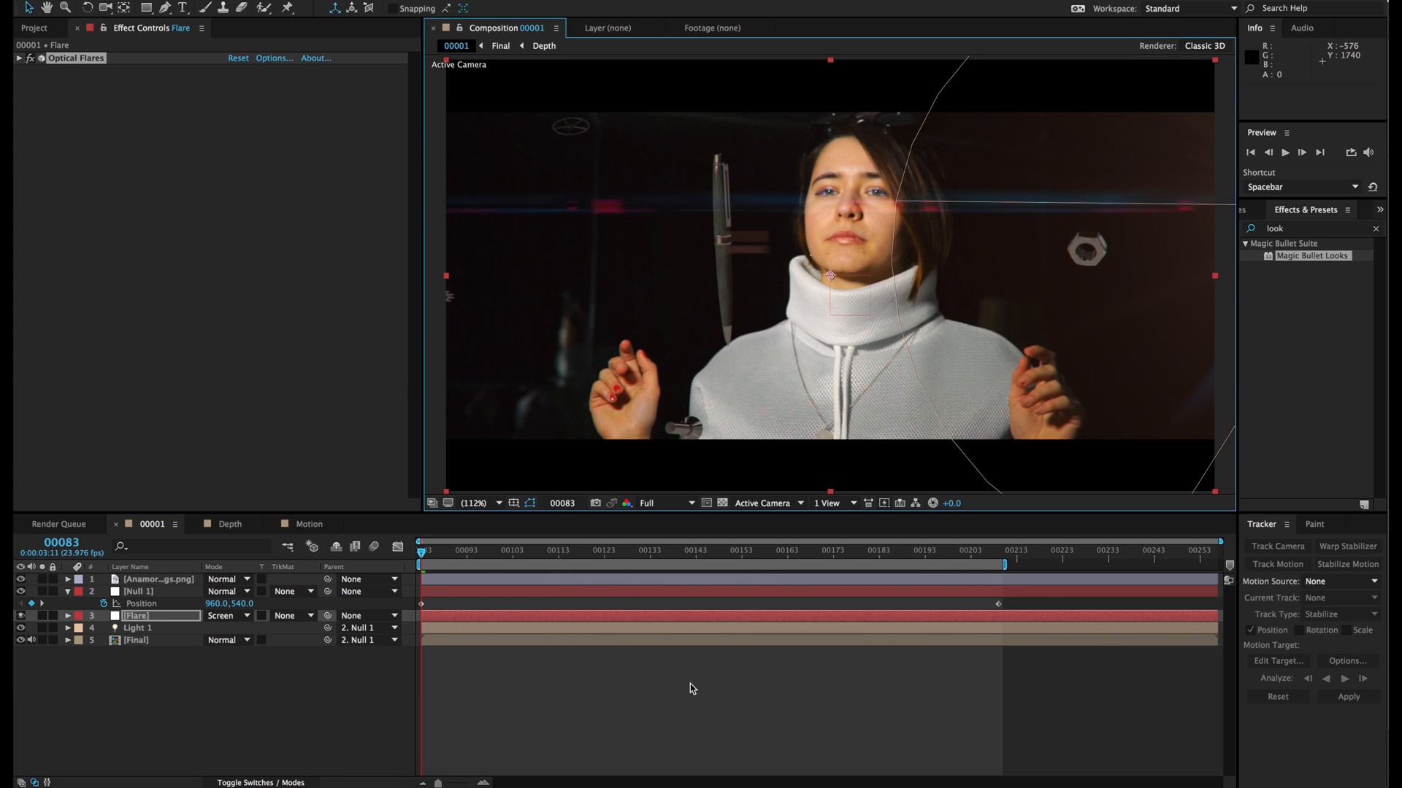
pyautogui.click(684, 700)
pyautogui.click(448, 553)
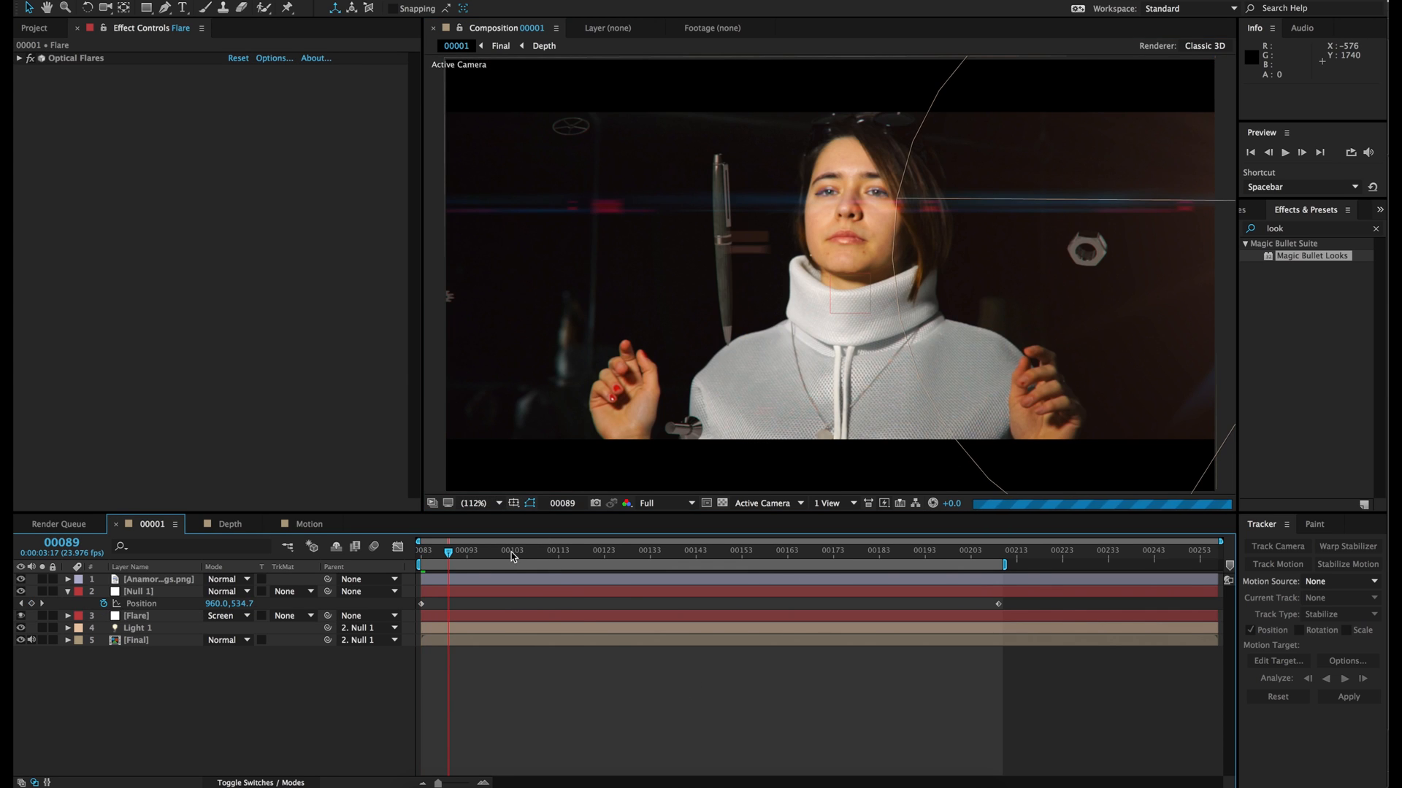
pyautogui.click(650, 554)
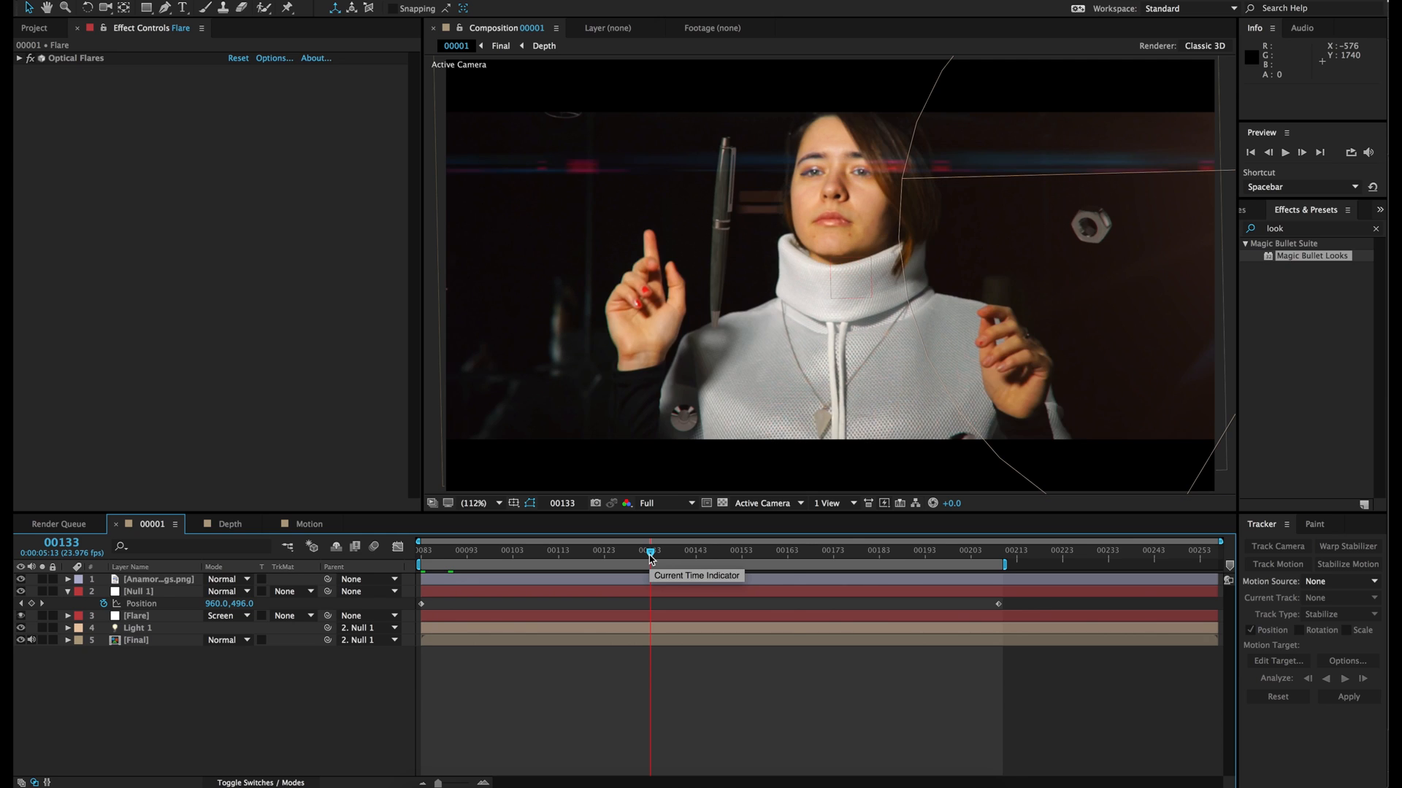
pyautogui.moveTo(649, 558); pyautogui.dragTo(794, 558)
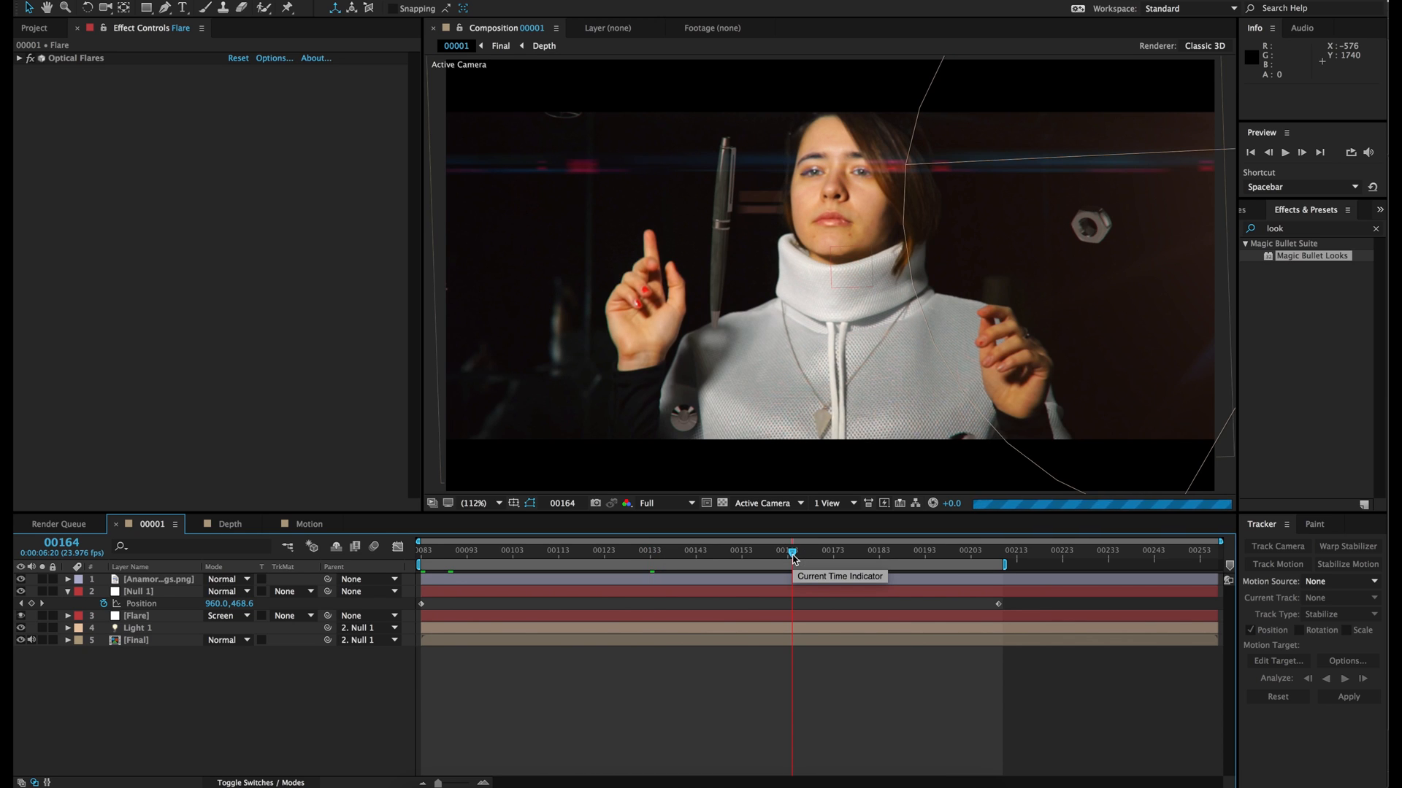
pyautogui.click(865, 555)
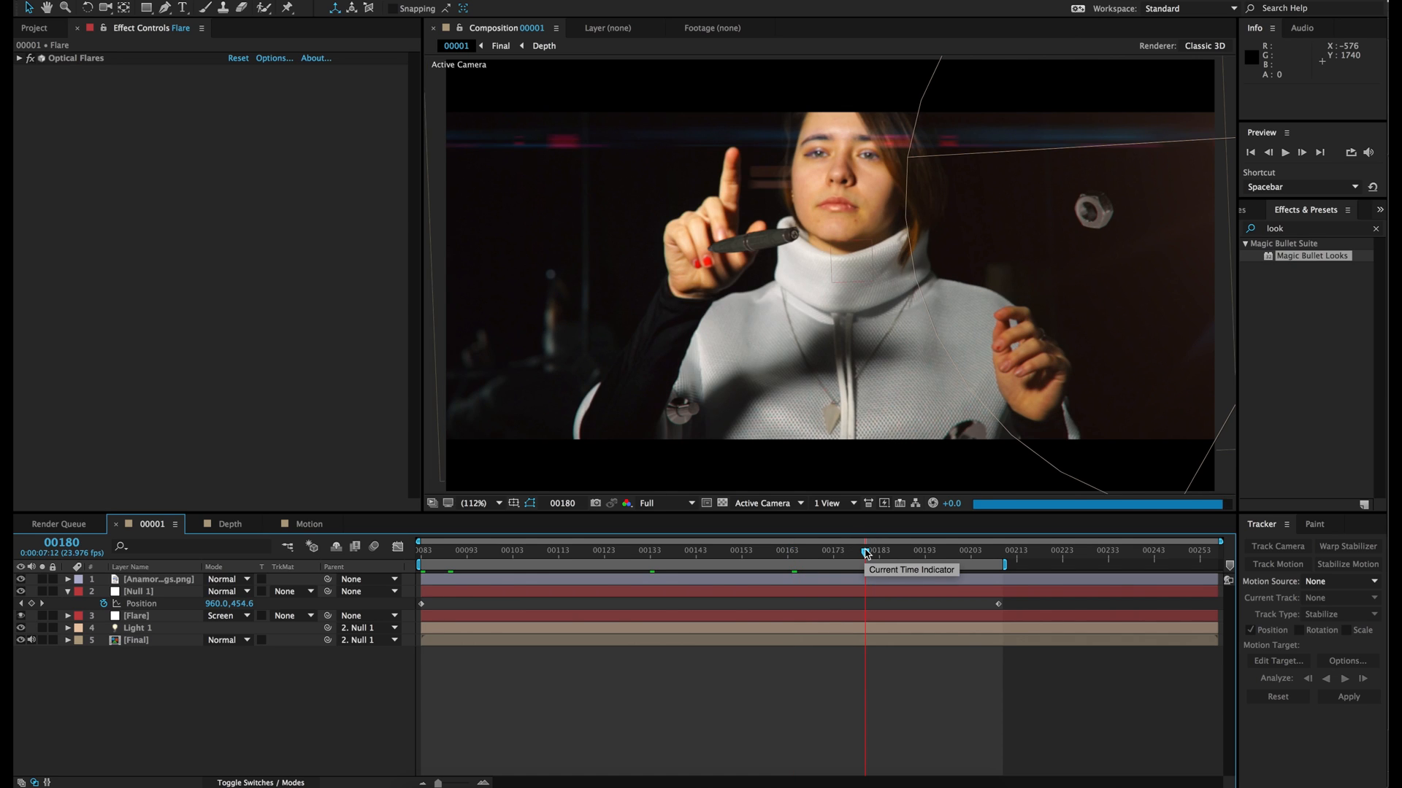
pyautogui.click(933, 555)
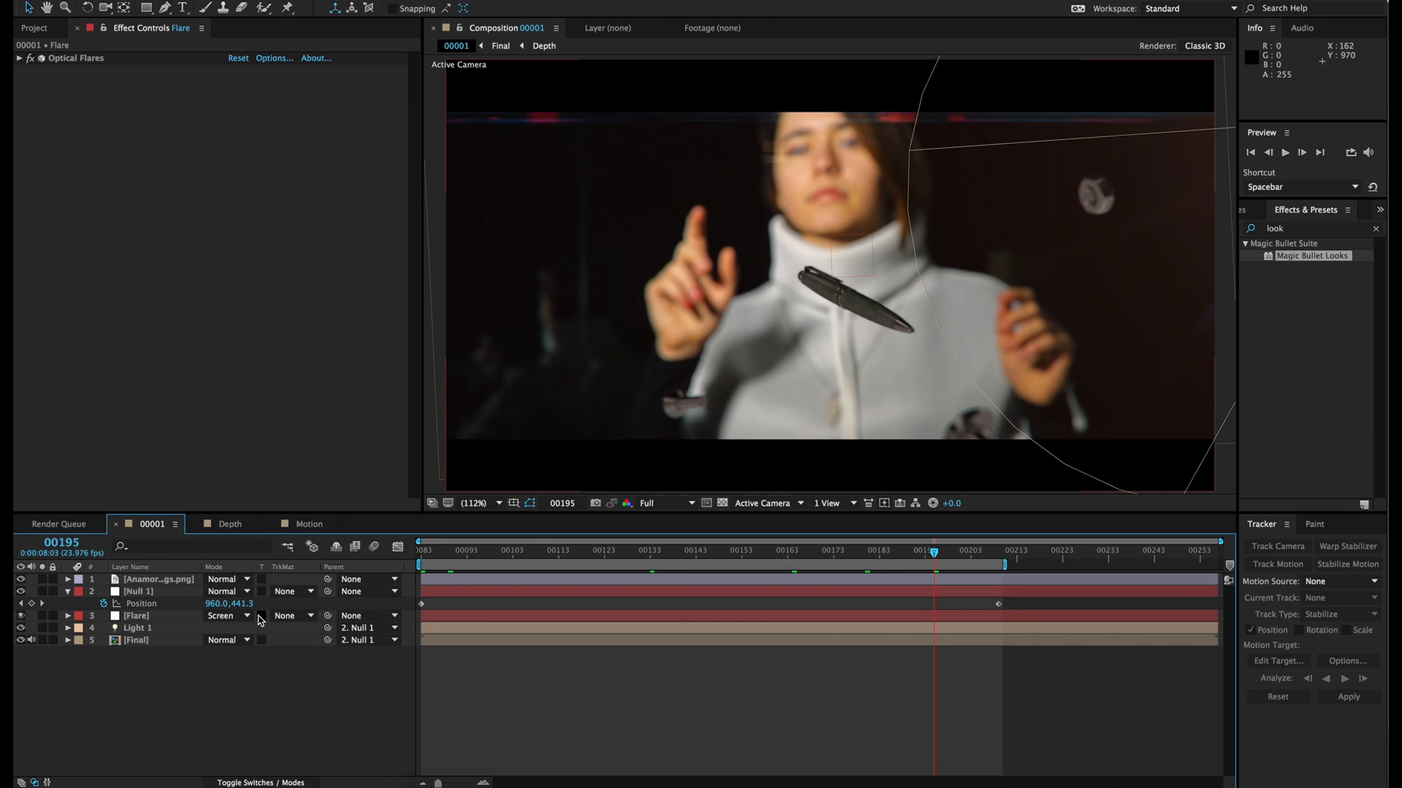
# Open the Final composition with layer names shown, and display the iris shape of the DOF layer's FL Depth Of Field effect.
pyautogui.doubleClick(132, 640)
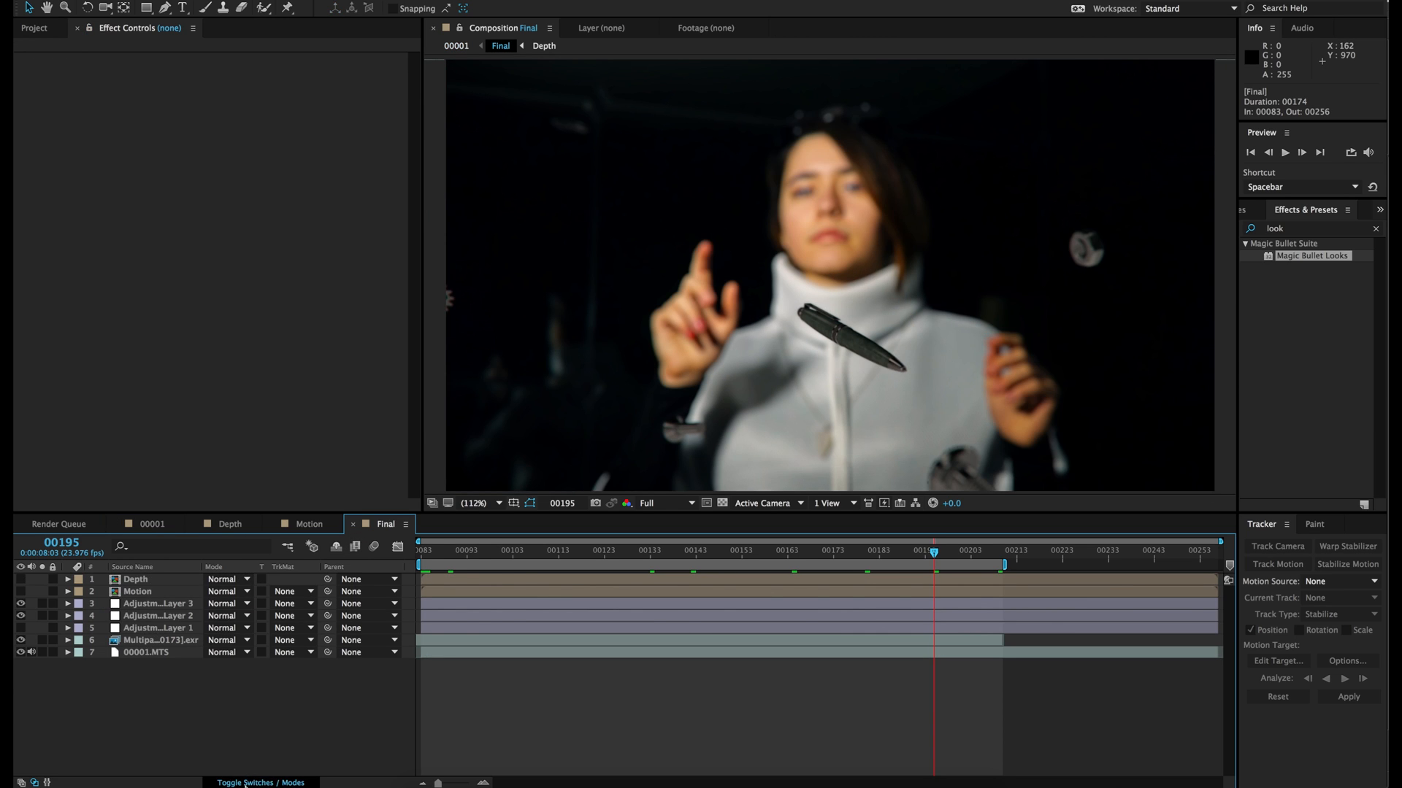
pyautogui.click(246, 781)
pyautogui.click(135, 567)
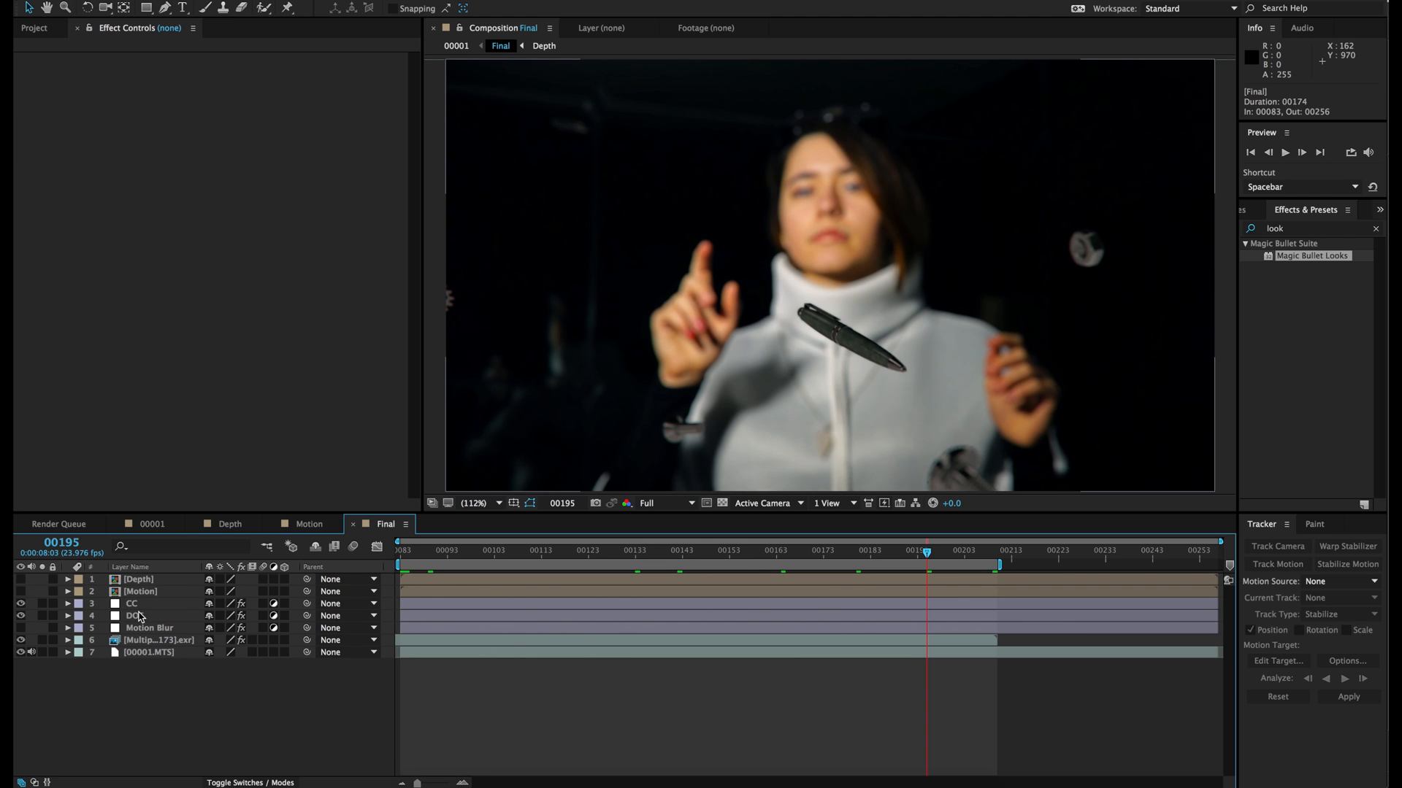
pyautogui.click(139, 616)
pyautogui.click(30, 189)
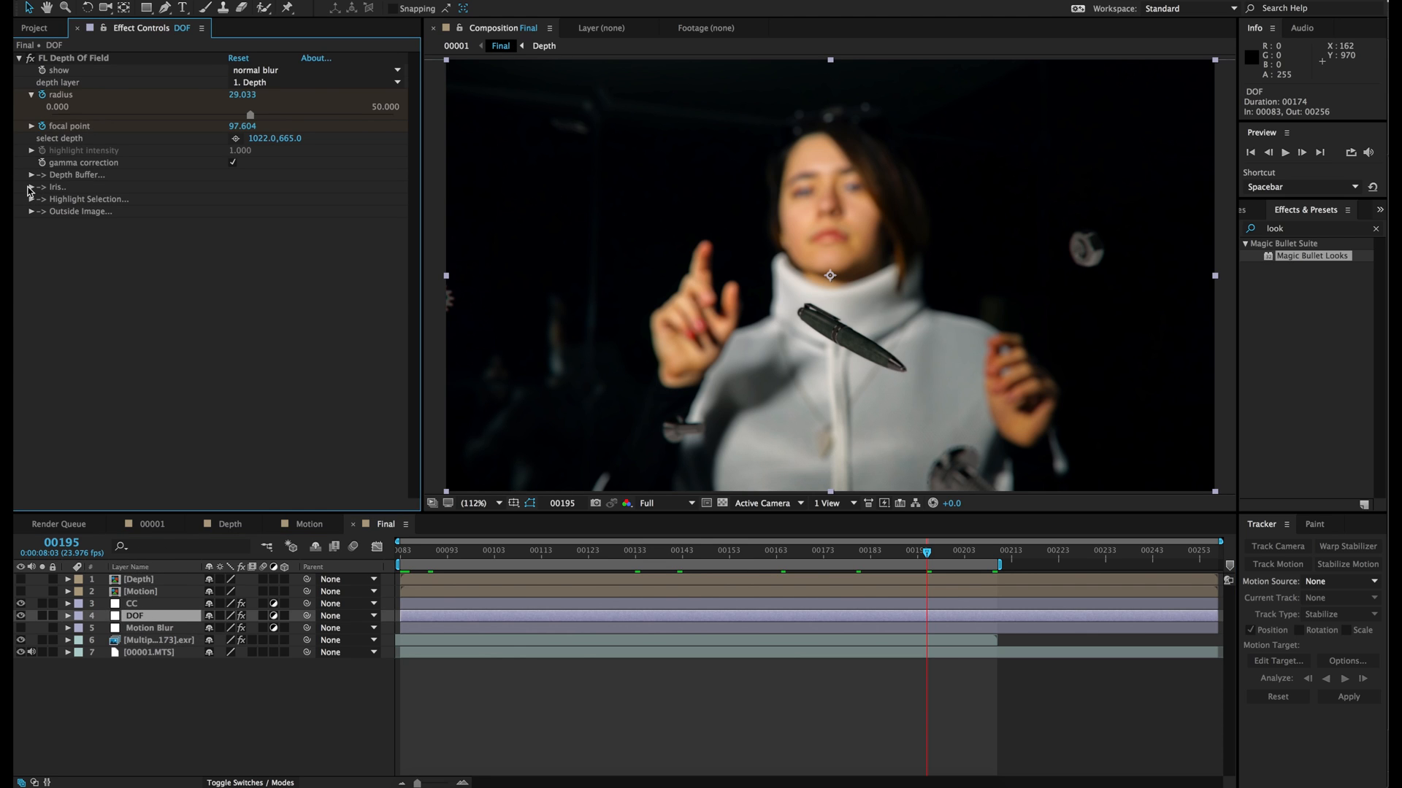
pyautogui.click(31, 187)
pyautogui.click(289, 71)
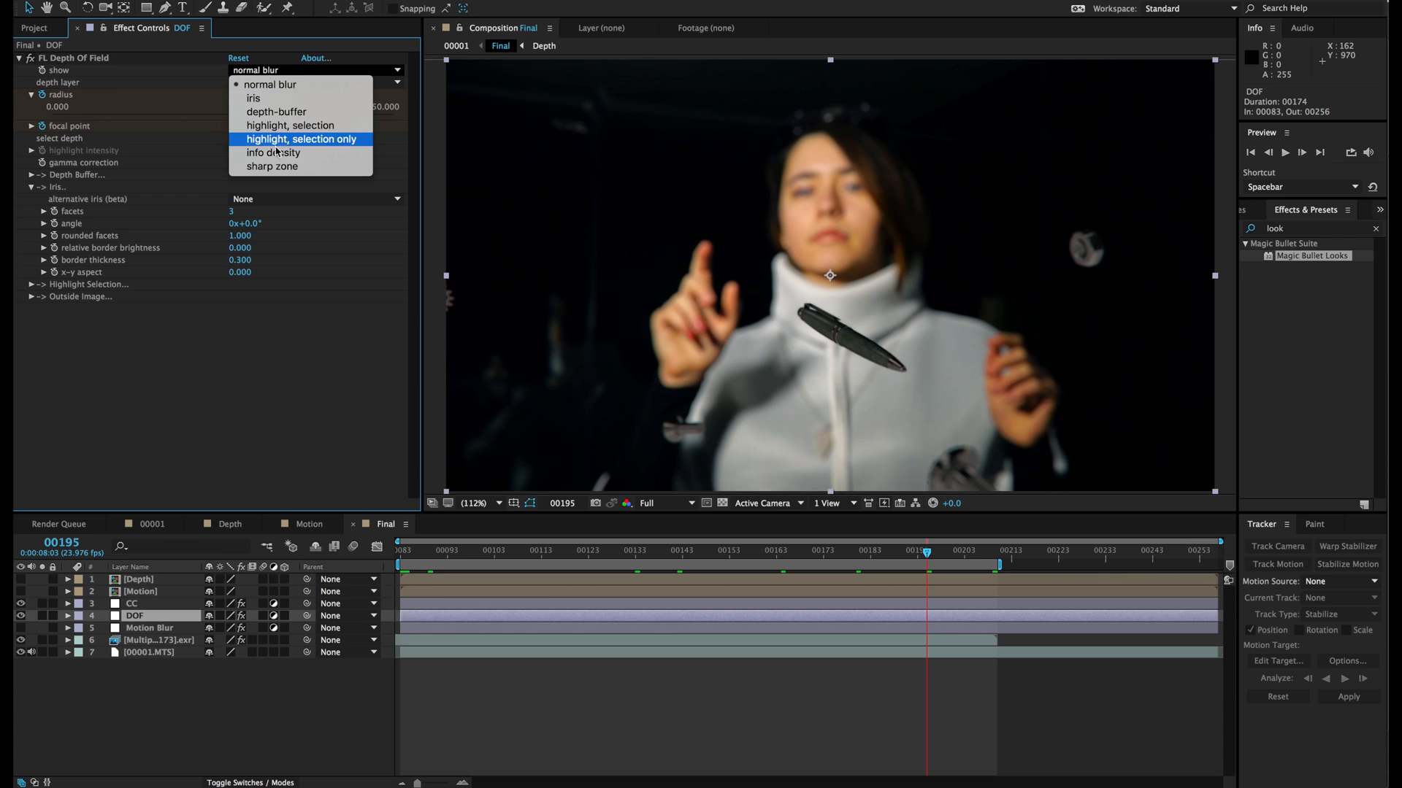
pyautogui.click(261, 100)
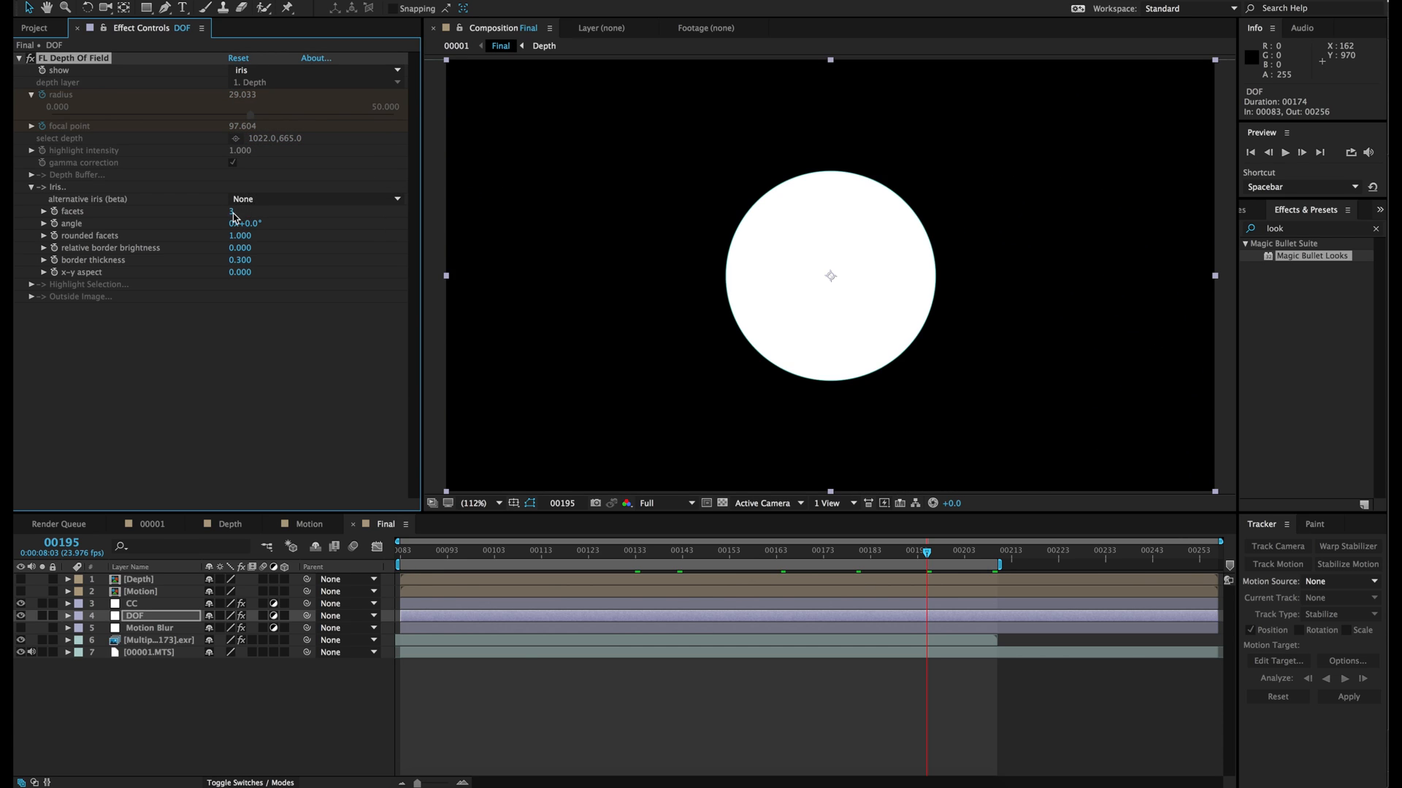
# Set the depth-of-field iris to 9 facets with rounded facets at 0.6, and return the effect's display to normal blur.
pyautogui.write('9')
pyautogui.press('Return')
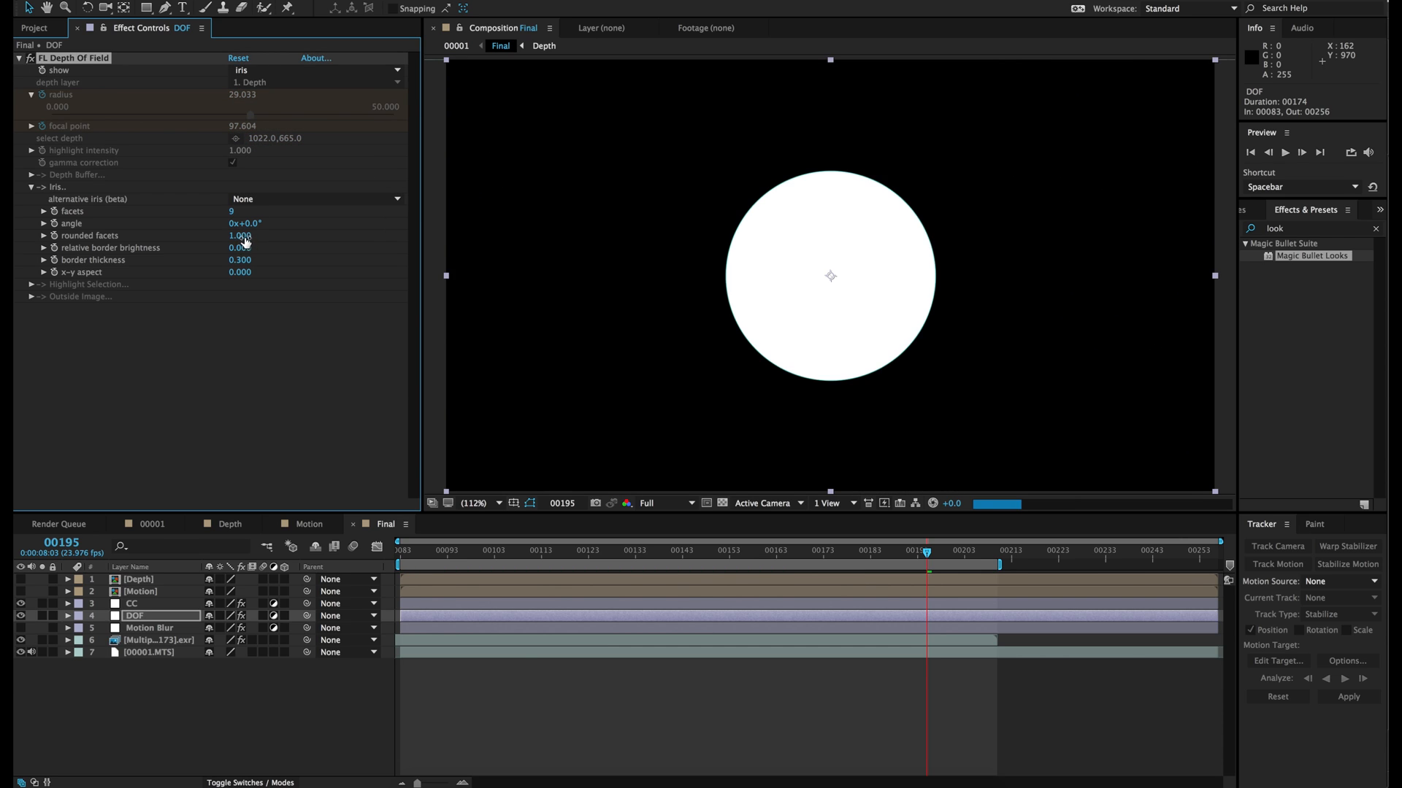
pyautogui.click(240, 236)
pyautogui.press('Return')
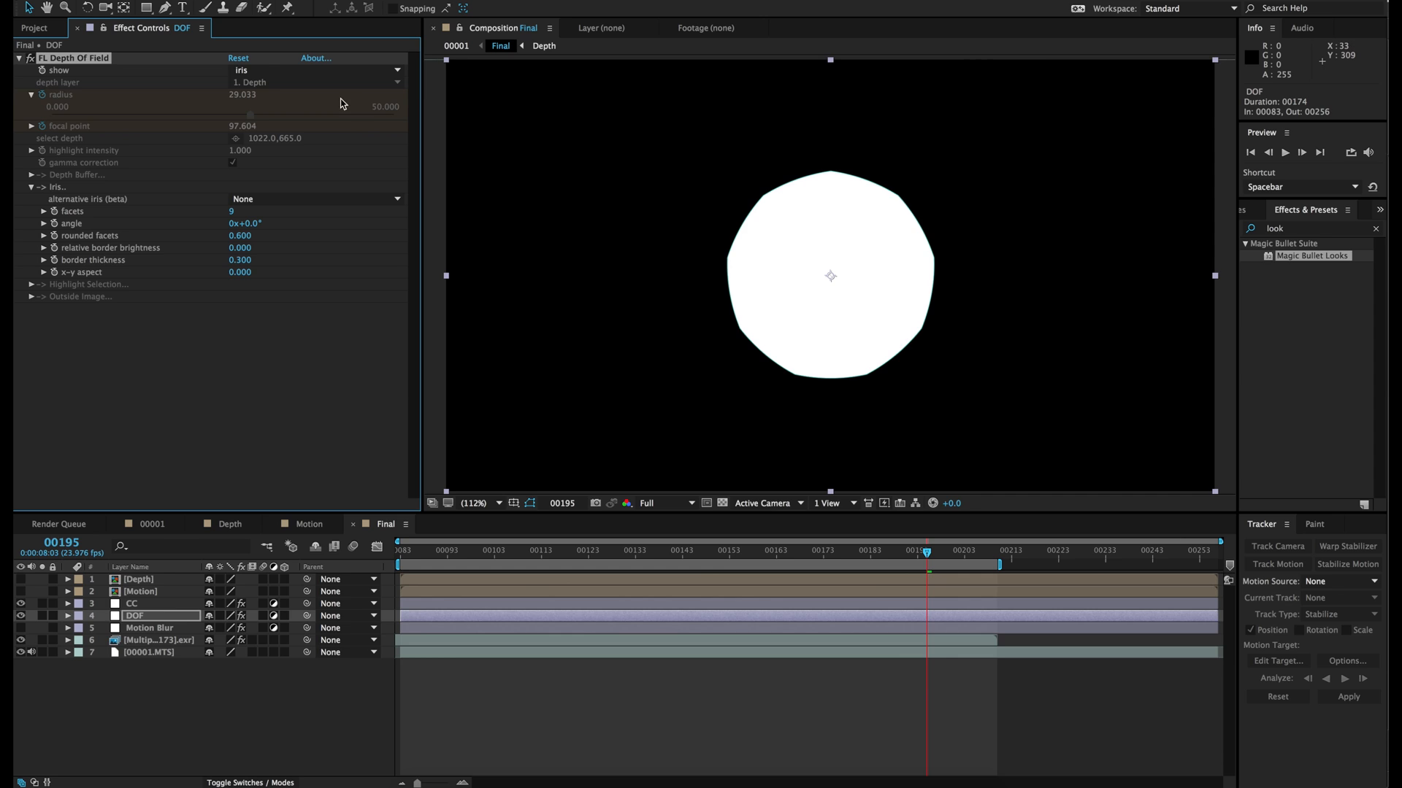
pyautogui.click(245, 71)
pyautogui.click(250, 84)
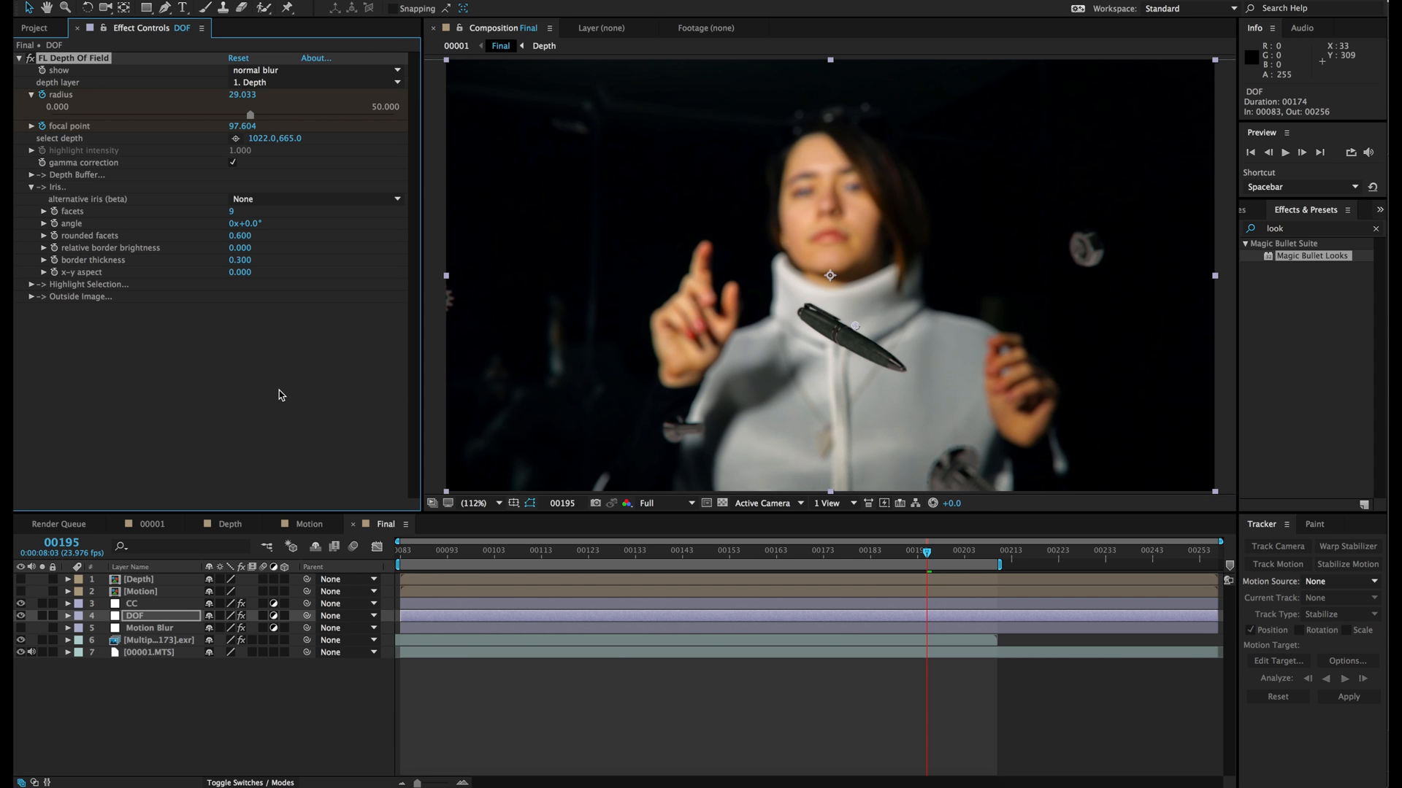
# Save the project and return to the 00001 composition.
pyautogui.press('super+s')
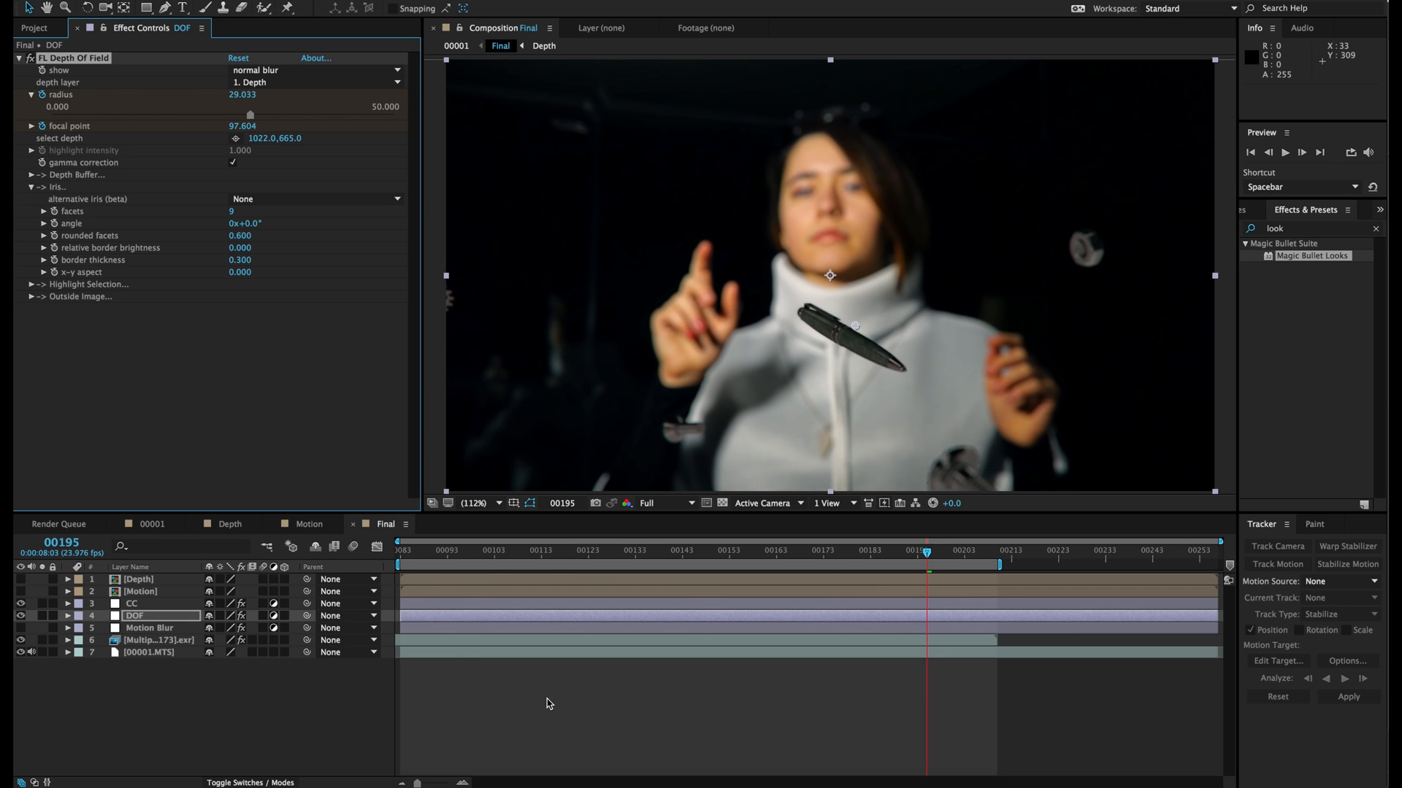
pyautogui.click(517, 717)
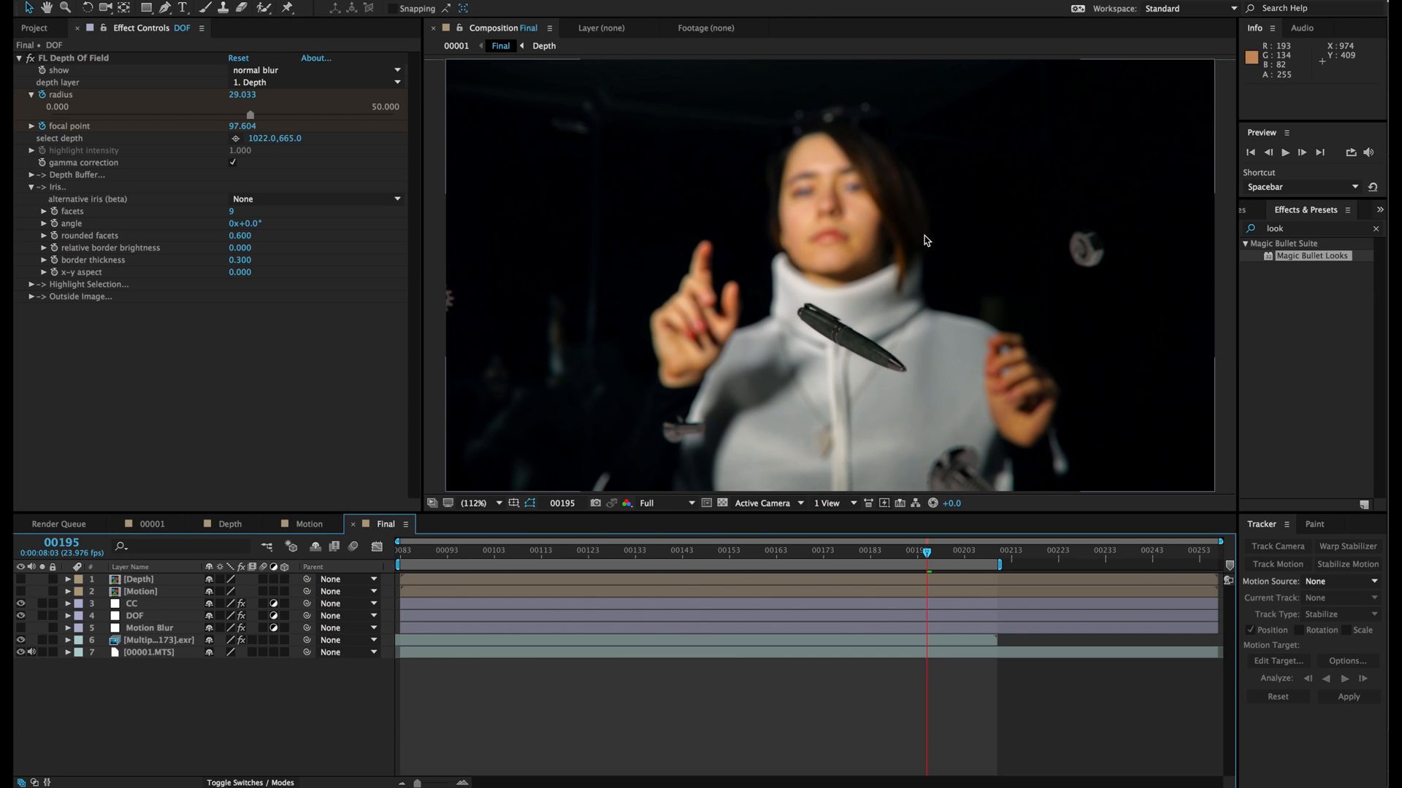
pyautogui.click(148, 524)
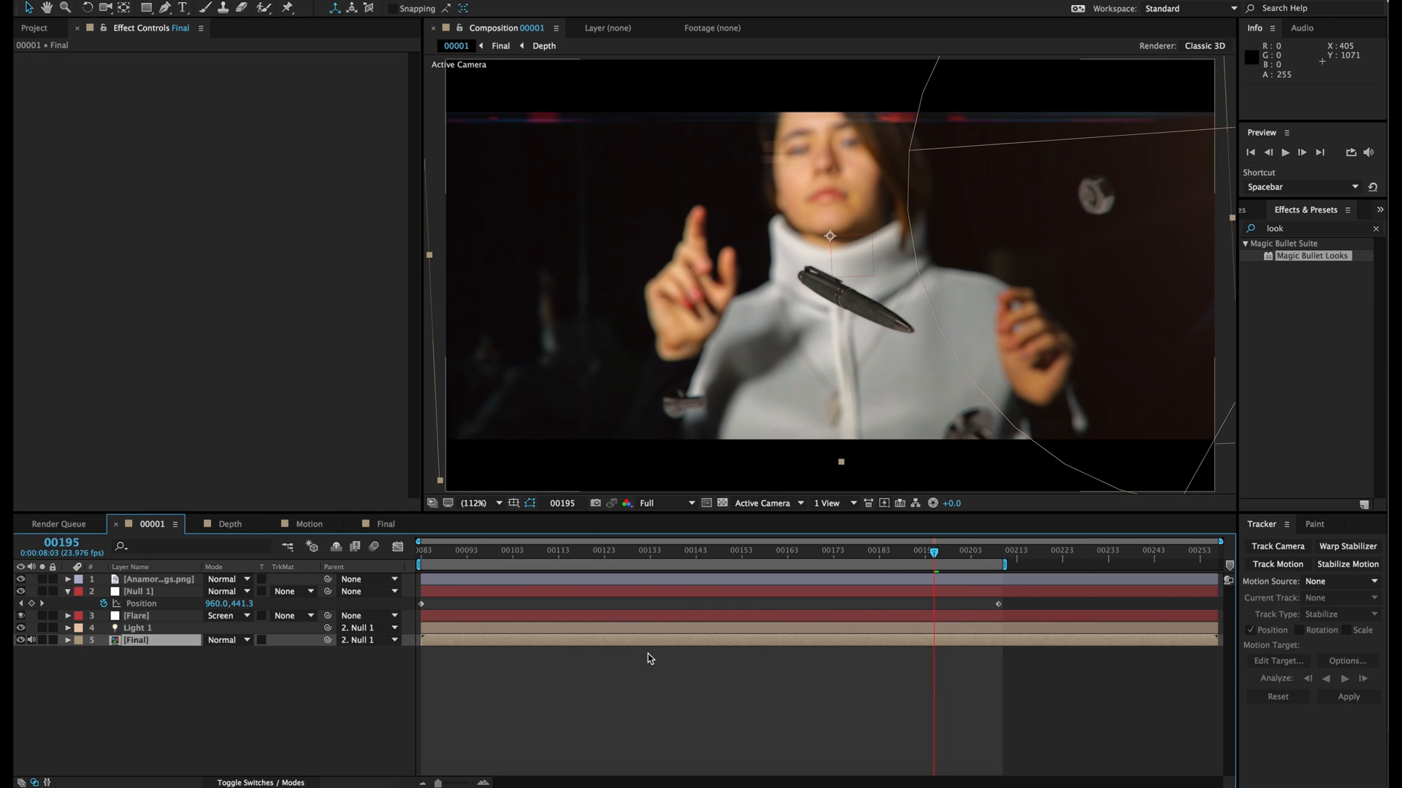